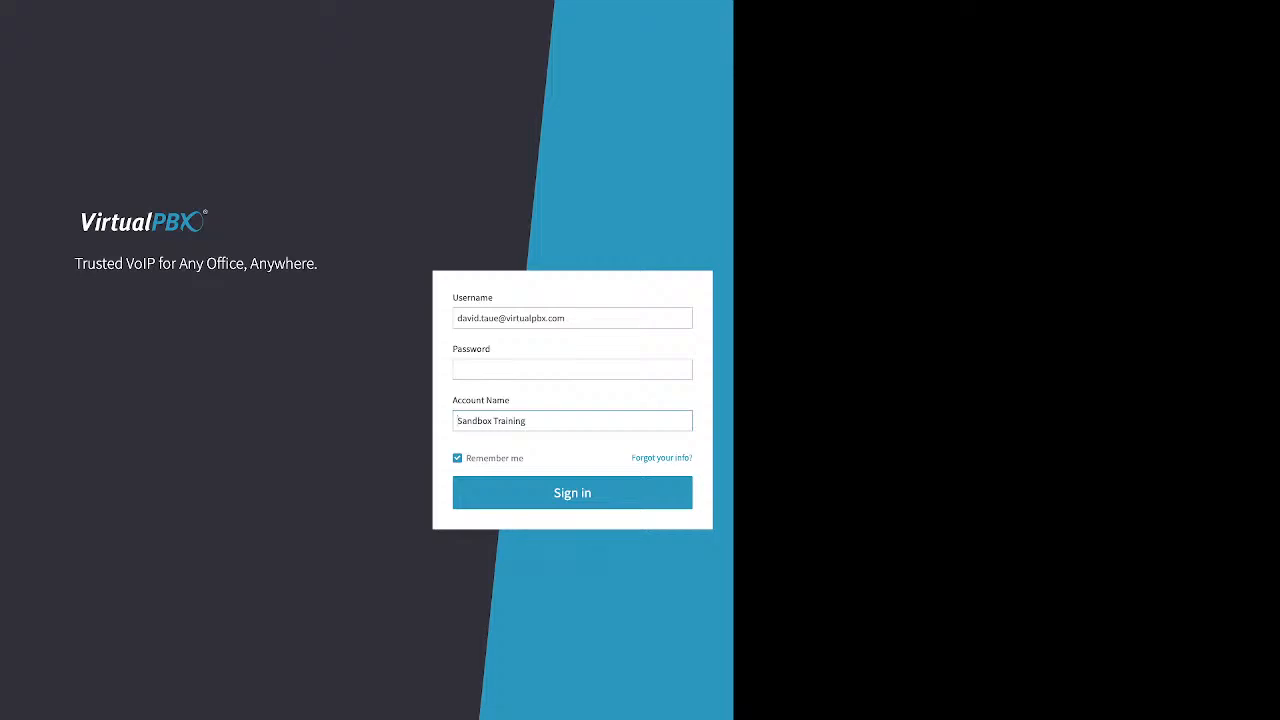
Point out the Account Name requirement, then bring up the 'Forgot your info?' recovery form.
left_click_drag(452, 400, 510, 400)
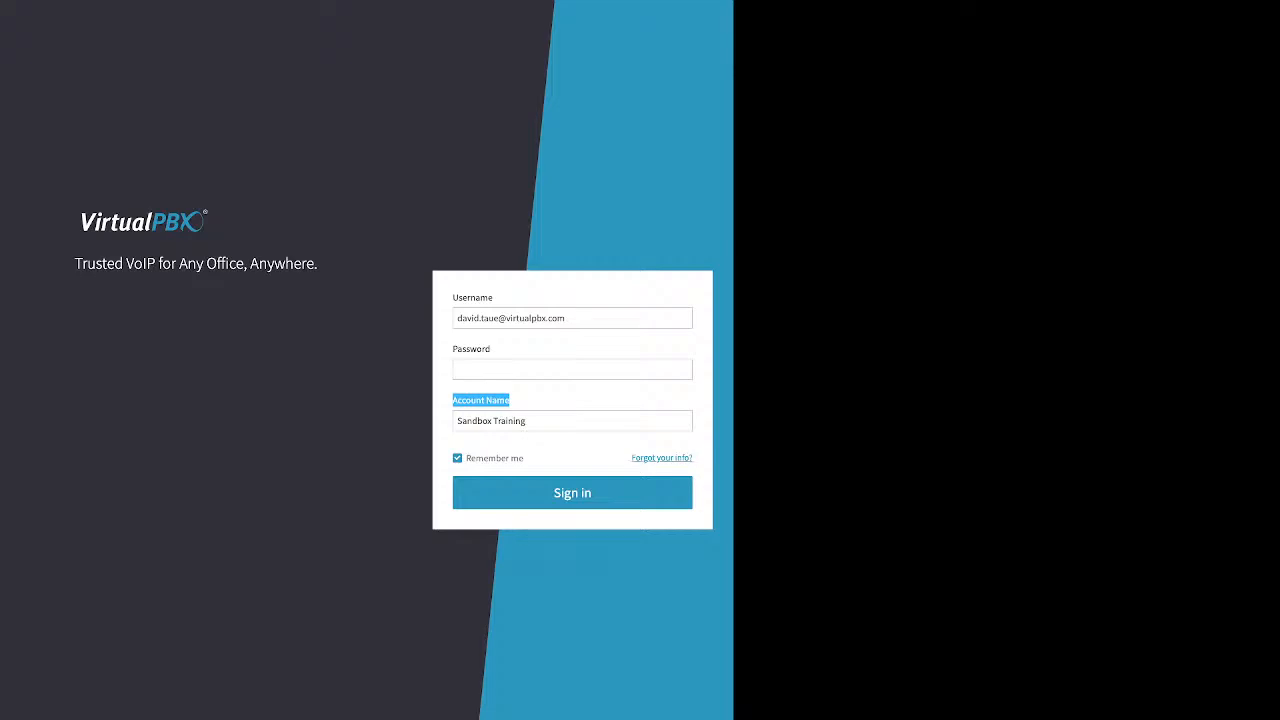
left_click_drag(631, 458, 691, 458)
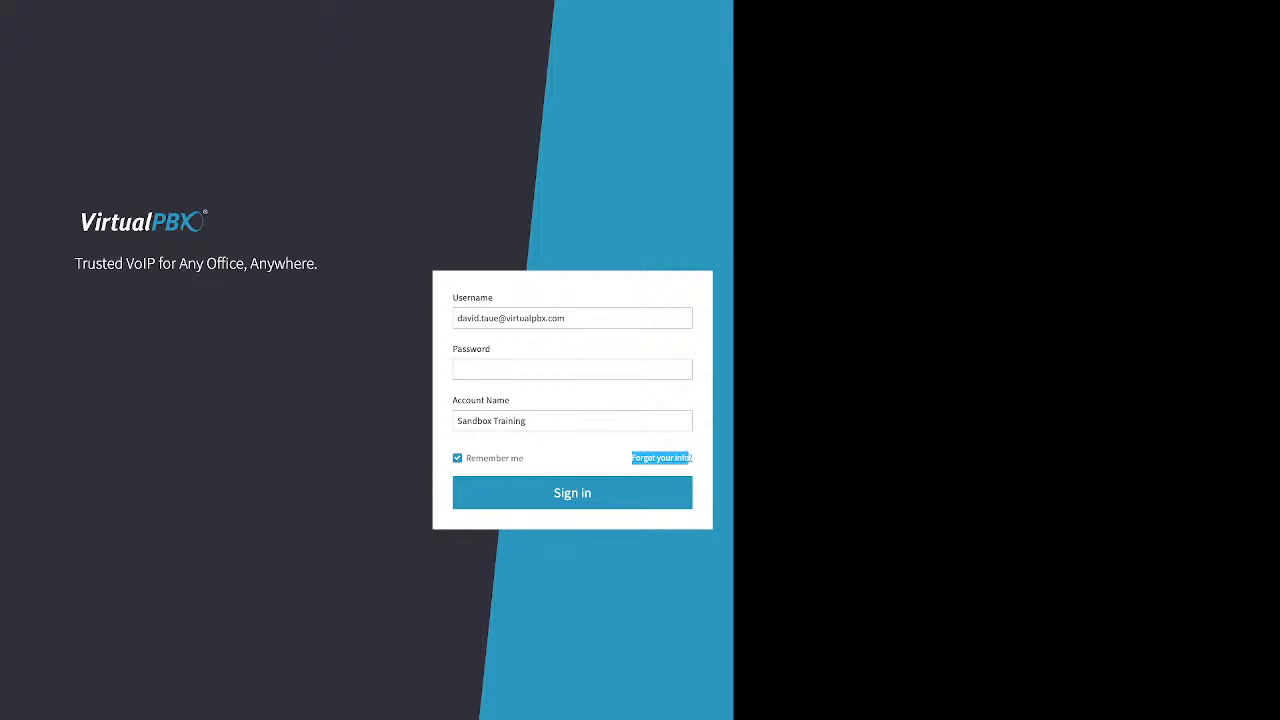
left_click(662, 458)
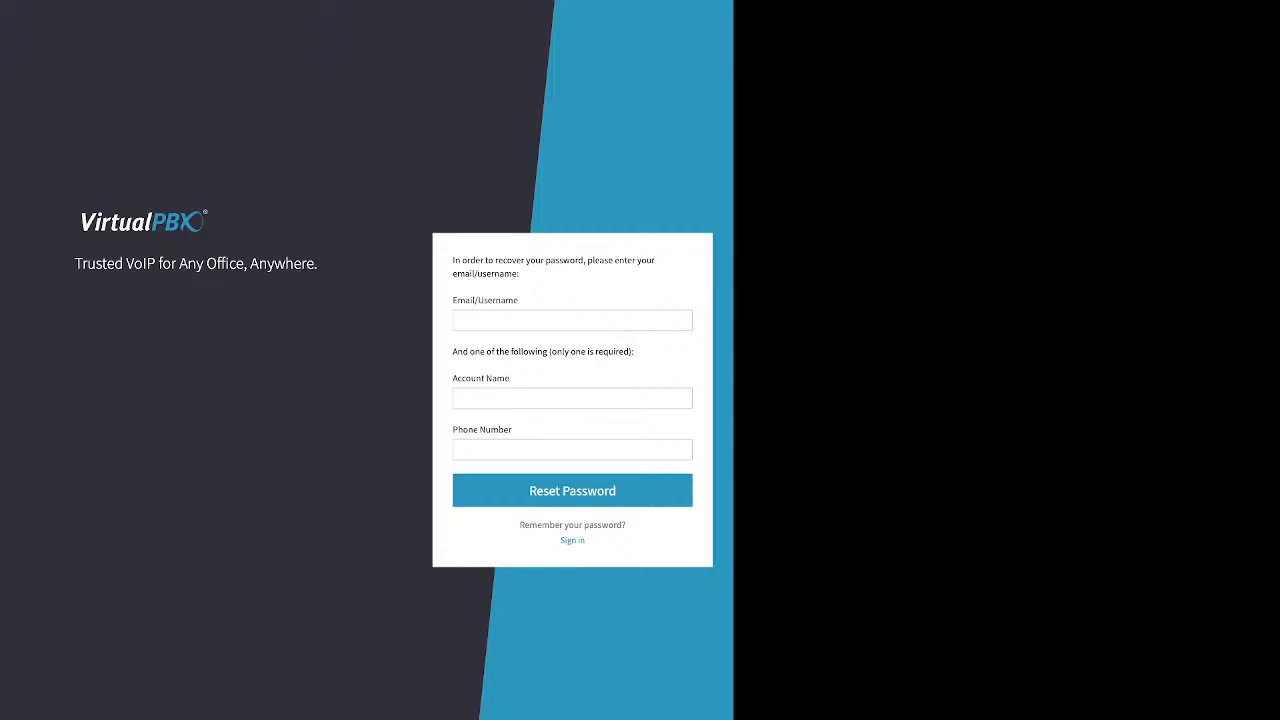
Highlight the recovery form's Account Name and Phone Number fields as alternative identifiers.
left_click(572, 398)
left_click_drag(512, 379, 452, 379)
left_click(572, 450)
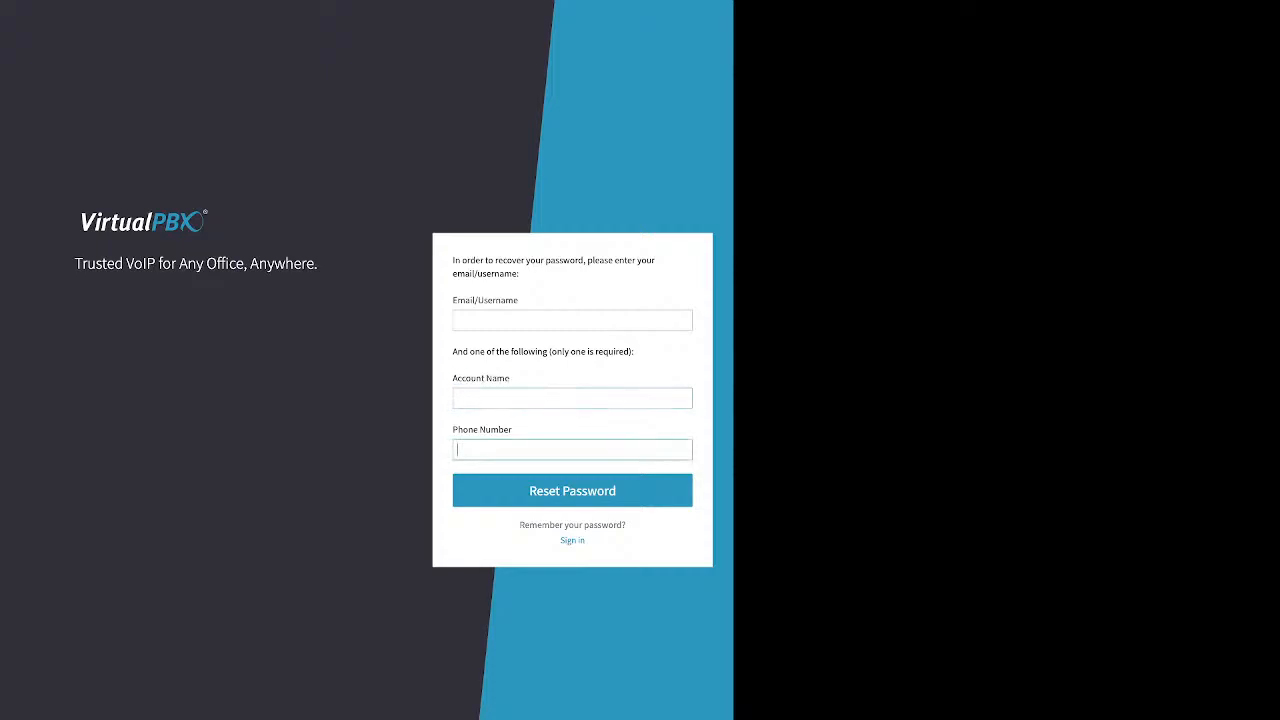
left_click_drag(512, 430, 452, 430)
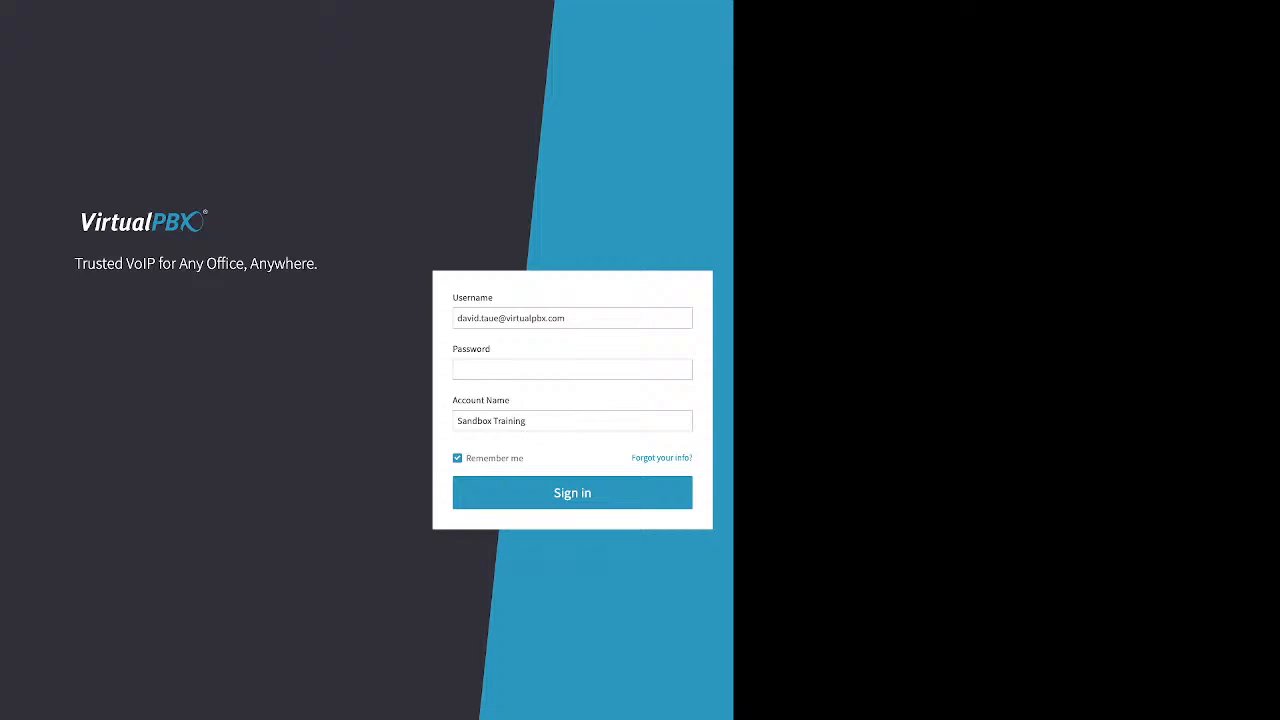
Enter the account password and point out the option to stay signed in.
left_click(572, 369)
type("•••••••")
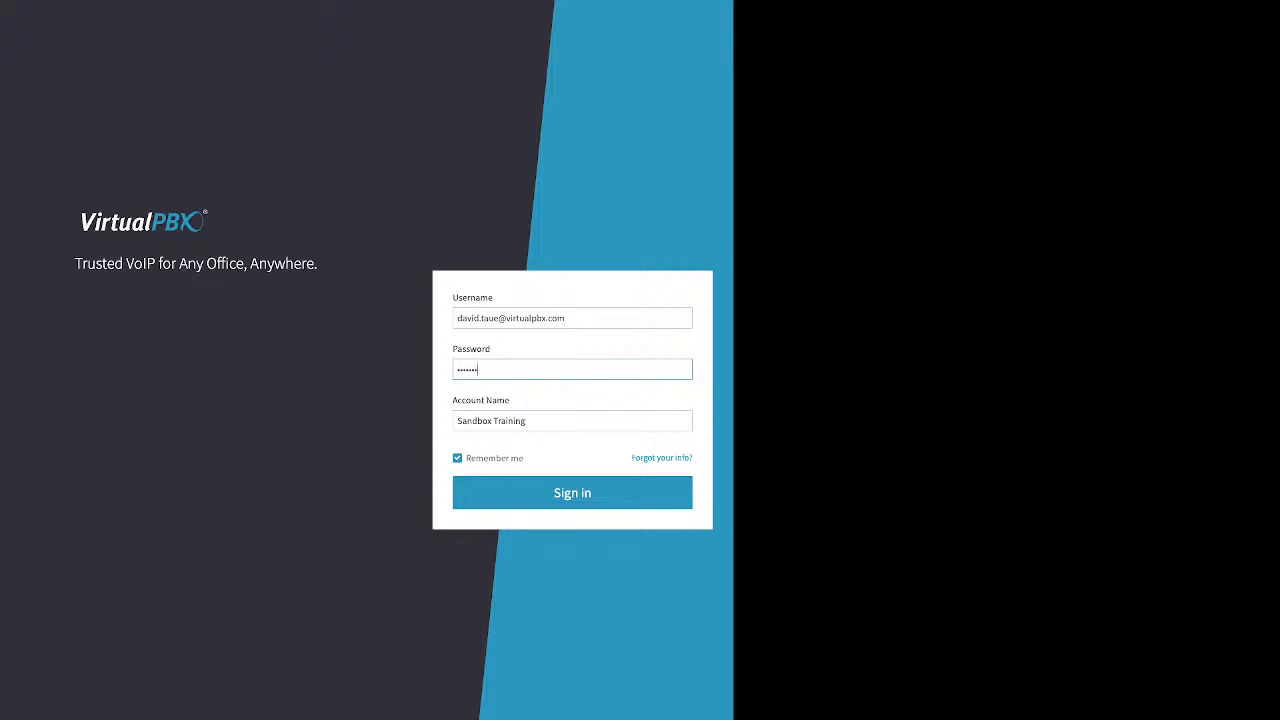
left_click_drag(534, 458, 465, 458)
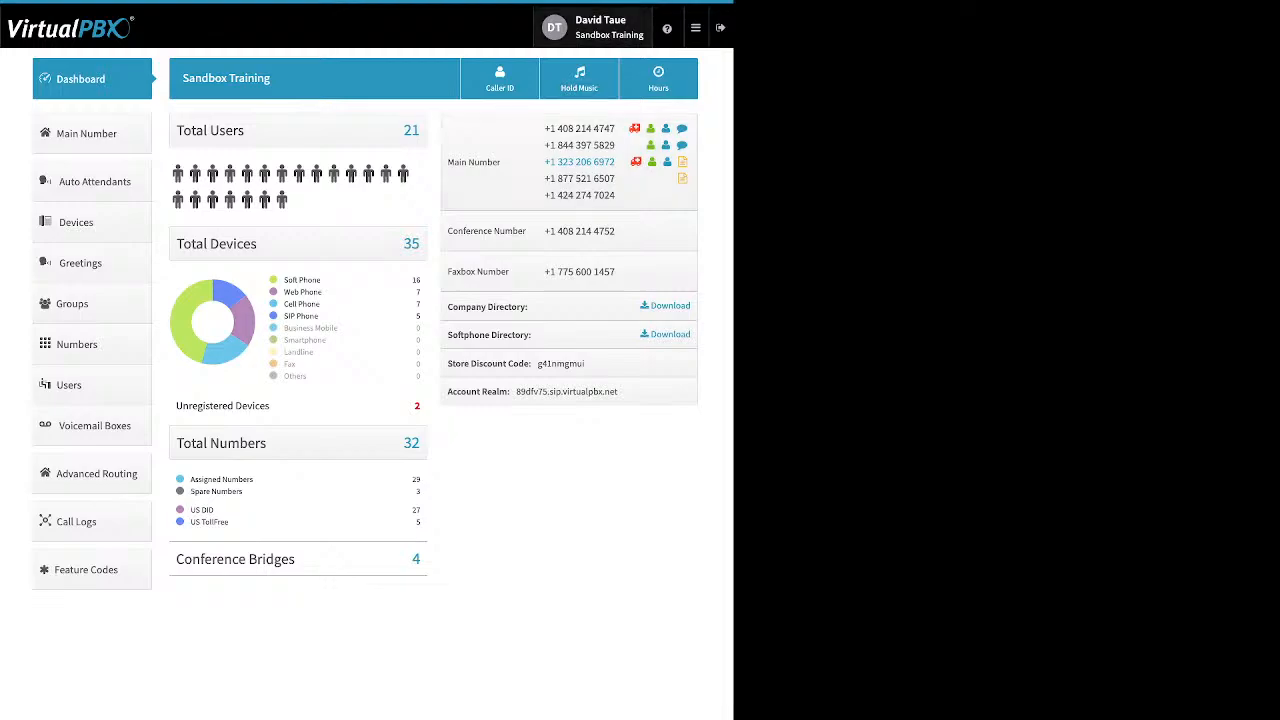
Open User settings from the user name and account badge at the top right.
left_click(600, 28)
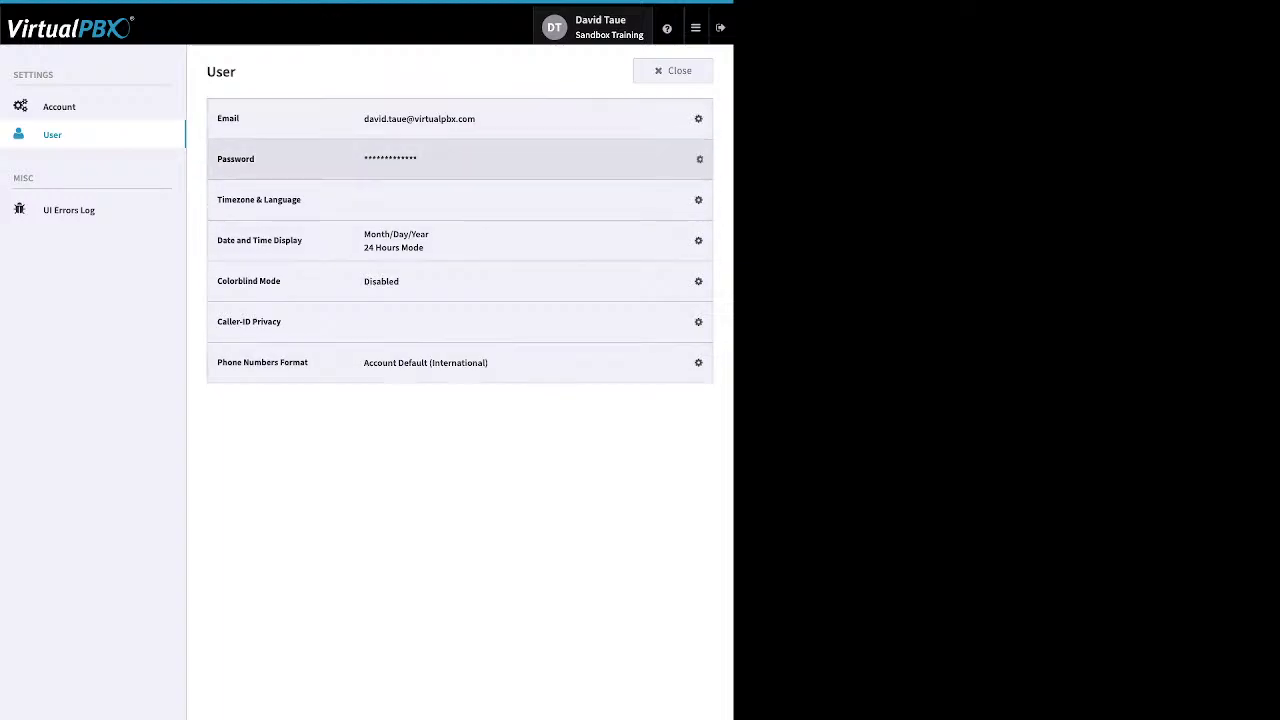
left_click(690, 159)
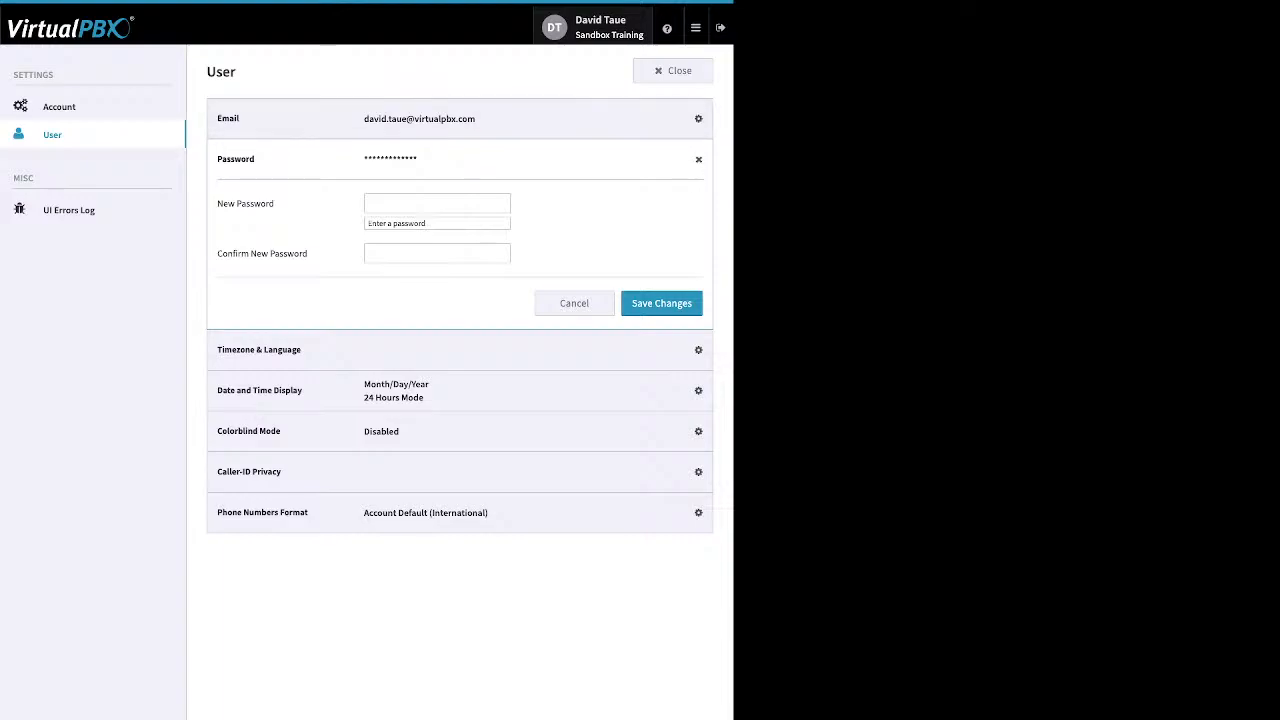
left_click(59, 107)
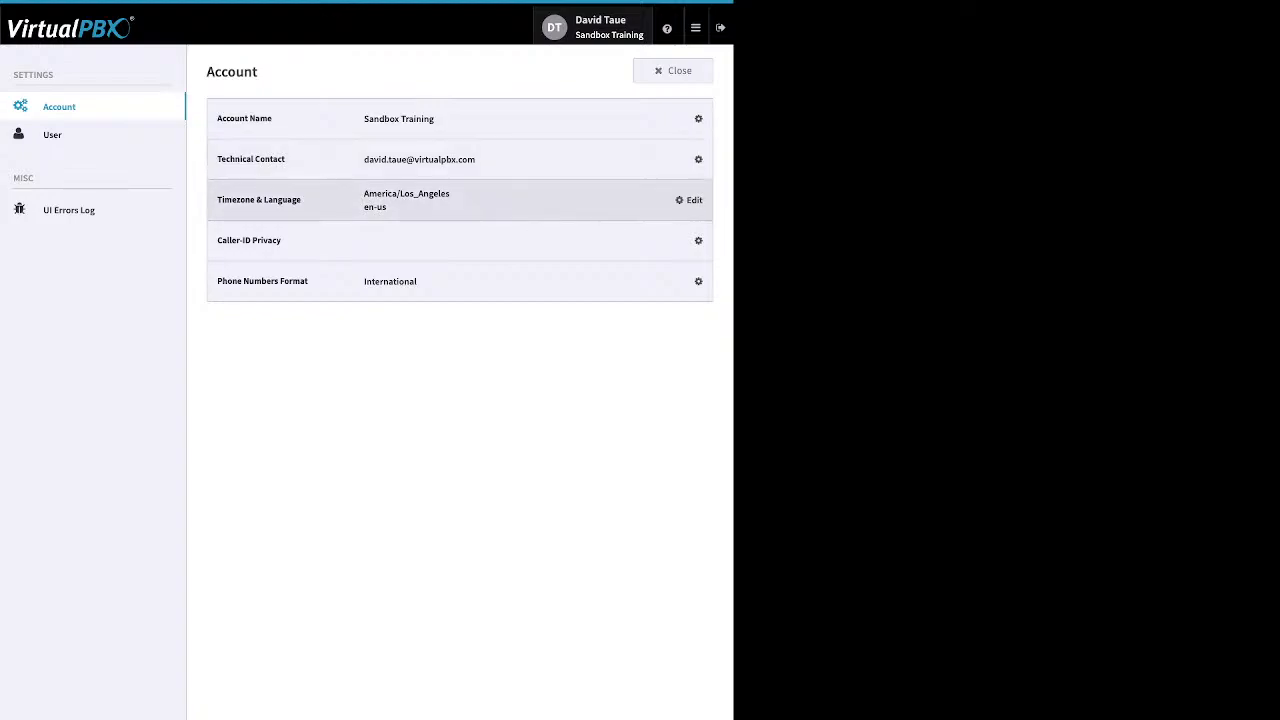
left_click(690, 200)
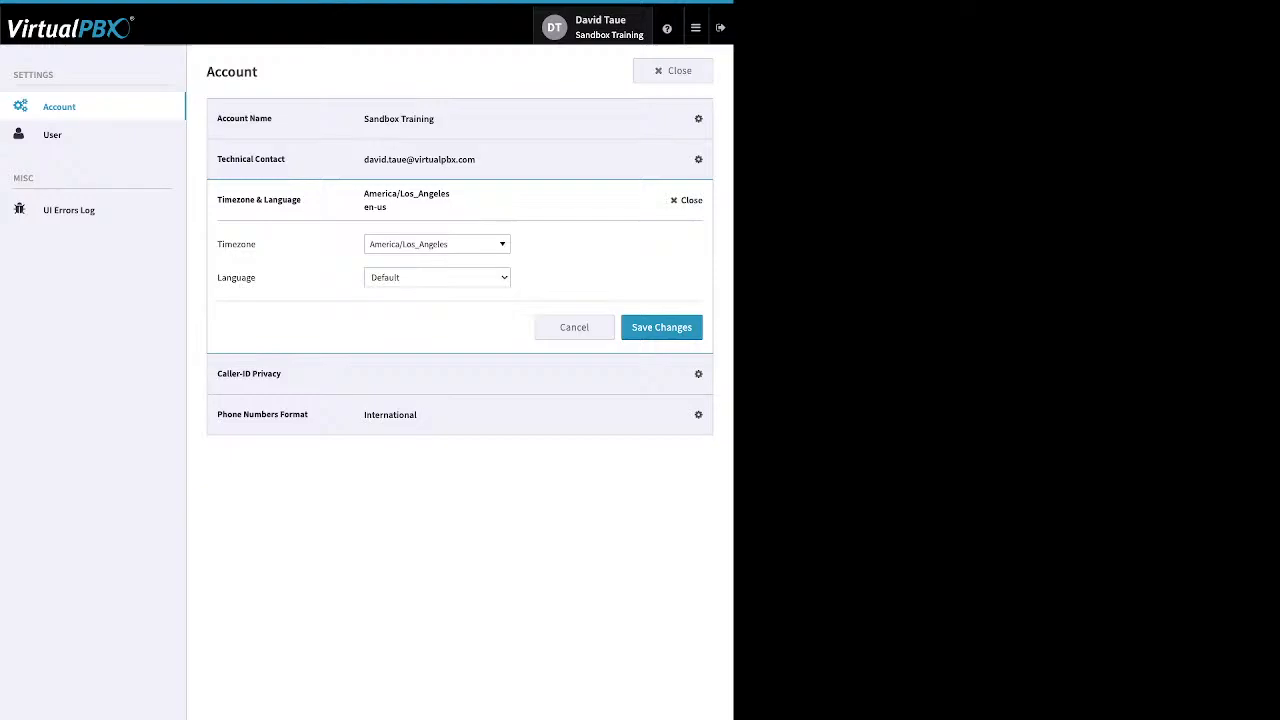
left_click(52, 135)
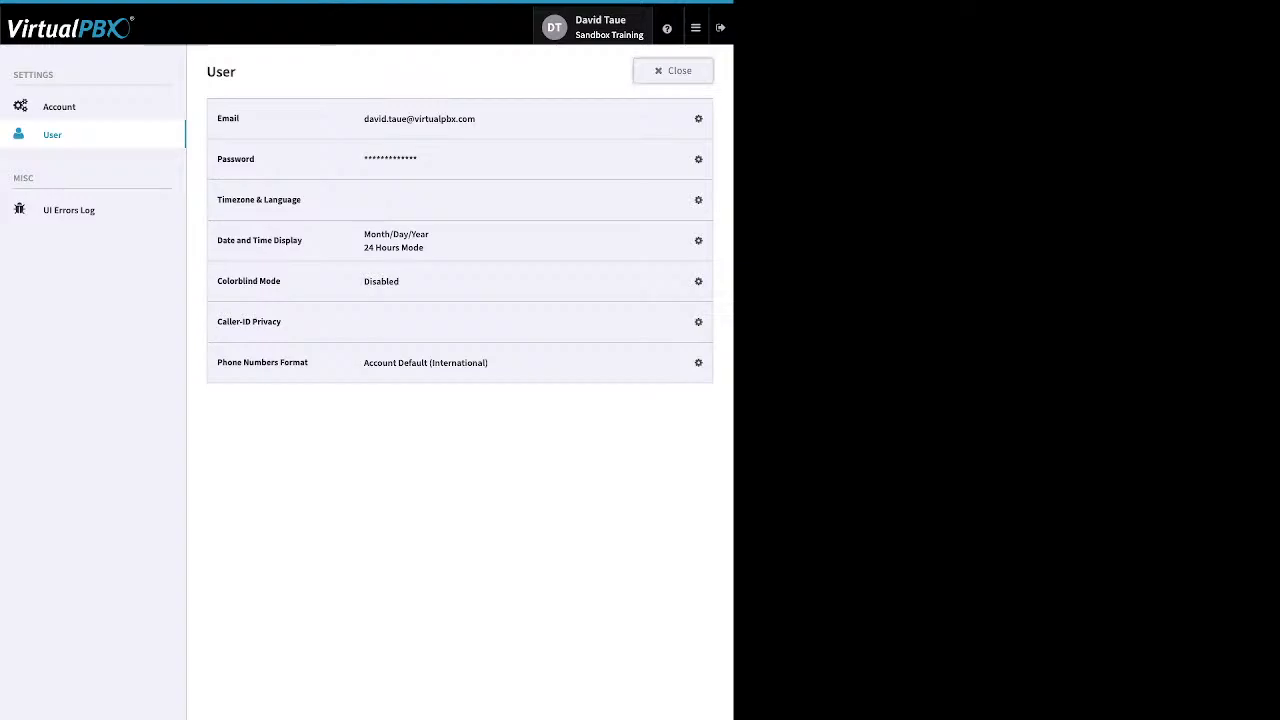
Close the settings panel to return to the Sandbox Training dashboard.
left_click(673, 71)
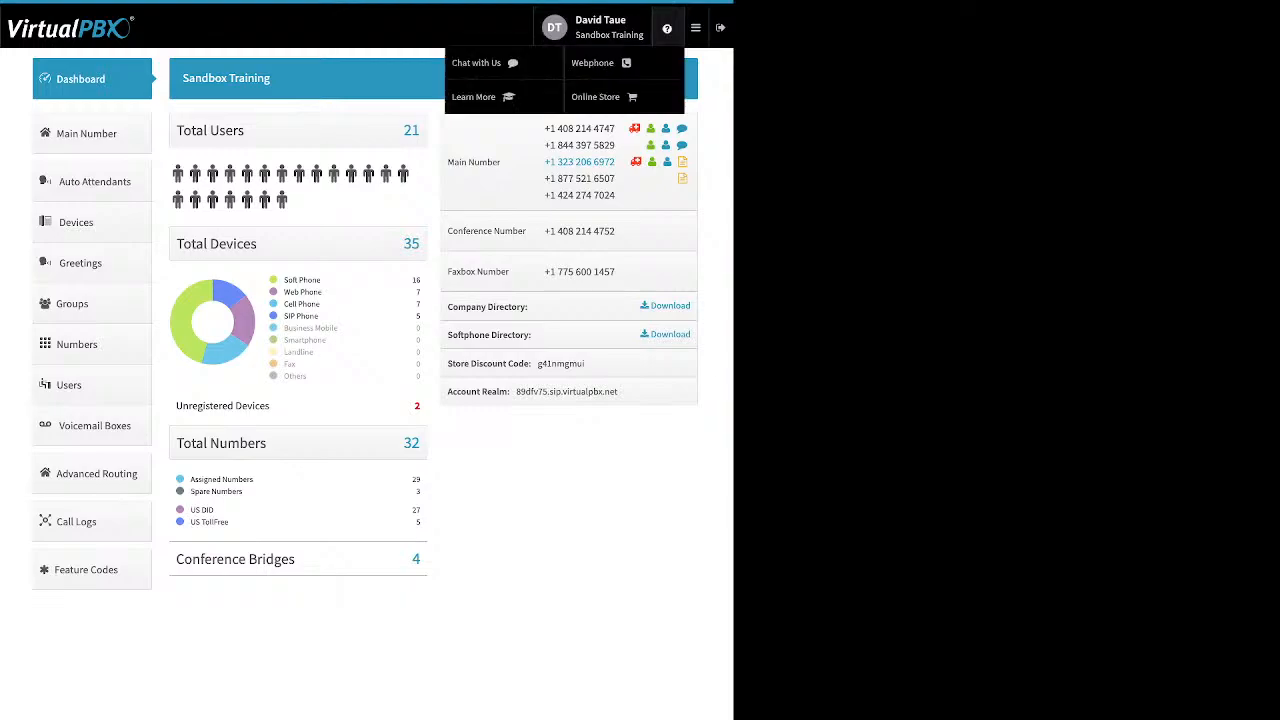
mouse_move(667, 28)
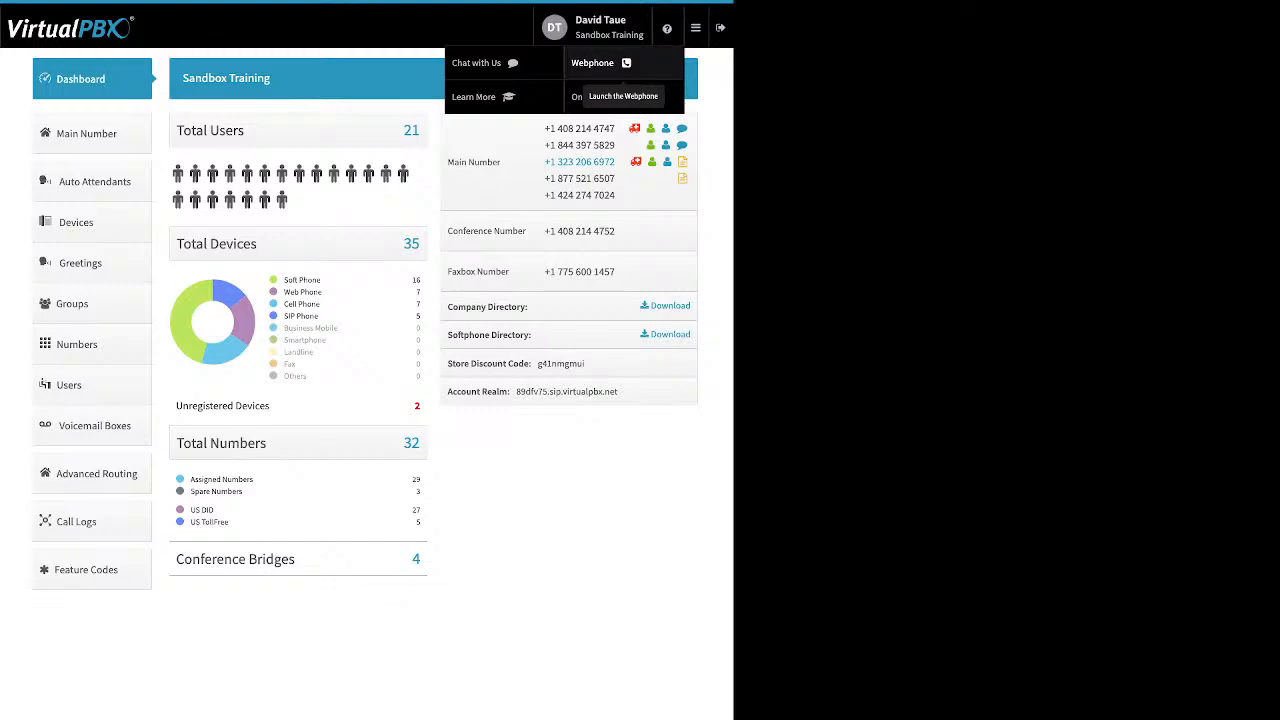
left_click(695, 28)
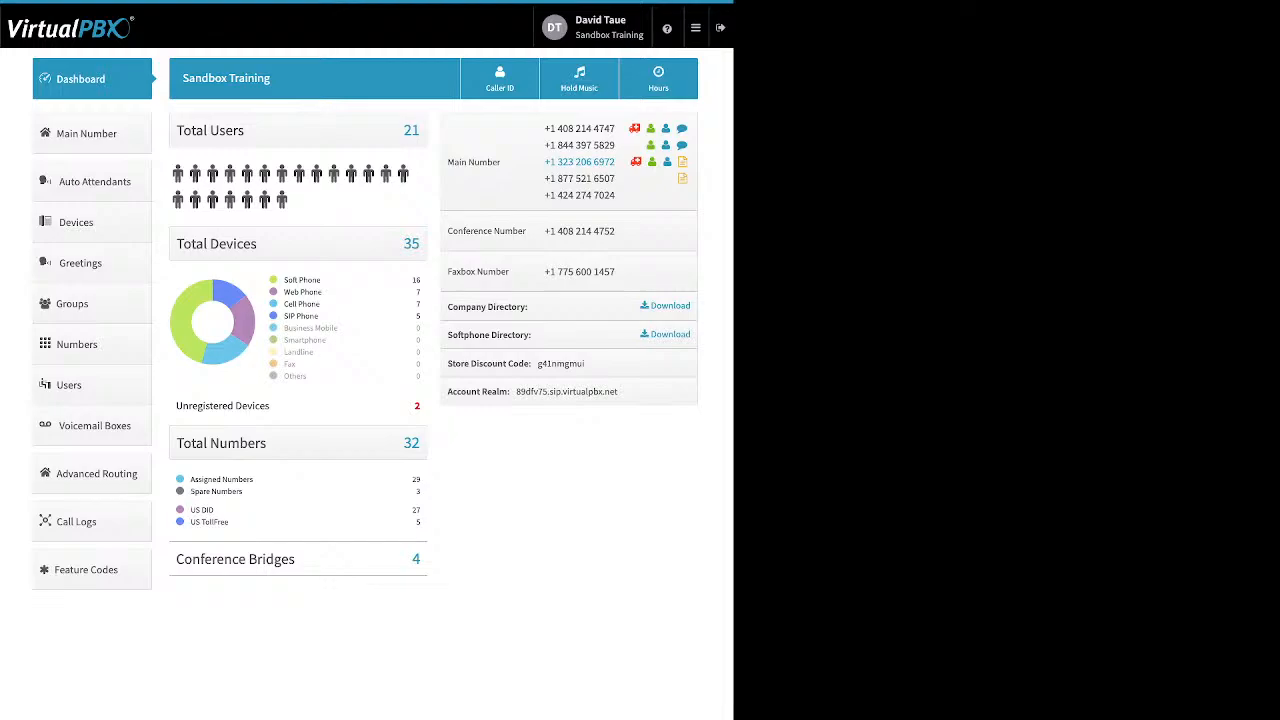
left_click_drag(284, 280, 321, 280)
left_click_drag(323, 292, 283, 292)
left_click_drag(321, 304, 284, 316)
left_click_drag(270, 406, 233, 406)
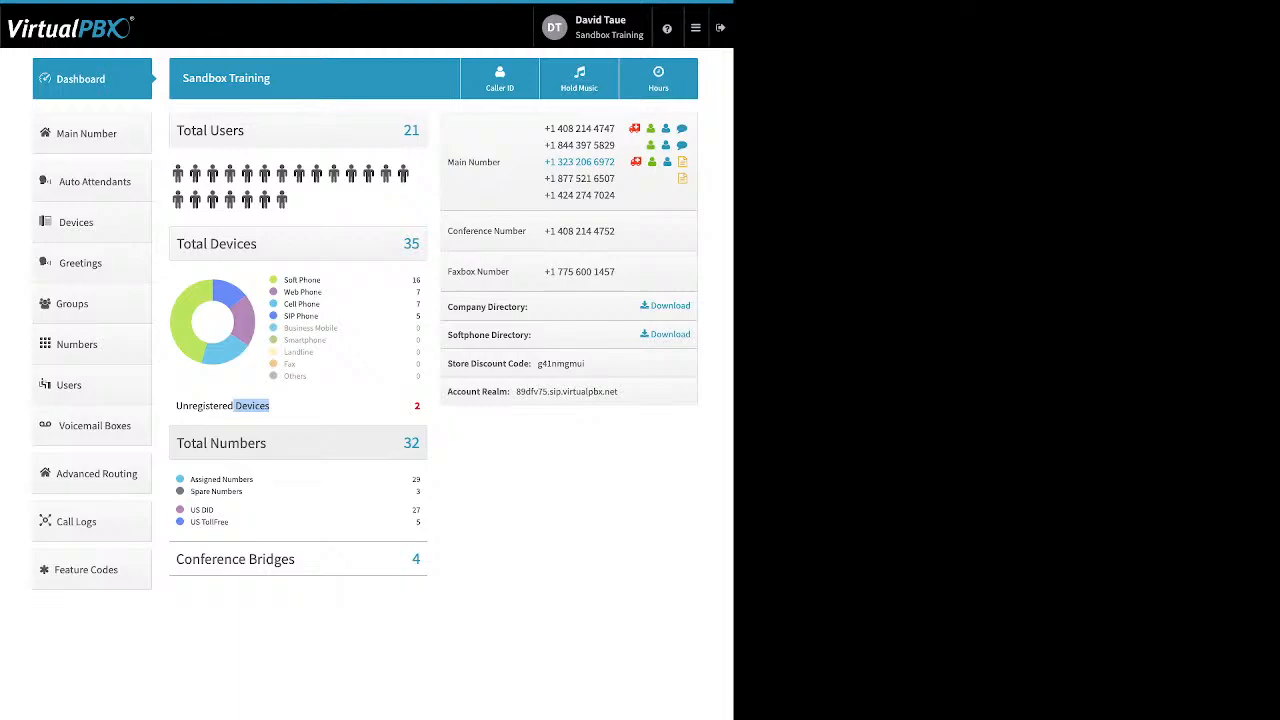
left_click_drag(250, 492, 190, 480)
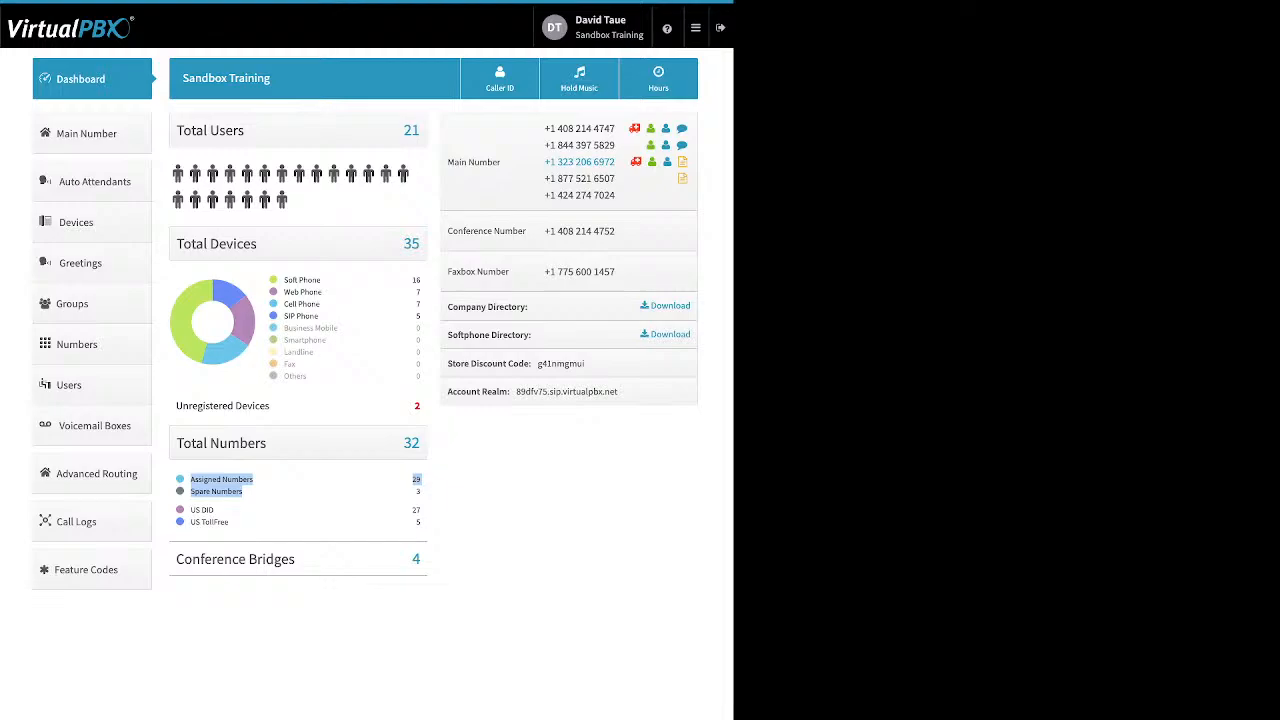
left_click(300, 492)
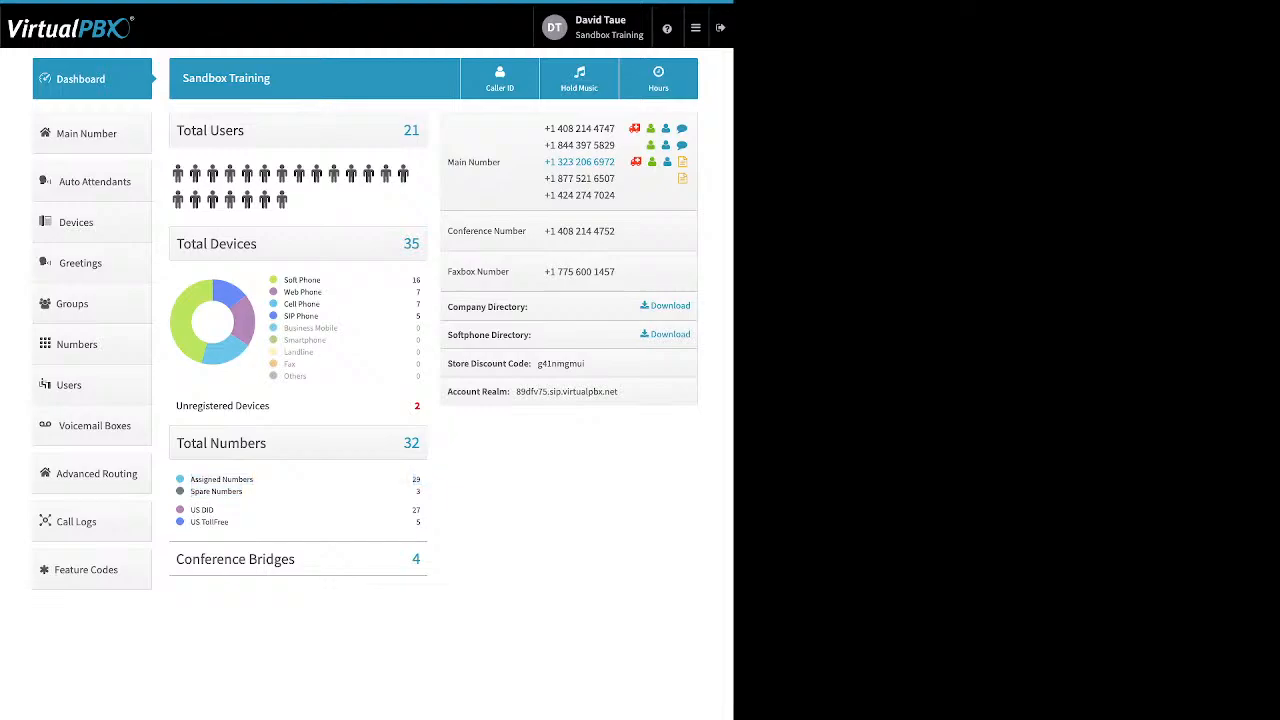
left_click_drag(228, 522, 190, 509)
left_click(270, 521)
left_click_drag(296, 559, 248, 559)
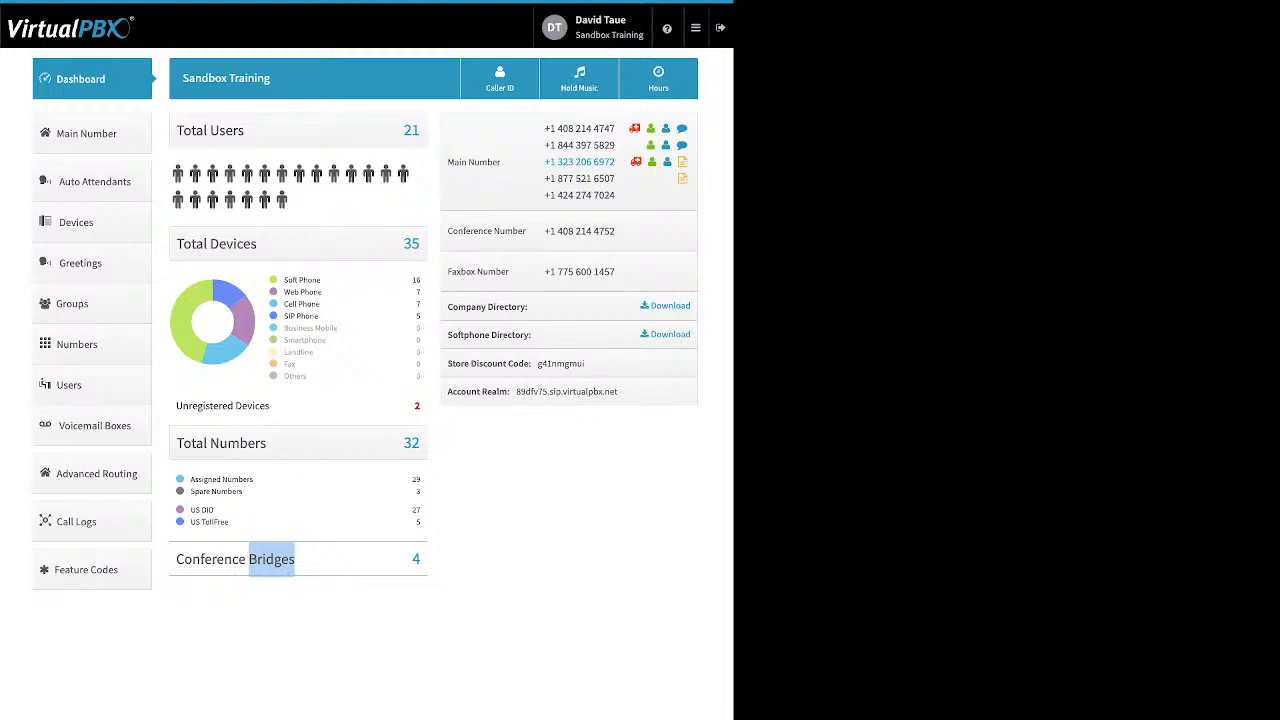
left_click(271, 559)
left_click_drag(448, 307, 528, 307)
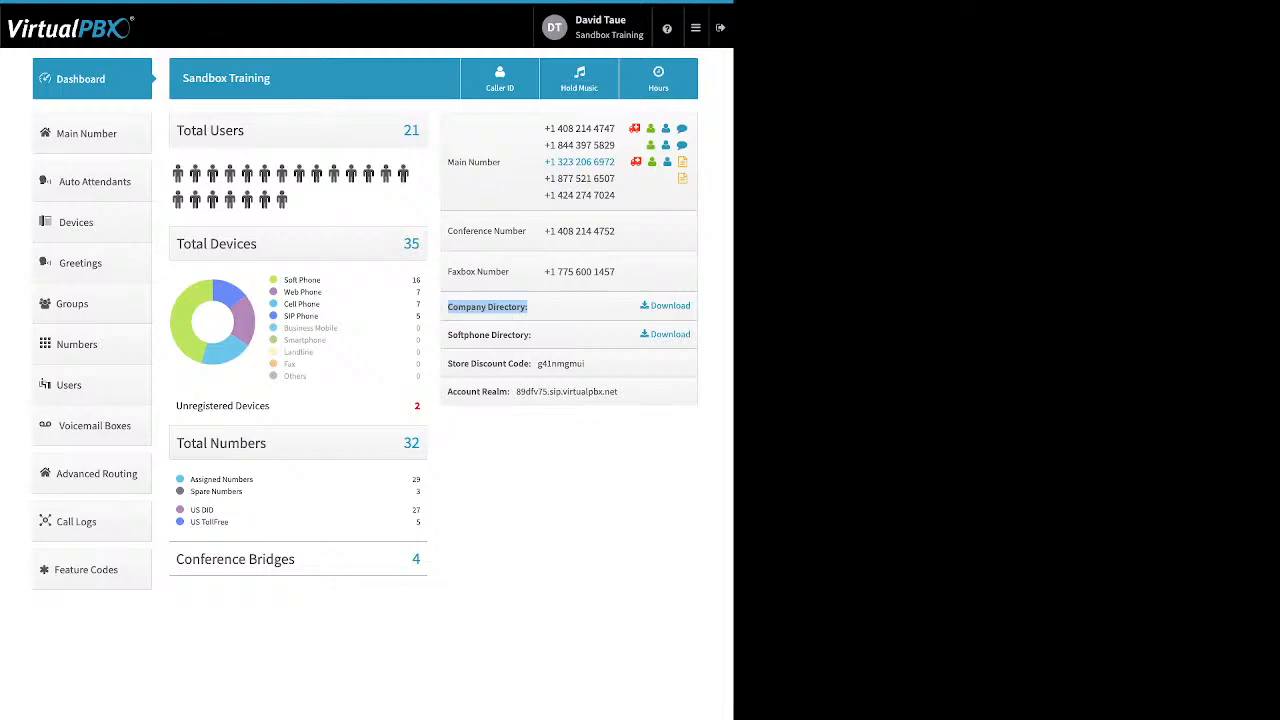
left_click(532, 307)
left_click_drag(533, 335, 447, 335)
left_click(474, 335)
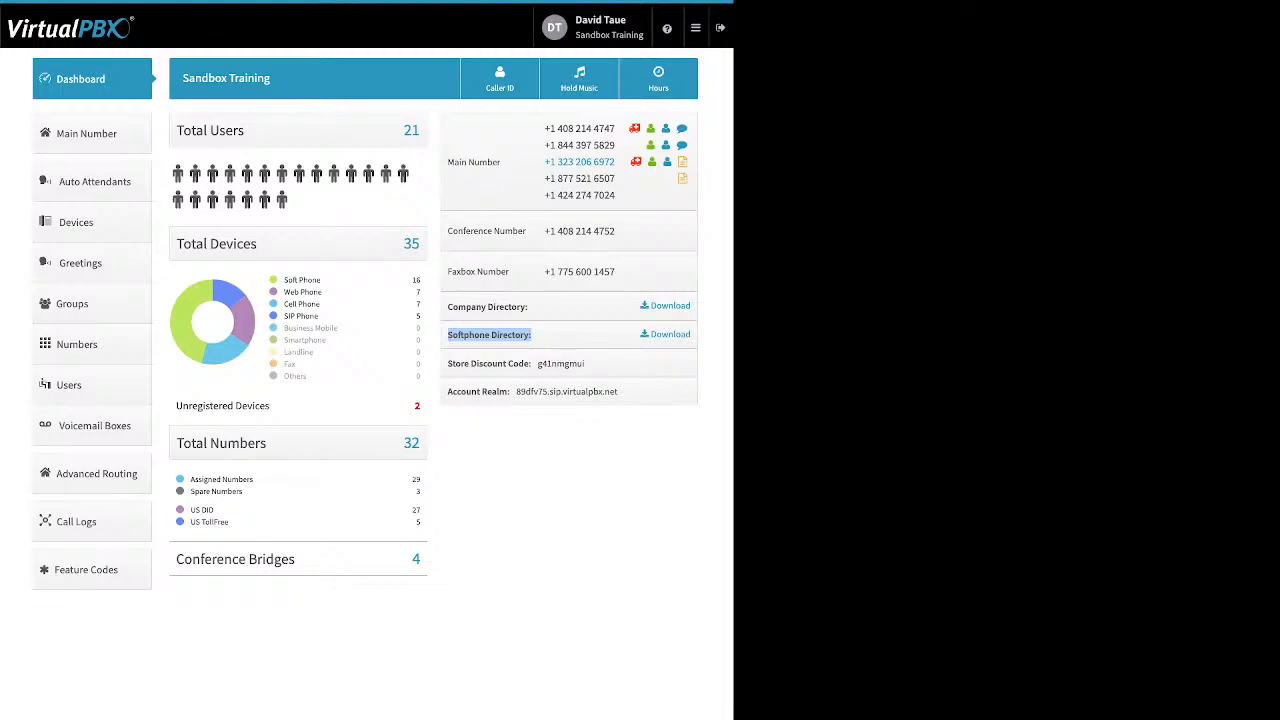
Clear the Softphone Directory highlight and highlight the Store Discount Code label instead.
left_click(490, 336)
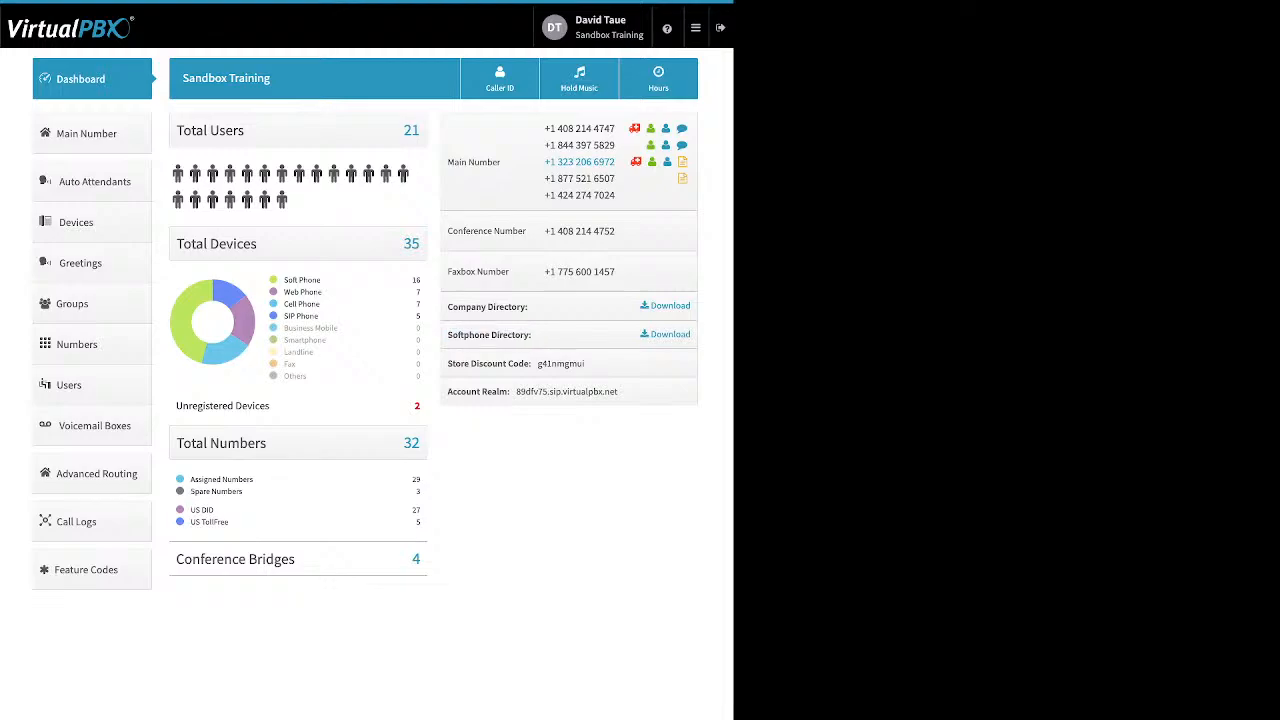
left_click_drag(448, 363, 531, 363)
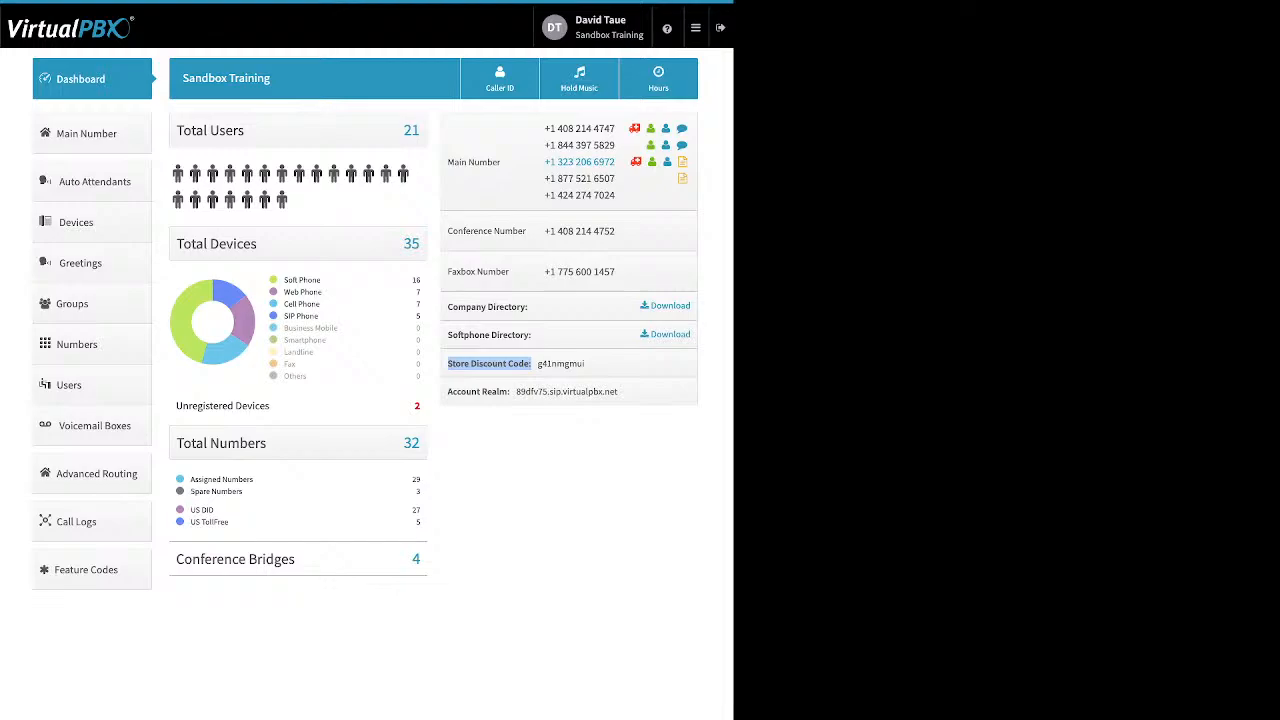
Point out the Account Realm label, then bring up the Company Caller ID dialog.
left_click(531, 364)
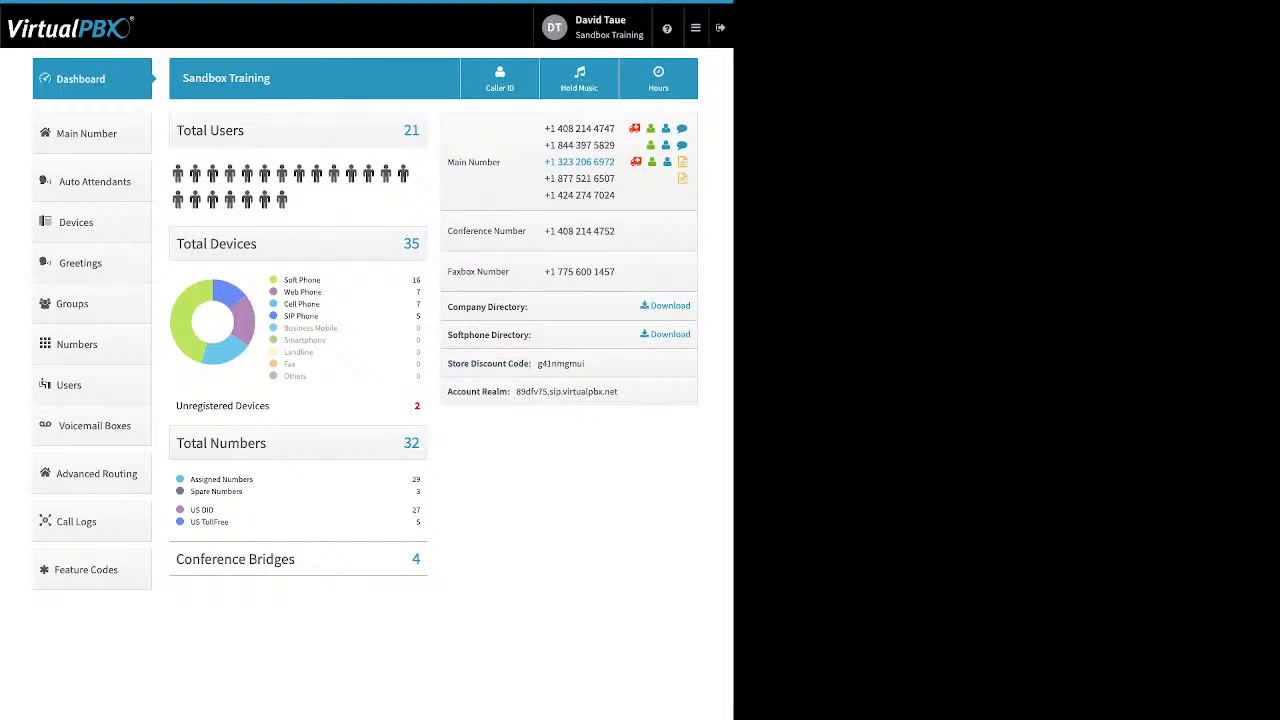
left_click_drag(448, 391, 510, 391)
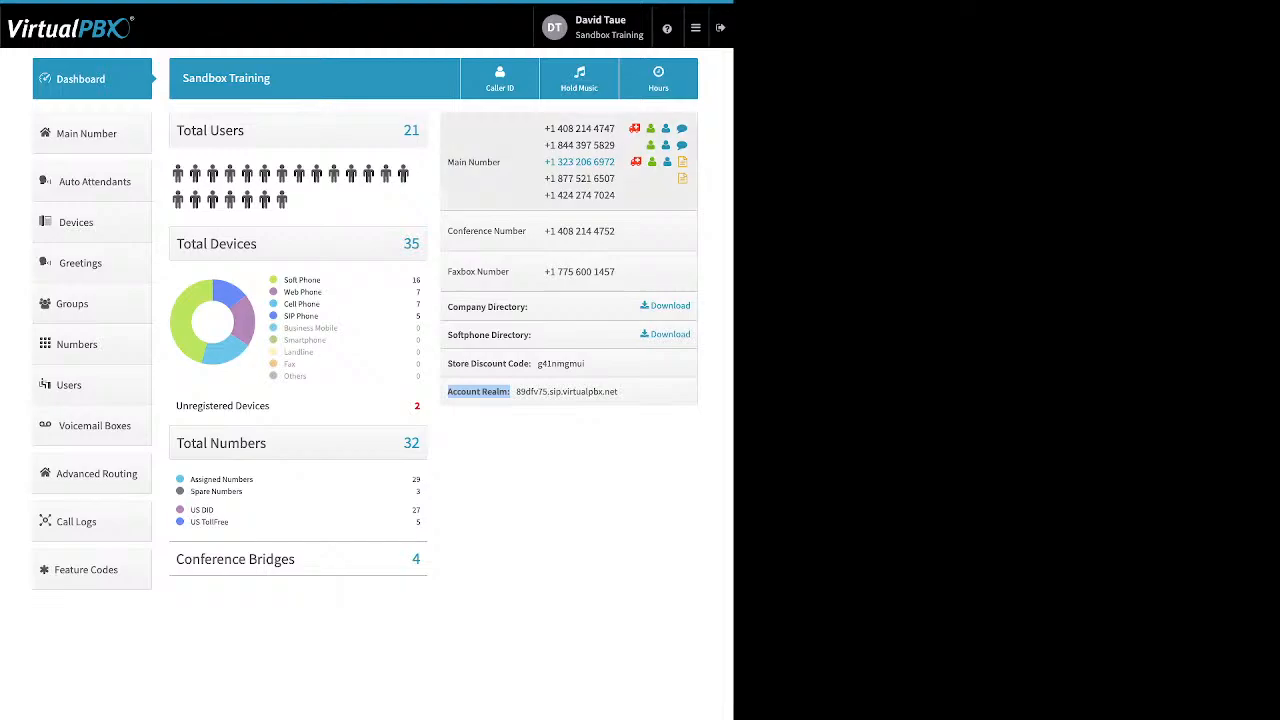
left_click(500, 78)
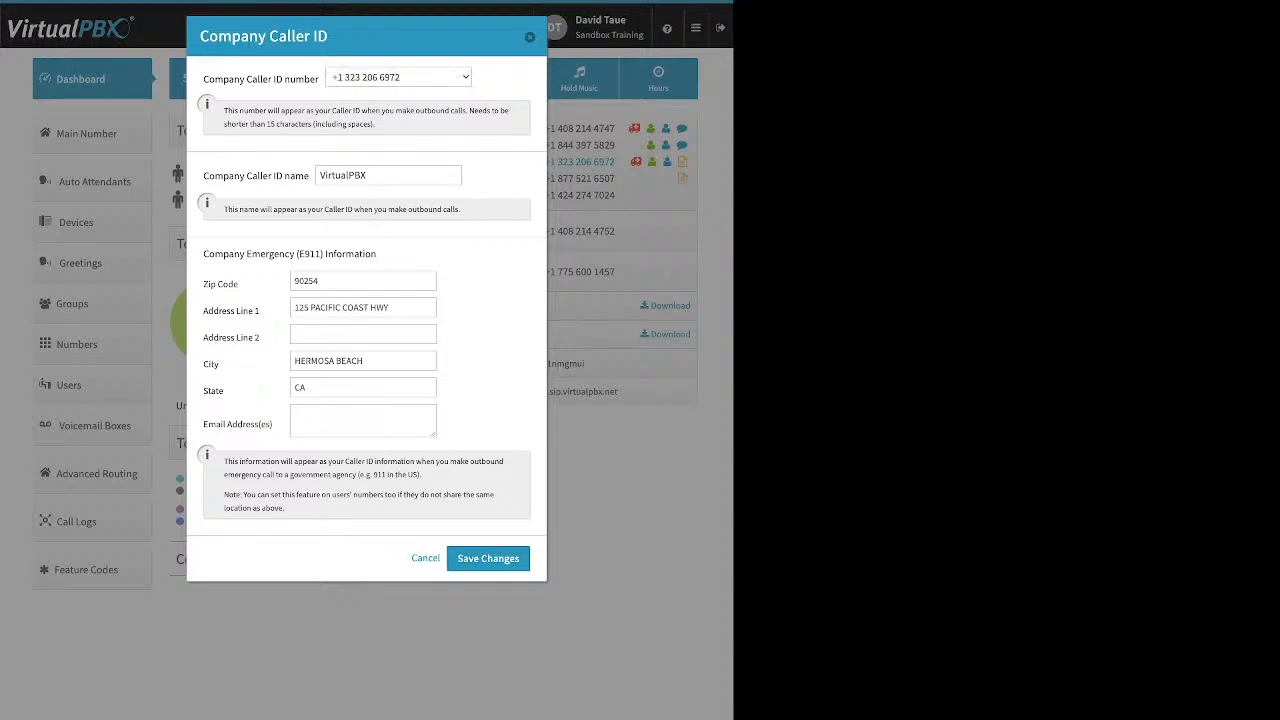
left_click_drag(204, 176, 309, 176)
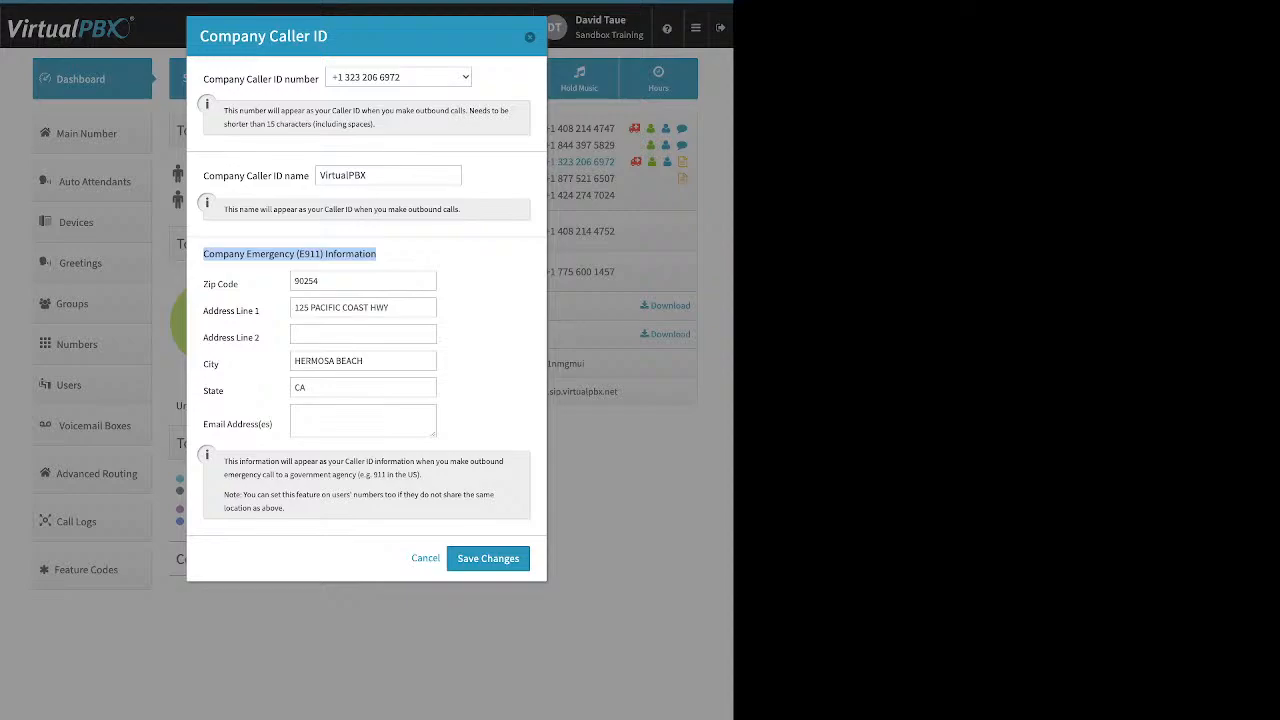
Highlight the Company Caller ID name label, close the dialog, and open Music-On-Hold settings.
left_click(418, 360)
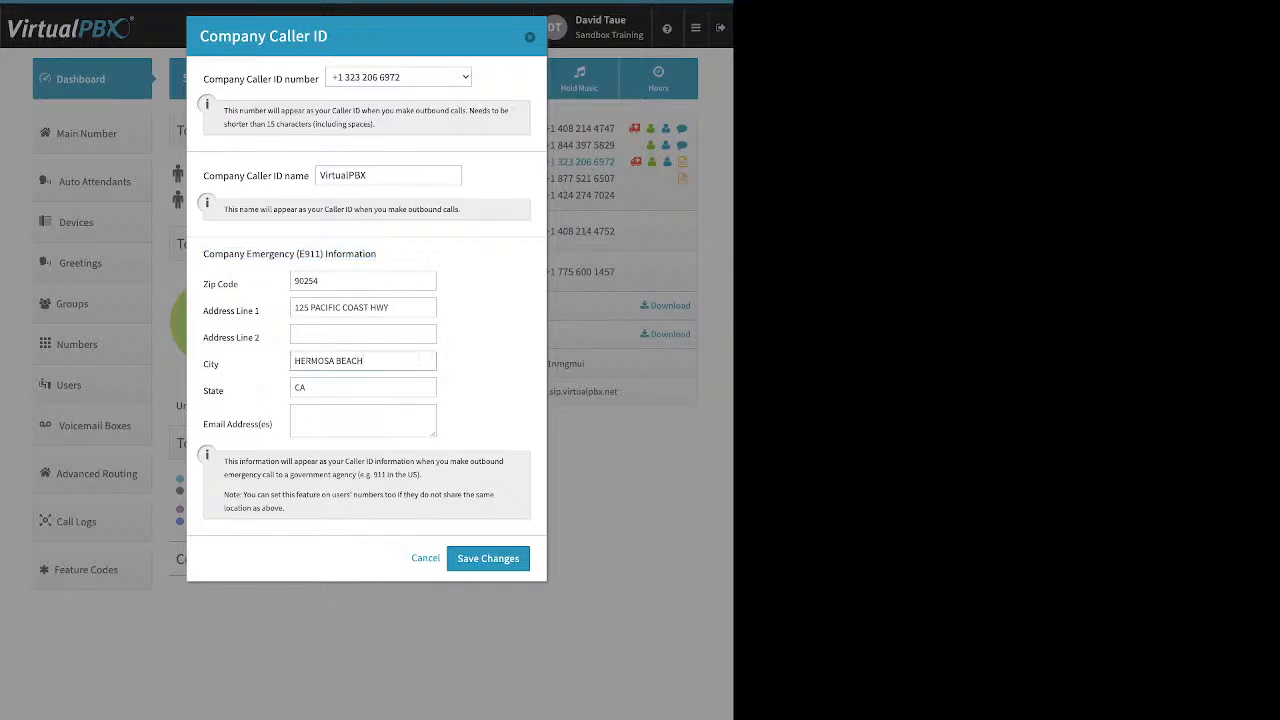
left_click_drag(203, 175, 308, 175)
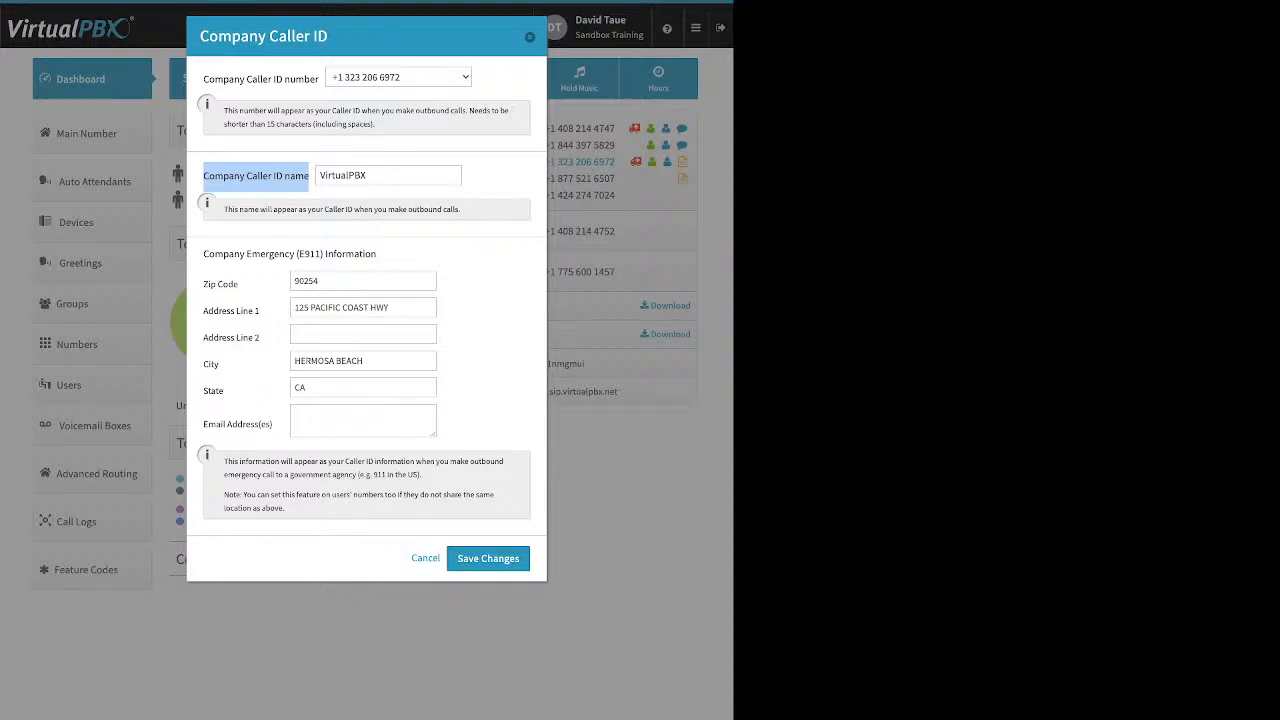
left_click(530, 37)
left_click(579, 78)
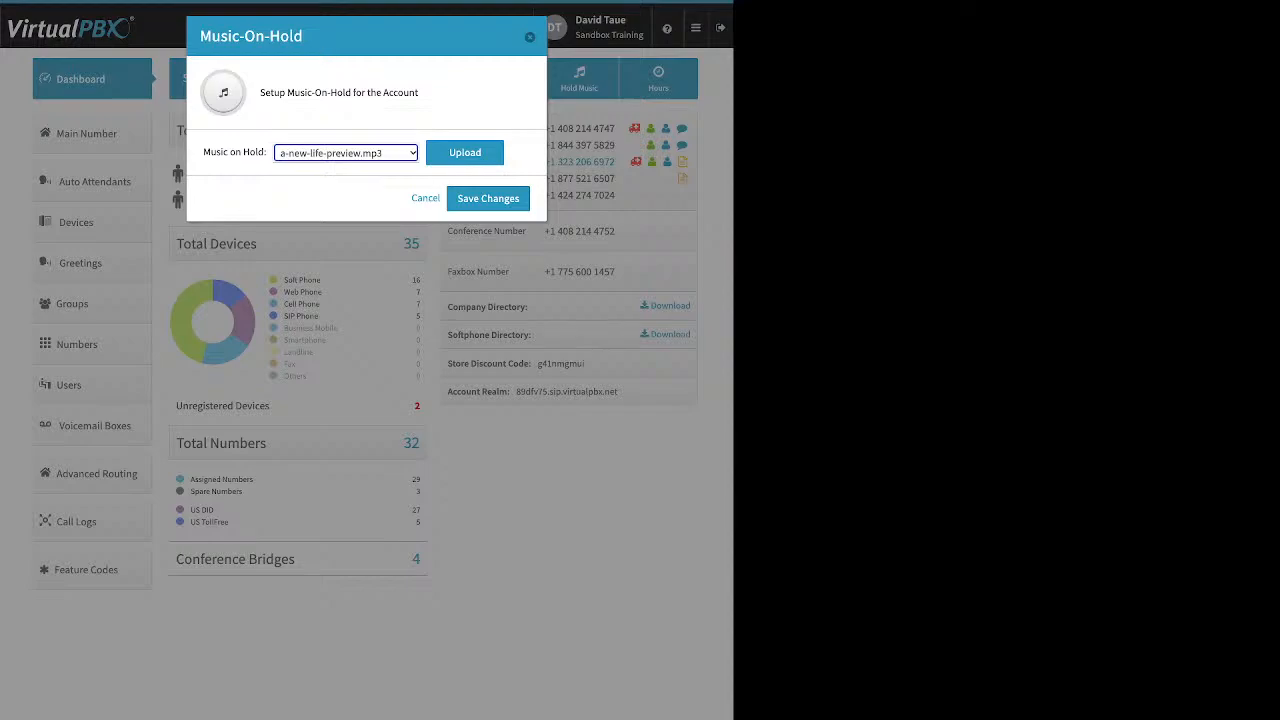
left_click(465, 153)
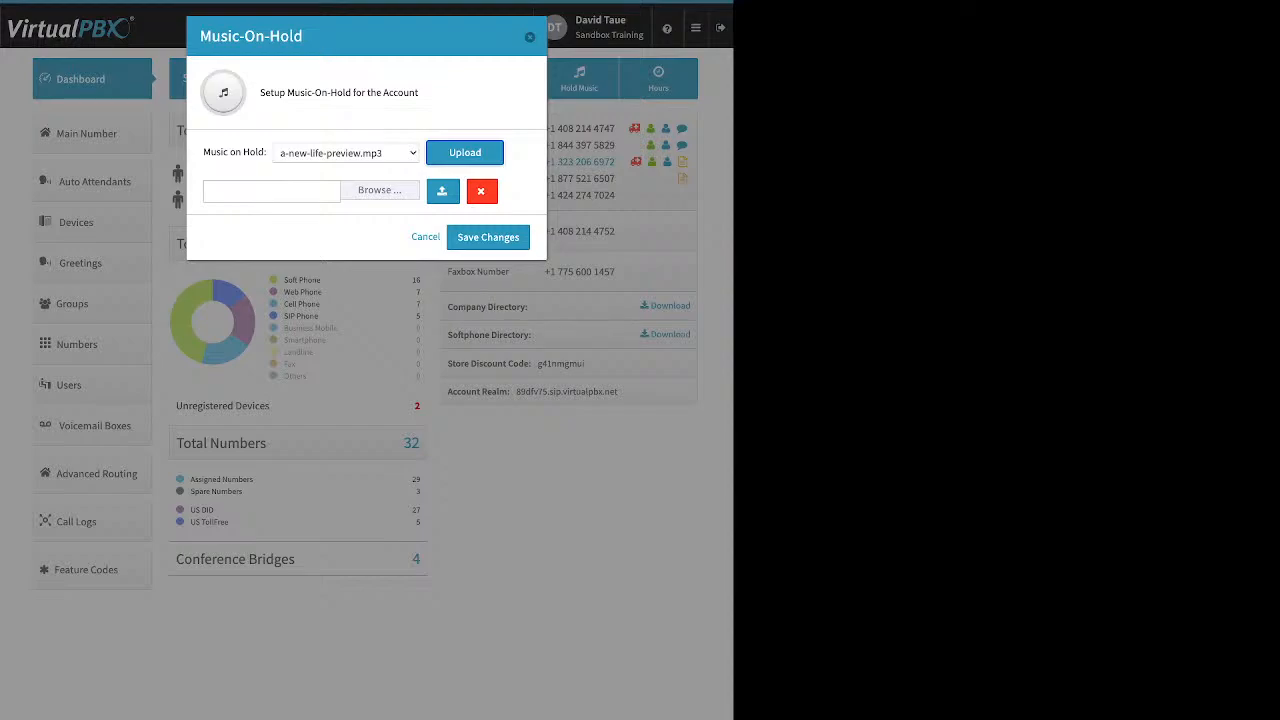
left_click(426, 237)
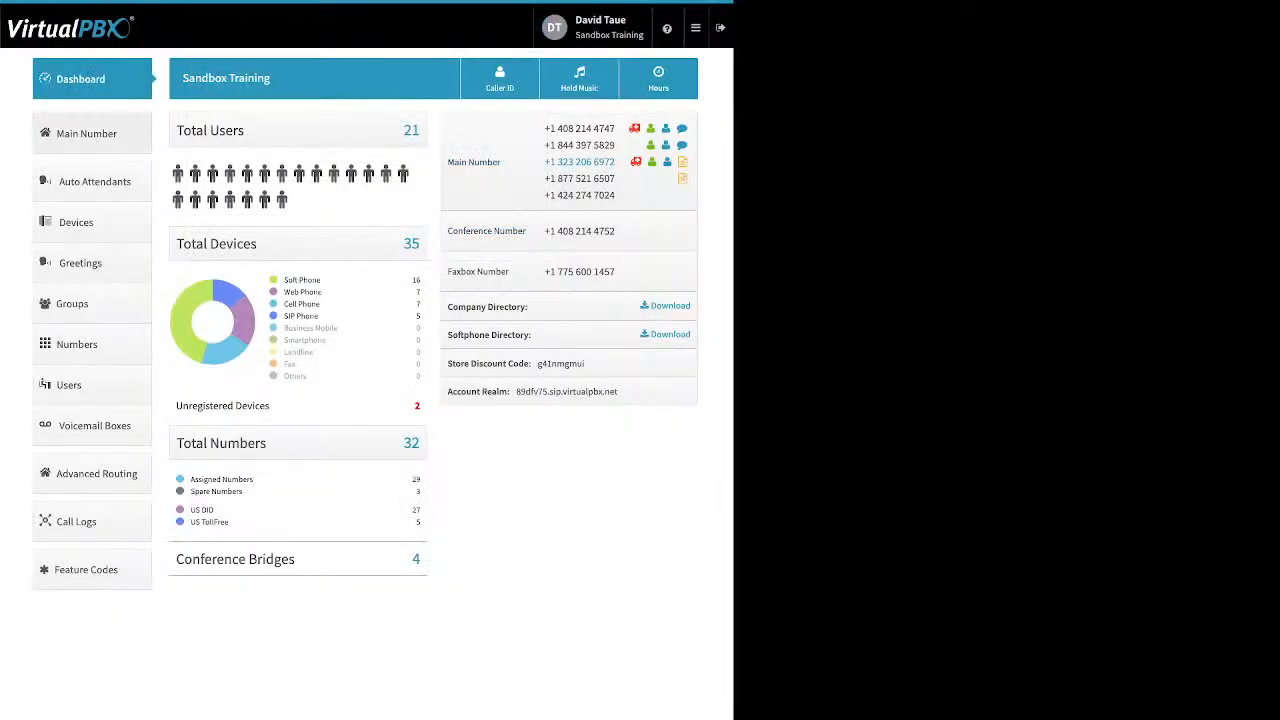
On the Main Number page, expand Main Company Numbers and start buying a toll-free number.
left_click(87, 134)
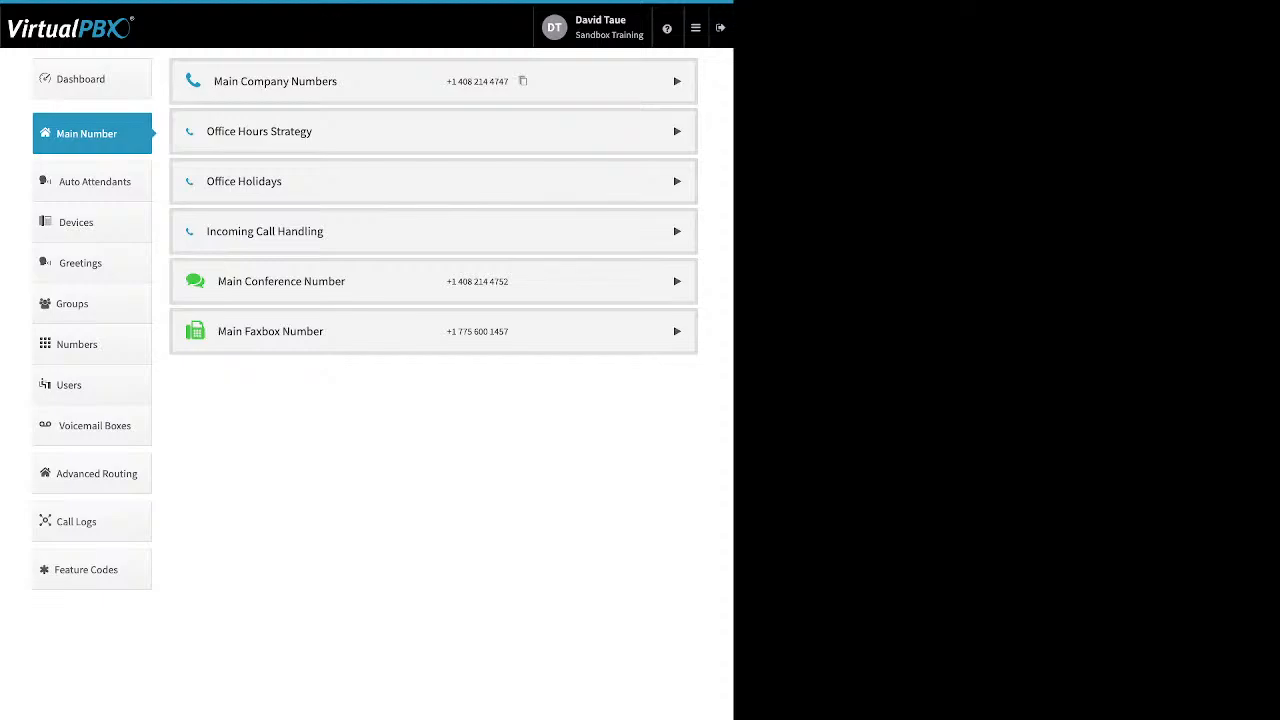
left_click(677, 81)
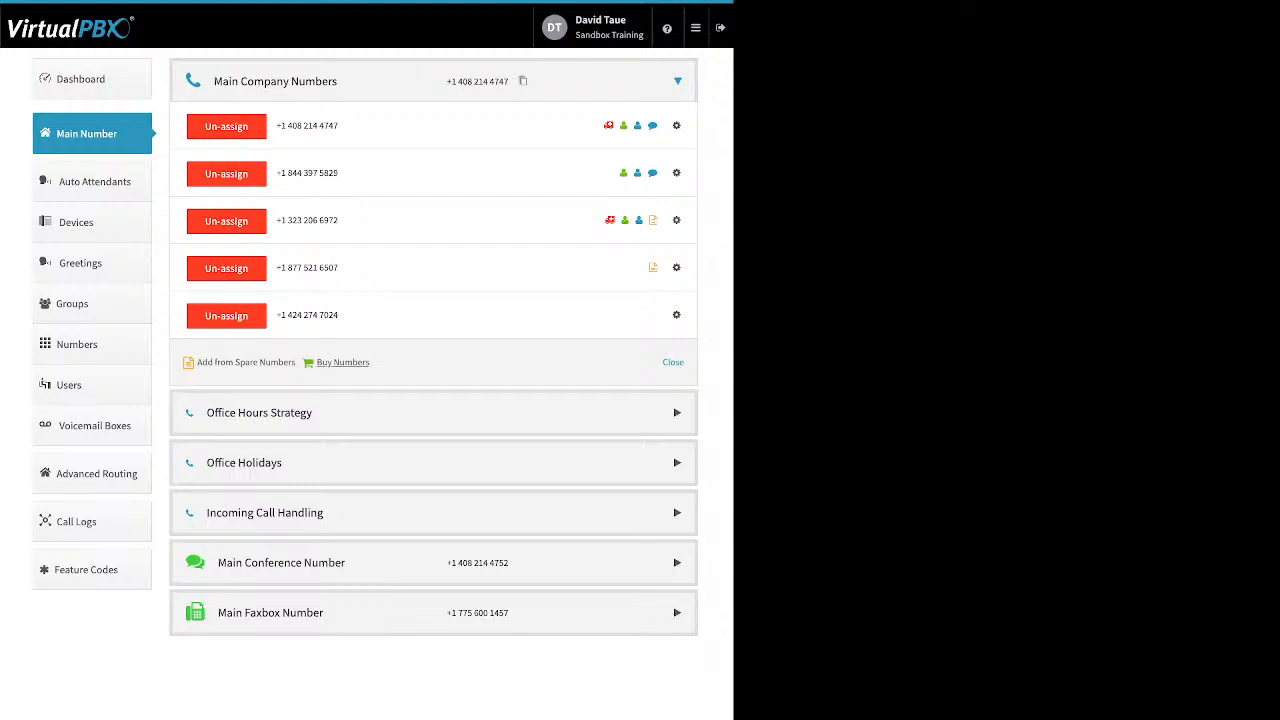
left_click(342, 362)
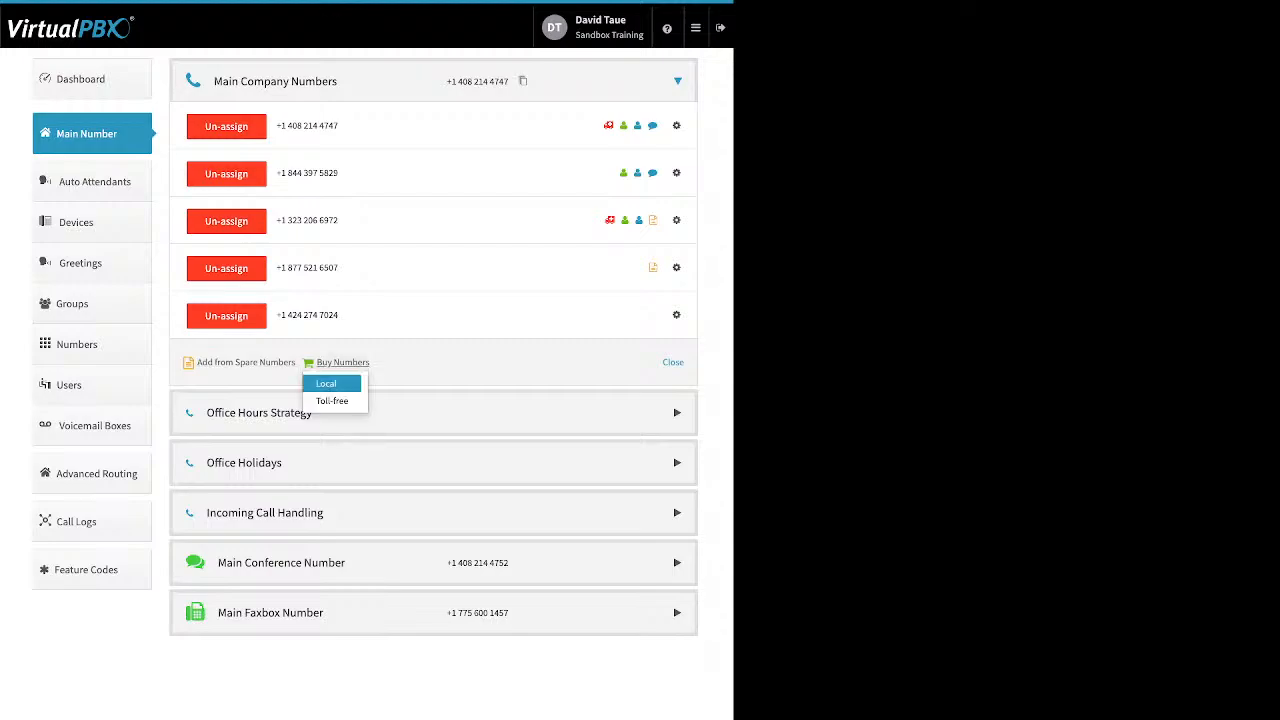
left_click(332, 400)
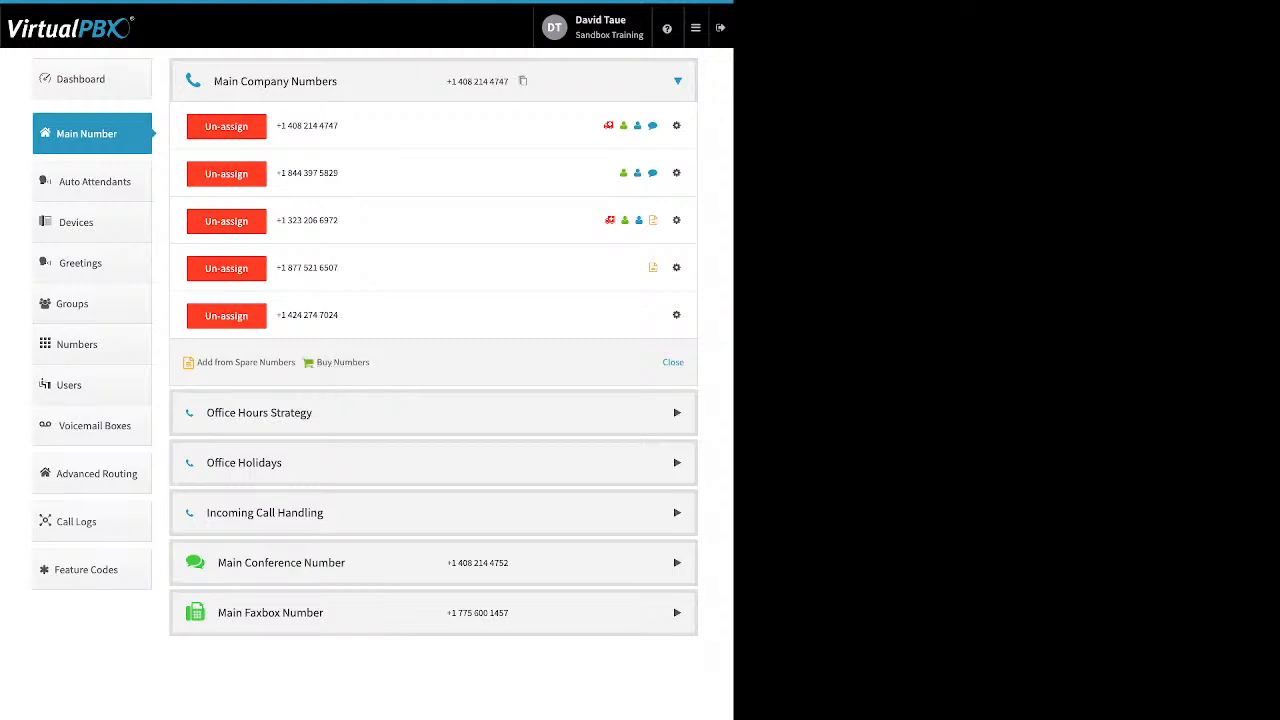
left_click(351, 105)
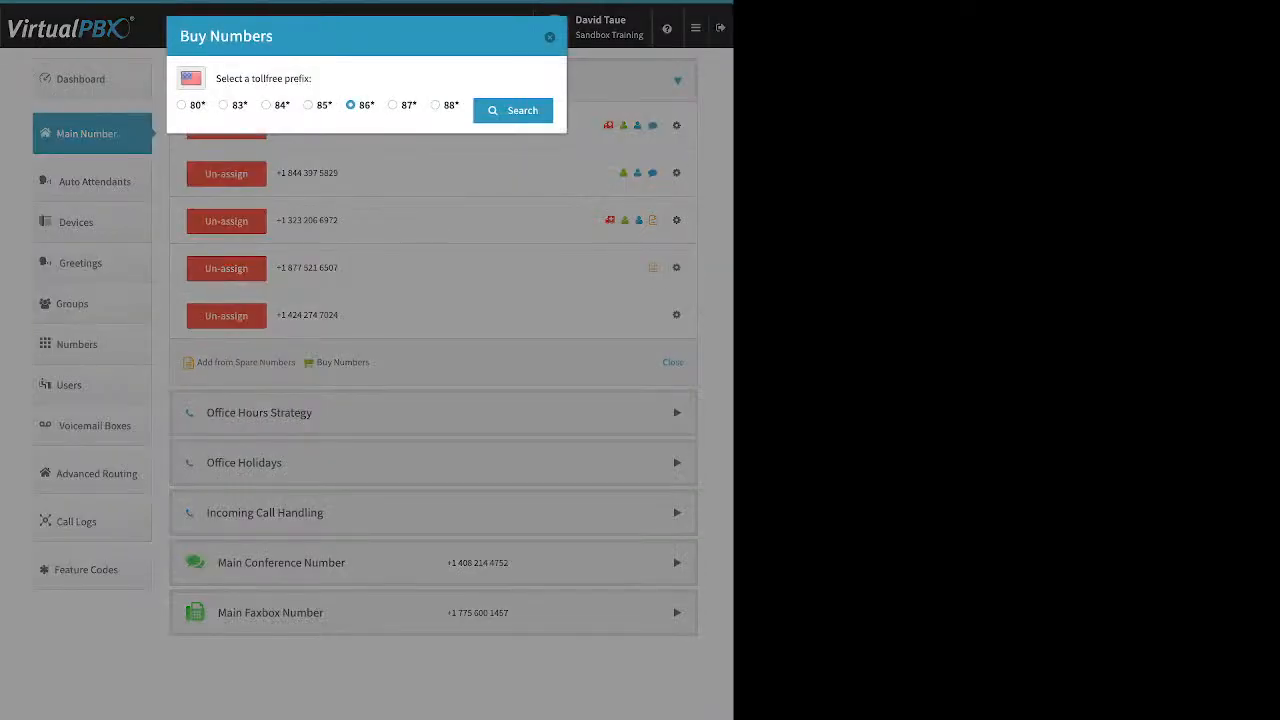
left_click(513, 111)
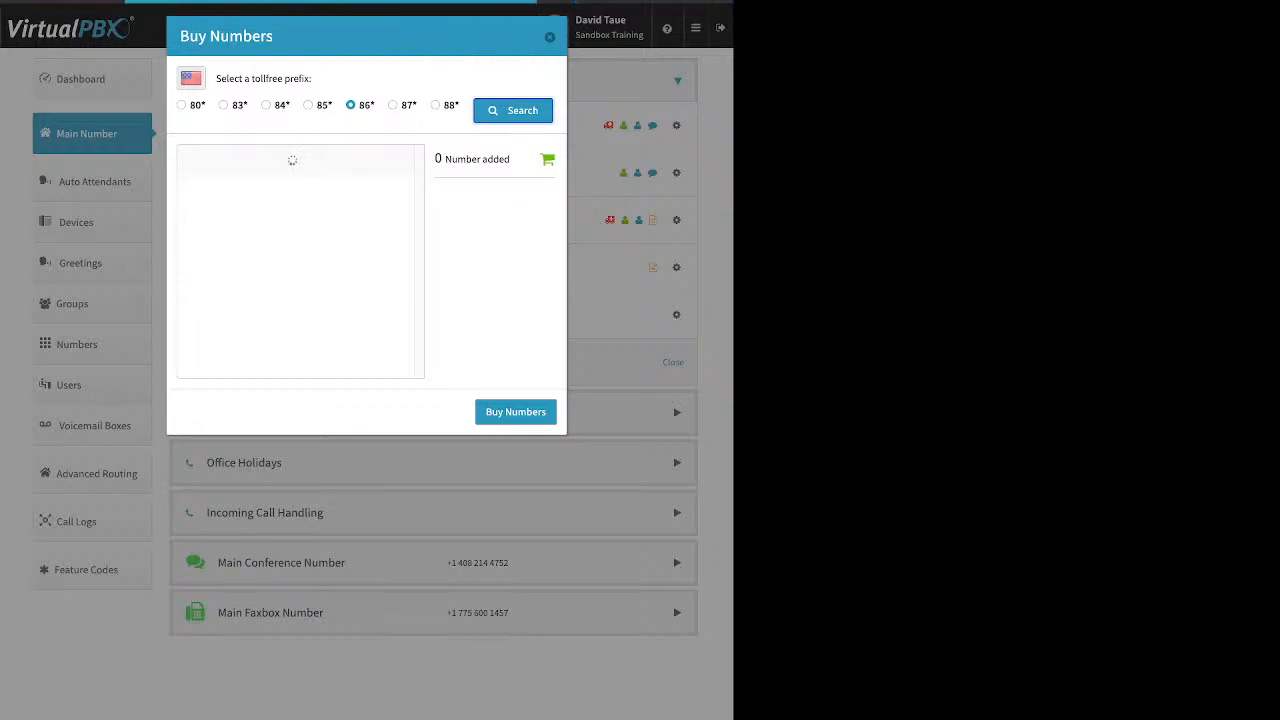
scroll(300, 262, "down", 5)
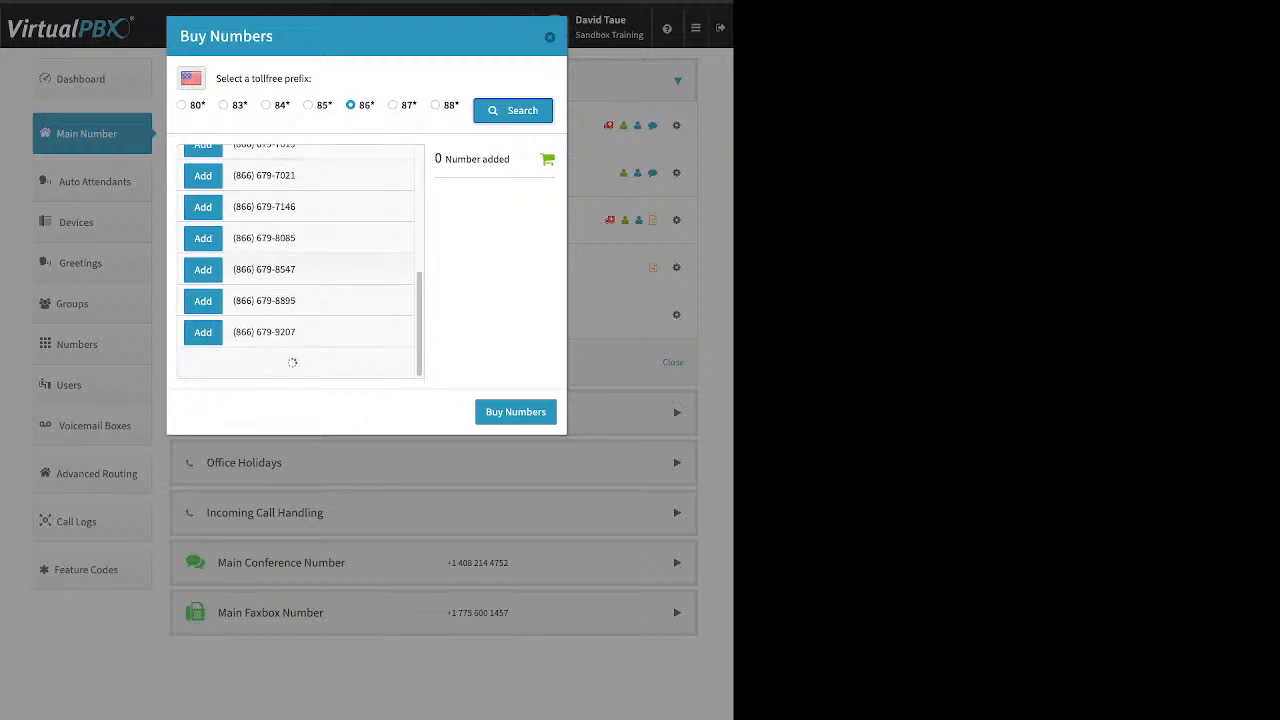
scroll(300, 262, "down", 3)
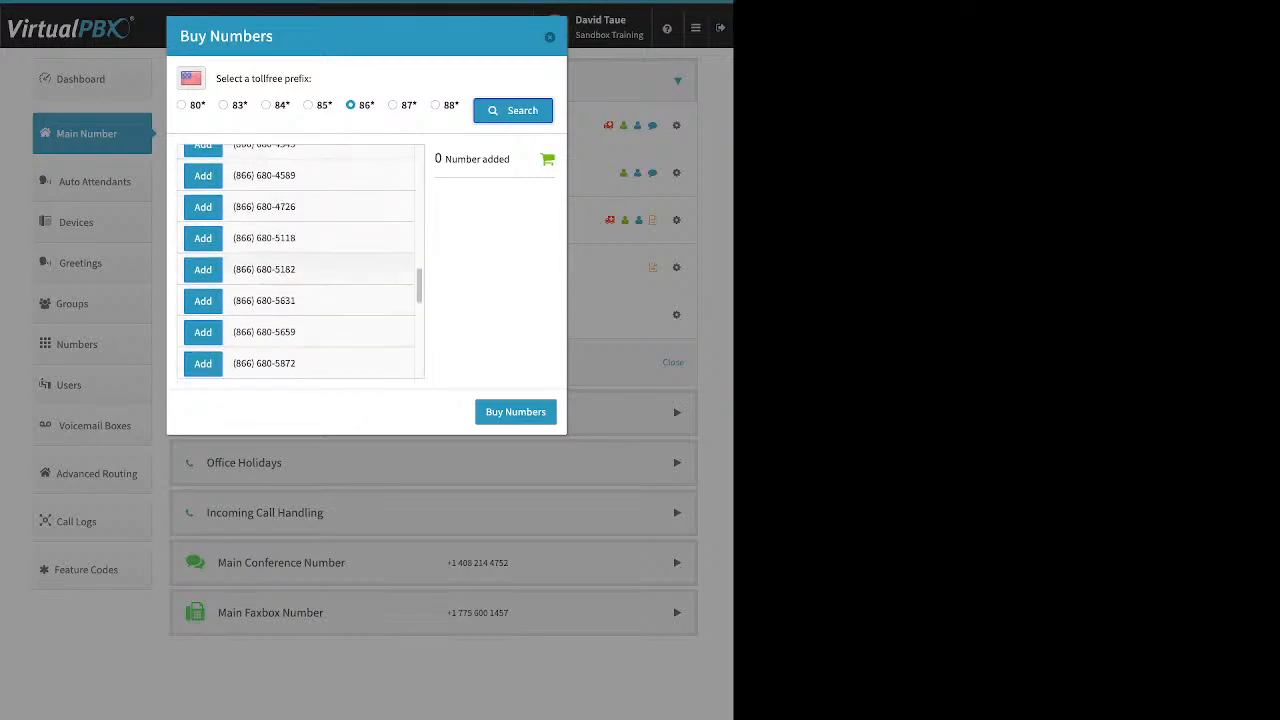
left_click(203, 301)
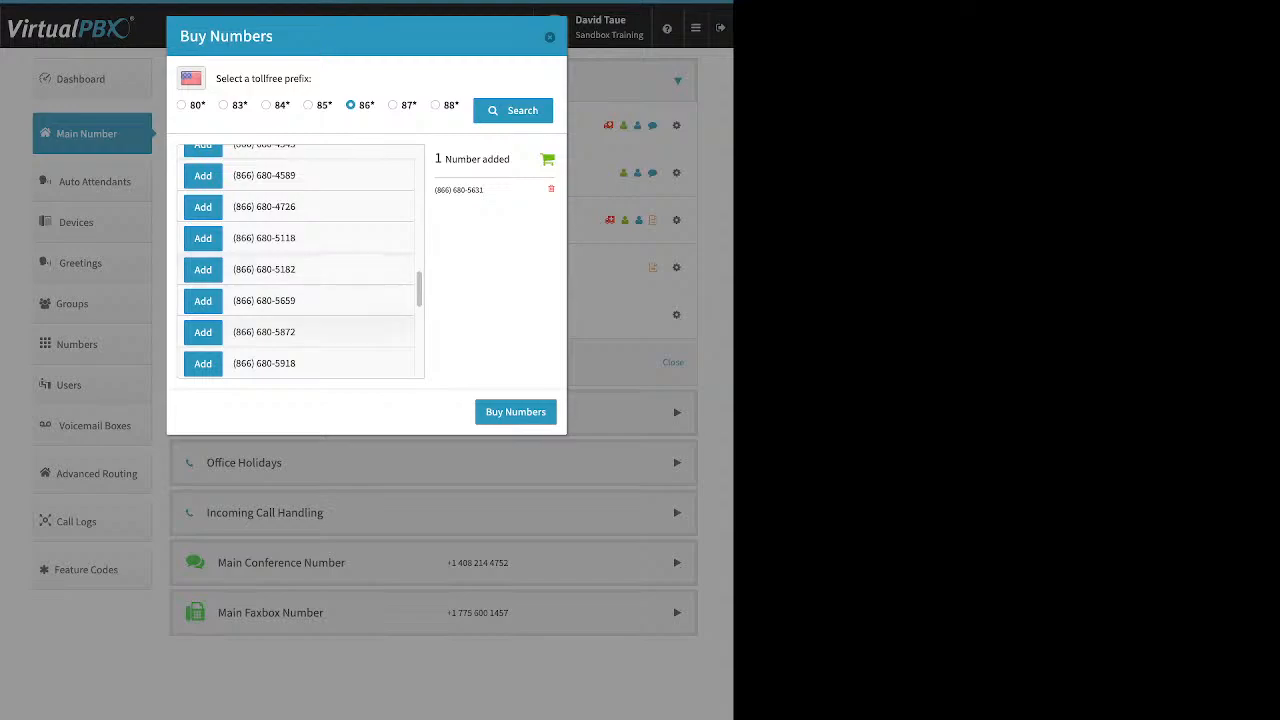
left_click(203, 332)
key("Escape")
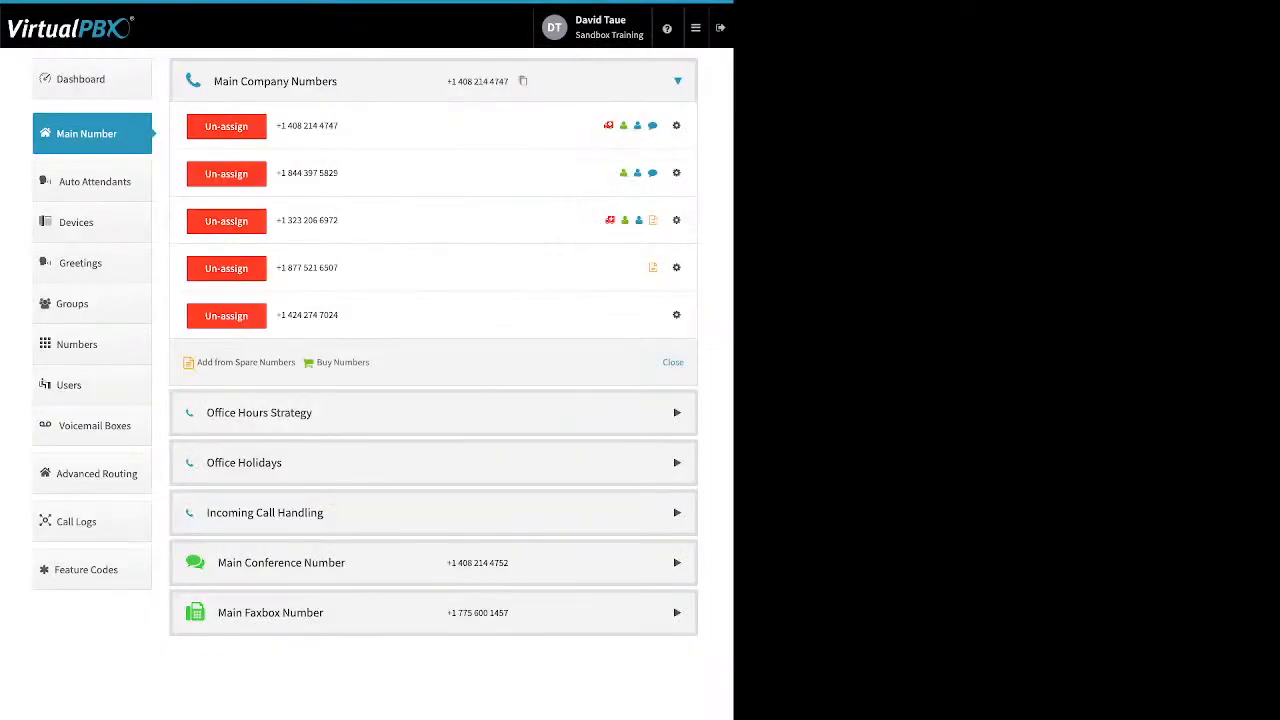
Search for local numbers to buy in area code 408.
left_click(342, 363)
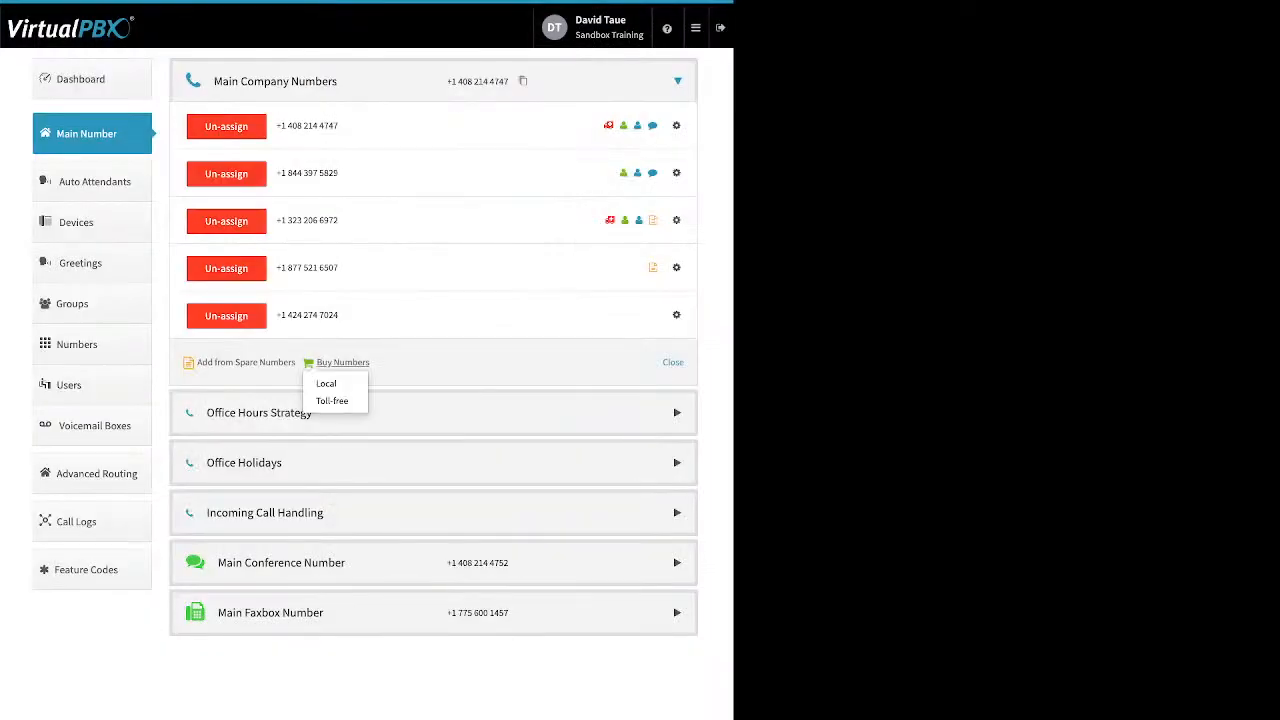
left_click(326, 383)
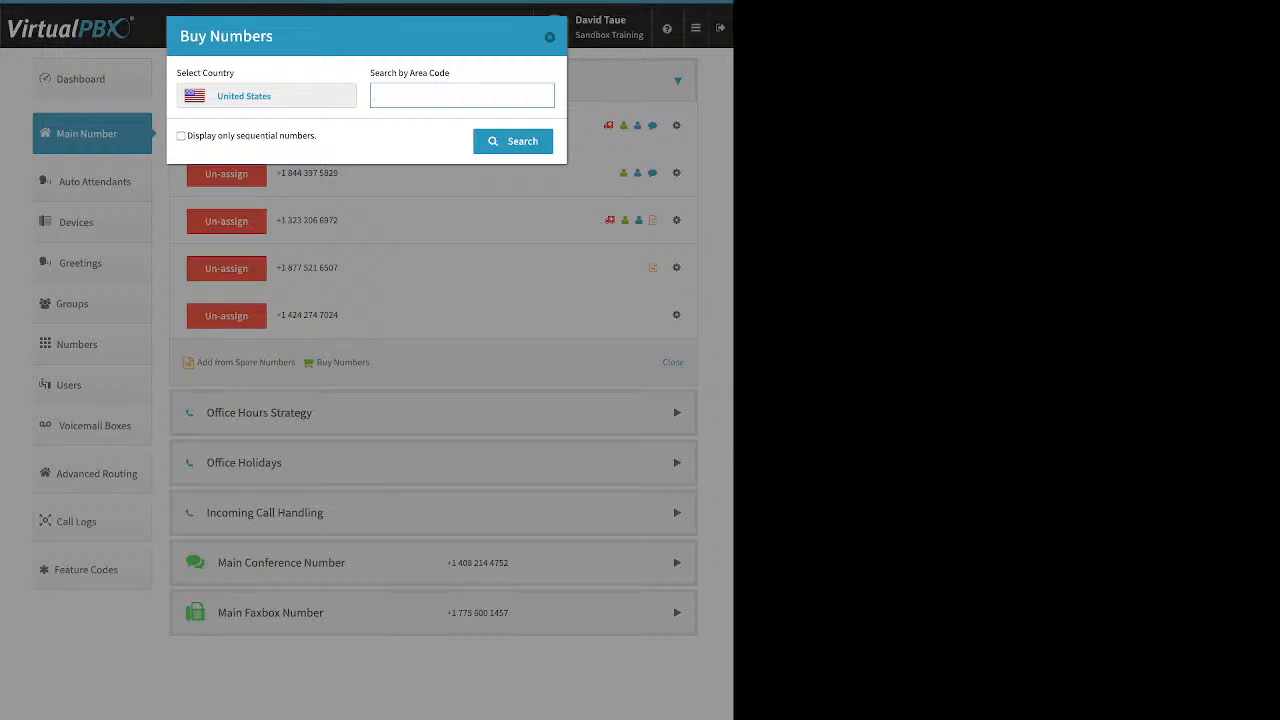
type("408")
key("Return")
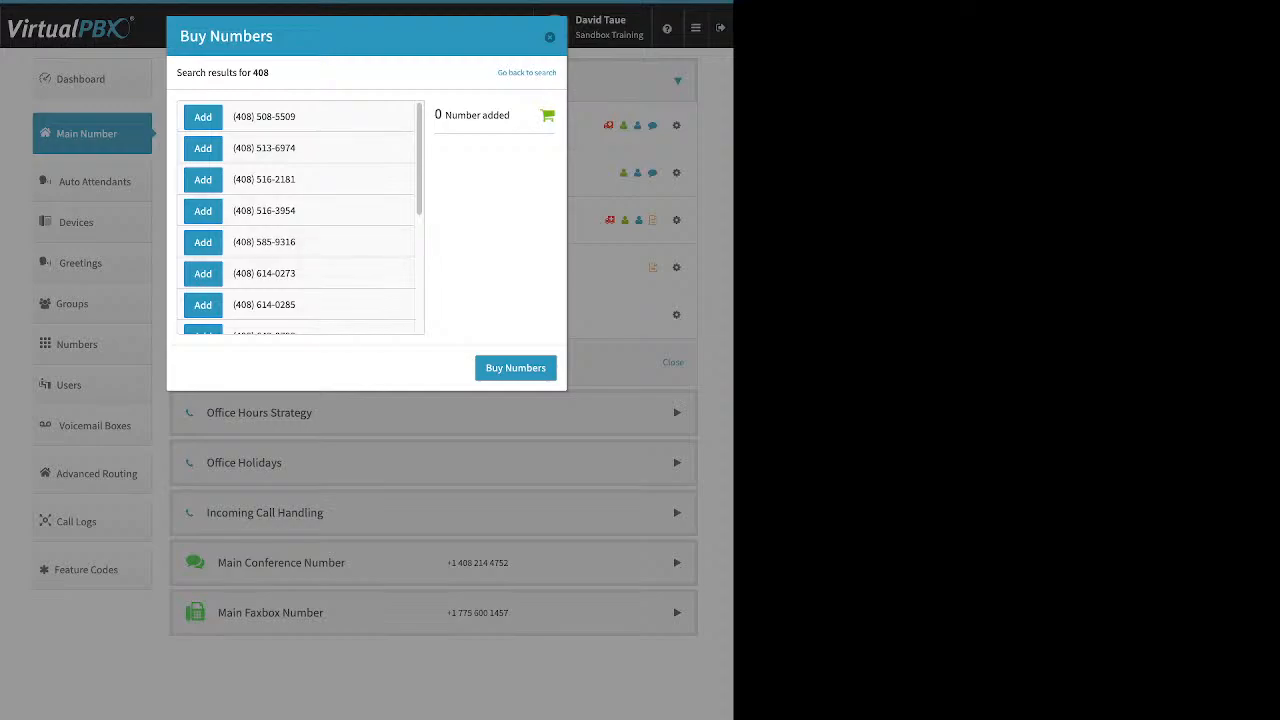
Repeat the local number search with area code 310.
left_click(527, 73)
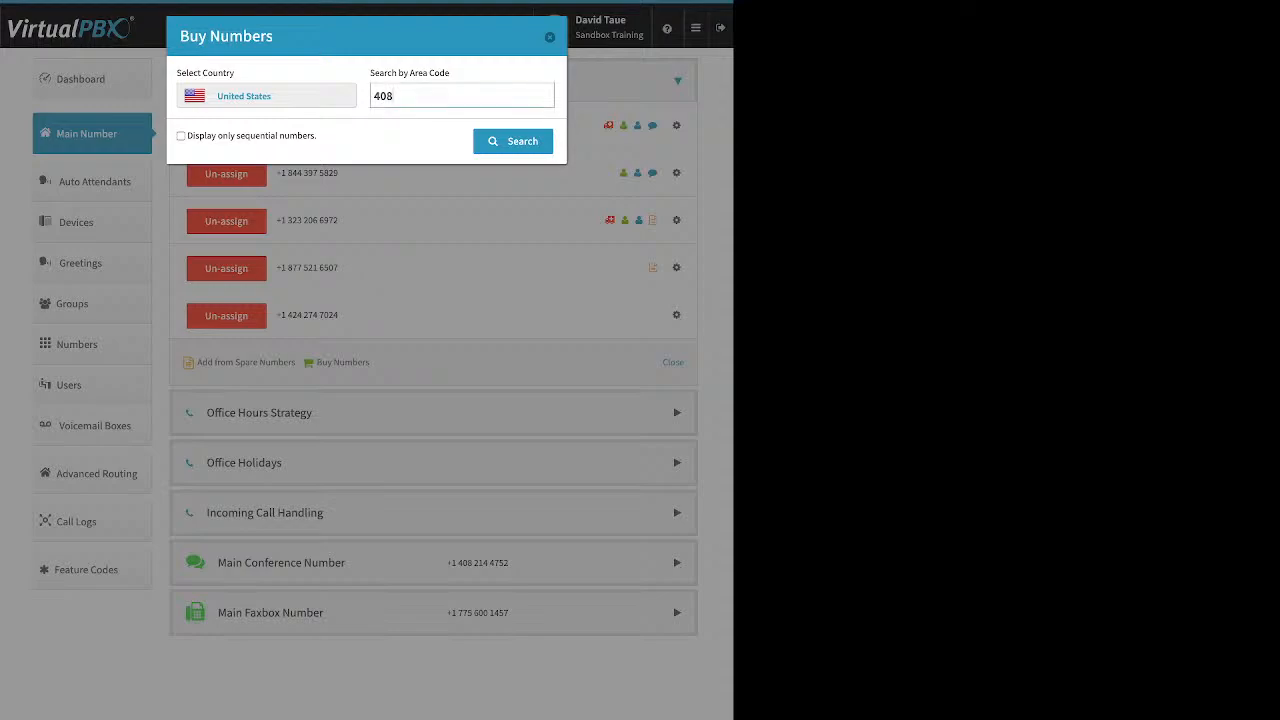
double_click(383, 96)
type("310")
key("Return")
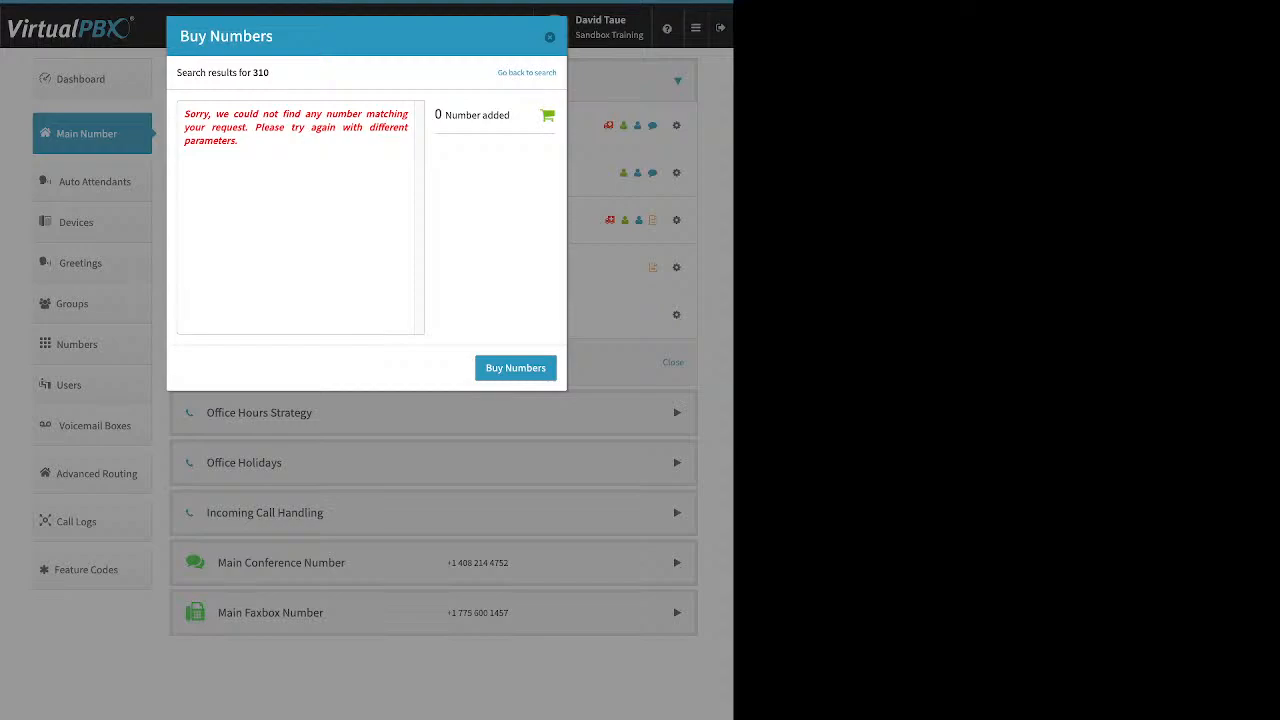
Search area code 424 instead, then close Buy Numbers without adding any.
left_click(527, 73)
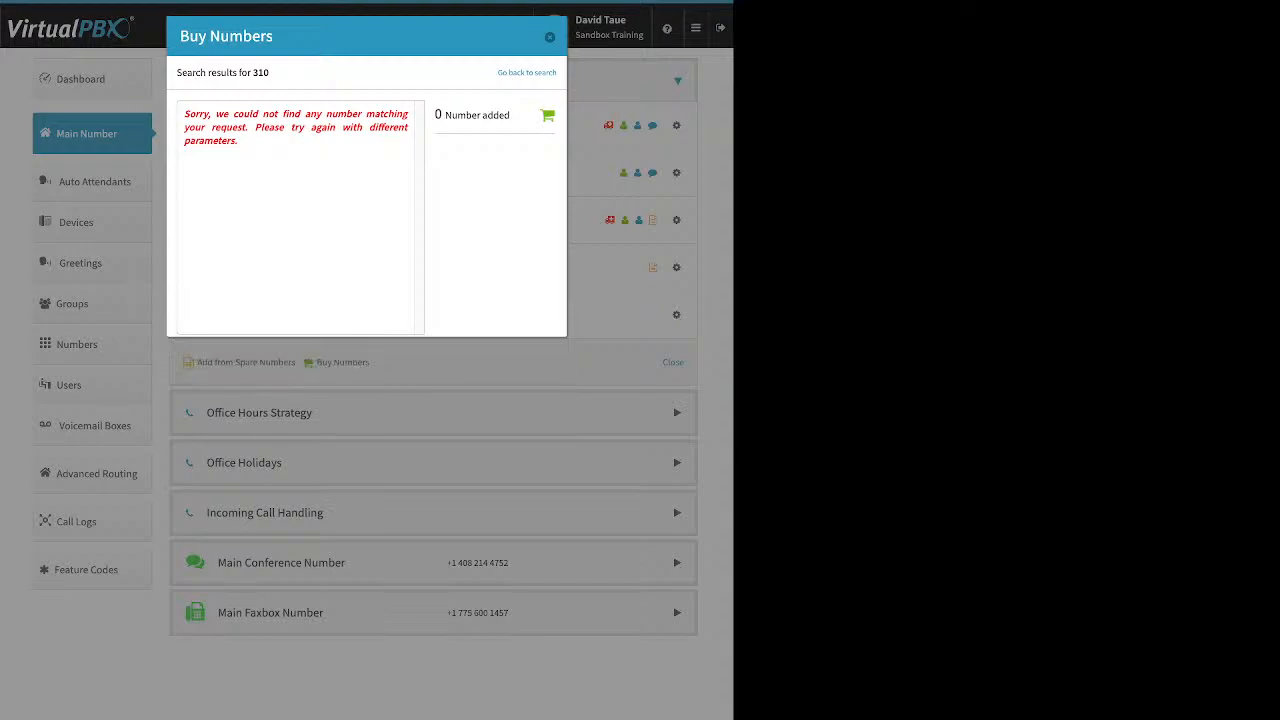
double_click(383, 96)
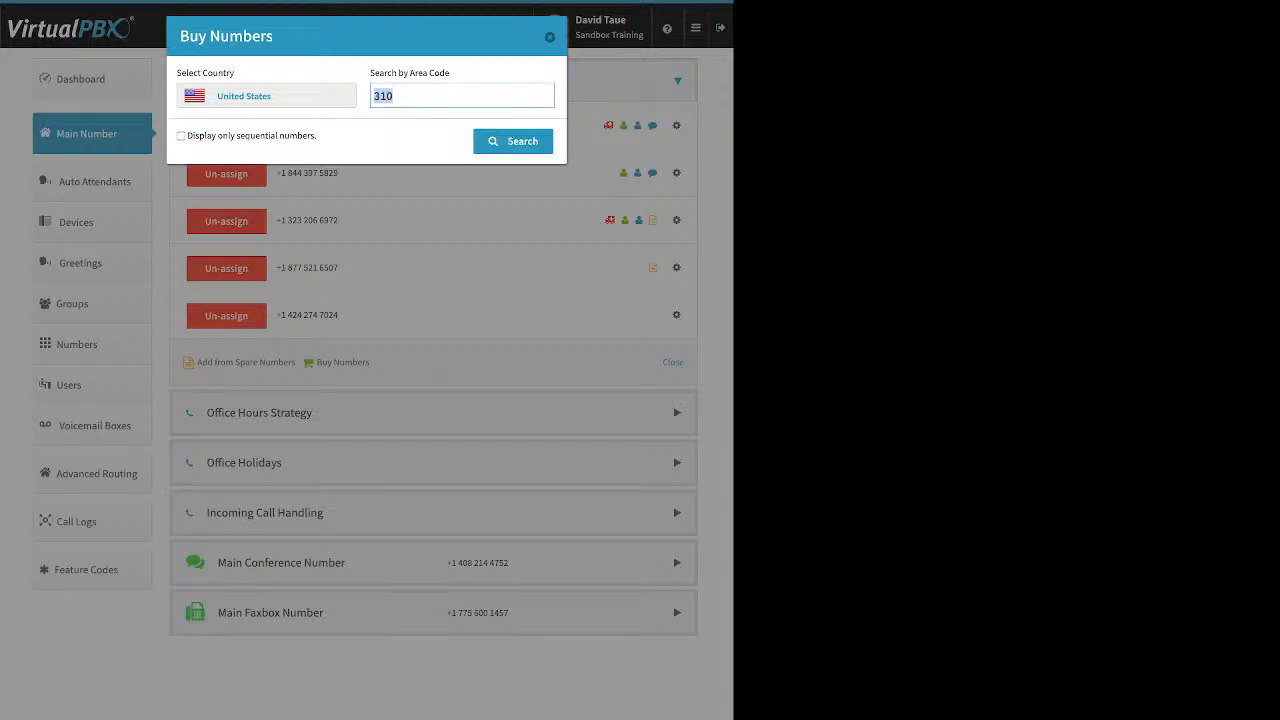
type("424")
key("Return")
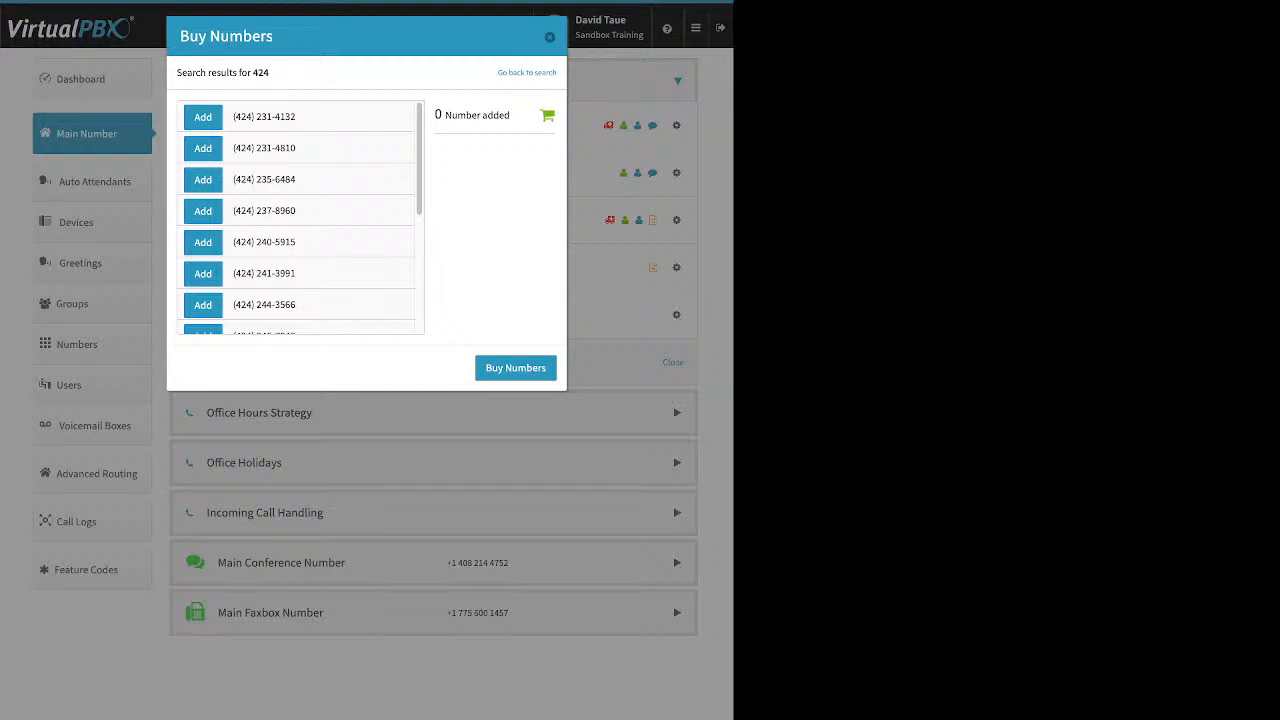
key("Escape")
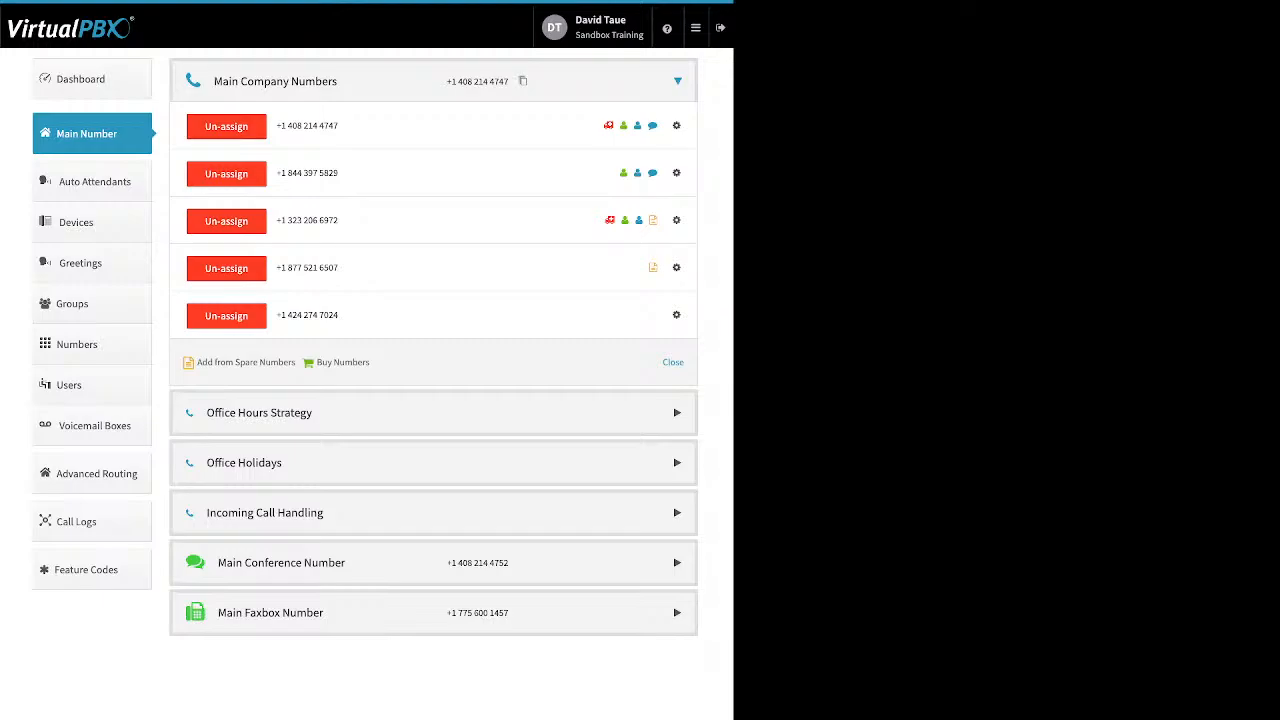
left_click(676, 267)
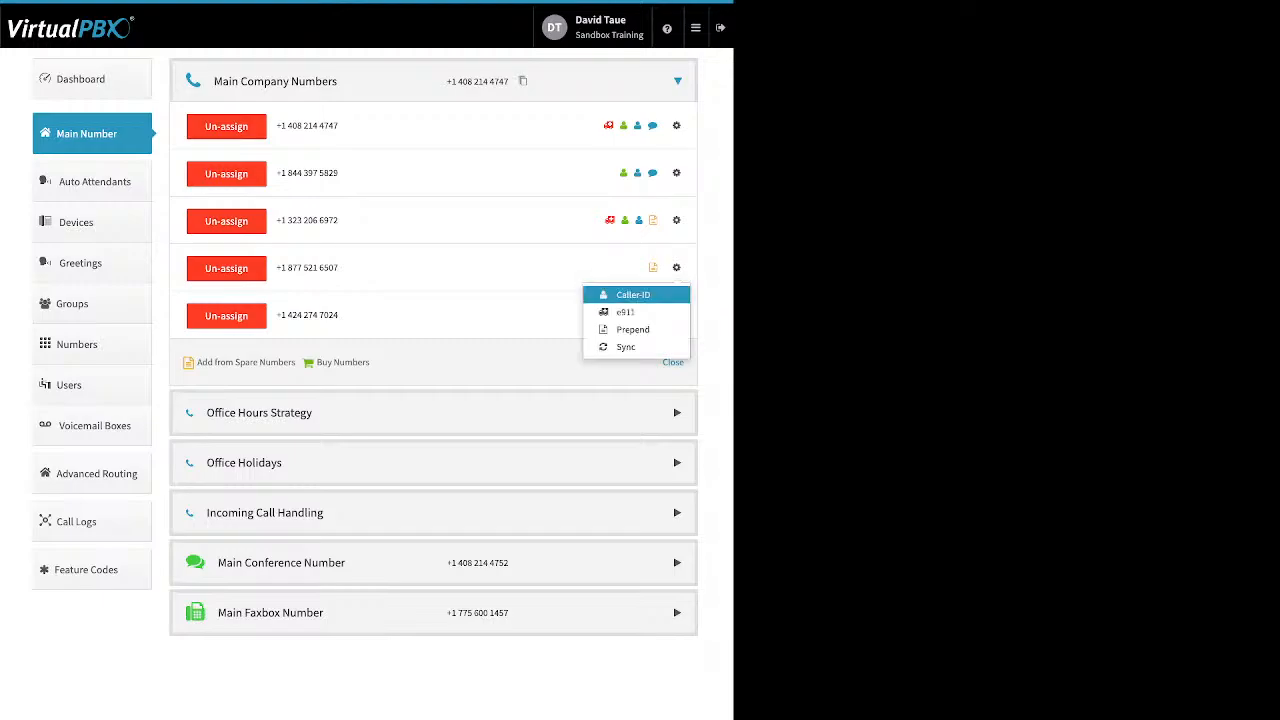
left_click(630, 293)
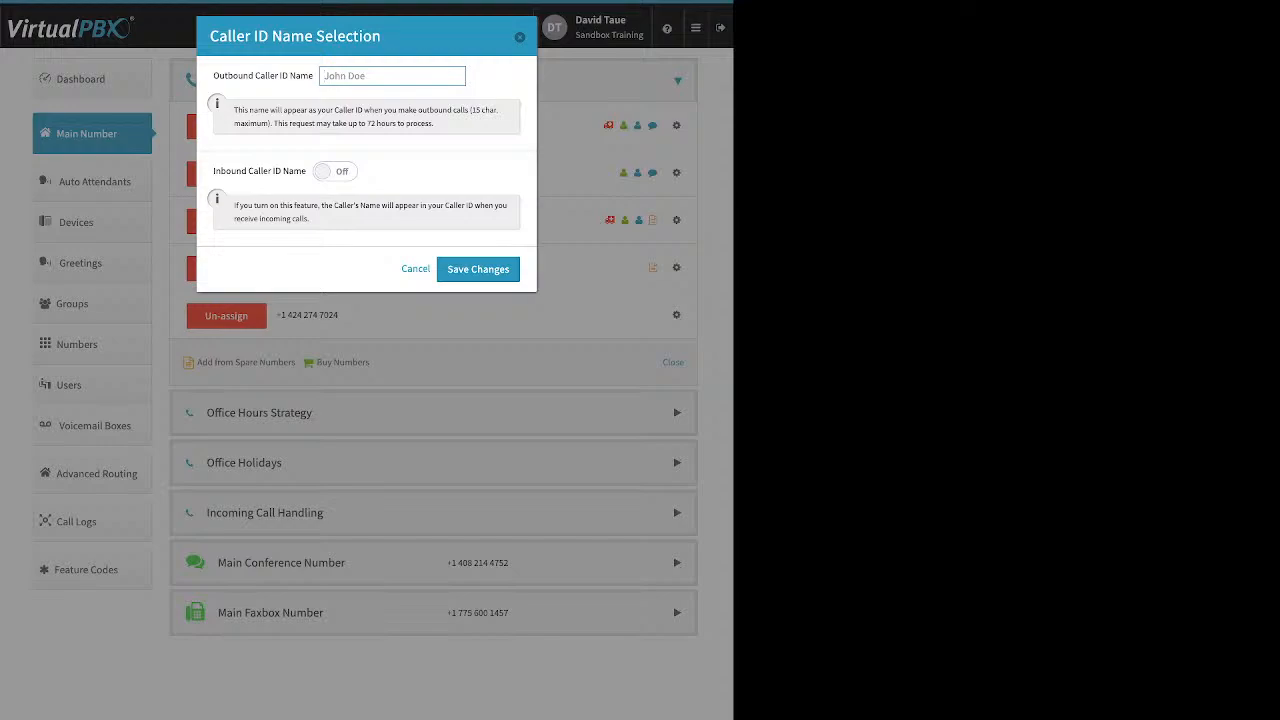
left_click(335, 171)
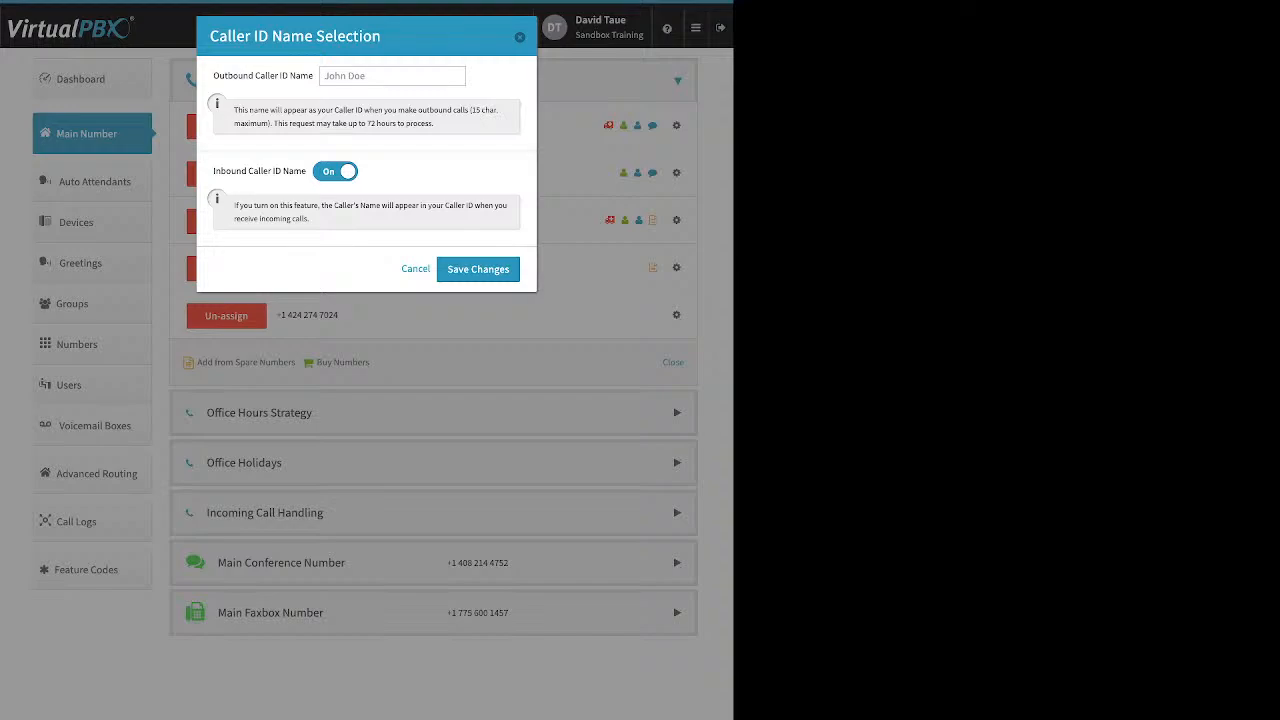
key("Escape")
Review the empty e911 location form for the 877 number and close it.
left_click(676, 267)
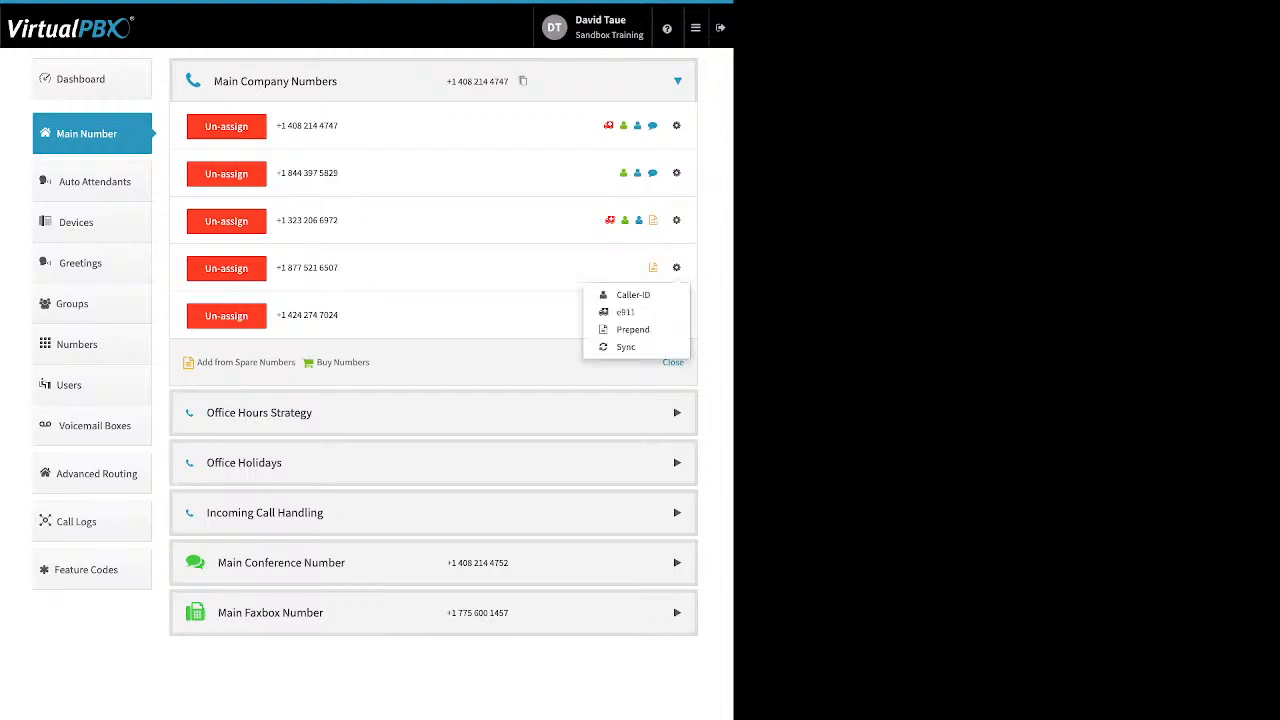
left_click(620, 312)
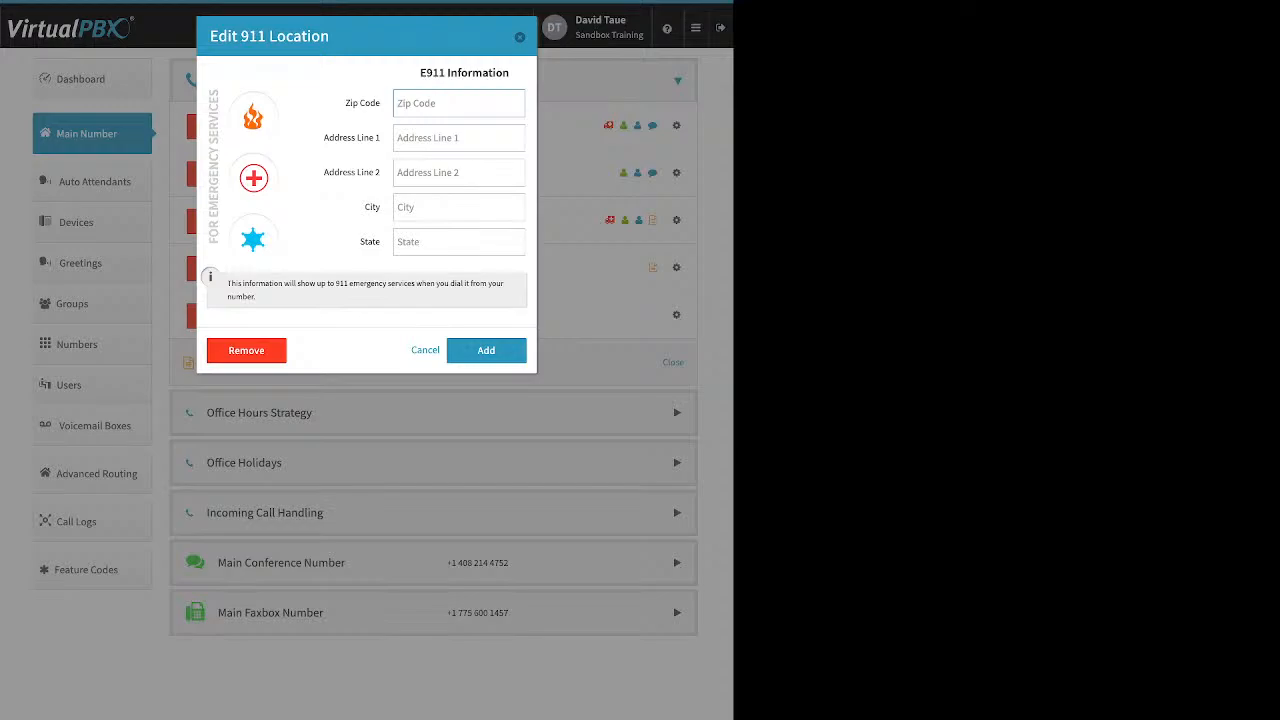
key("Escape")
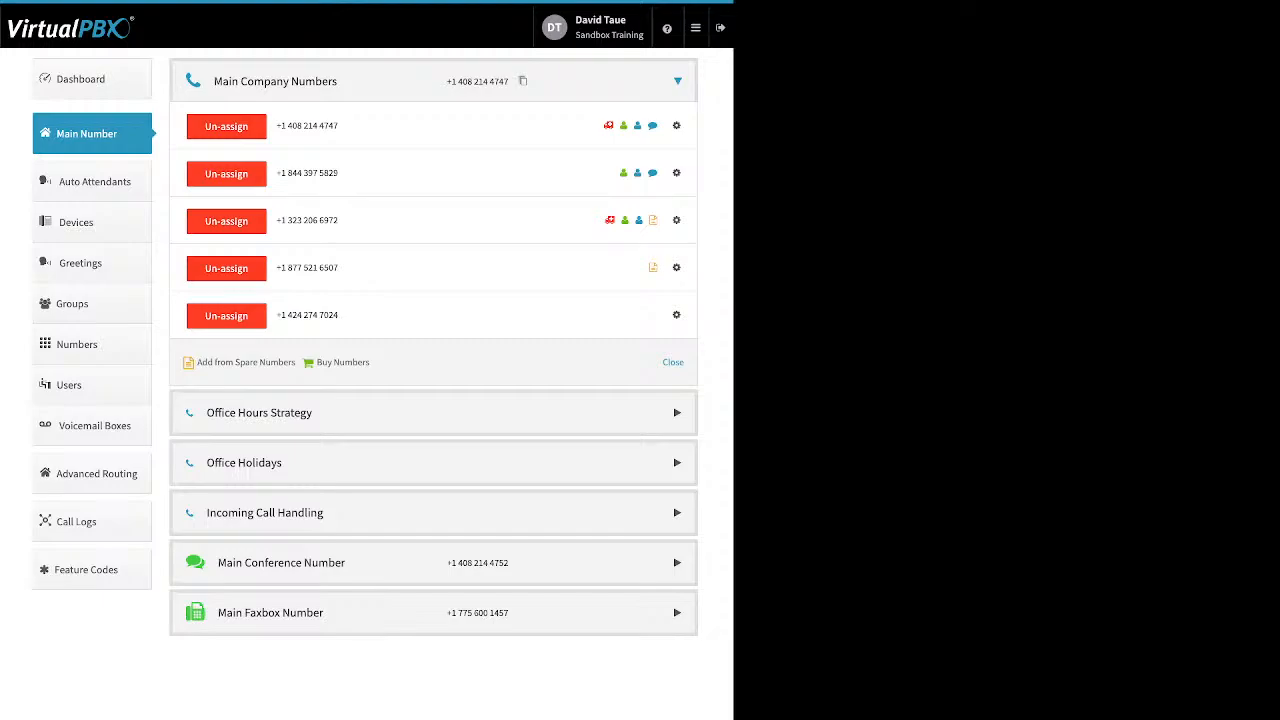
left_click(677, 268)
left_click(632, 329)
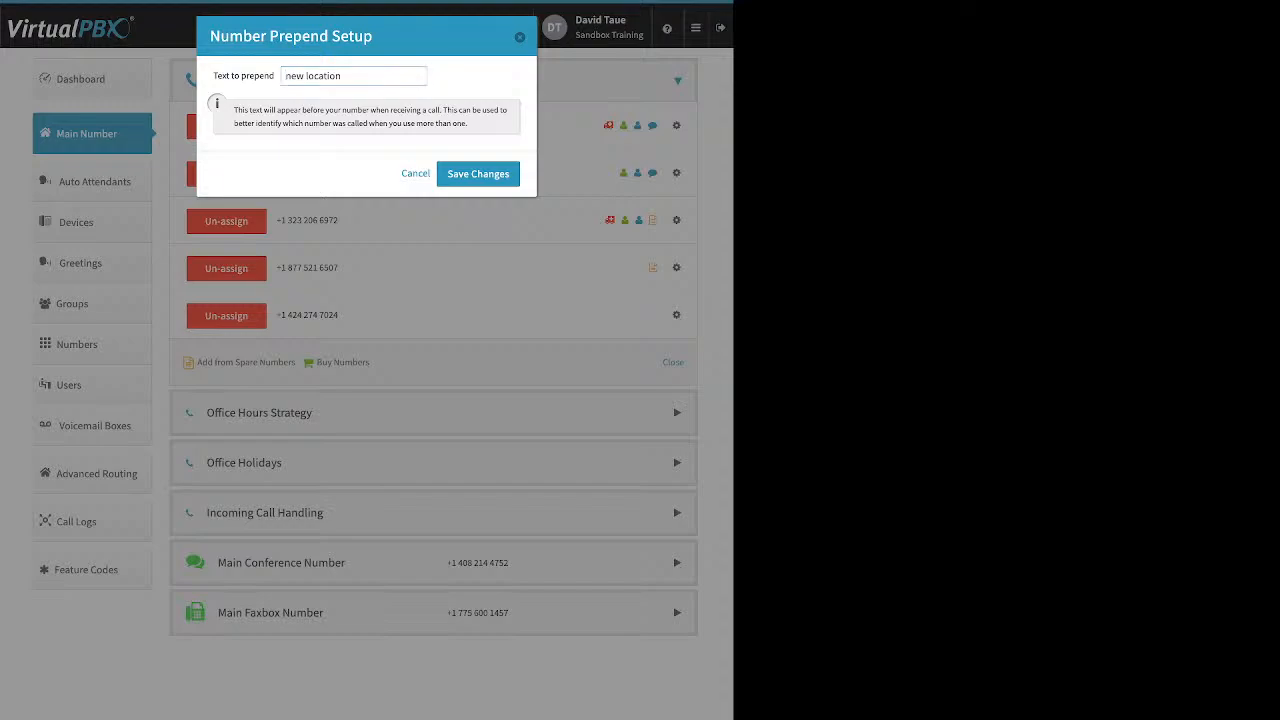
left_click(478, 174)
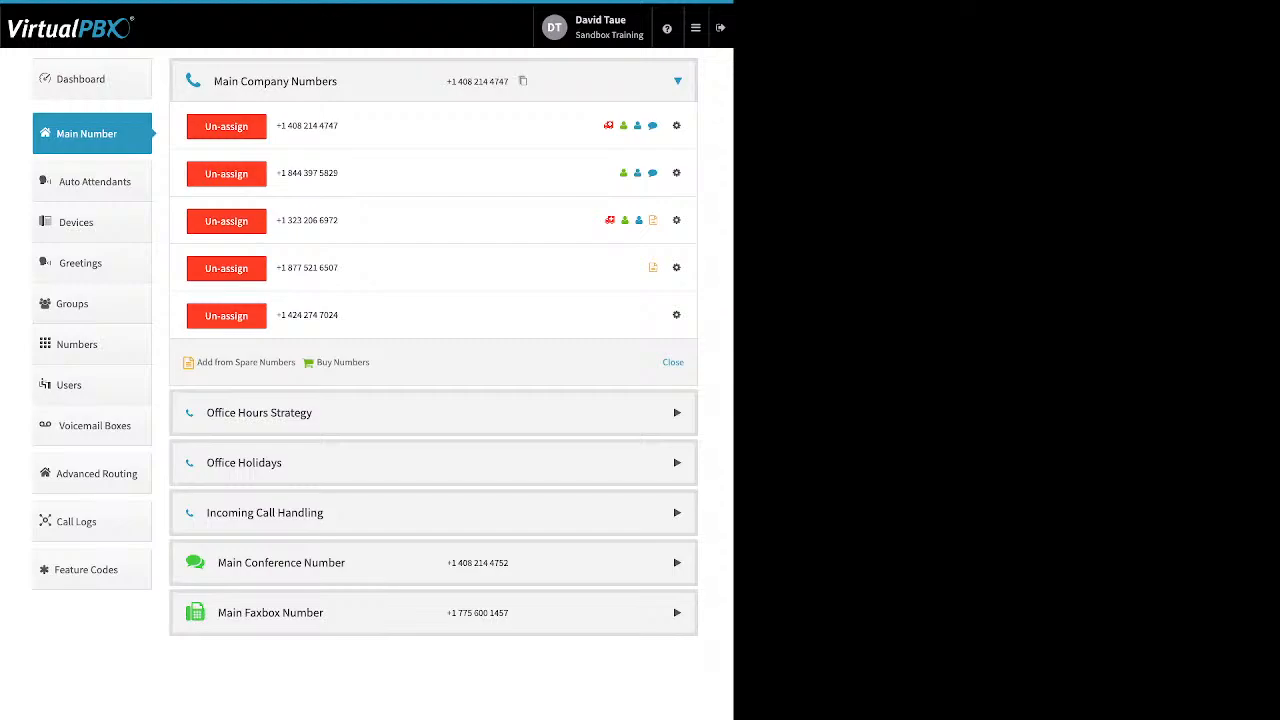
left_click(226, 268)
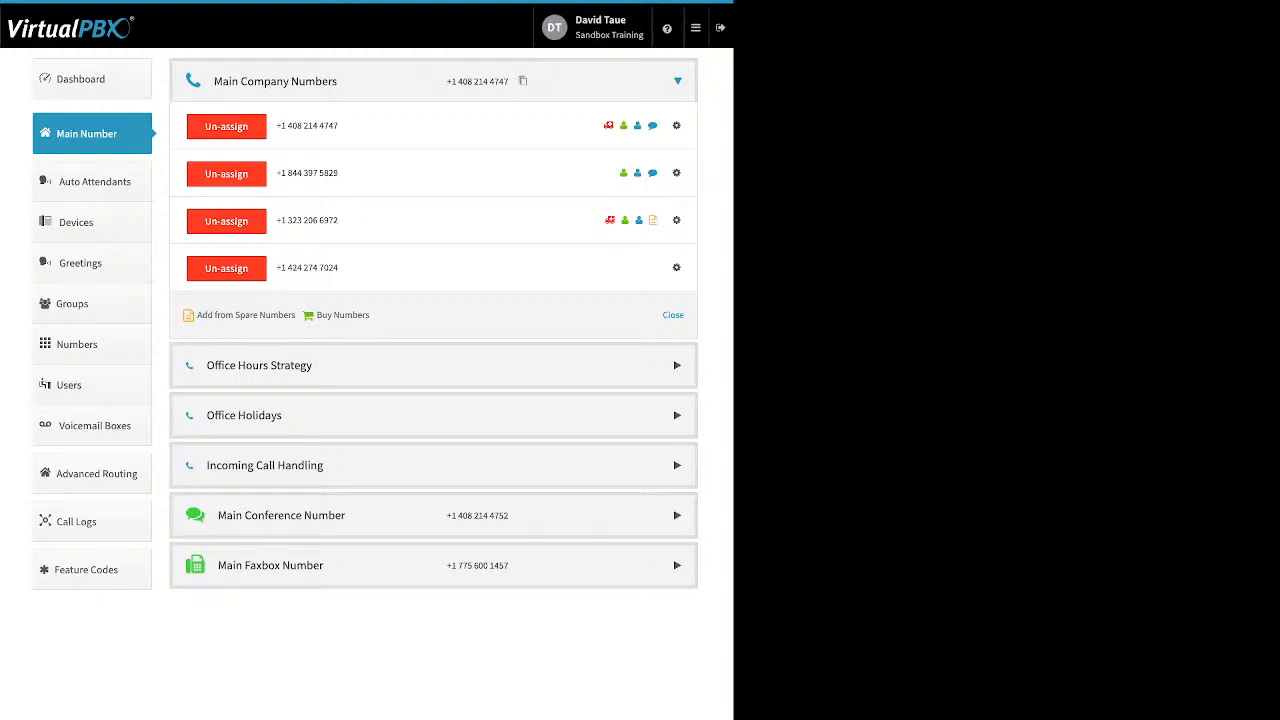
Expand Office Hours Strategy to view Custom Office Hours, weekdays 9:00–17:00, Los Angeles time.
left_click(259, 366)
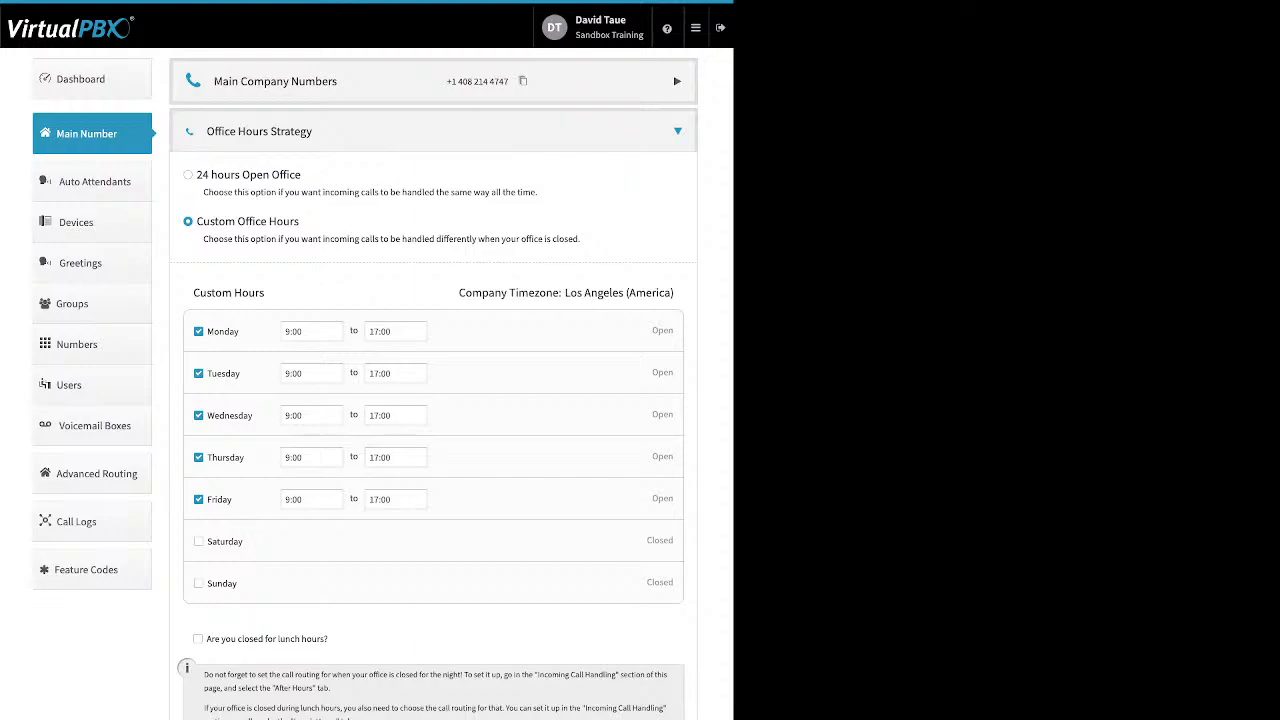
left_click_drag(302, 175, 200, 175)
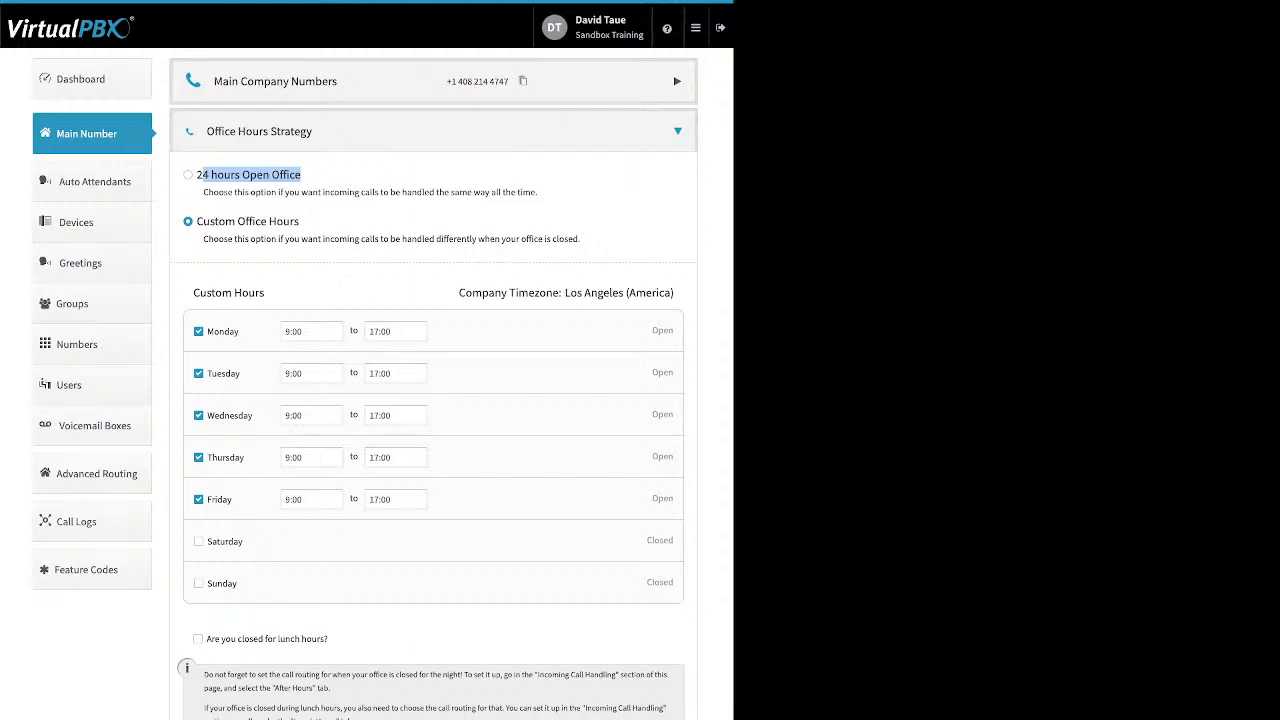
left_click(310, 220)
left_click_drag(300, 221, 196, 221)
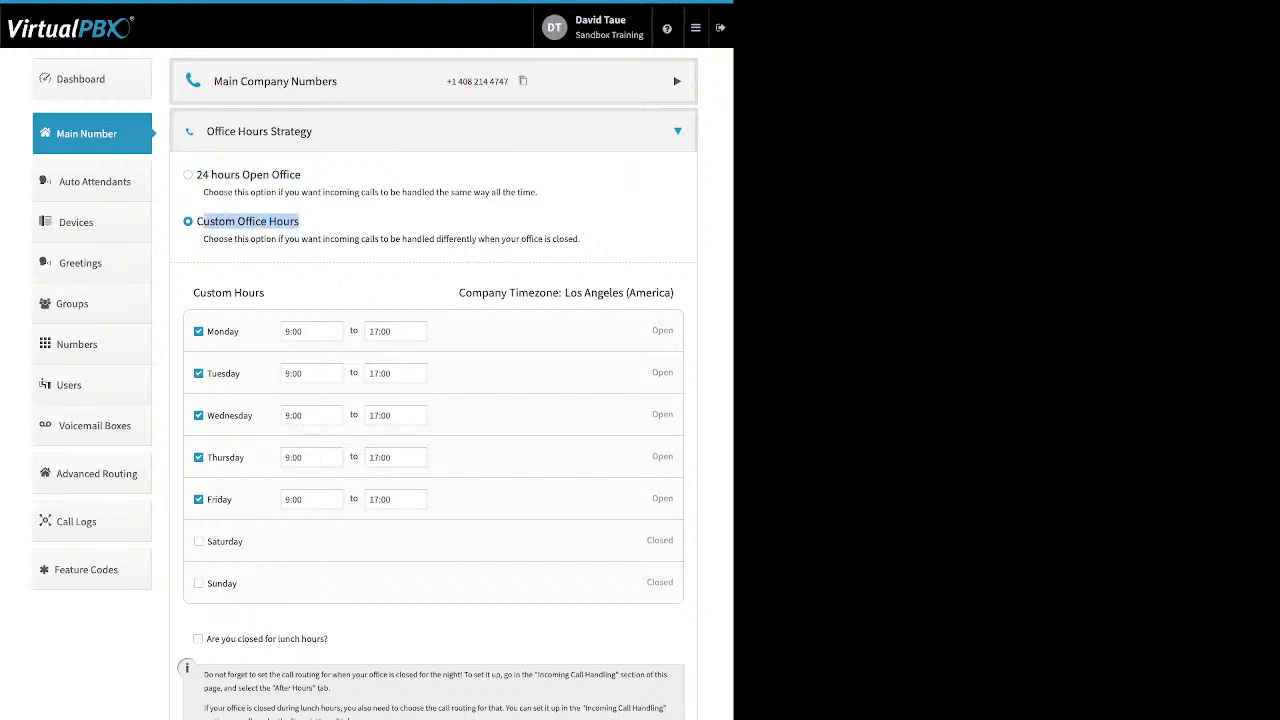
left_click_drag(240, 331, 206, 331)
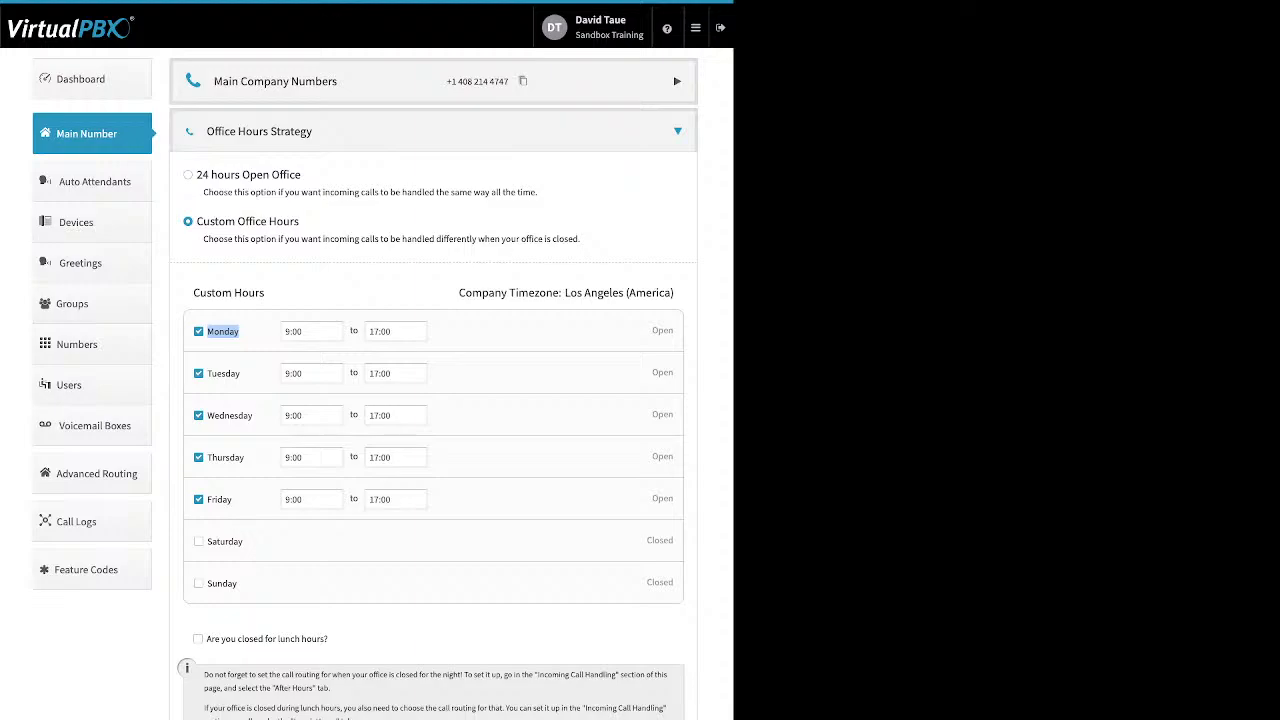
left_click(258, 331)
left_click(312, 331)
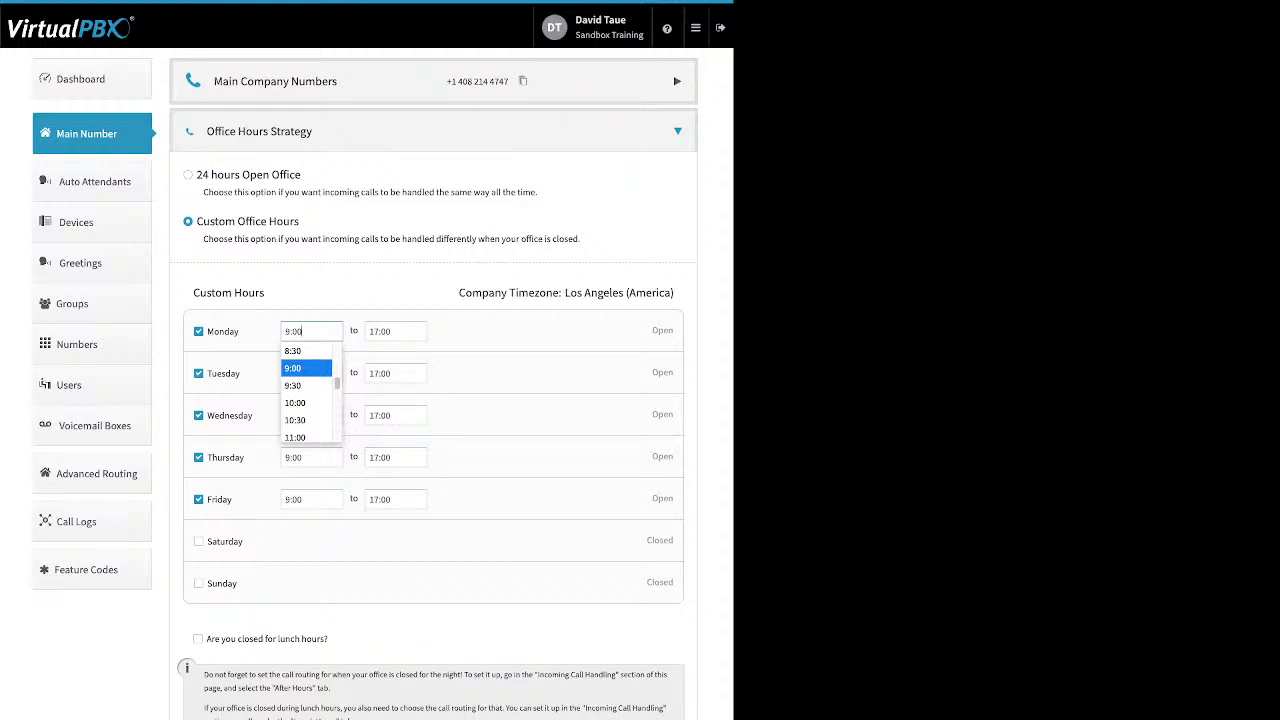
left_click(353, 331)
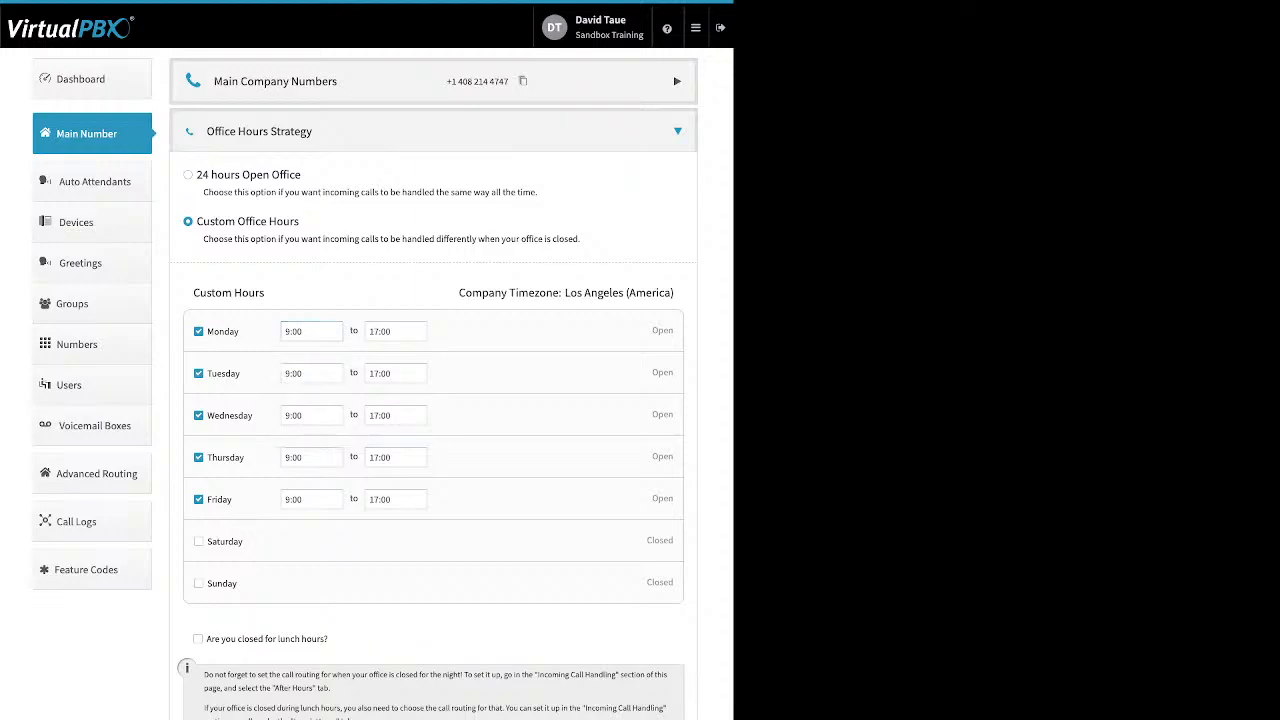
left_click(396, 331)
left_click(380, 368)
left_click_drag(328, 639, 206, 639)
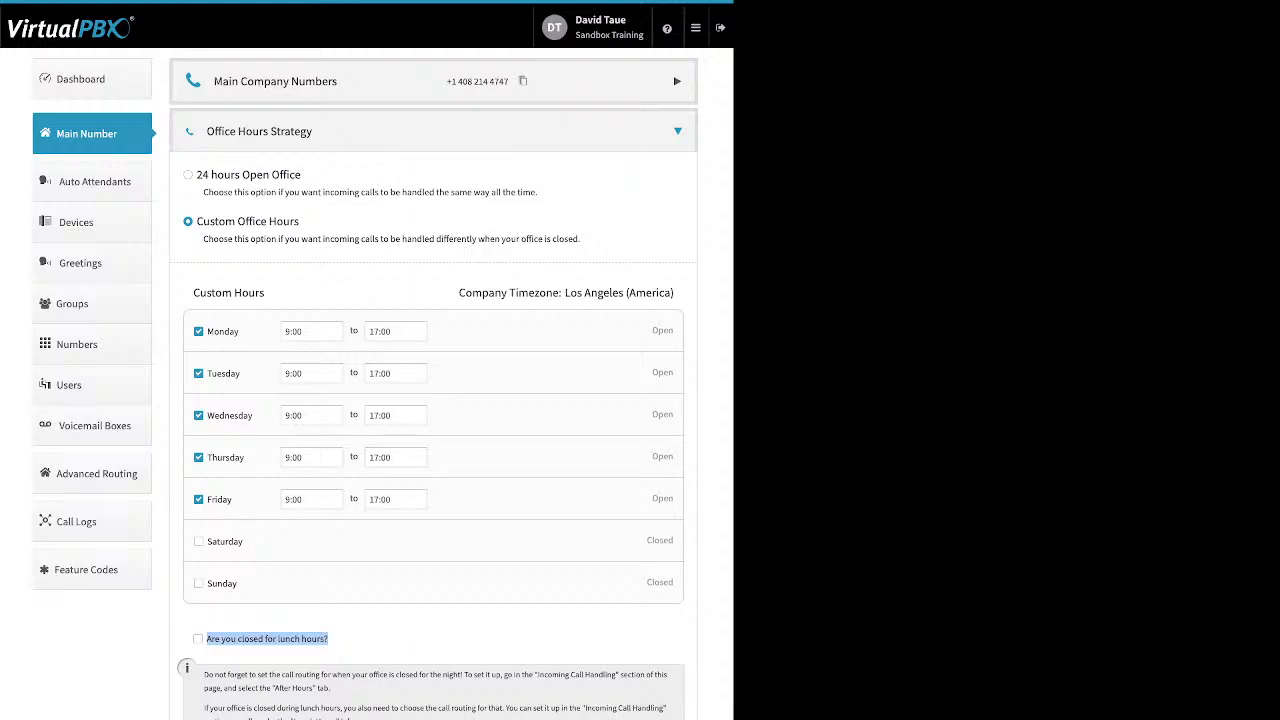
Tick the 12:00–13:00 lunch-hour closure, then untick it to leave it off.
left_click(198, 639)
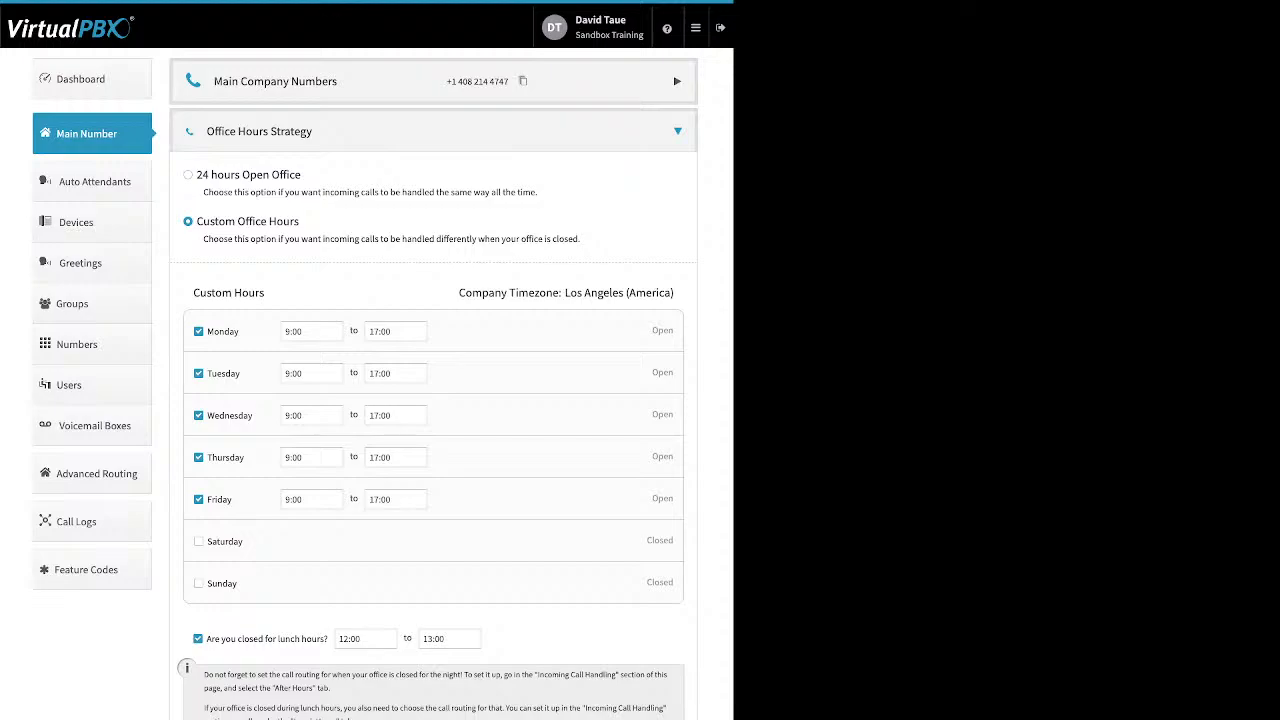
left_click(198, 639)
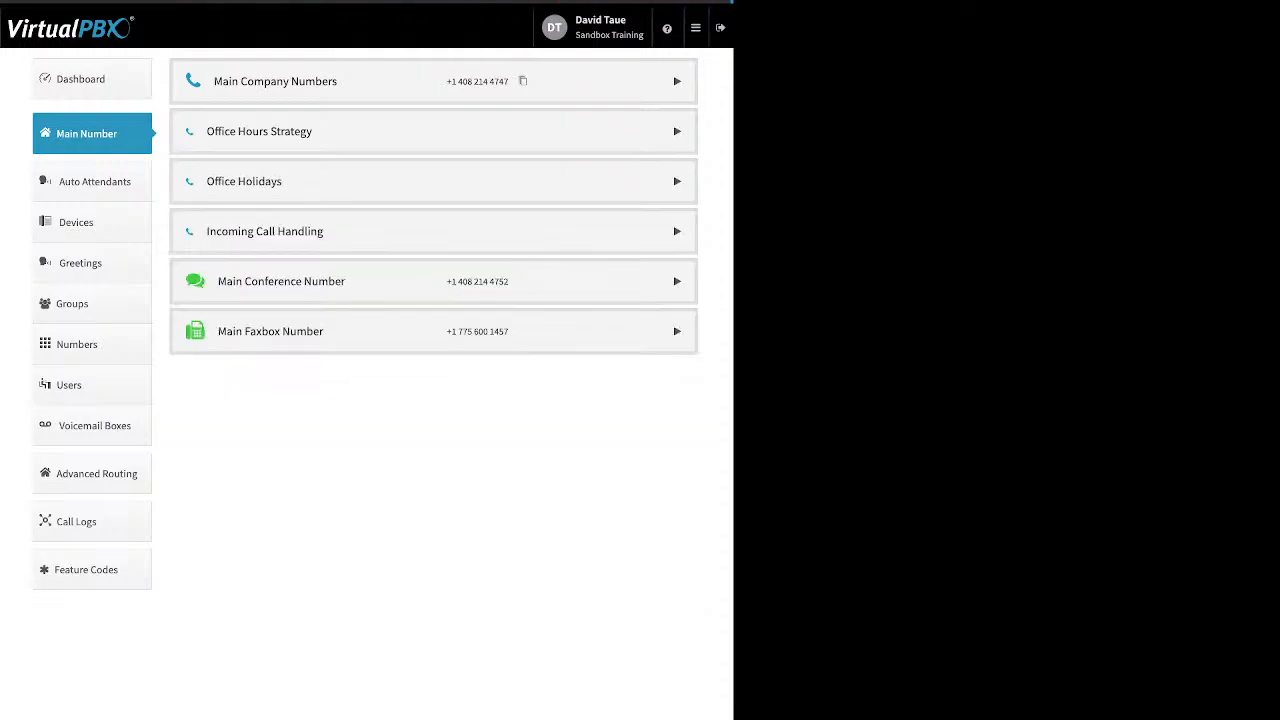
Expand Office Holidays and preview the Add Holiday types: Single Day, Date Range, Advanced.
left_click(677, 181)
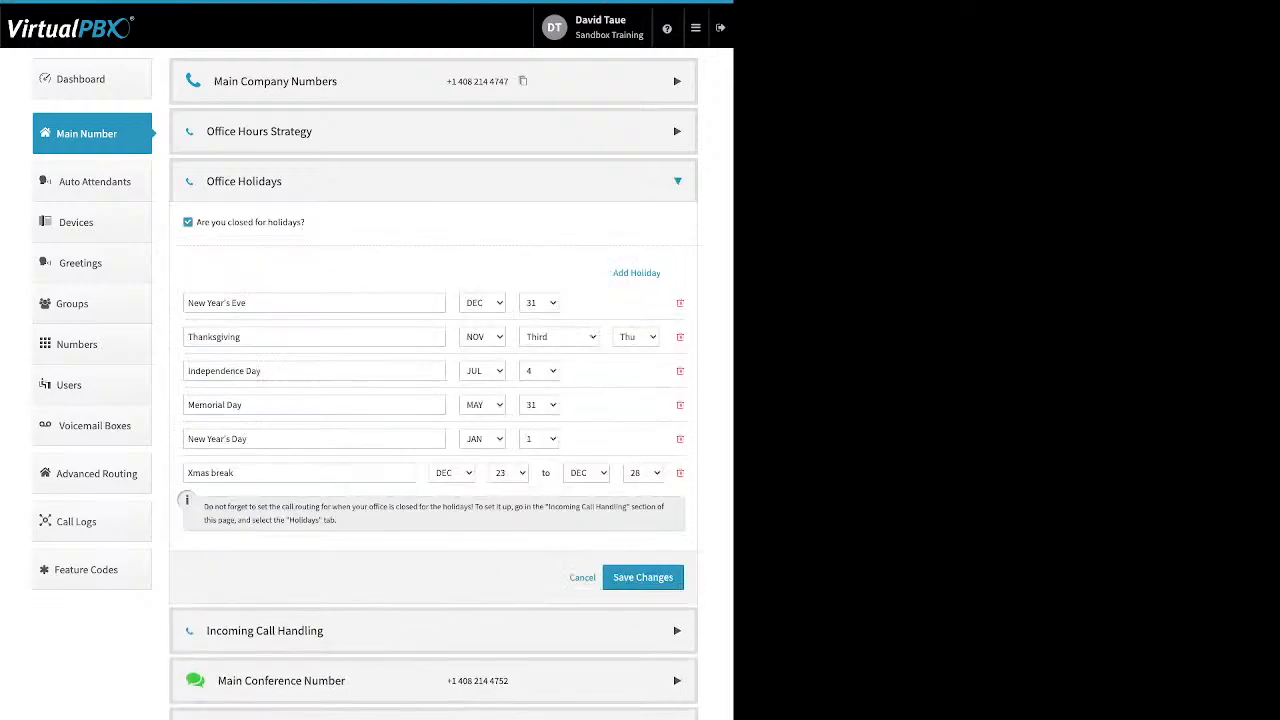
left_click_drag(306, 222, 196, 222)
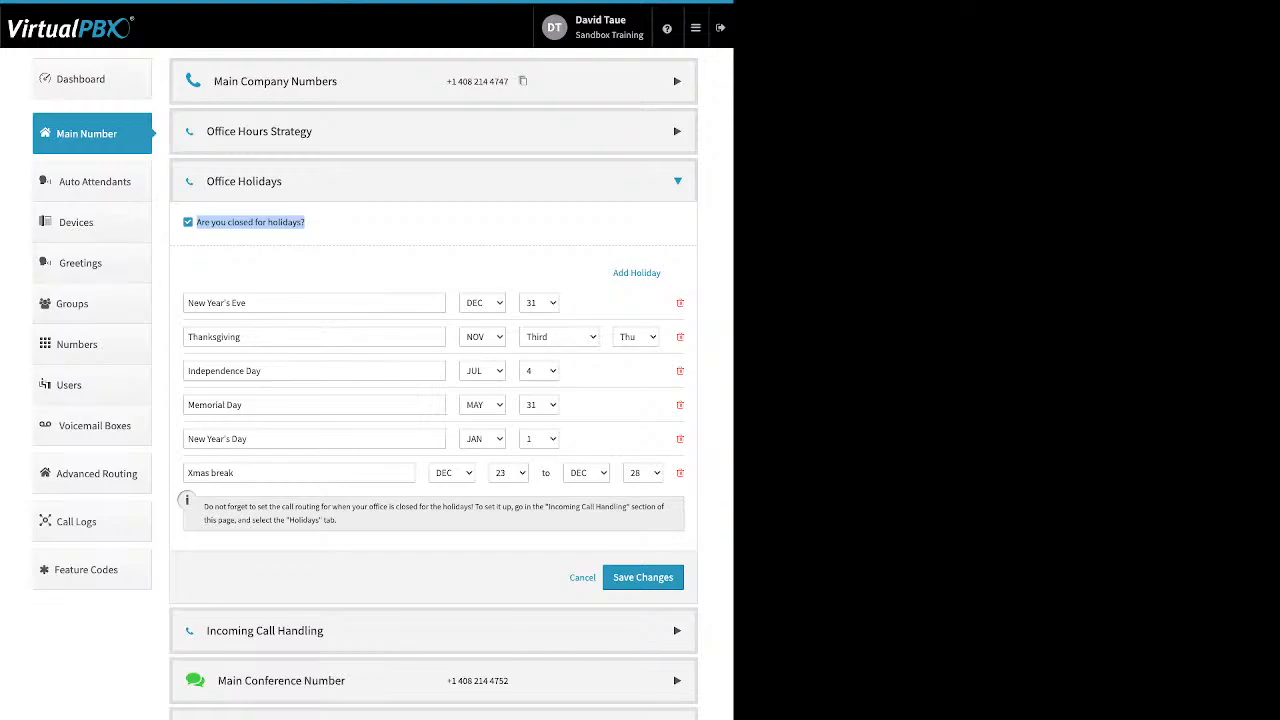
left_click(340, 250)
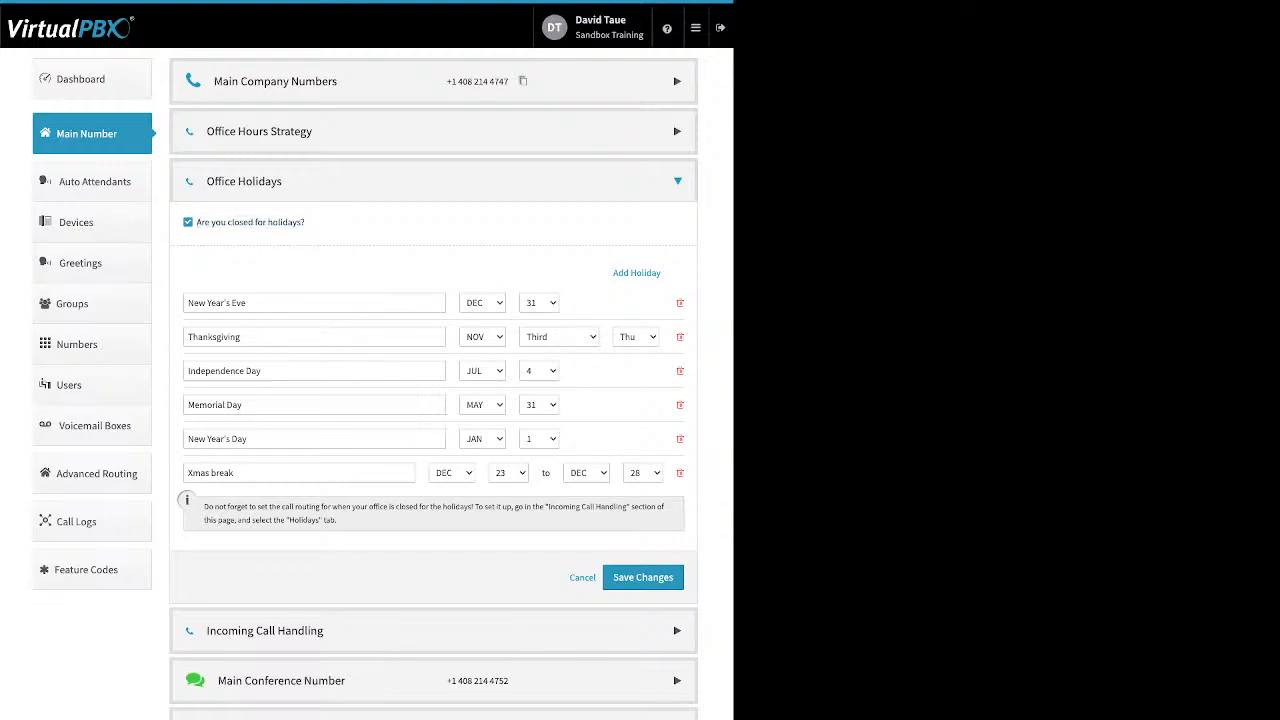
left_click_drag(613, 272, 661, 272)
left_click(637, 273)
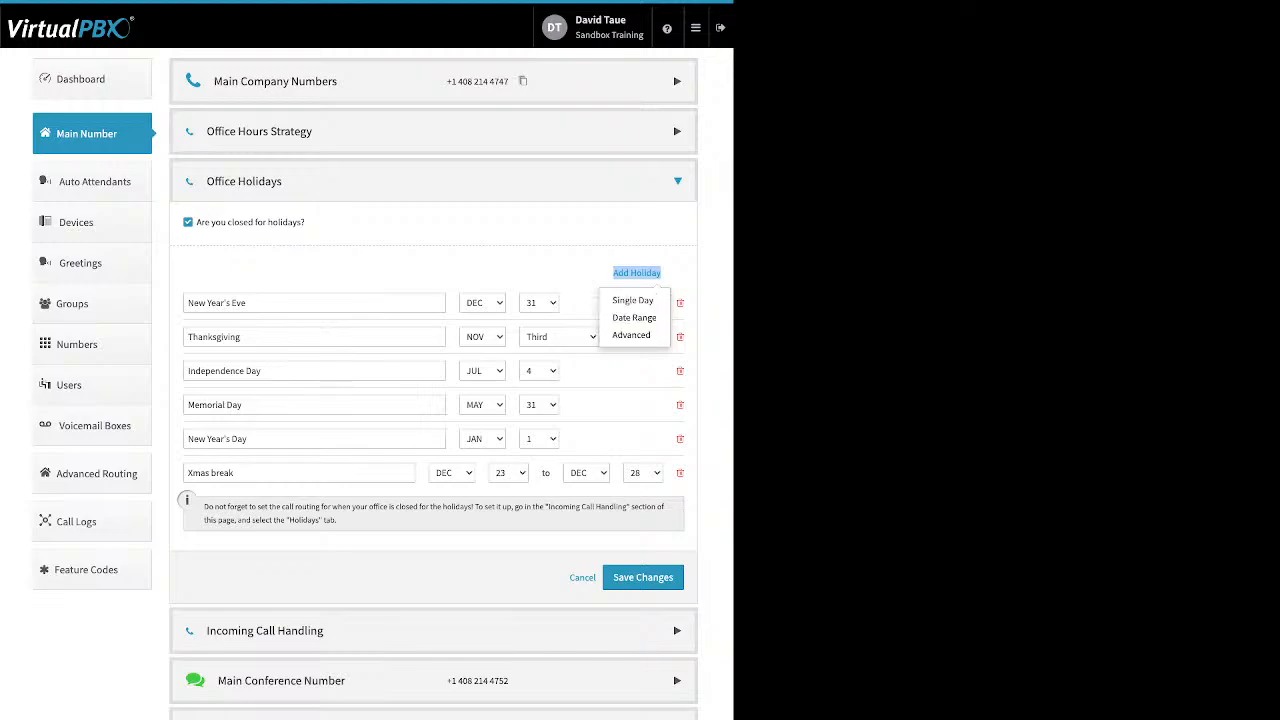
left_click(610, 374)
Highlight the New Year's Eve, Xmas break and Thanksgiving holiday names.
triple_click(216, 303)
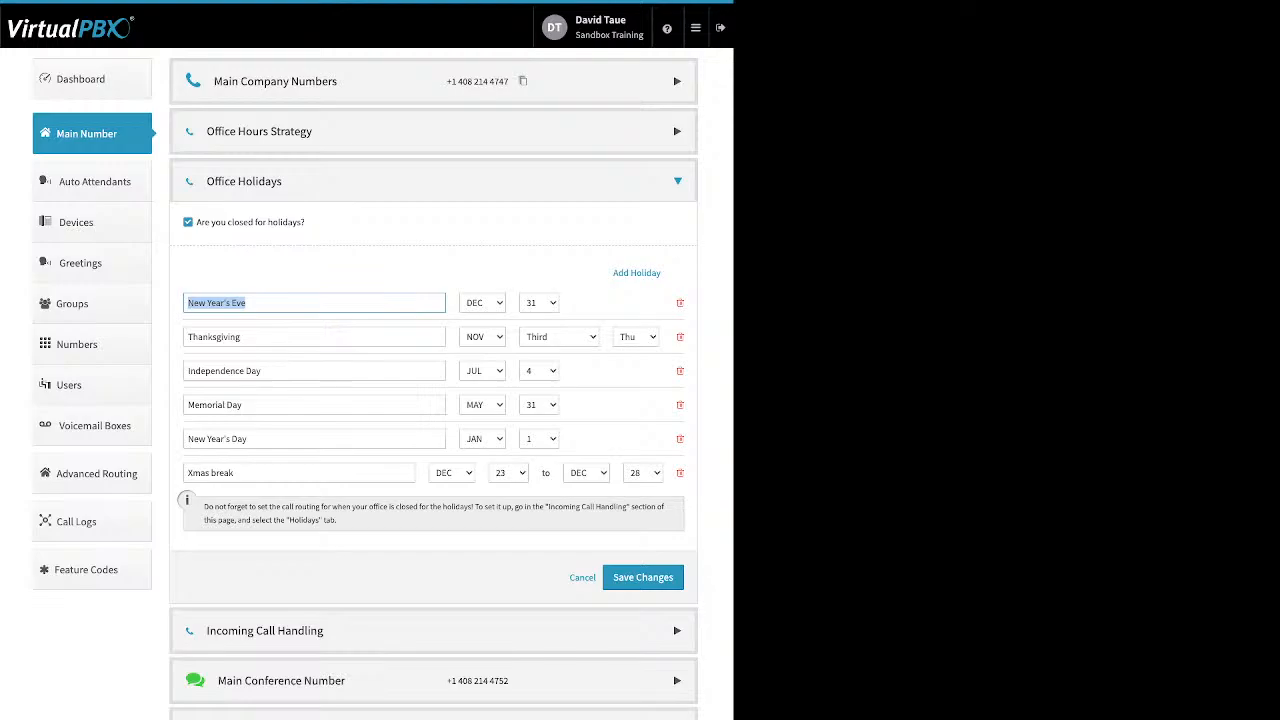
left_click(242, 337)
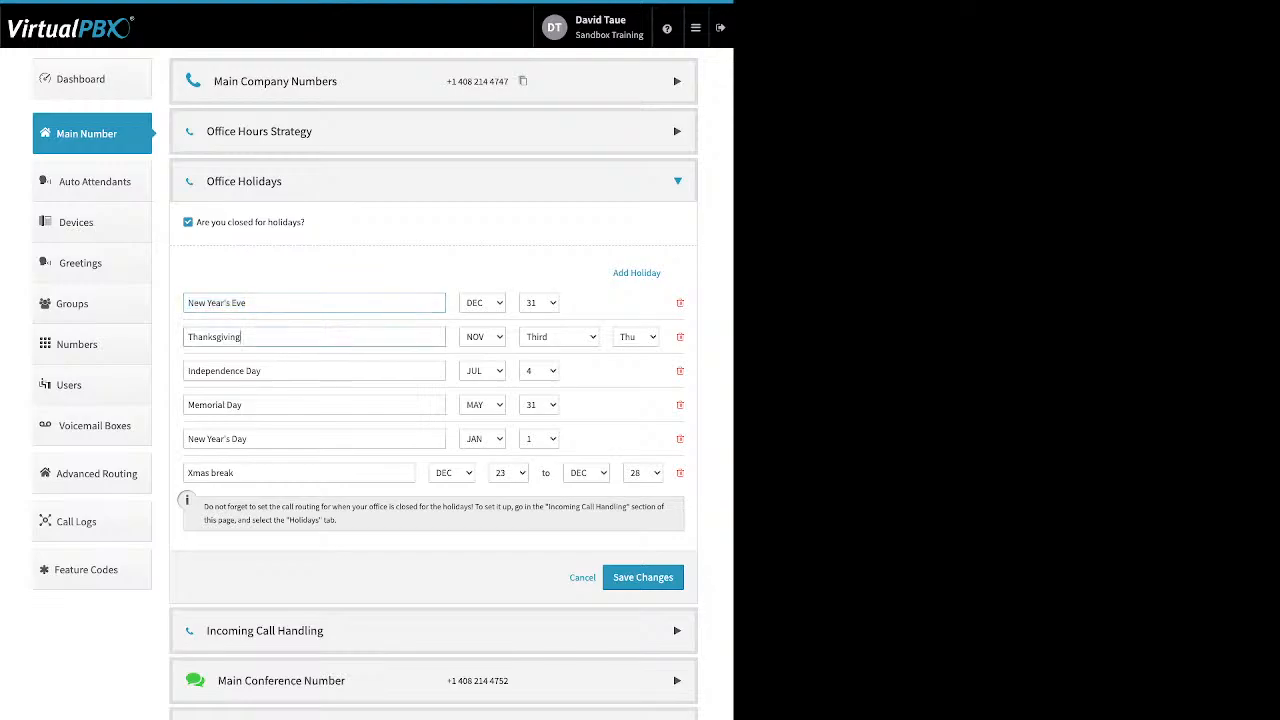
left_click_drag(236, 473, 186, 473)
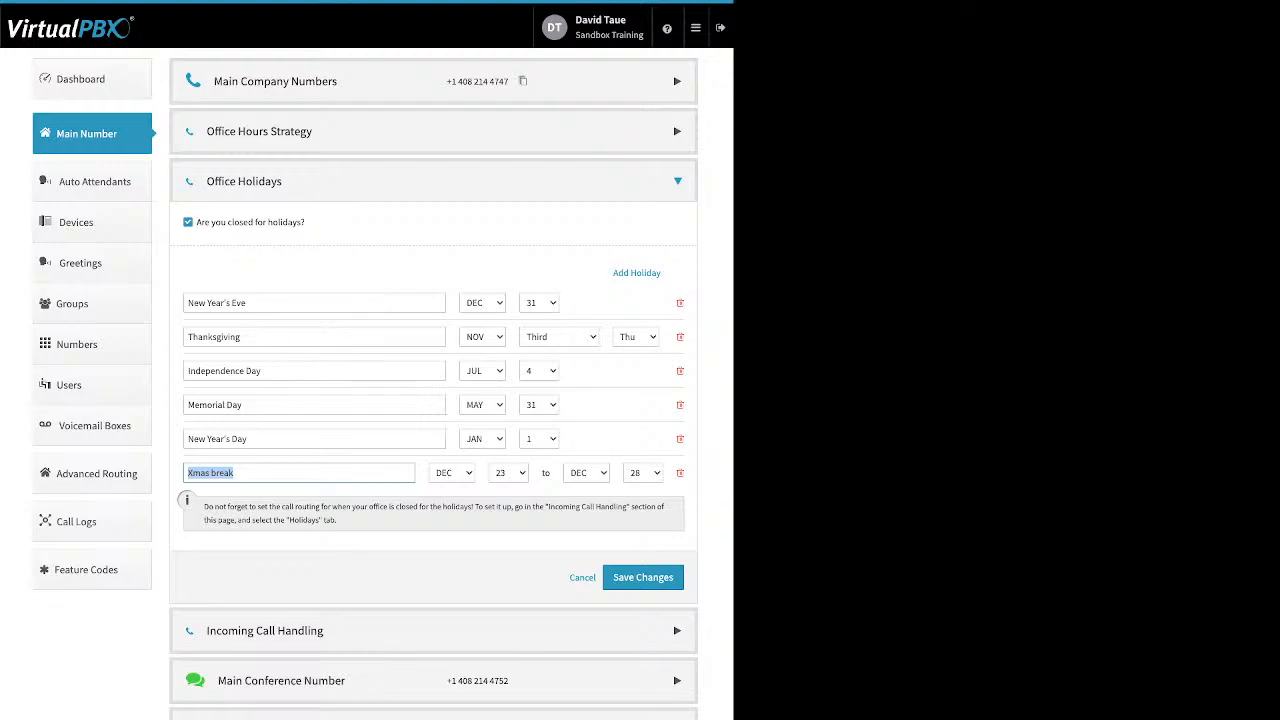
left_click(300, 473)
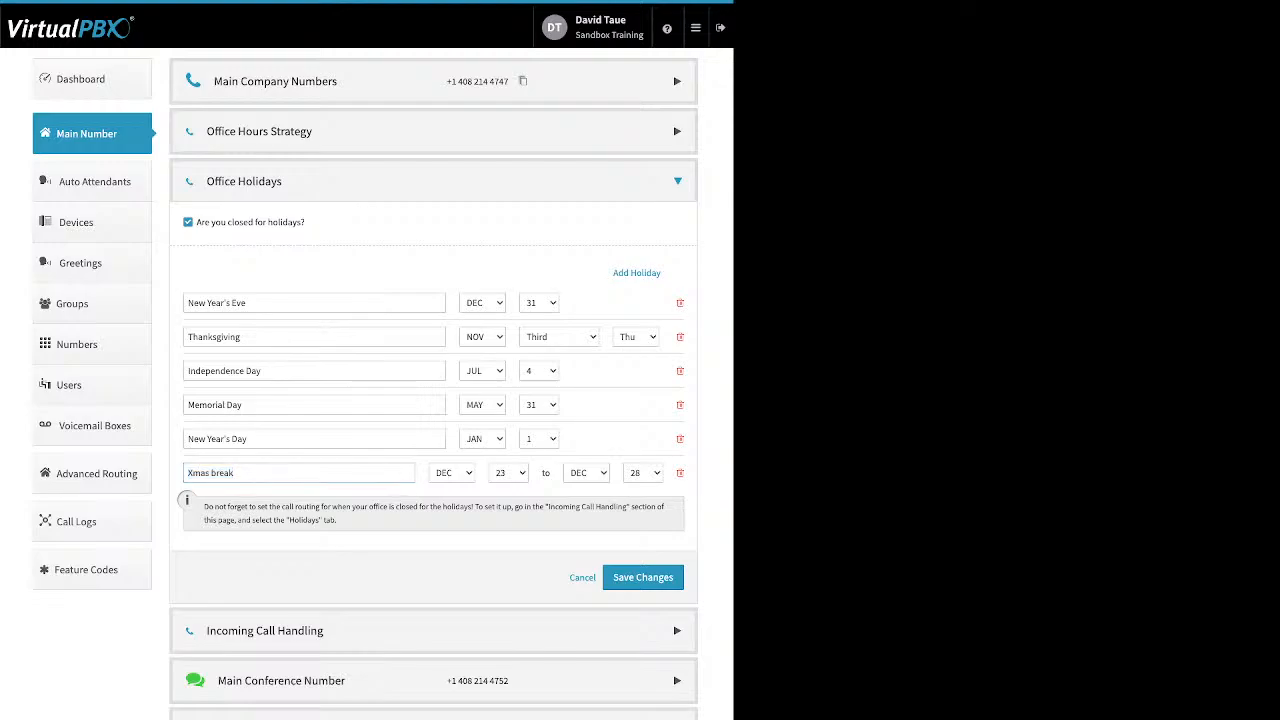
left_click(236, 337)
double_click(236, 337)
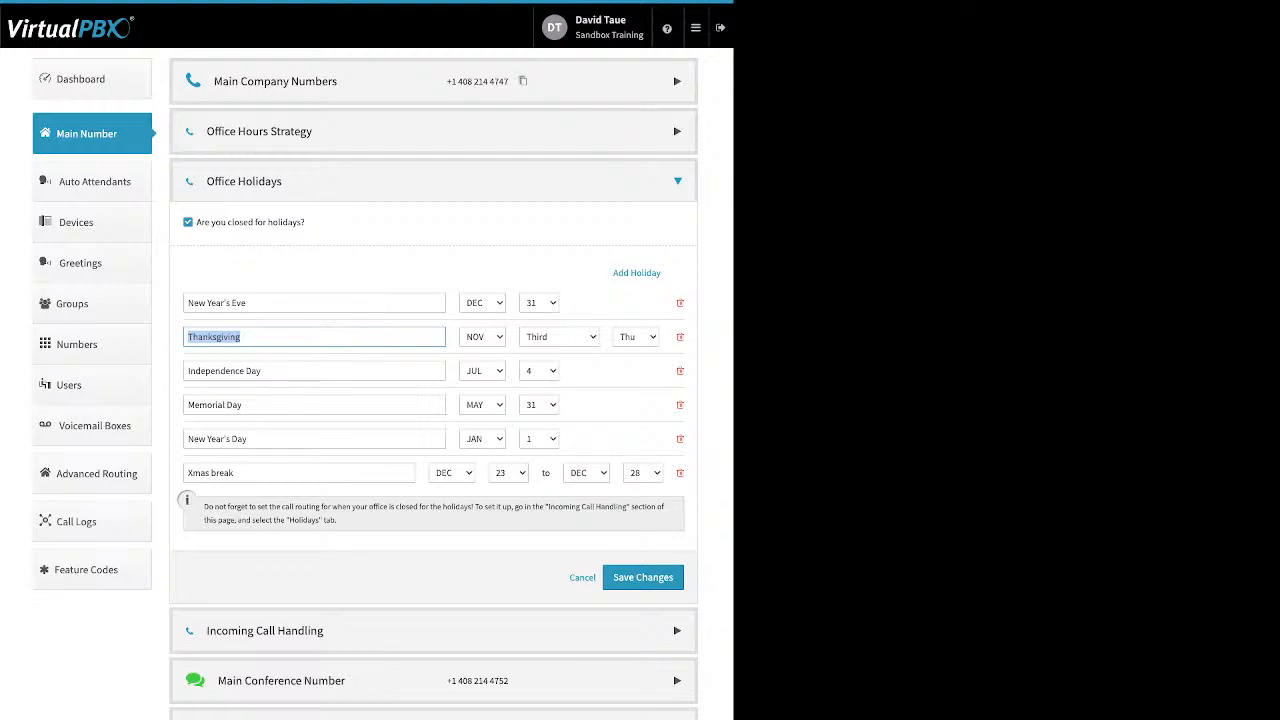
Save the holidays, then delete Memorial Day from Office Holidays and save the list.
left_click(643, 577)
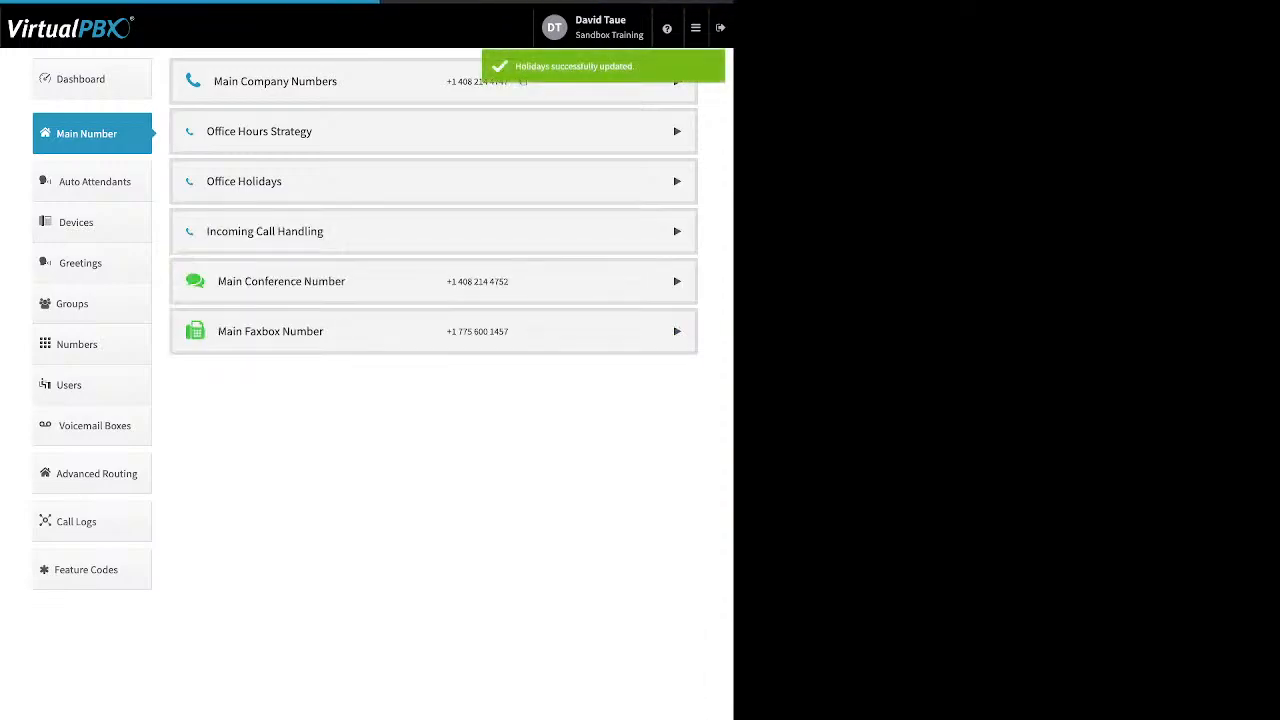
left_click(433, 181)
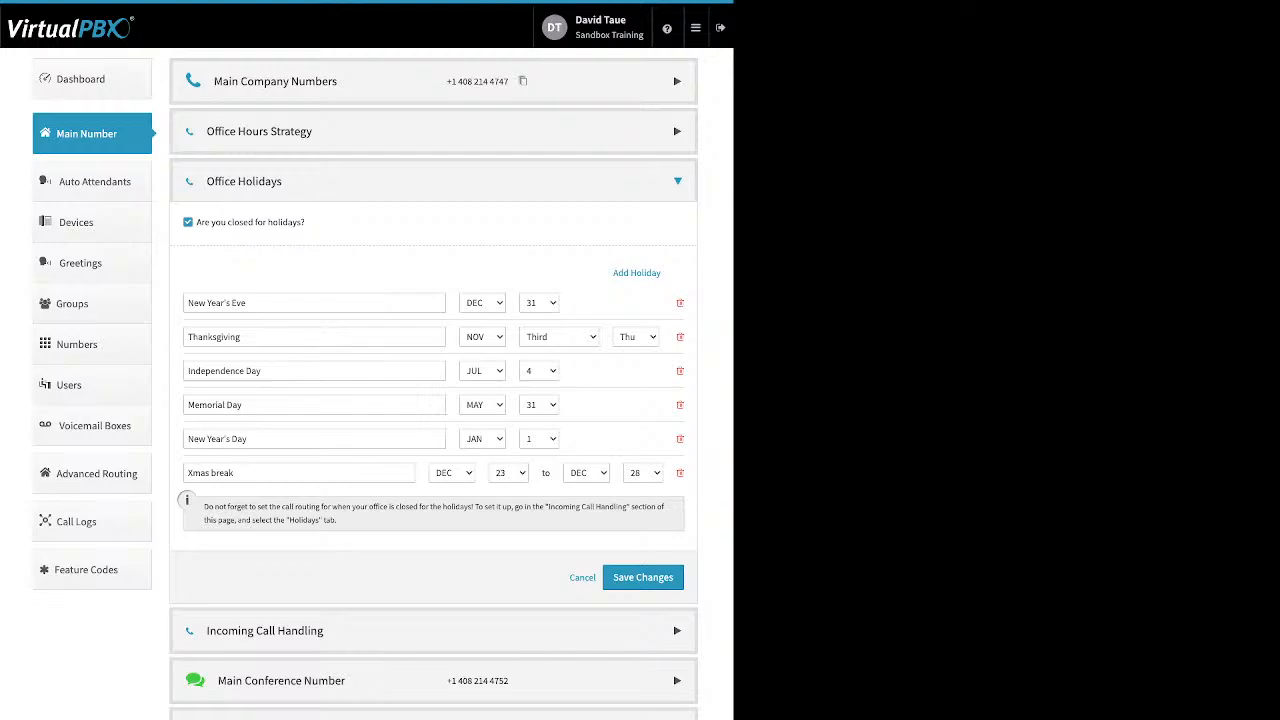
left_click(680, 473)
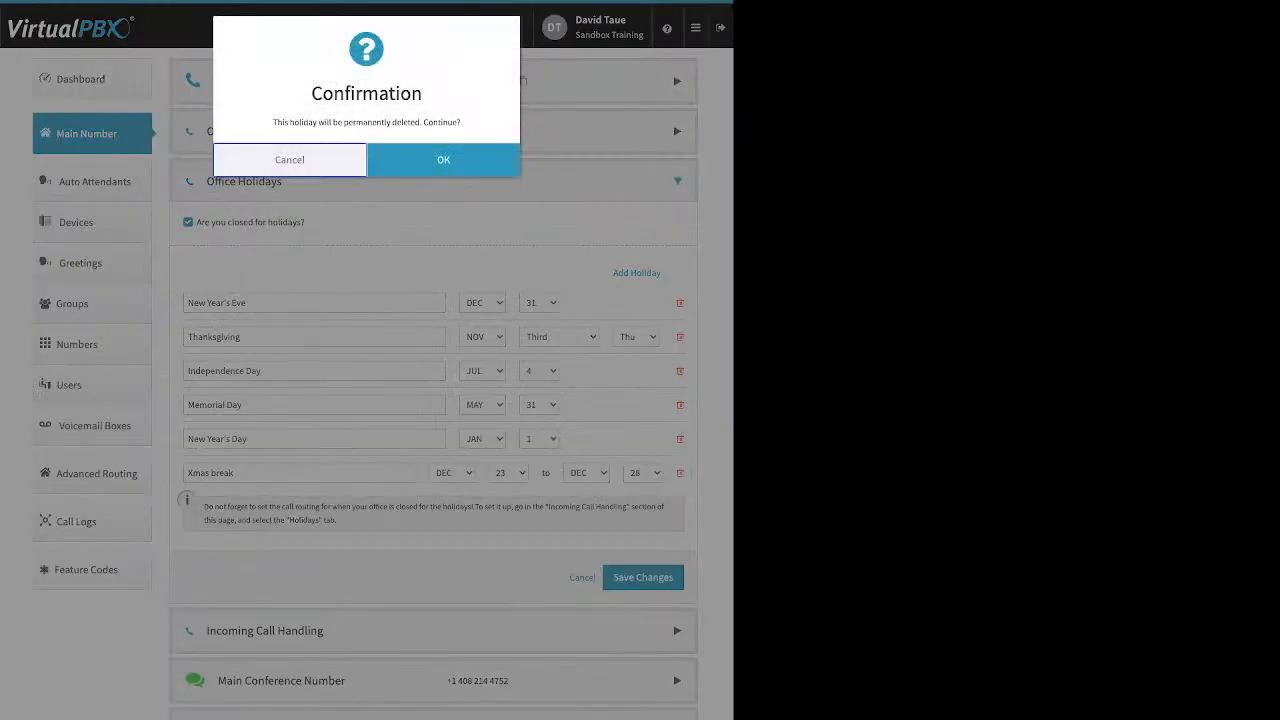
left_click(443, 159)
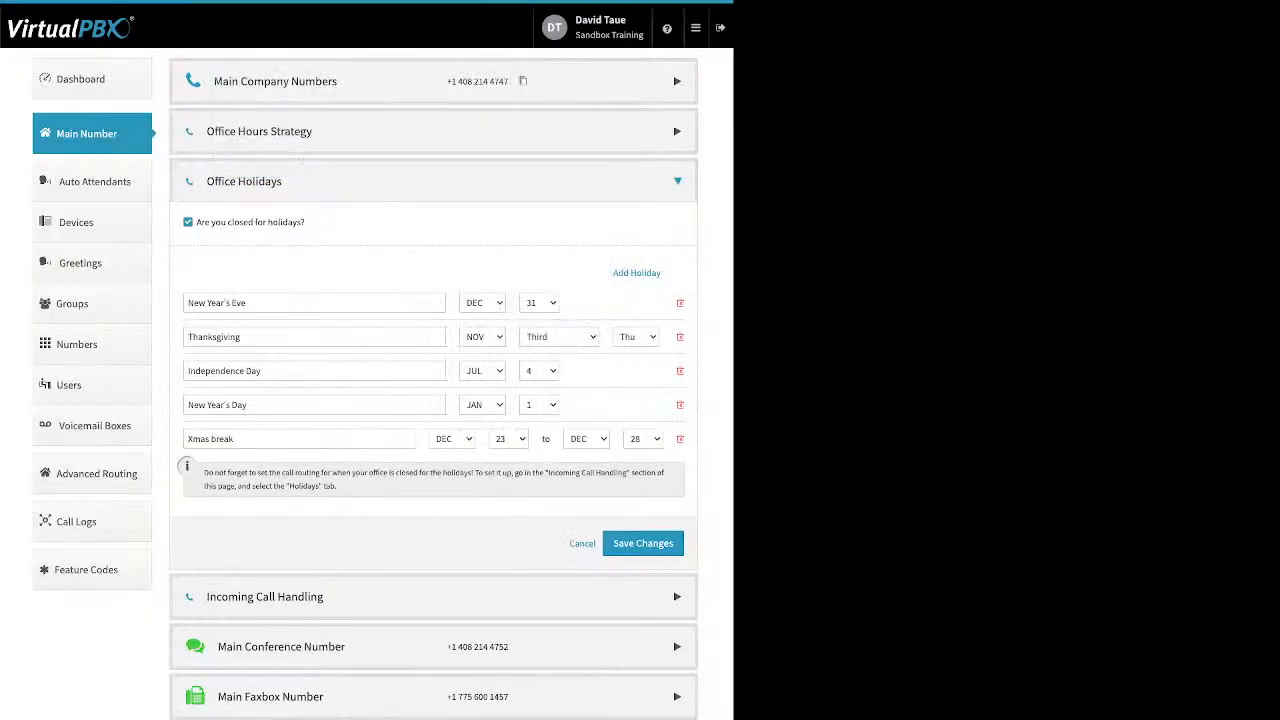
left_click(643, 543)
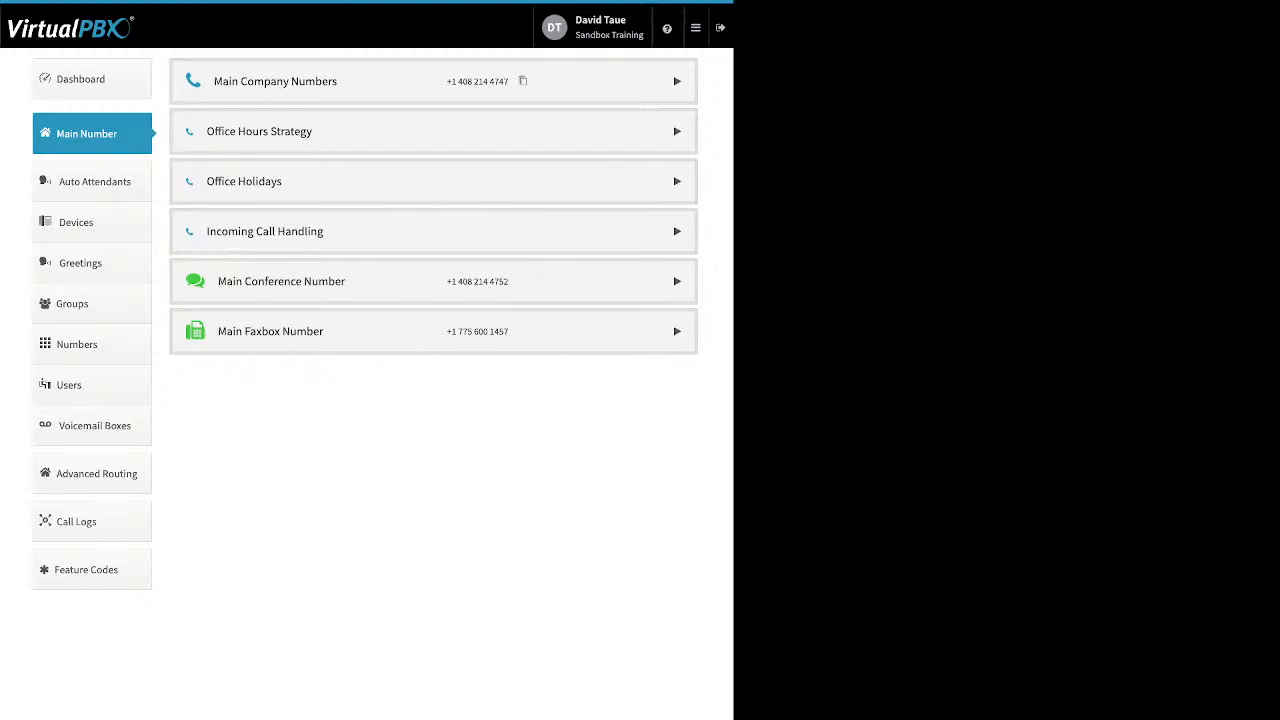
Review the After Hours and Holidays call routing in Incoming Call Handling, then return to Open Hours.
left_click(265, 231)
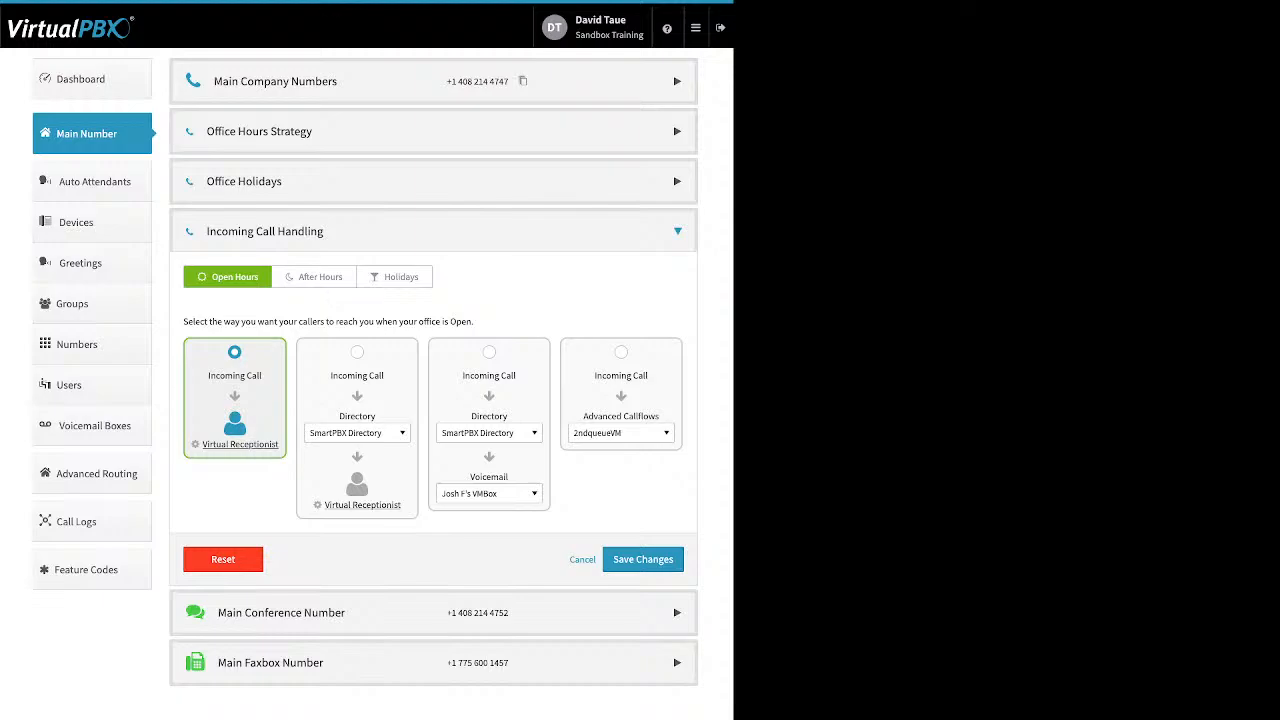
left_click(314, 277)
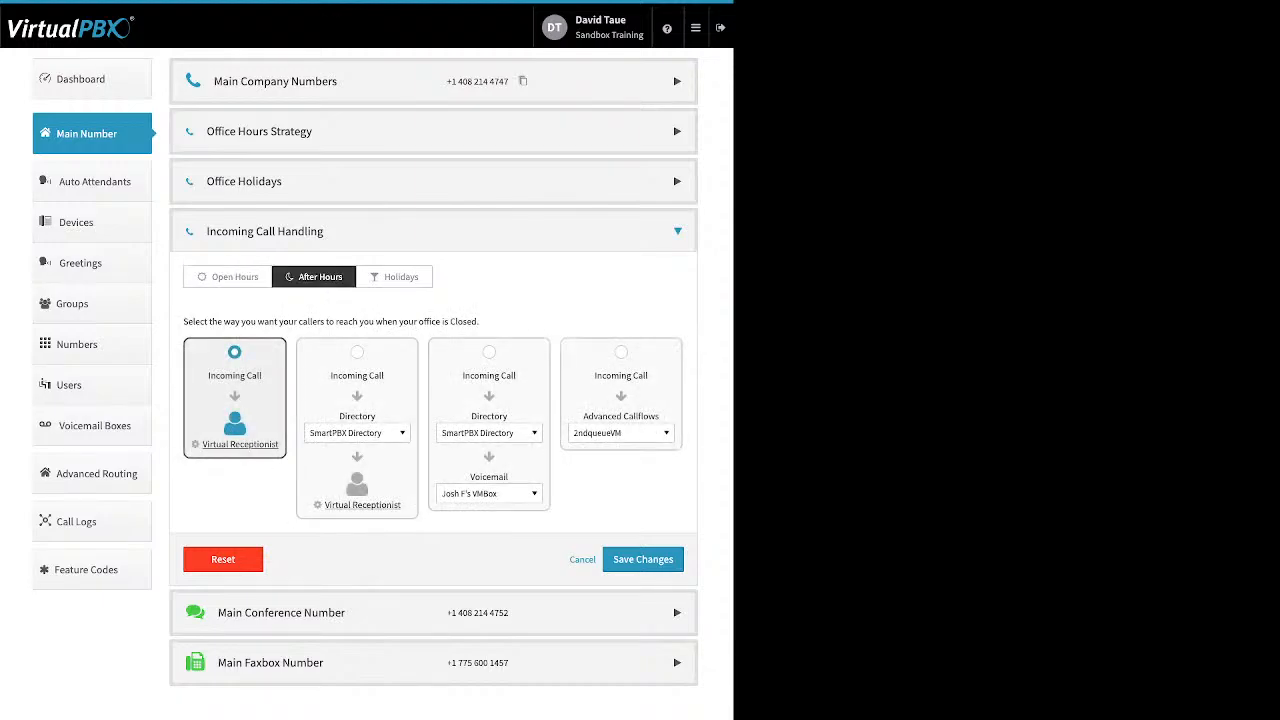
left_click(394, 277)
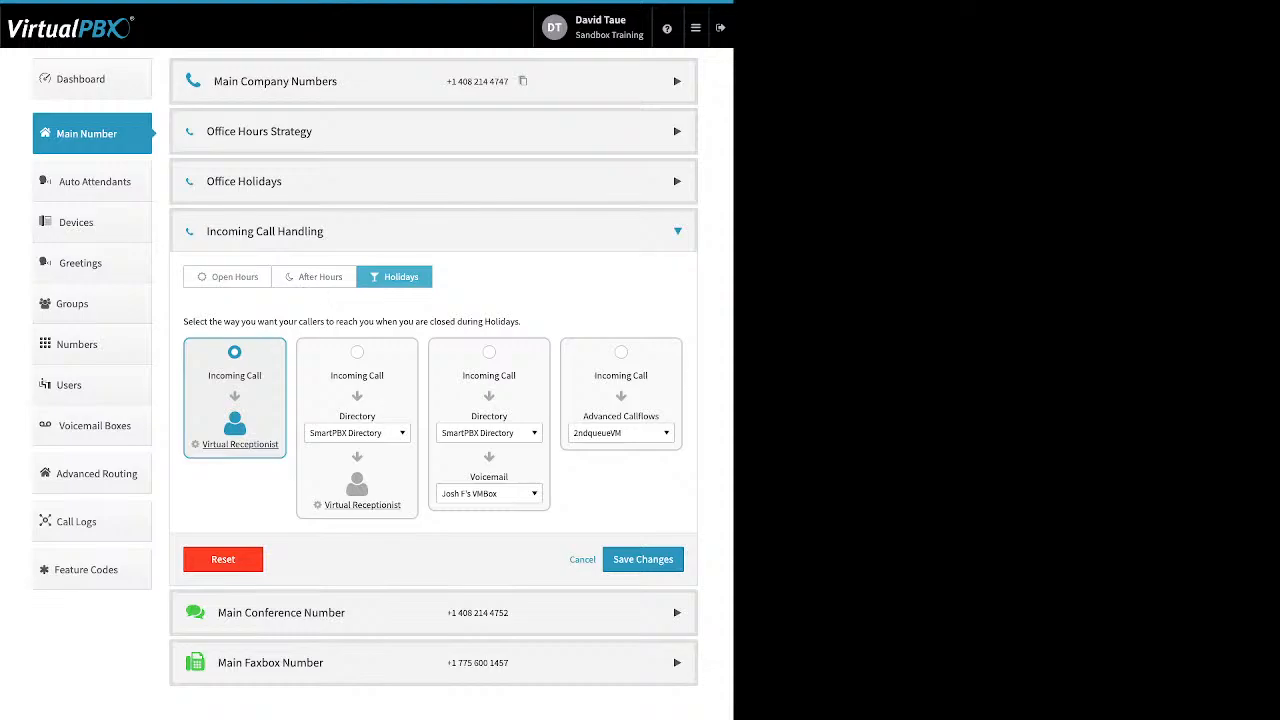
left_click(314, 277)
left_click(228, 277)
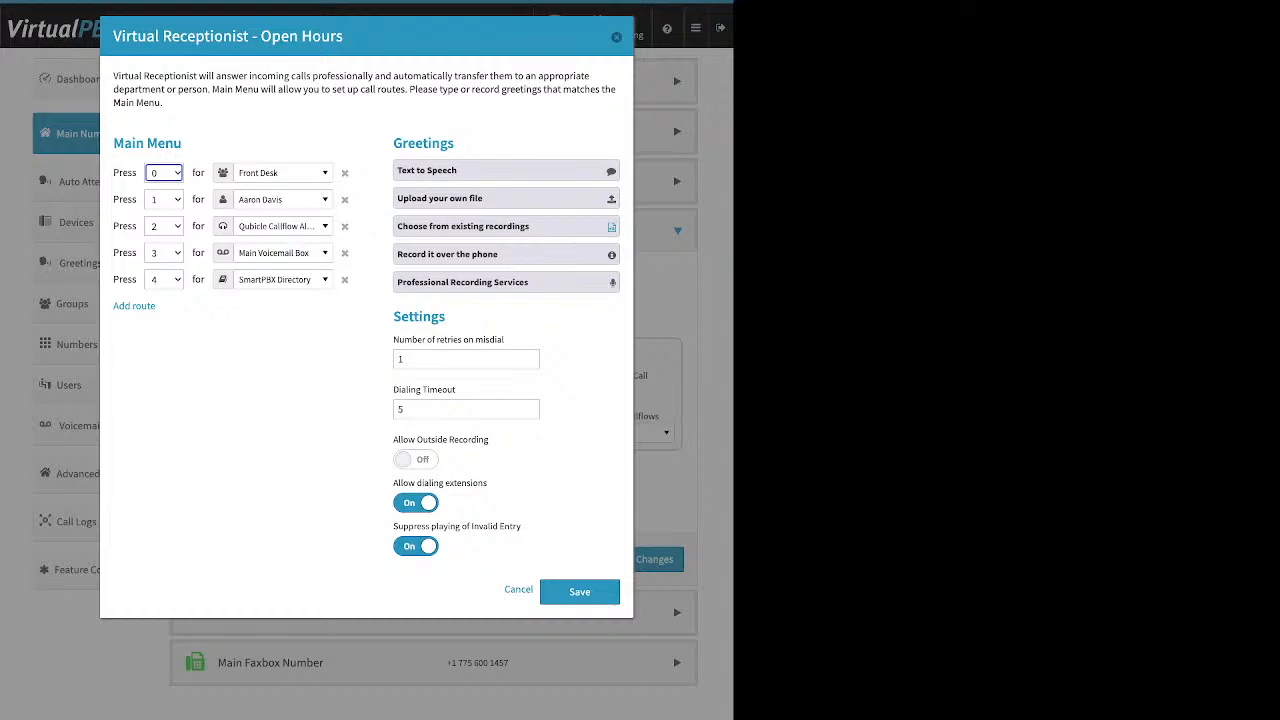
Add a Default route to the open-hours main menu and open the key 0 destination list.
left_click_drag(162, 307, 113, 307)
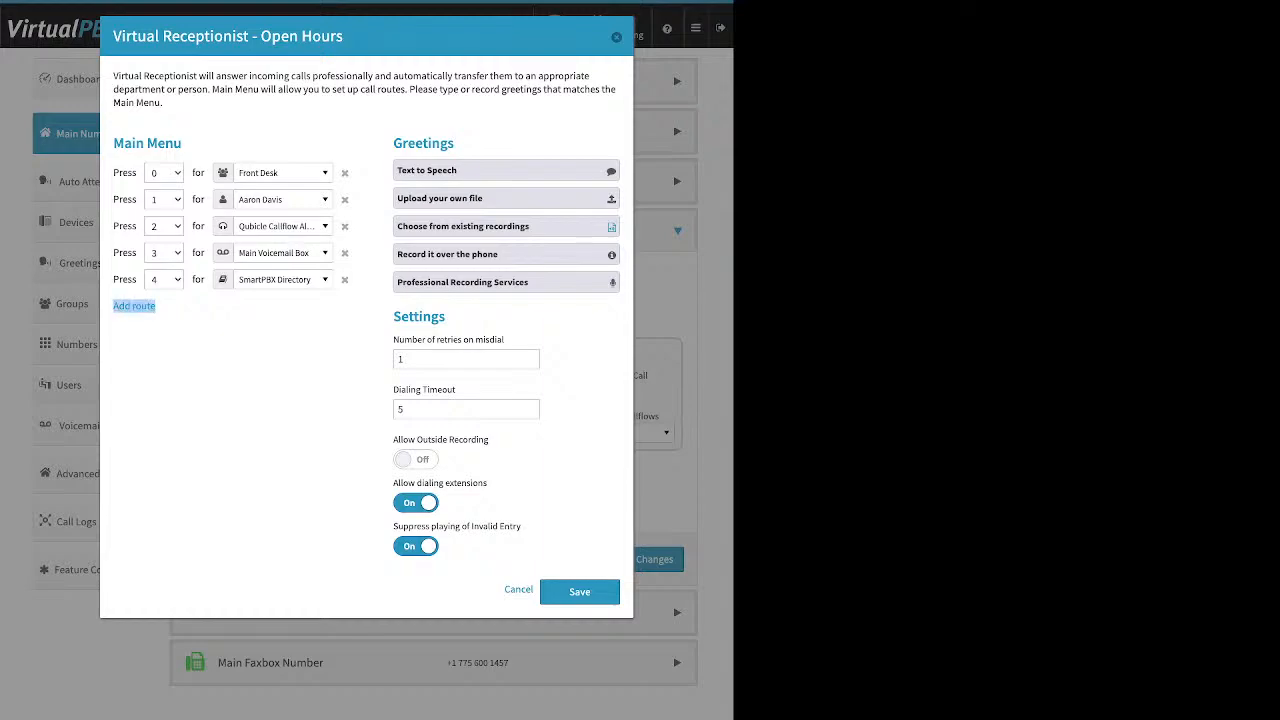
left_click(134, 306)
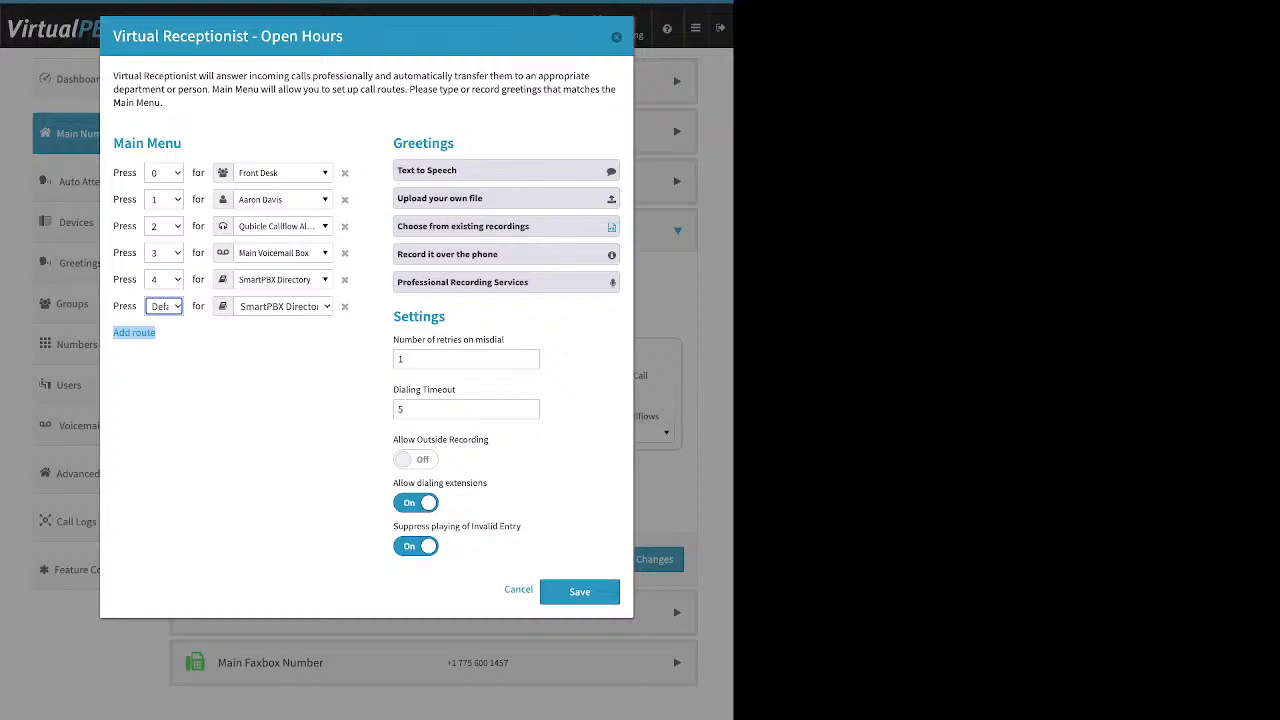
left_click(283, 173)
Scroll through all destinations available for the Press 0 route.
scroll(301, 292, "up", 5)
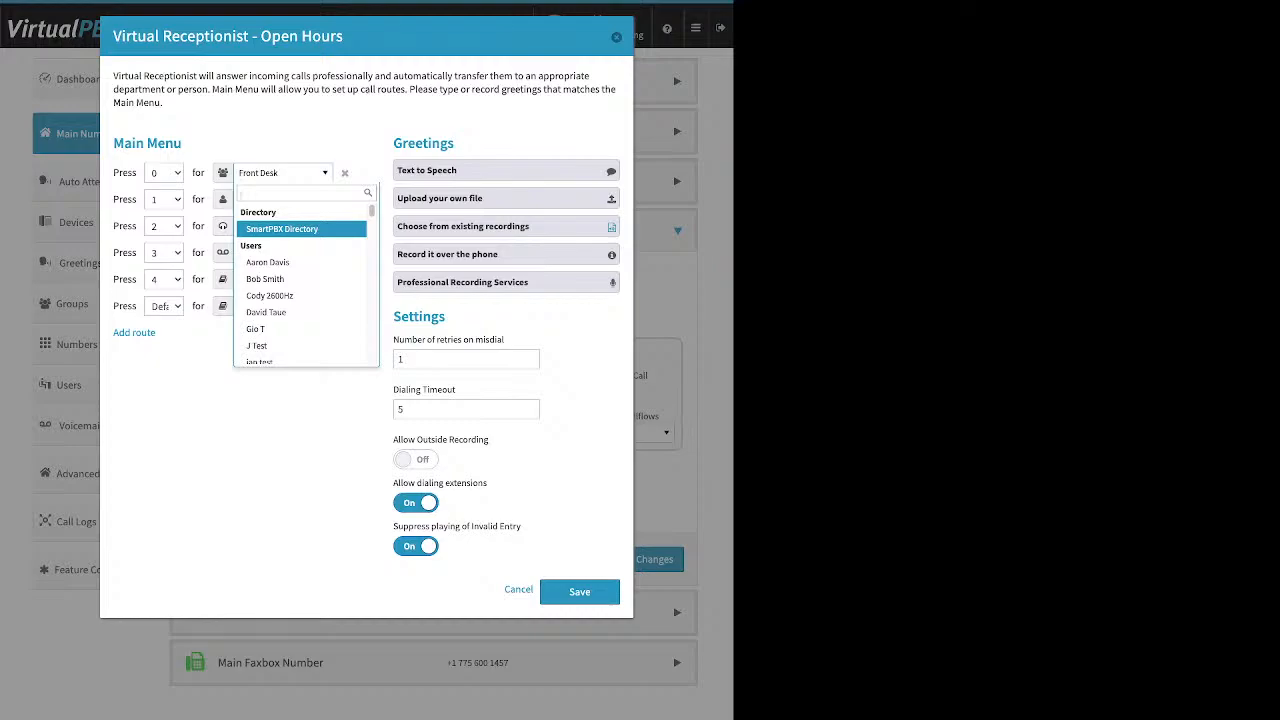
scroll(300, 276, "down", 5)
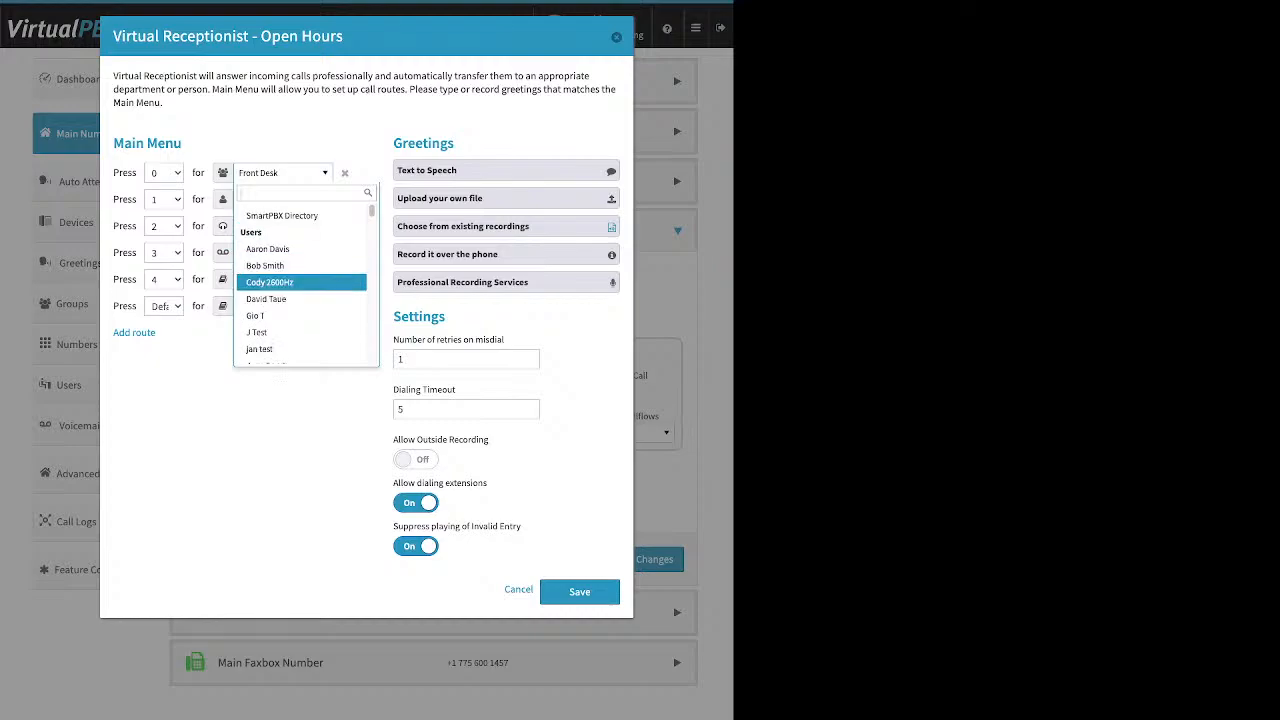
scroll(300, 276, "down", 3)
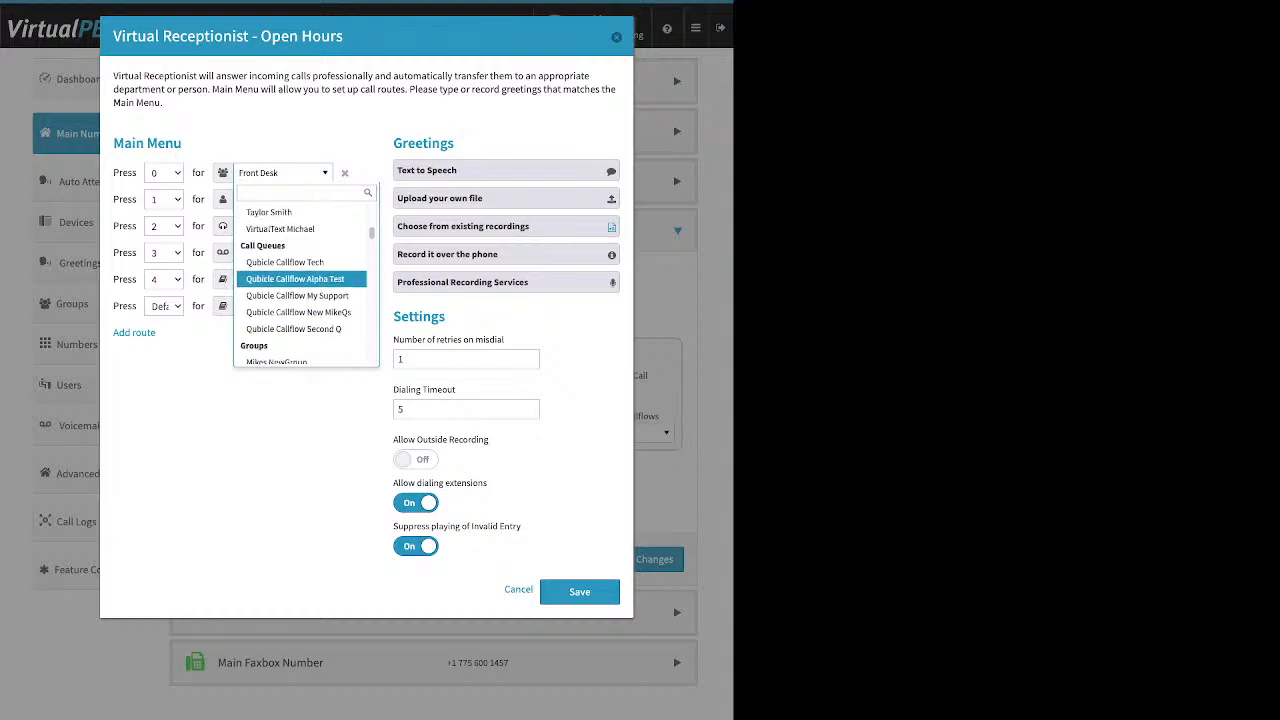
scroll(300, 276, "down", 2)
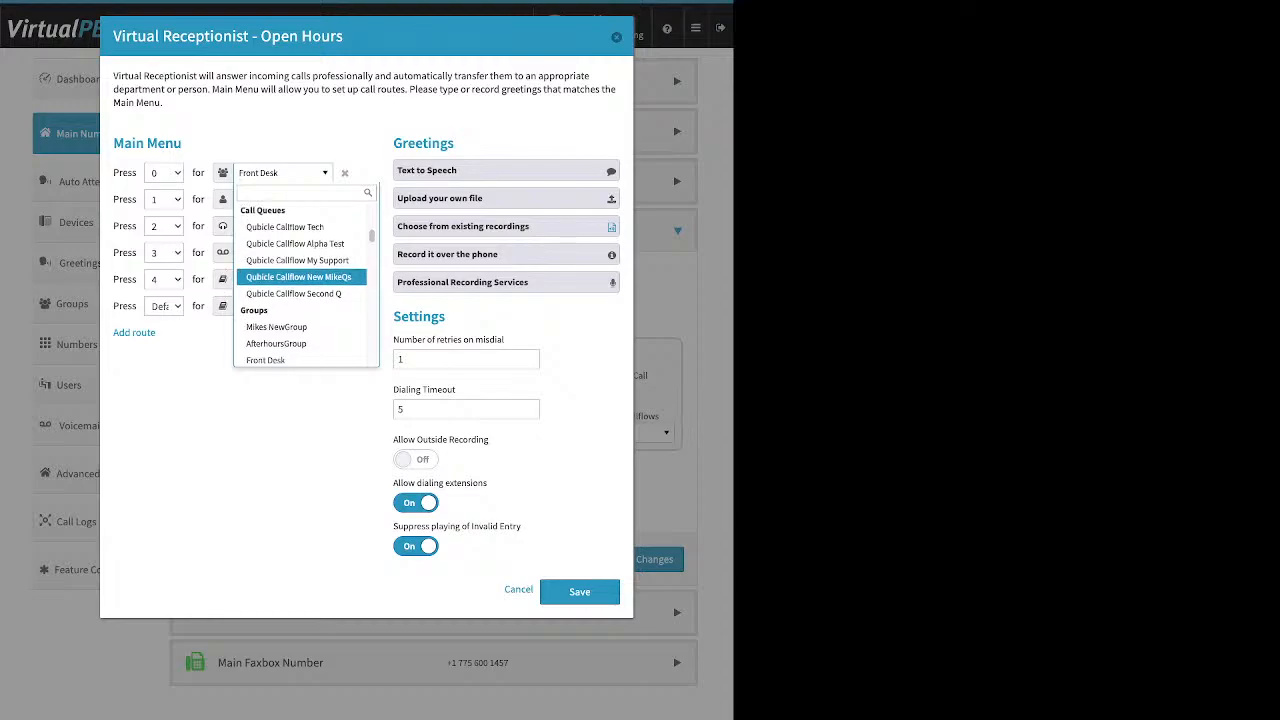
scroll(300, 276, "down", 2)
scroll(300, 276, "down", 1)
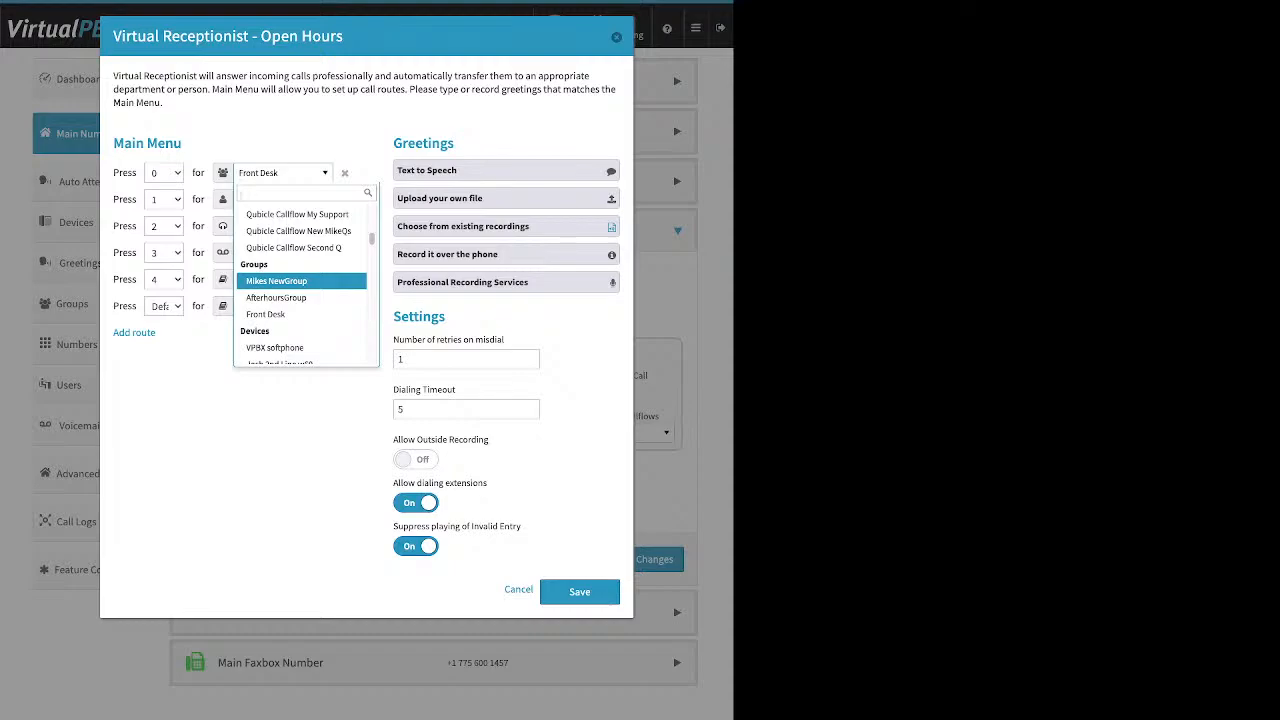
scroll(300, 276, "up", 1)
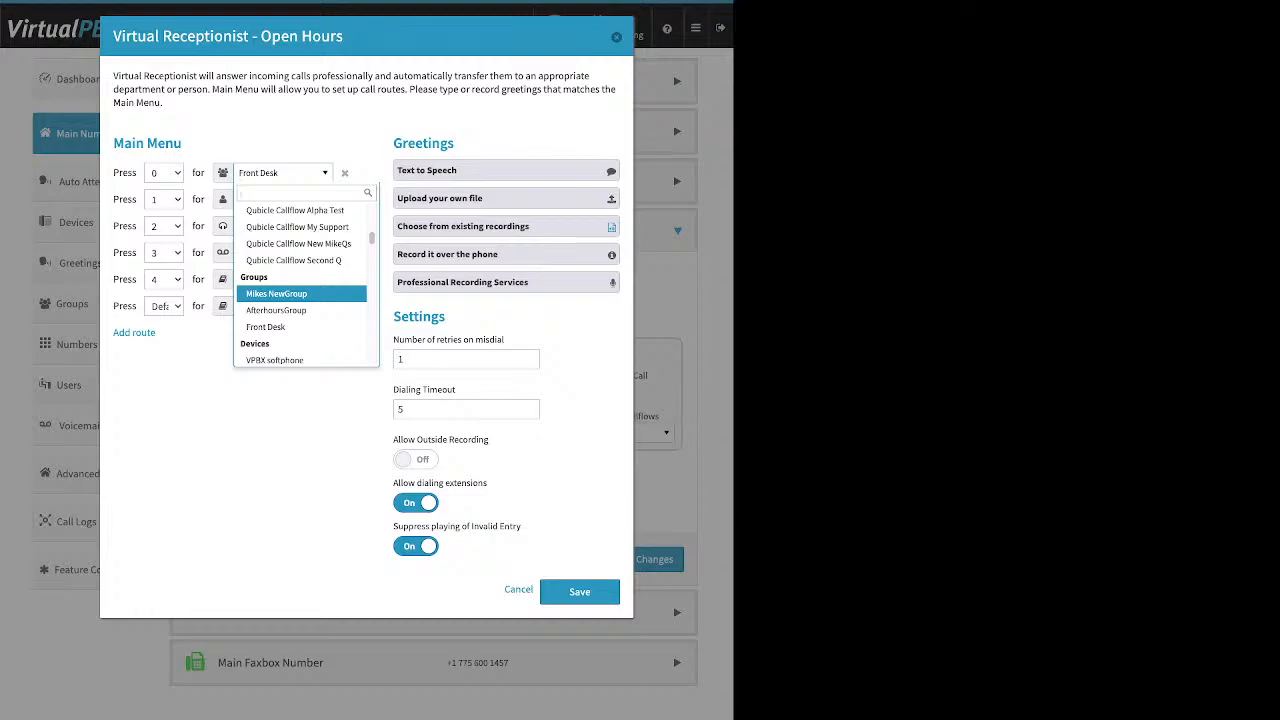
scroll(300, 294, "down", 4)
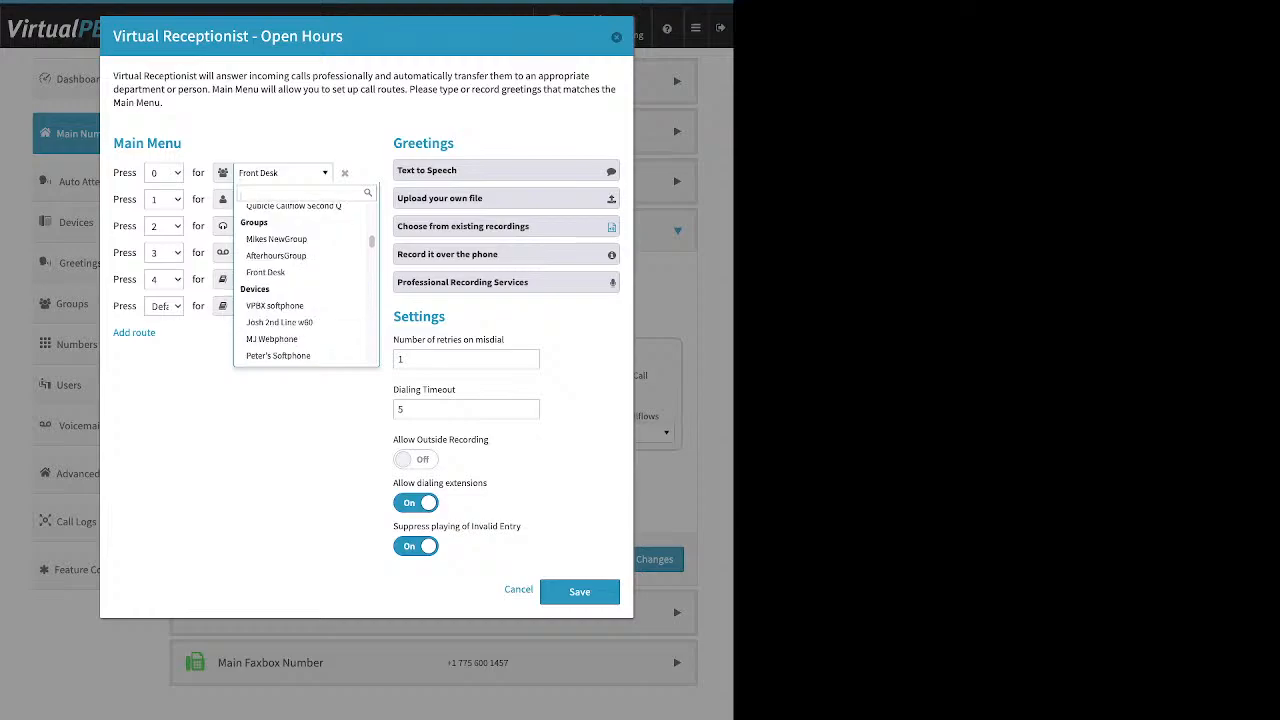
scroll(300, 294, "down", 10)
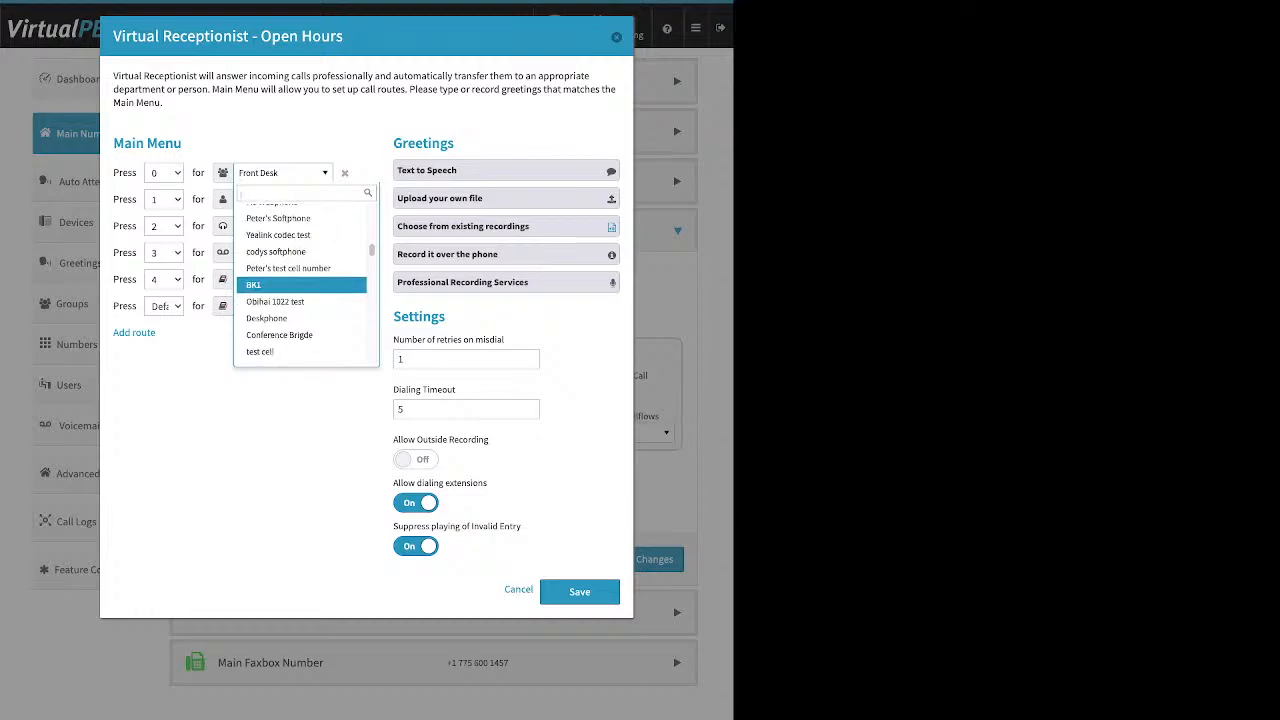
scroll(300, 294, "down", 10)
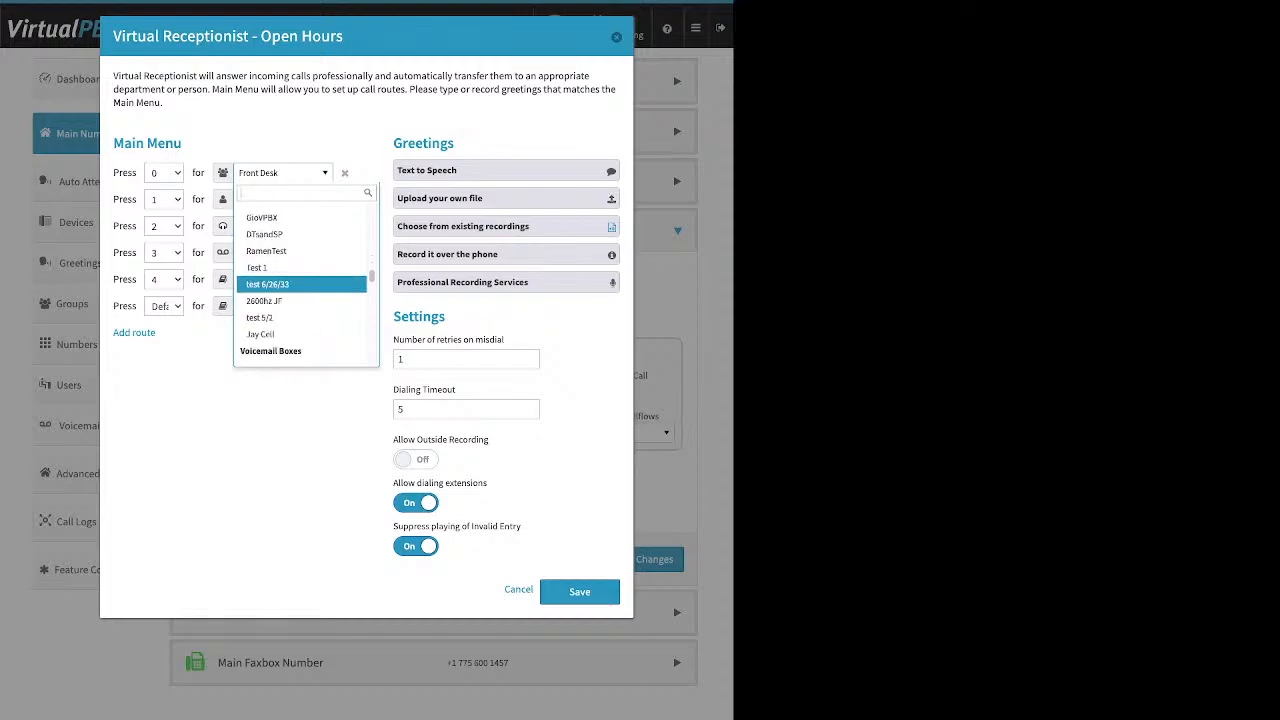
scroll(300, 294, "down", 1)
scroll(300, 294, "down", 10)
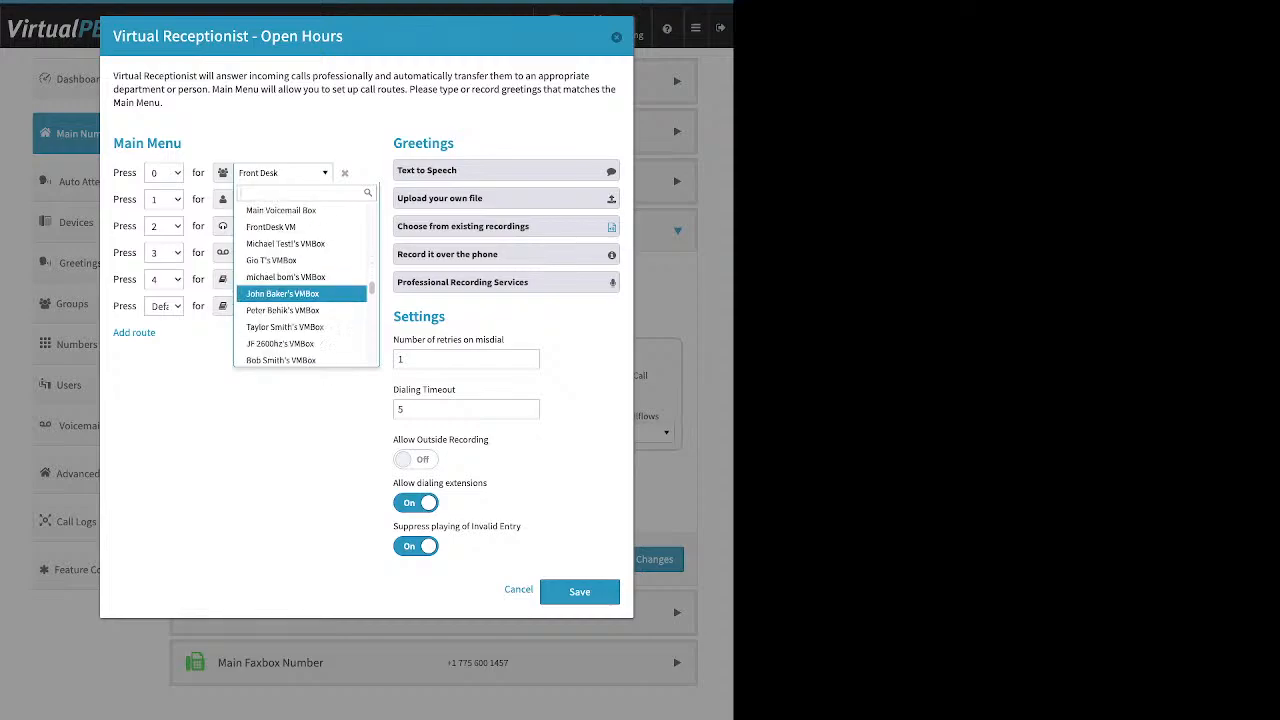
scroll(300, 294, "down", 8)
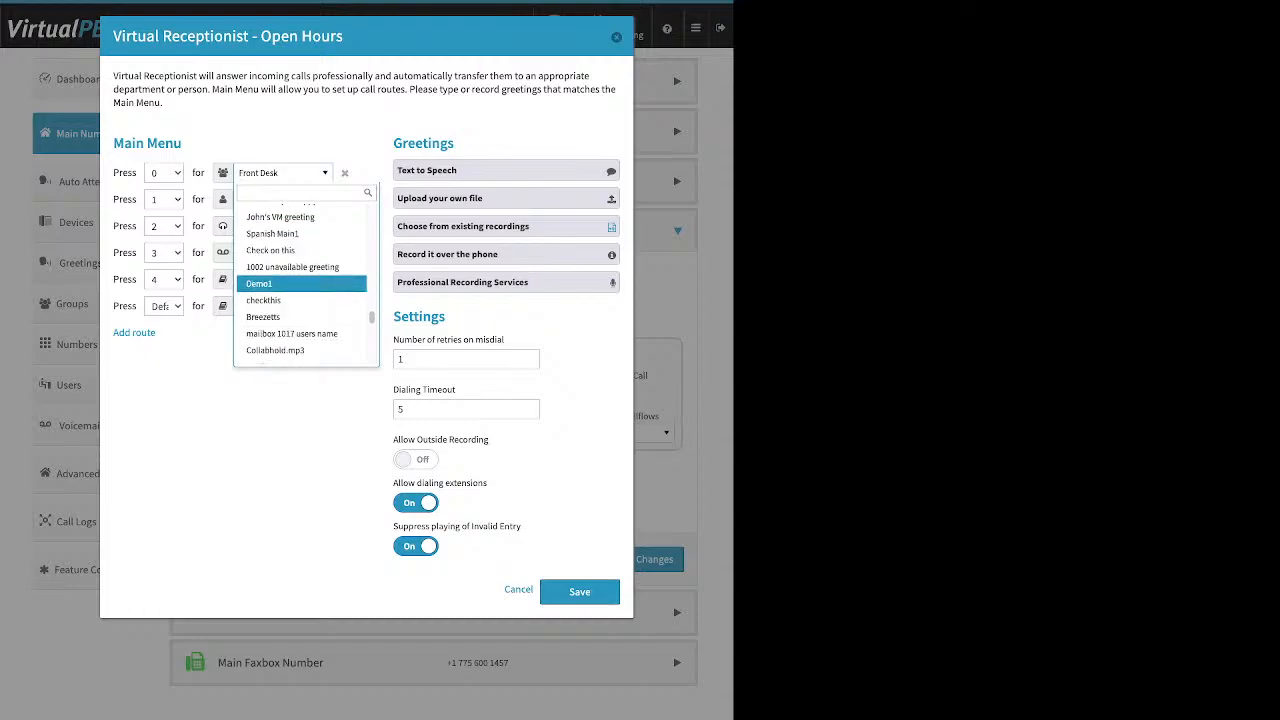
scroll(300, 305, "down", 6)
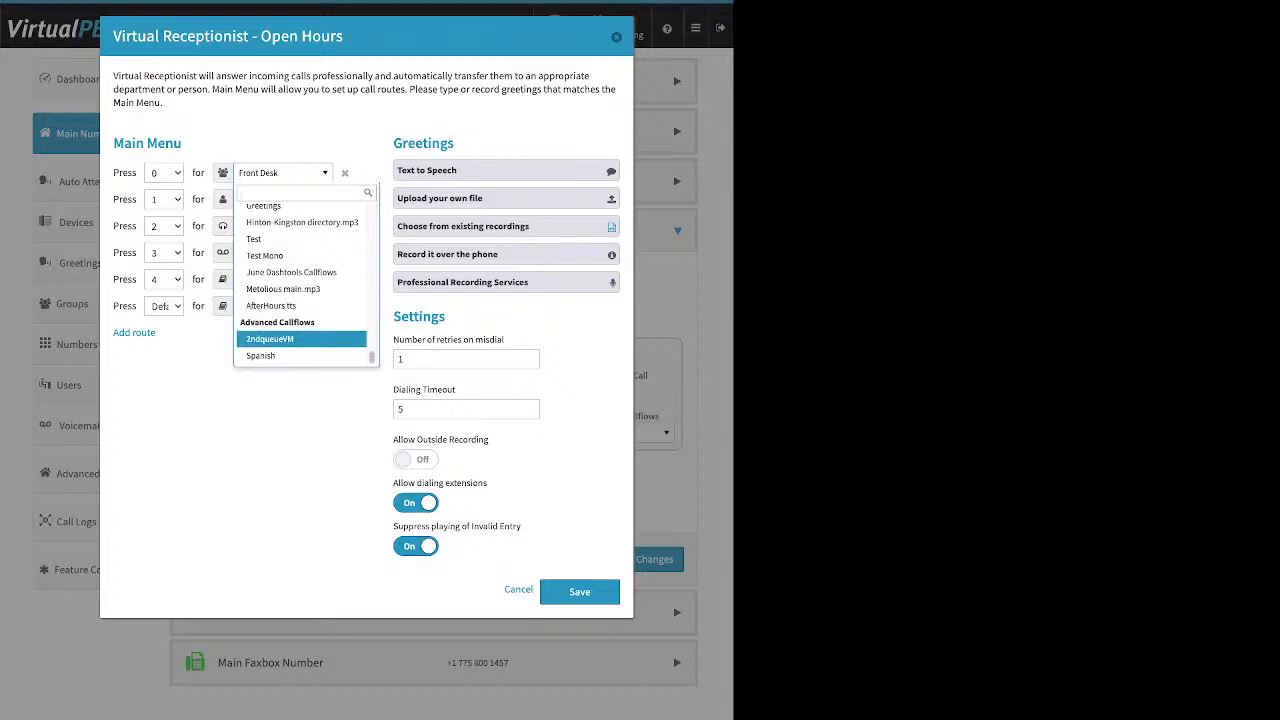
scroll(300, 300, "down", 10)
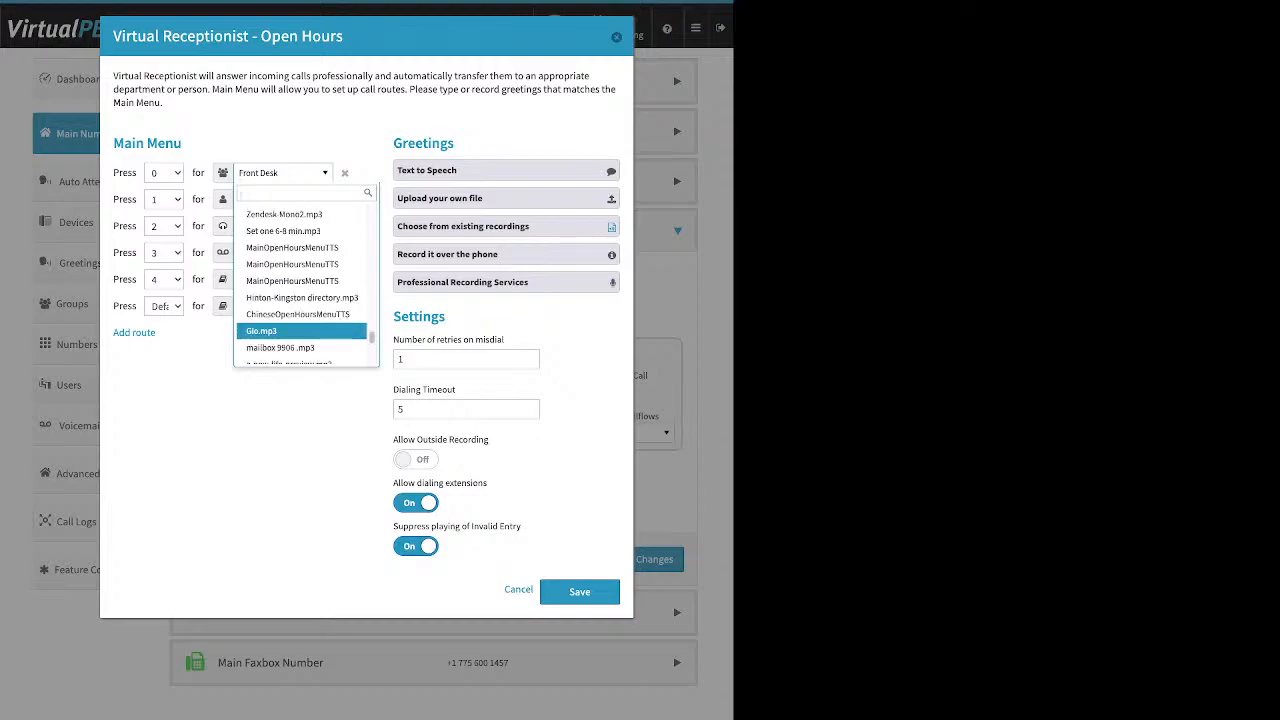
scroll(300, 333, "down", 8)
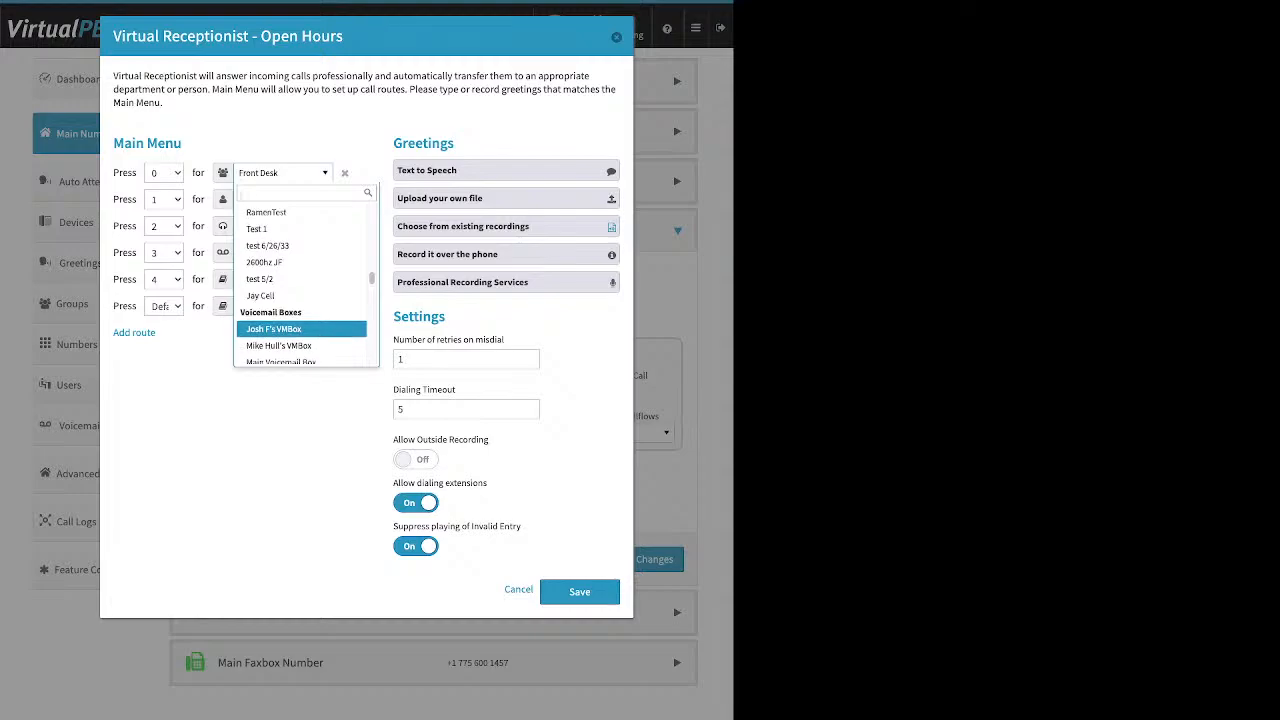
scroll(300, 325, "down", 3)
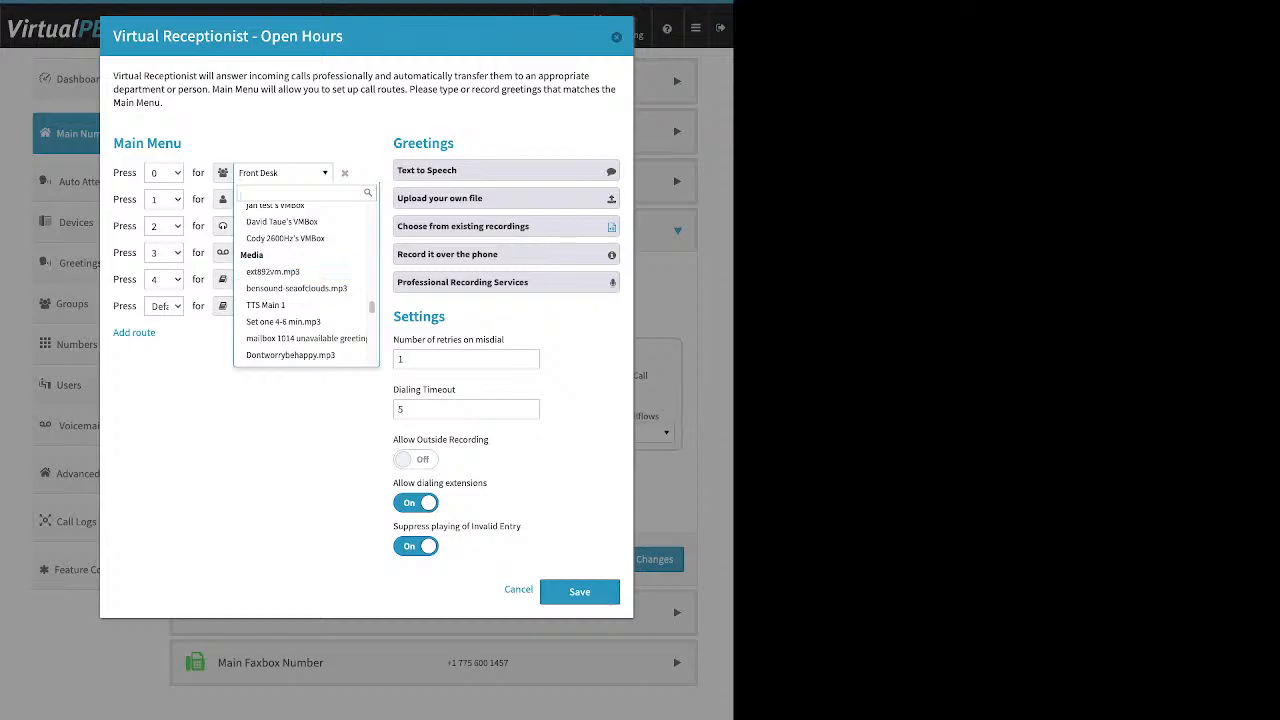
Leave key 0 on Front Desk and expand the Text to Speech greeting entry.
left_click(462, 143)
left_click_drag(456, 143, 393, 143)
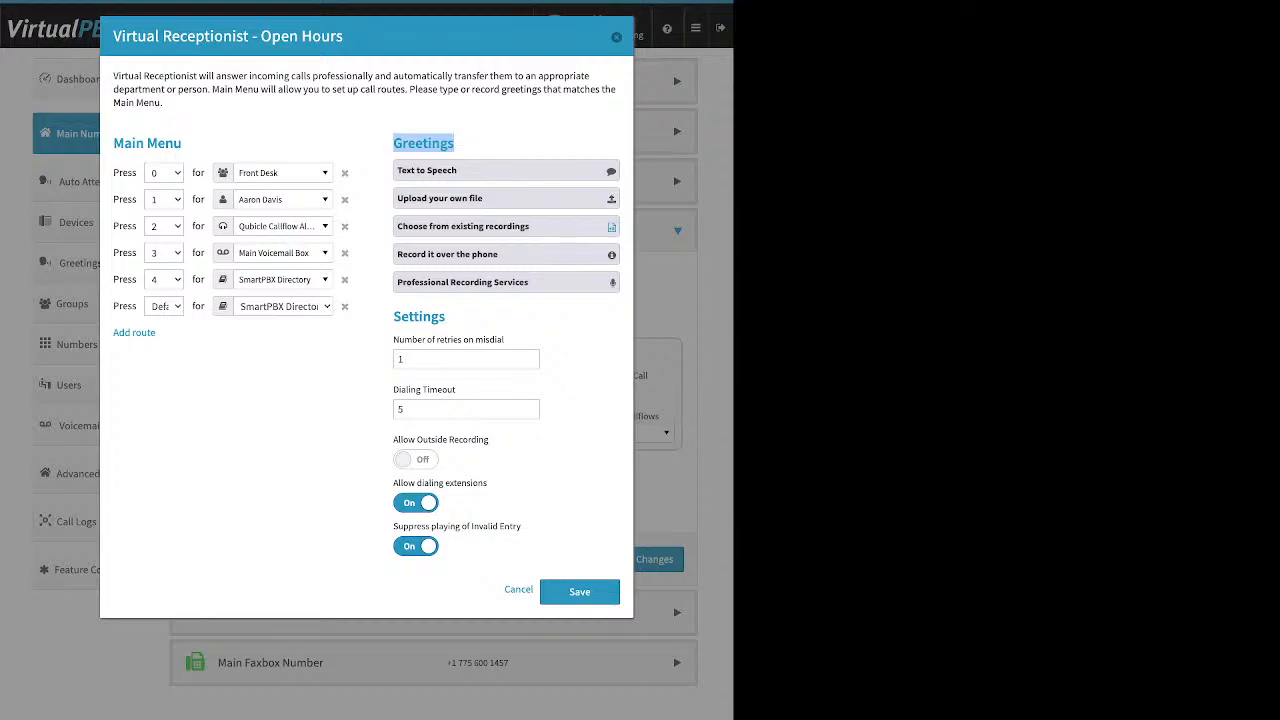
left_click(427, 171)
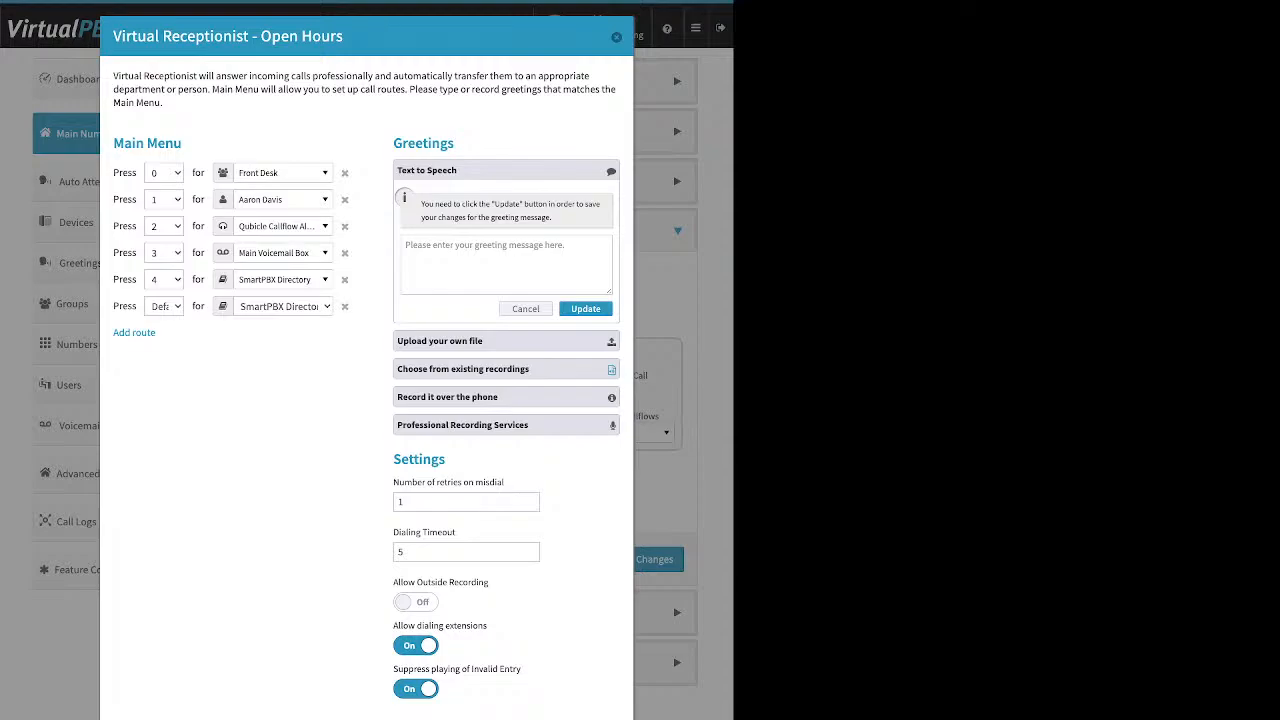
Click into the text-to-speech message box, then switch to the 'Upload your own file' greeting option.
left_click_drag(343, 36, 260, 36)
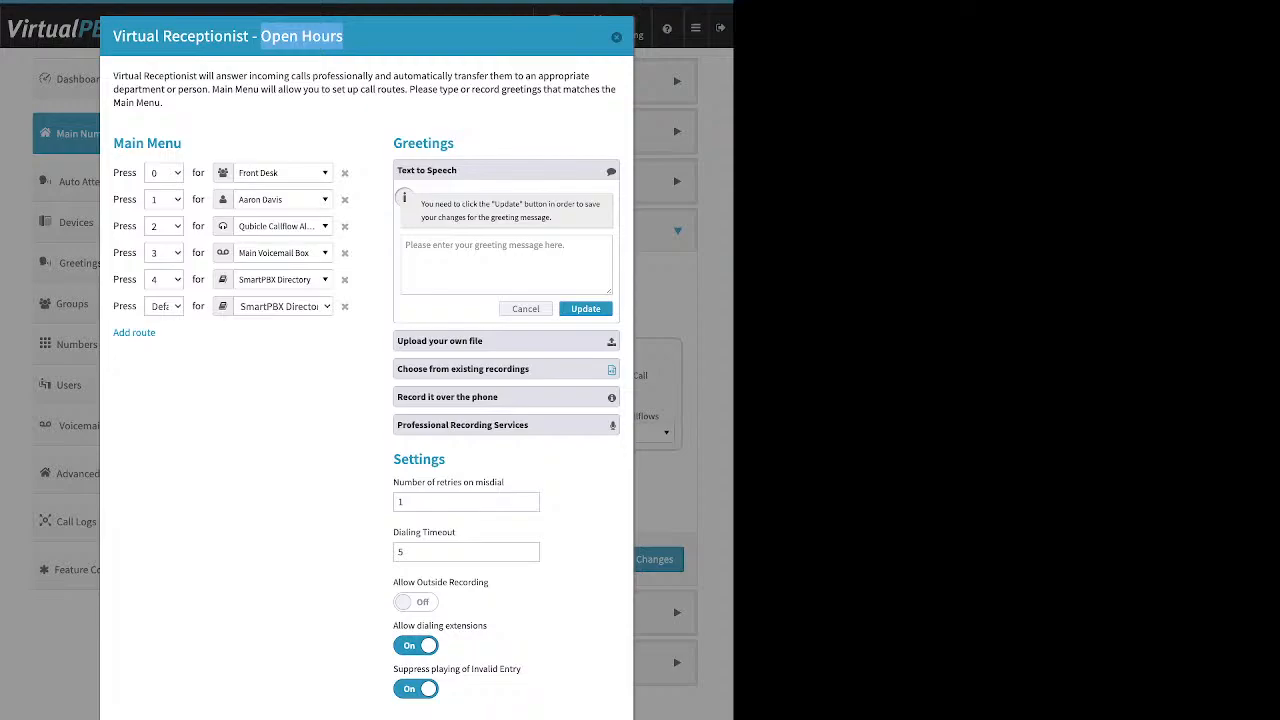
left_click(506, 265)
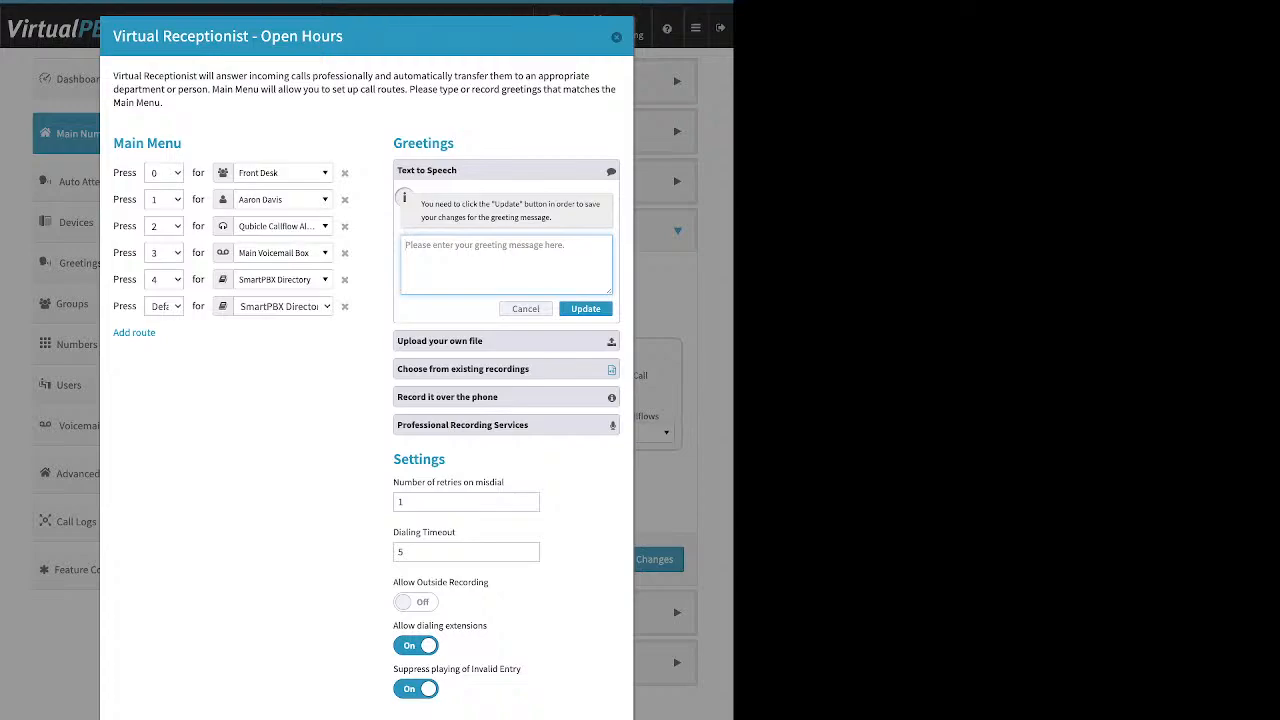
left_click(506, 341)
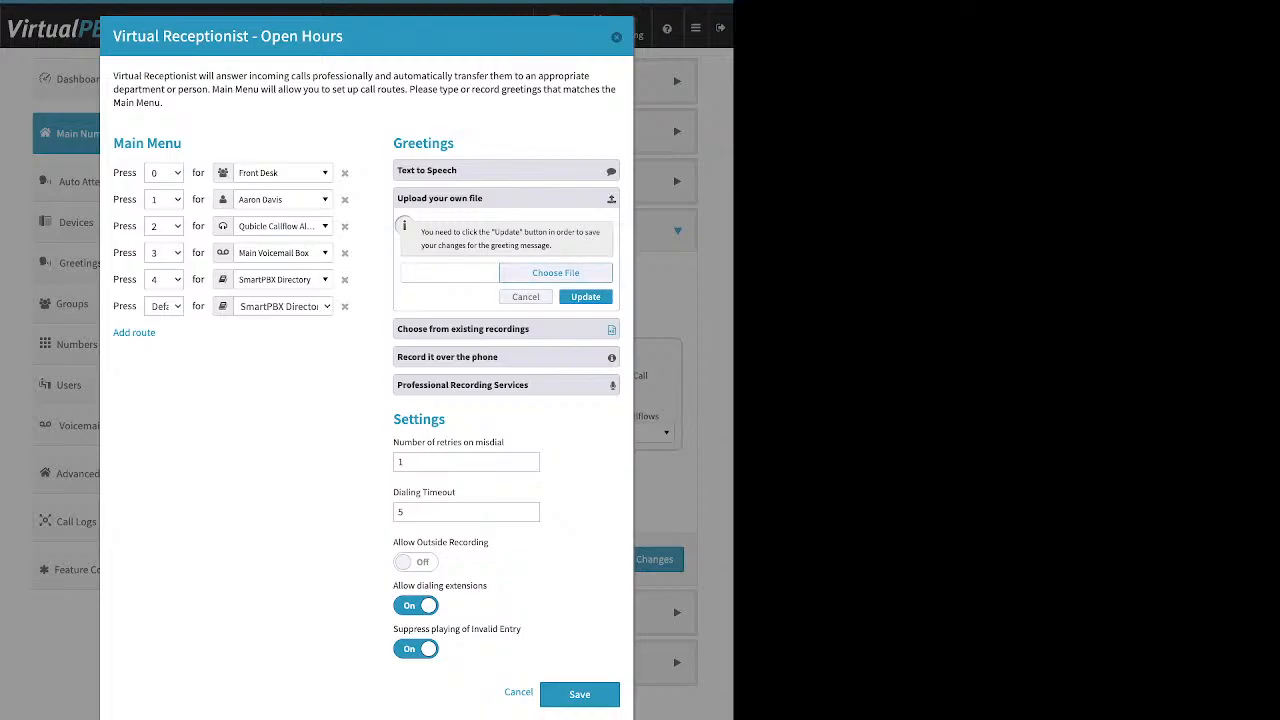
Try Choose File, then expand 'Choose from existing recordings' to see the available greetings.
left_click(556, 273)
left_click(463, 329)
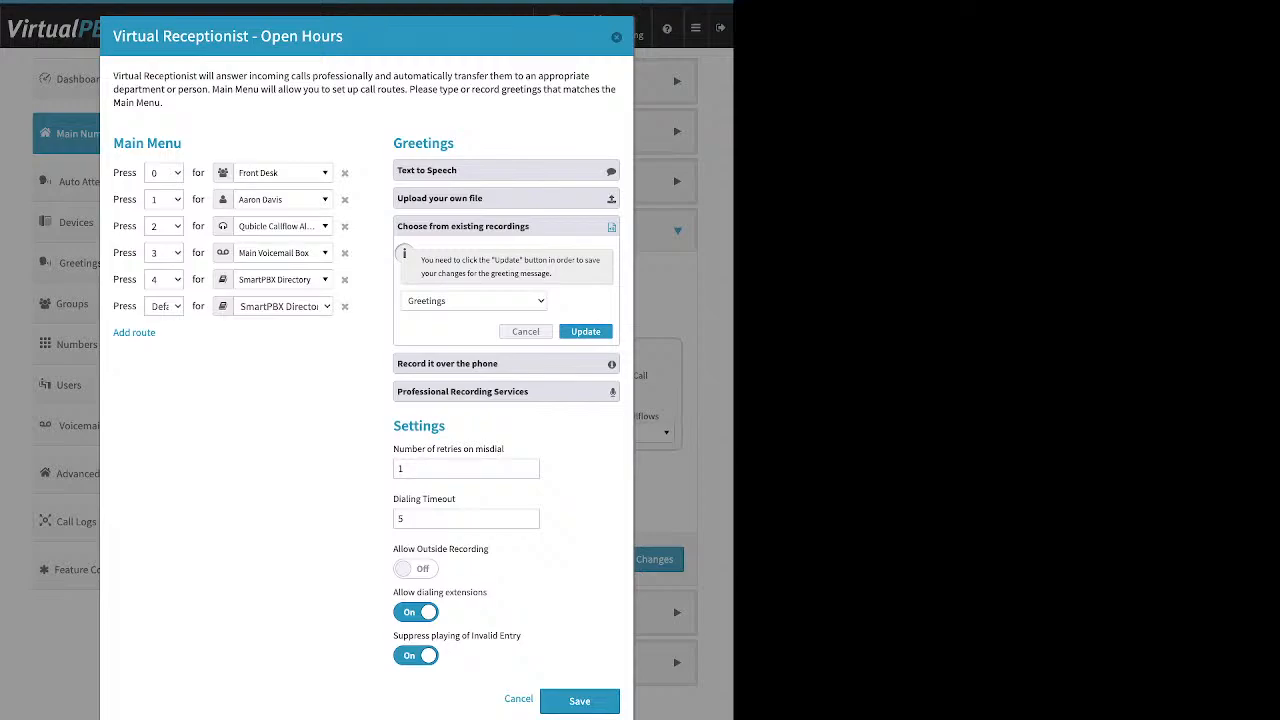
Expand 'Record it over the phone' and highlight the registered-phone step, Settings and Allow Outside Recording.
left_click(506, 364)
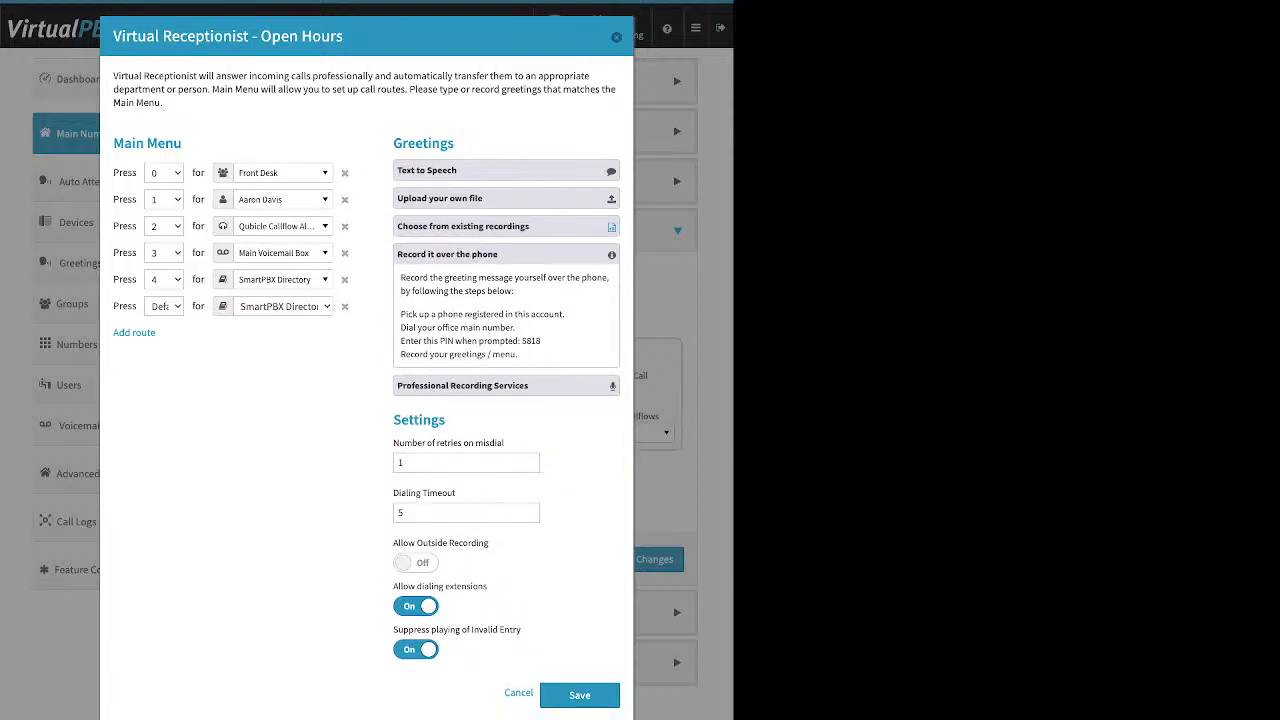
left_click_drag(400, 314, 544, 314)
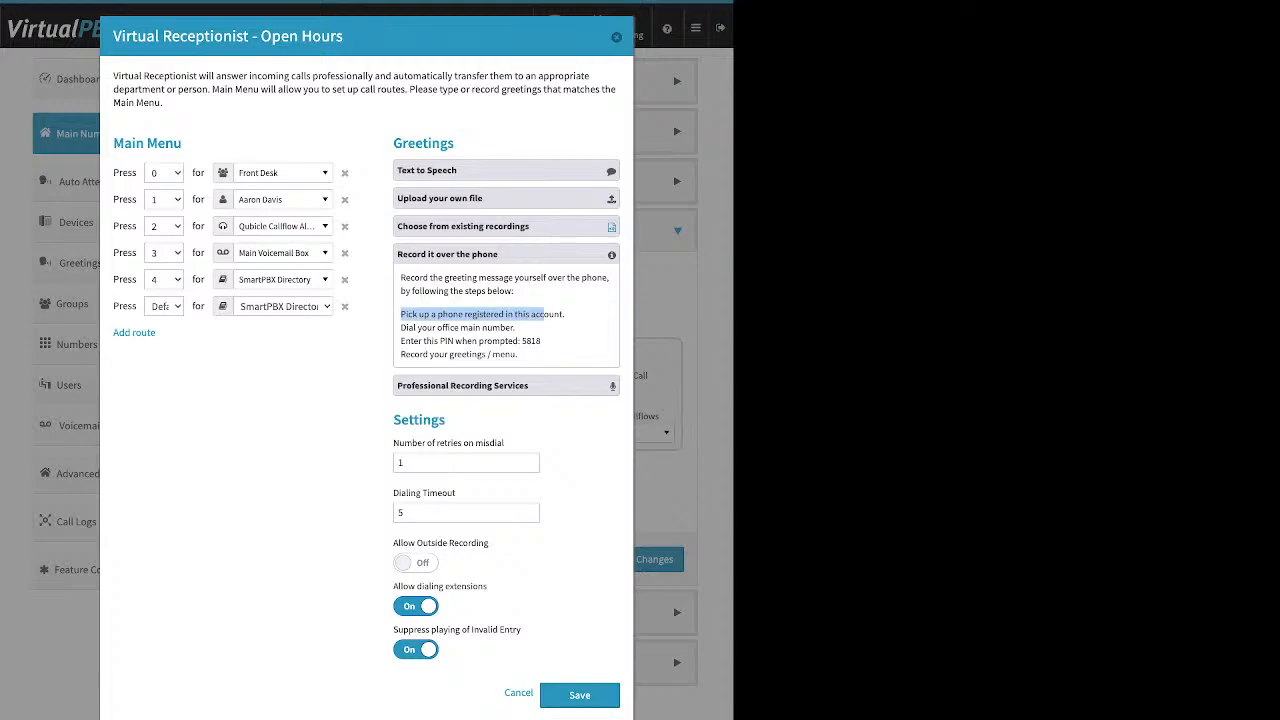
left_click(544, 315)
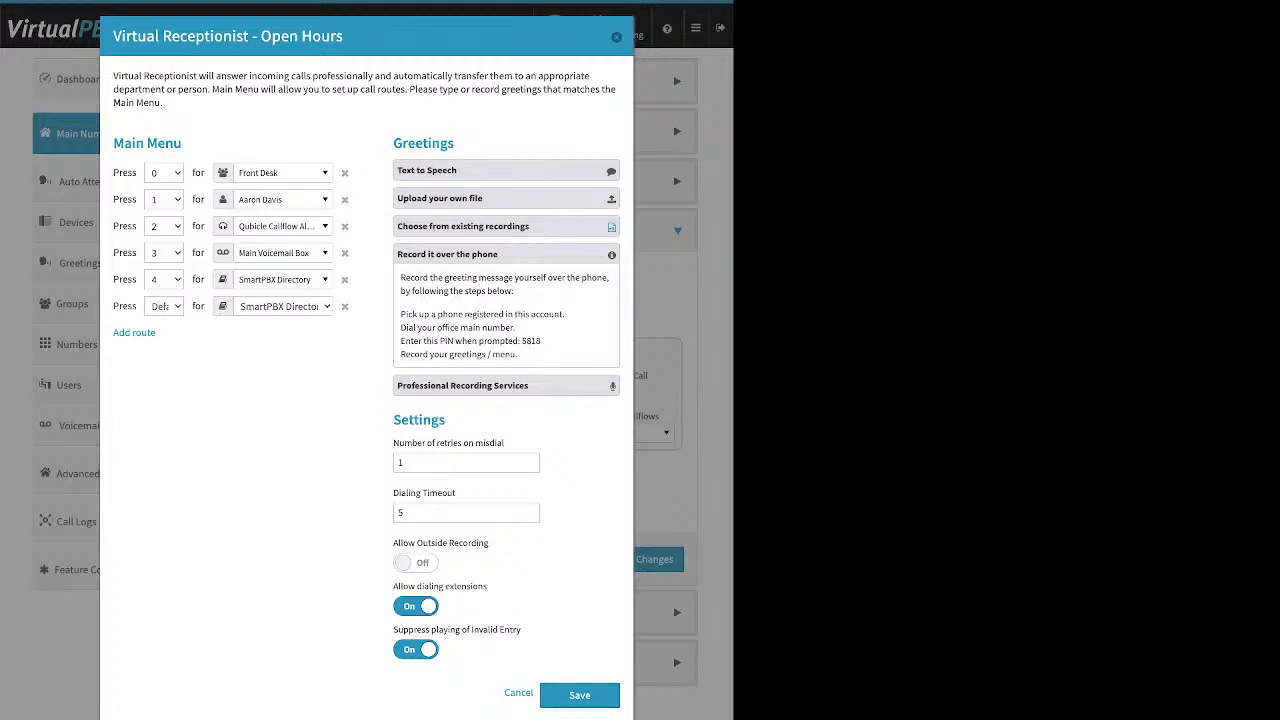
left_click_drag(446, 420, 392, 420)
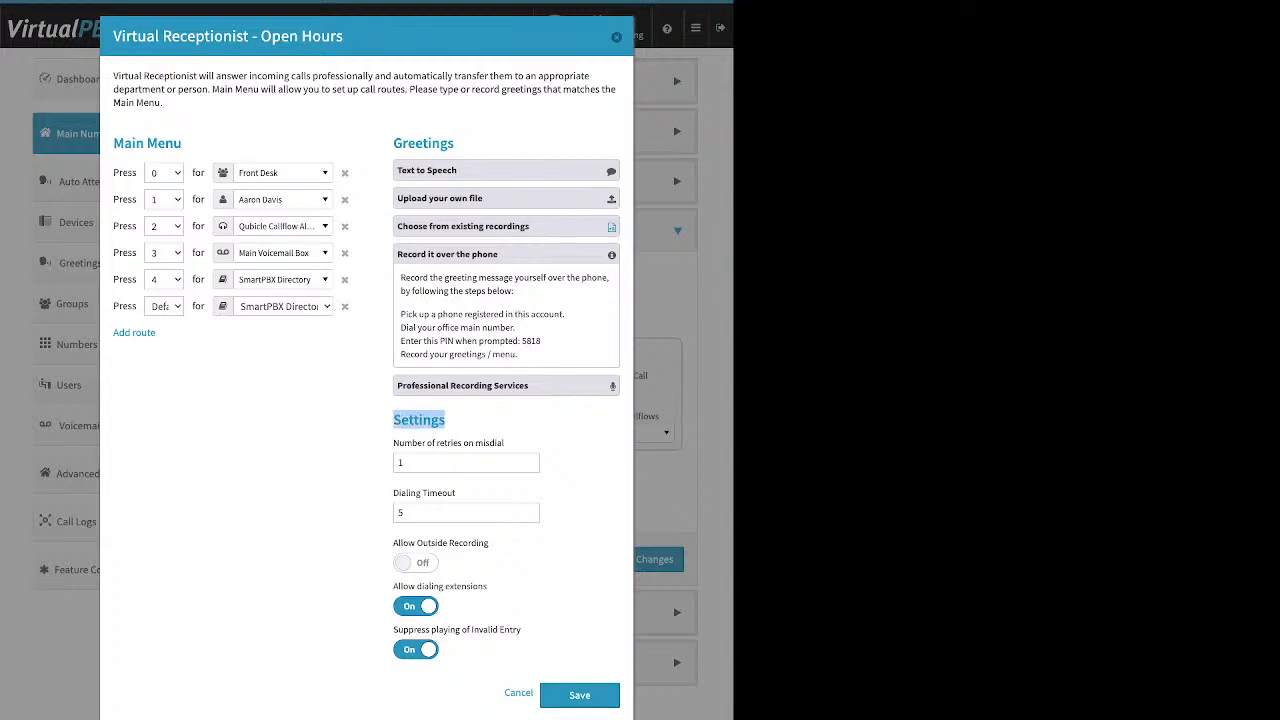
left_click_drag(393, 543, 489, 543)
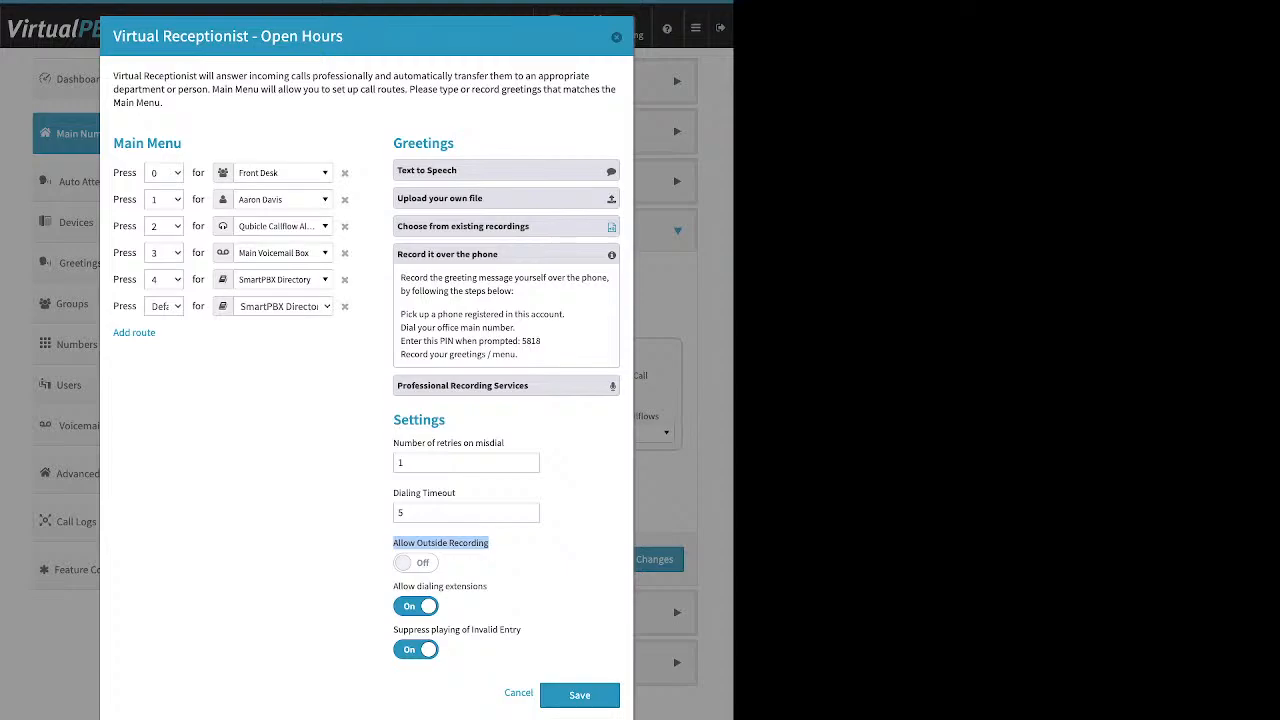
Turn Allow Outside Recording on and Suppress Invalid Entry off, then highlight the main-number and PIN steps.
left_click(416, 650)
left_click(416, 563)
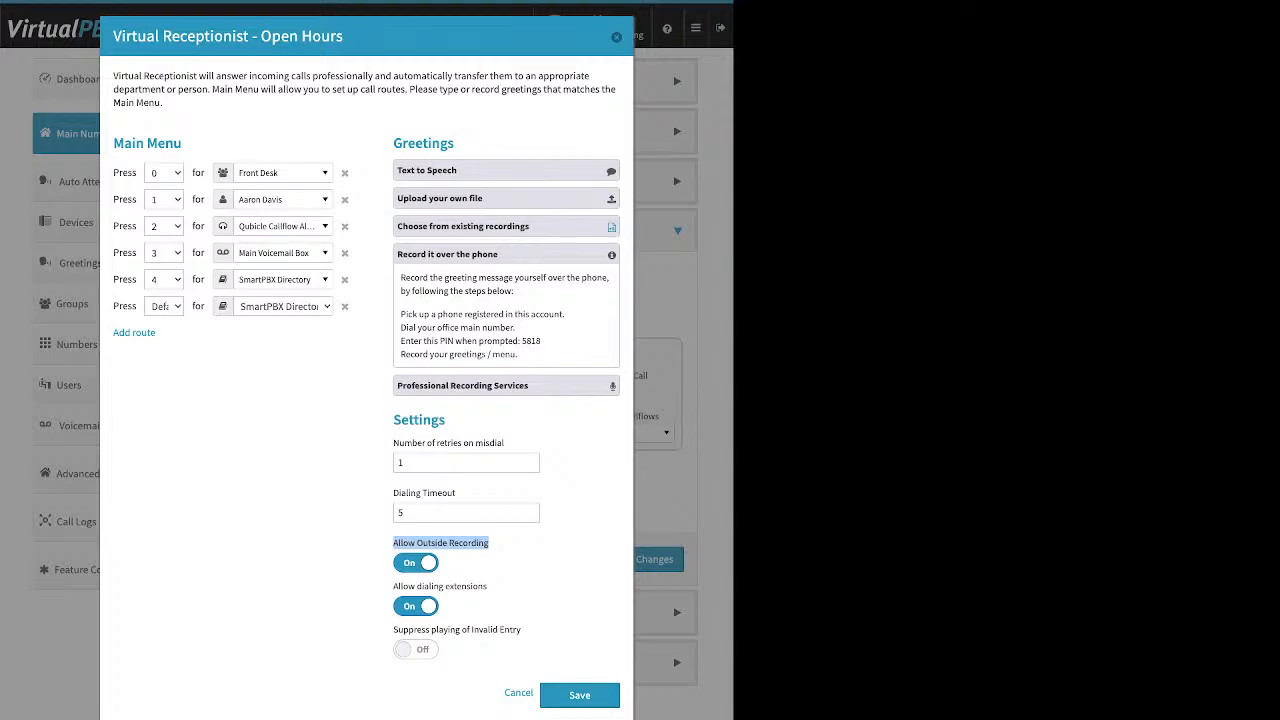
left_click(500, 550)
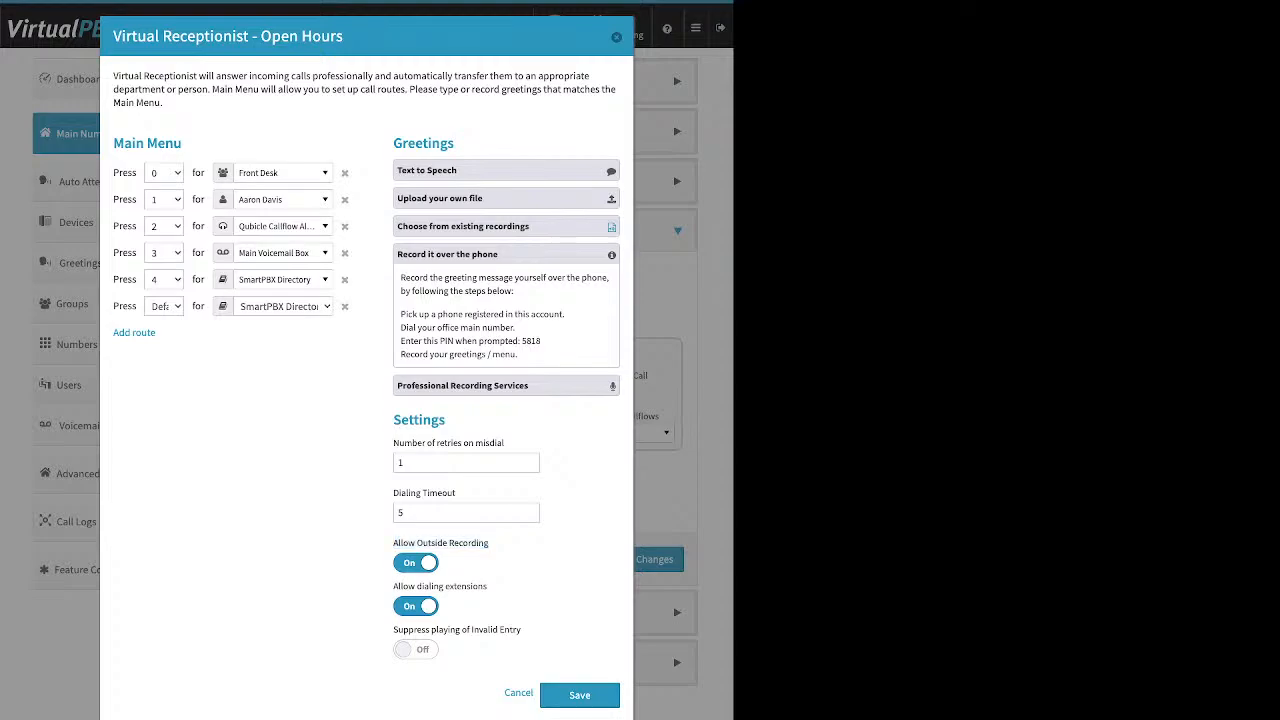
left_click_drag(516, 327, 460, 327)
left_click_drag(541, 341, 517, 341)
Expand and collapse Professional Recording Services and 'Upload your own file' to close all greeting options.
left_click(506, 386)
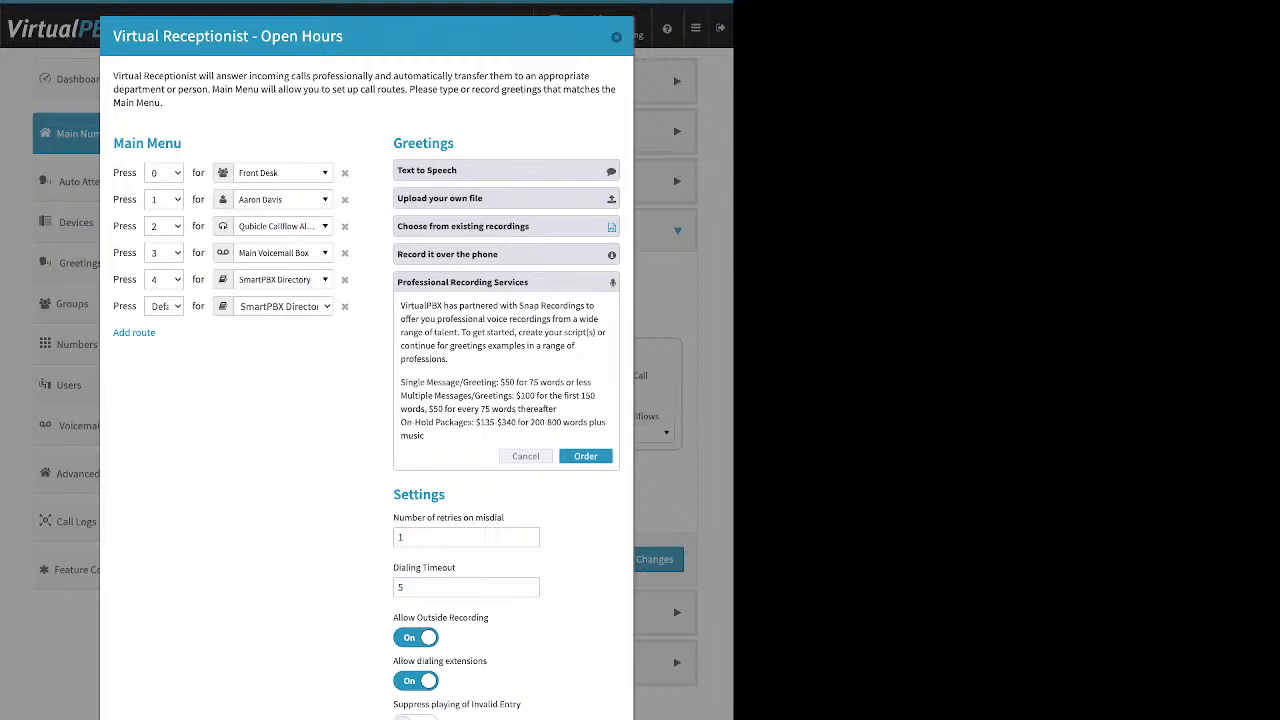
left_click(525, 456)
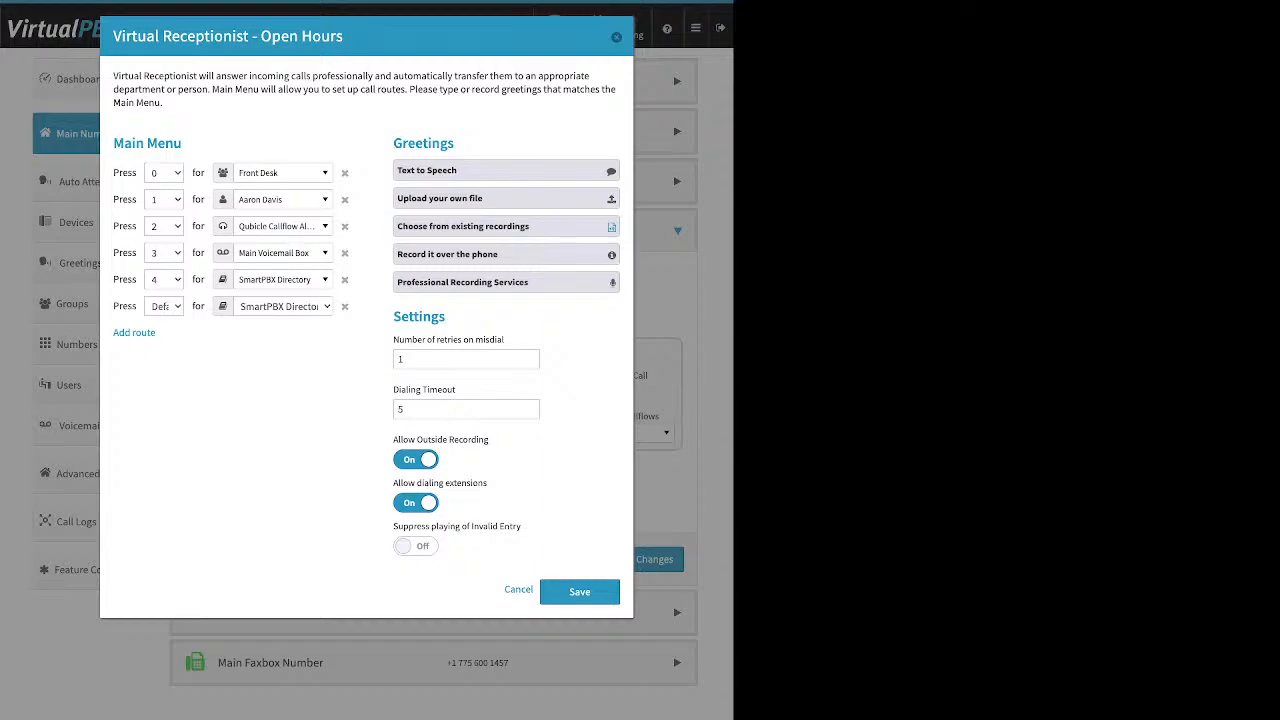
left_click(506, 198)
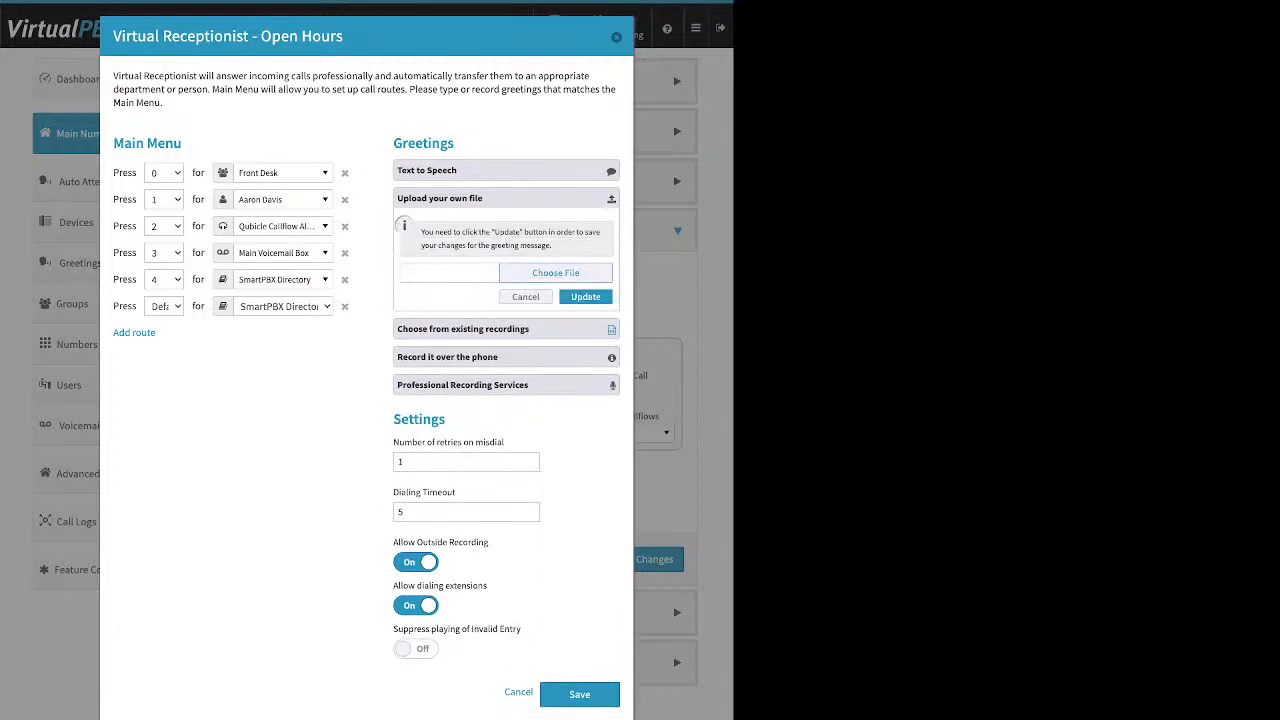
left_click(506, 198)
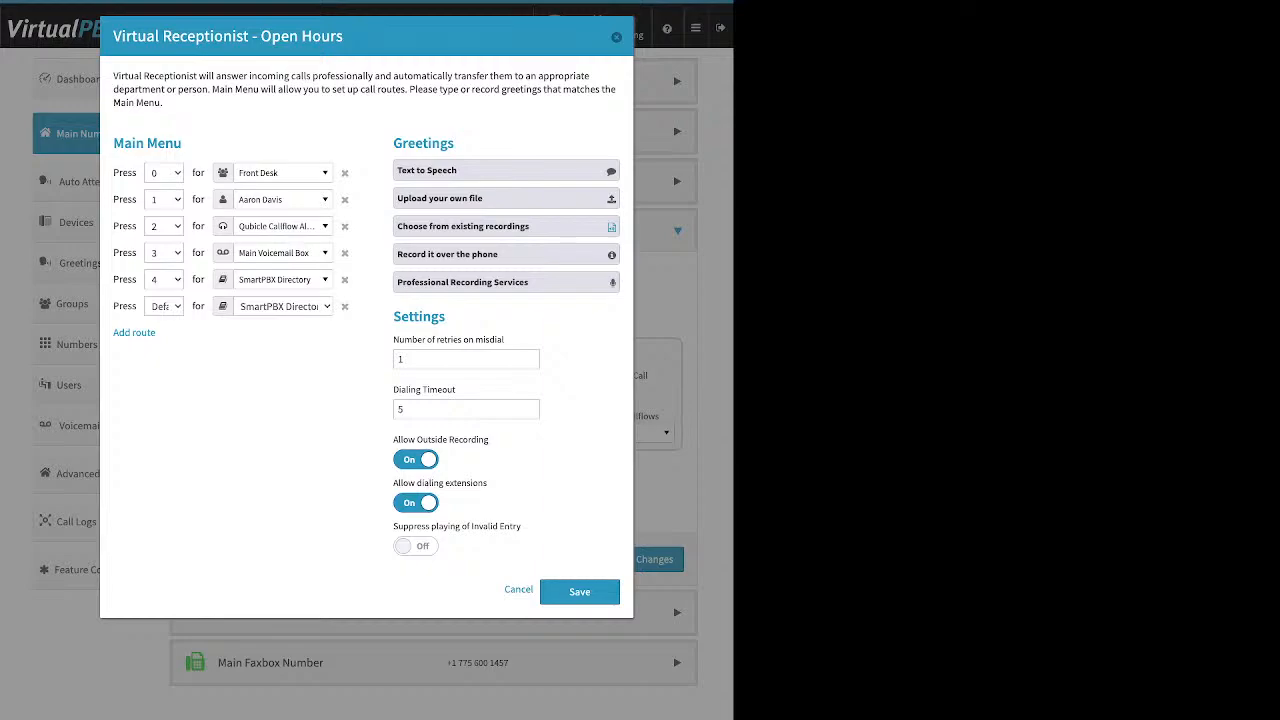
Turn Allow Outside Recording off, leaving dialing timeout at 5 and misdial retries at 1.
left_click(416, 460)
left_click_drag(470, 390, 393, 342)
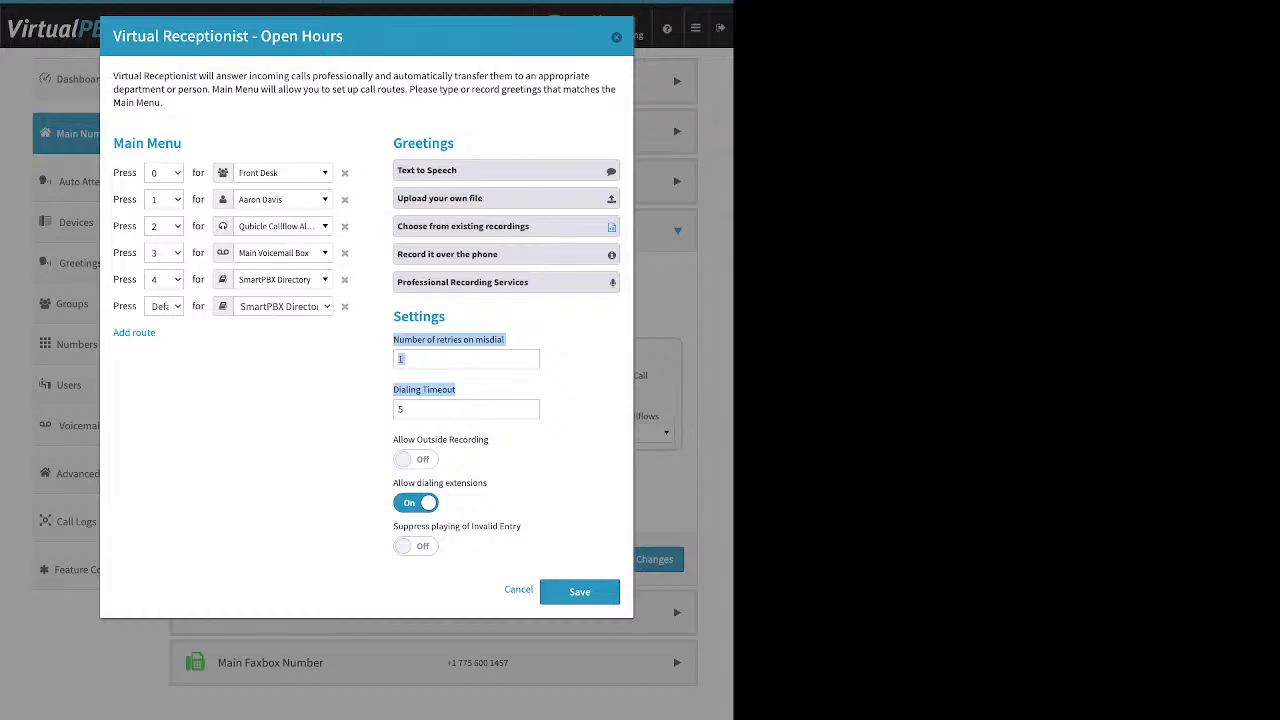
left_click(399, 409)
double_click(399, 409)
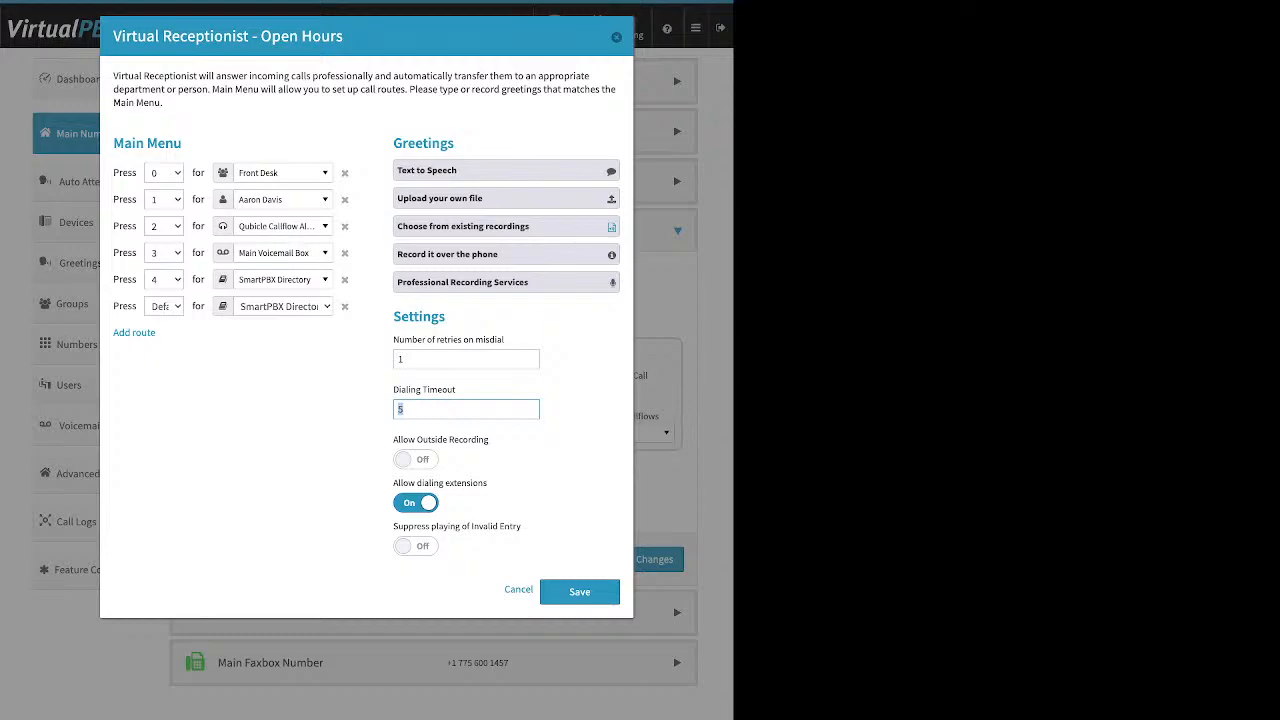
double_click(401, 359)
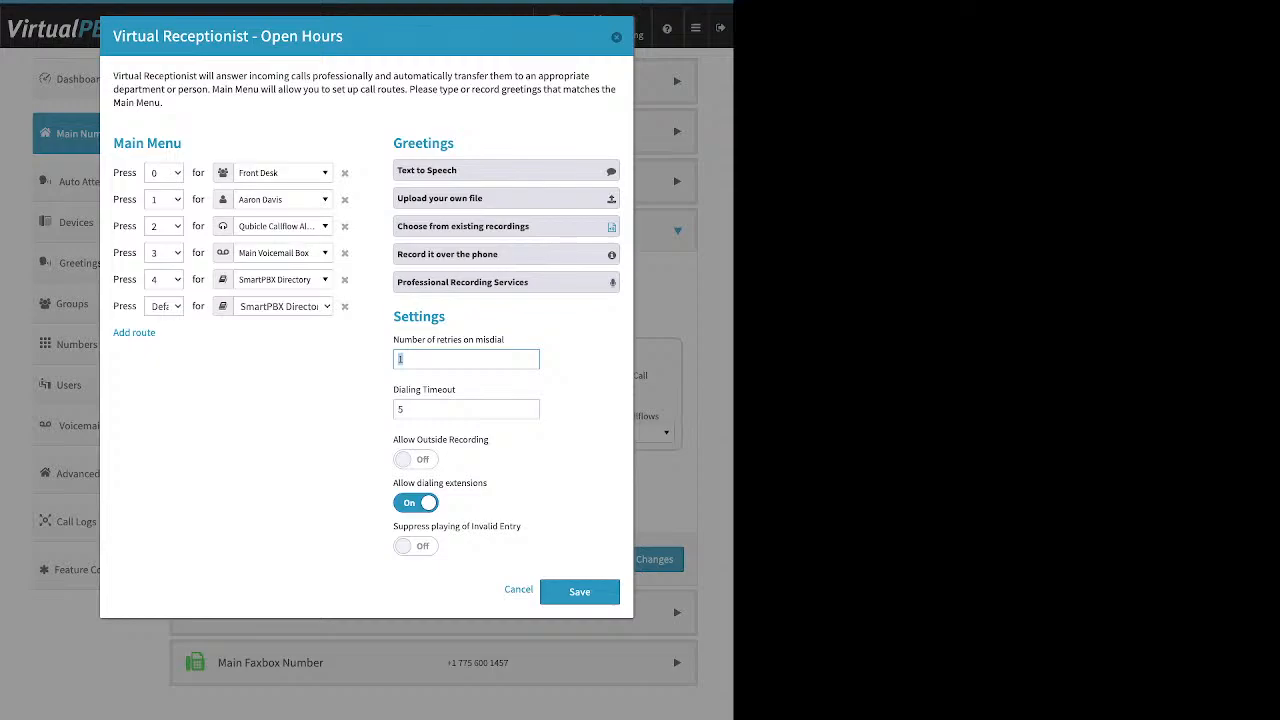
key("Tab")
key("Tab")
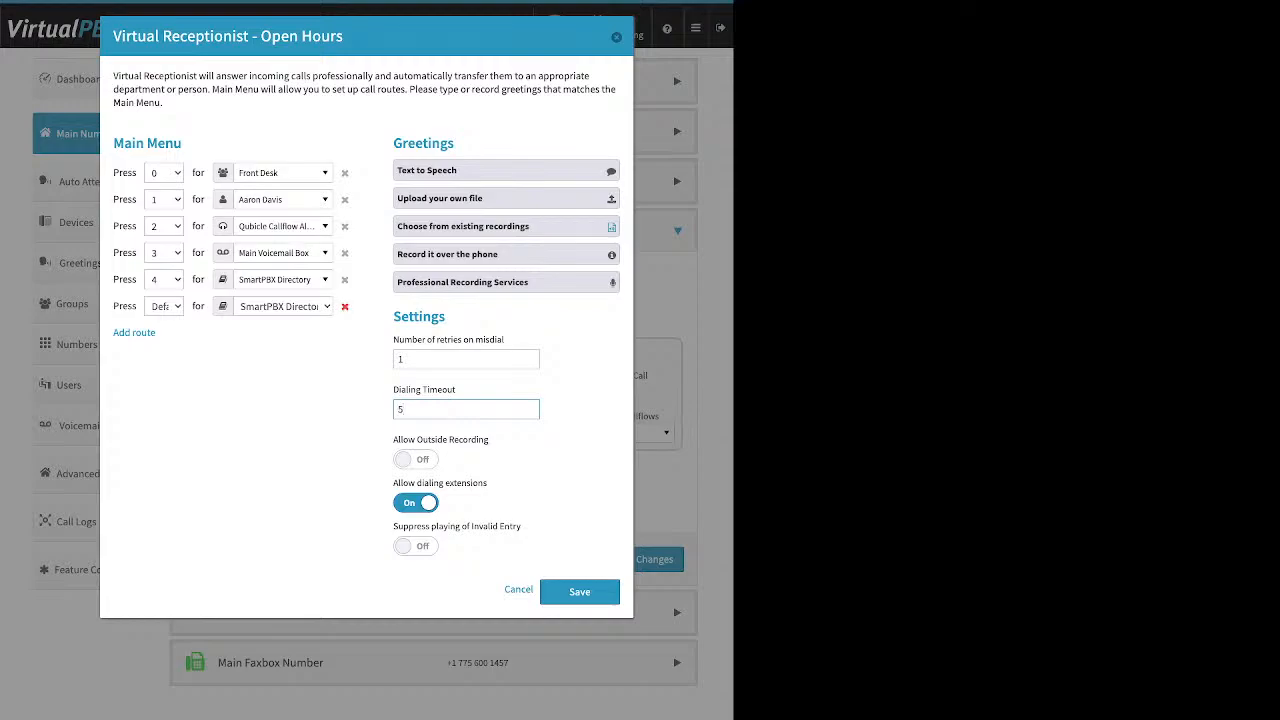
Delete the 'Press Default for SmartPBX Directory' route, keeping extension dialing on.
left_click(345, 307)
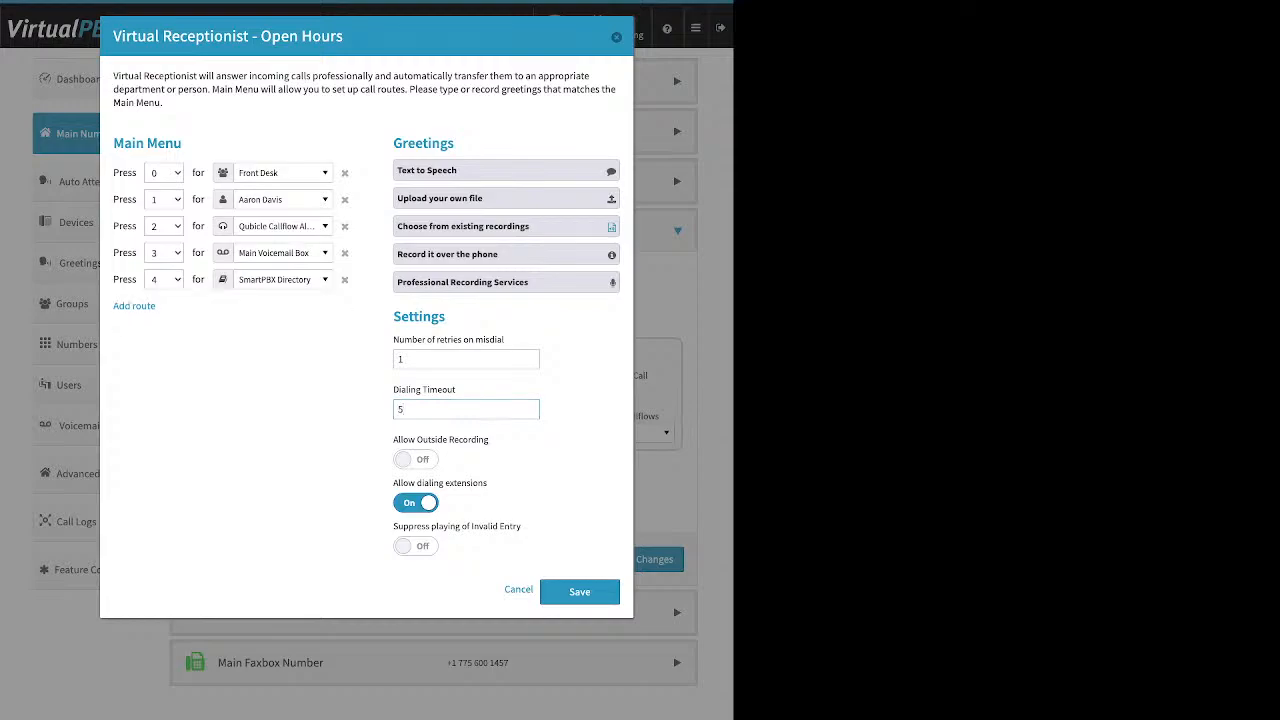
left_click(582, 410)
triple_click(440, 483)
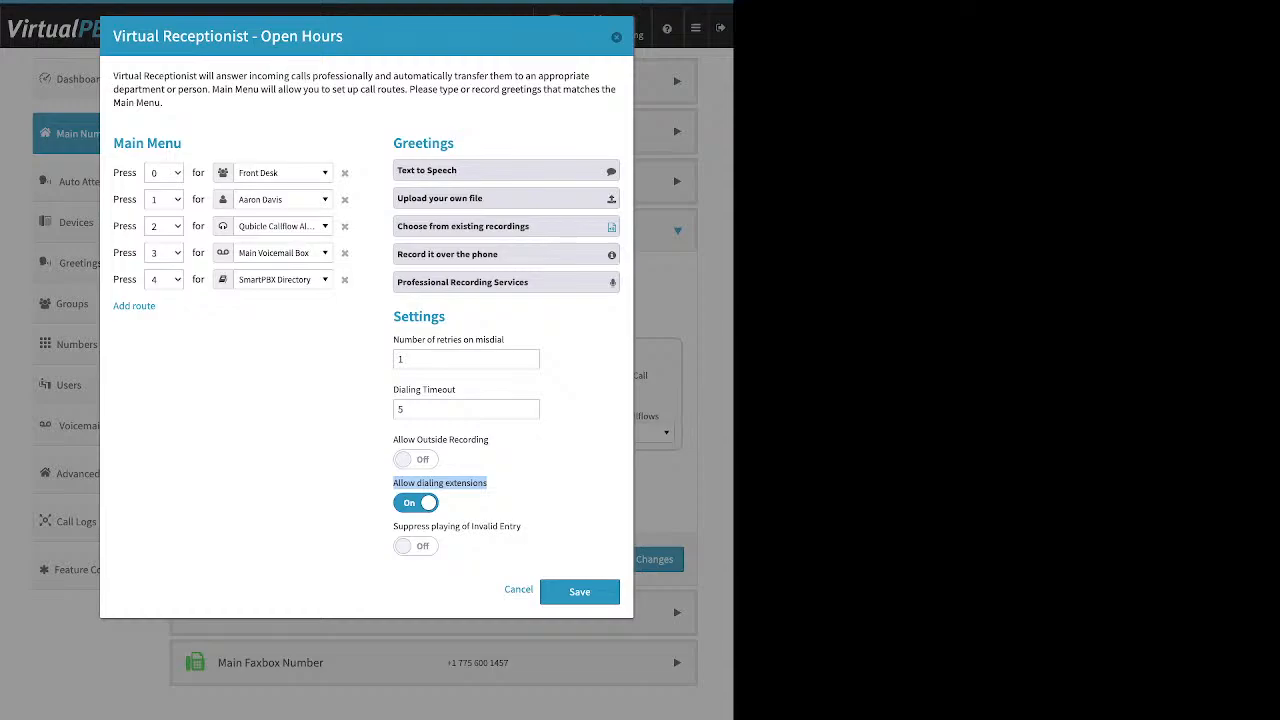
Turn on 'Suppress playing of Invalid Entry', keep extension dialing on, and save the receptionist.
left_click(416, 503)
left_click(416, 503)
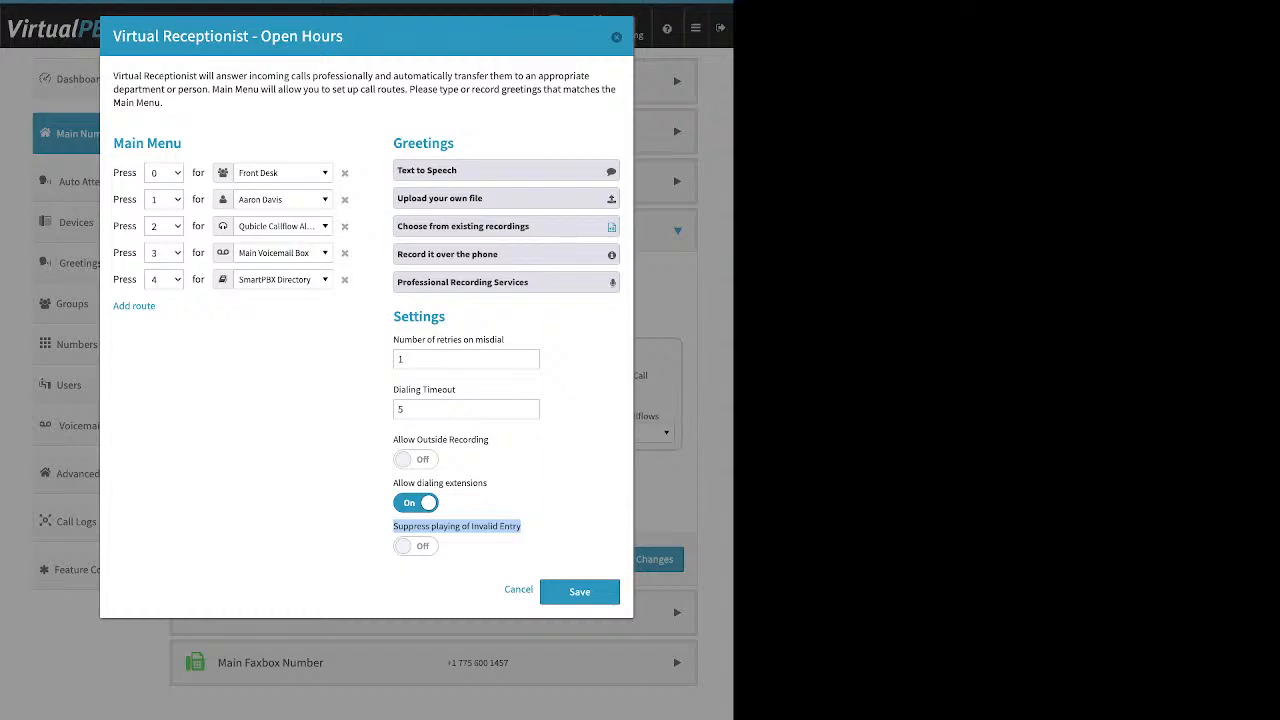
left_click(416, 546)
left_click(550, 528)
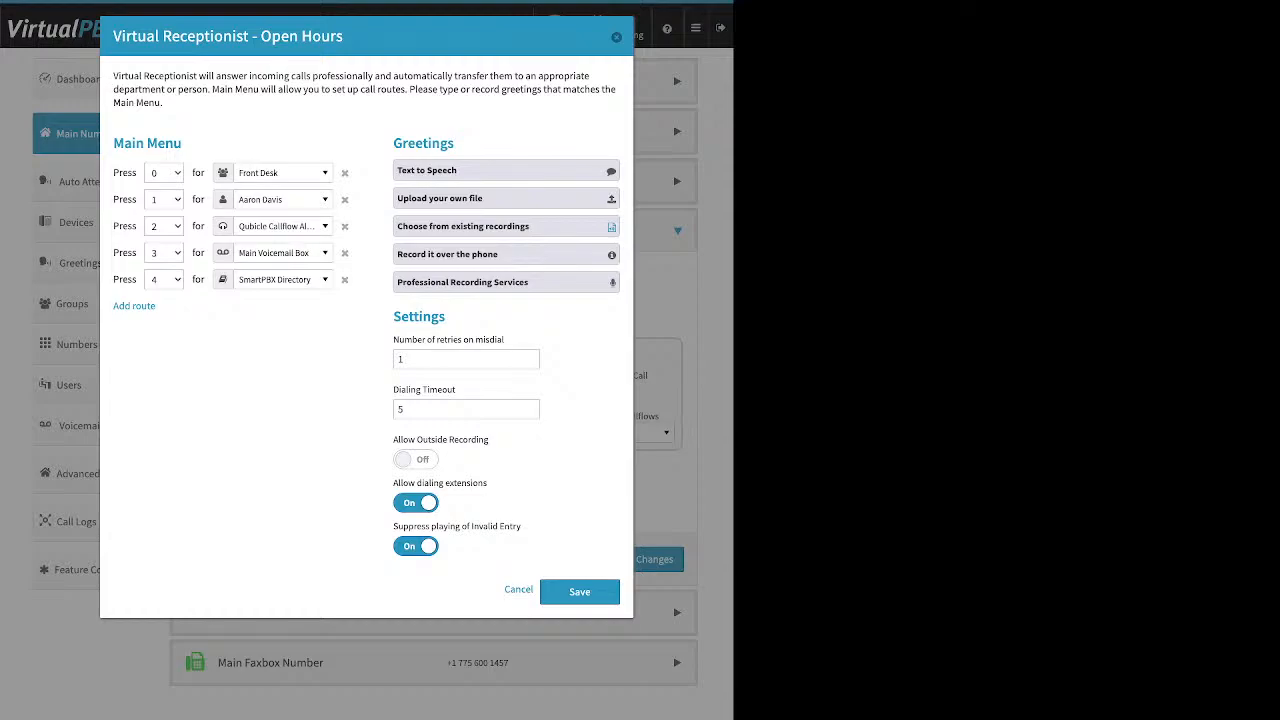
left_click(580, 592)
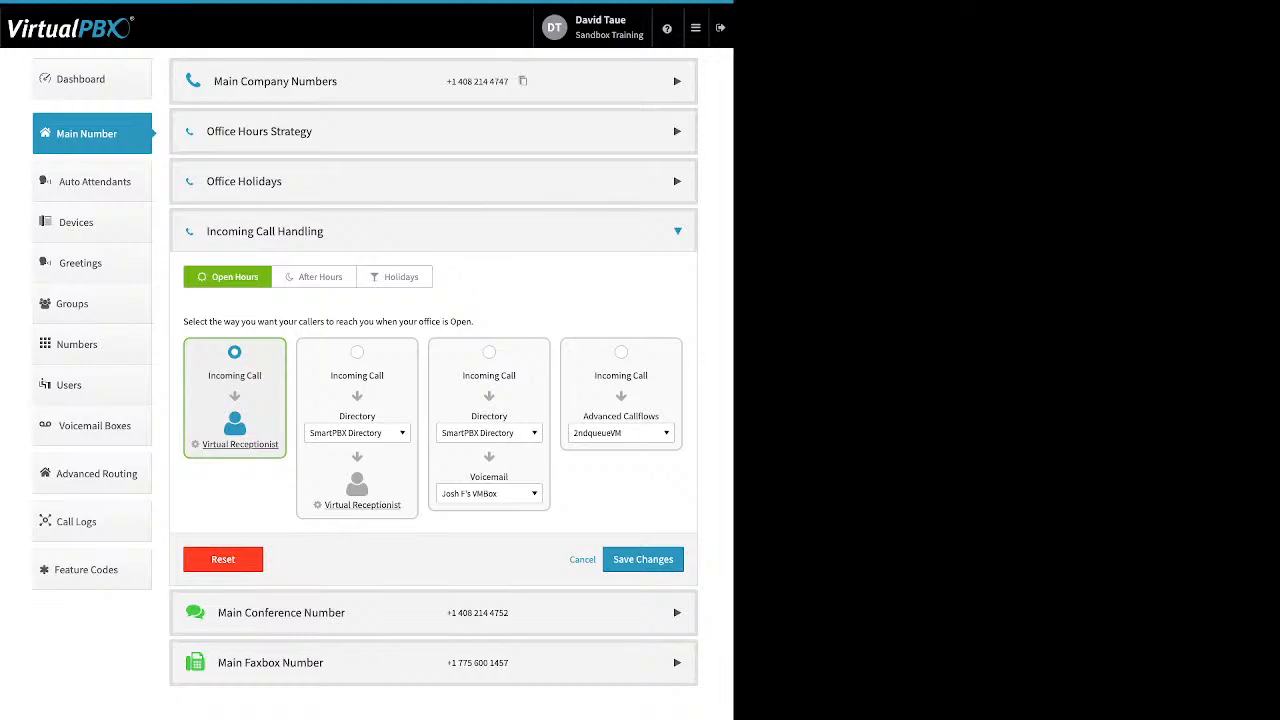
Save the Open Hours strategy, then pick Directory → Virtual Receptionist routing for After Hours.
left_click(643, 559)
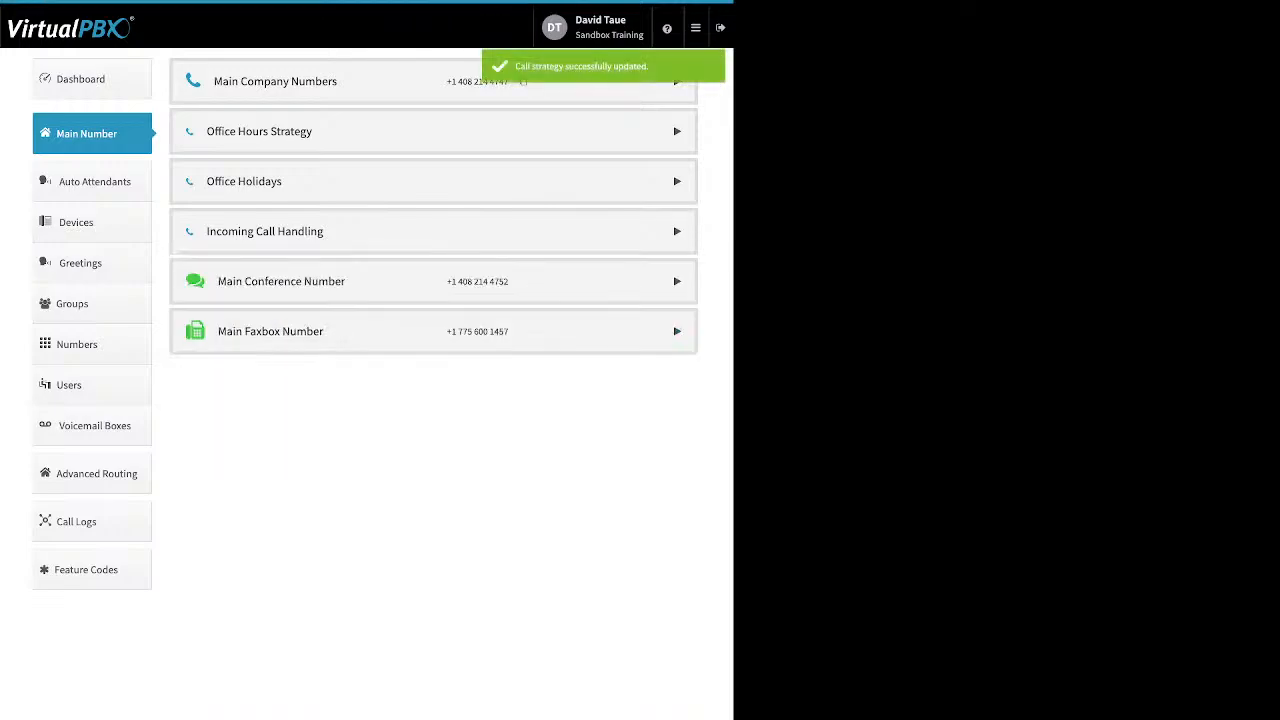
left_click(434, 231)
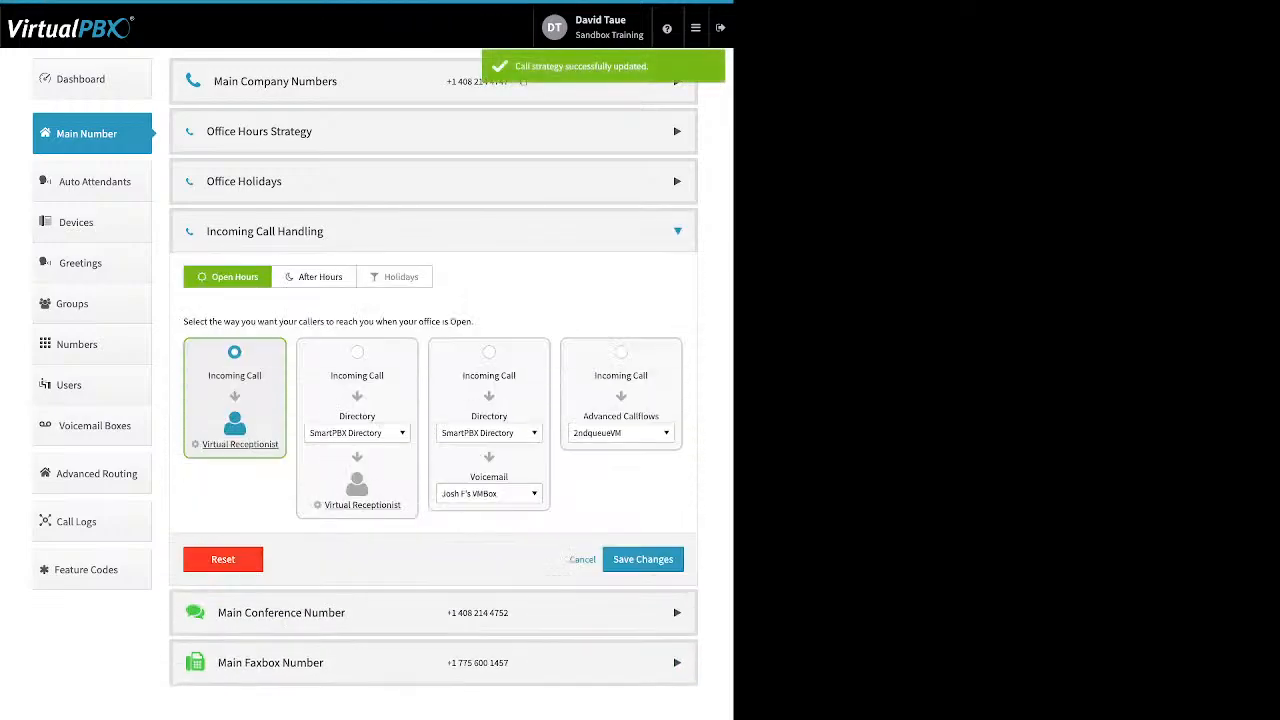
left_click(314, 277)
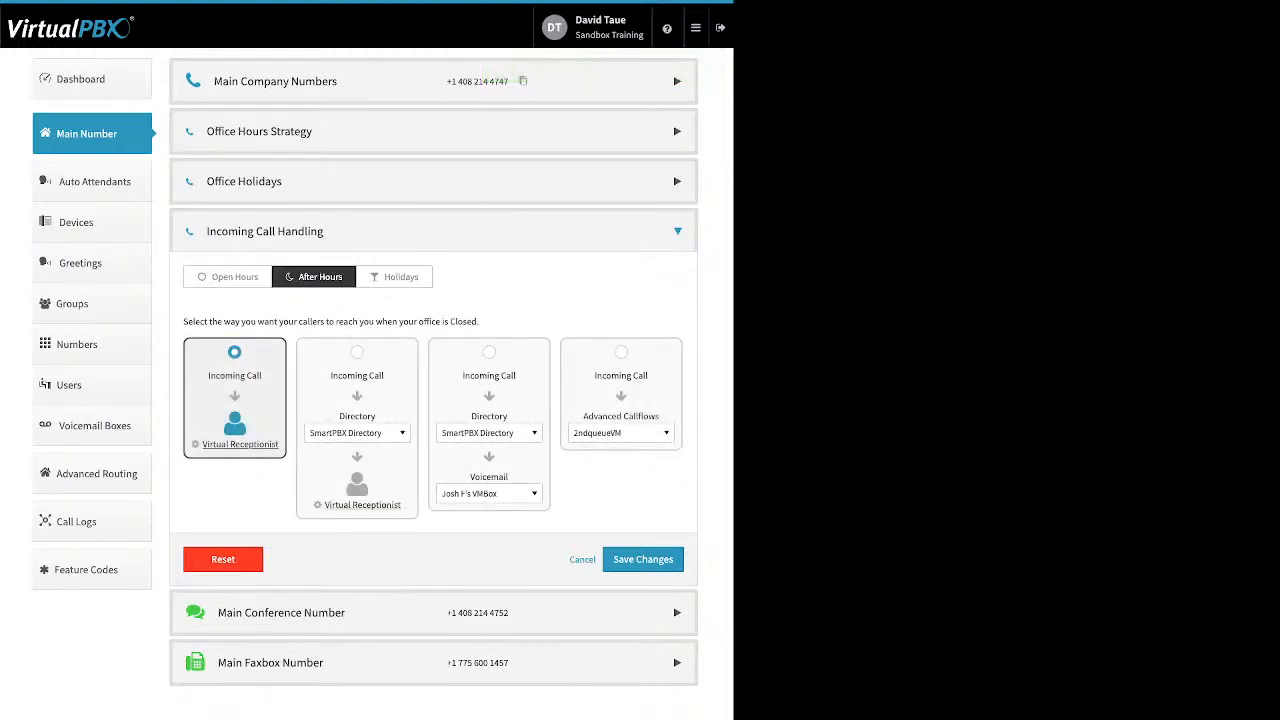
left_click(357, 352)
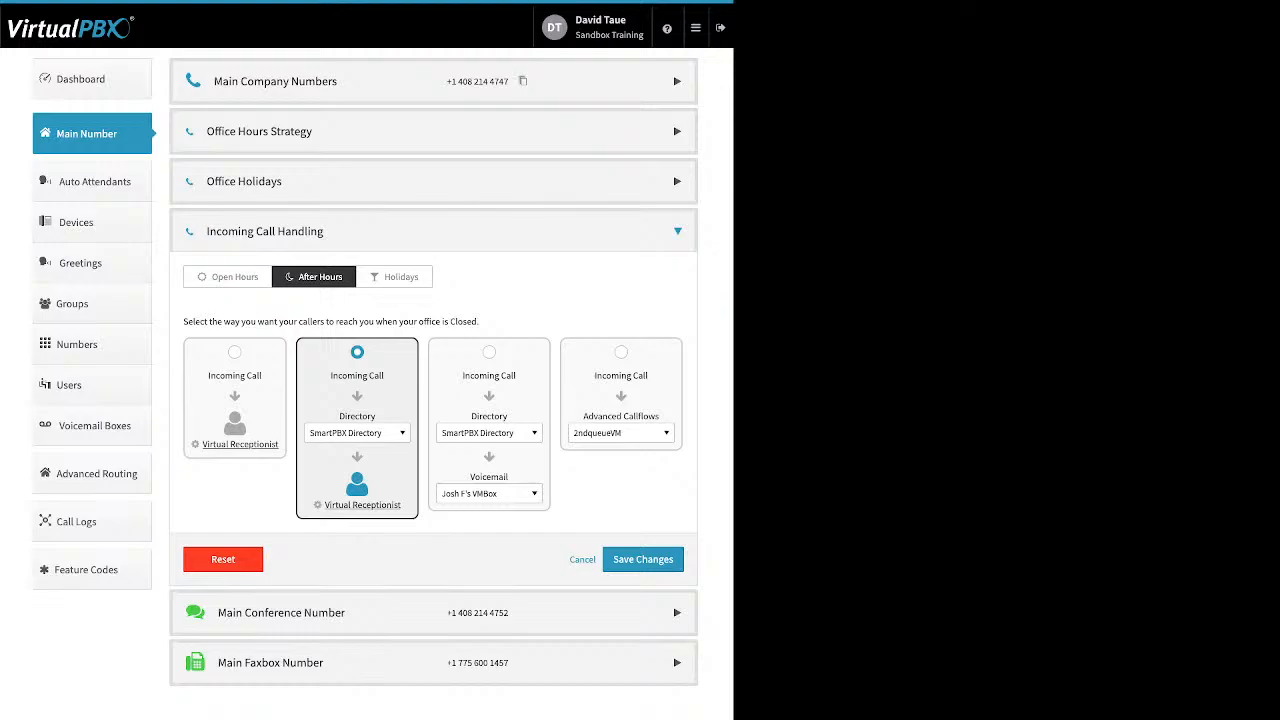
left_click(357, 433)
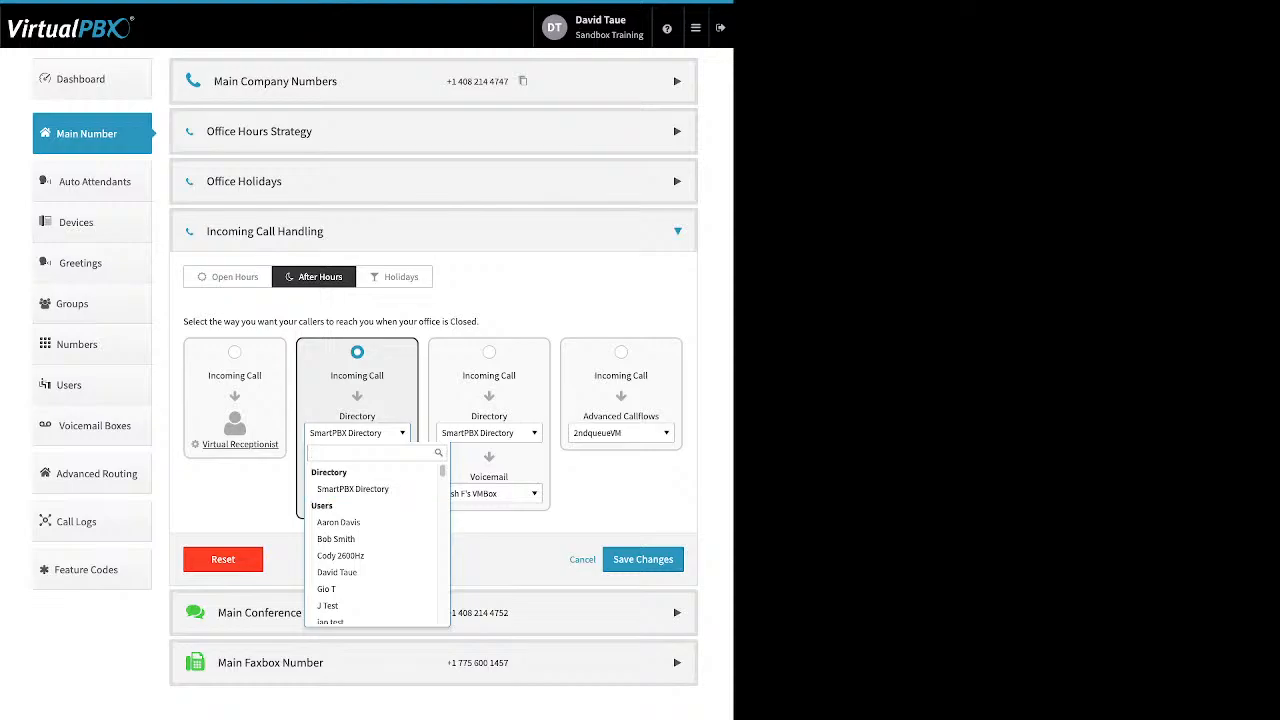
Browse the after-hours directory destinations, leaving SmartPBX Directory selected.
scroll(370, 515, "down", 3)
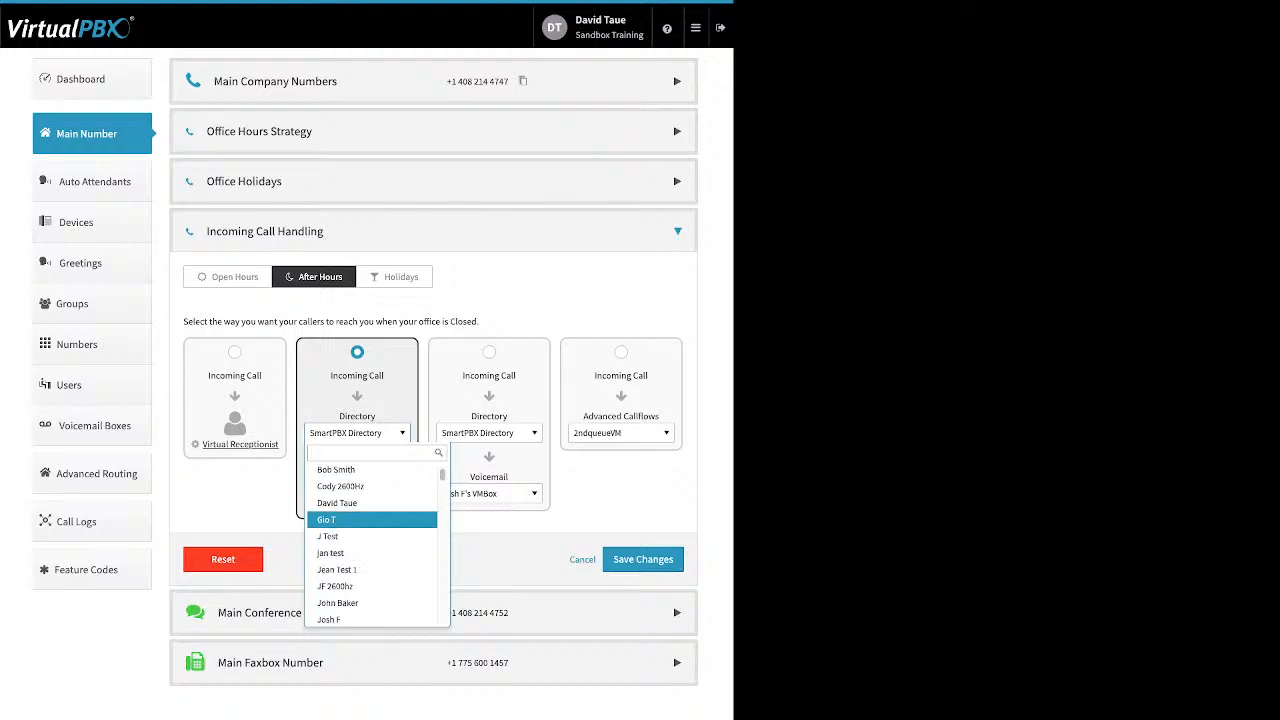
scroll(370, 512, "down", 5)
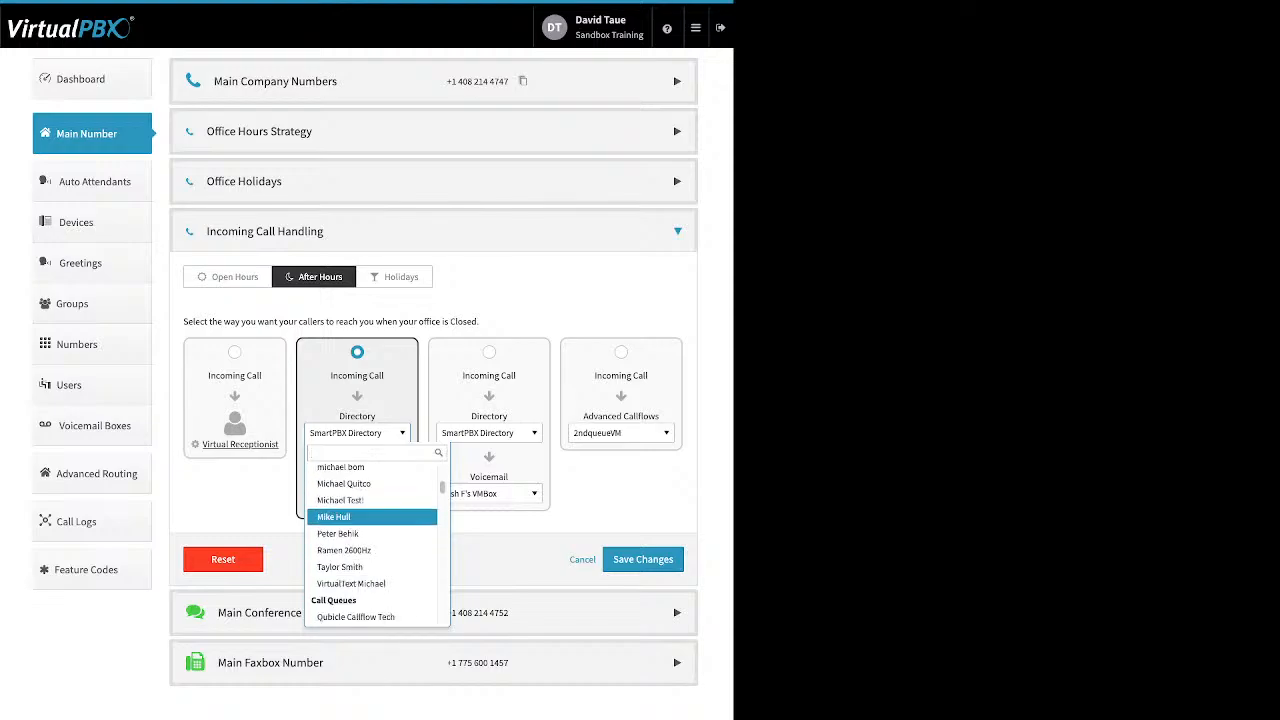
scroll(370, 512, "down", 3)
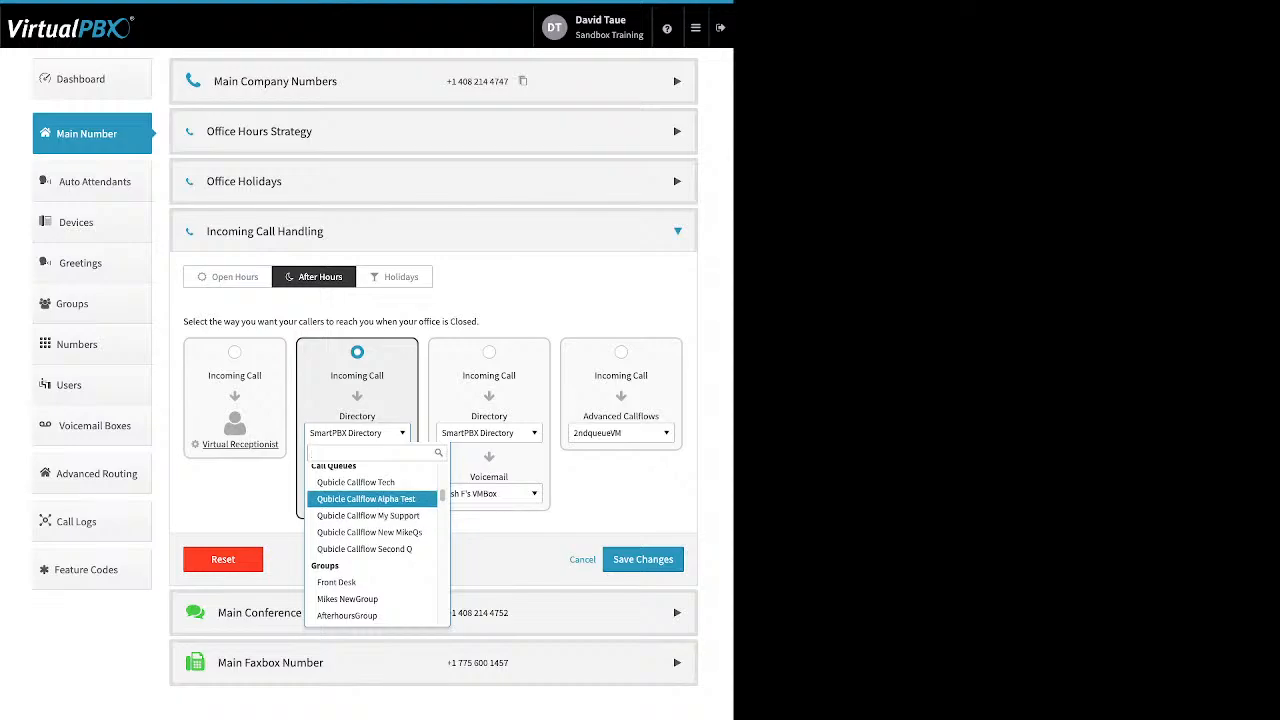
scroll(370, 530, "down", 2)
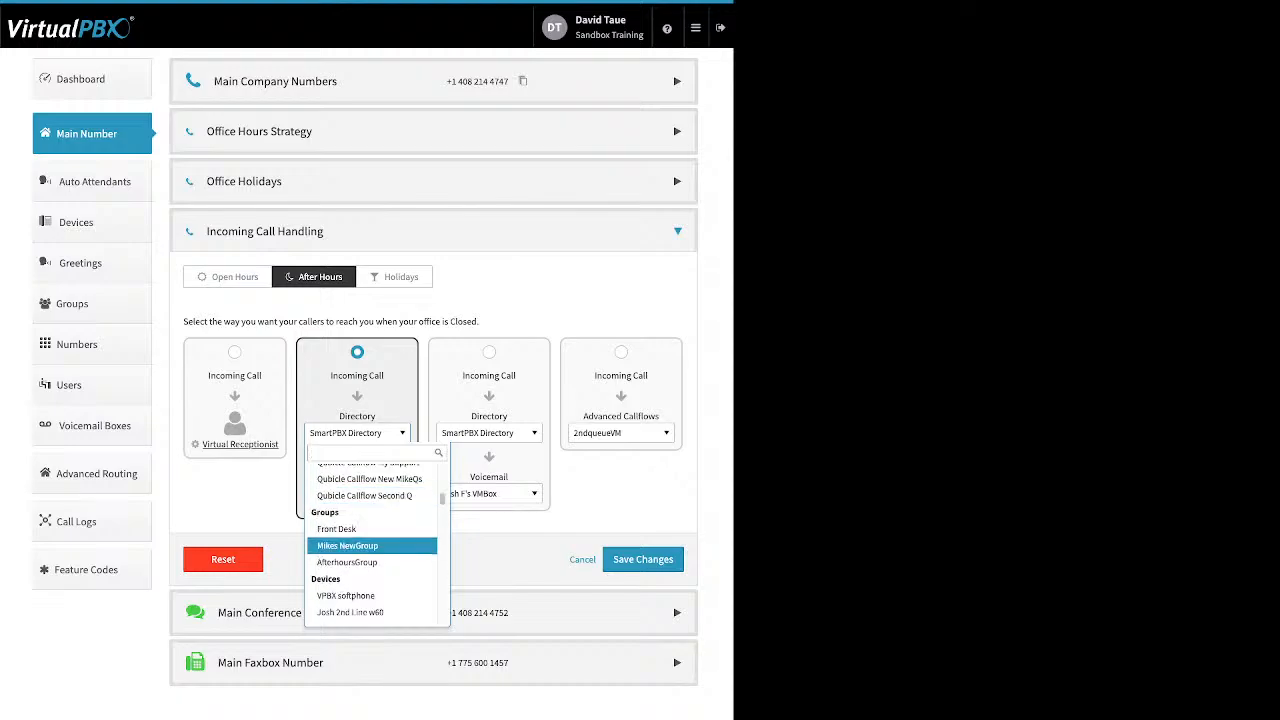
scroll(372, 538, "down", 4)
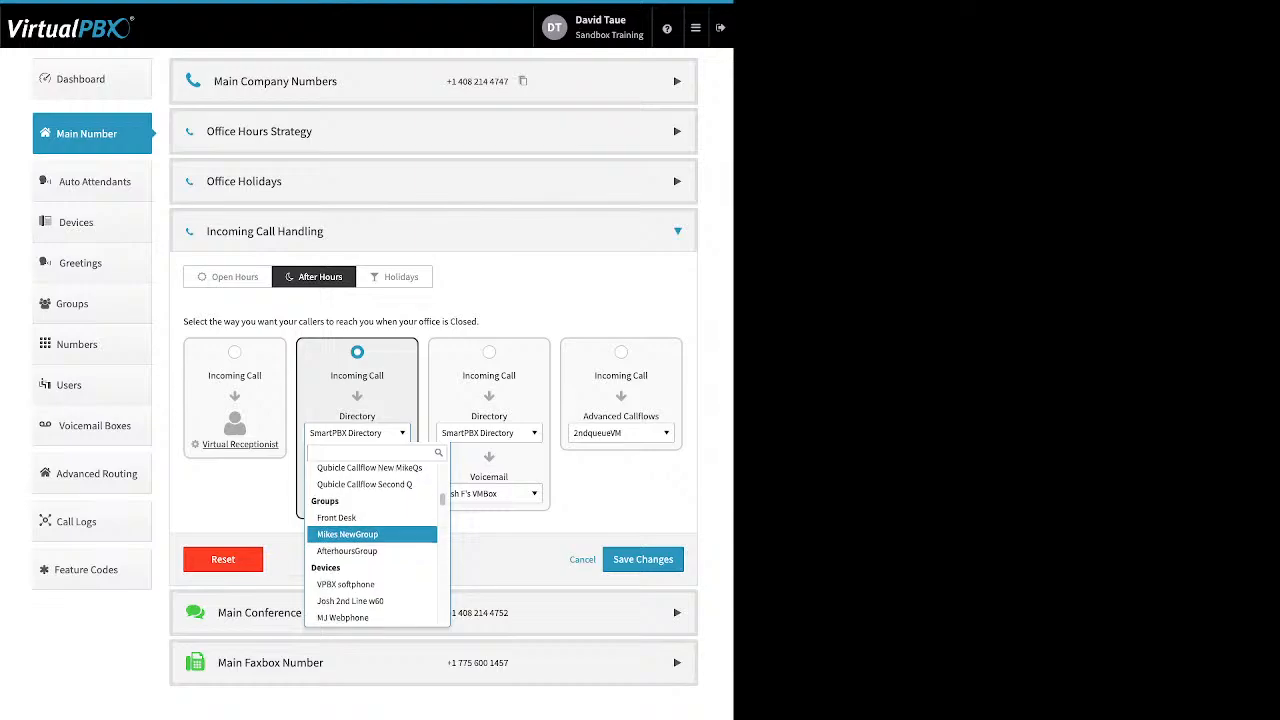
scroll(372, 540, "down", 8)
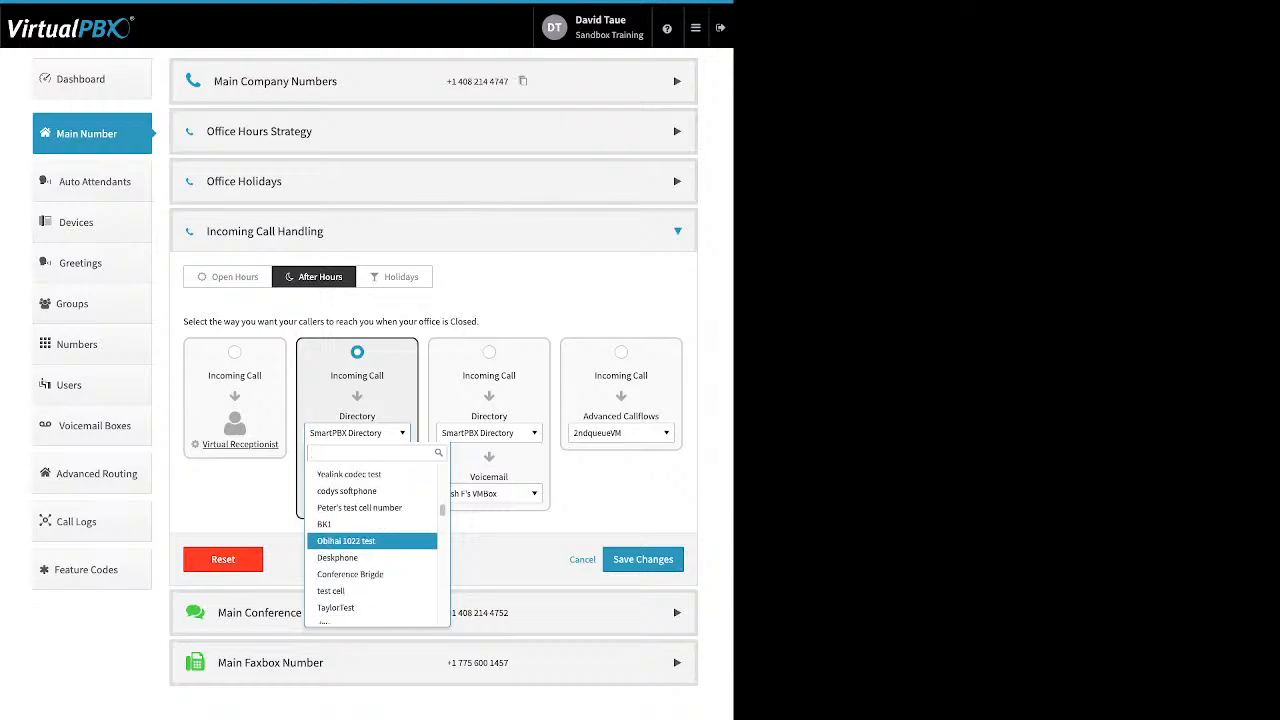
scroll(372, 540, "down", 5)
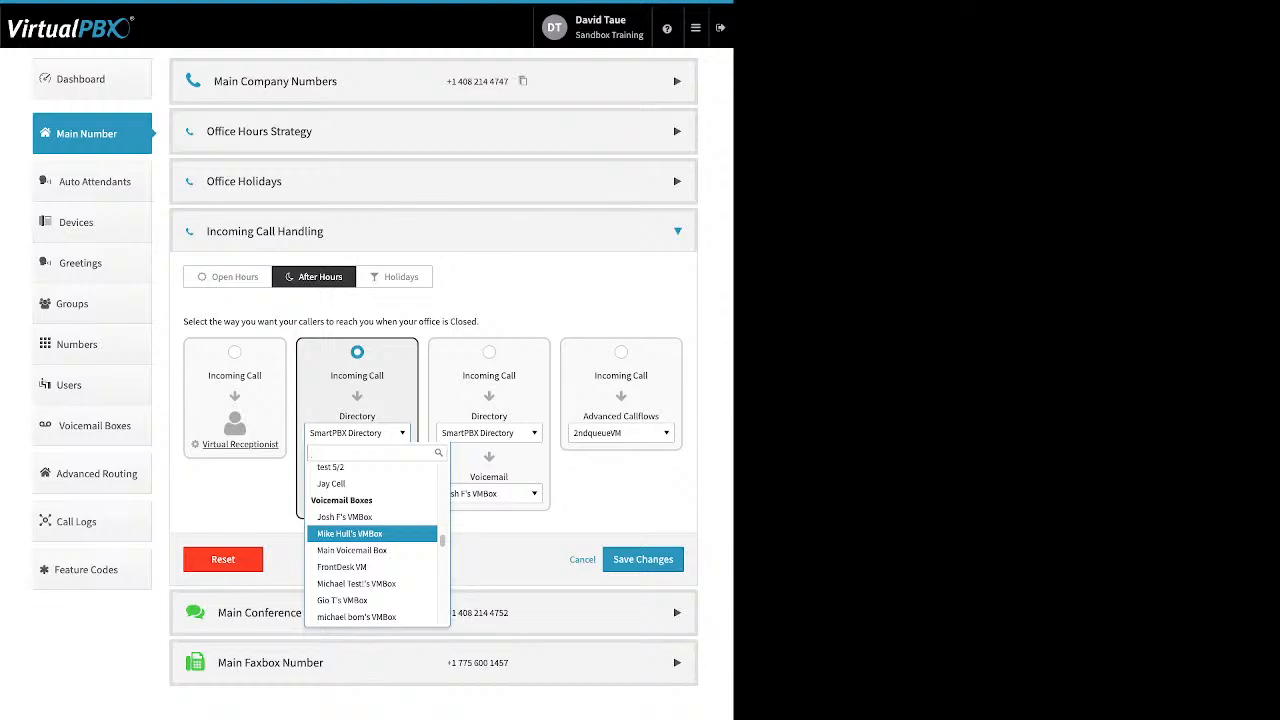
scroll(372, 540, "down", 10)
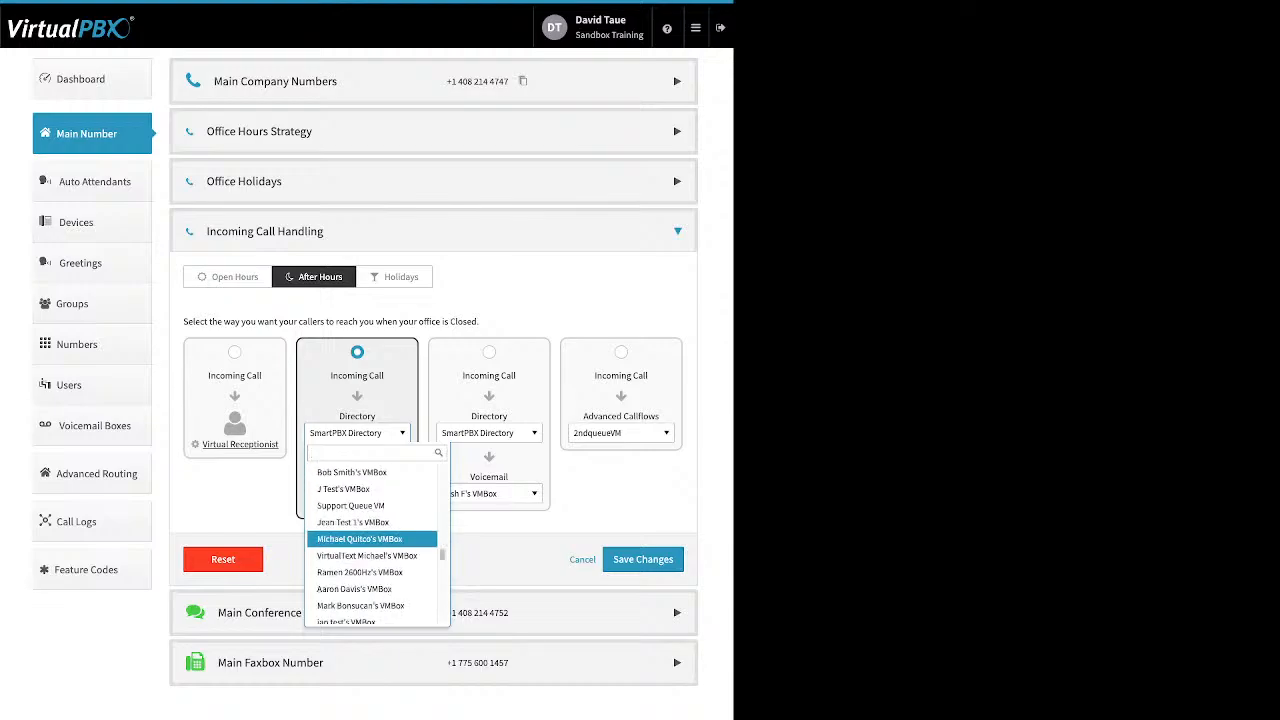
scroll(372, 540, "down", 5)
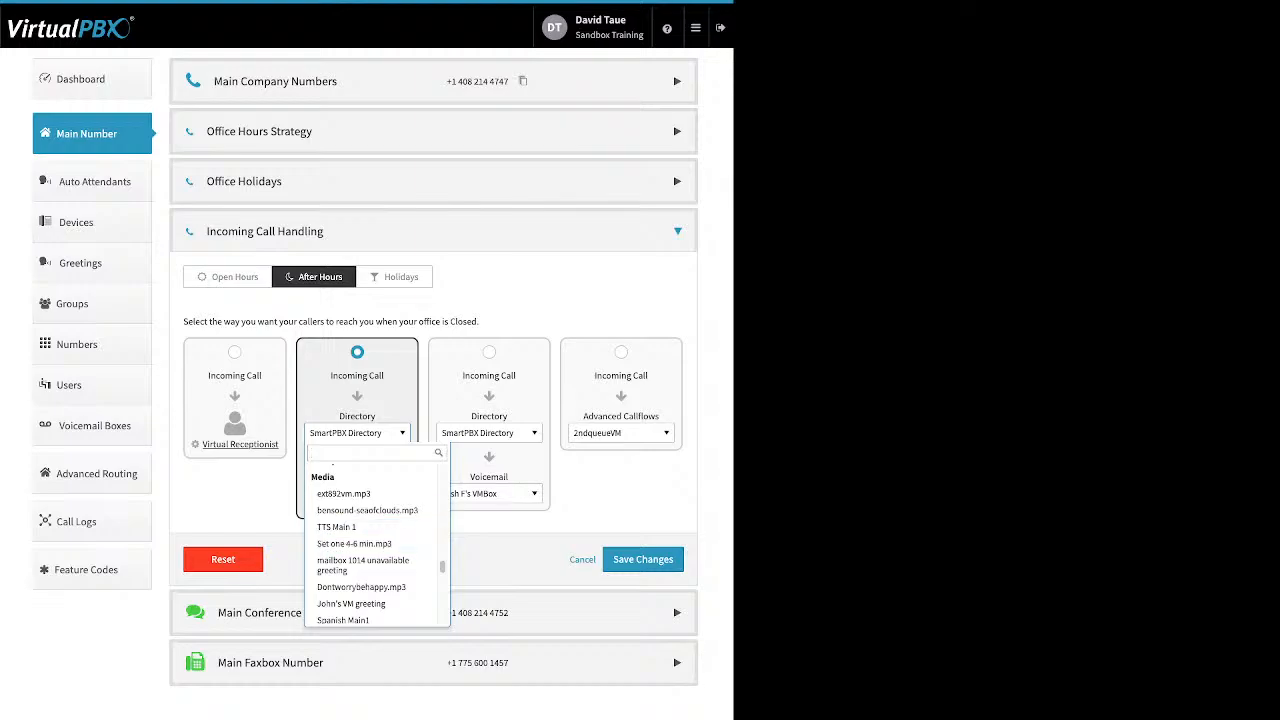
key("Escape")
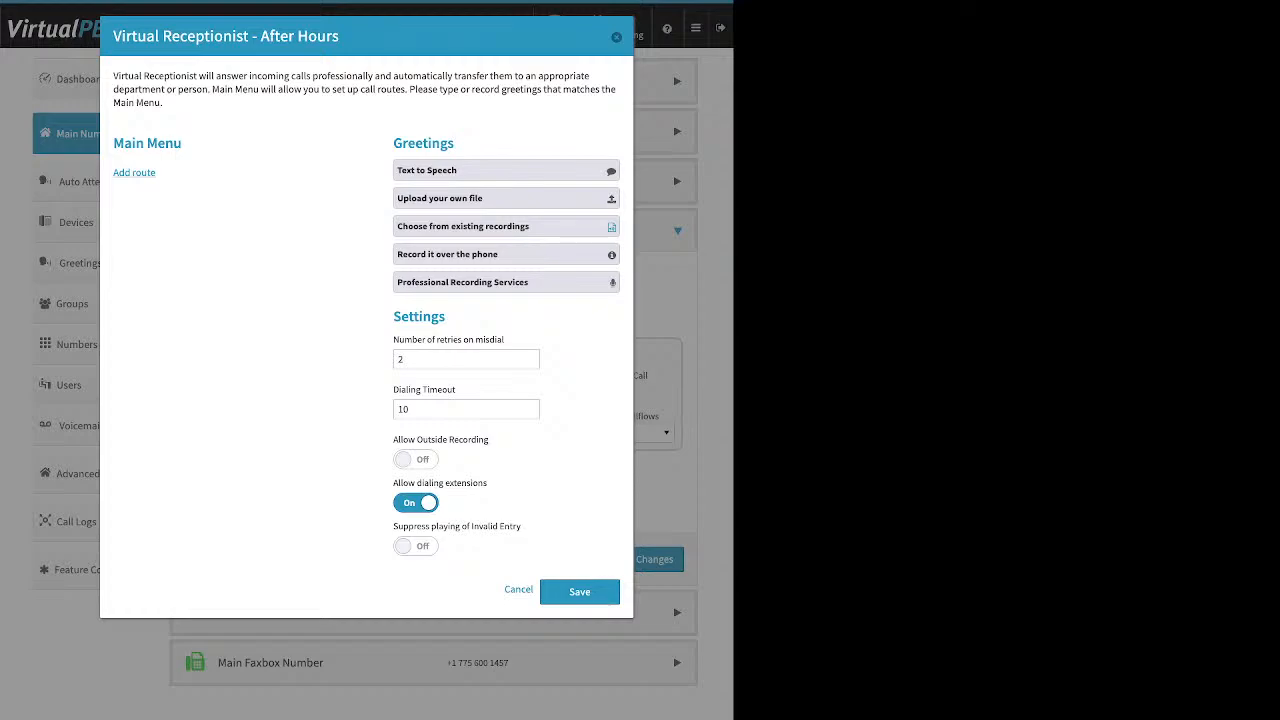
Add a route to SmartPBX Directory in the receptionist, then save it and the after-hours strategy.
left_click(134, 173)
left_click(580, 591)
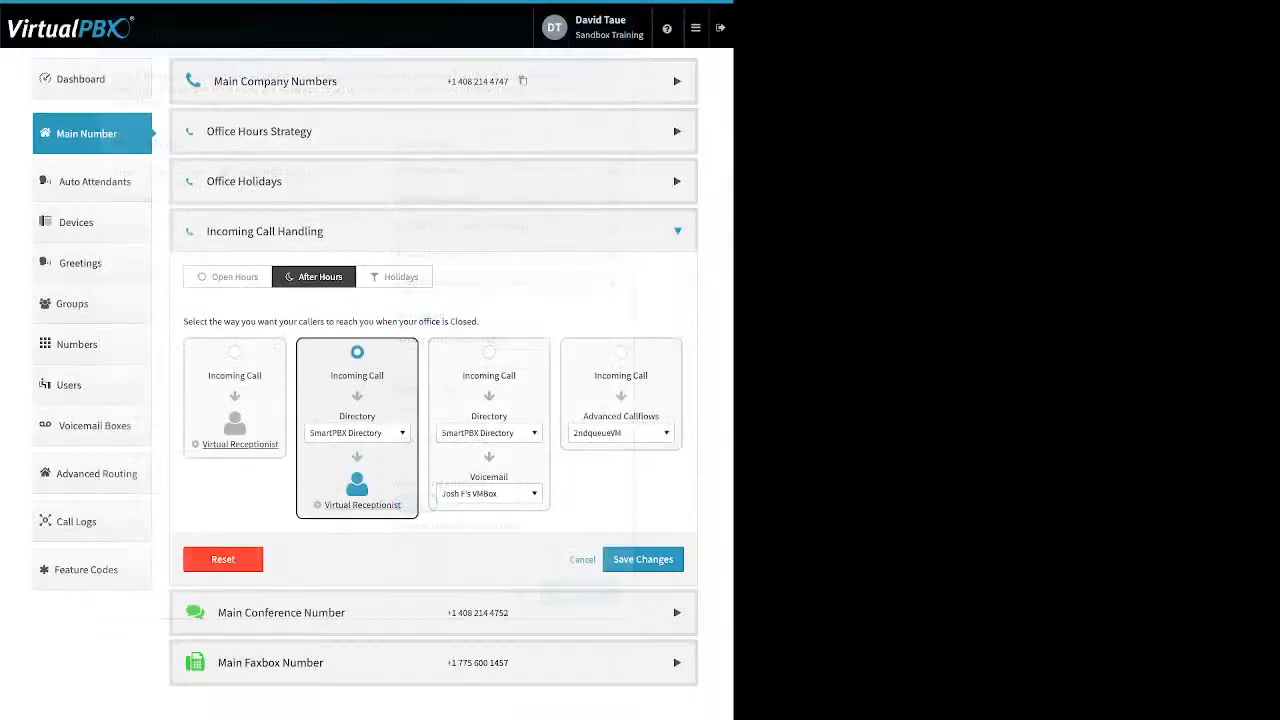
left_click(643, 559)
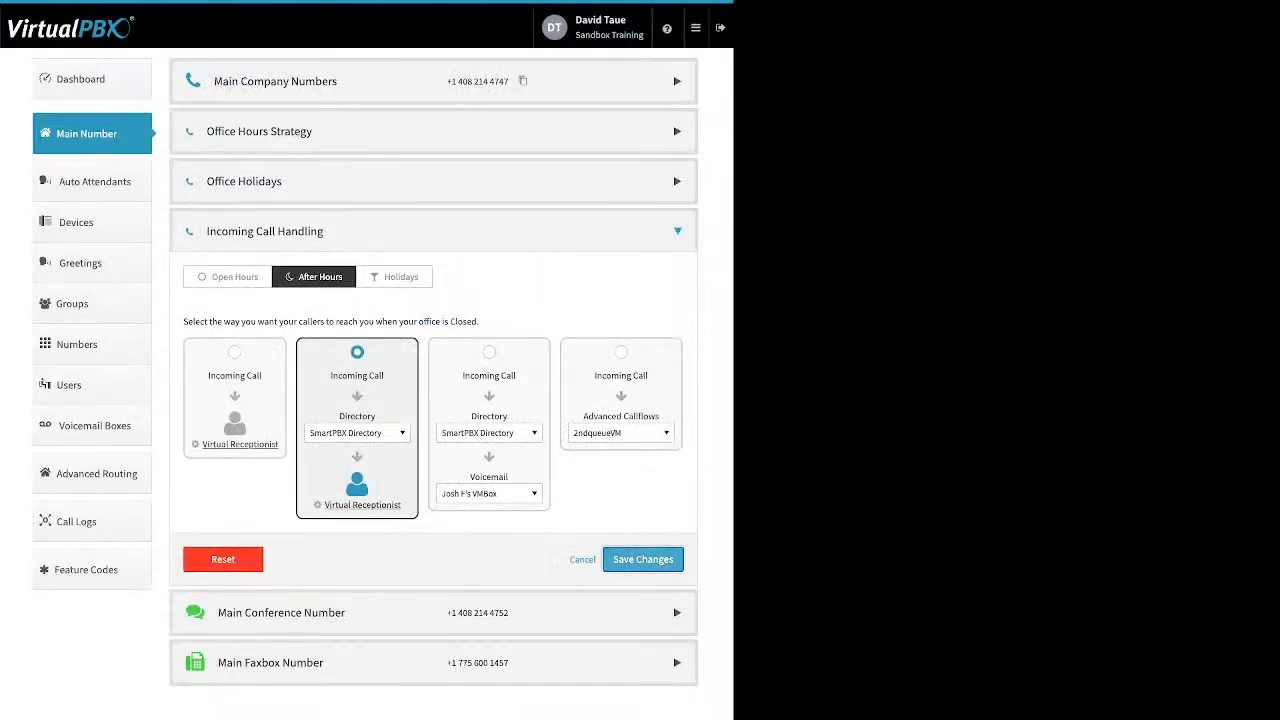
On the Open Hours tab, choose the second routing option and set its first destination to Front Desk.
left_click(265, 231)
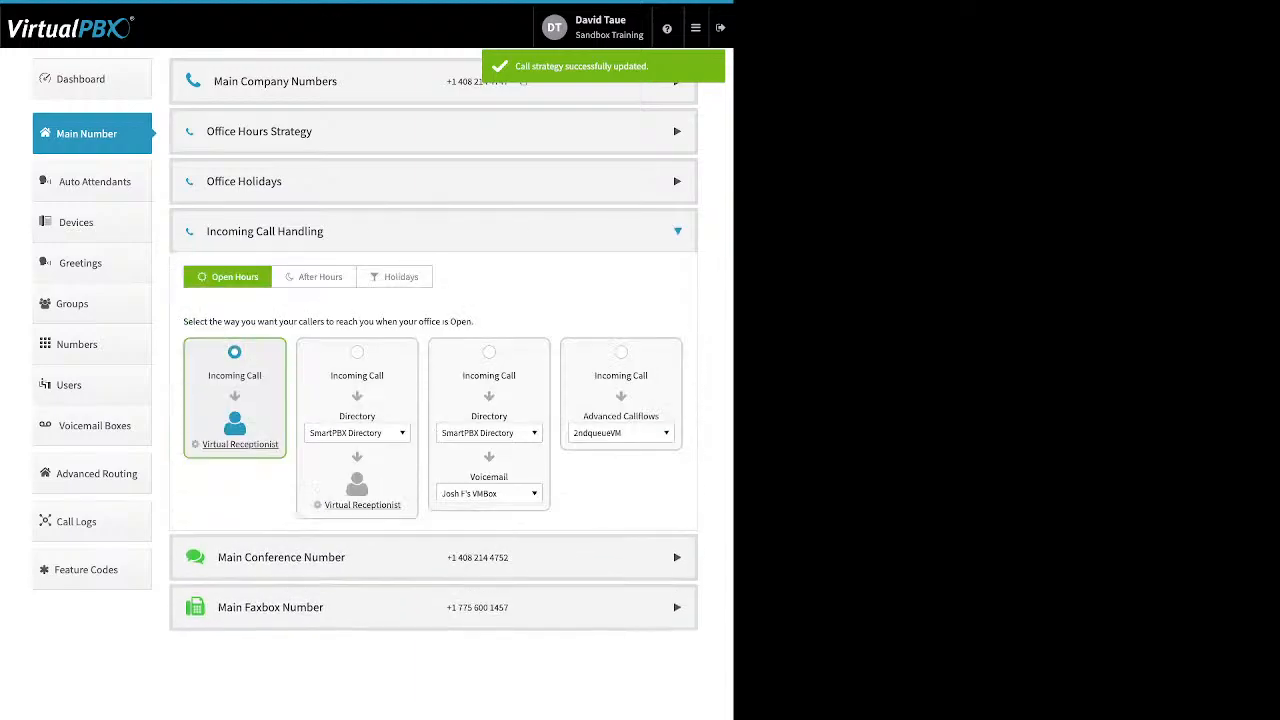
left_click(314, 277)
left_click(228, 277)
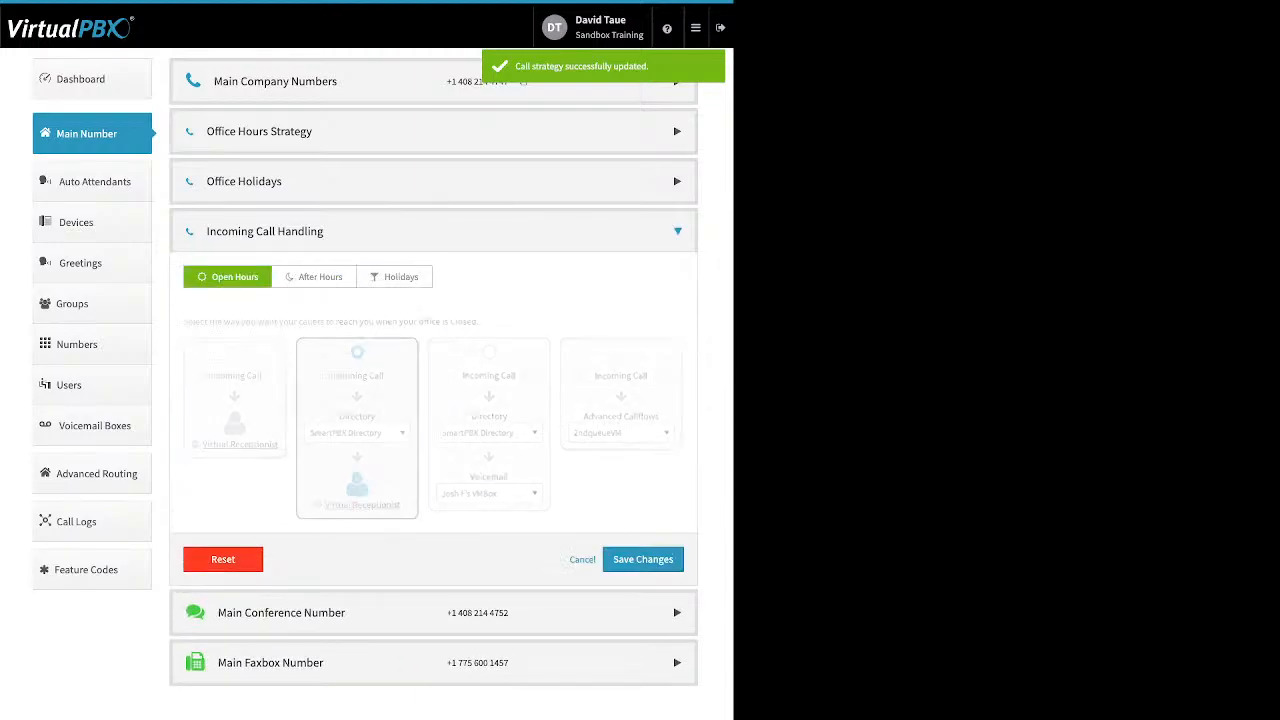
left_click(357, 352)
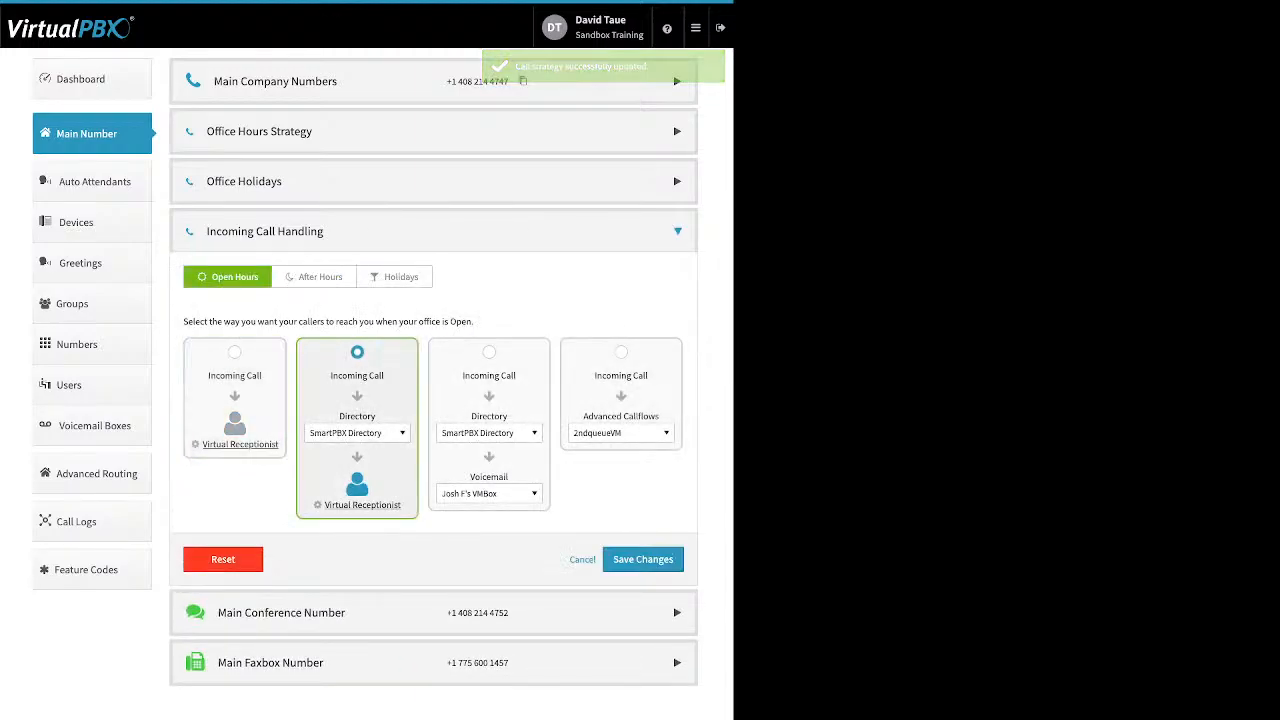
left_click(357, 433)
scroll(362, 502, "down", 3)
scroll(372, 520, "down", 6)
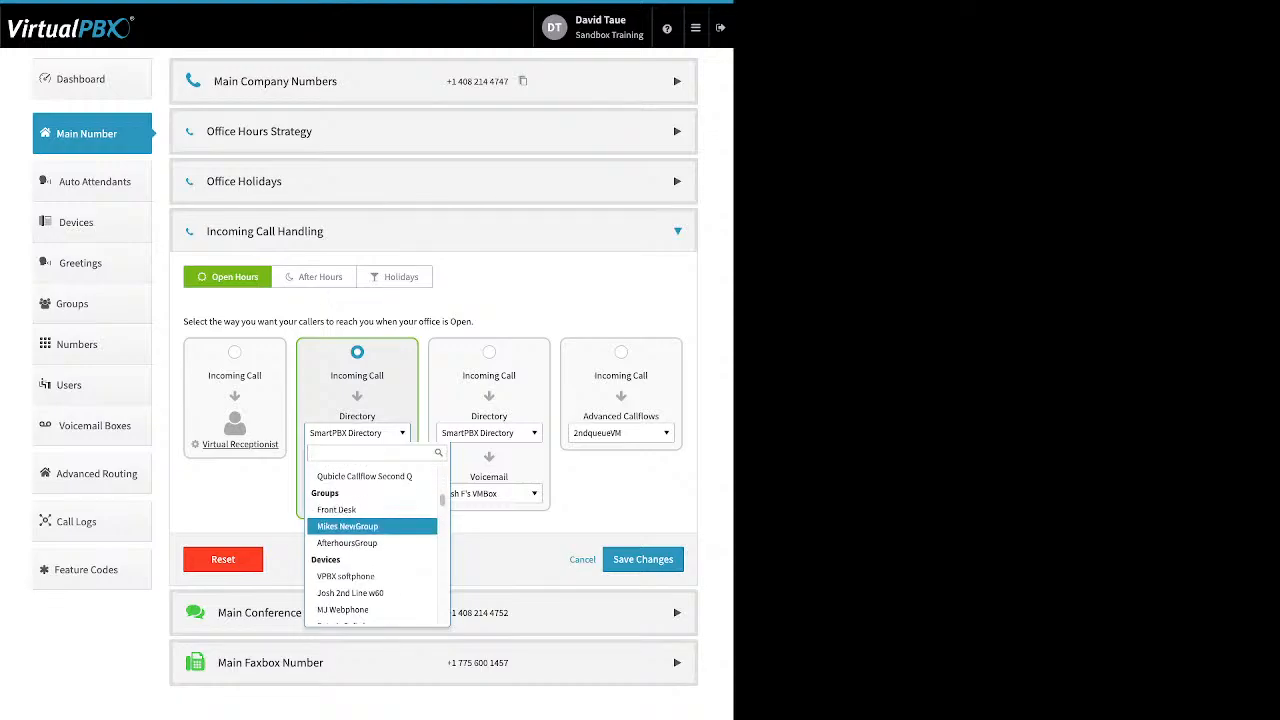
left_click(336, 509)
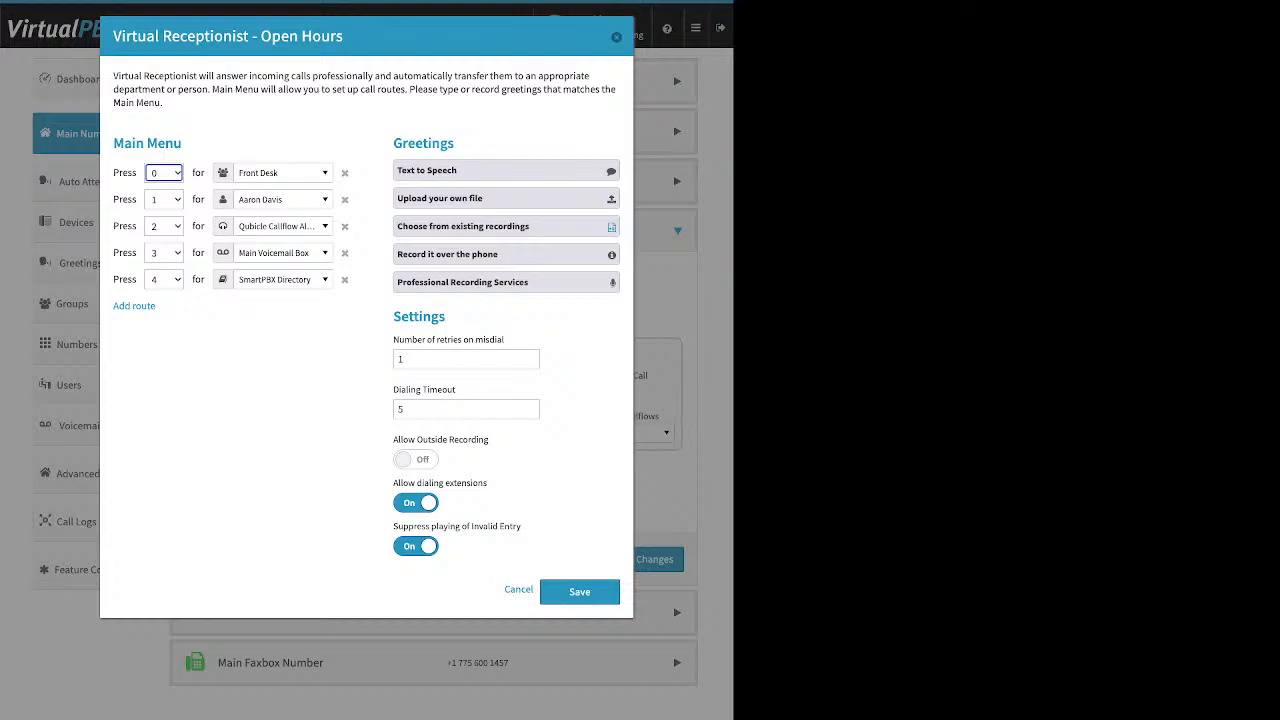
key("Escape")
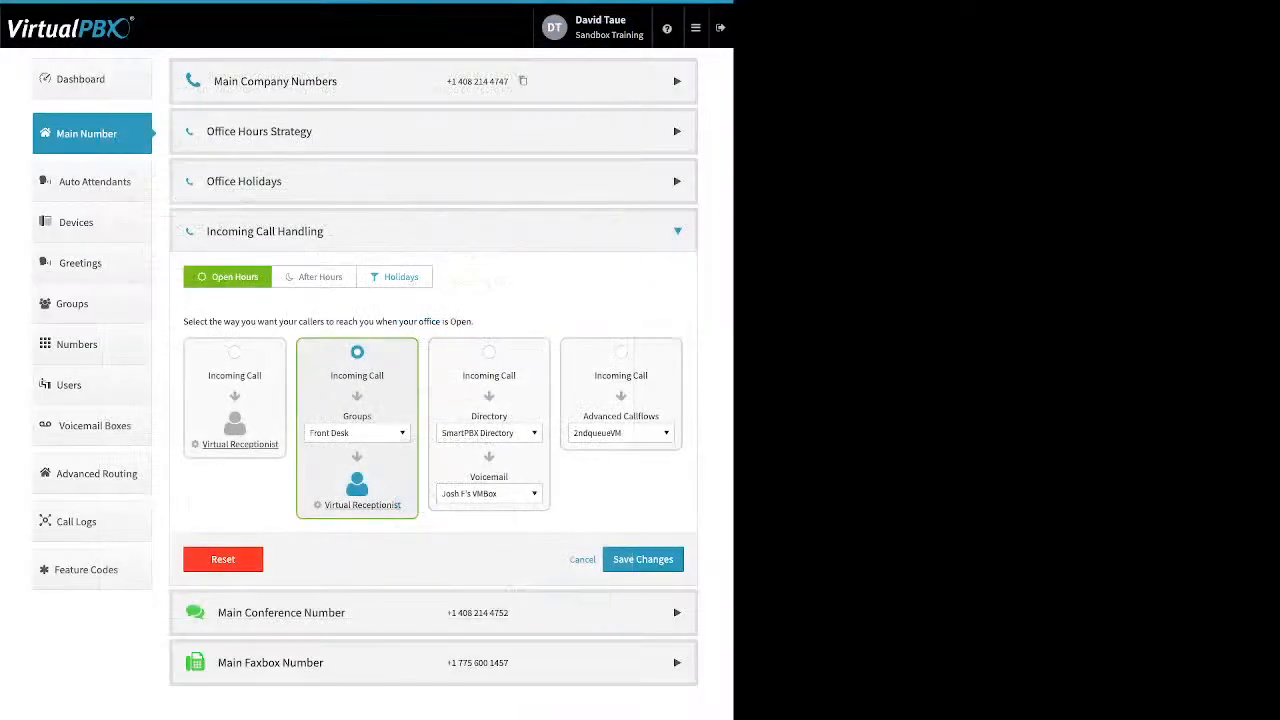
Select the Directory → Voicemail option and browse its destinations, keeping SmartPBX Directory.
left_click(489, 352)
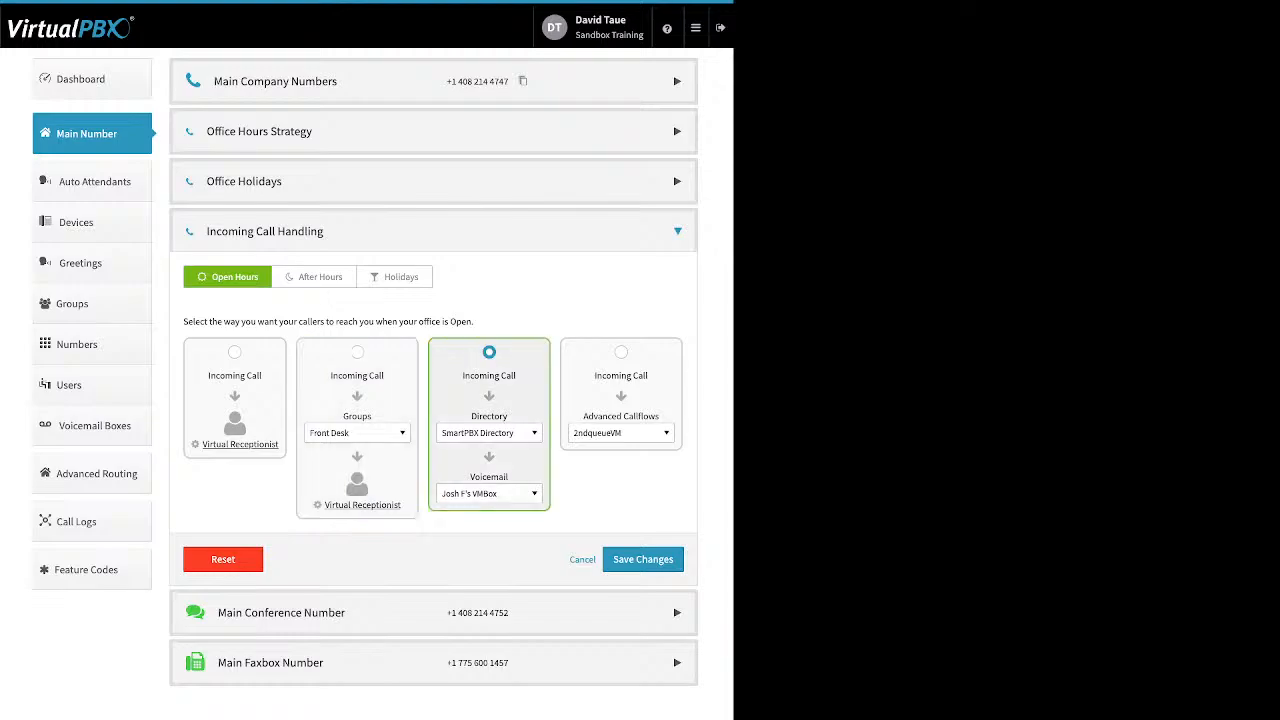
left_click(489, 433)
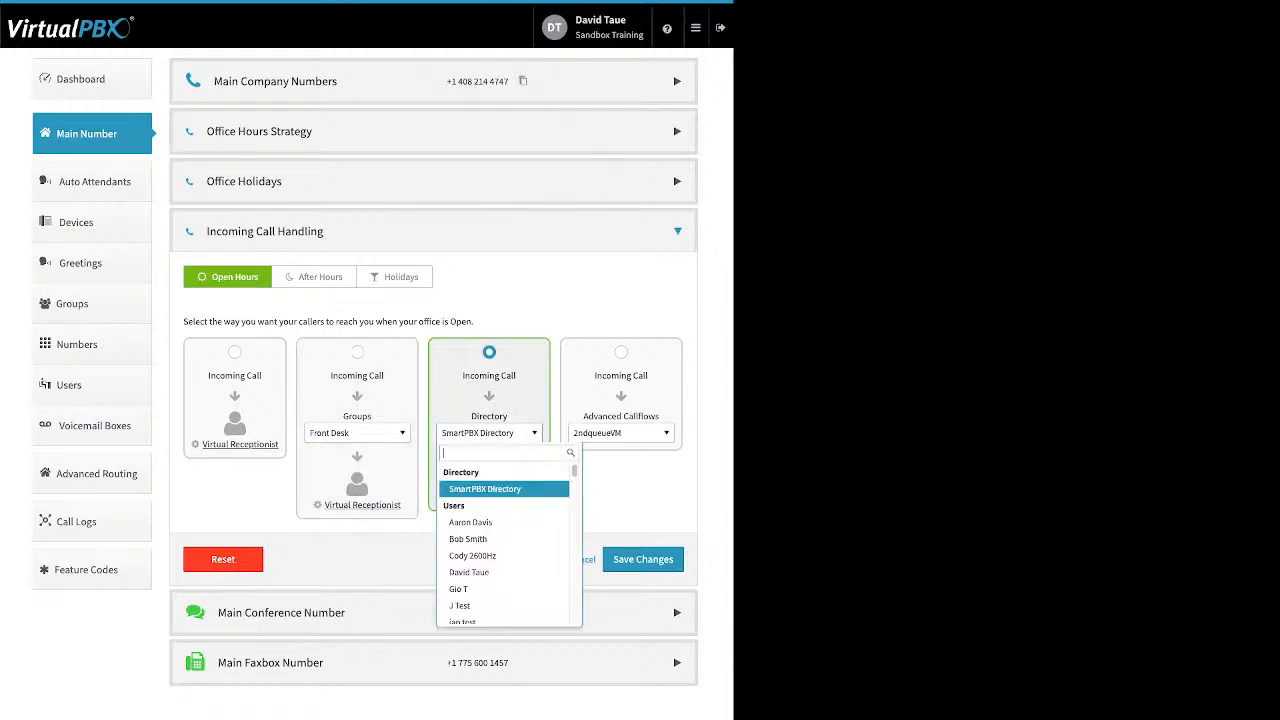
key("Down")
key("Down")
key("Down")
key("Down")
key("Down")
key("Down")
key("Down")
key("Down")
key("Down")
key("Down")
key("Down")
key("Down")
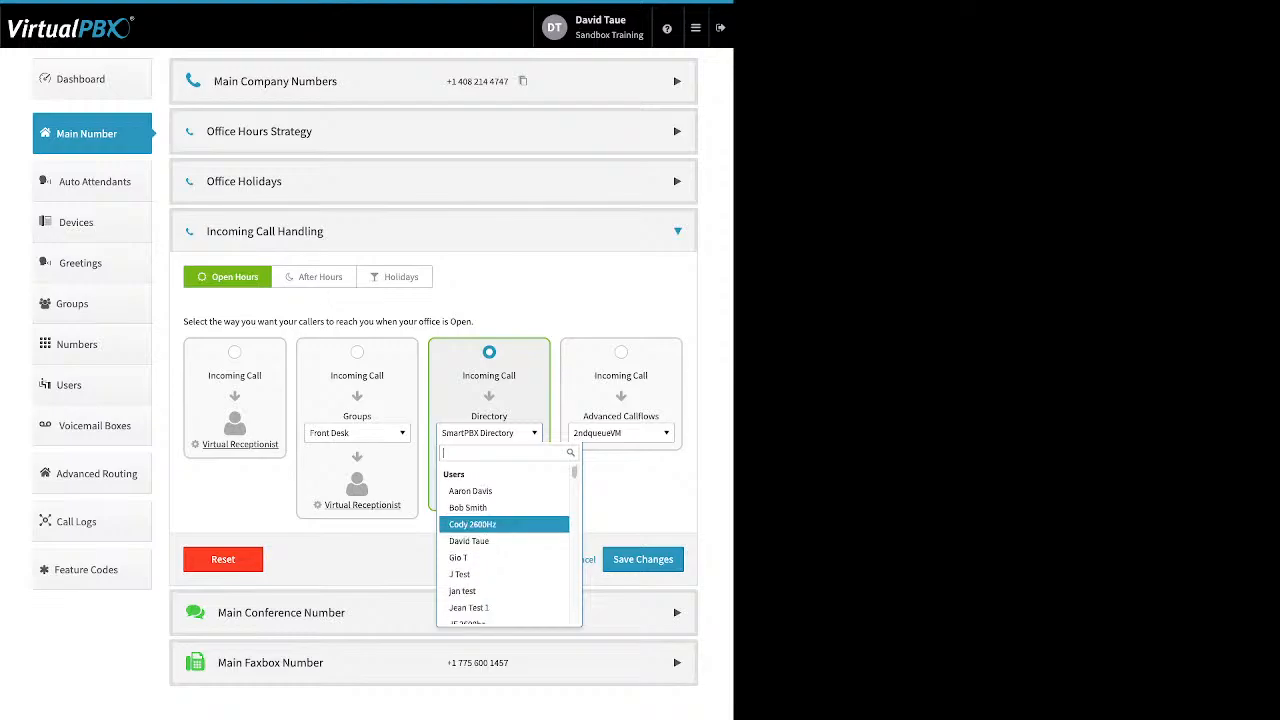
key("Down")
key("Down")
key("Down")
key("Down")
key("Down")
key("Down")
key("Down")
key("Down")
key("Down")
key("Down")
key("Down")
key("Down")
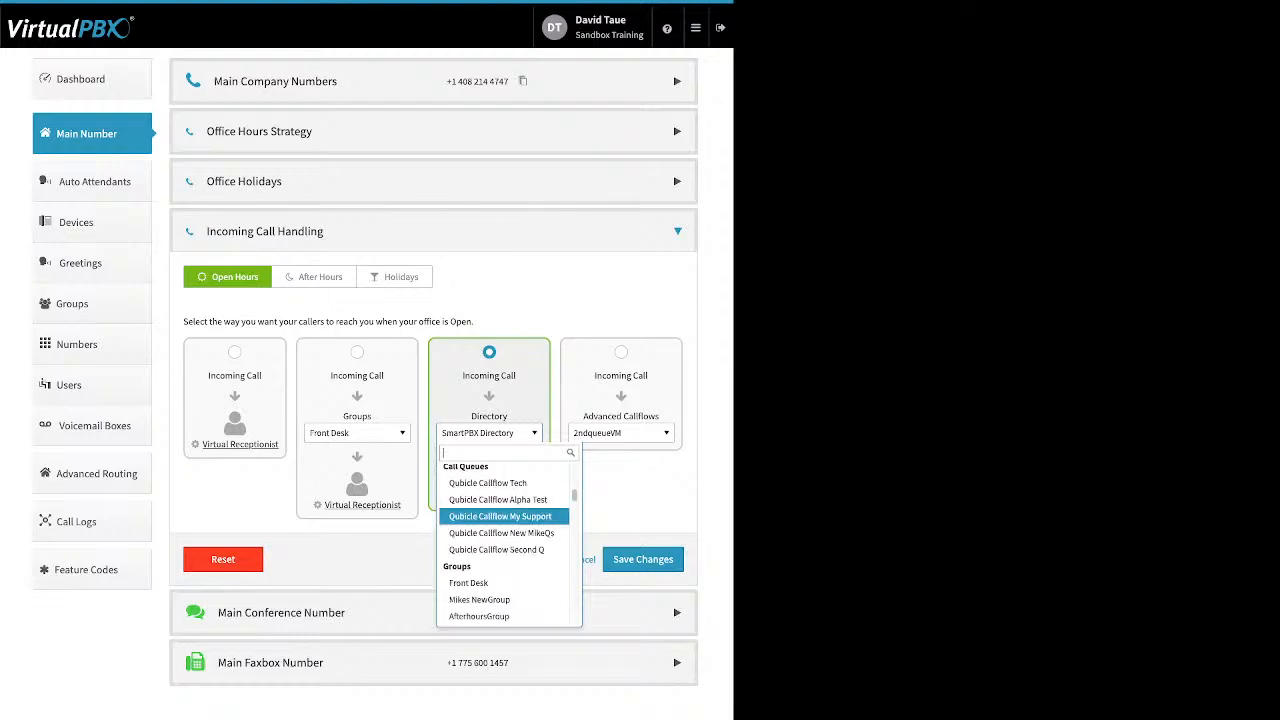
key("Down")
key("Down")
key("Down")
key("Down")
key("Down")
key("Down")
key("Down")
key("Down")
key("Down")
key("Down")
key("Down")
key("Down")
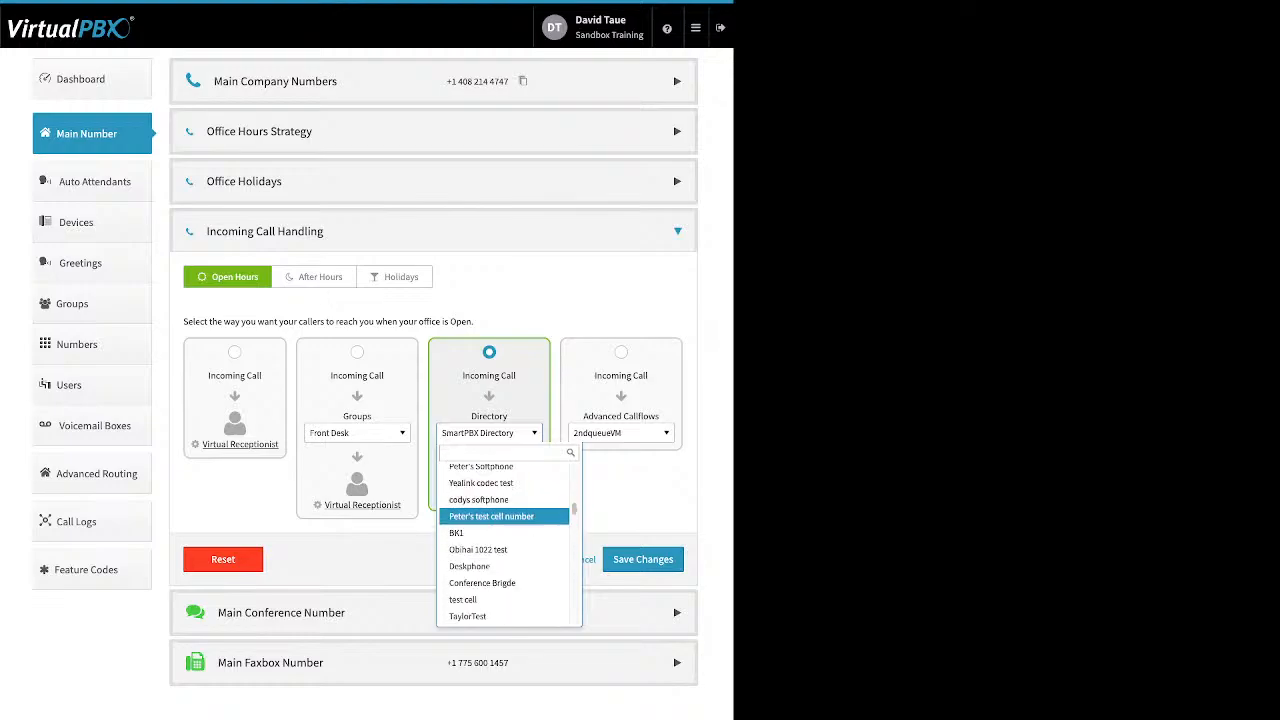
key("Up")
key("Up")
key("Up")
key("Down")
key("Down")
key("Down")
key("Down")
key("Down")
key("Down")
key("Down")
key("Down")
key("Down")
key("Down")
key("Down")
key("Down")
key("Down")
key("Down")
key("Down")
key("Down")
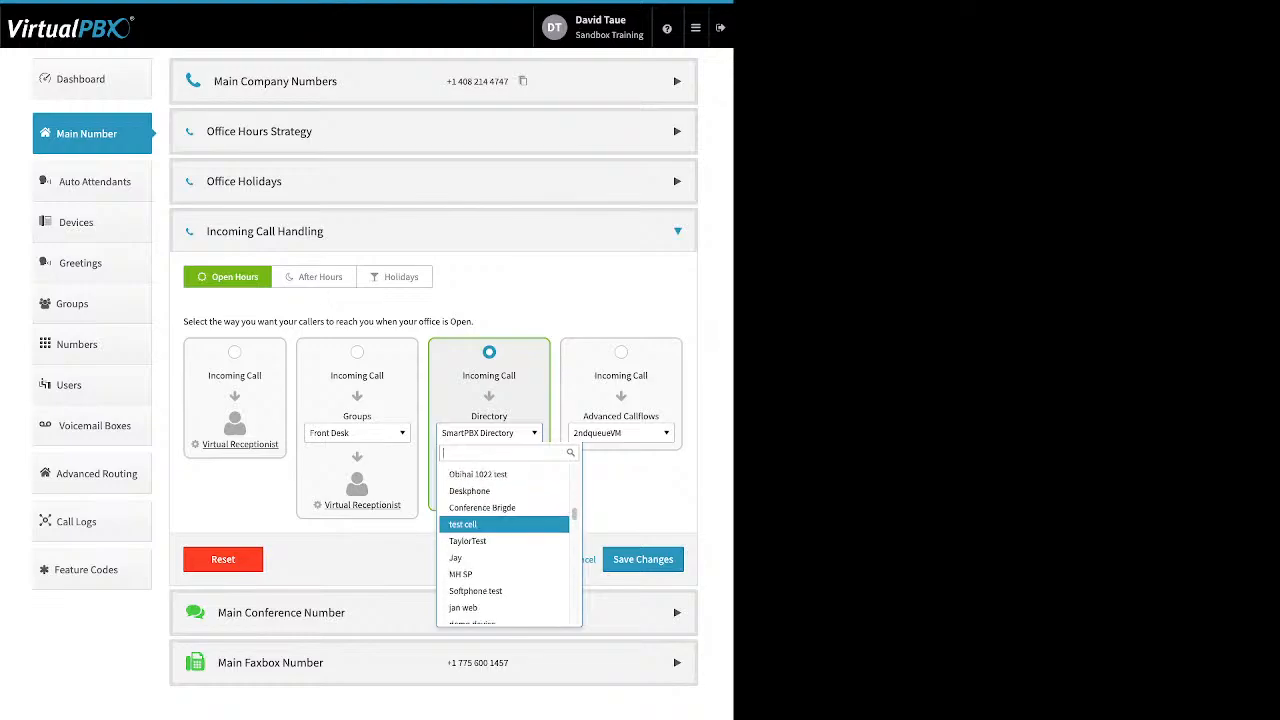
key("Down")
key("Down")
key("Down")
key("Down")
key("Down")
key("Down")
key("Down")
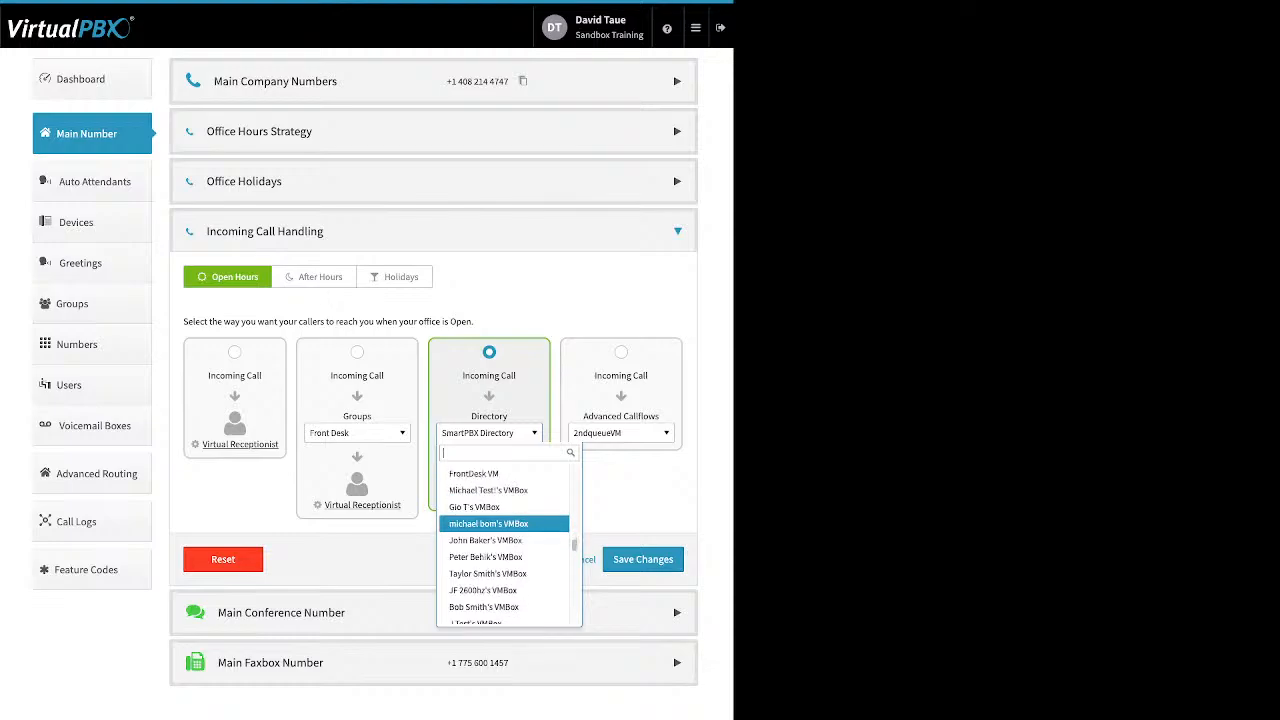
scroll(504, 523, "down", 2)
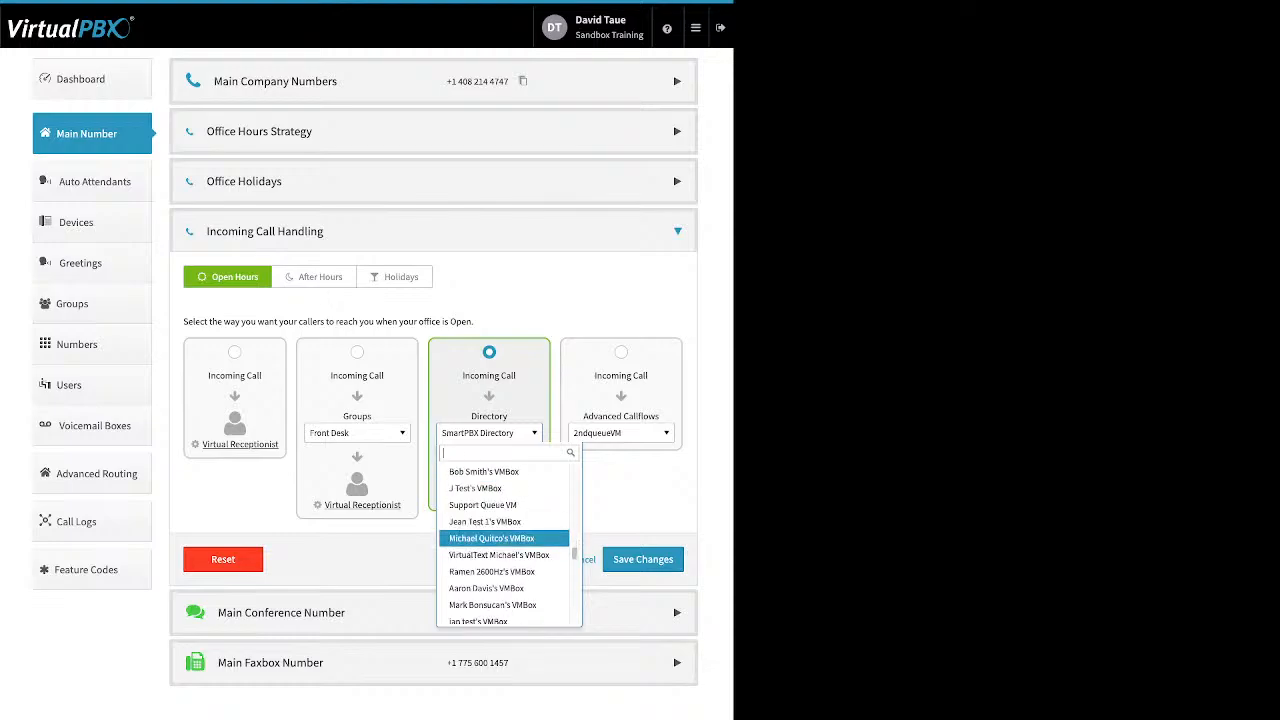
scroll(504, 540, "up", 2)
scroll(504, 540, "up", 1)
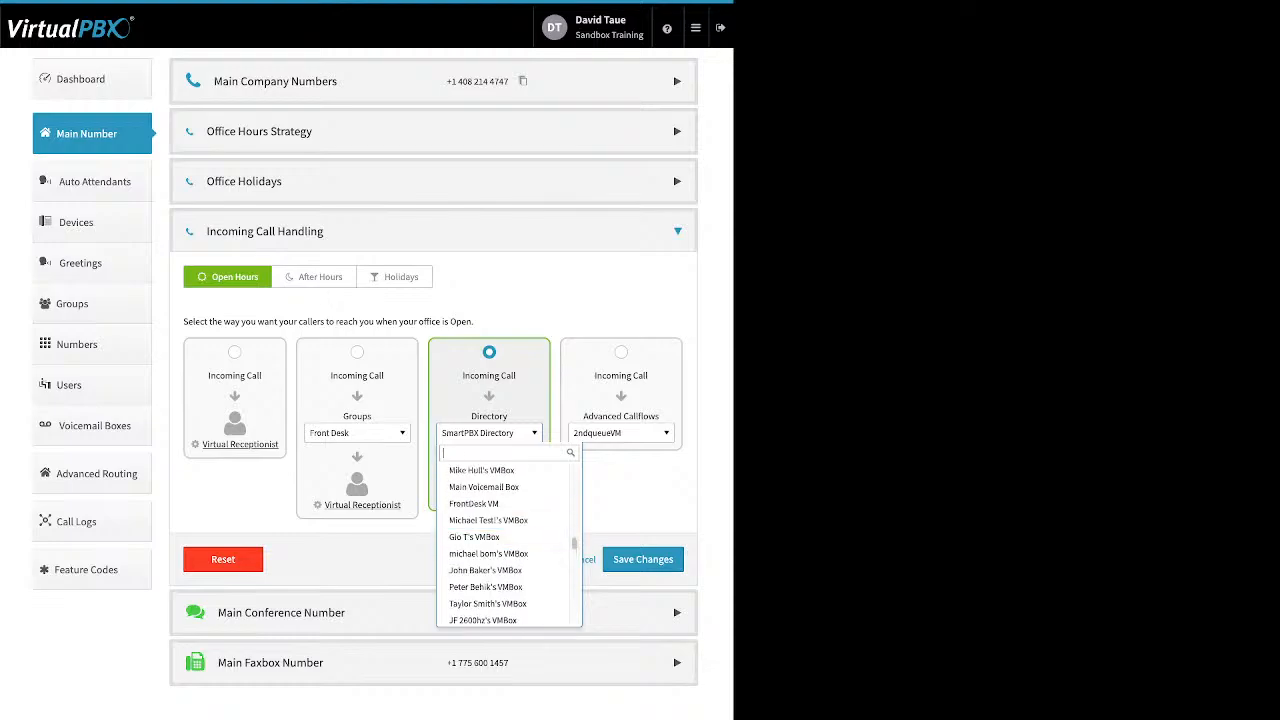
key("Escape")
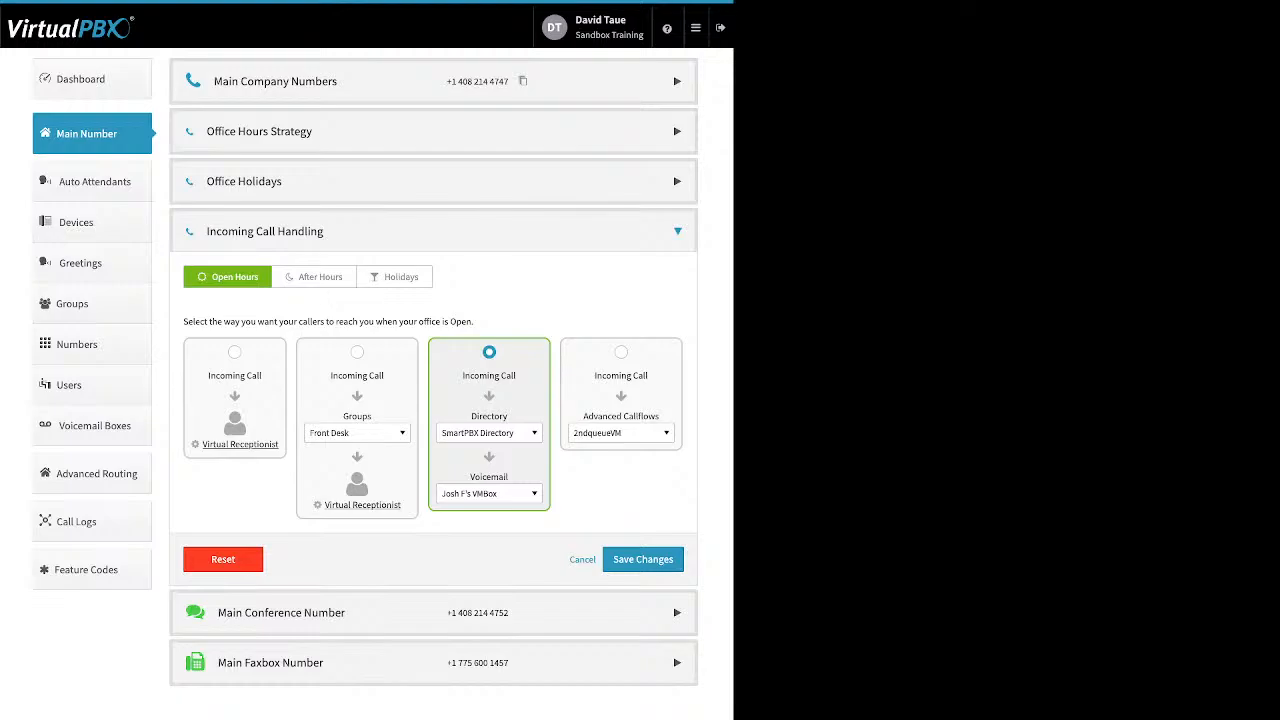
Leave the voicemail box unchanged and switch to the Advanced Callflows option instead.
left_click(489, 493)
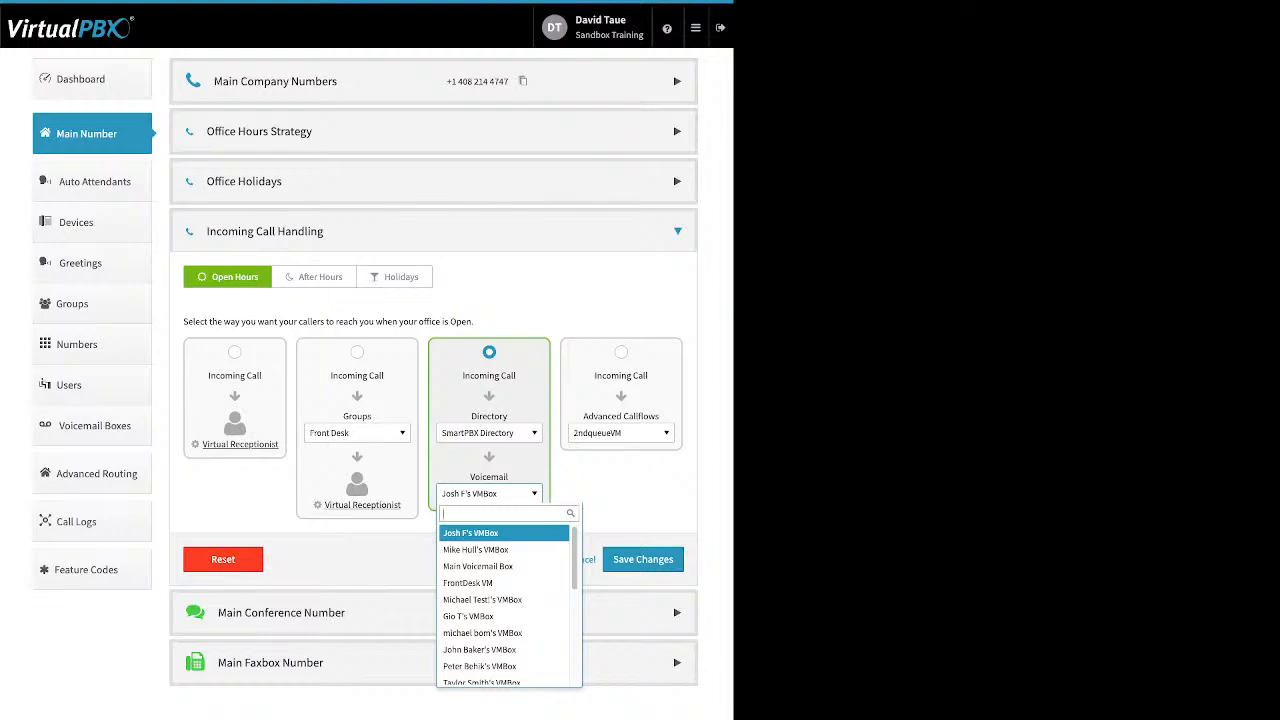
left_click(489, 493)
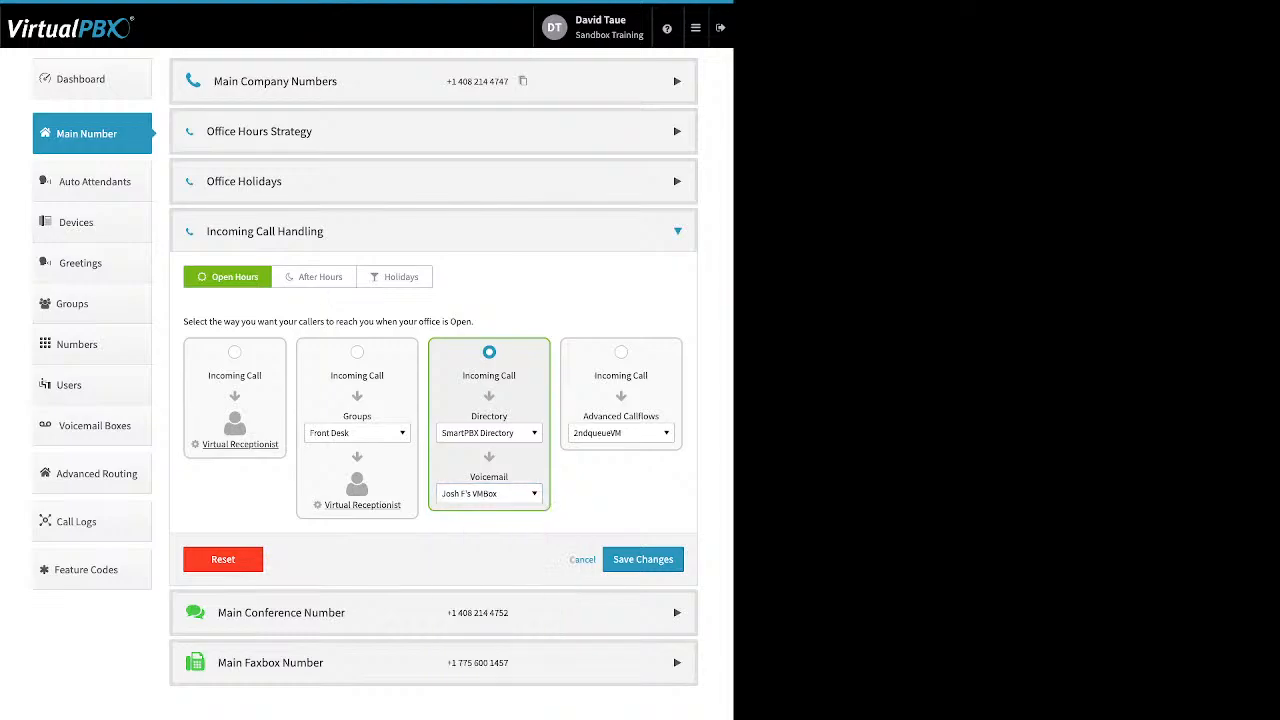
left_click(621, 352)
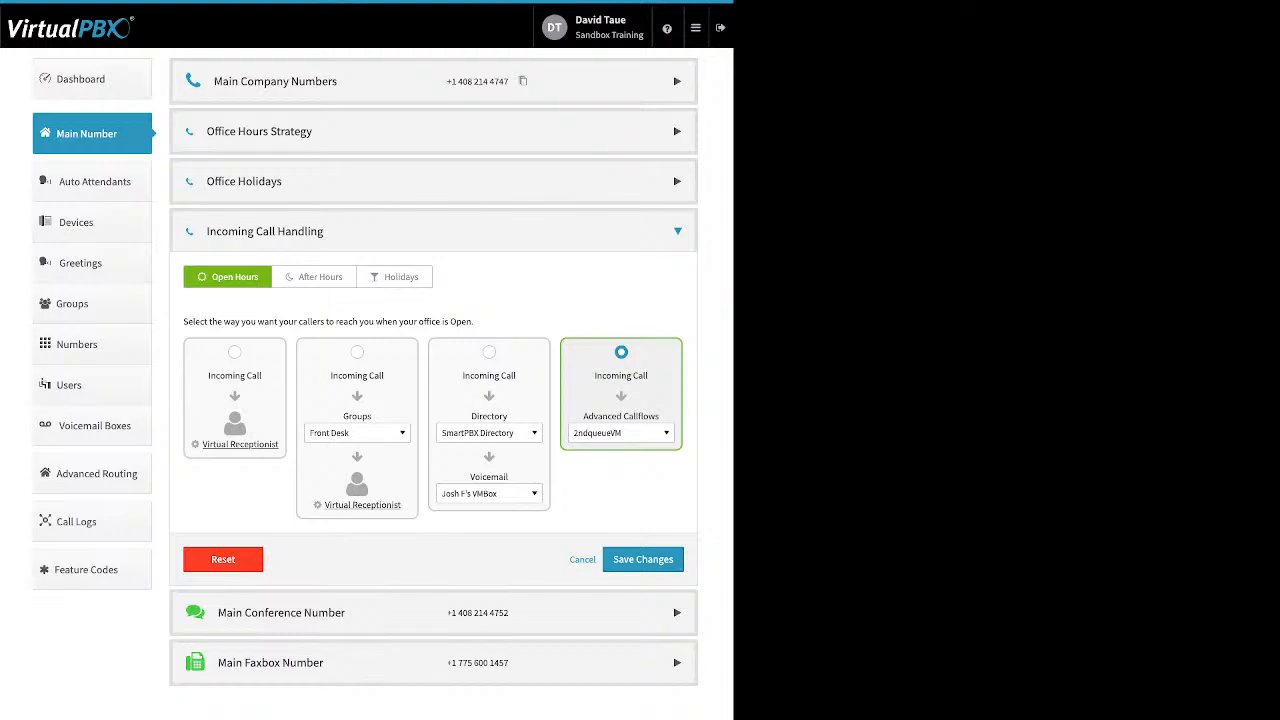
left_click(620, 433)
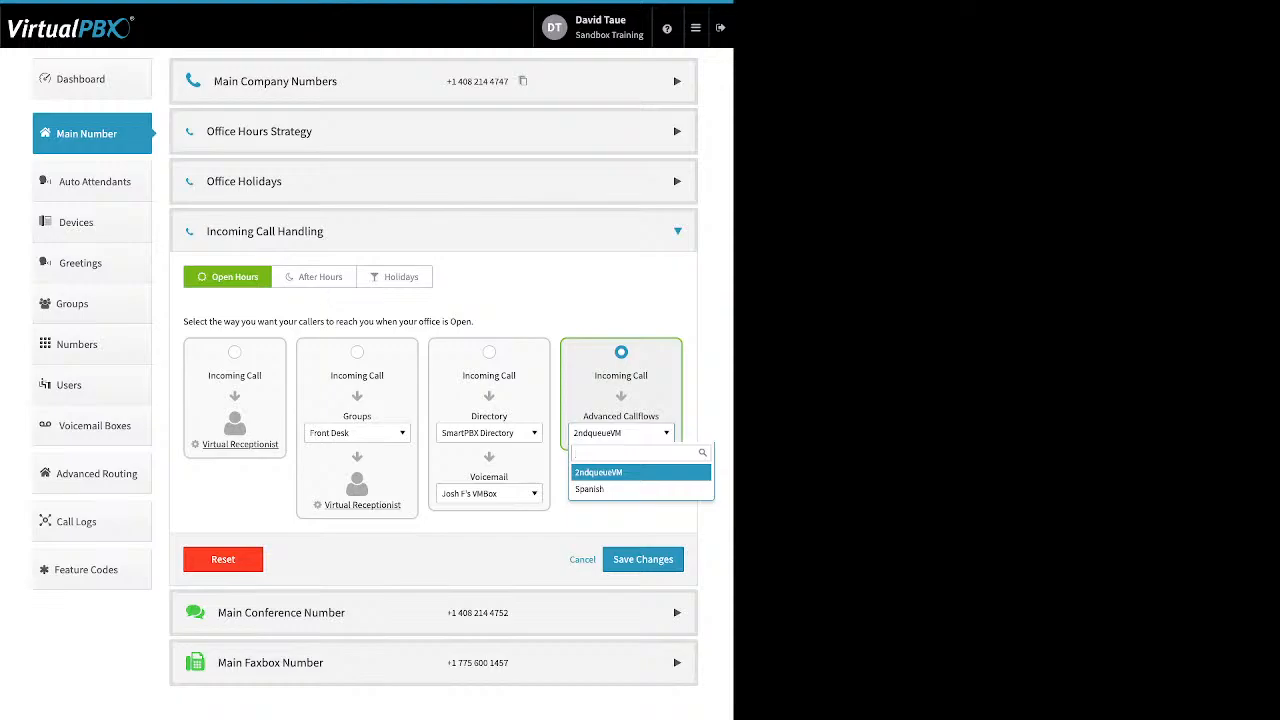
key("Escape")
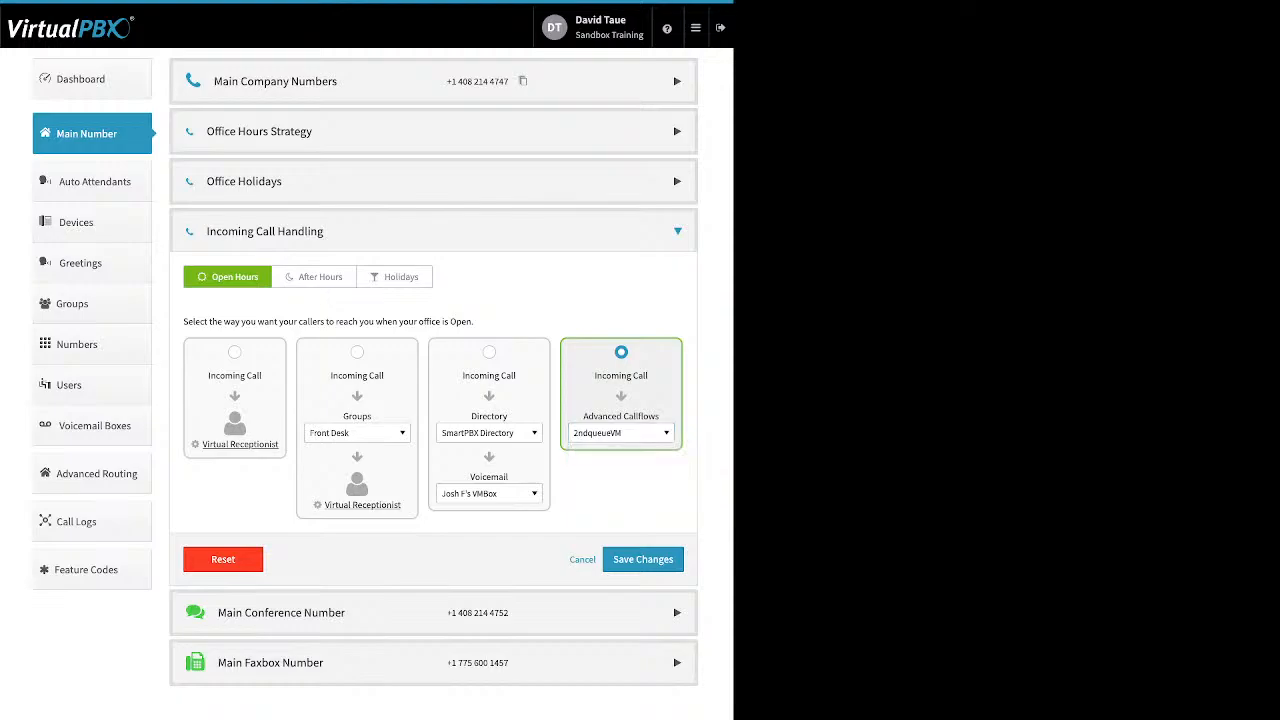
left_click(677, 613)
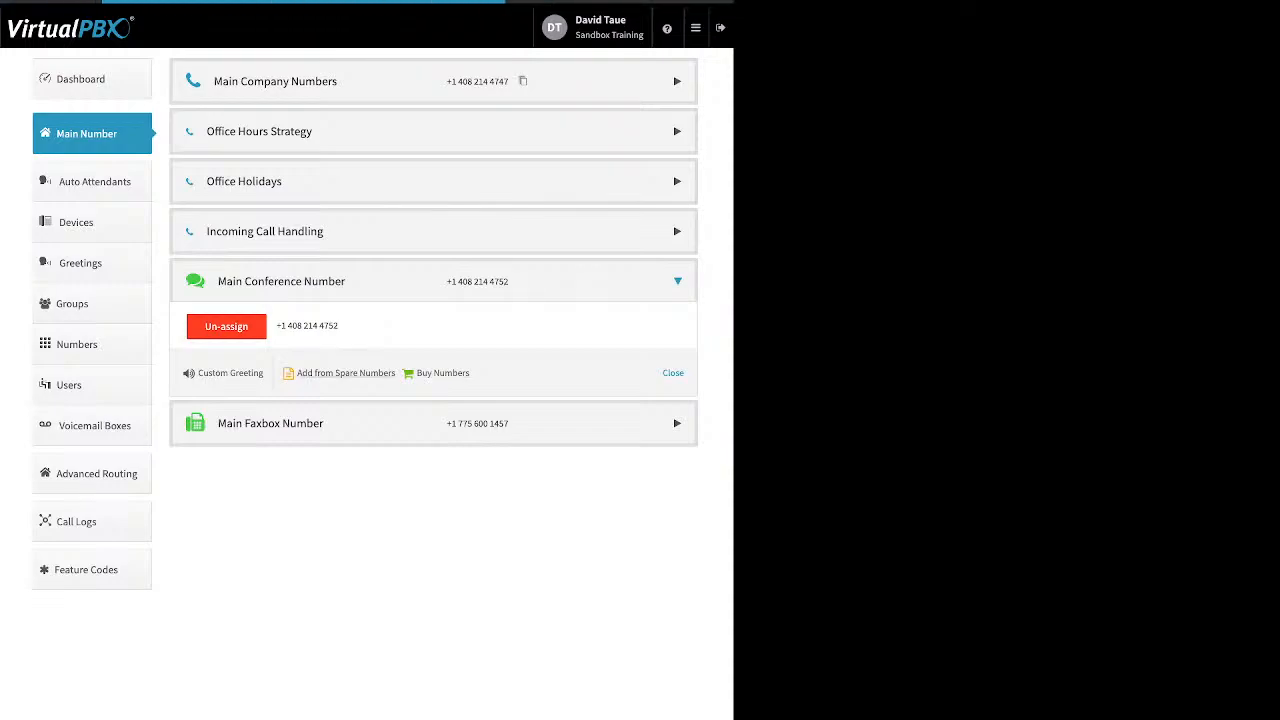
left_click(345, 372)
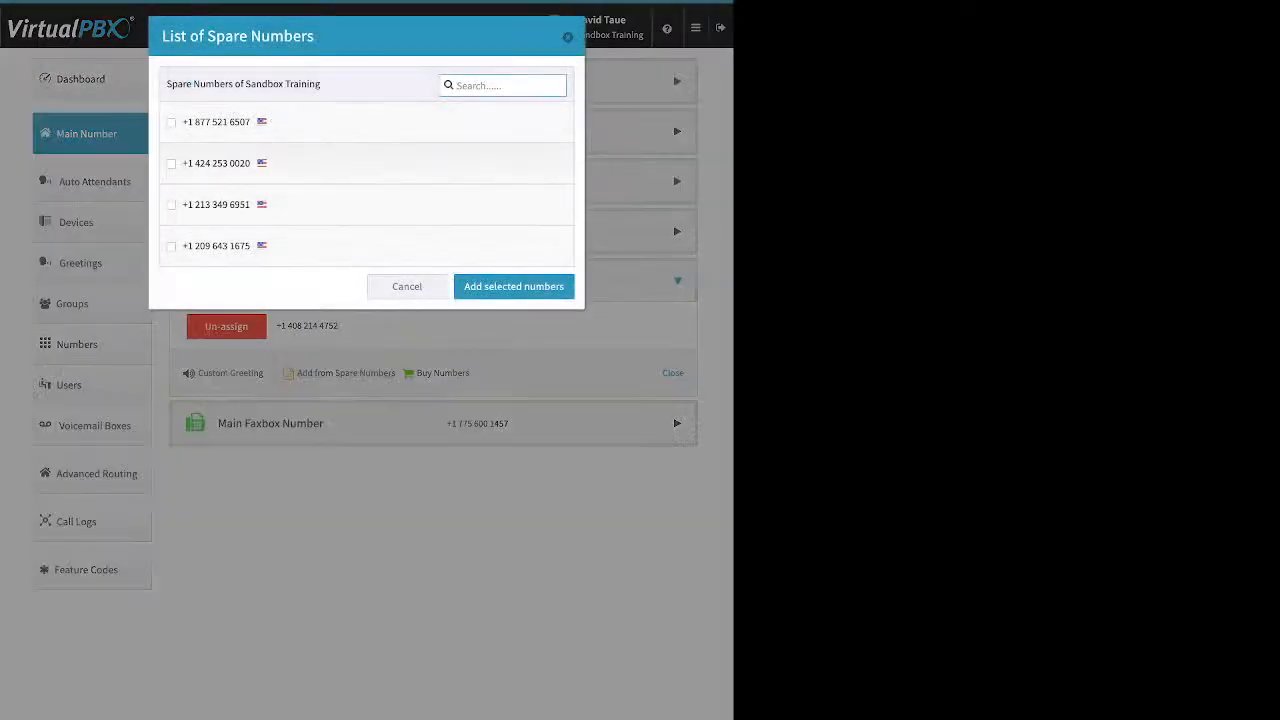
left_click(171, 205)
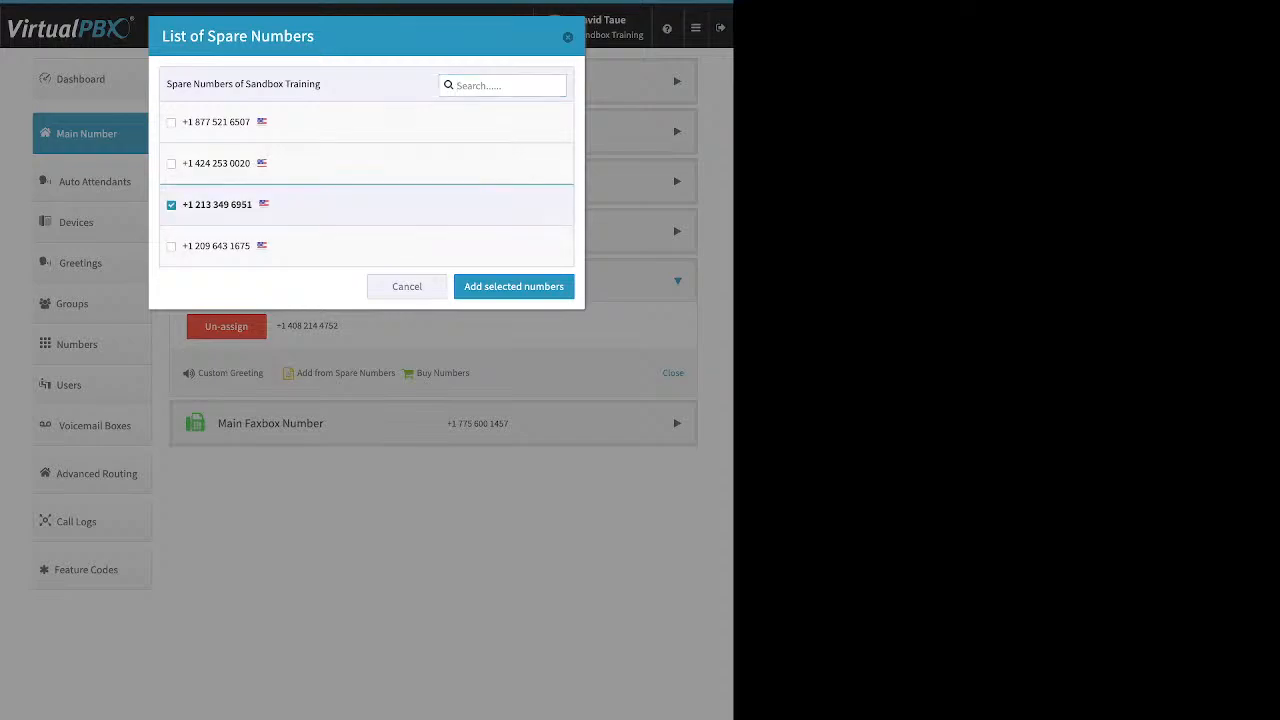
left_click(513, 286)
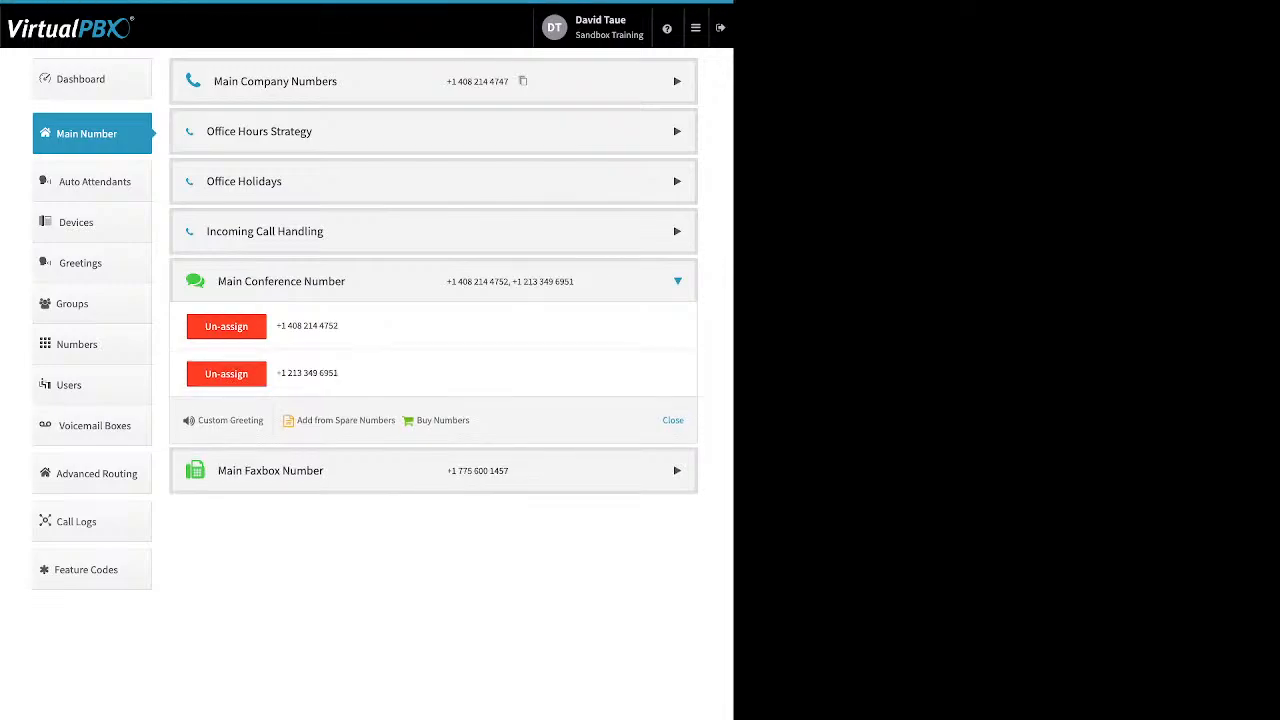
Look at the buy-new-number options, then open the Custom Conference Greeting settings.
left_click(442, 420)
left_click_drag(264, 420, 198, 420)
left_click(230, 420)
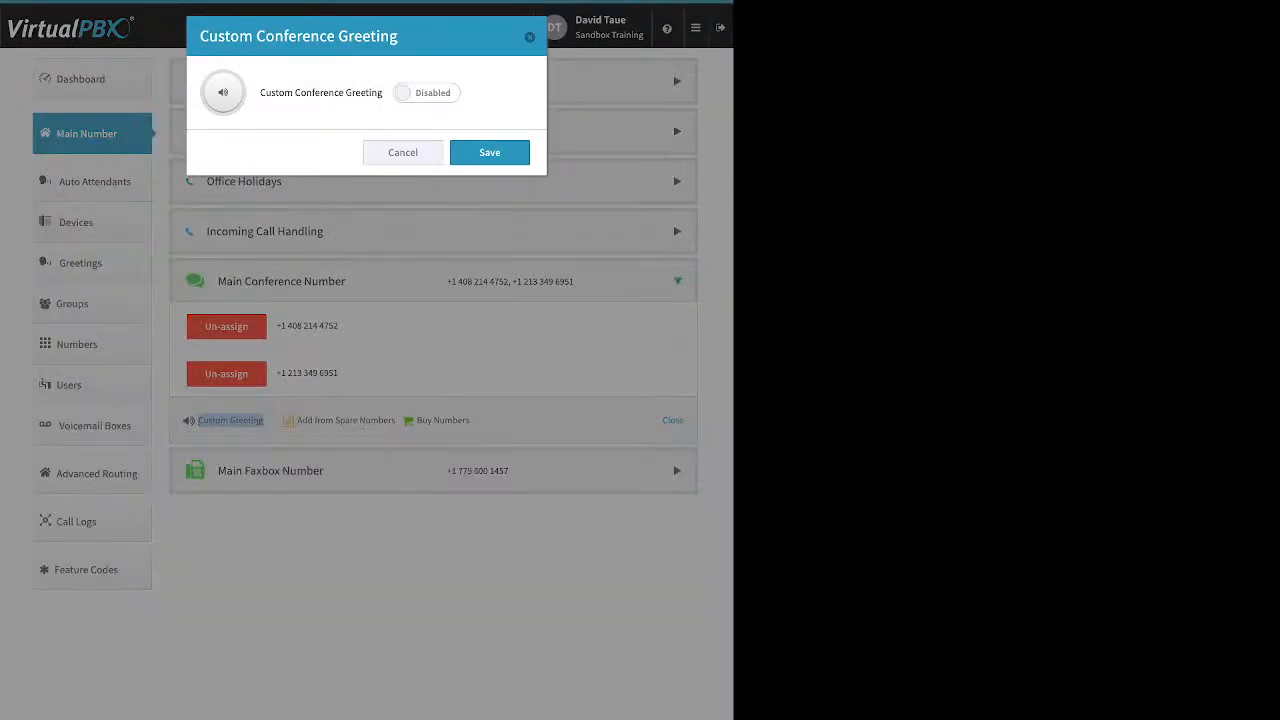
Leave the Custom Conference Greeting disabled, cancel the dialog, and collapse the conference section.
left_click(427, 93)
left_click(366, 205)
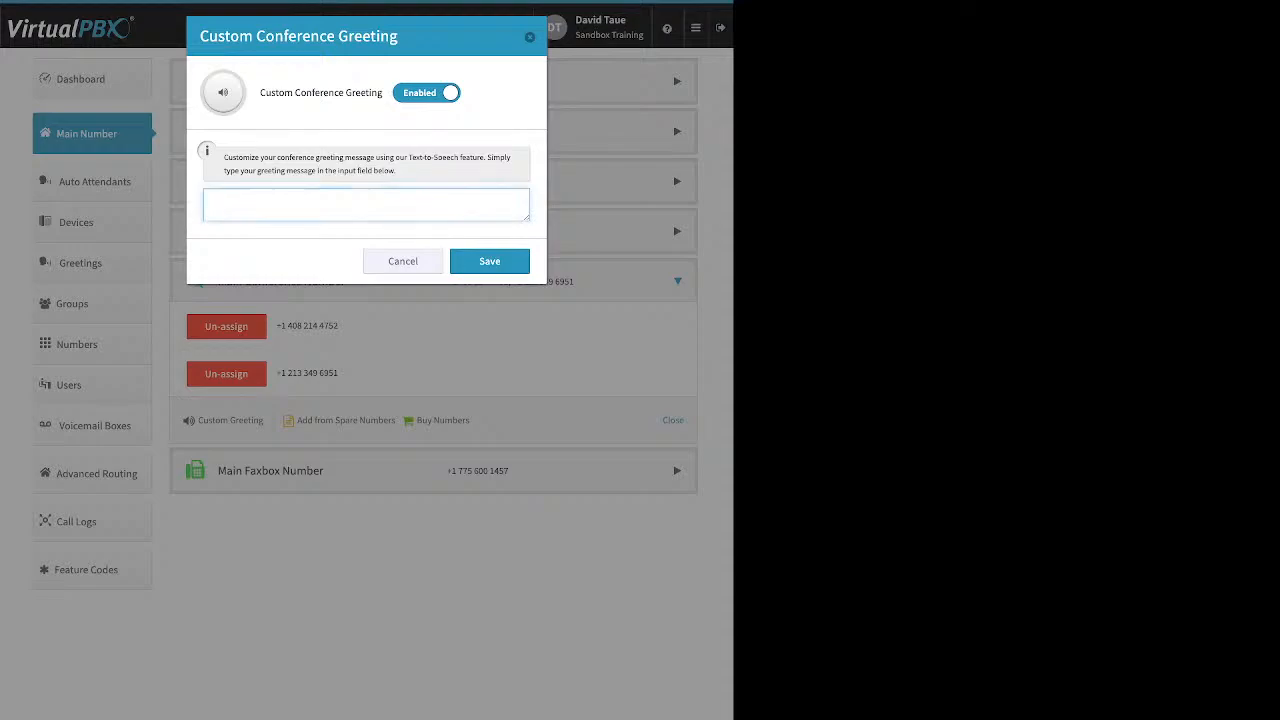
left_click(427, 93)
left_click(489, 152)
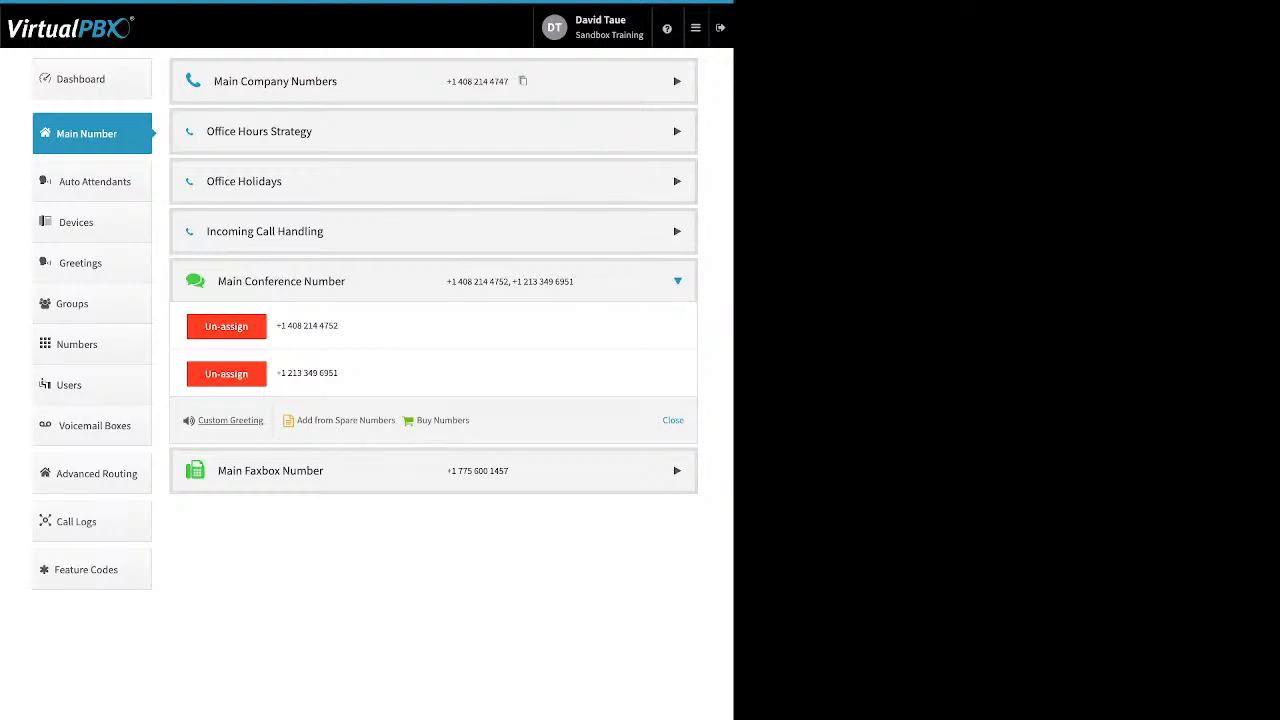
left_click(677, 281)
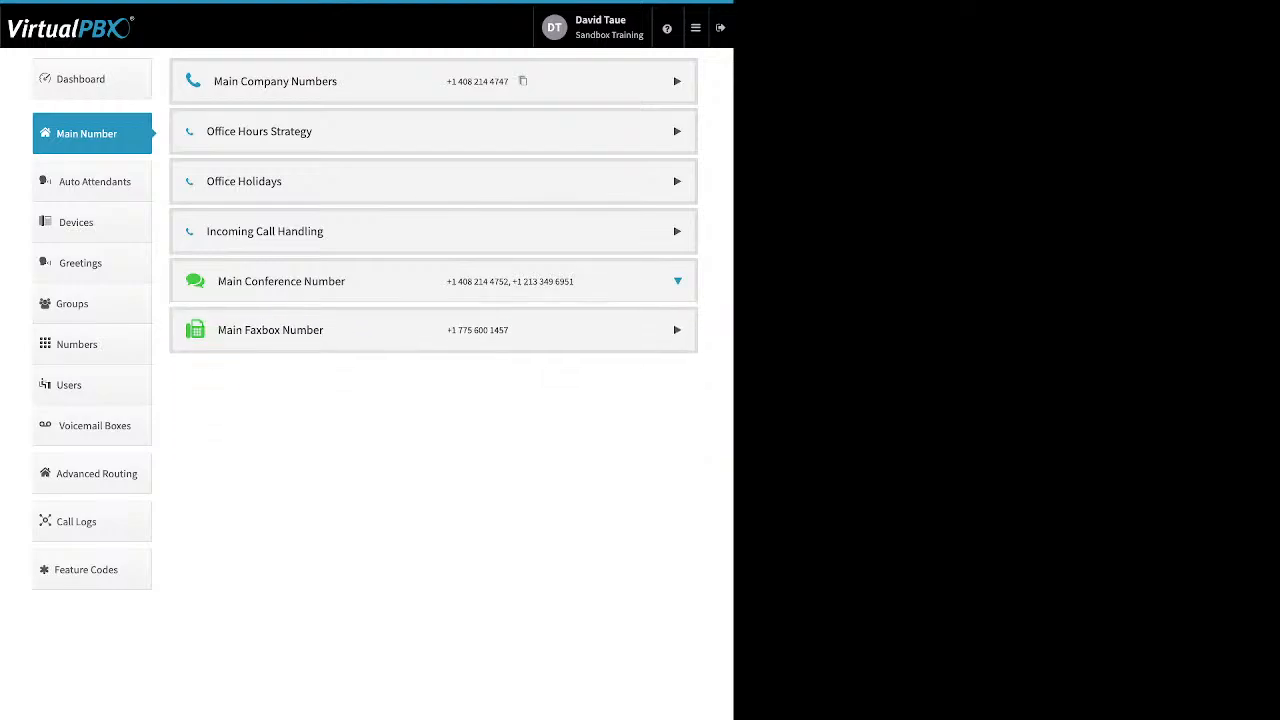
Expand the Main Faxbox Number and open its Edit Faxbox settings dialog.
left_click(677, 331)
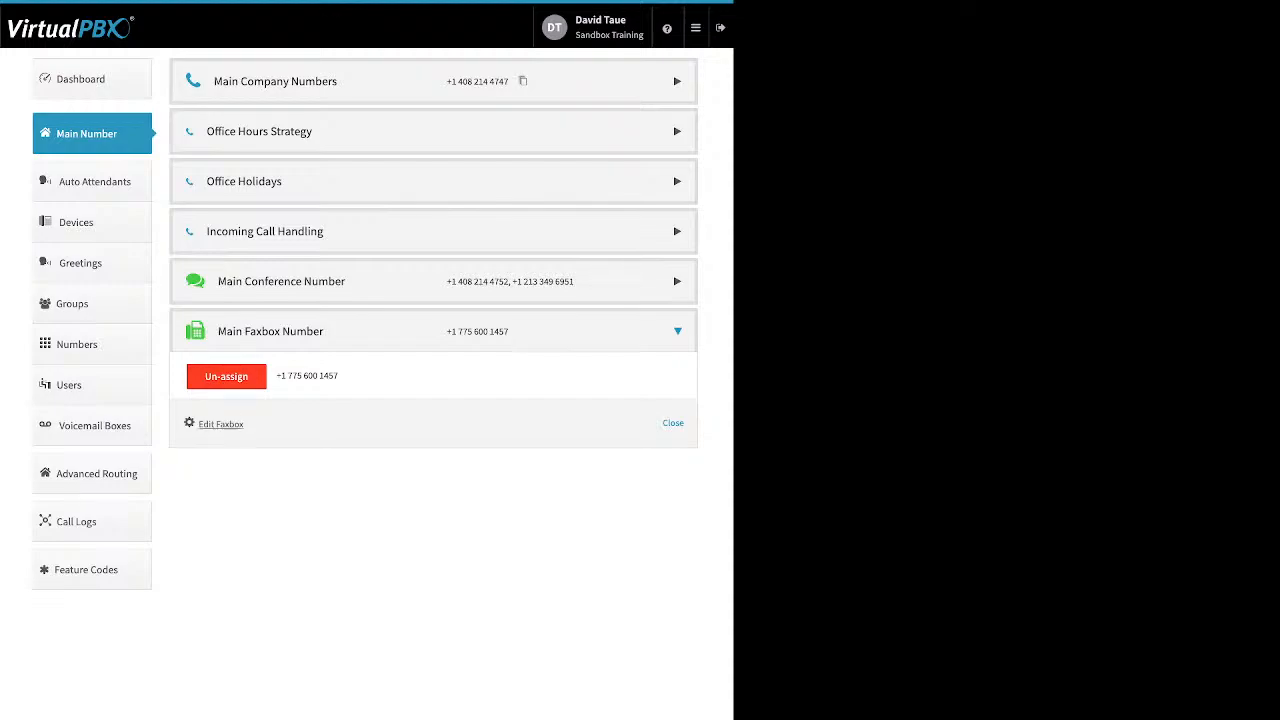
left_click_drag(246, 425, 199, 425)
left_click(221, 424)
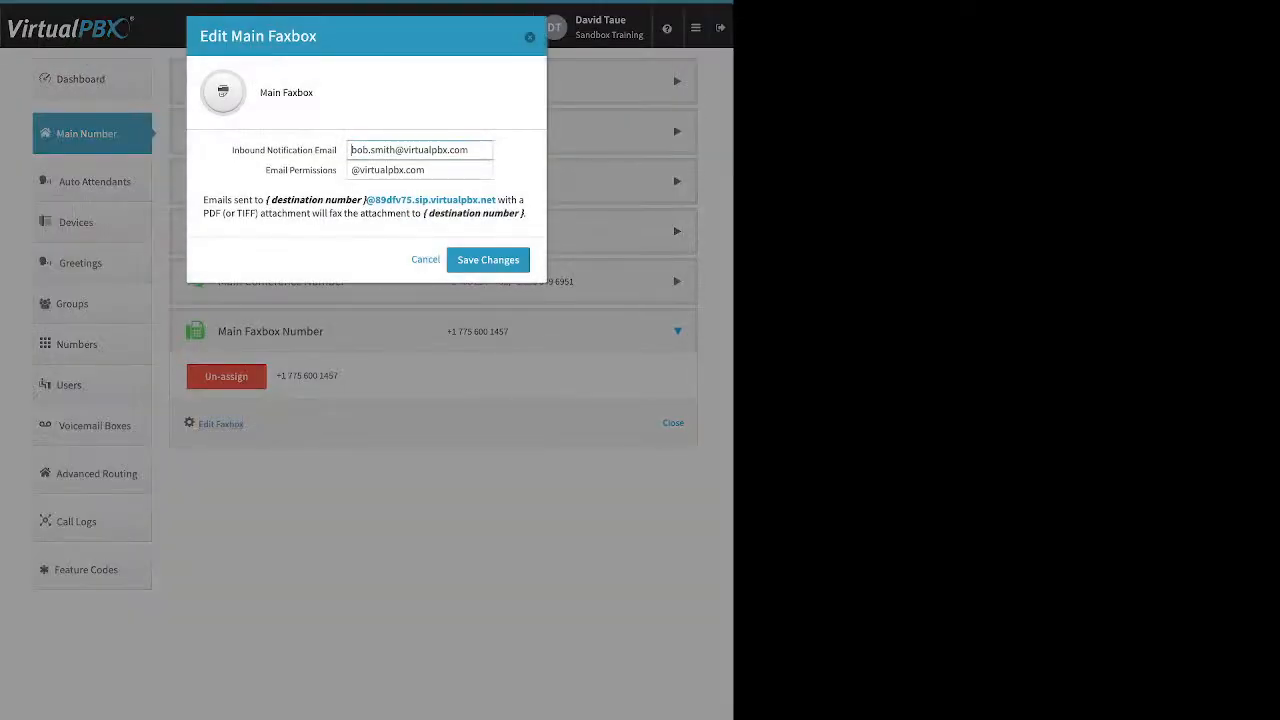
left_click_drag(232, 150, 337, 150)
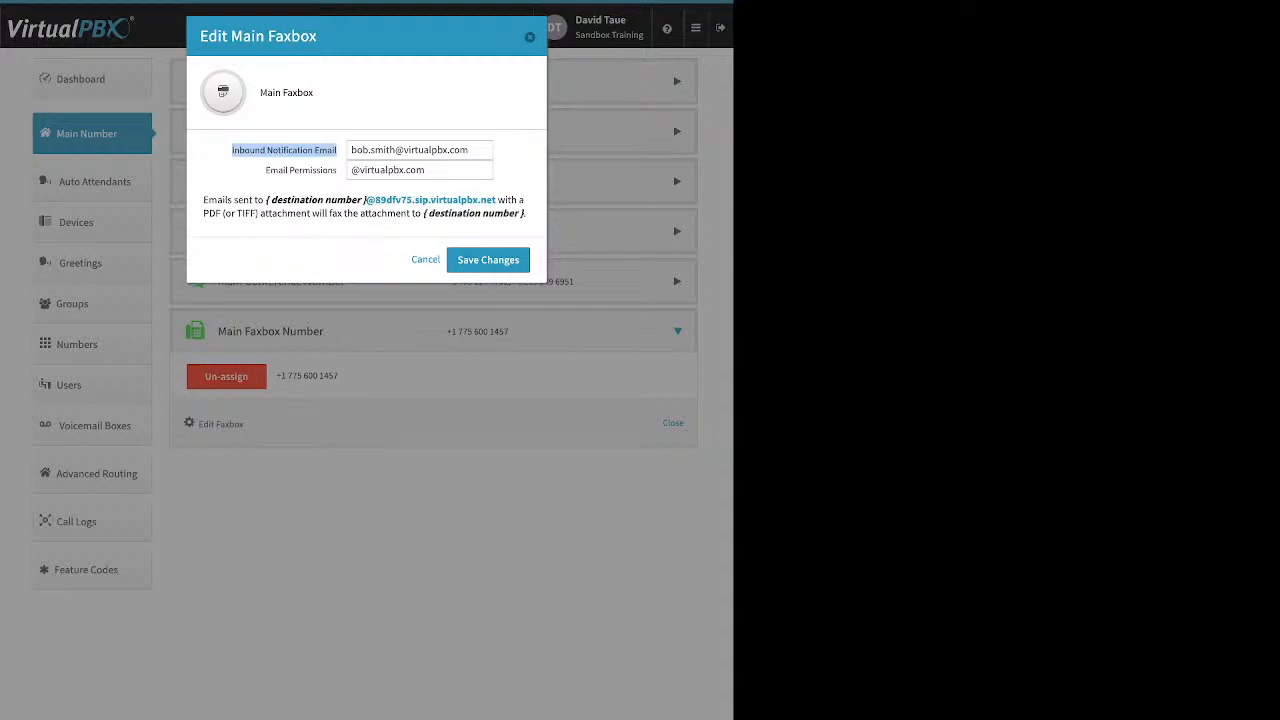
left_click_drag(351, 149, 447, 149)
left_click(512, 150)
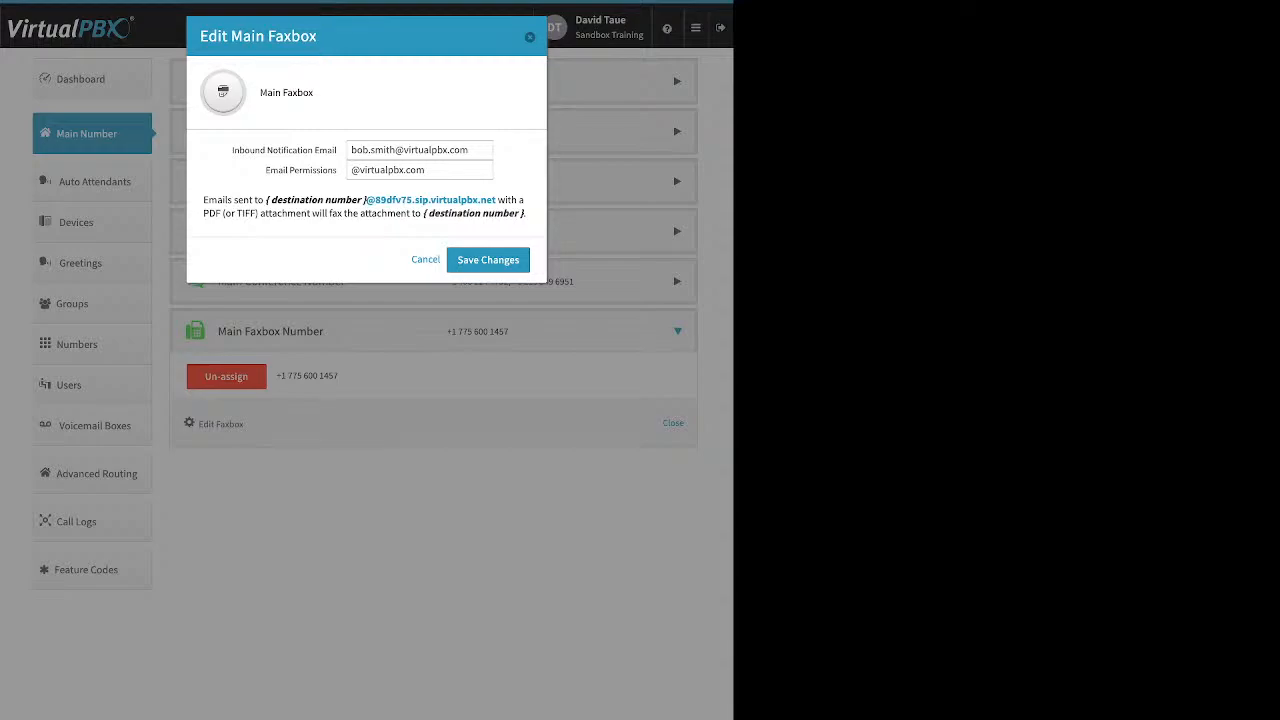
left_click(388, 170)
left_click_drag(338, 170, 264, 170)
left_click(300, 170)
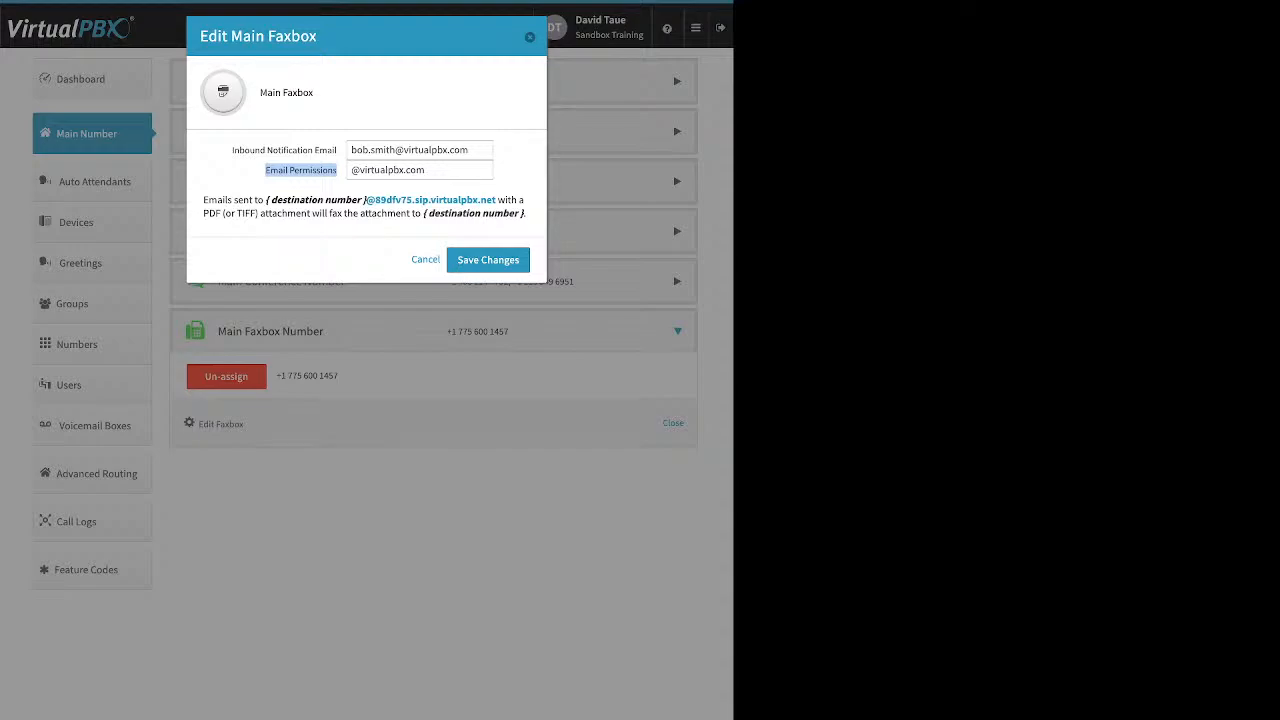
key("Escape")
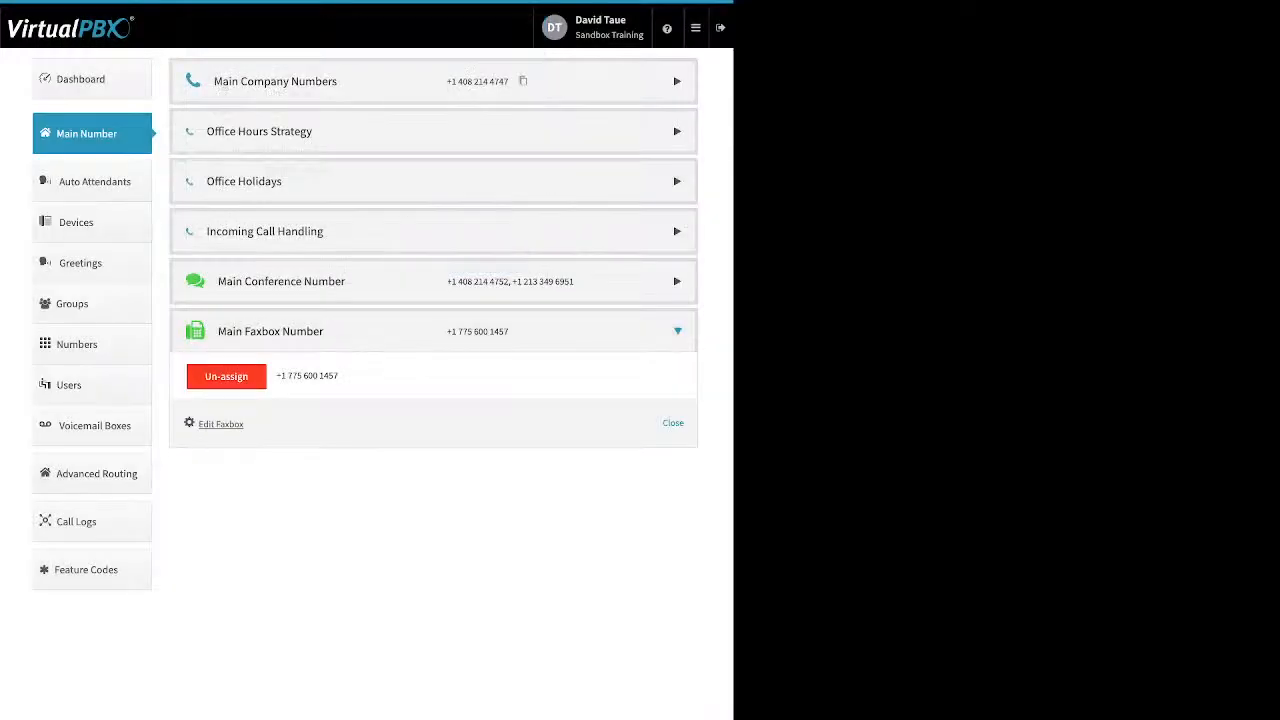
Go to Auto Attendants, listing Chinese (1018), Poochwalk (9010) and Spanish (9901).
left_click(94, 181)
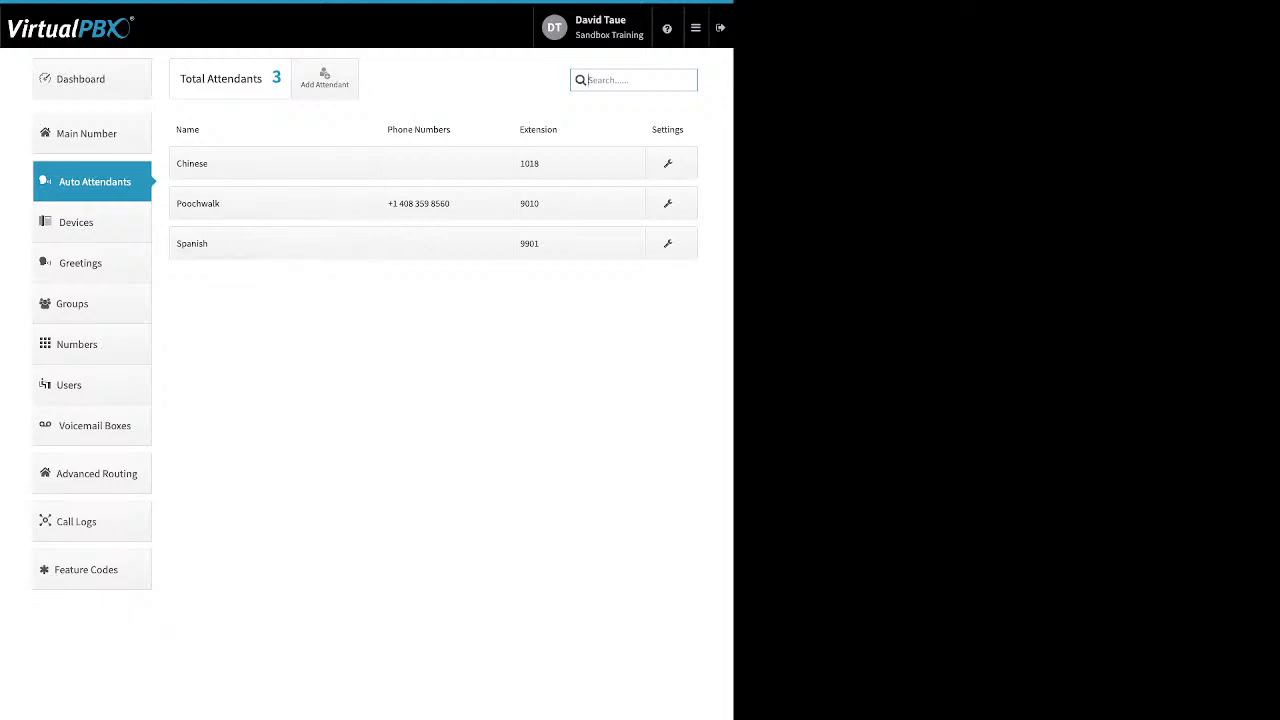
Start a new attendant, cancel it, and open the Spanish attendant's settings instead.
left_click(324, 78)
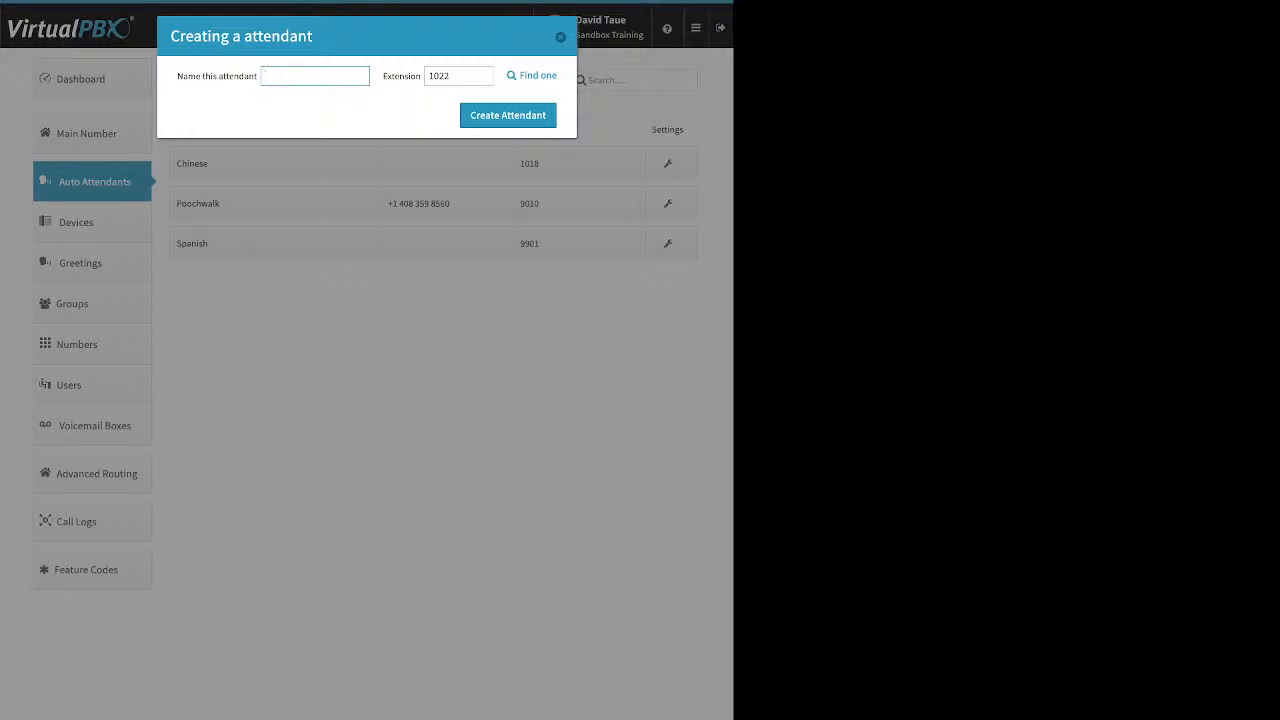
key("Escape")
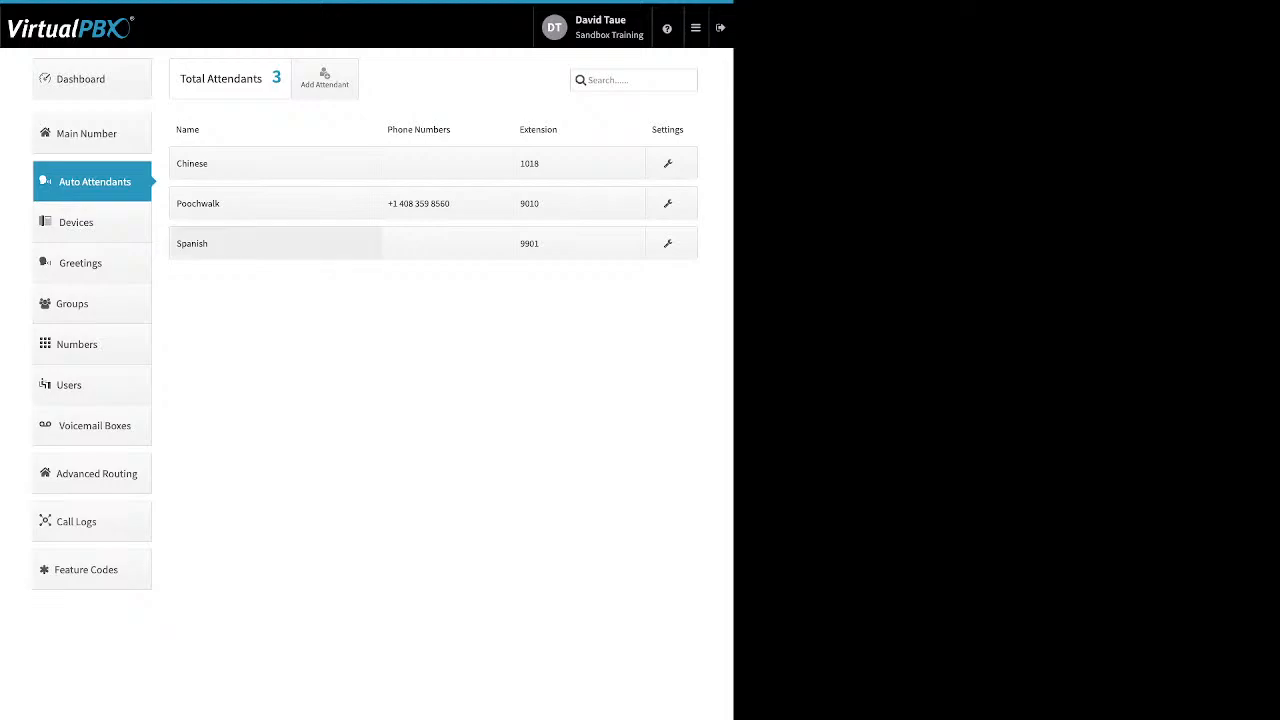
left_click(240, 243)
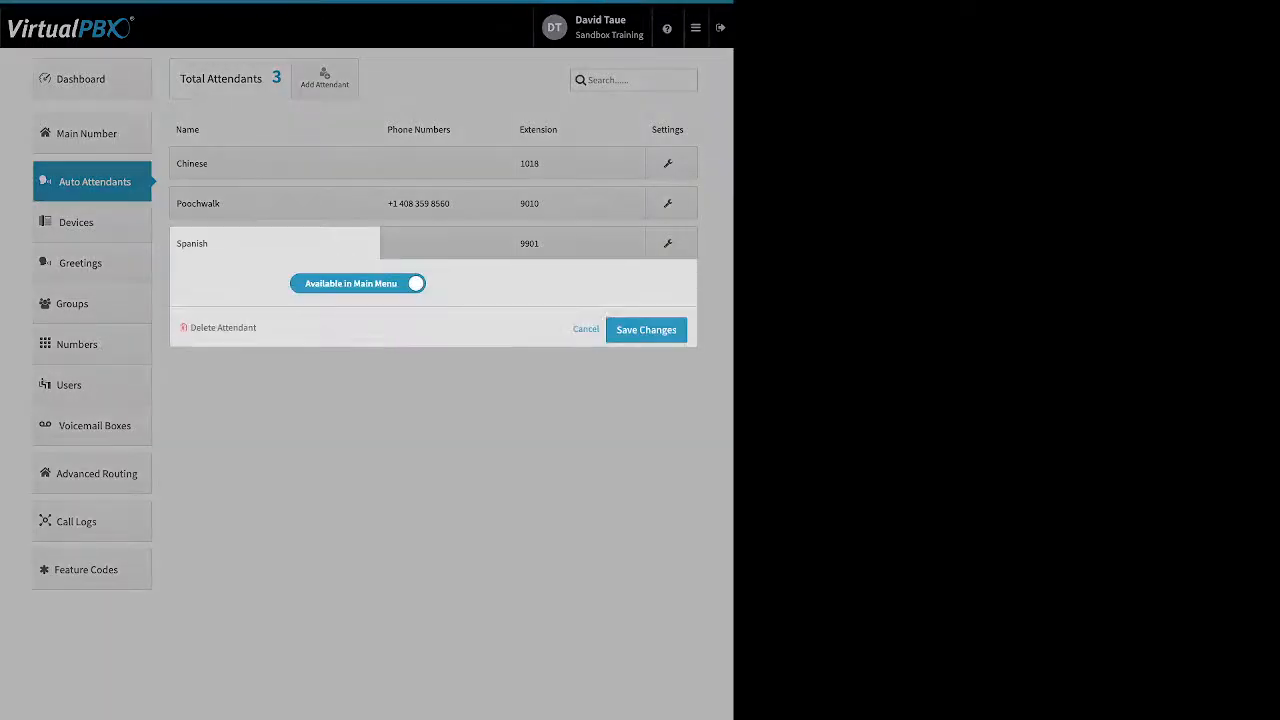
Switch Spanish's Available in Main Menu off and back on, then open Poochwalk's settings.
left_click(358, 284)
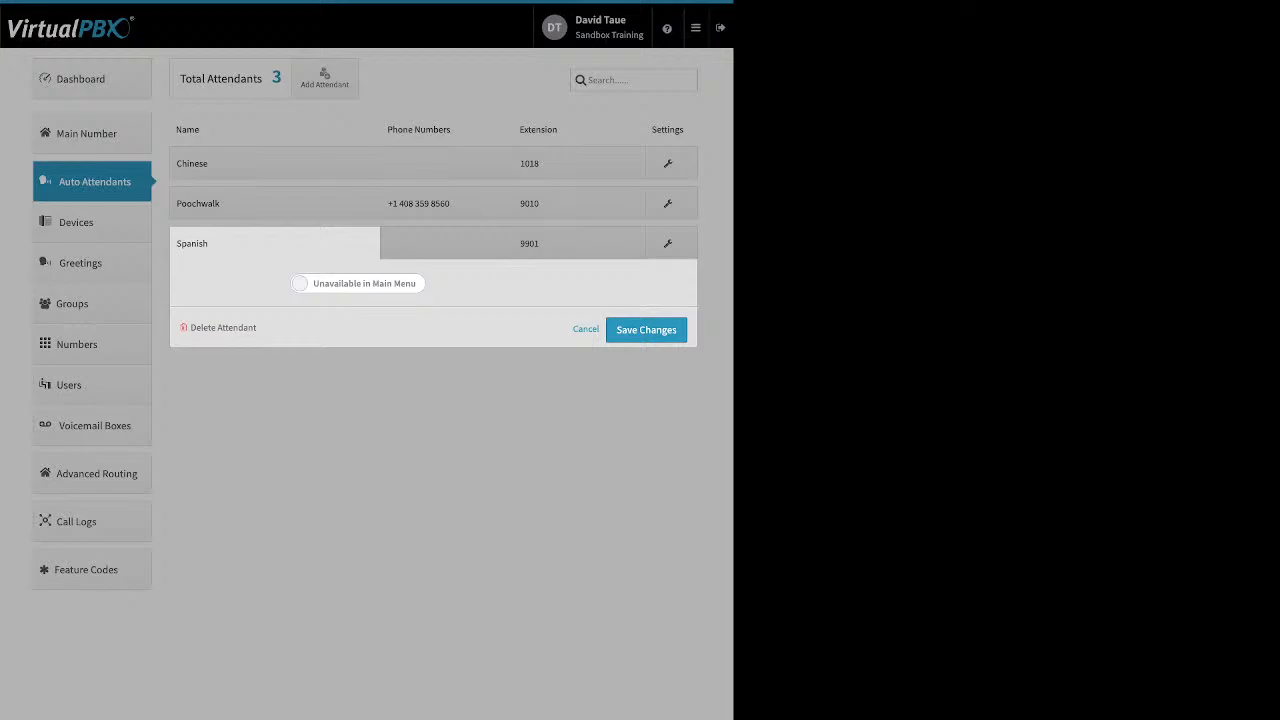
left_click(358, 284)
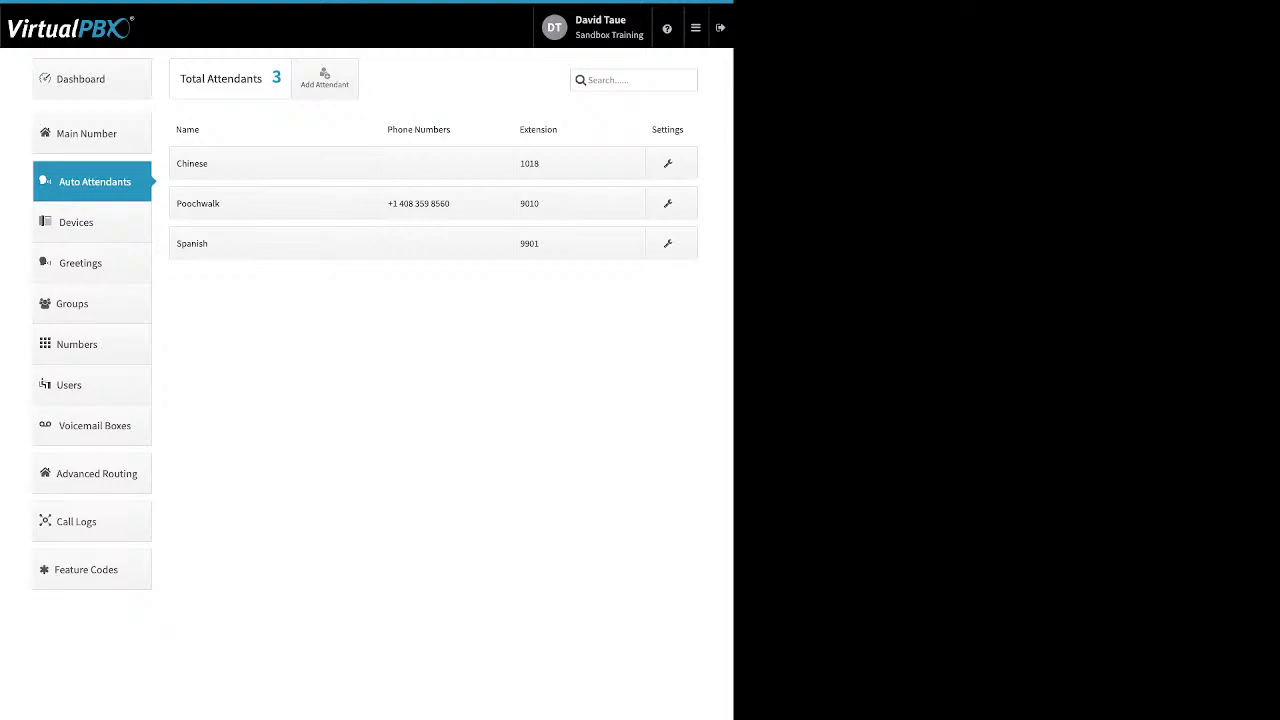
left_click(275, 203)
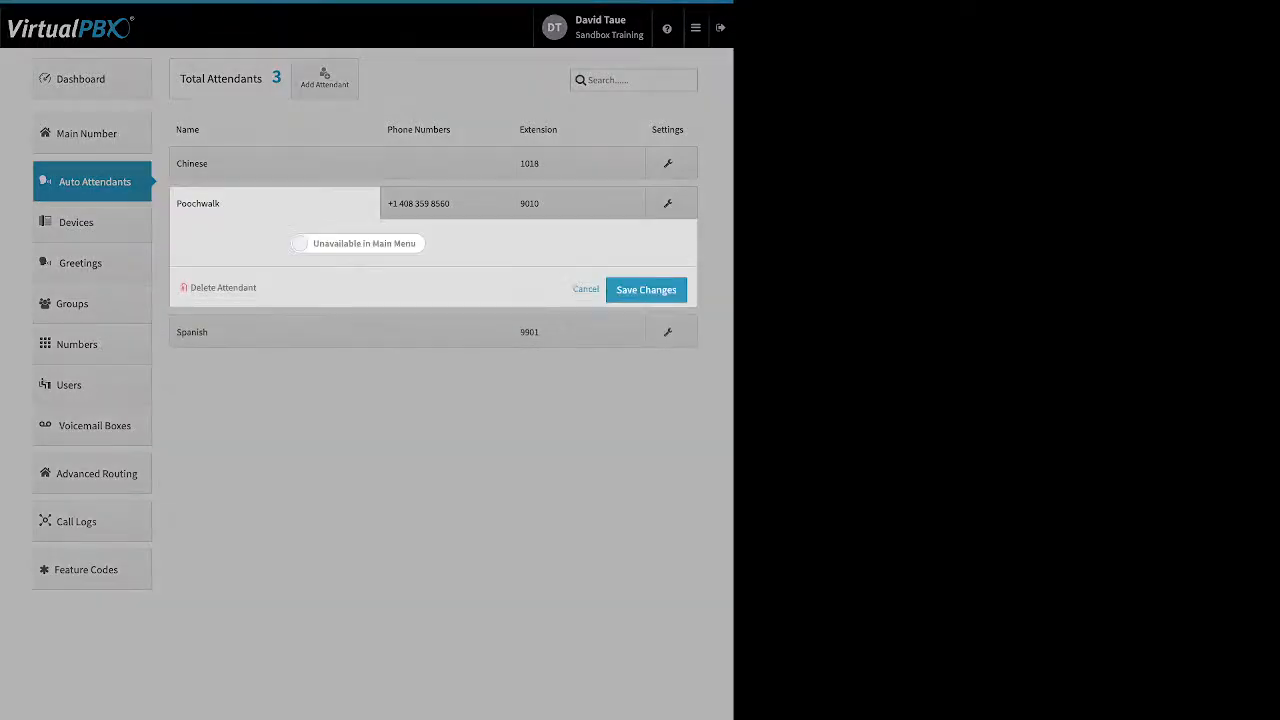
Close Poochwalk's settings and check the Spanish and Poochwalk attendants' phone numbers.
left_click(586, 289)
left_click(447, 243)
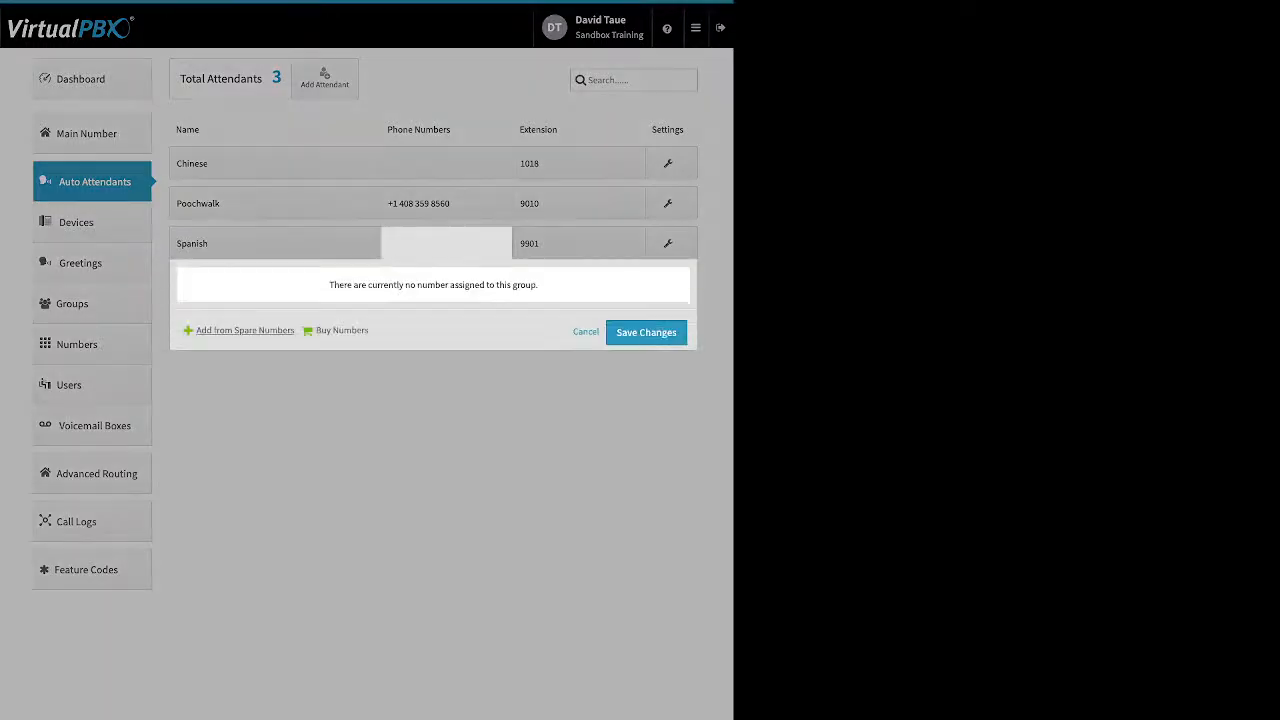
left_click(447, 203)
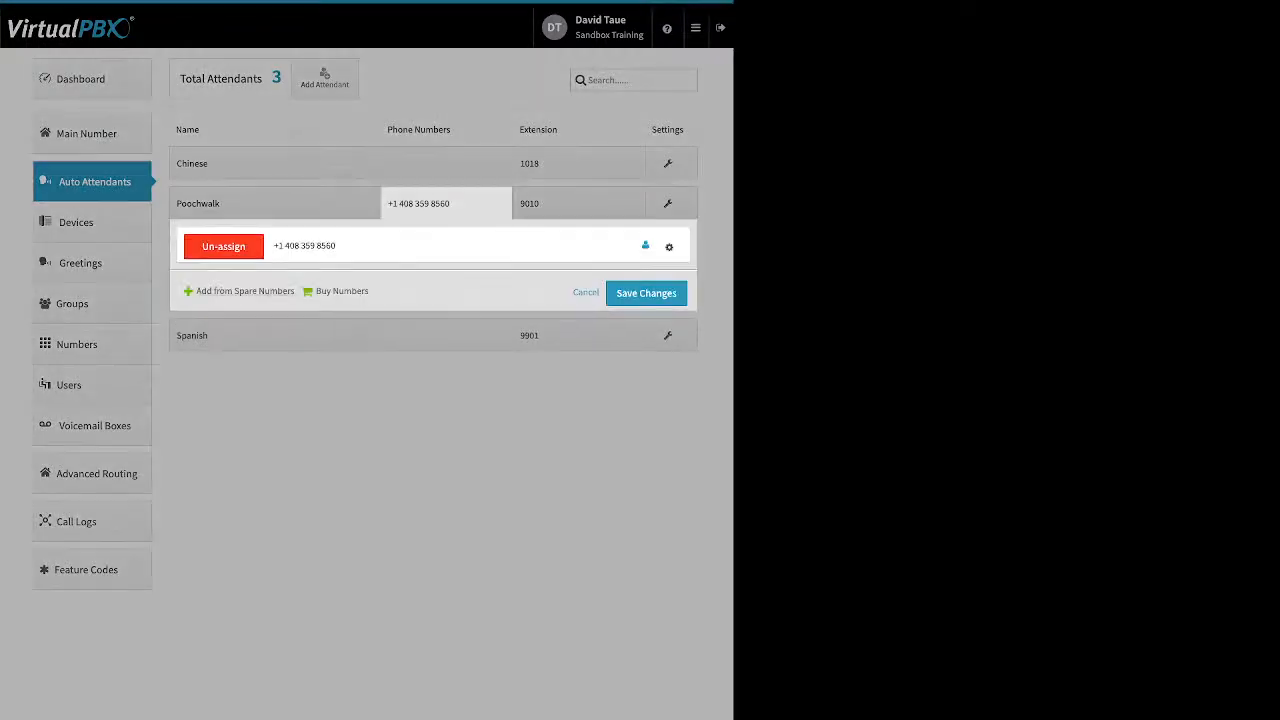
left_click(447, 203)
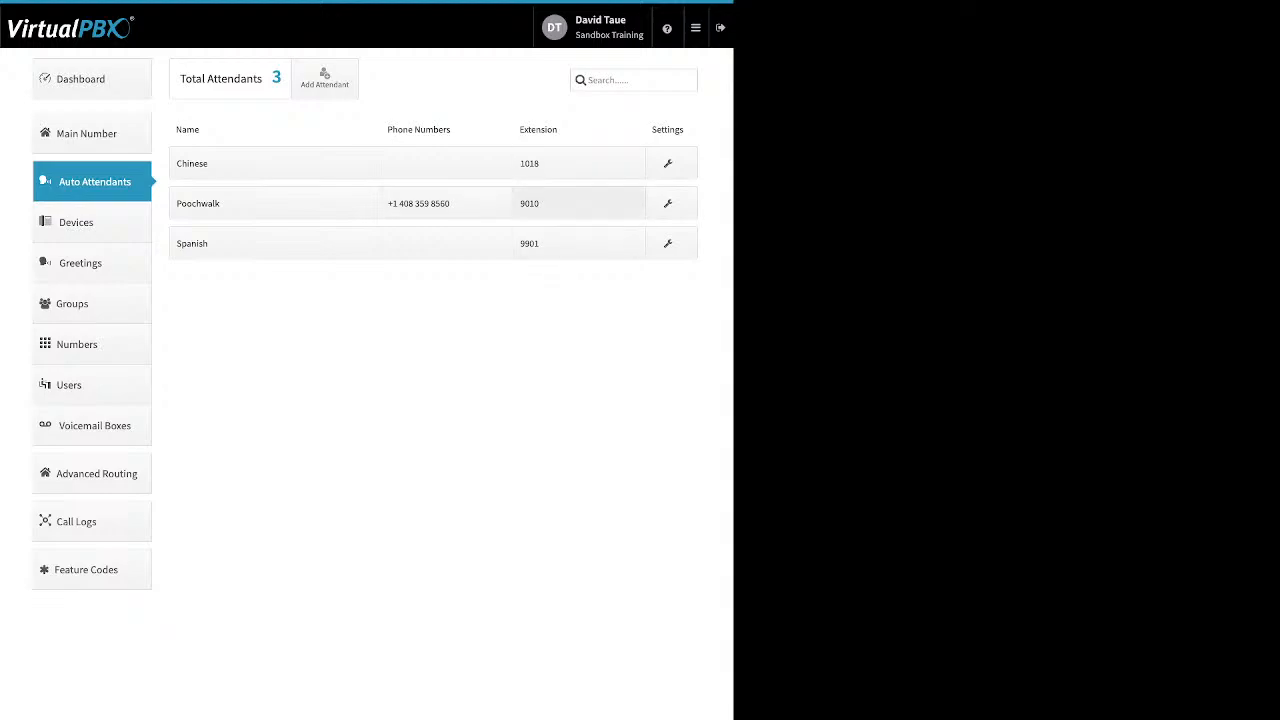
Add extension 1007 to Poochwalk's extensions and bring up its call strategy.
left_click(560, 203)
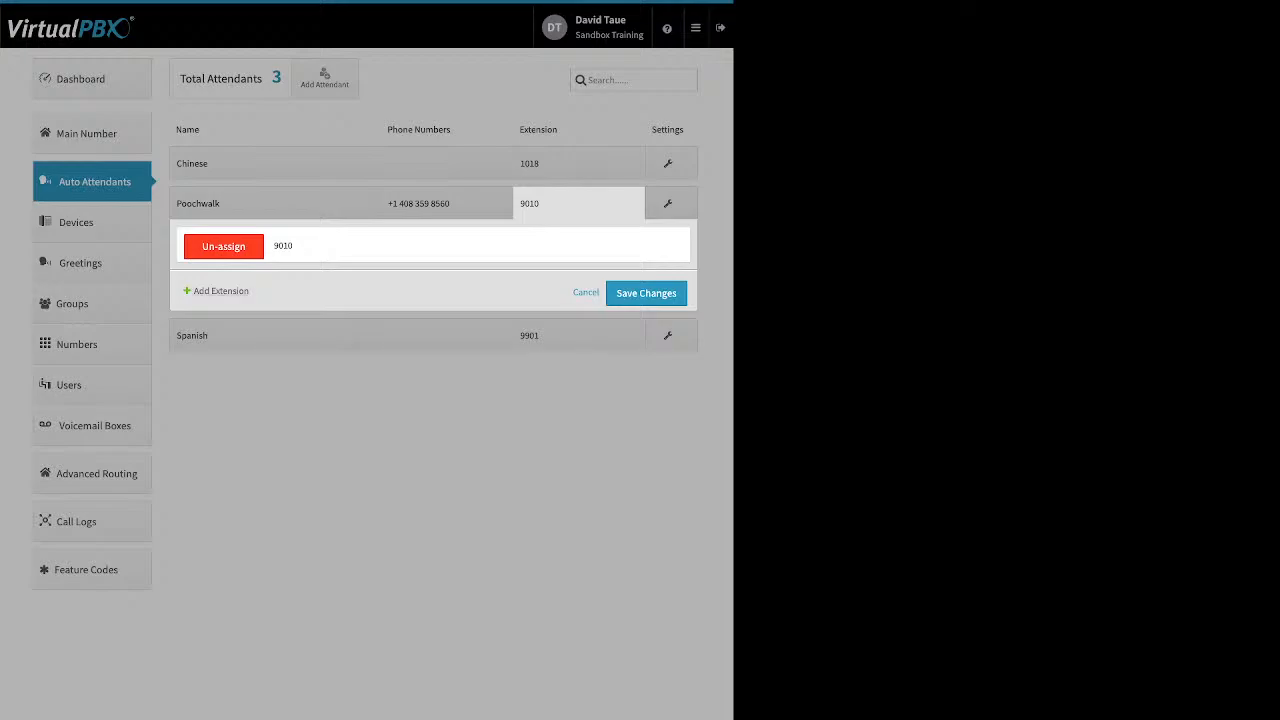
left_click(221, 290)
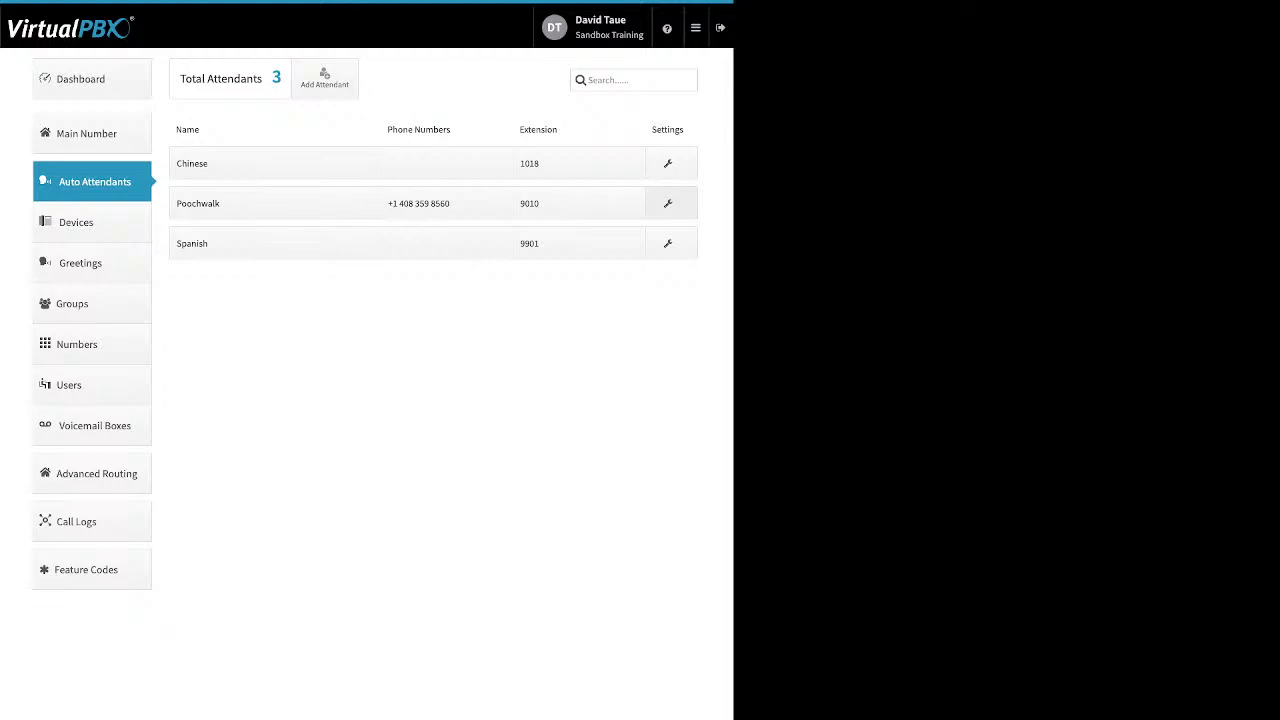
left_click(670, 204)
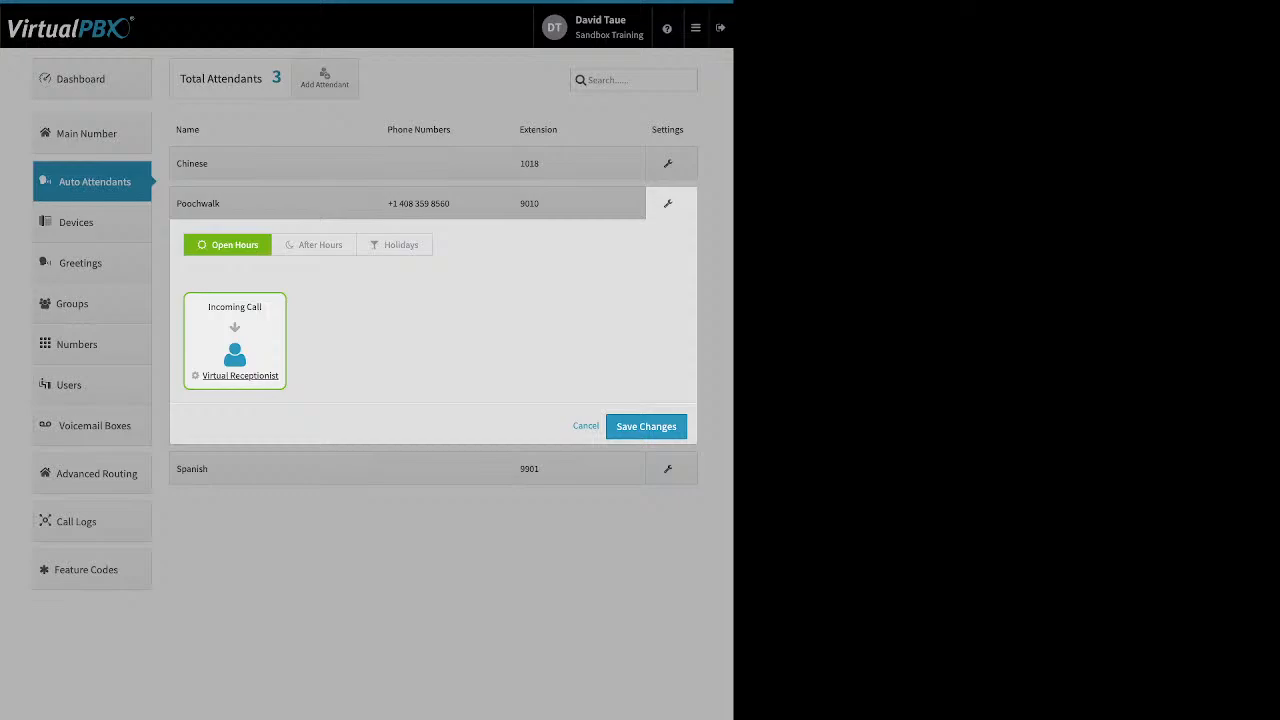
Compare Poochwalk's After Hours and Holidays strategies, then open the Open Hours Virtual Receptionist.
left_click(315, 245)
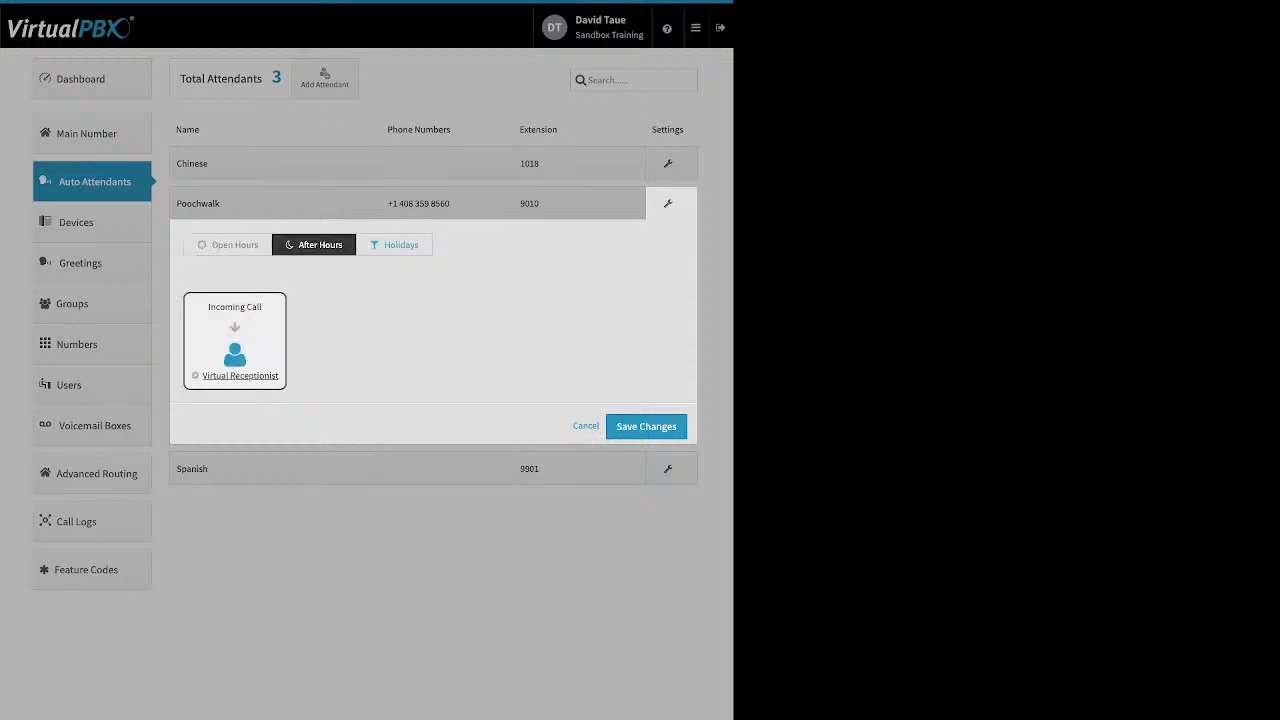
left_click(395, 245)
left_click(228, 245)
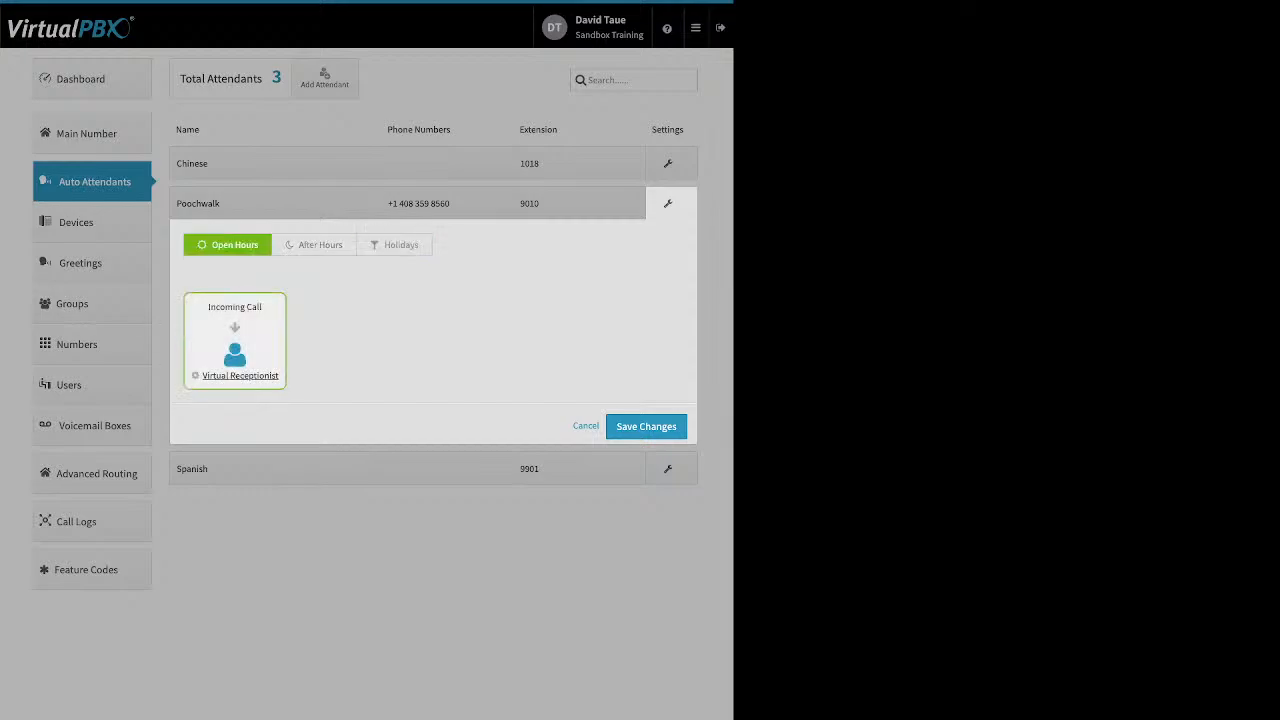
left_click(240, 376)
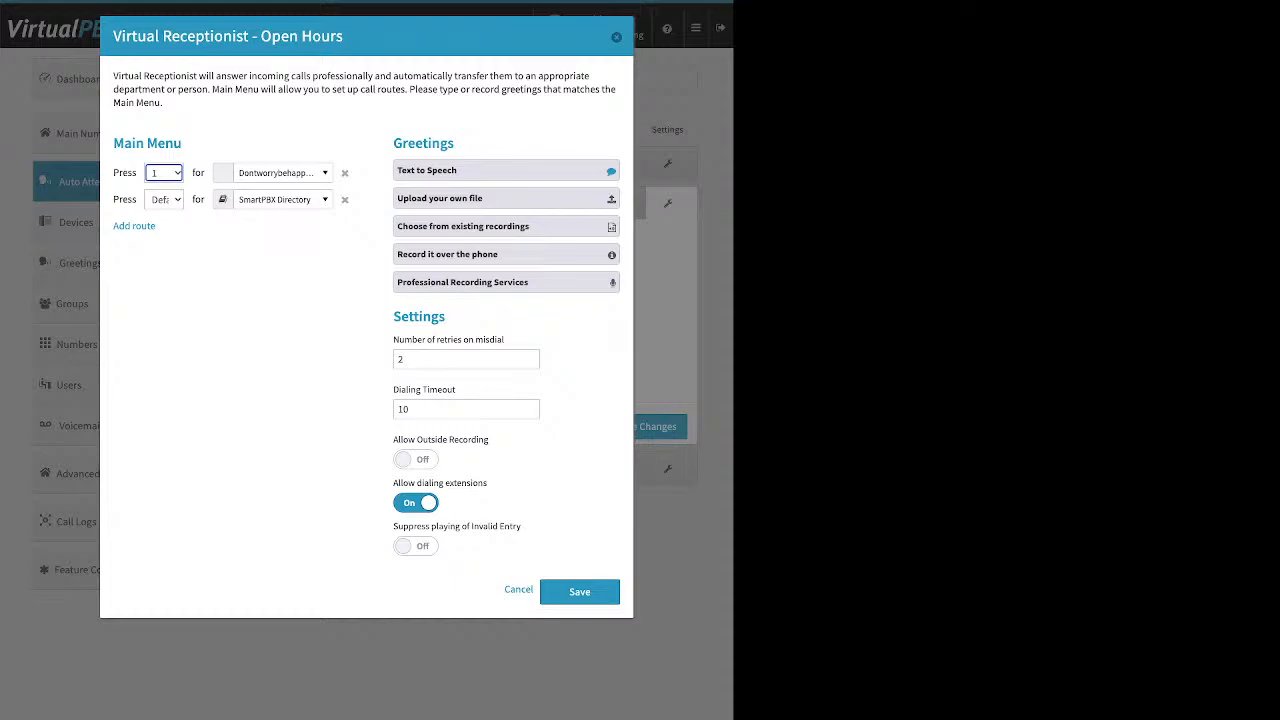
Save the receptionist menu and call strategy, then go to the Devices list.
left_click(580, 592)
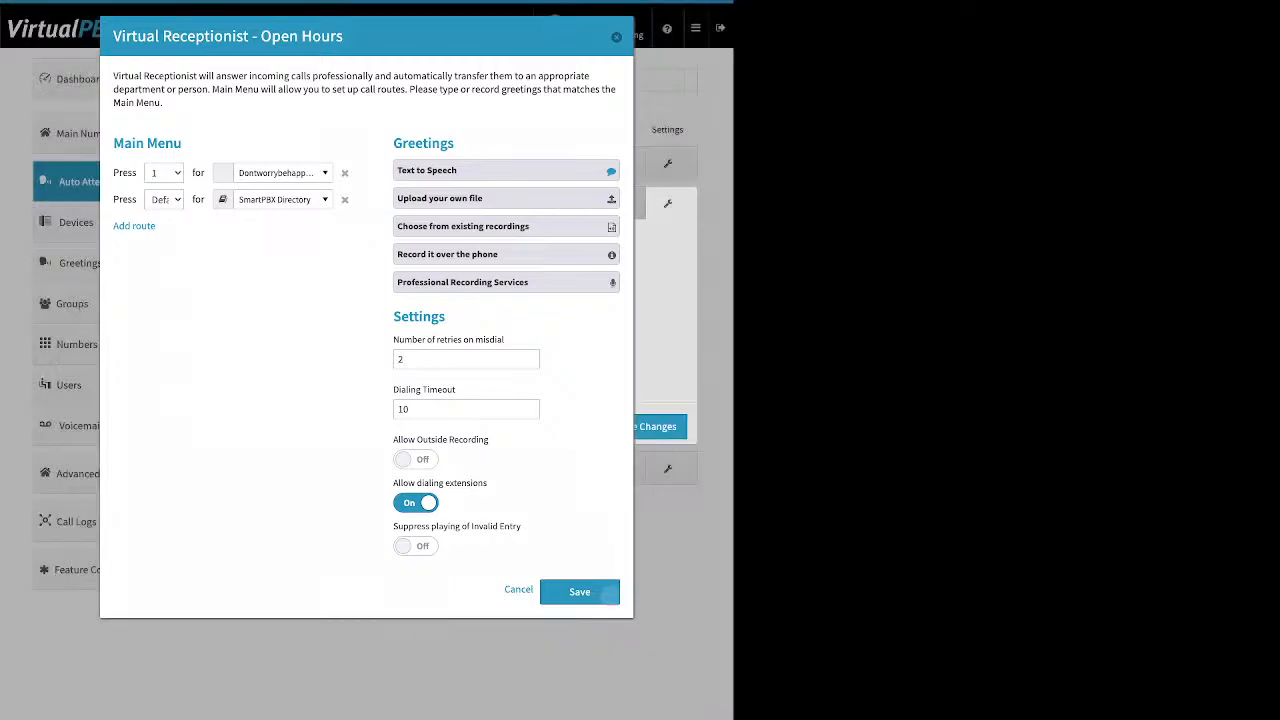
left_click(646, 427)
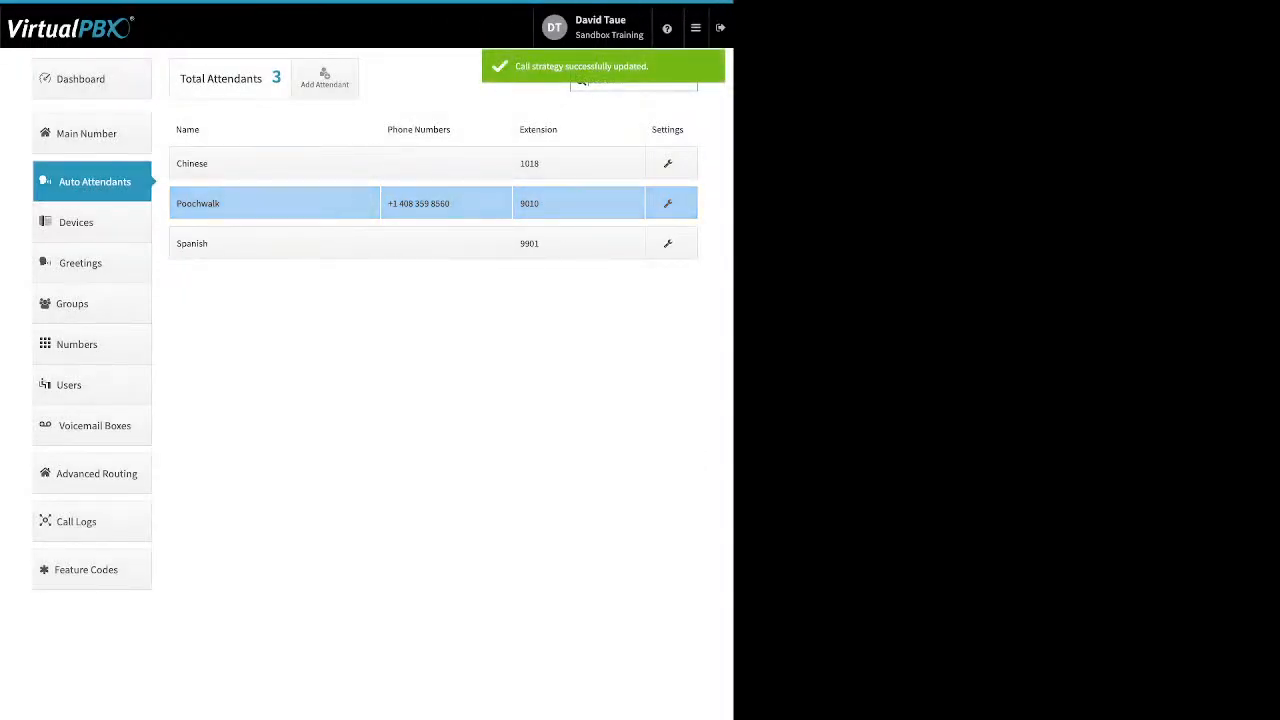
left_click(91, 223)
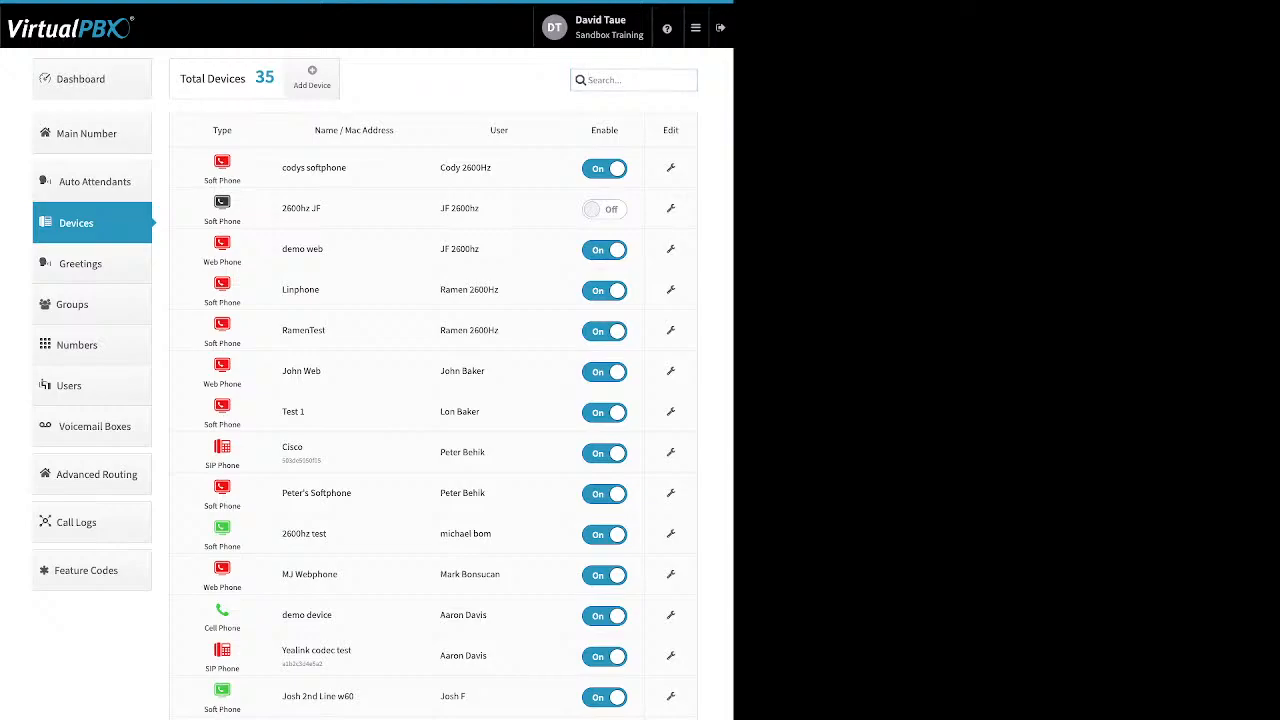
Disable the Test 1 device and show the Add Device type choices.
left_click_drag(204, 261, 324, 250)
left_click(304, 250)
left_click(605, 412)
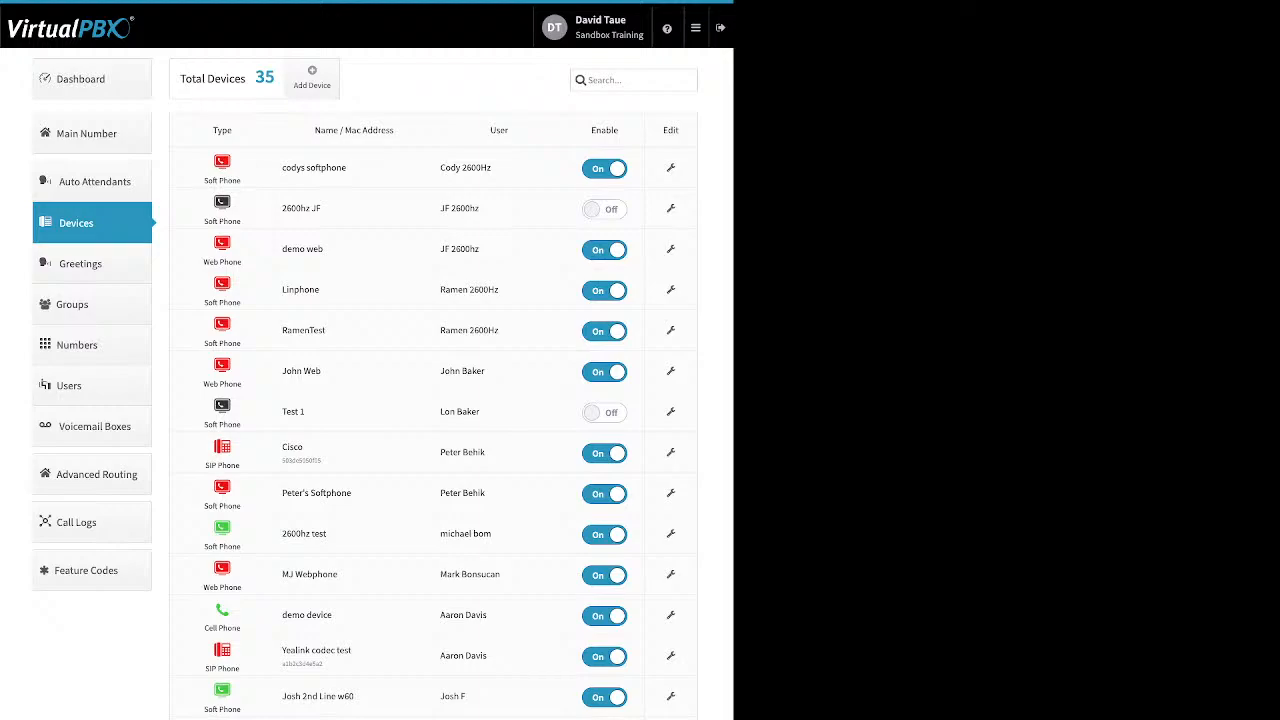
left_click(311, 77)
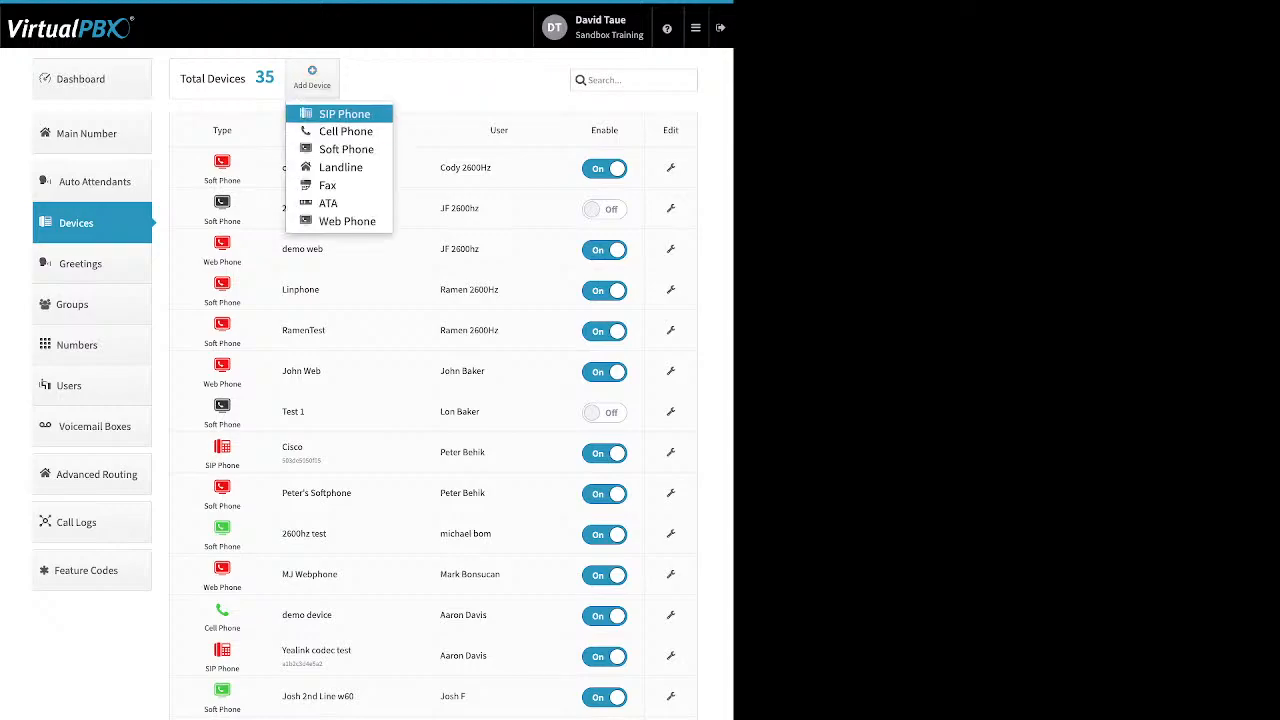
Start a SIP phone, browsing Yealink and Obihai models before listing Cisco's 301g–962 models.
left_click(343, 114)
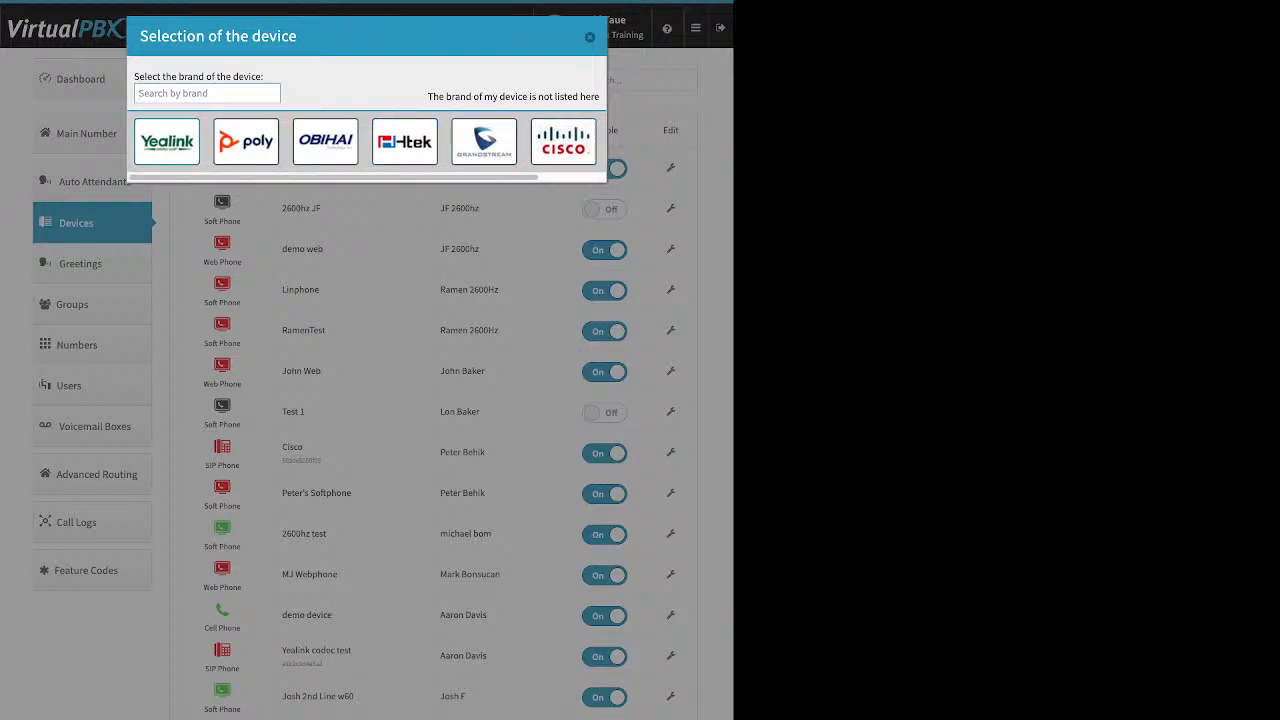
left_click(167, 142)
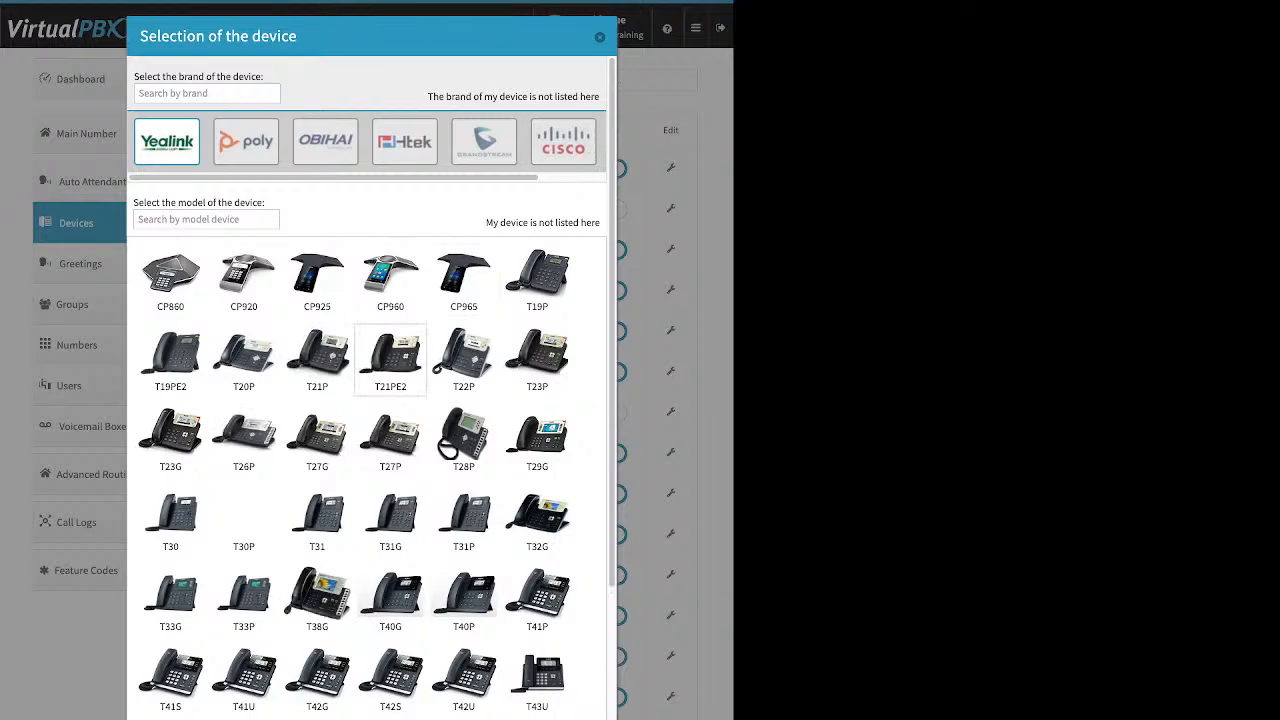
scroll(390, 94, "down", 3)
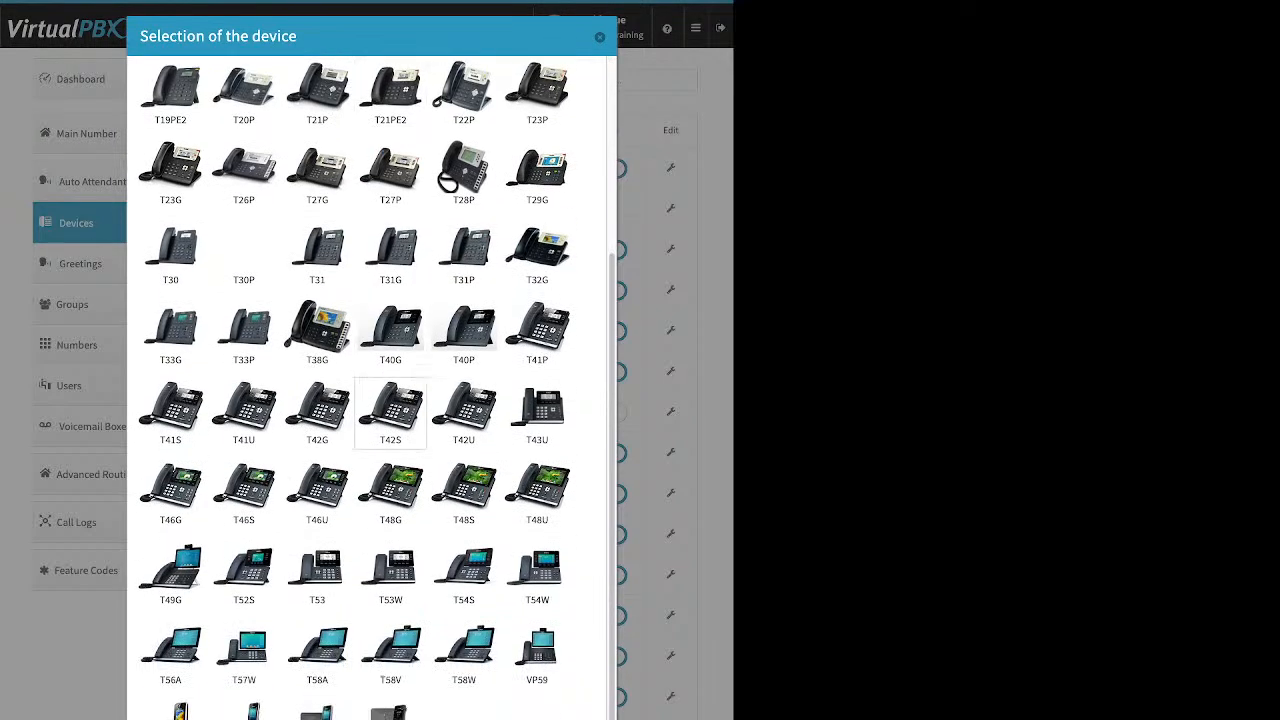
scroll(390, 410, "up", 3)
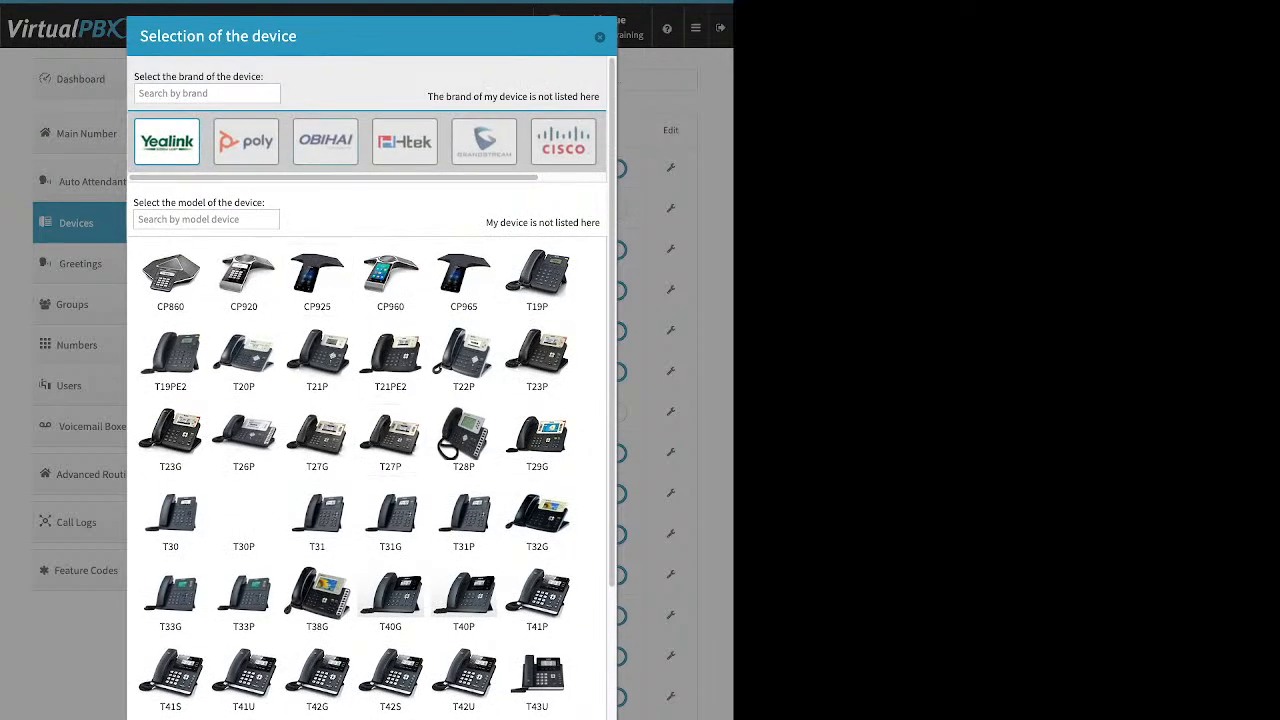
left_click(325, 142)
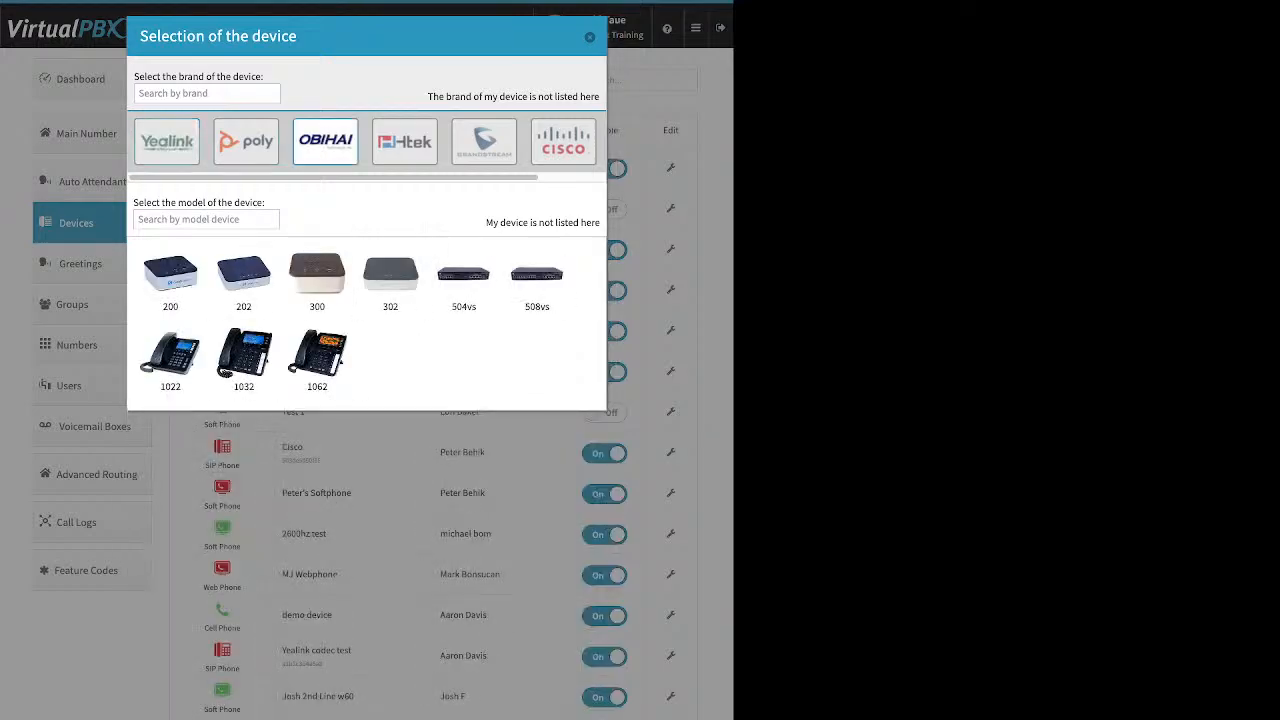
left_click(167, 142)
scroll(317, 358, "down", 3)
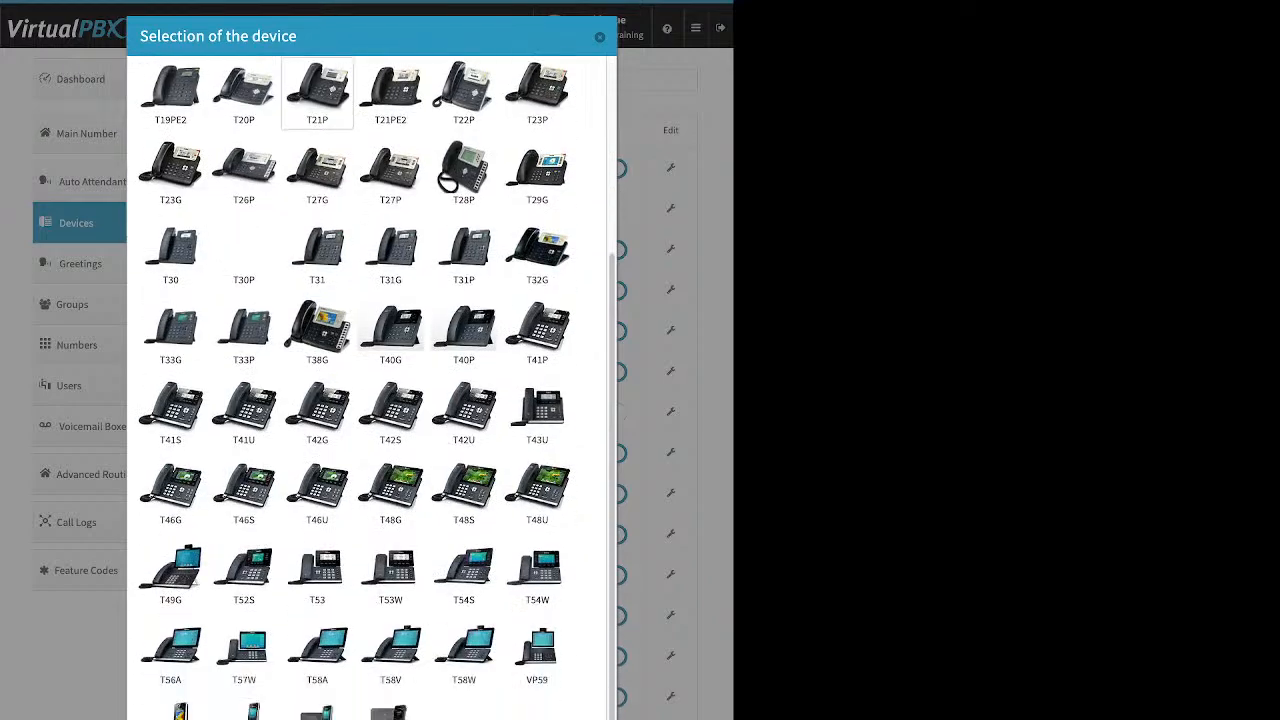
scroll(390, 410, "up", 3)
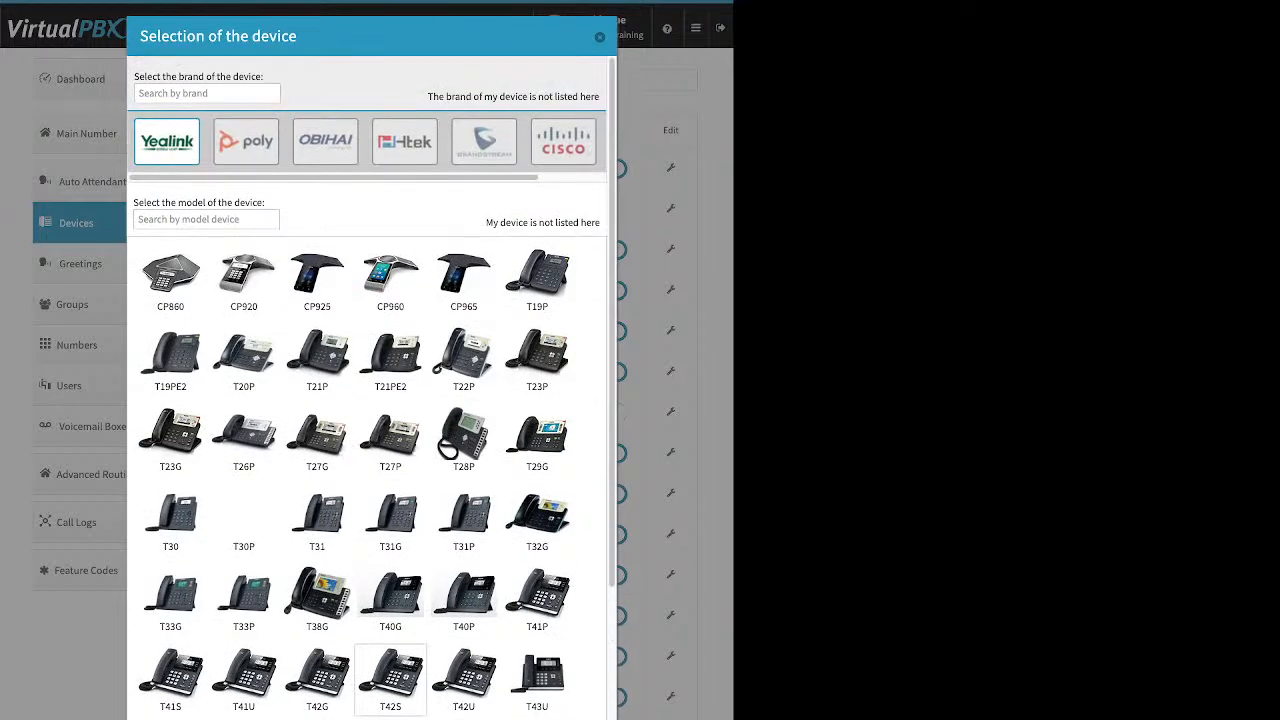
left_click(325, 142)
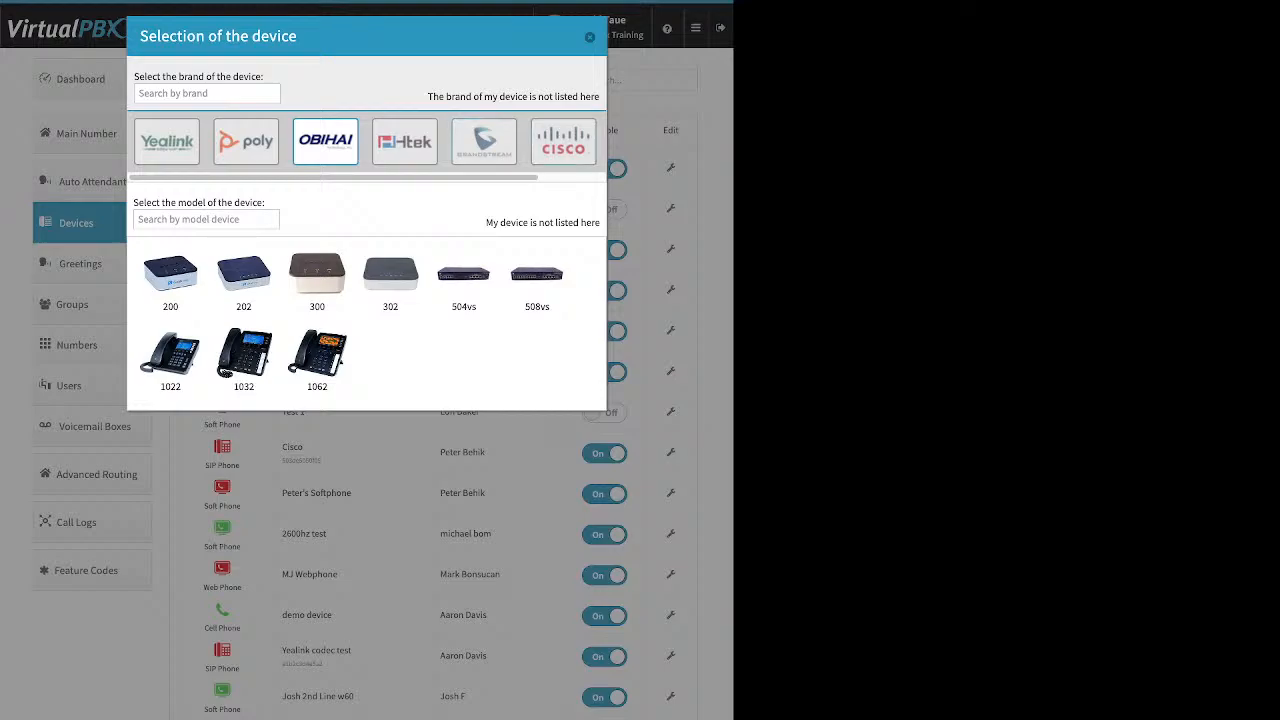
left_click(563, 142)
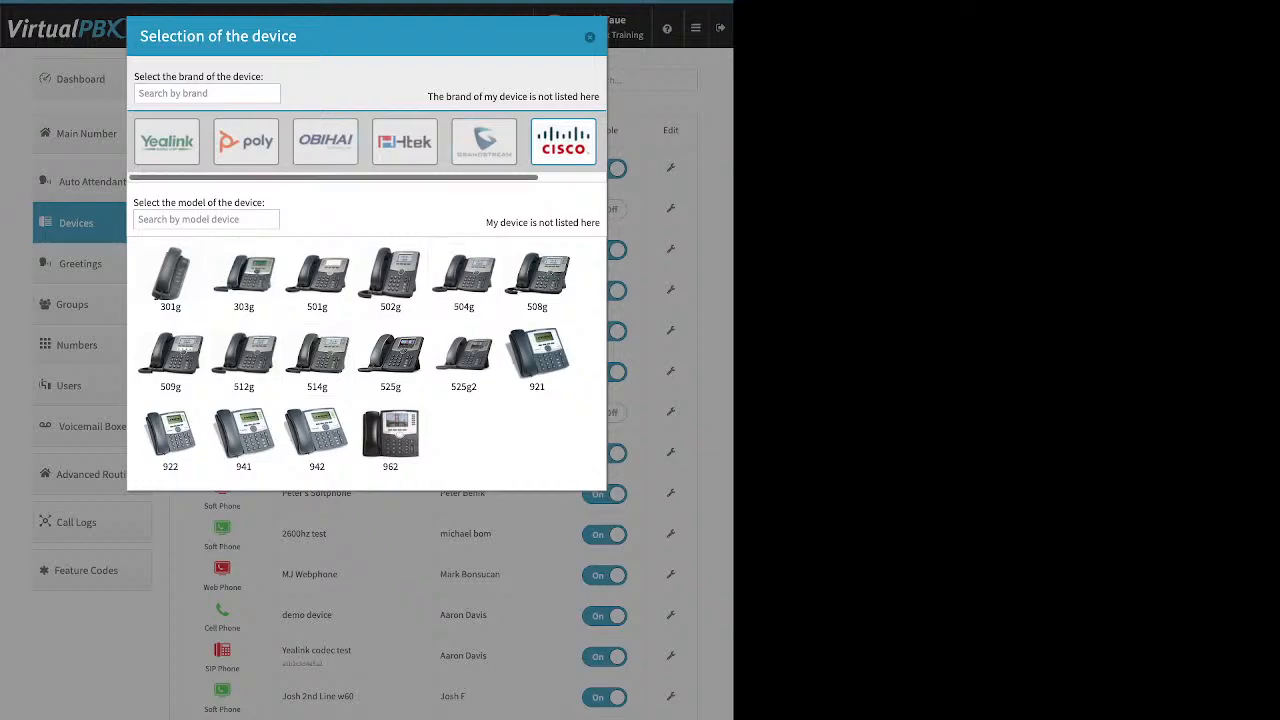
Pick the Cisco 525g, inspect its Device Name and MAC Address fields, then close without creating.
left_click(390, 360)
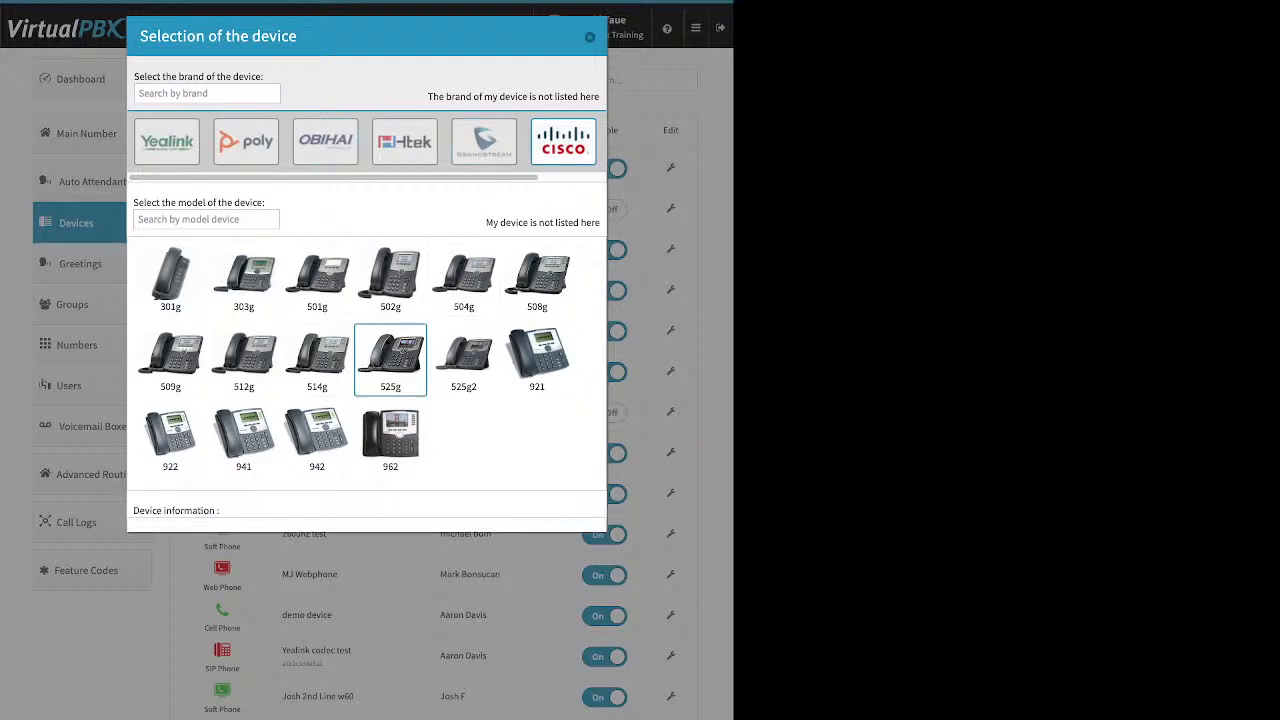
left_click(360, 548)
left_click_drag(217, 548, 268, 548)
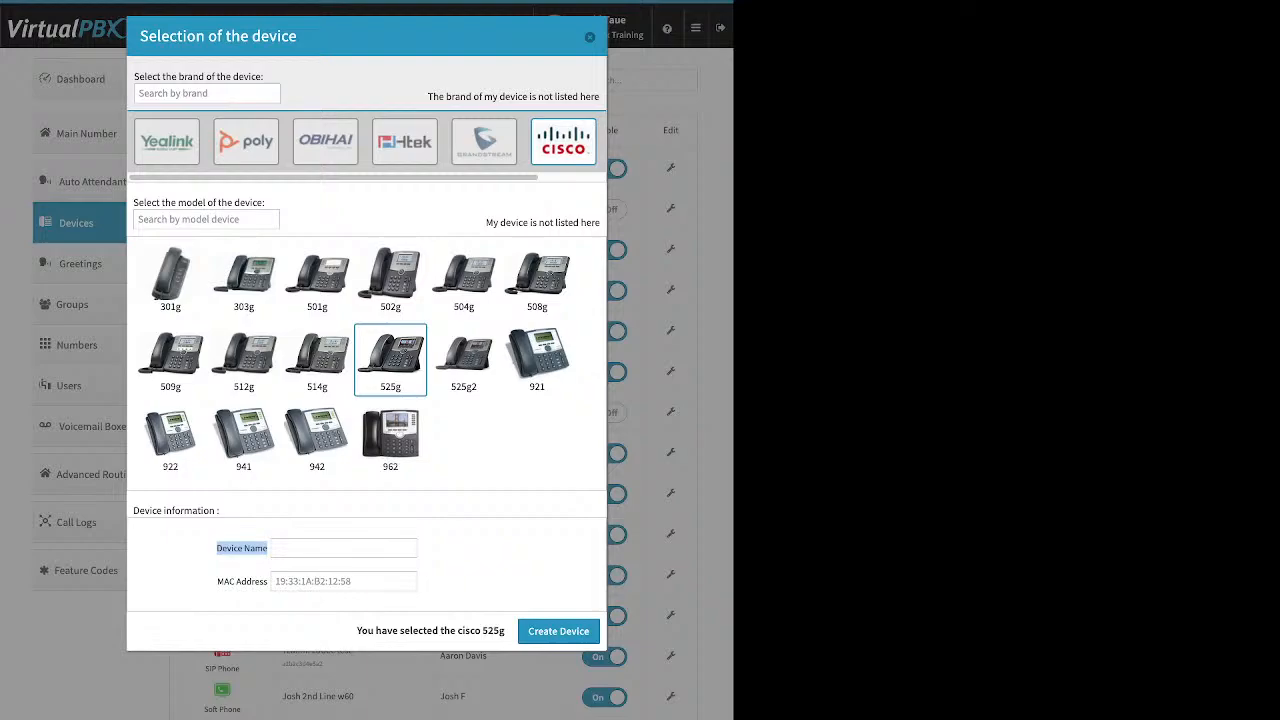
left_click(344, 581)
left_click_drag(217, 582, 268, 582)
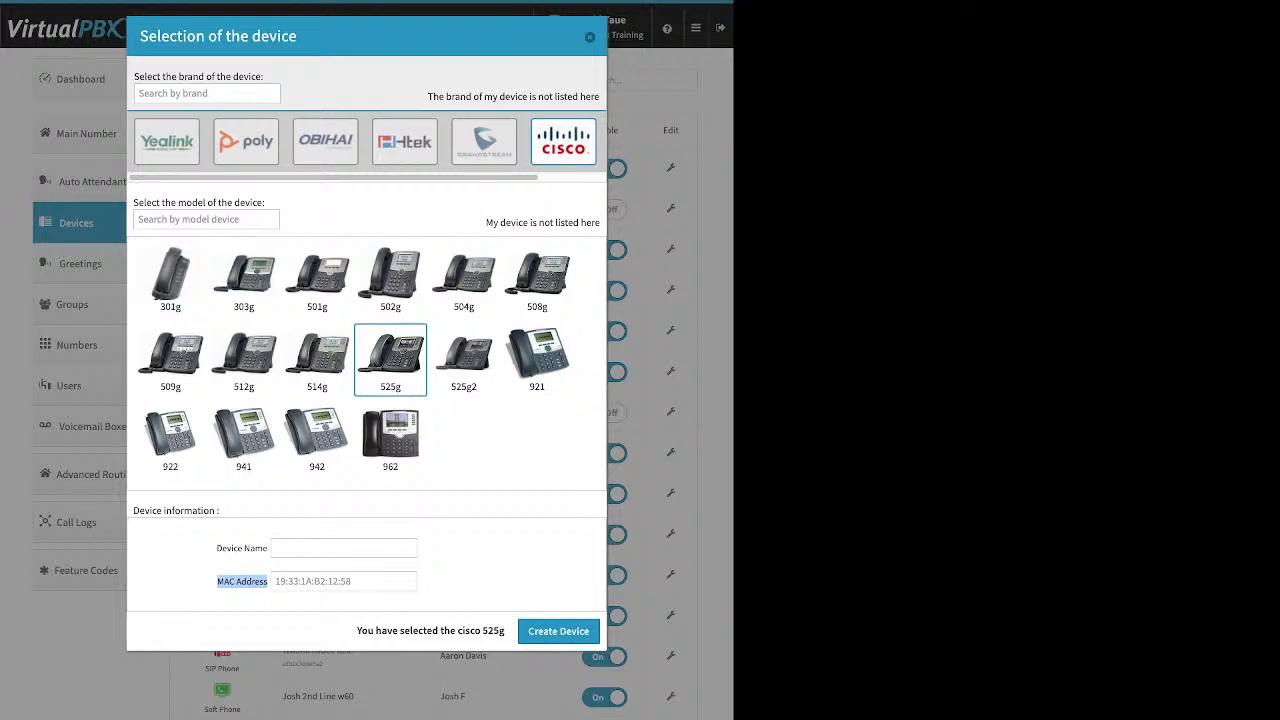
left_click(590, 37)
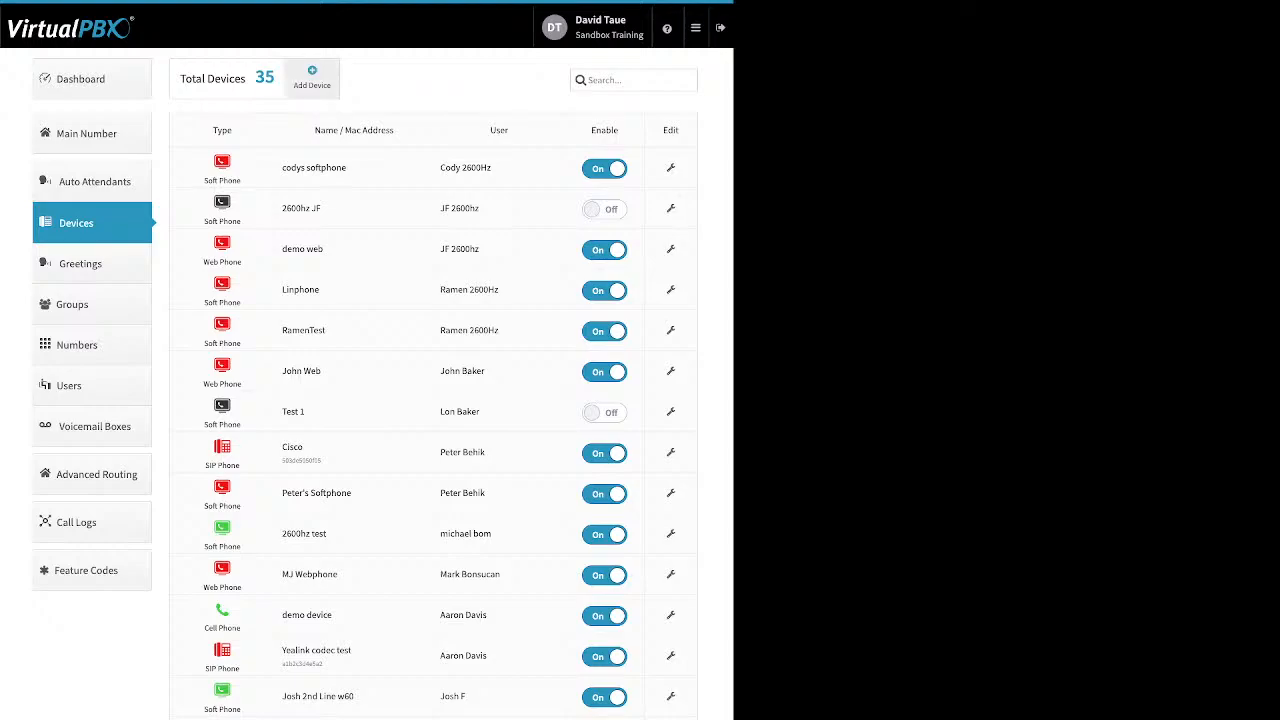
left_click(312, 78)
left_click(345, 131)
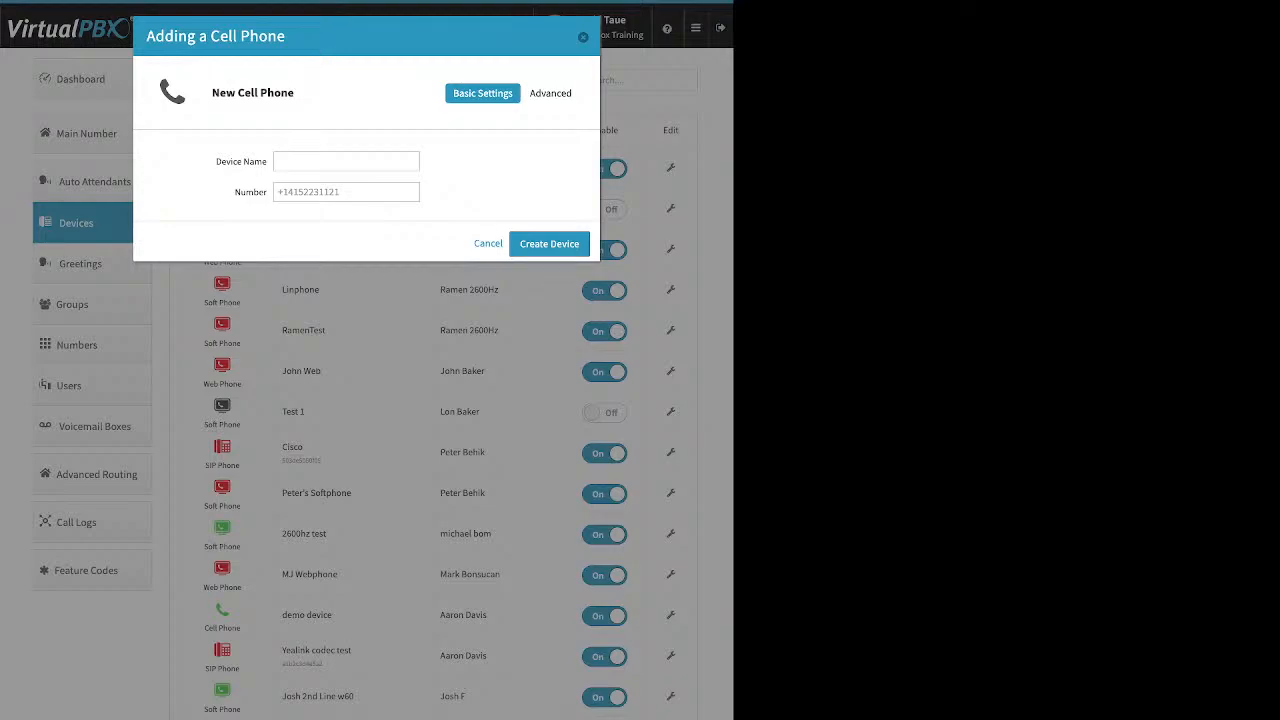
left_click_drag(235, 192, 264, 192)
left_click(346, 192)
key("Escape")
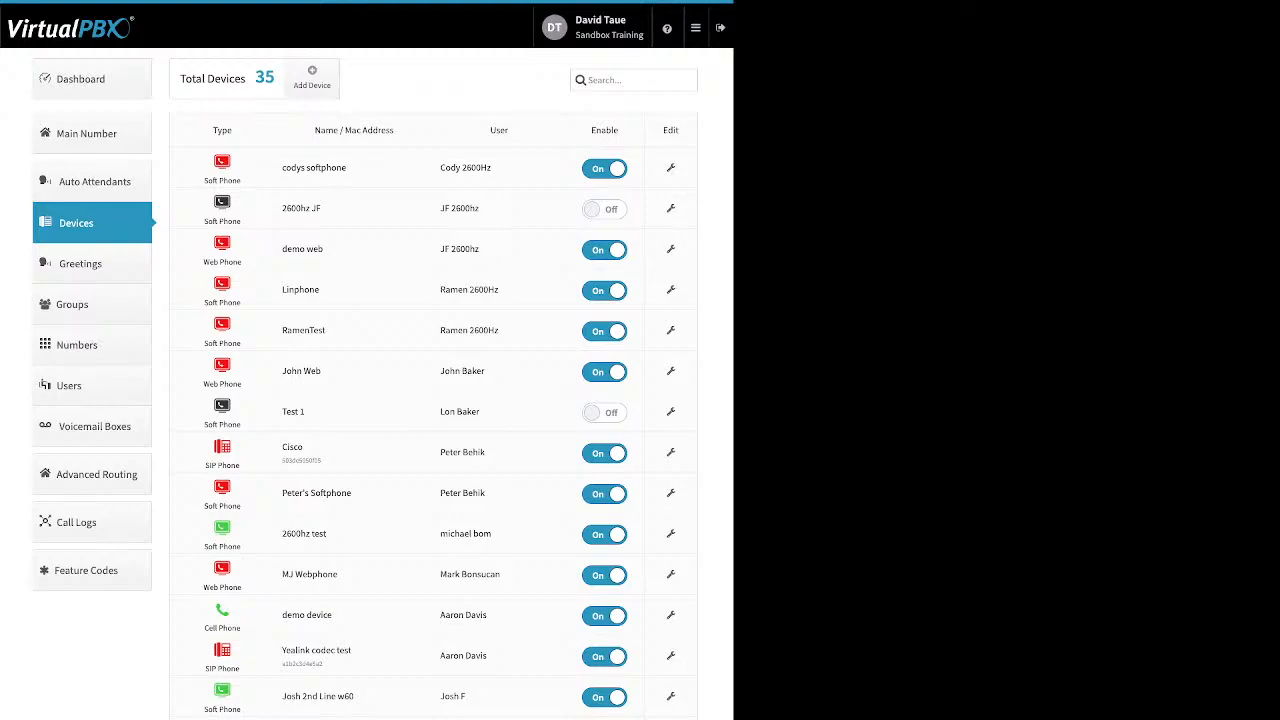
Open the demo device cell phone's editor and show its Advanced > Options settings.
left_click(670, 615)
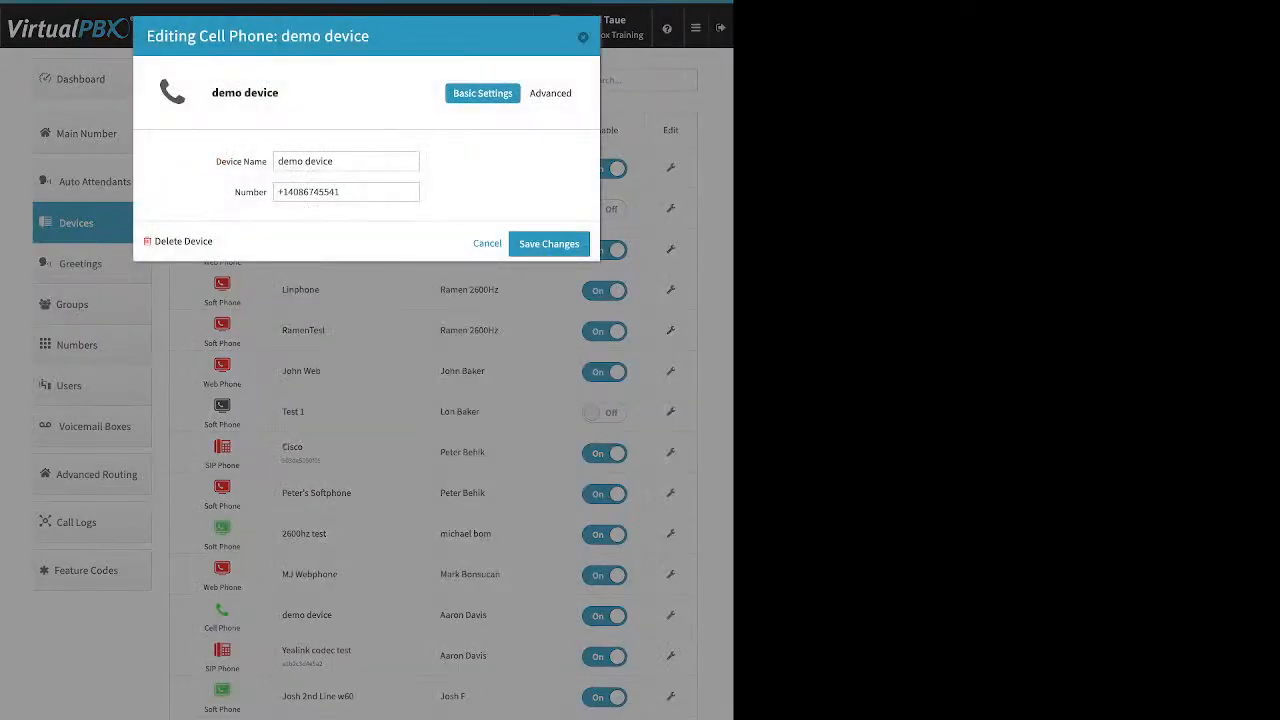
left_click(555, 93)
left_click(535, 119)
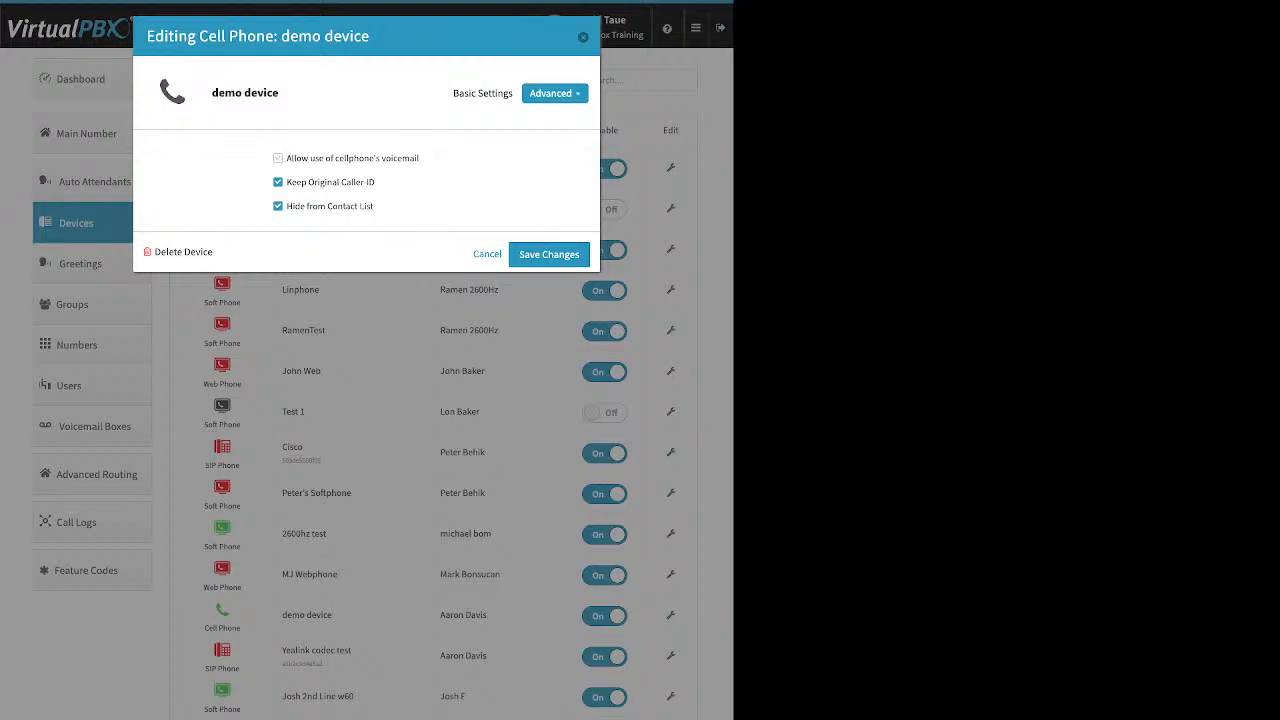
left_click_drag(286, 158, 421, 158)
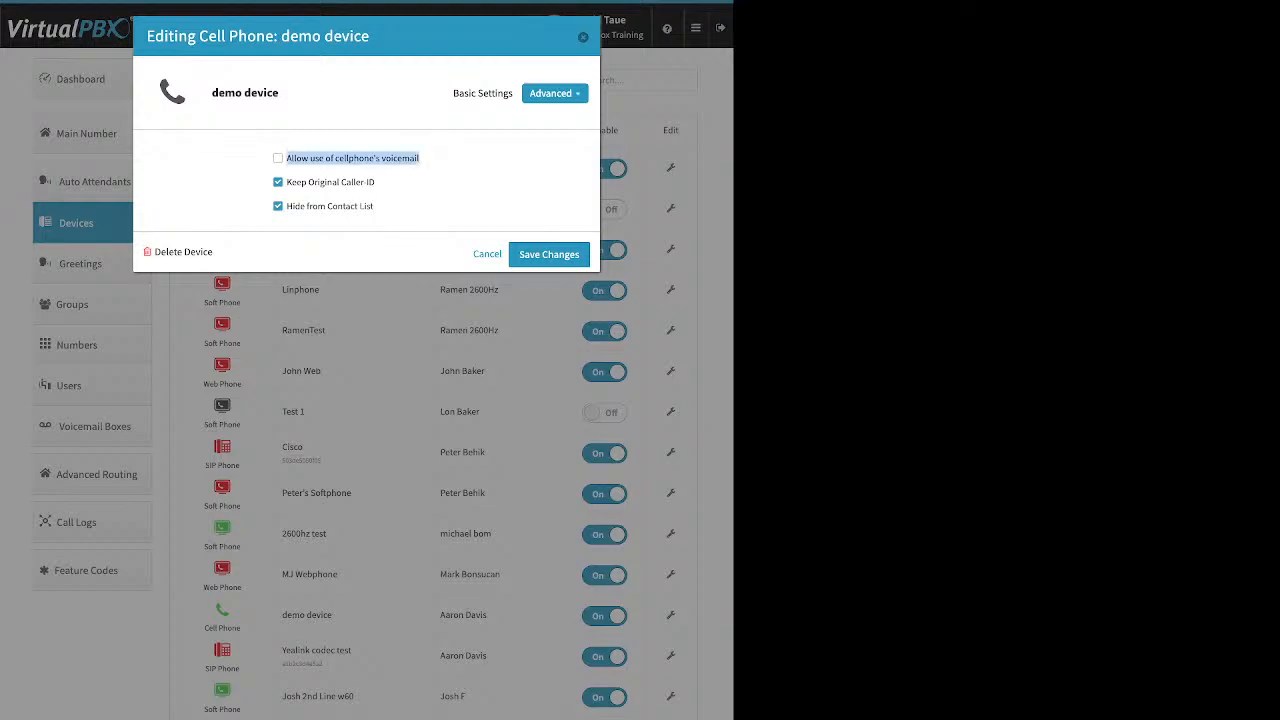
left_click(278, 158)
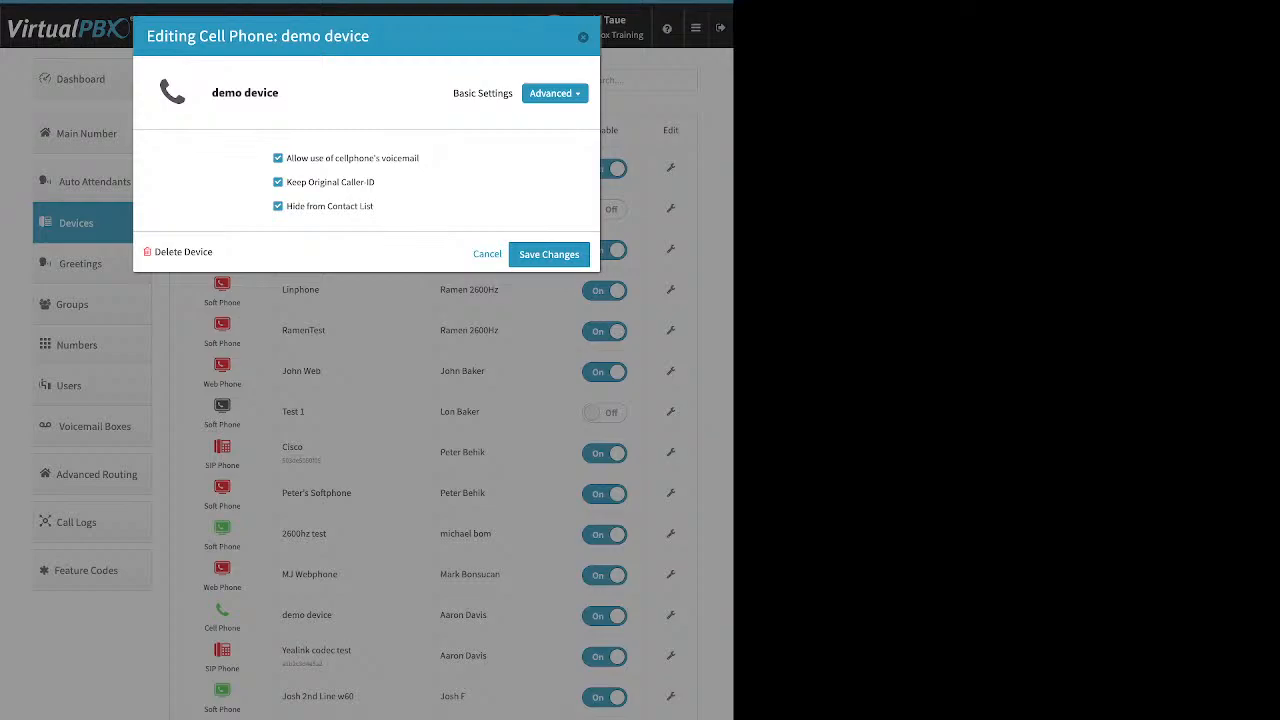
left_click(278, 158)
left_click_drag(376, 182, 287, 182)
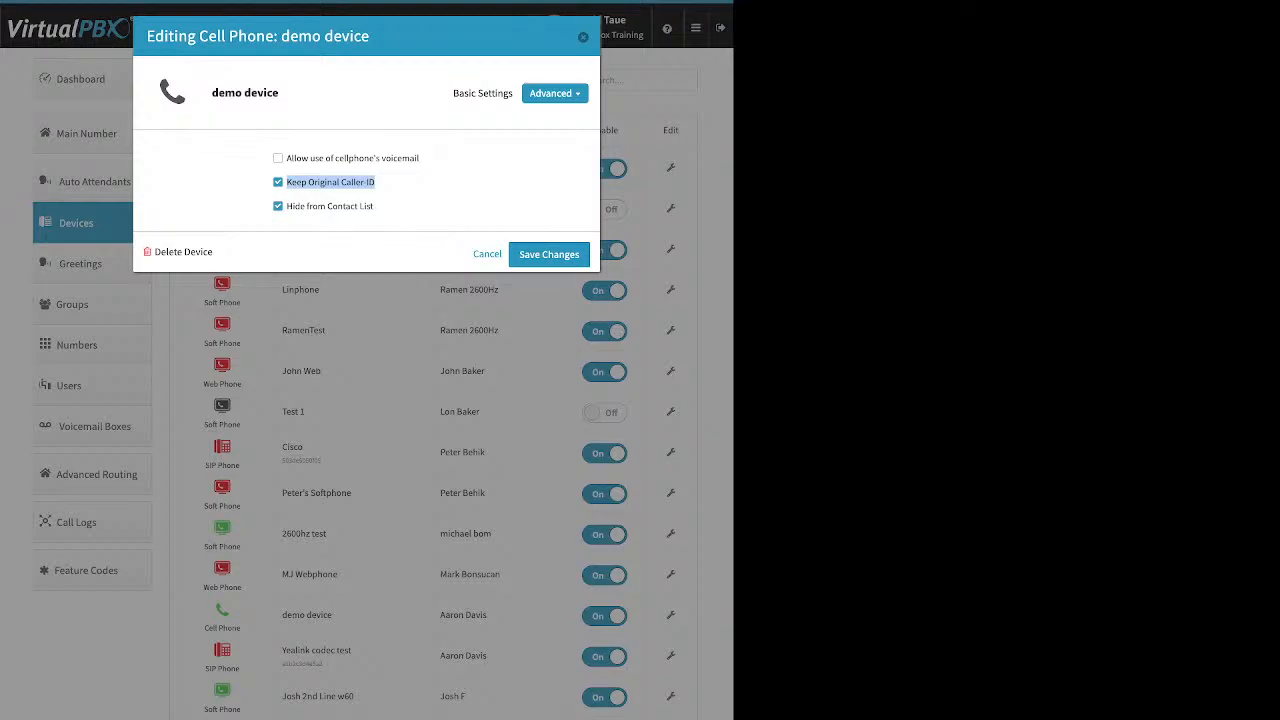
Clear Keep Original Caller-ID on the demo device cell phone and close its editor.
left_click(420, 186)
left_click(278, 182)
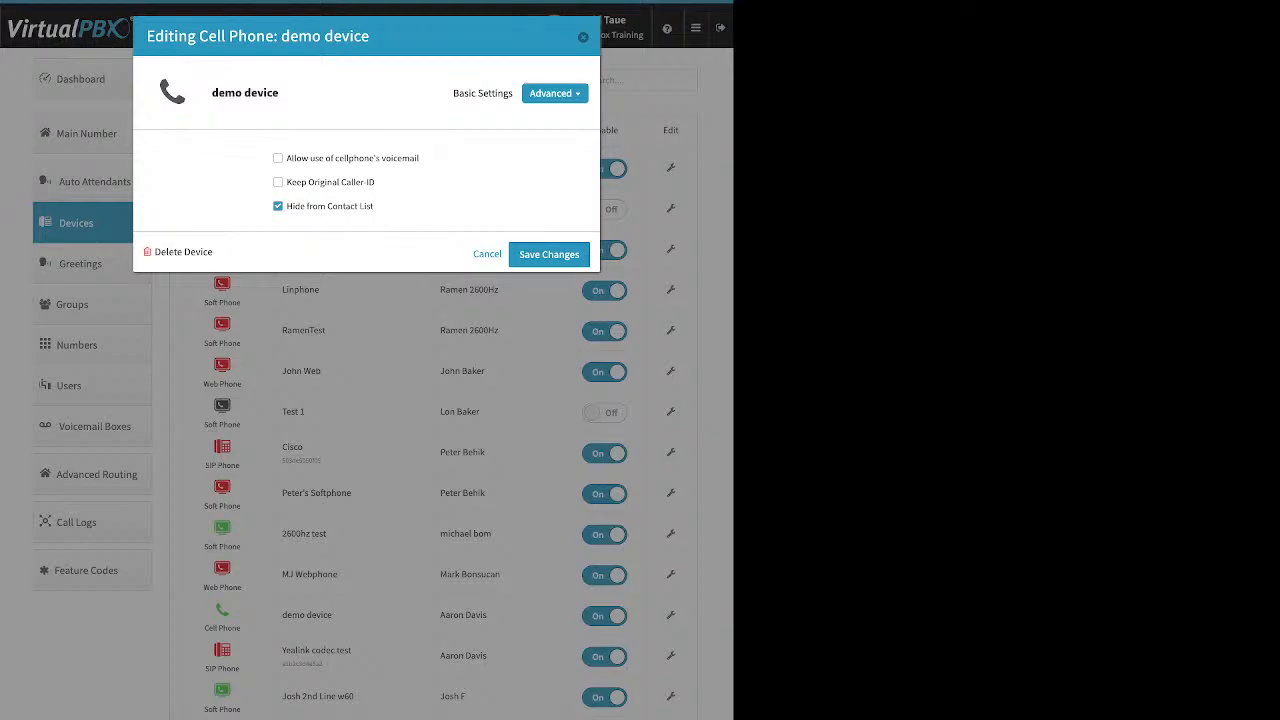
left_click(583, 37)
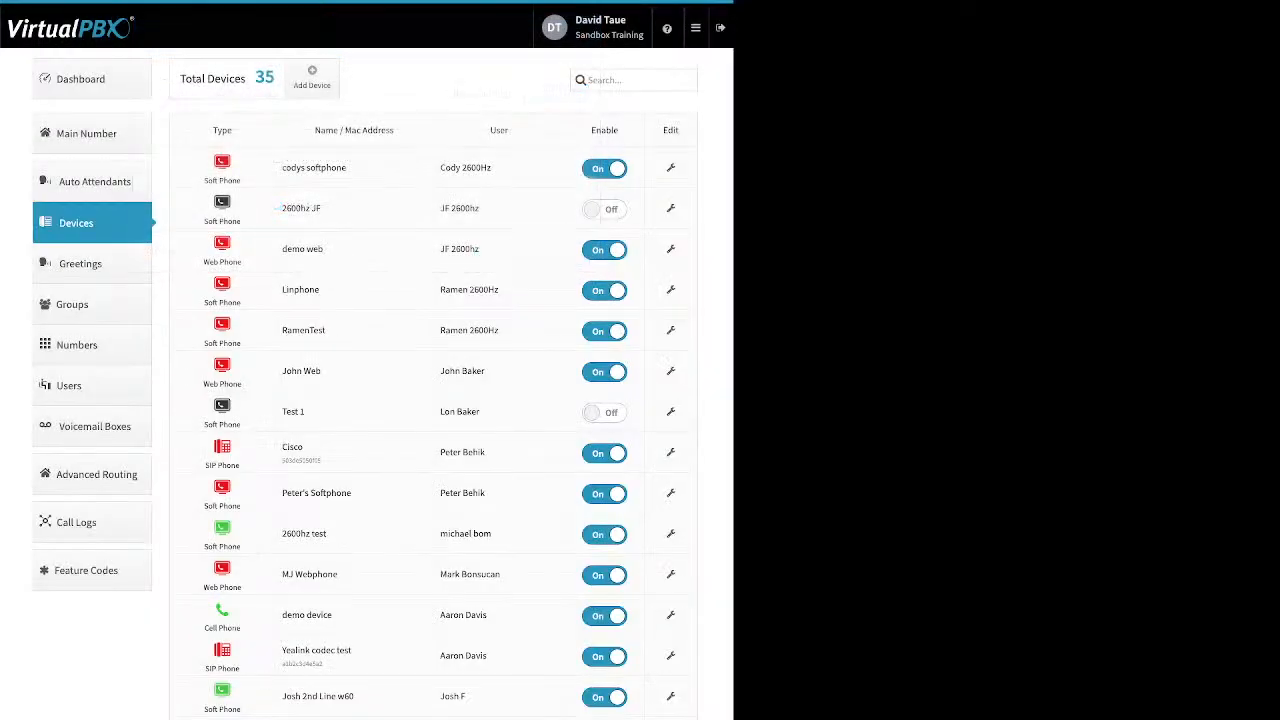
left_click(92, 79)
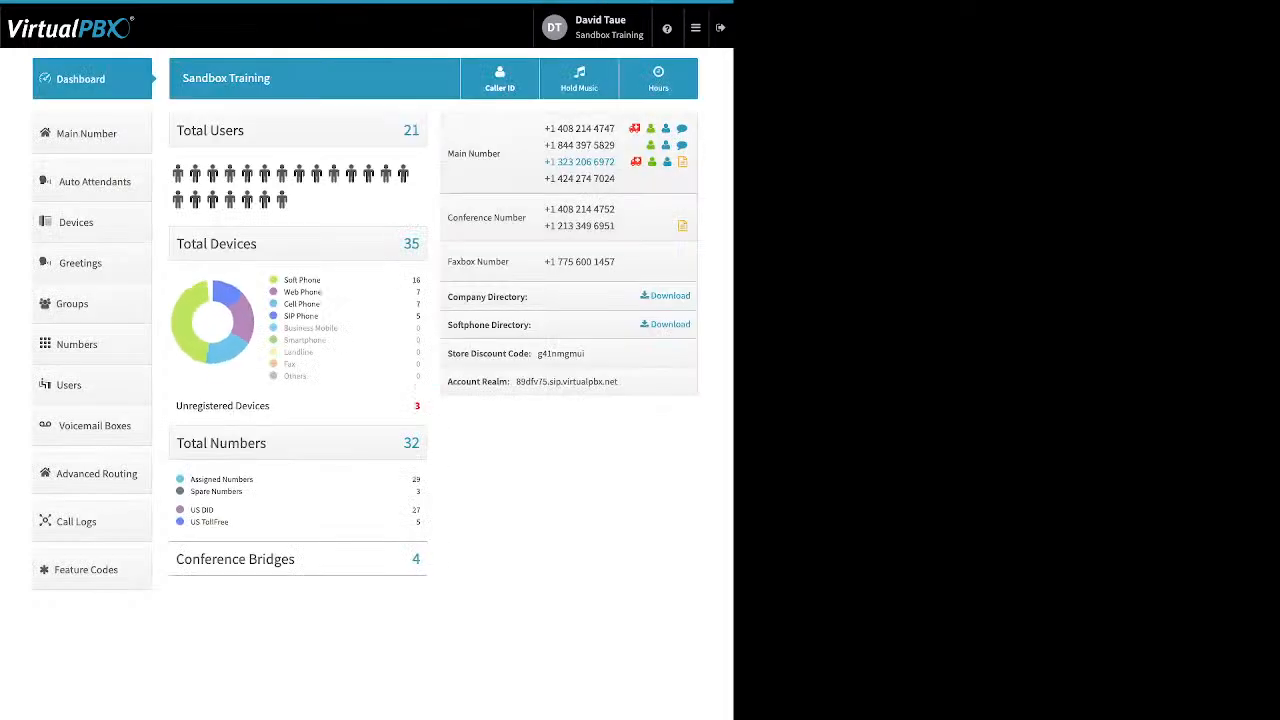
left_click(499, 79)
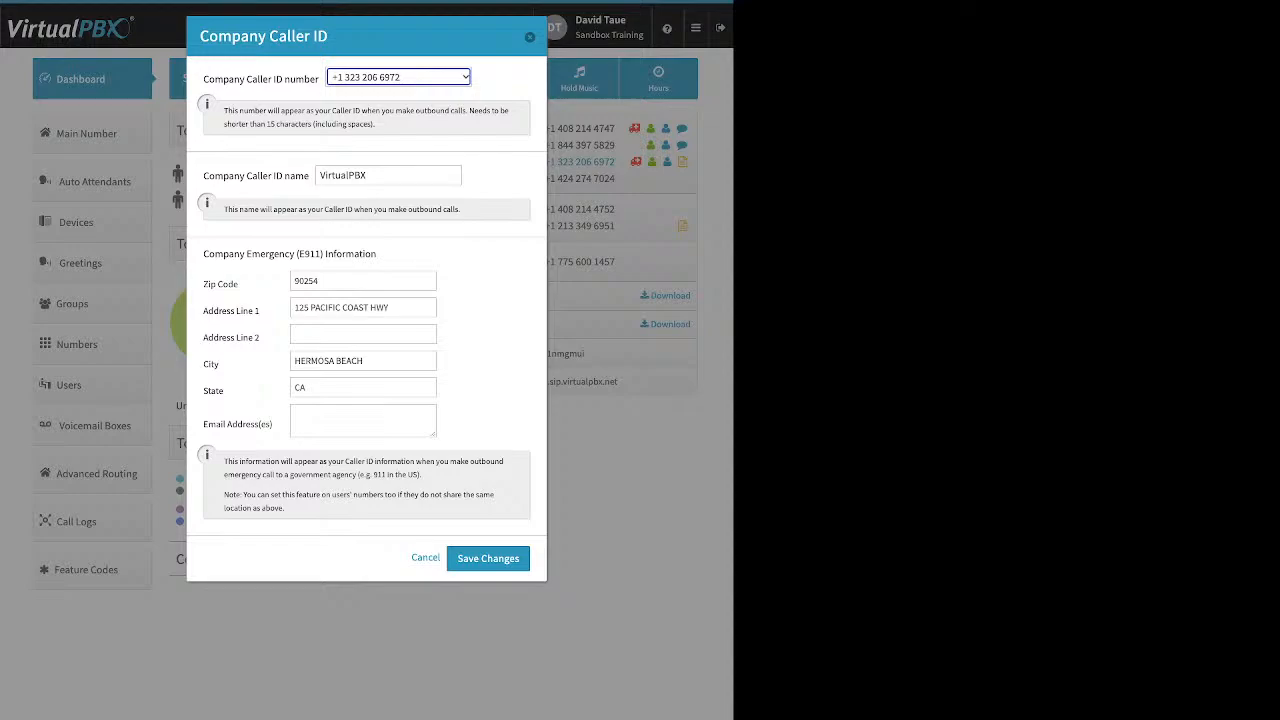
key("Escape")
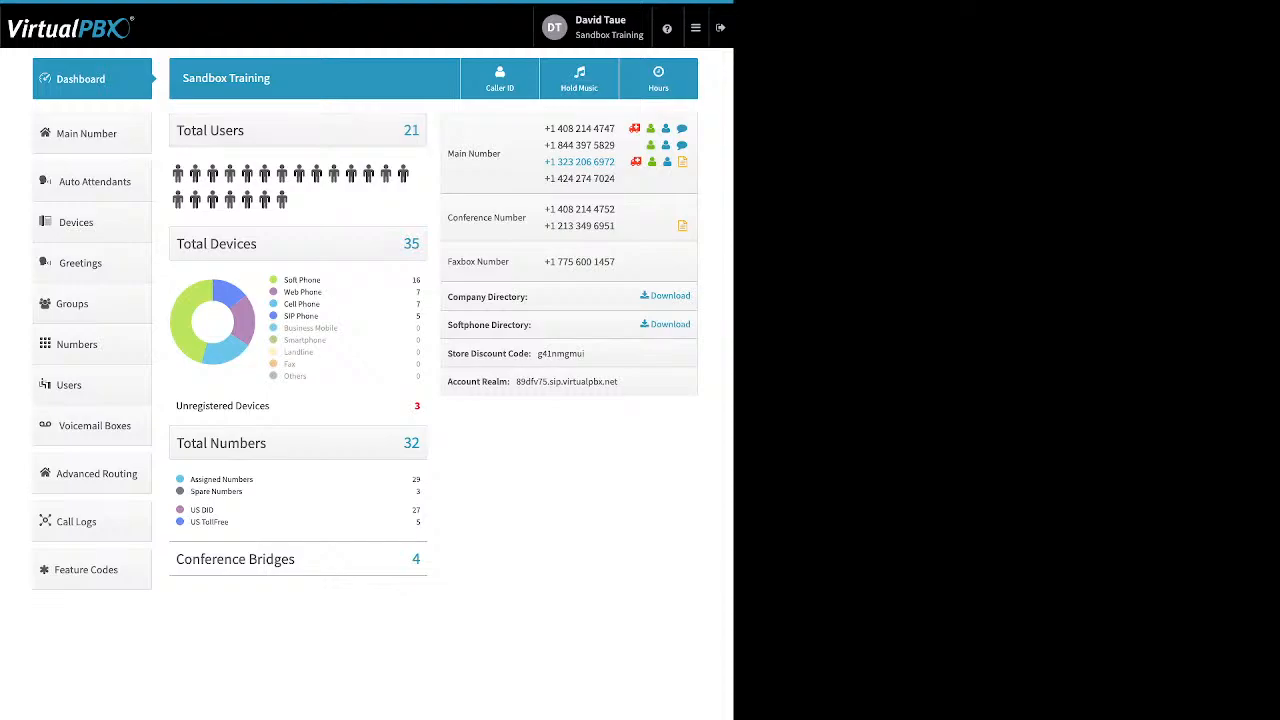
left_click(92, 222)
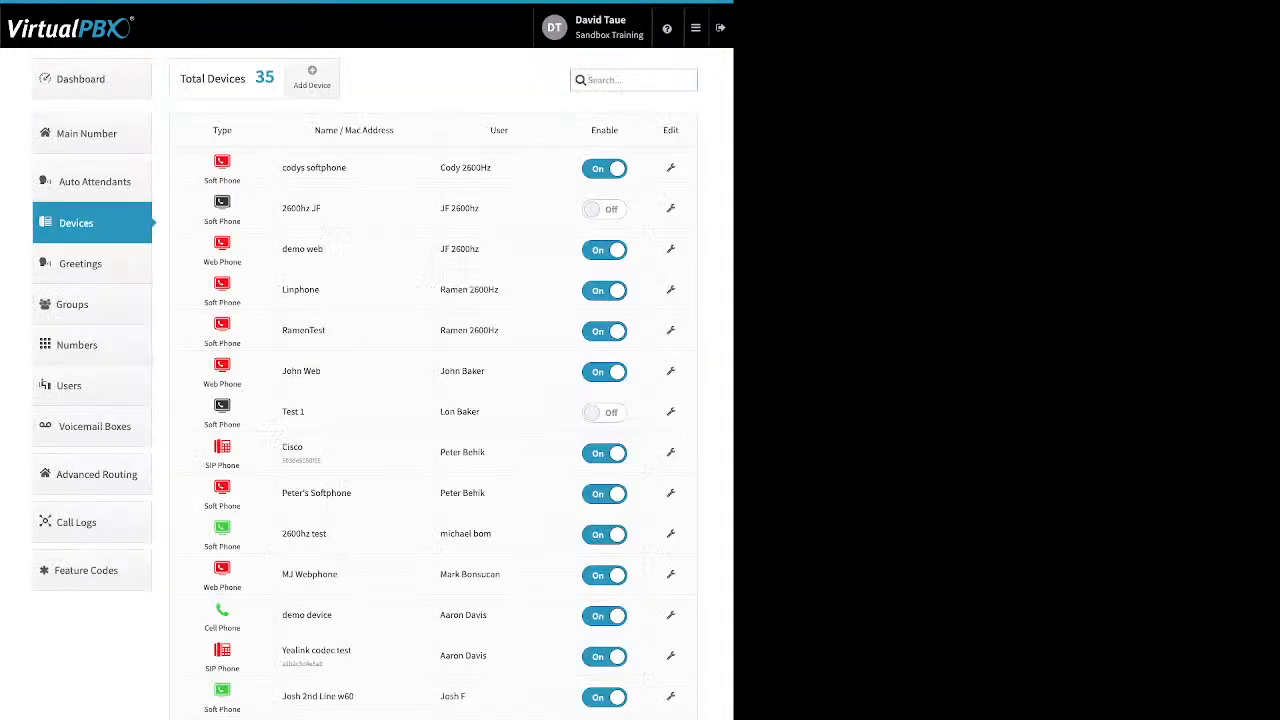
Start adding a new Soft Phone device and dismiss its emergency-calling notice.
left_click(311, 77)
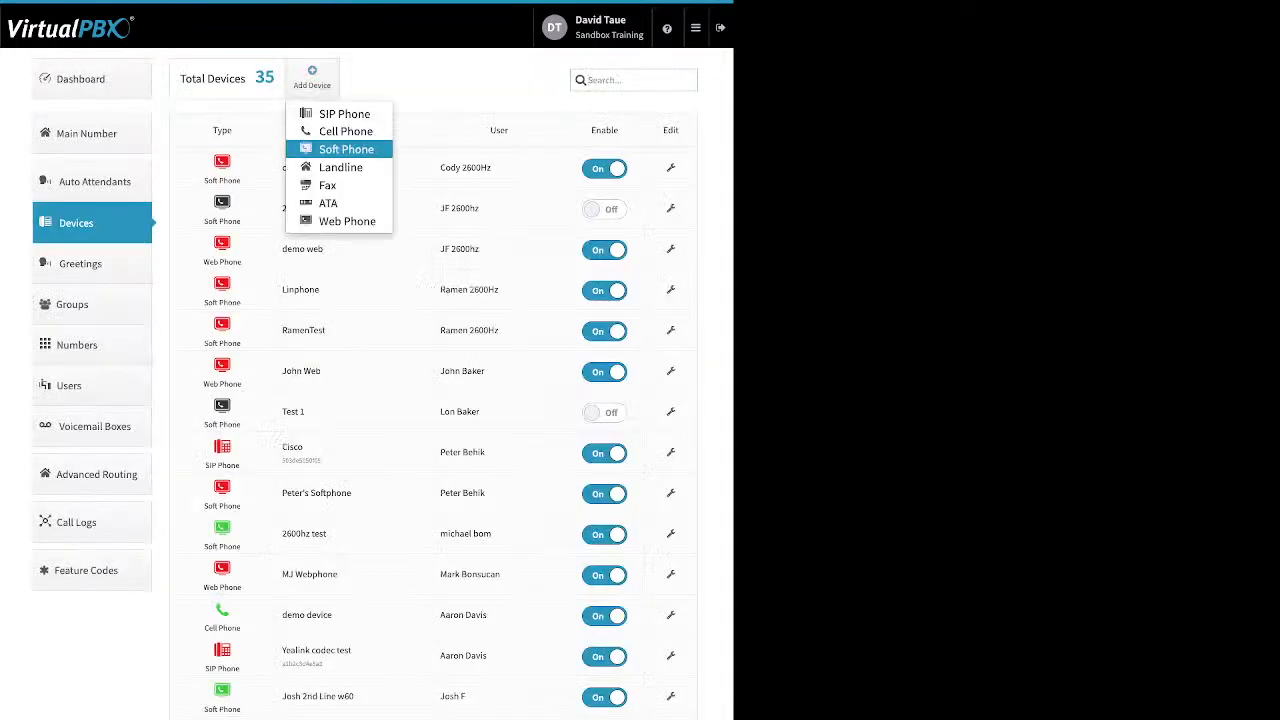
left_click(345, 149)
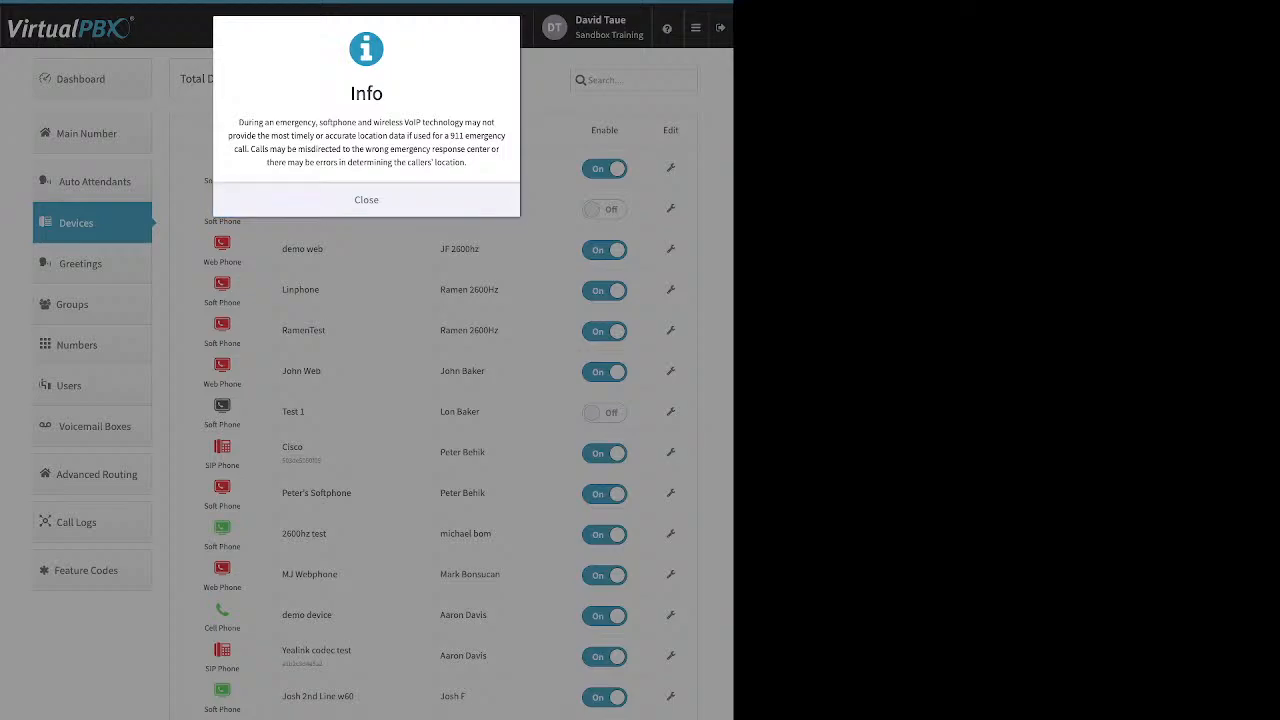
left_click(366, 200)
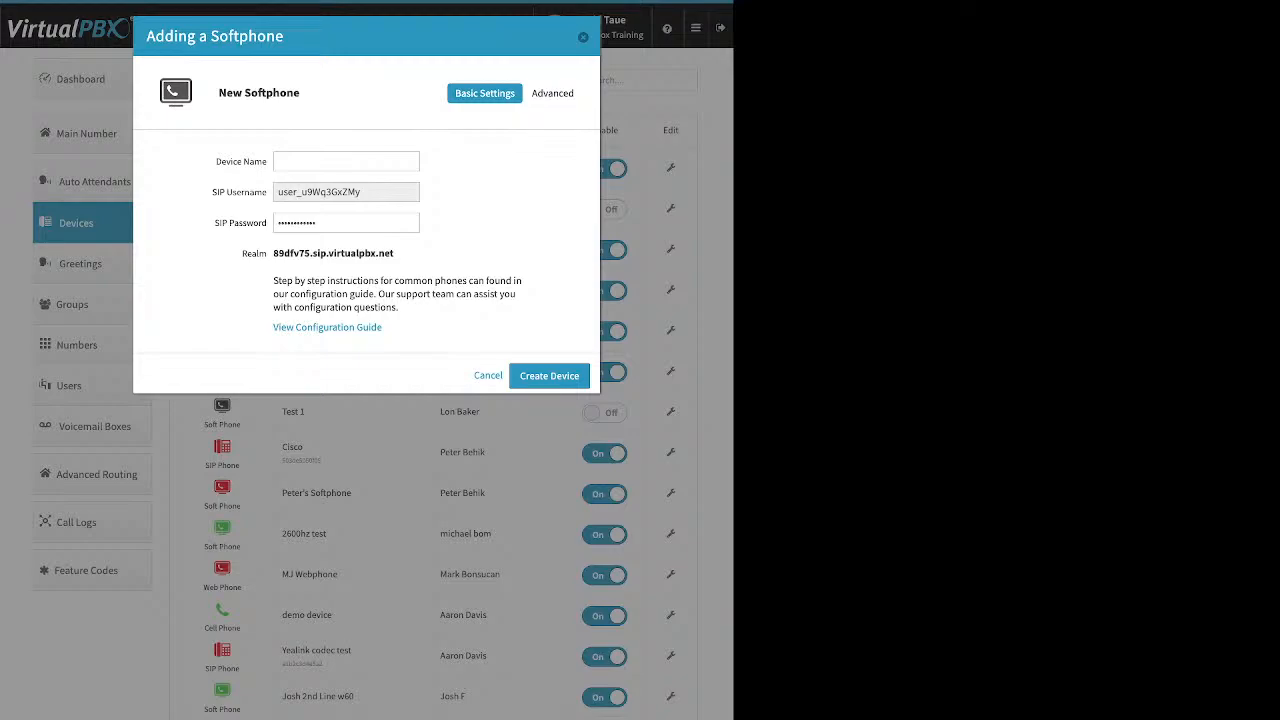
Inspect the softphone's device name, SIP username, password and realm, then cancel without creating it.
left_click(346, 161)
key("Tab")
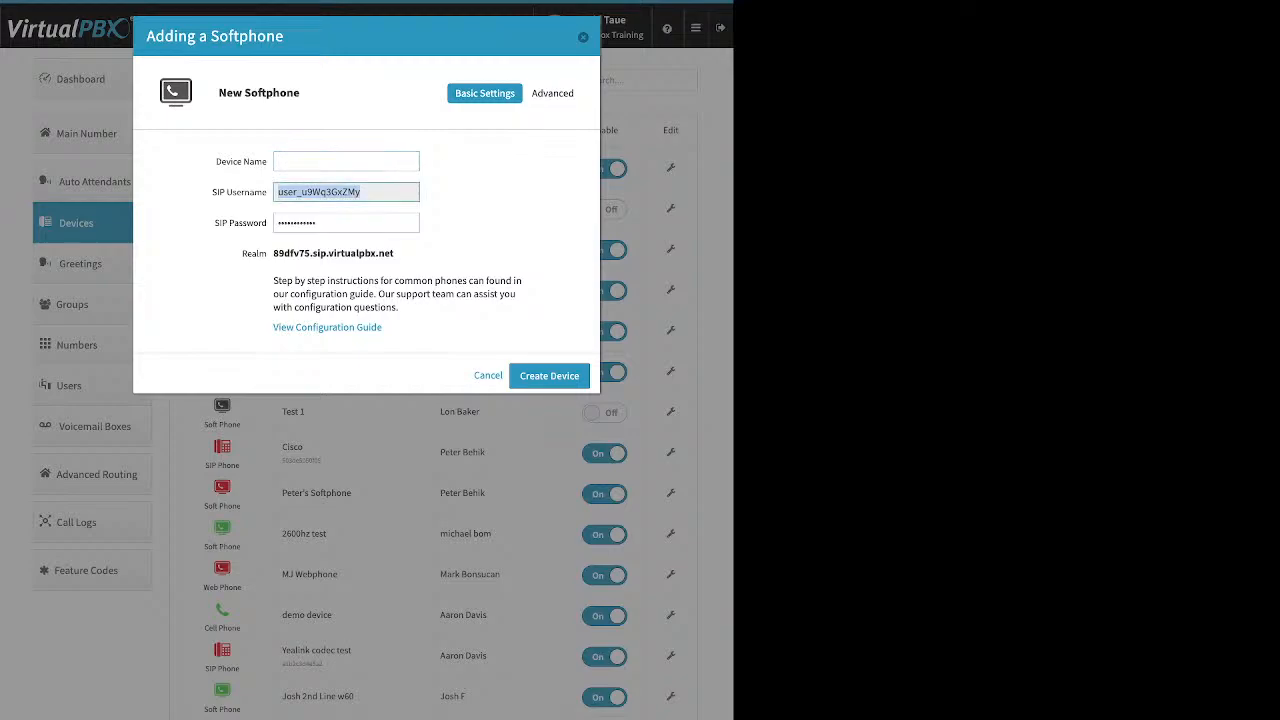
left_click(343, 223)
key("ctrl+a")
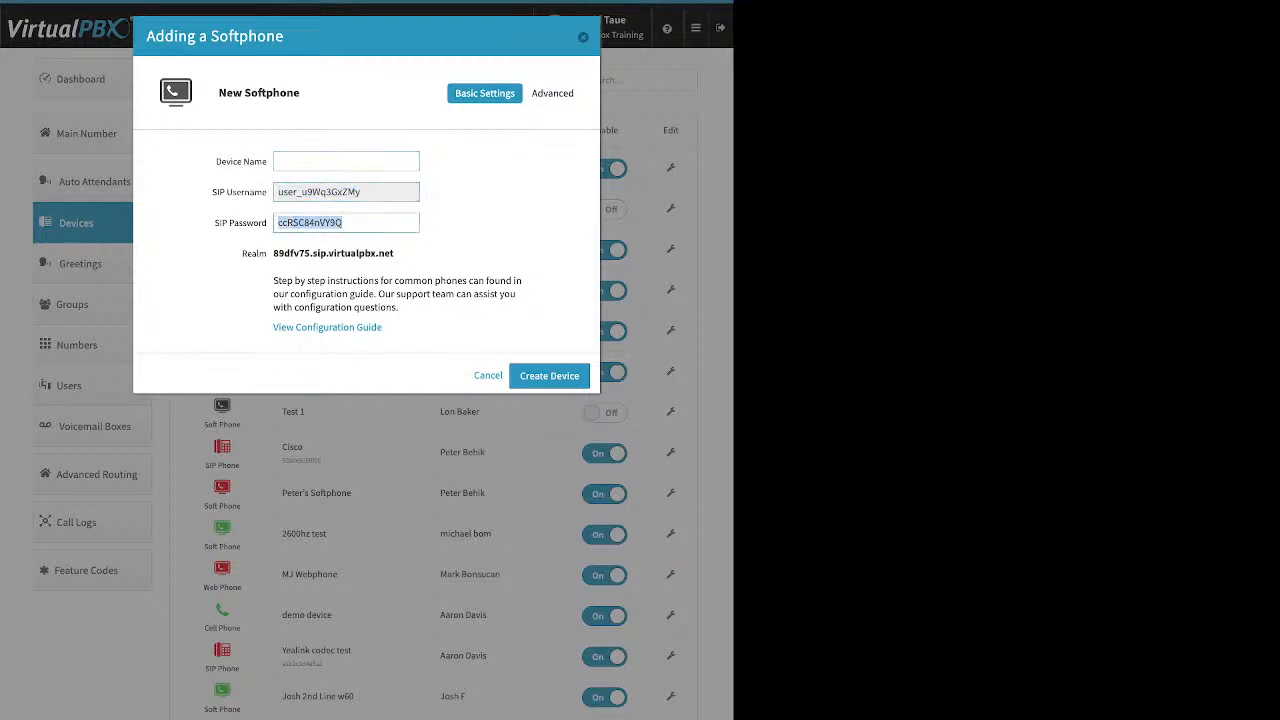
key("Tab")
left_click_drag(394, 253, 273, 253)
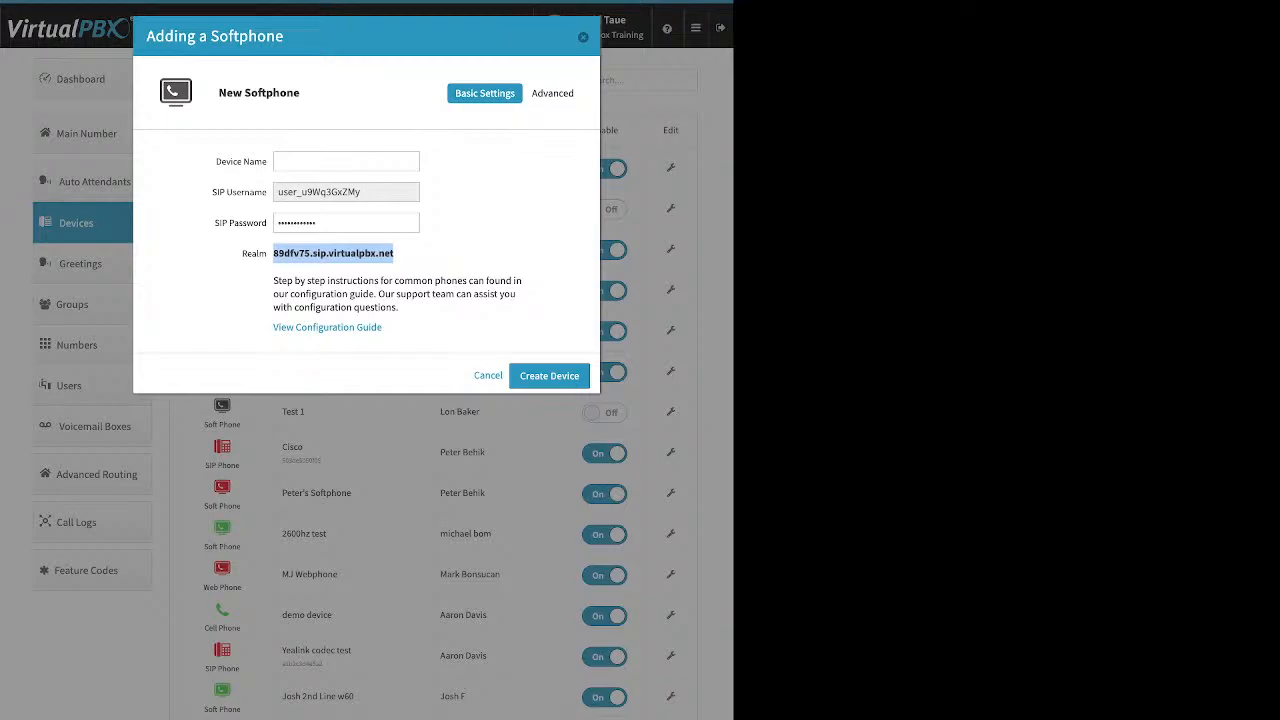
left_click(436, 254)
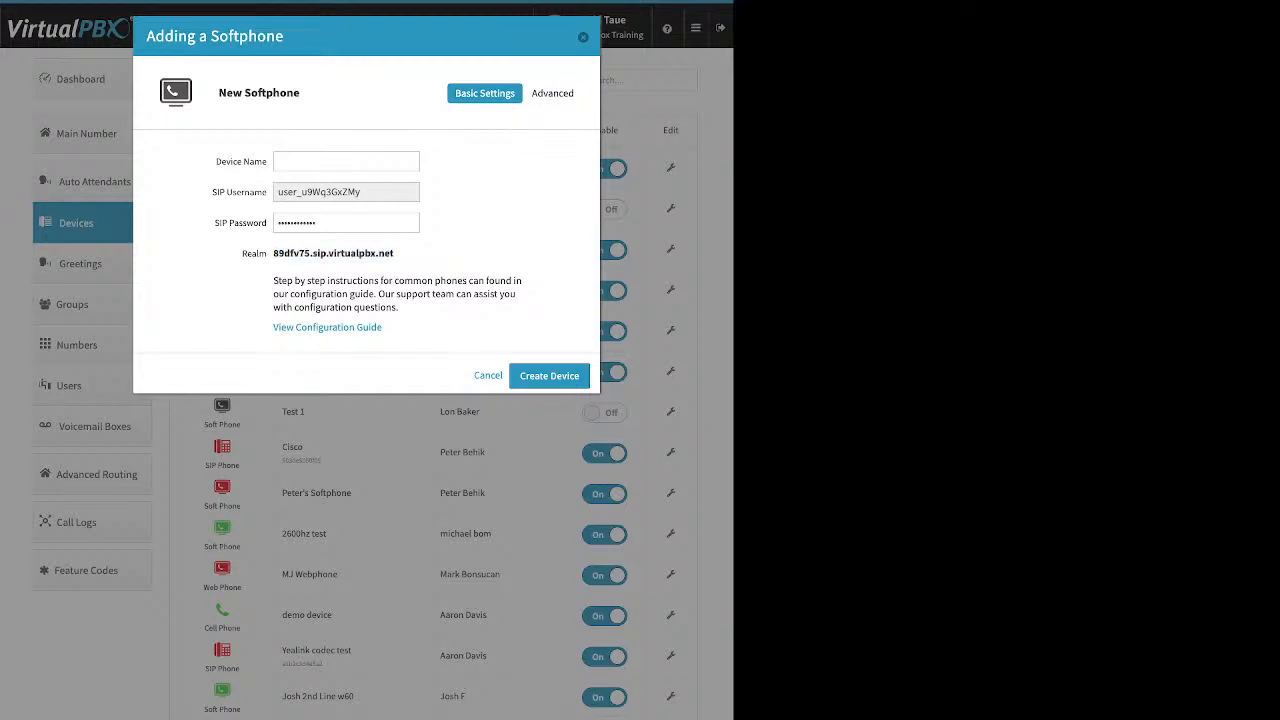
key("Escape")
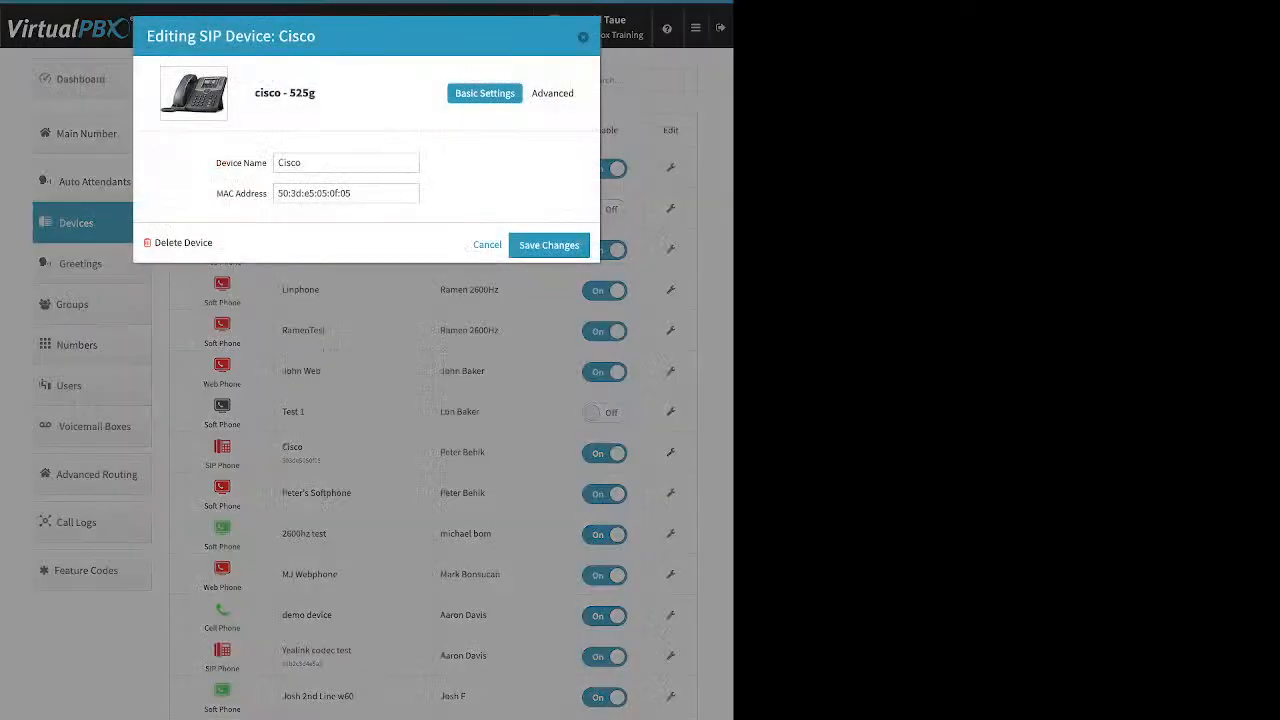
left_click(556, 93)
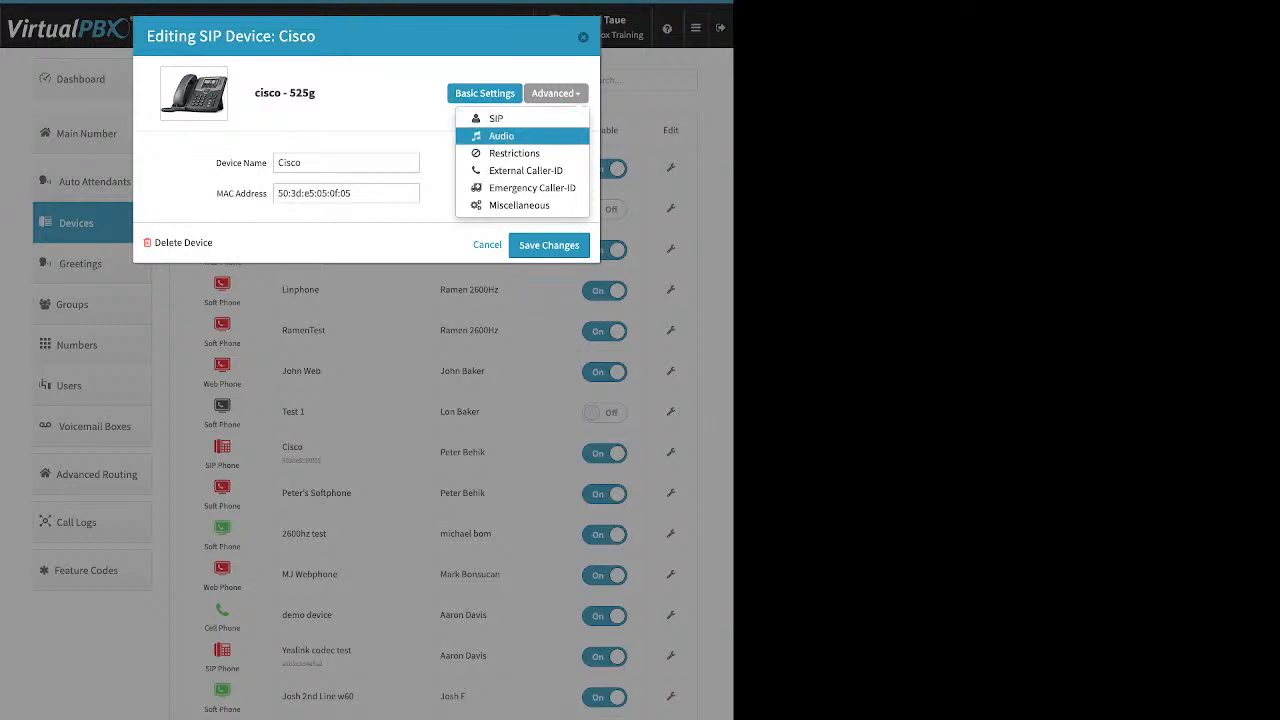
left_click(501, 135)
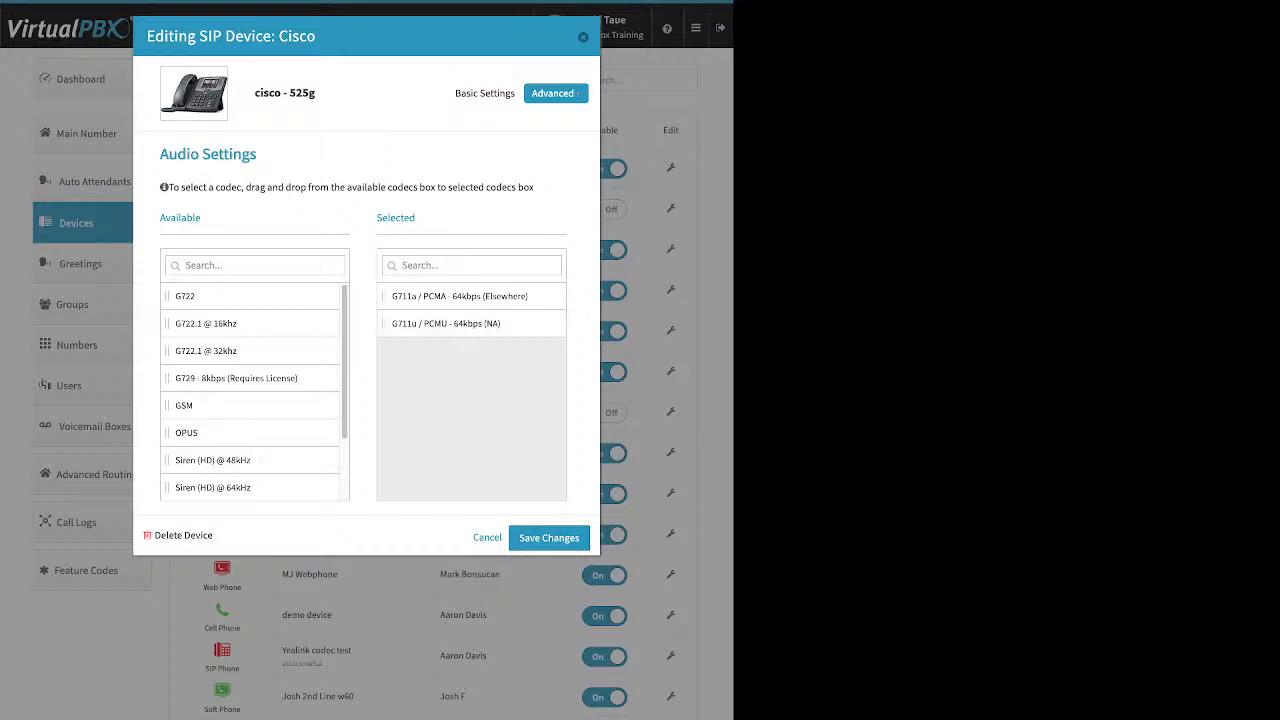
left_click(556, 93)
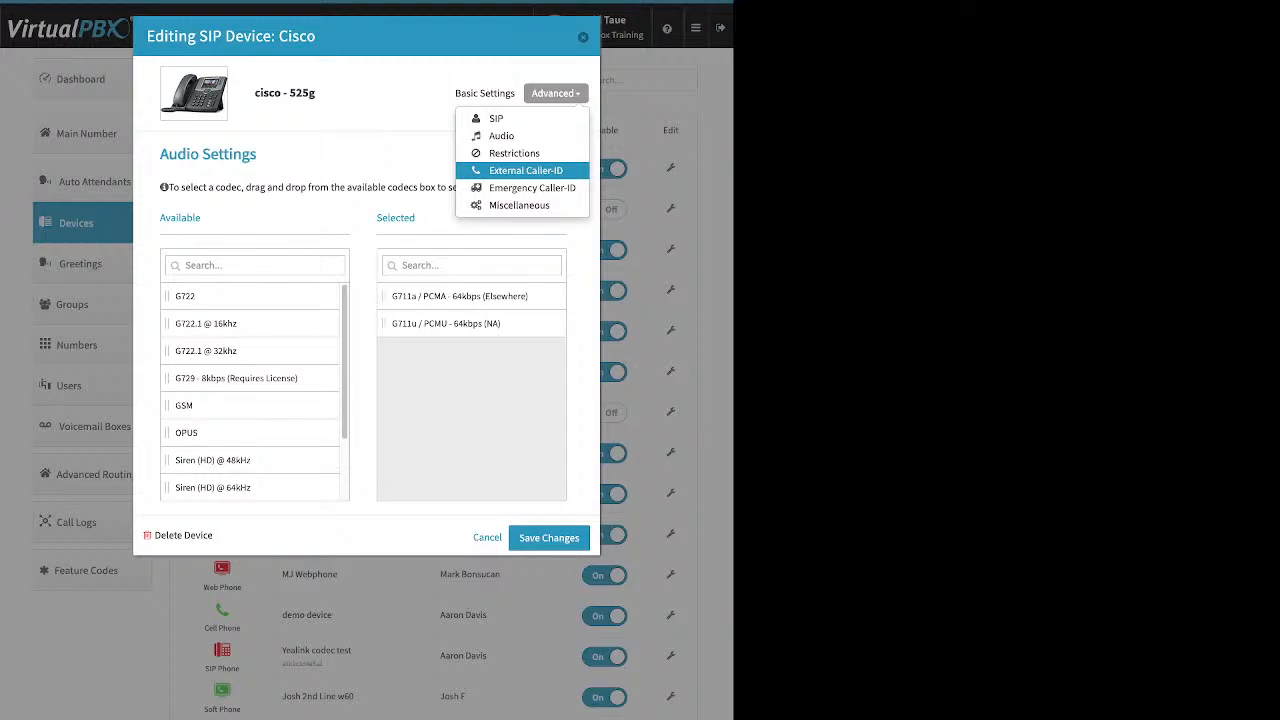
left_click(532, 188)
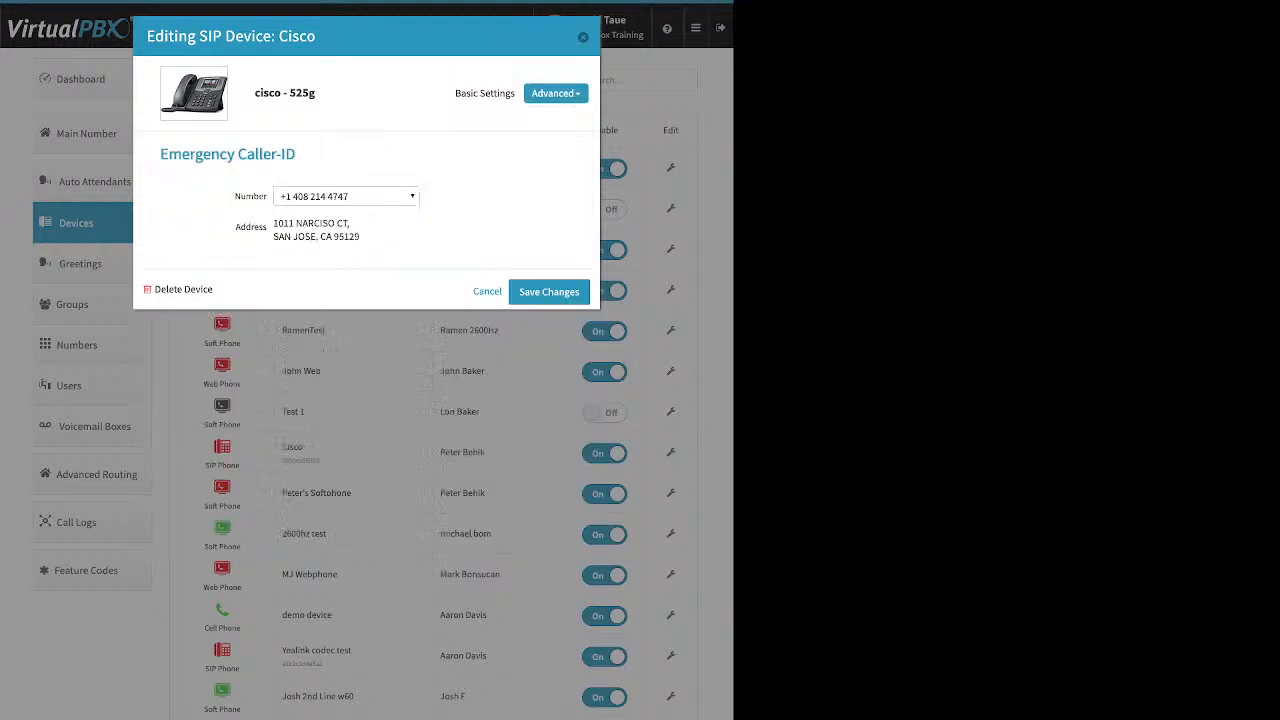
left_click(347, 196)
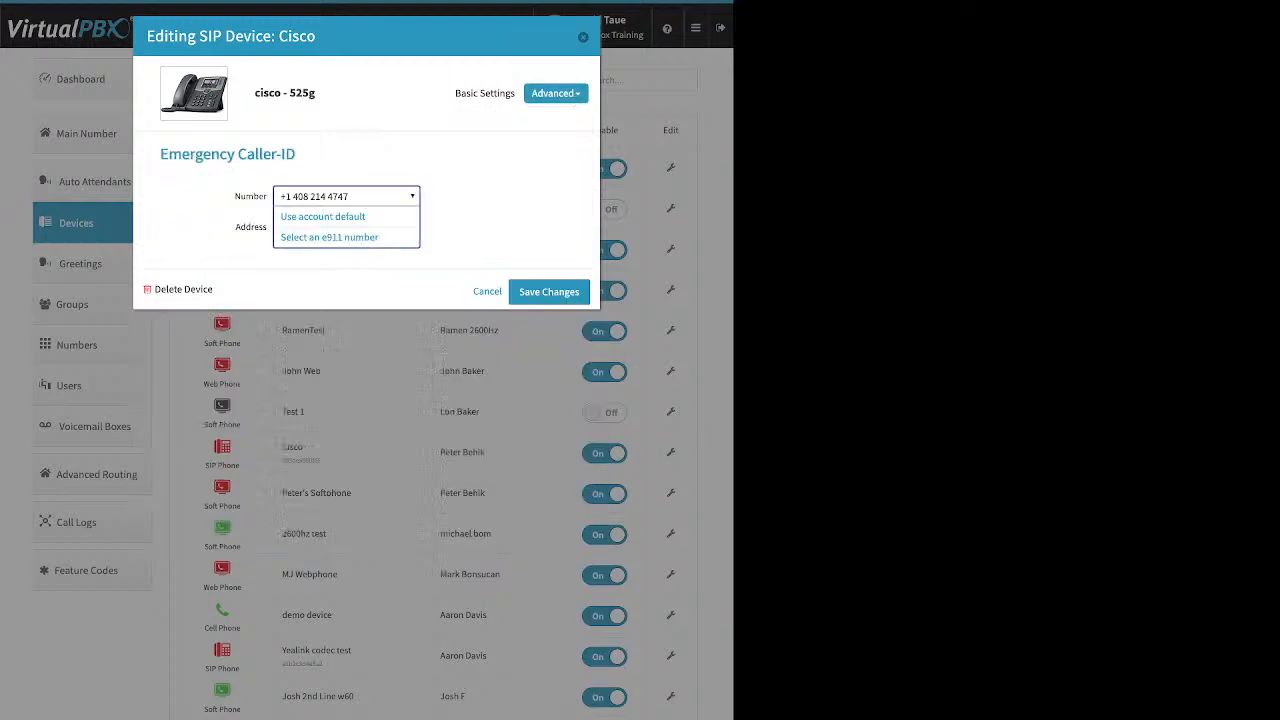
left_click(347, 196)
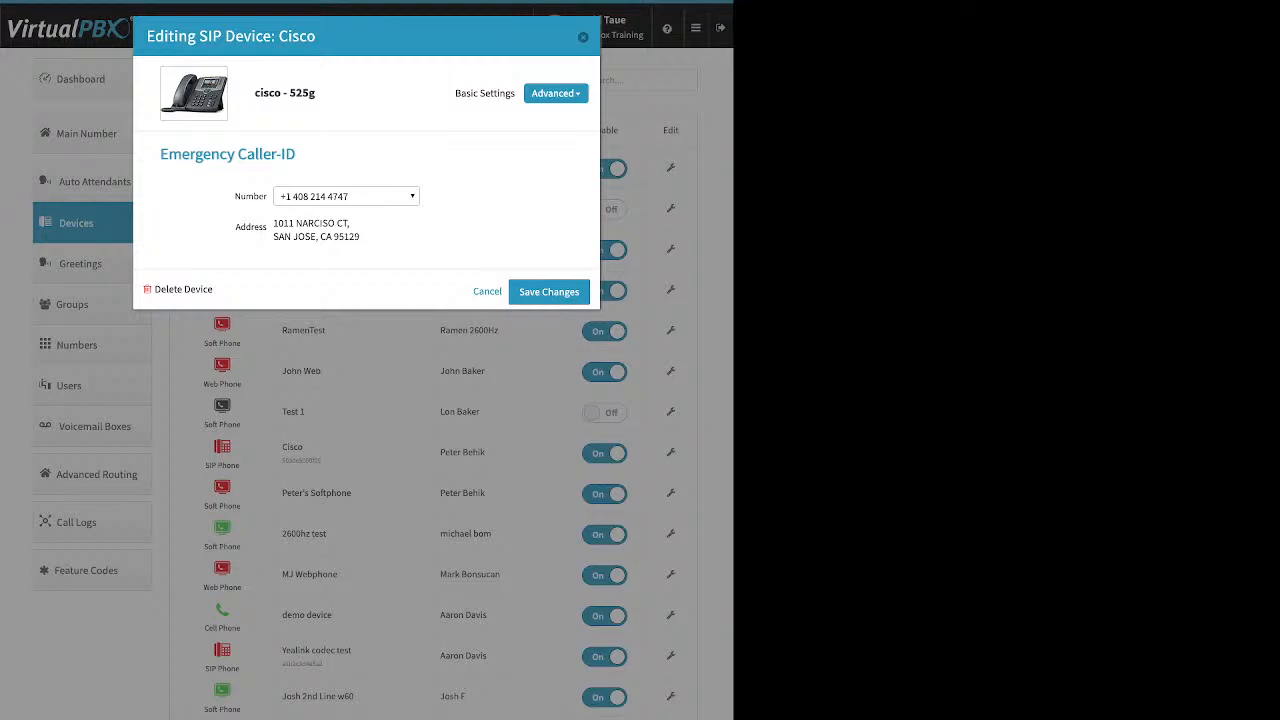
left_click(549, 292)
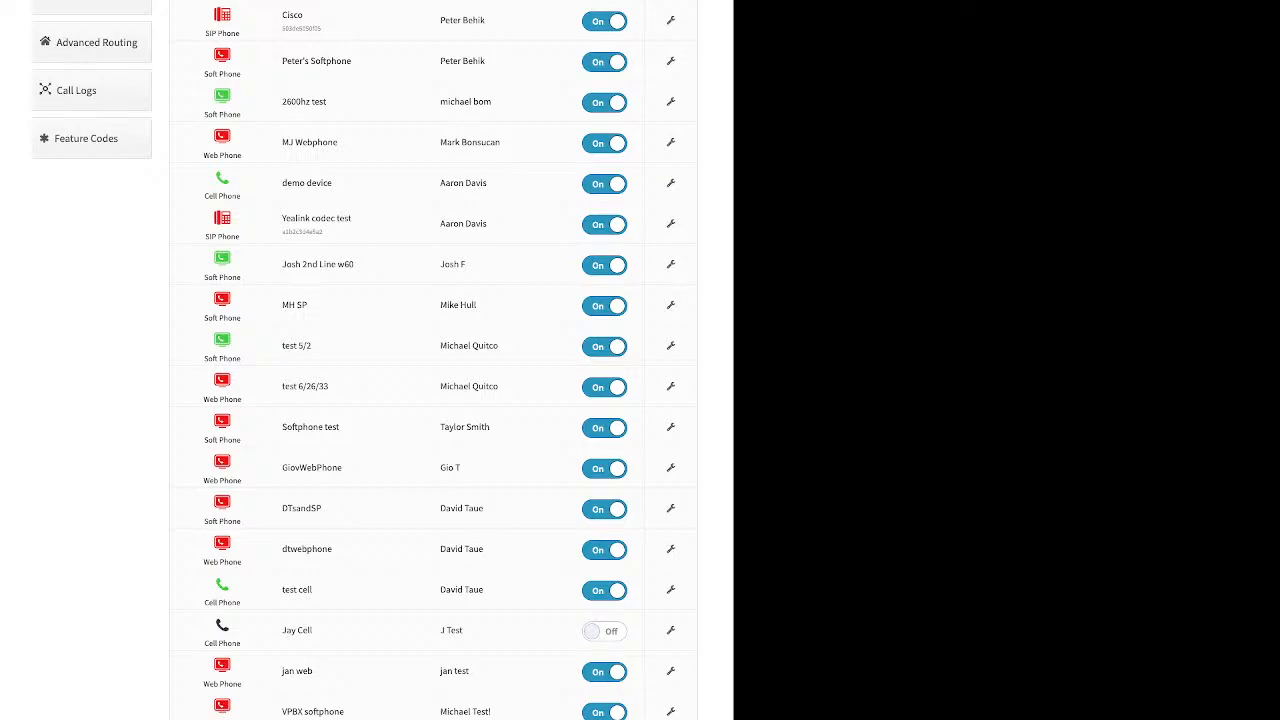
Go to Advanced Routing > Greetings to list all 50 greetings.
left_click(96, 42)
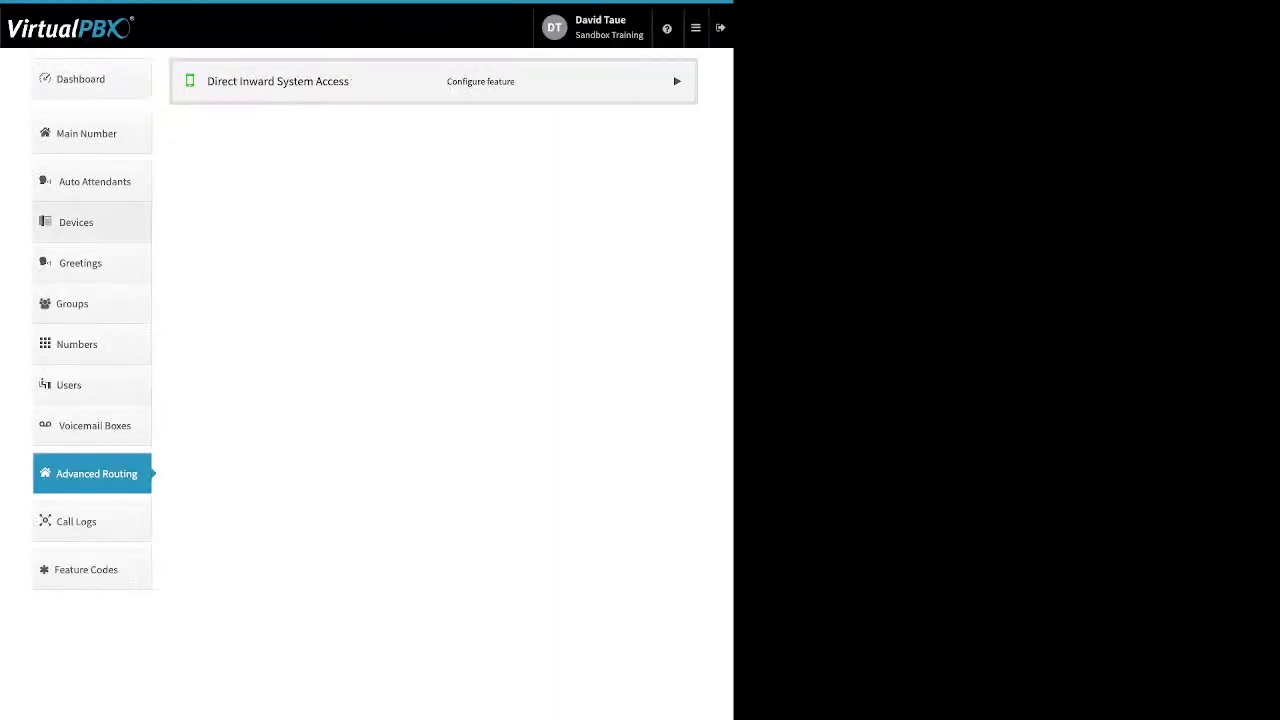
left_click(80, 263)
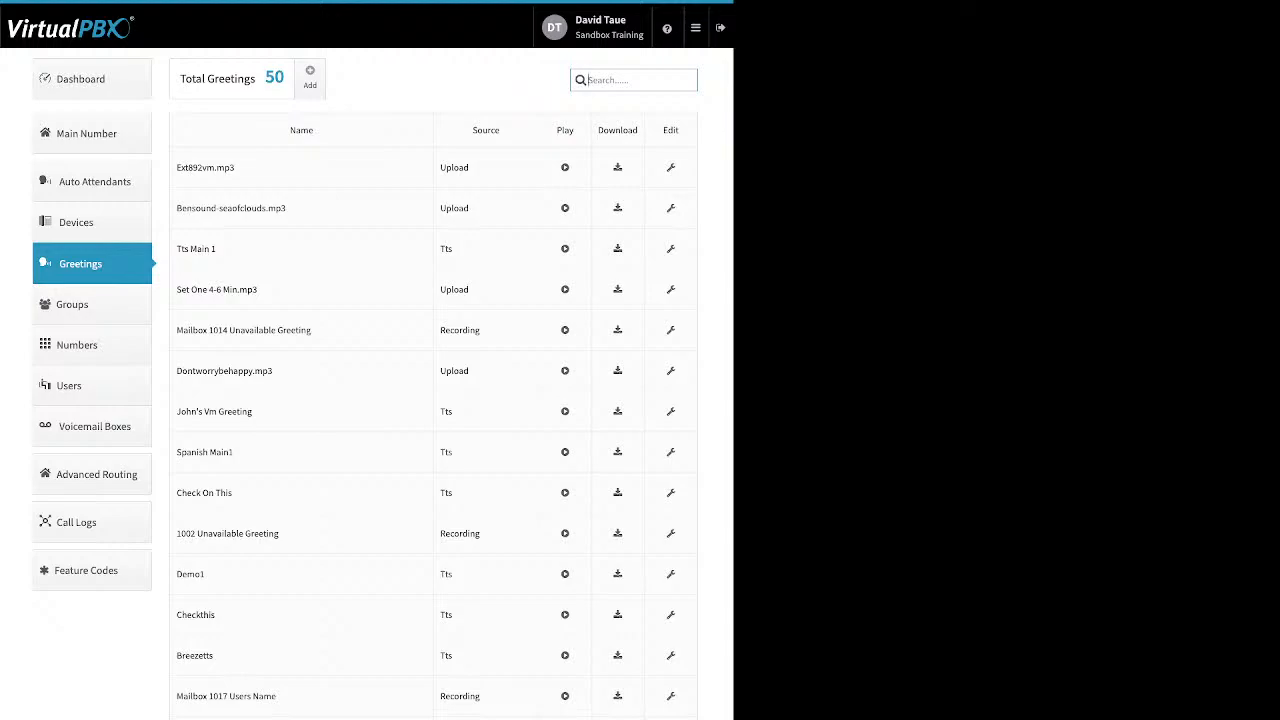
left_click_drag(56, 262, 176, 250)
left_click(226, 250)
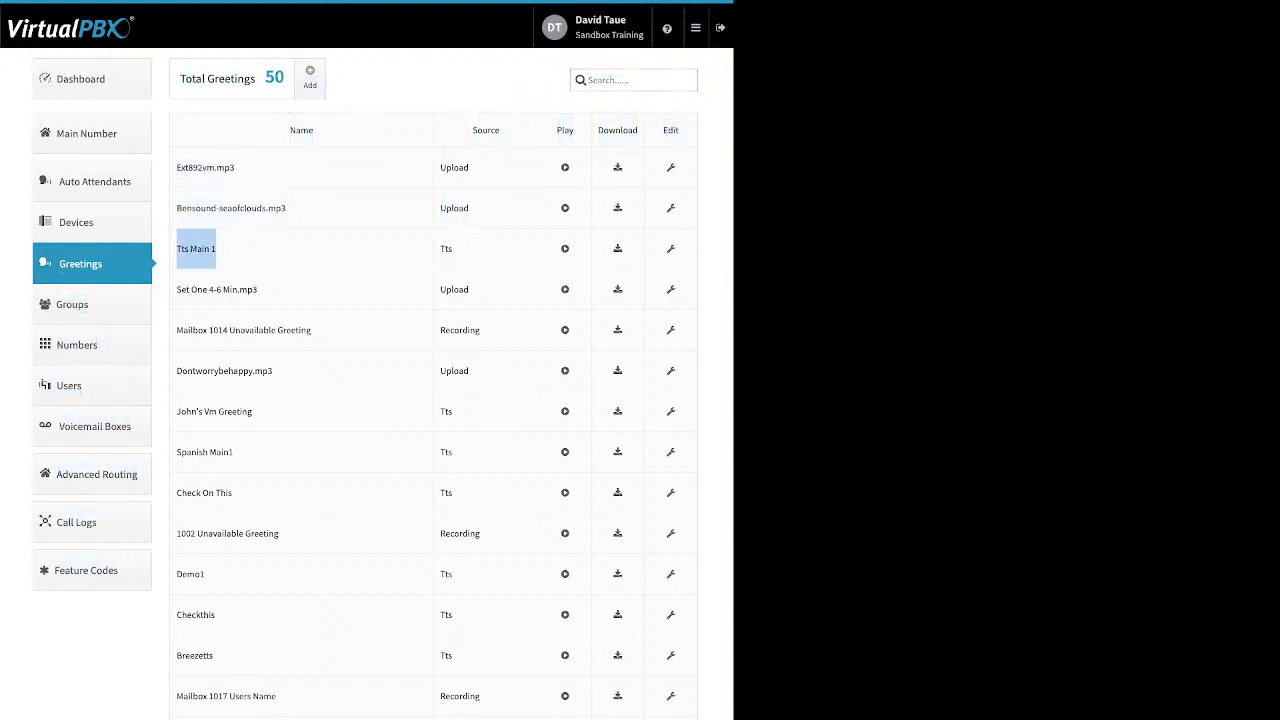
left_click_drag(452, 250, 440, 250)
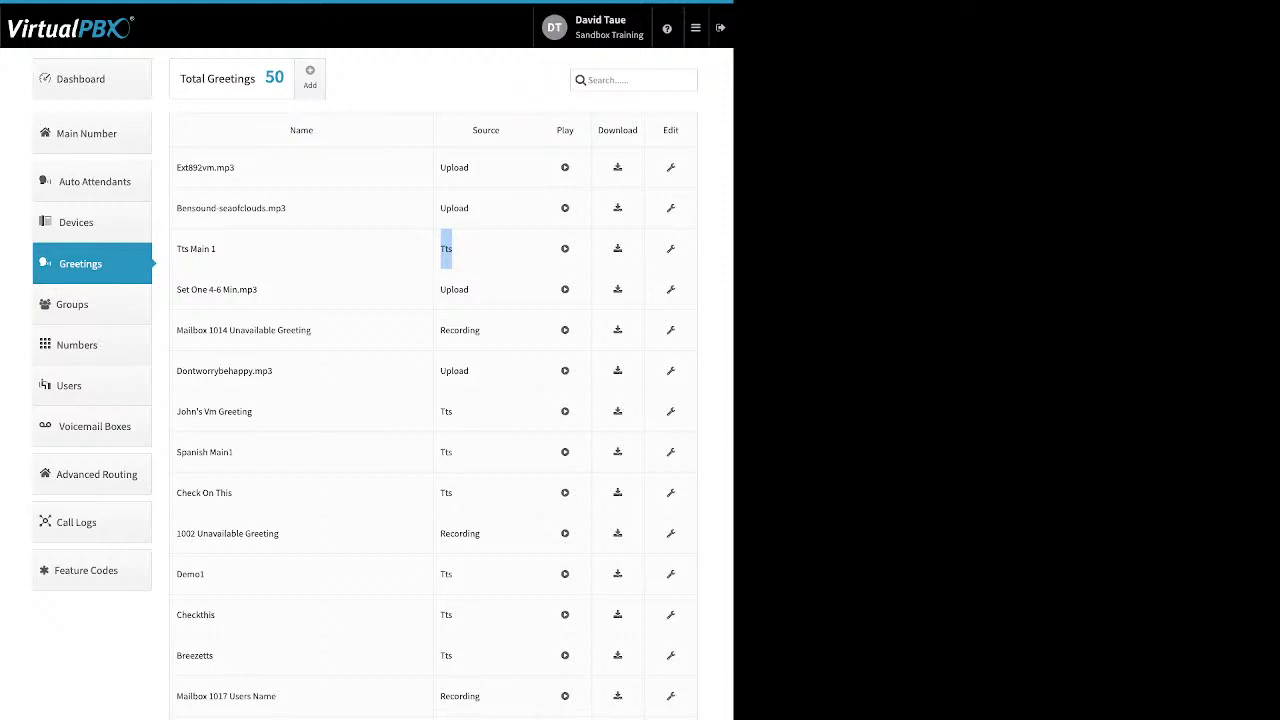
left_click_drag(468, 208, 440, 208)
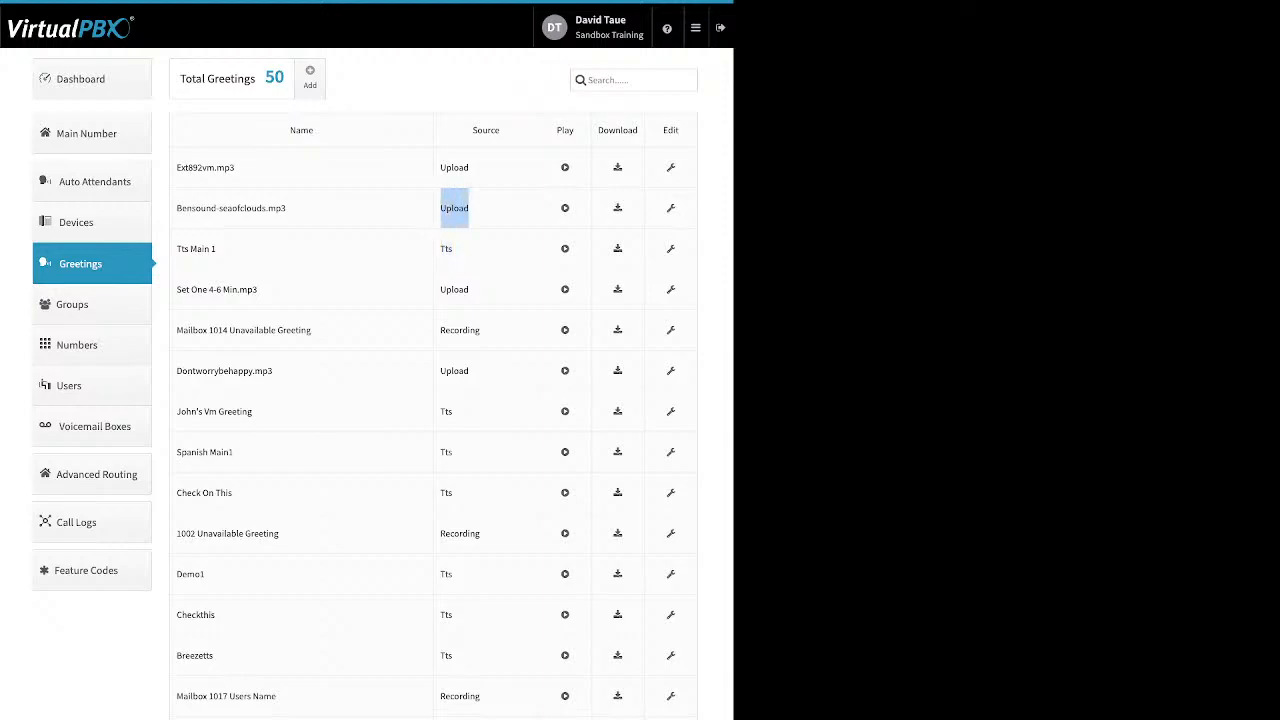
left_click_drag(480, 330, 440, 330)
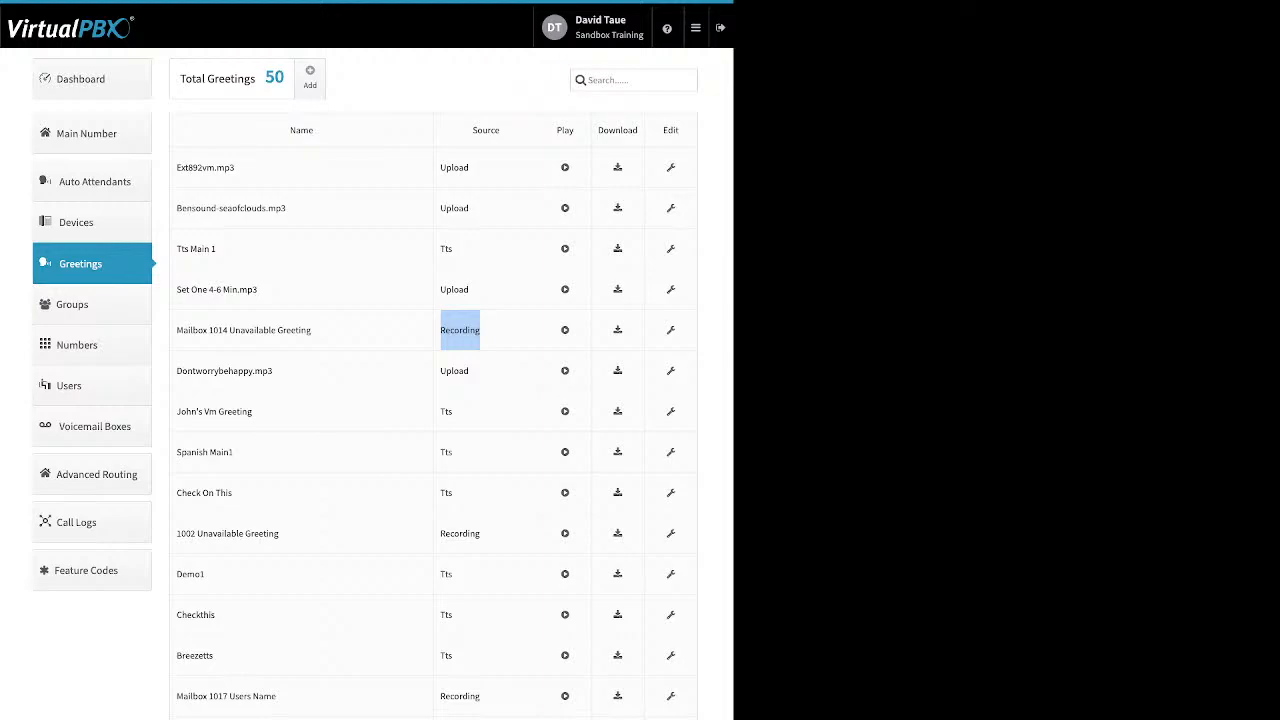
View the bensound-seaofclouds.mp3 greeting, close it unchanged, and go to the Groups list.
left_click(670, 207)
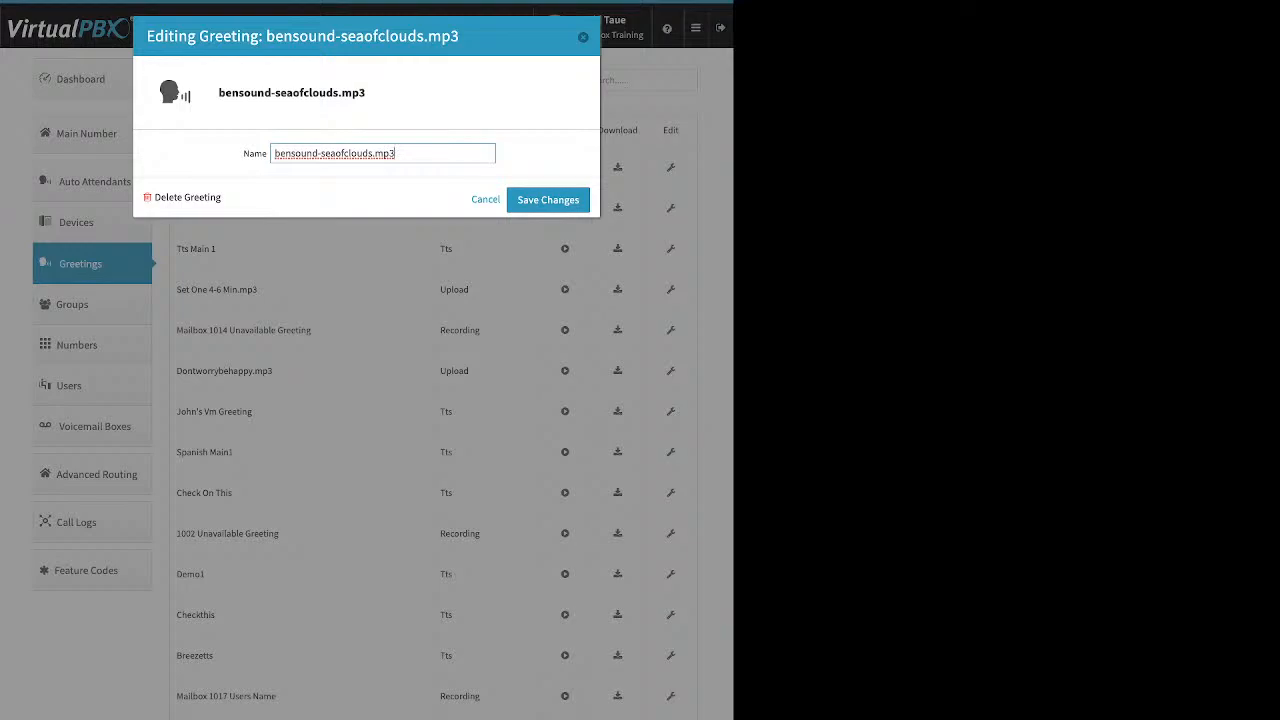
key("ctrl+a")
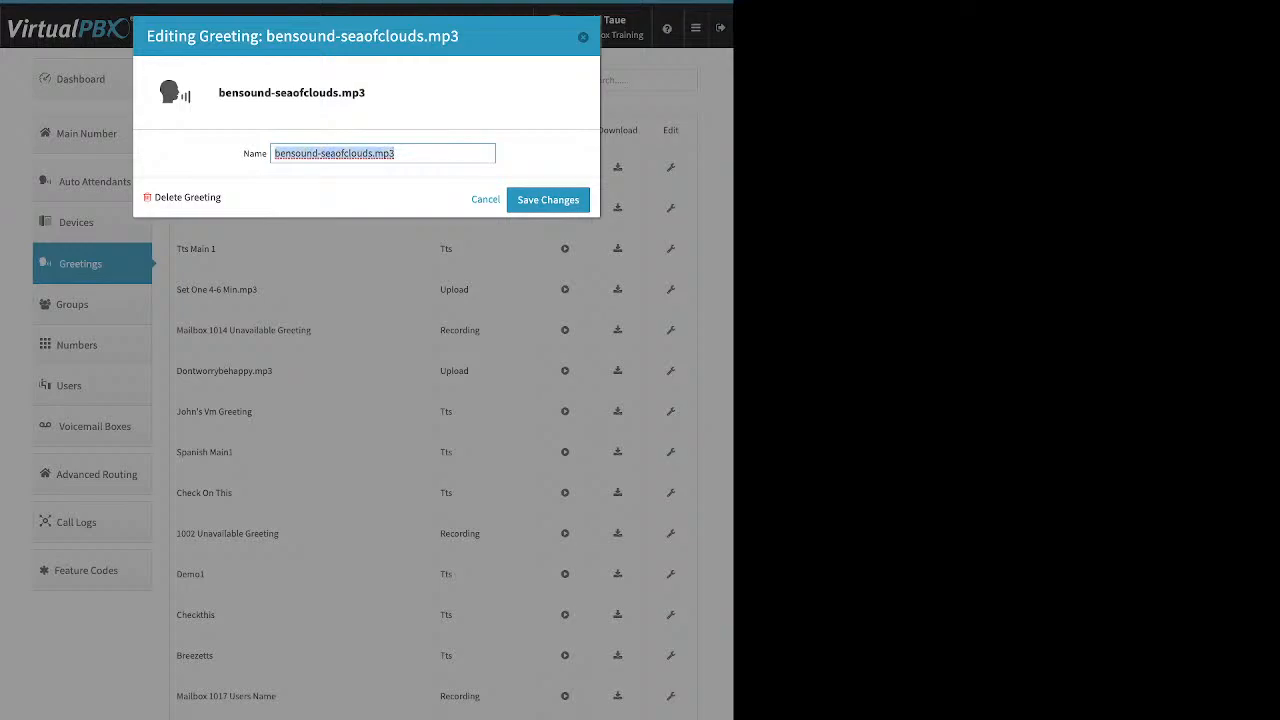
left_click(312, 186)
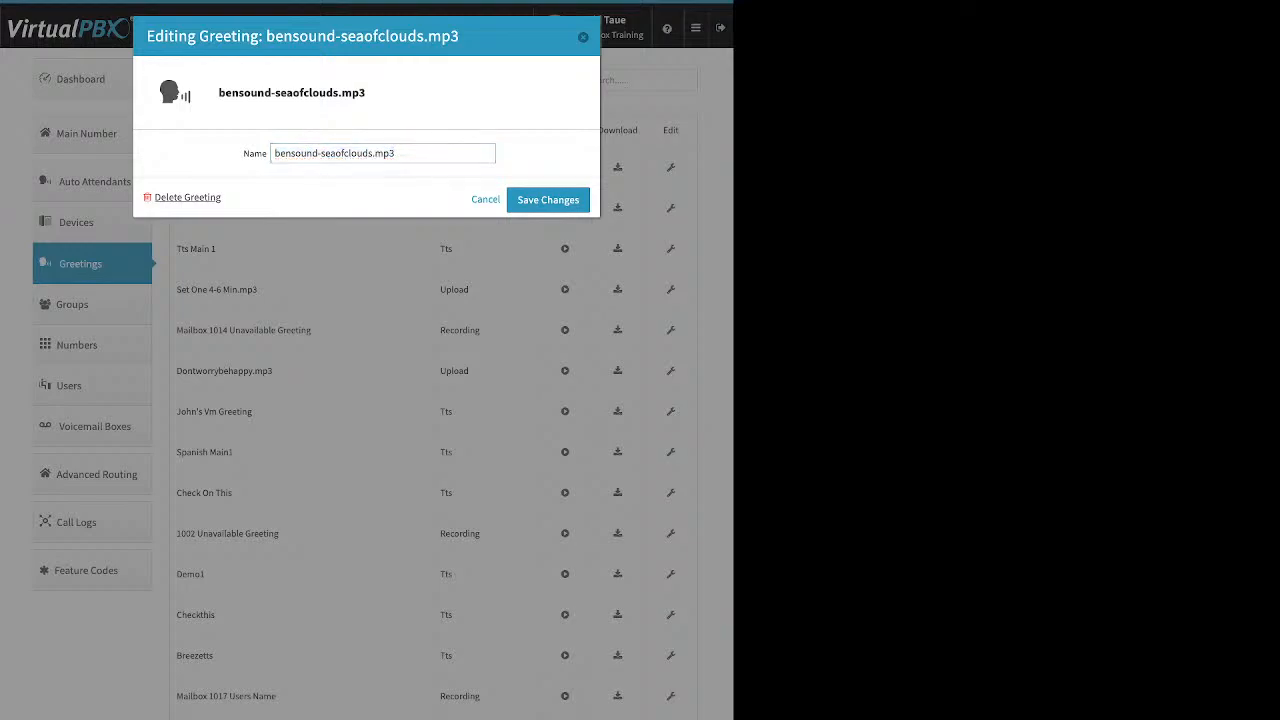
left_click_drag(221, 197, 154, 197)
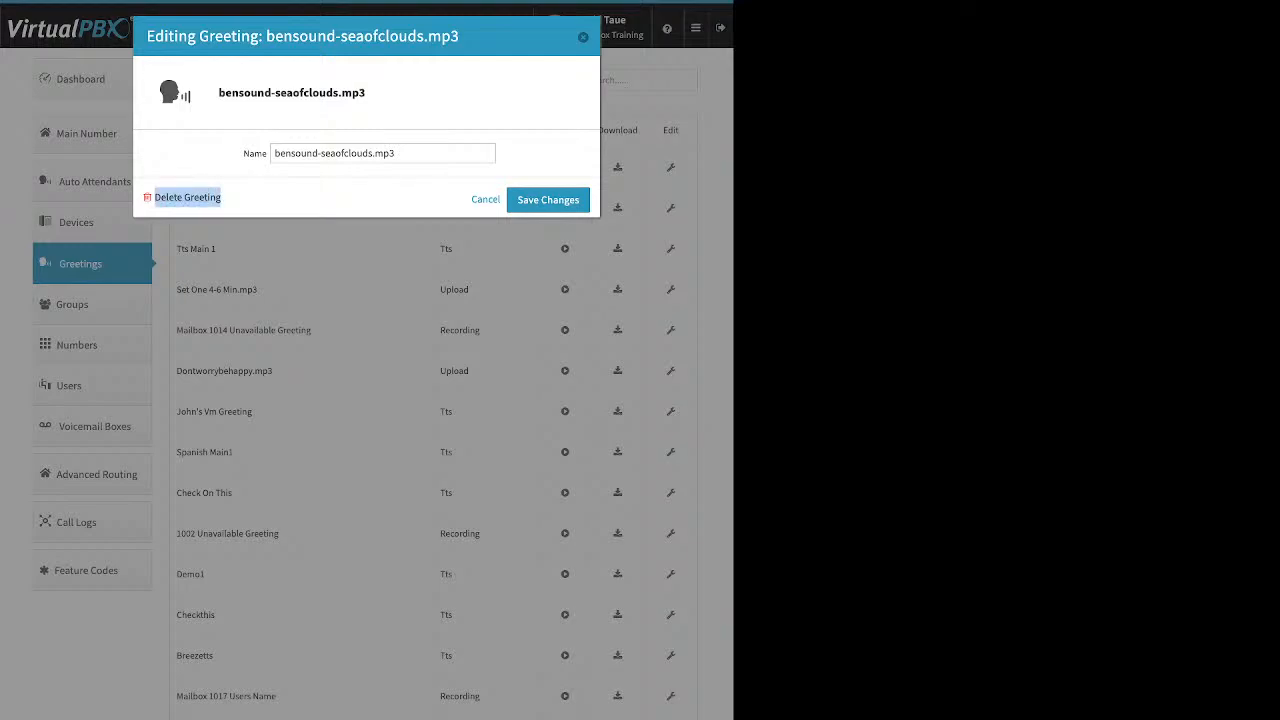
key("Escape")
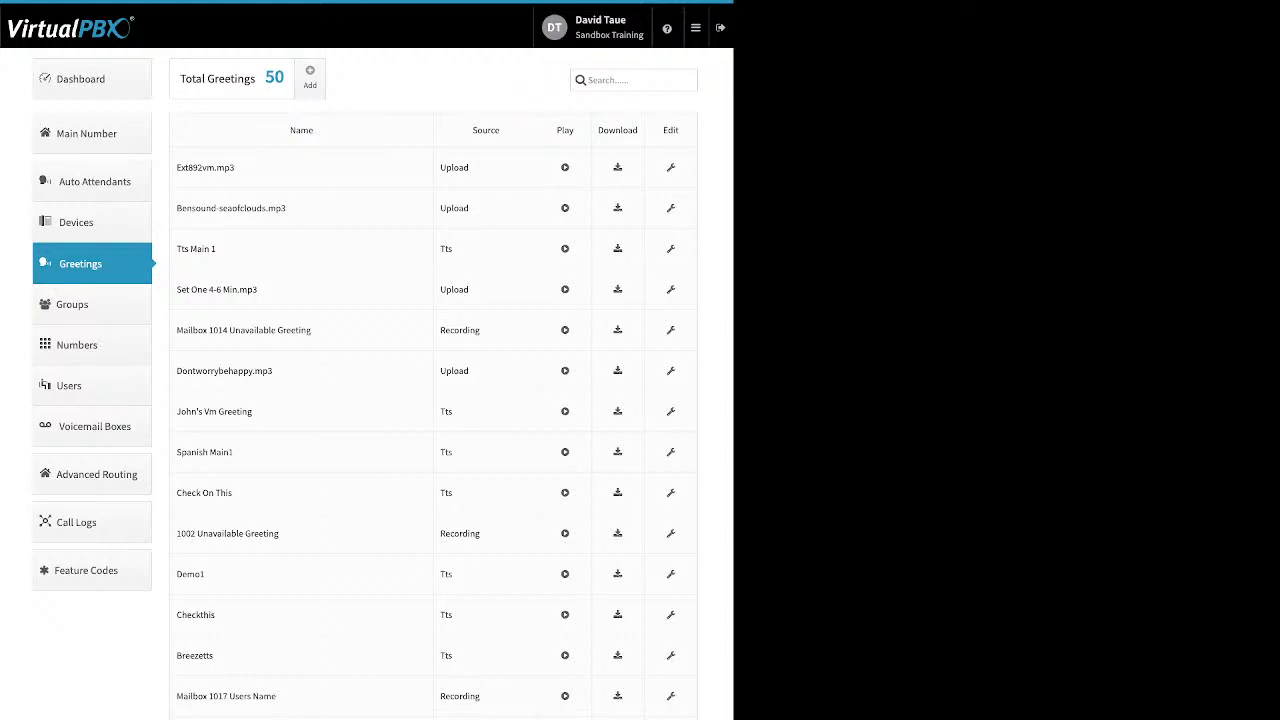
left_click(92, 304)
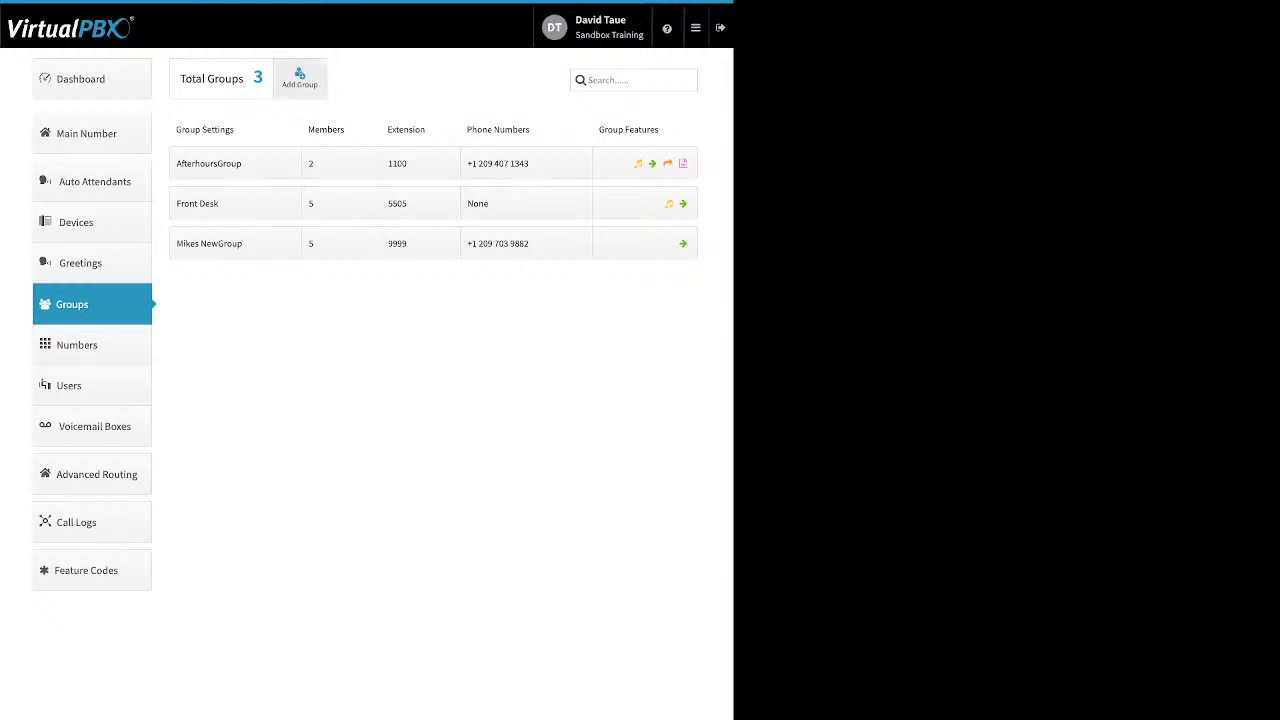
left_click(299, 77)
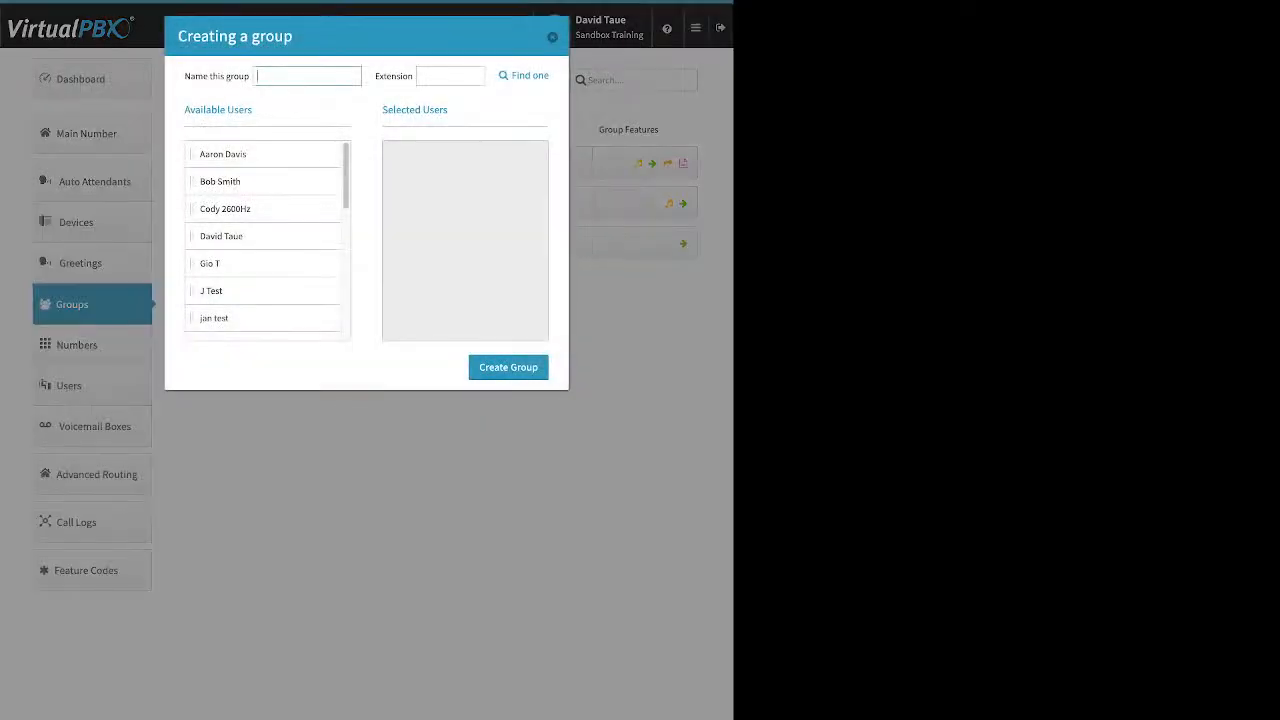
left_click(450, 76)
left_click_drag(222, 154, 420, 154)
left_click_drag(225, 181, 422, 154)
left_click_drag(211, 236, 409, 181)
left_click_drag(221, 263, 418, 208)
left_click_drag(222, 291, 419, 236)
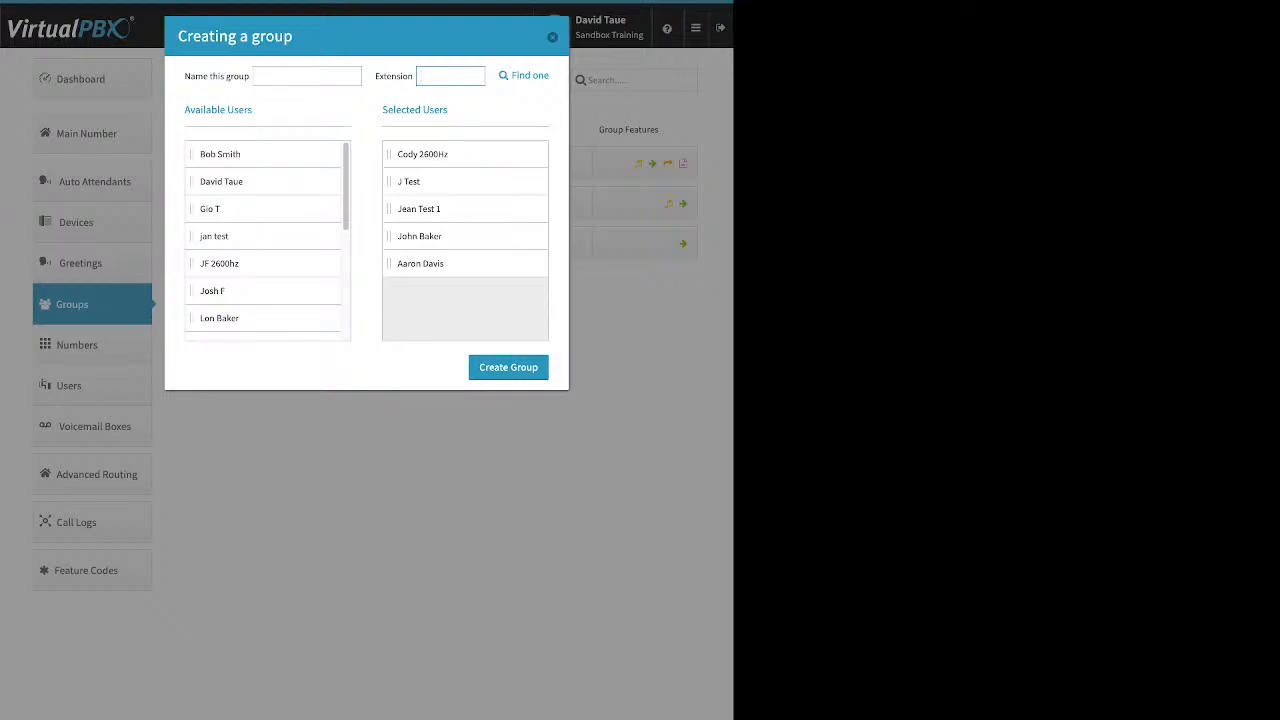
key("Escape")
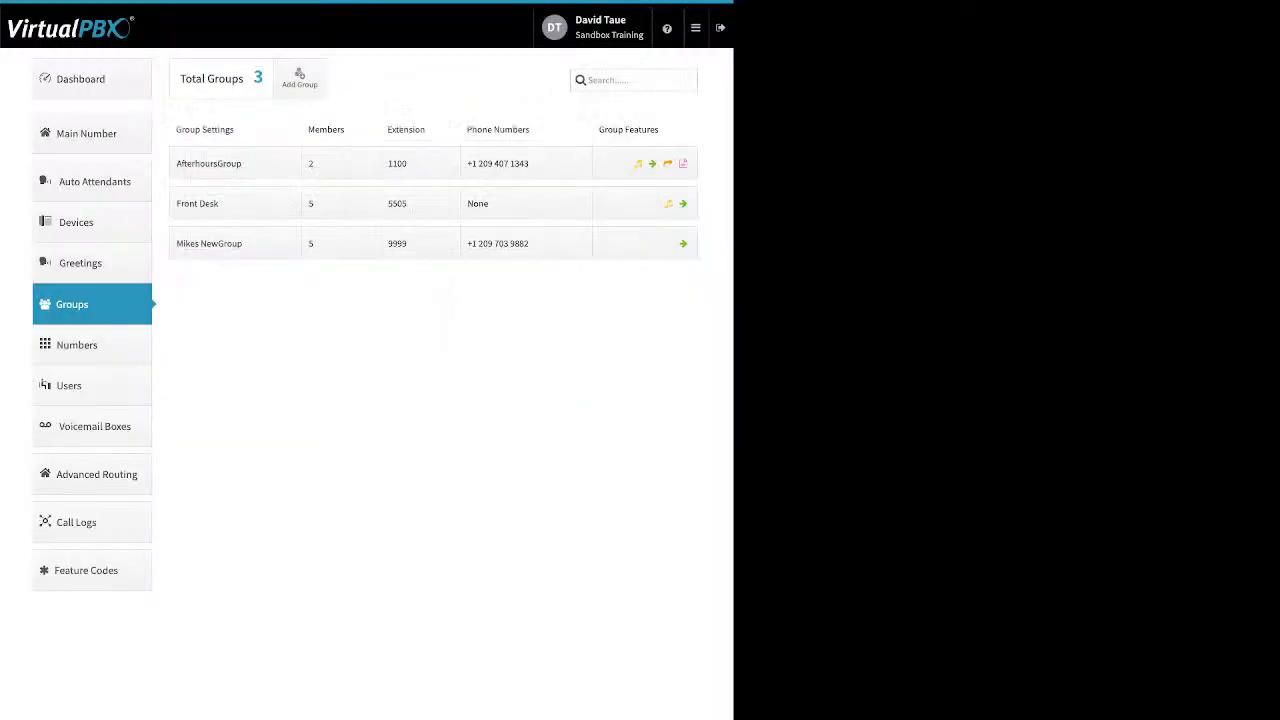
left_click(234, 203)
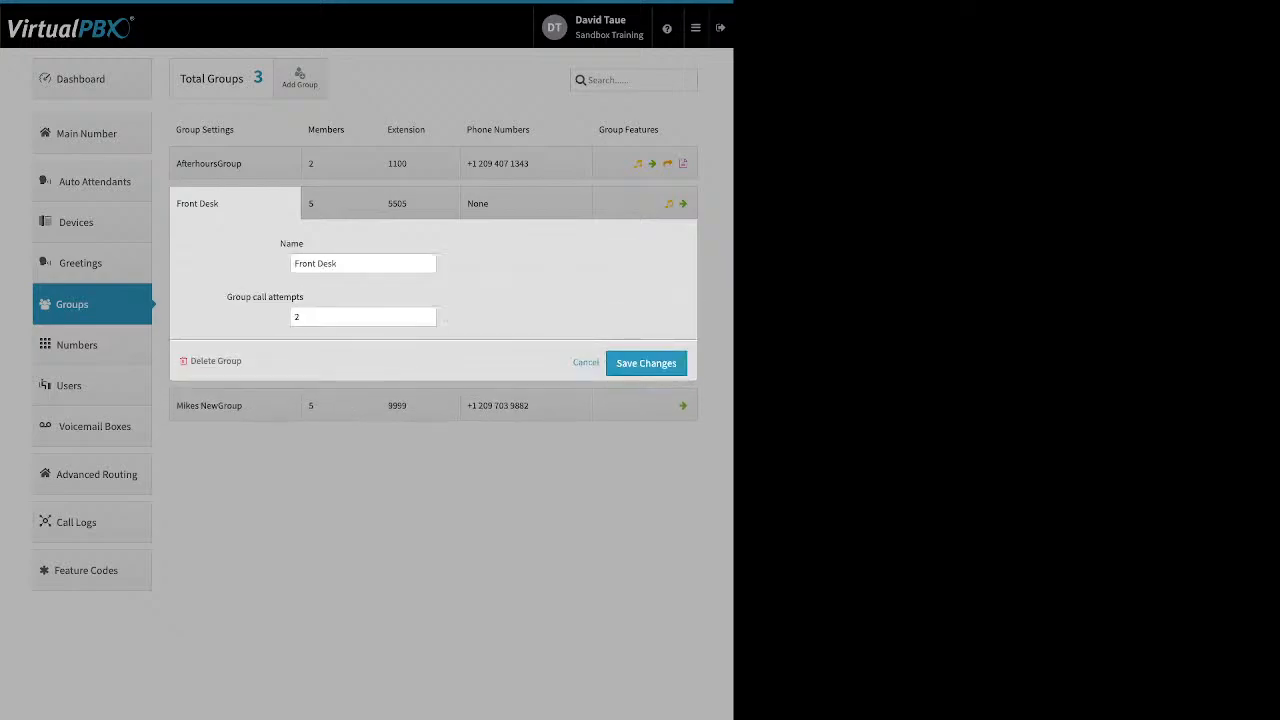
Change Front Desk's group call attempts up to 5, then back down to 3.
left_click_drag(294, 264, 340, 264)
left_click(350, 264)
left_click_drag(227, 297, 305, 297)
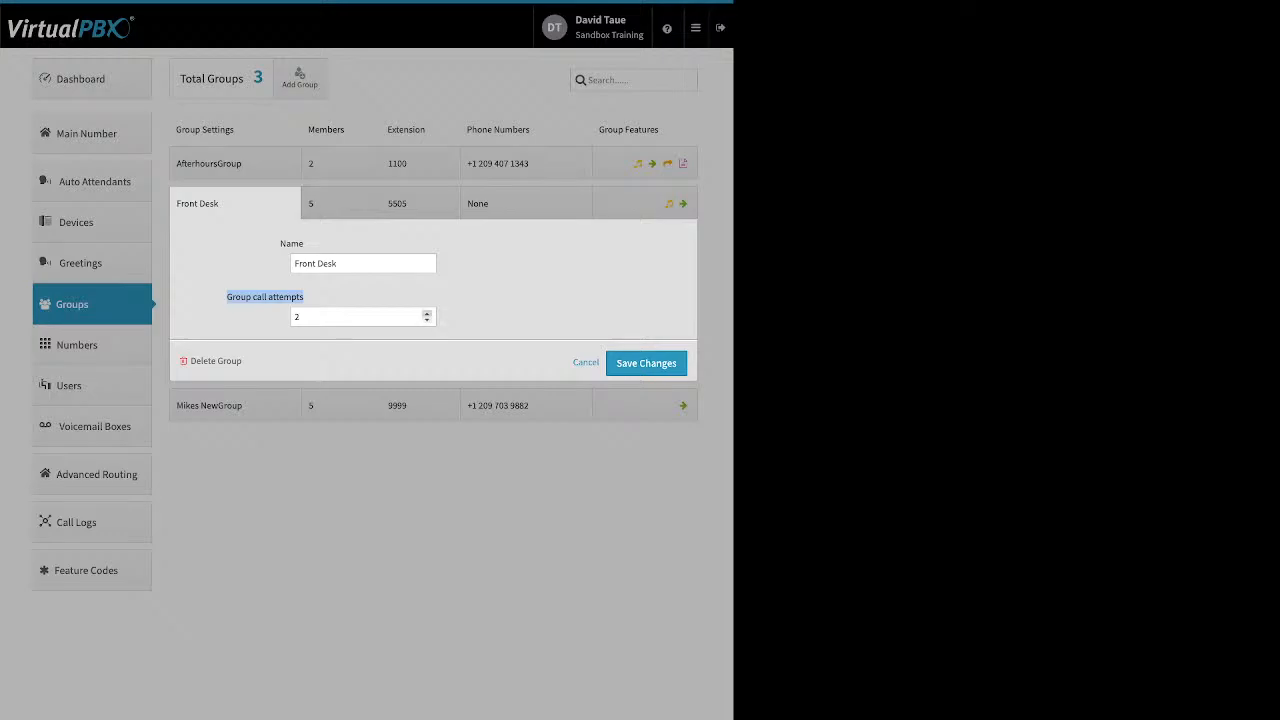
left_click(426, 313)
left_click(426, 313)
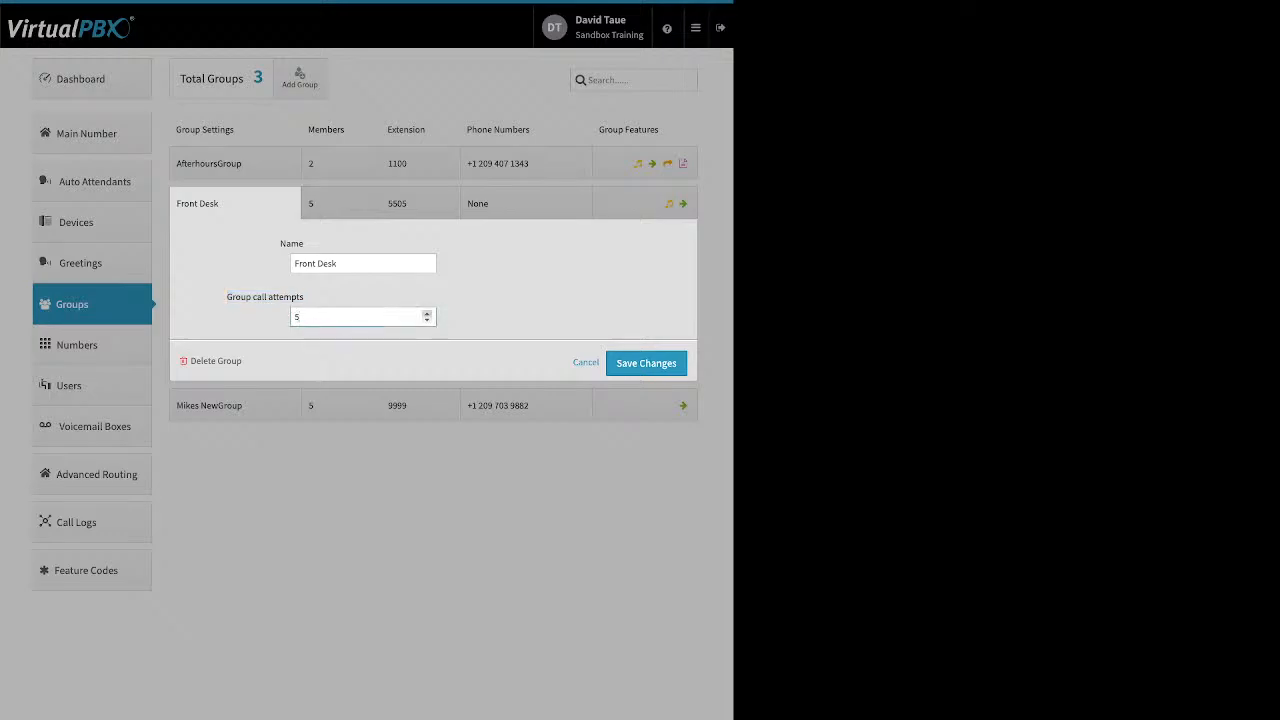
left_click(426, 319)
left_click(426, 319)
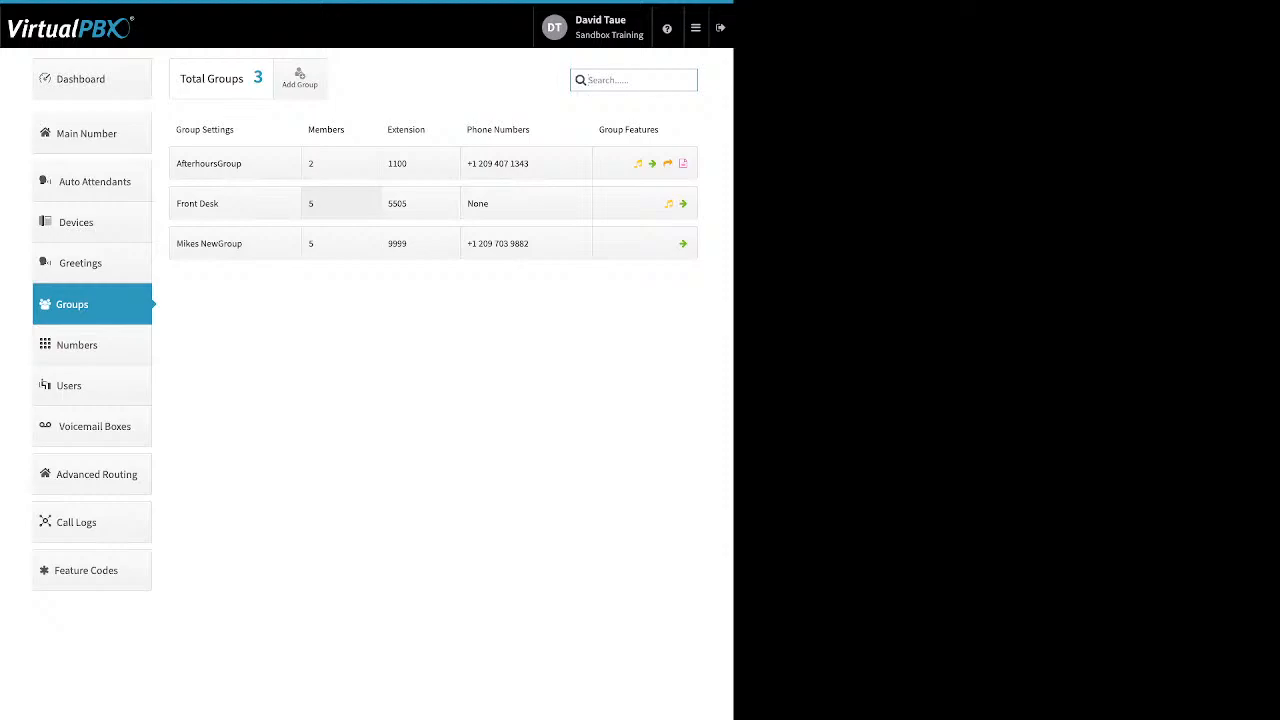
left_click(341, 204)
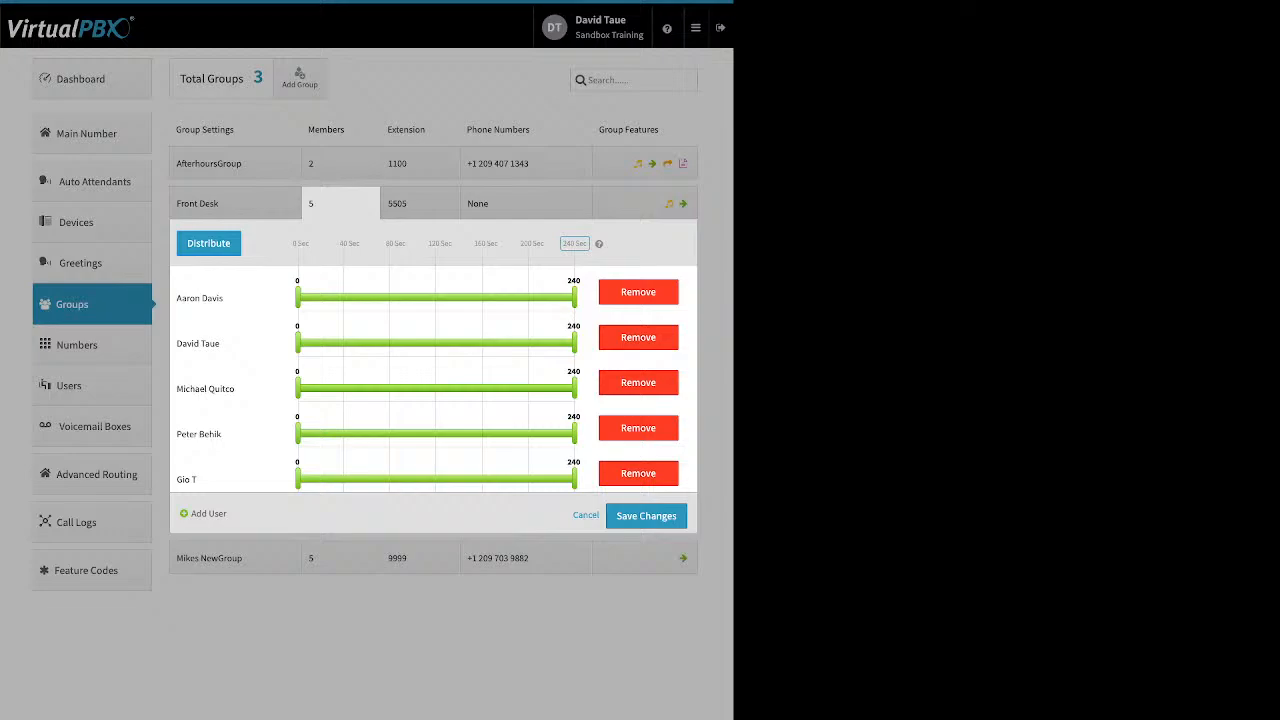
Distribute Front Desk's 240-second ring time into five even 48-second slots.
left_click_drag(235, 299, 186, 301)
left_click_drag(588, 244, 190, 243)
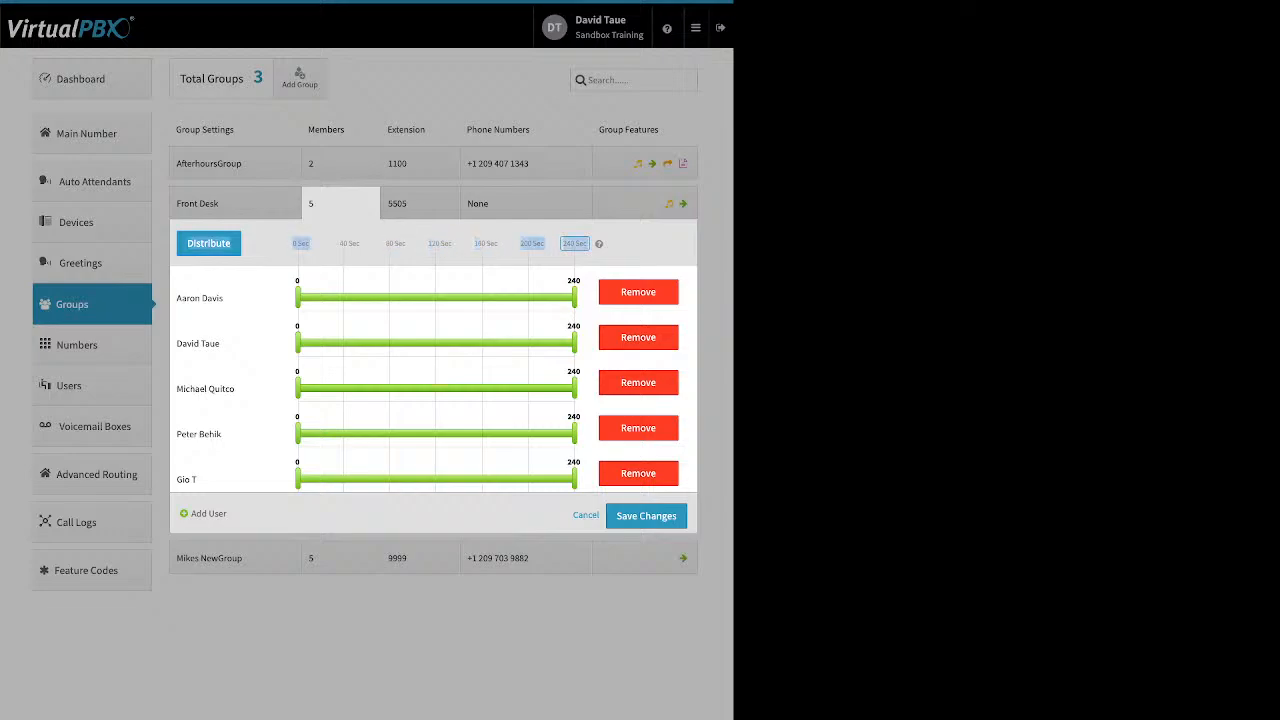
left_click(574, 244)
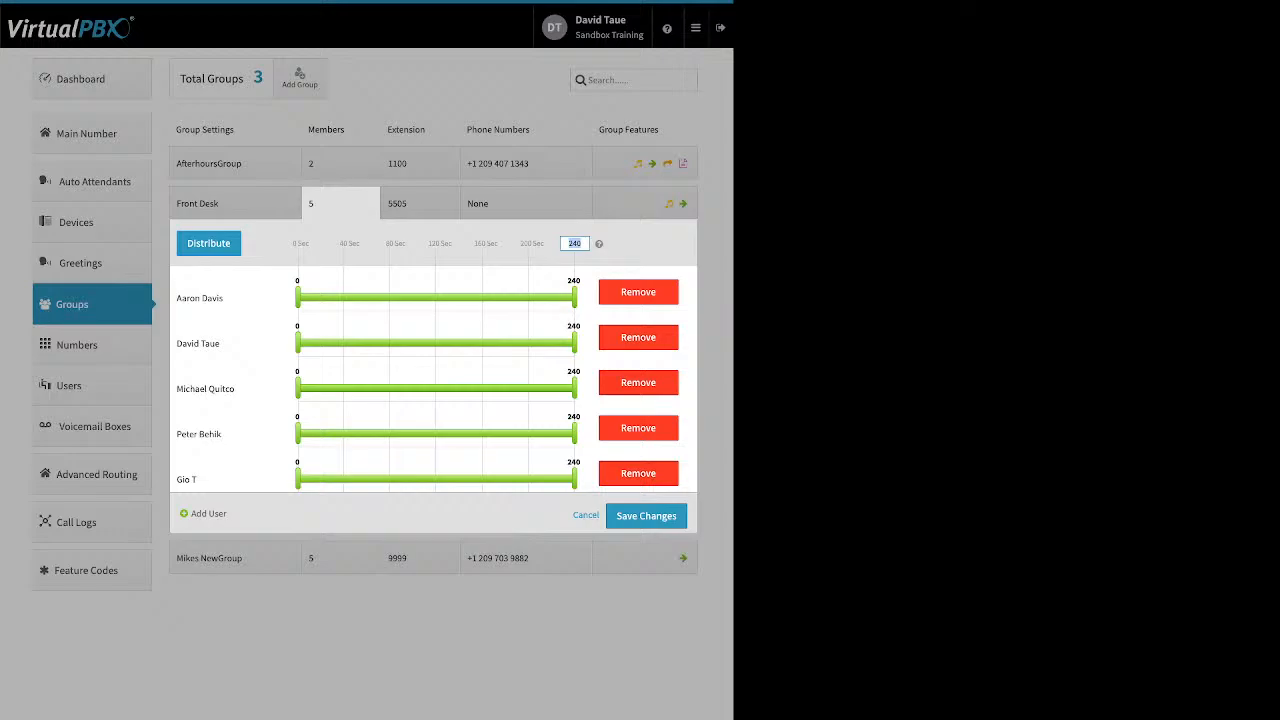
left_click(209, 243)
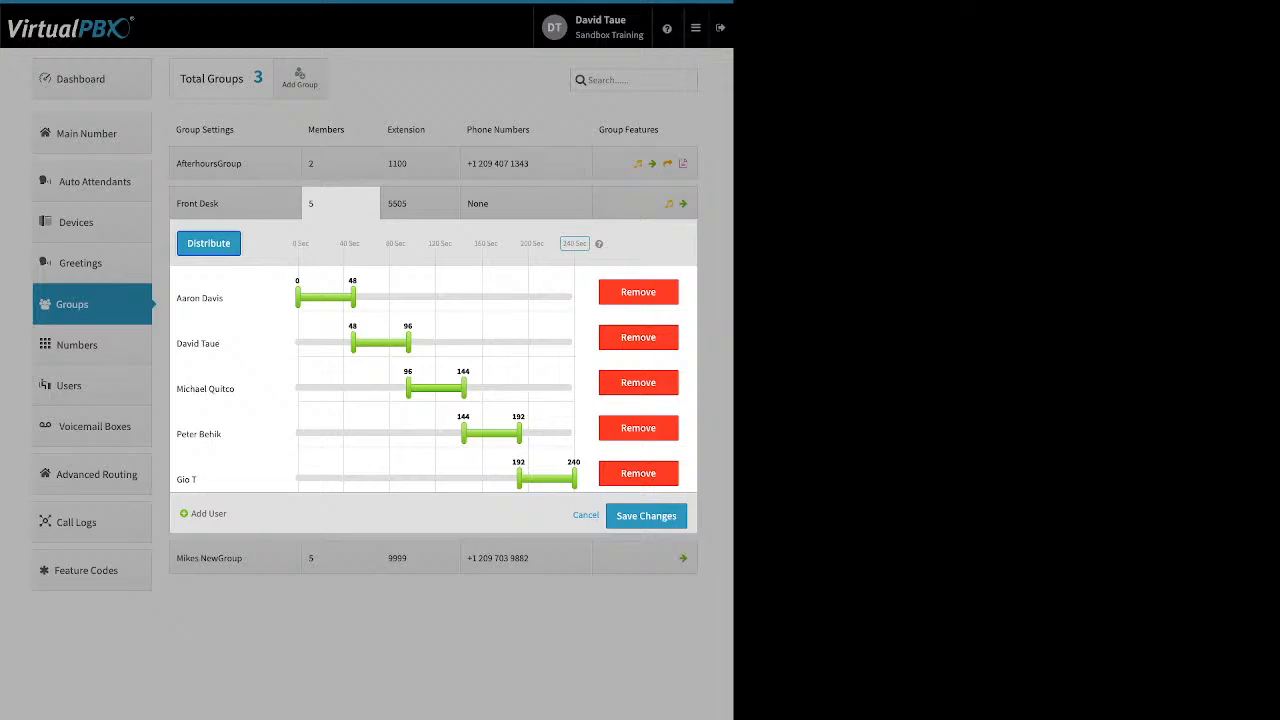
Drag members' ring windows to uneven ranges, e.g. starts at 31, 94, 103 seconds.
left_click_drag(519, 479, 406, 479)
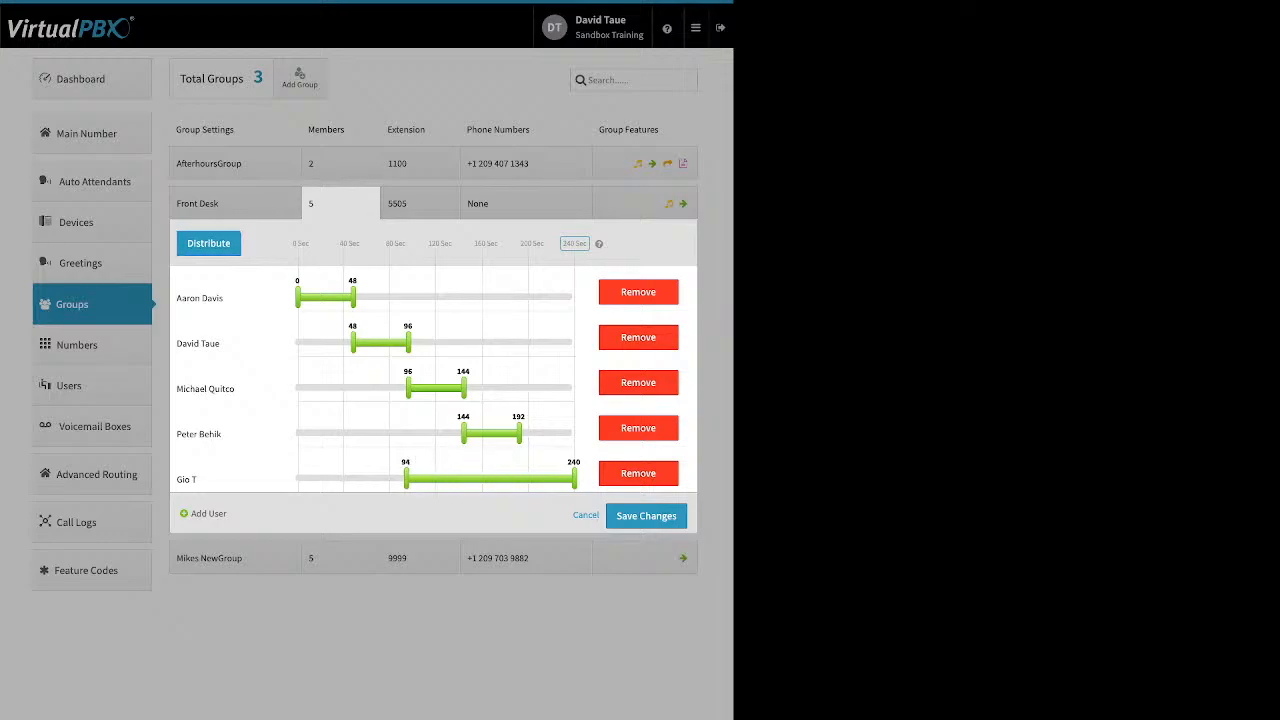
left_click_drag(463, 433, 416, 433)
left_click_drag(463, 388, 529, 388)
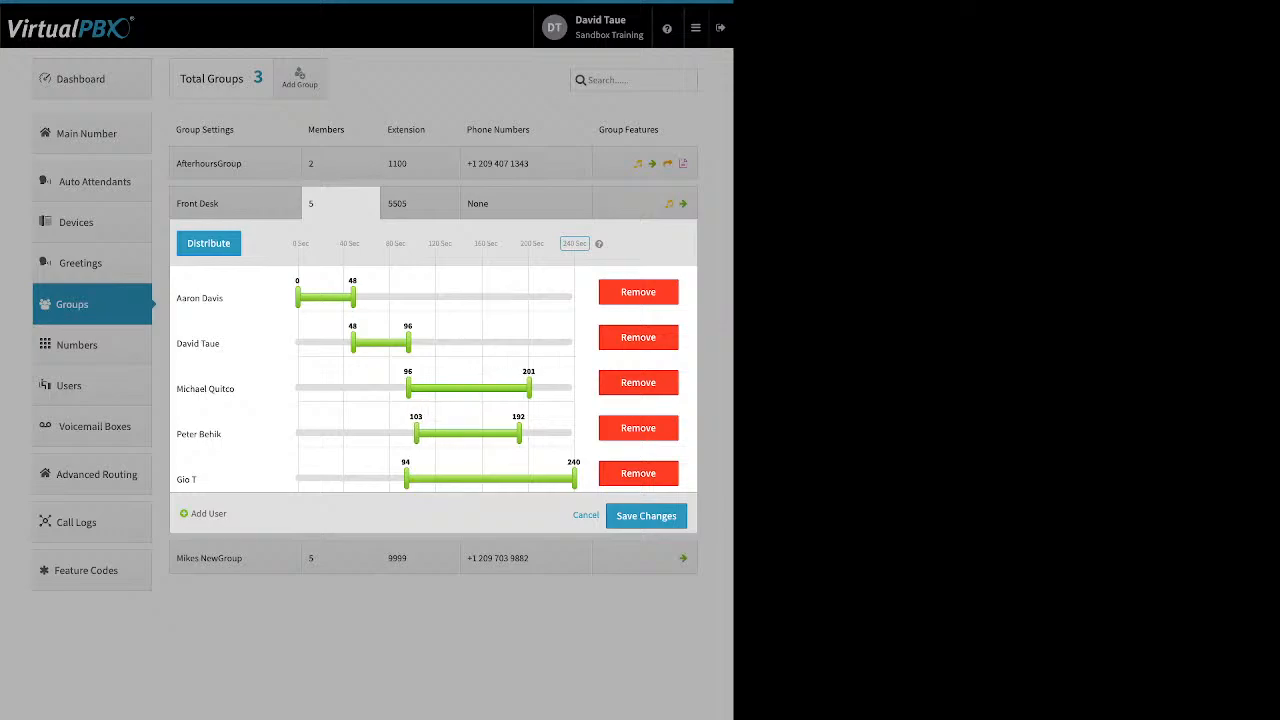
left_click_drag(352, 343, 333, 343)
left_click_drag(352, 297, 403, 297)
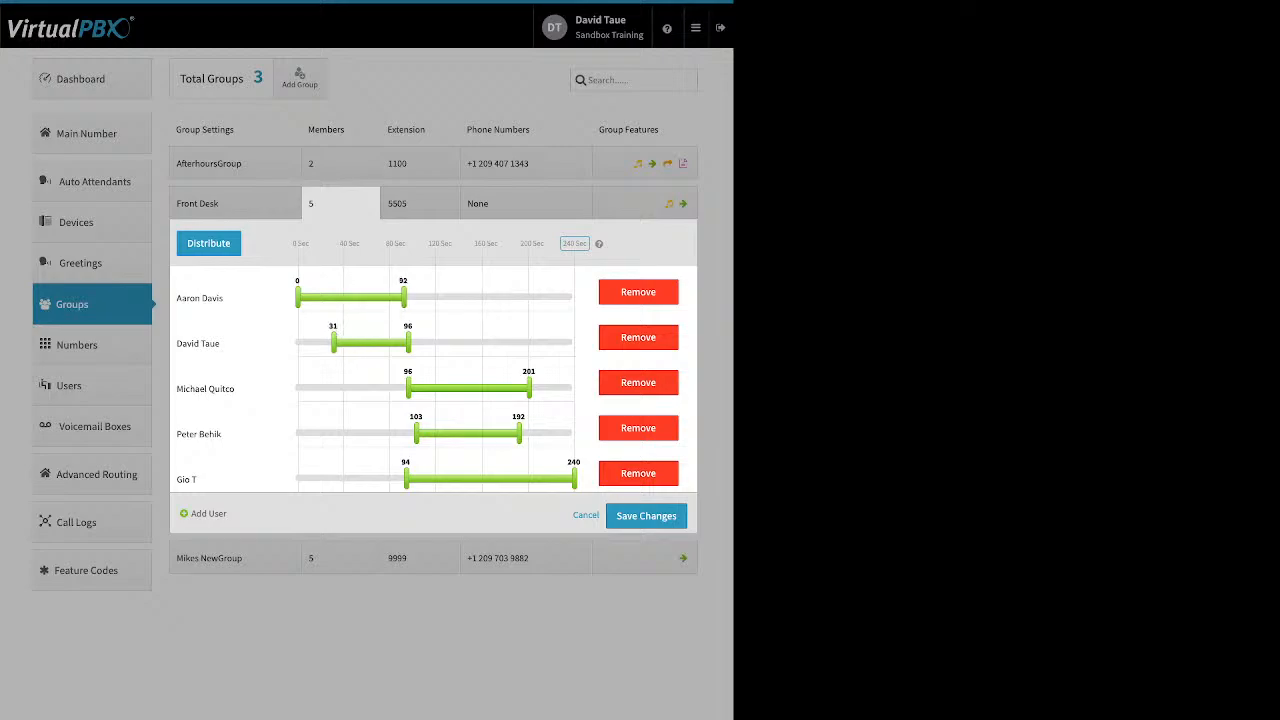
left_click_drag(408, 343, 430, 343)
Reorder the members, moving the top one to the end, and redistribute even 48-second slots.
left_click_drag(200, 298, 264, 478)
left_click_drag(200, 429, 194, 343)
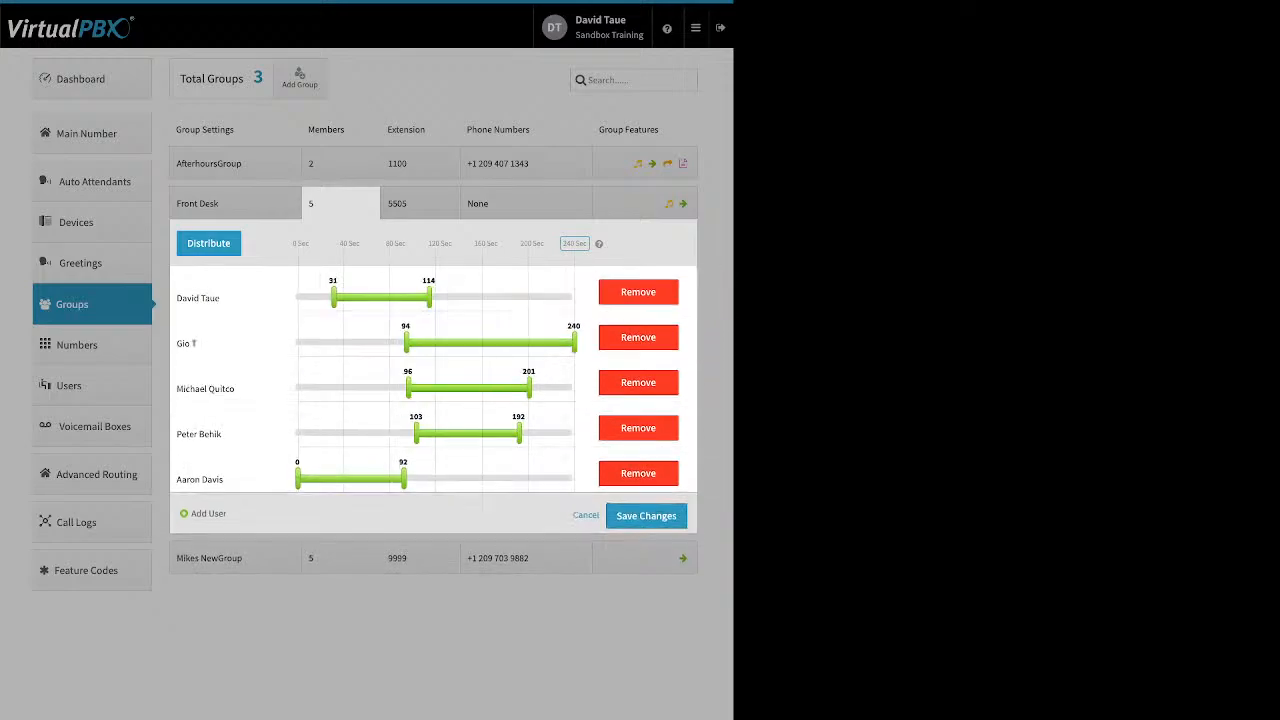
left_click_drag(205, 388, 205, 343)
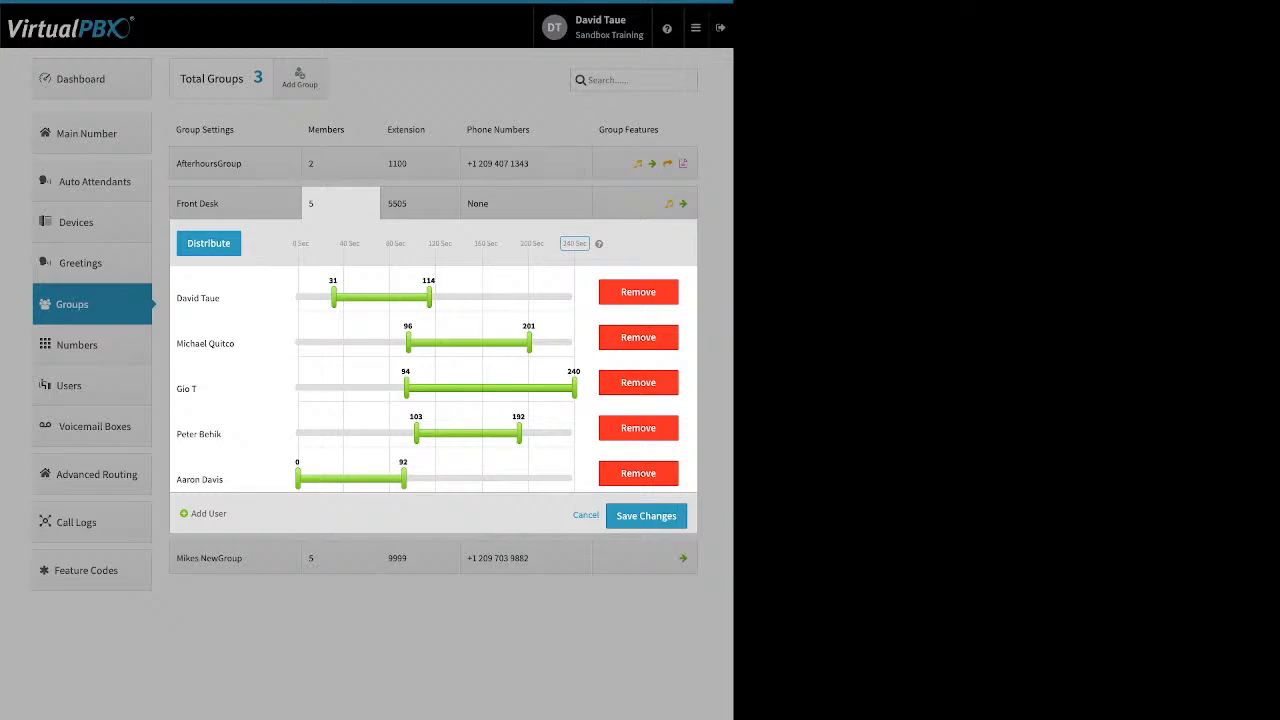
left_click(208, 243)
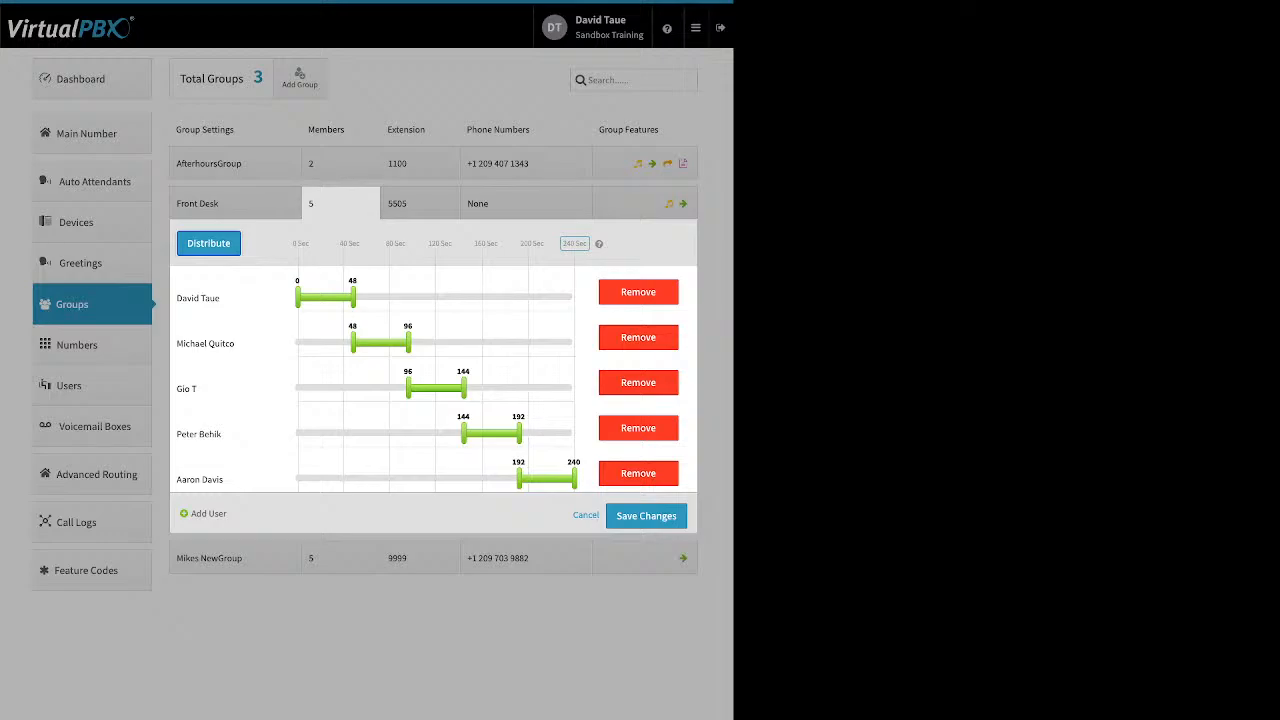
left_click_drag(198, 298, 198, 479)
left_click(208, 243)
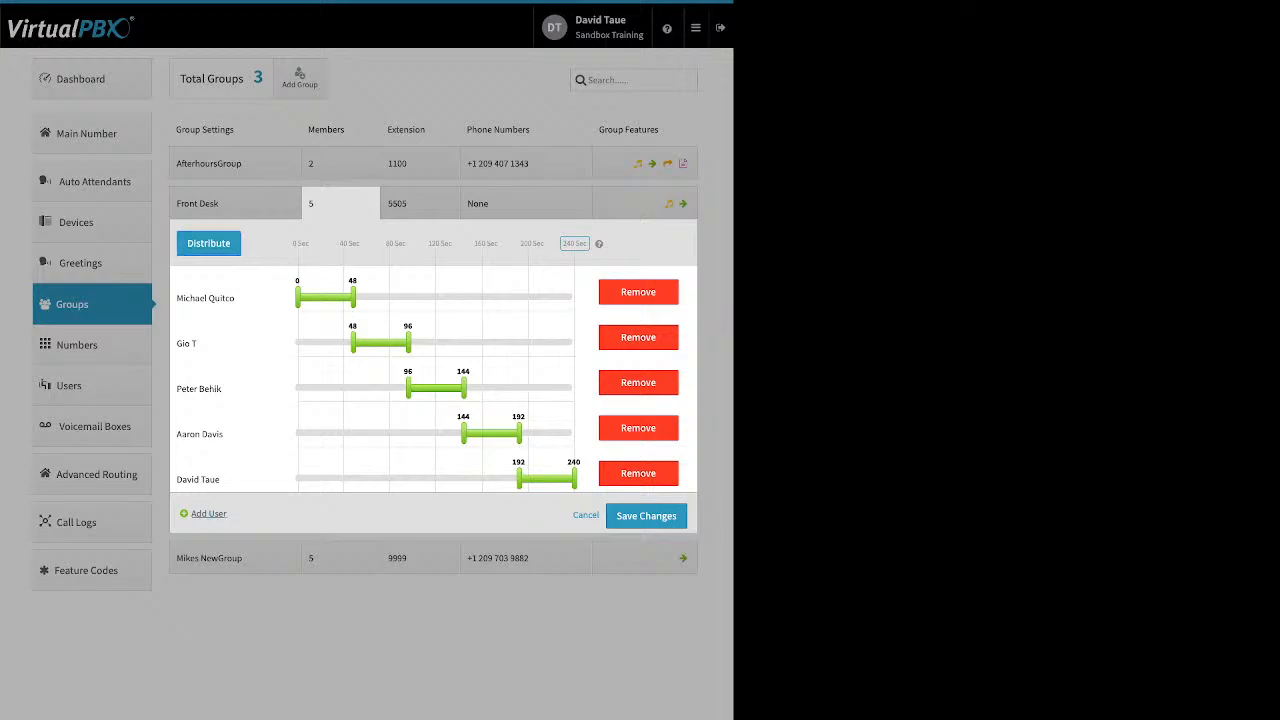
Add one more user to Front Desk from the user list.
left_click(208, 514)
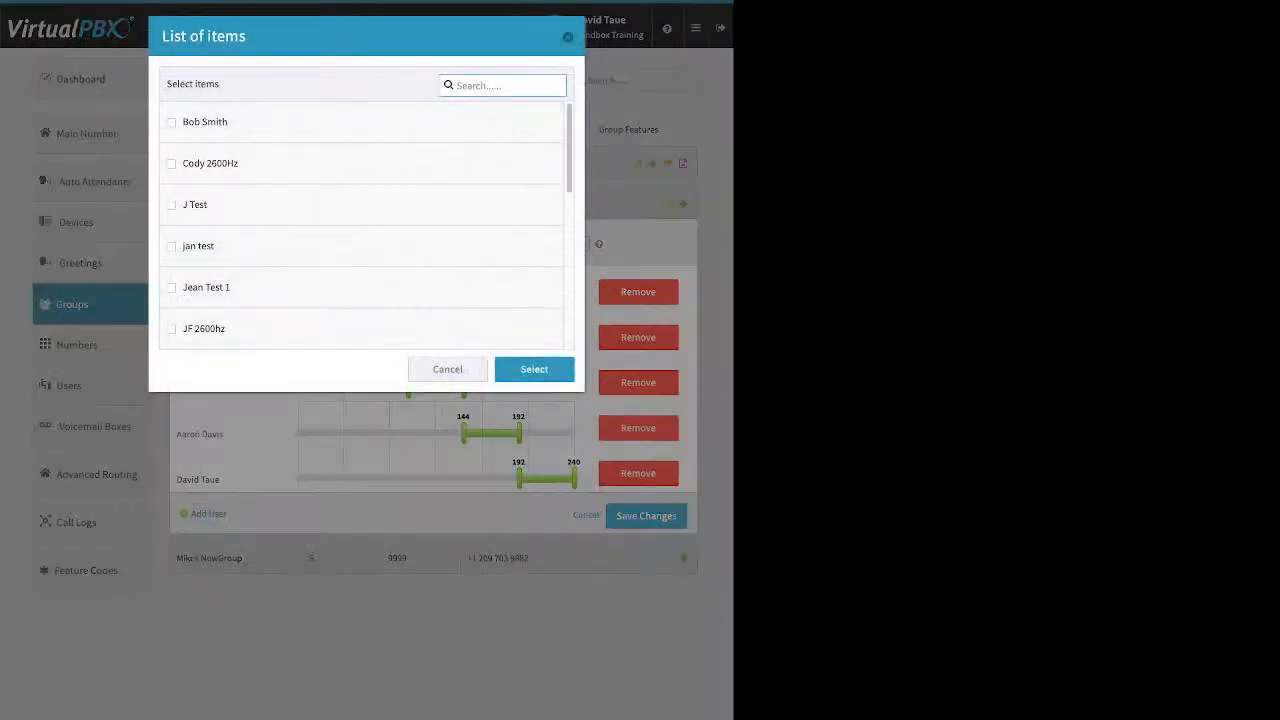
key("Escape")
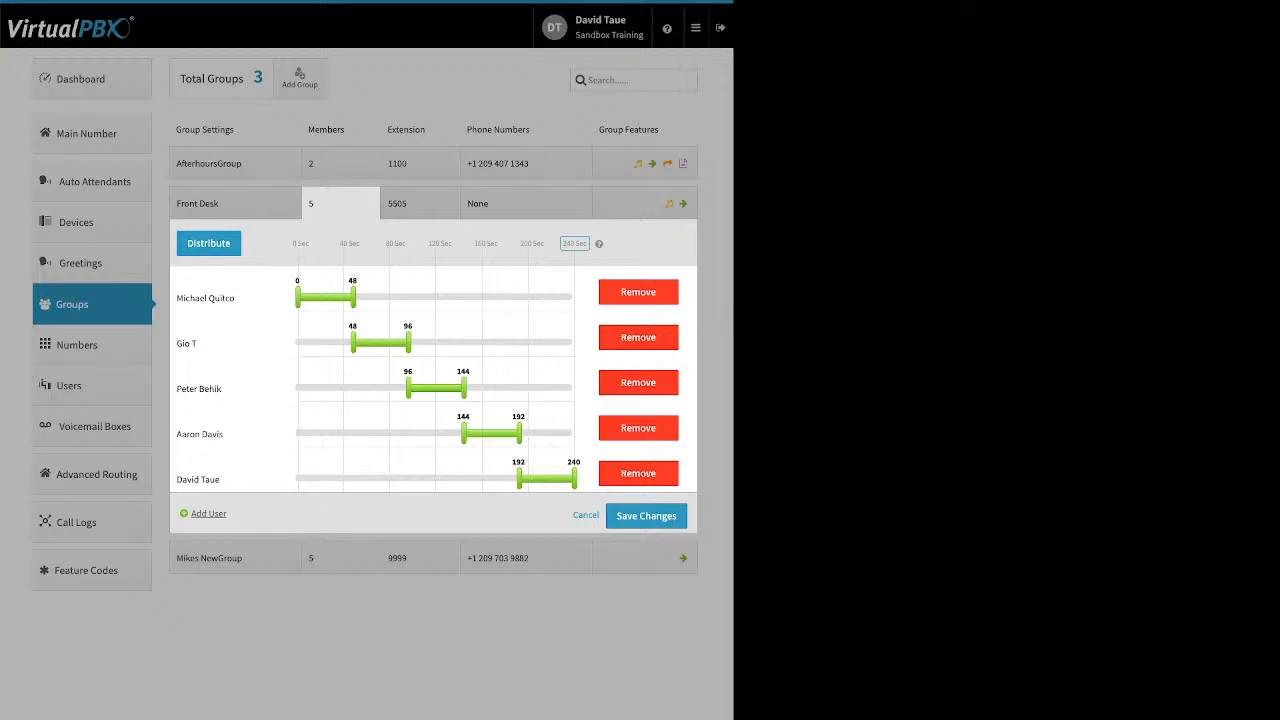
left_click(208, 514)
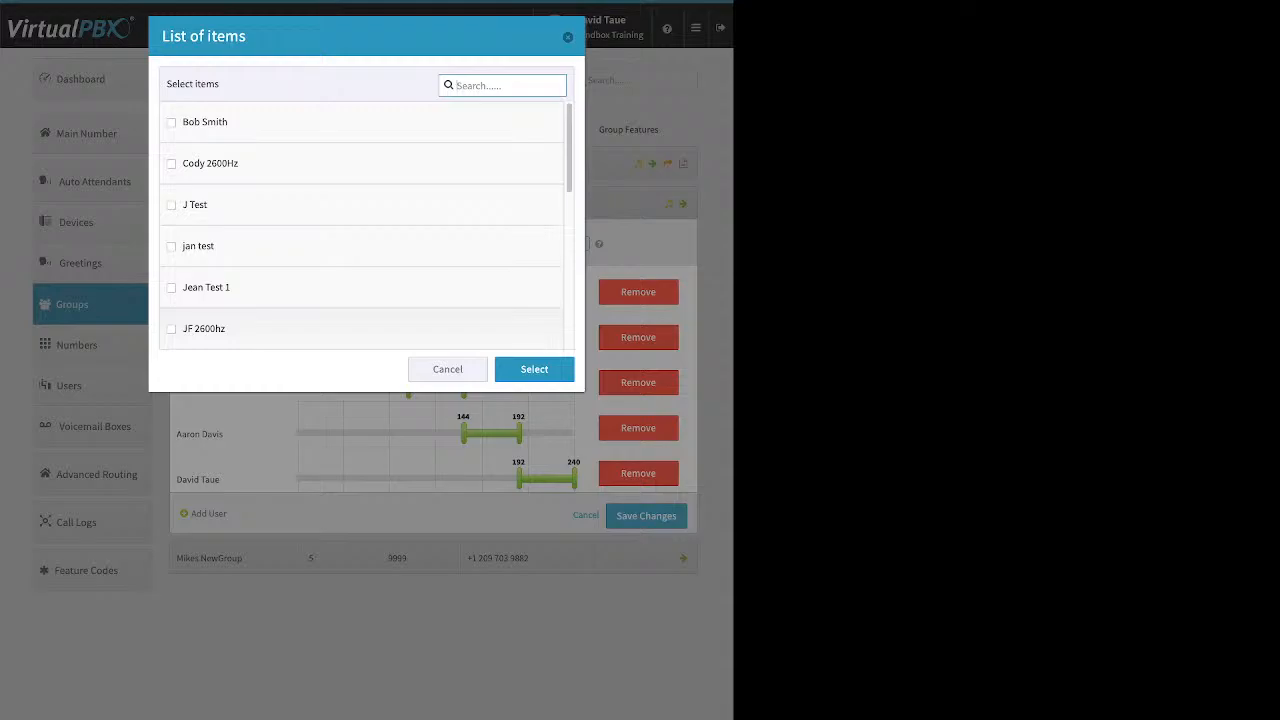
left_click(171, 288)
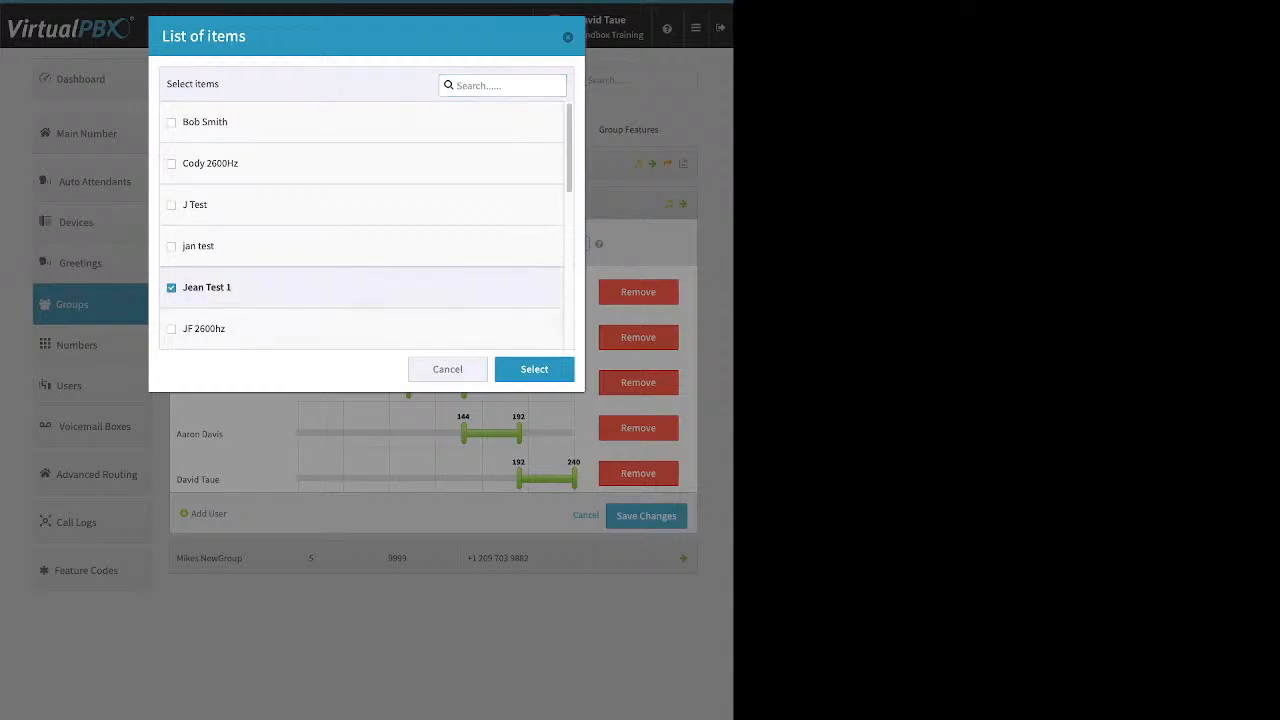
left_click(534, 369)
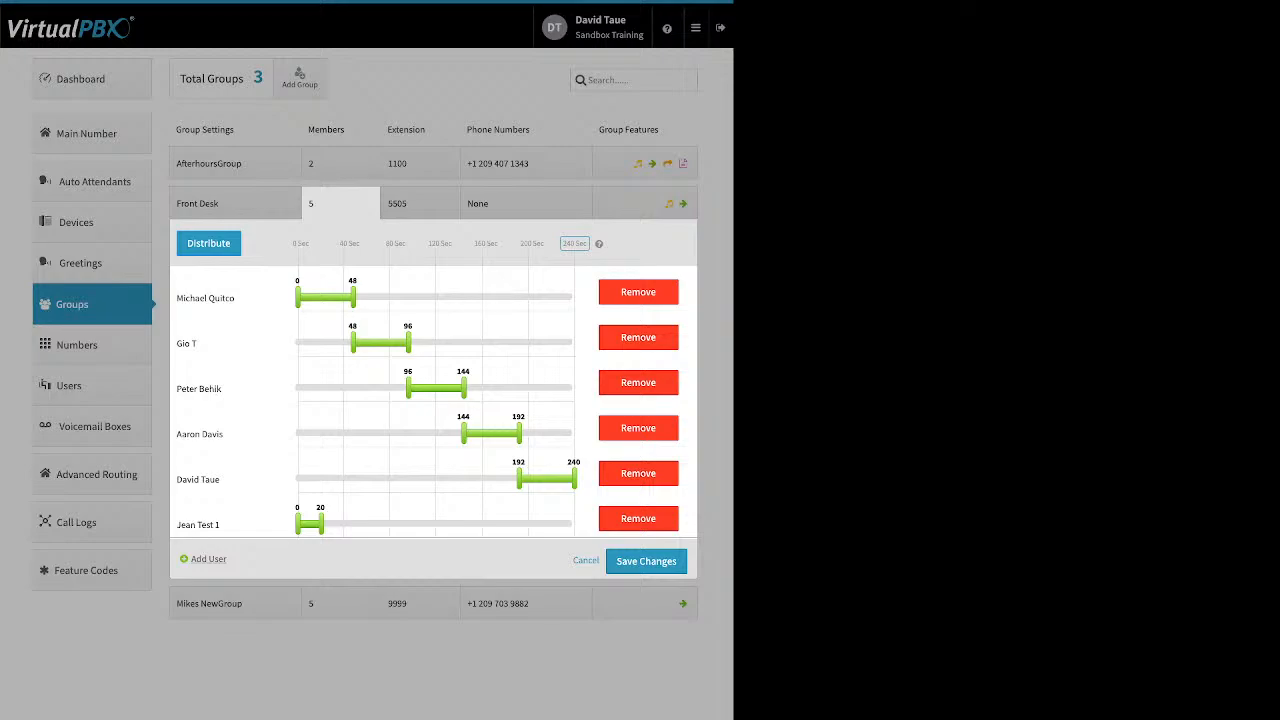
Split the ring time evenly into 40-second slots across all six members.
left_click_drag(321, 524, 503, 524)
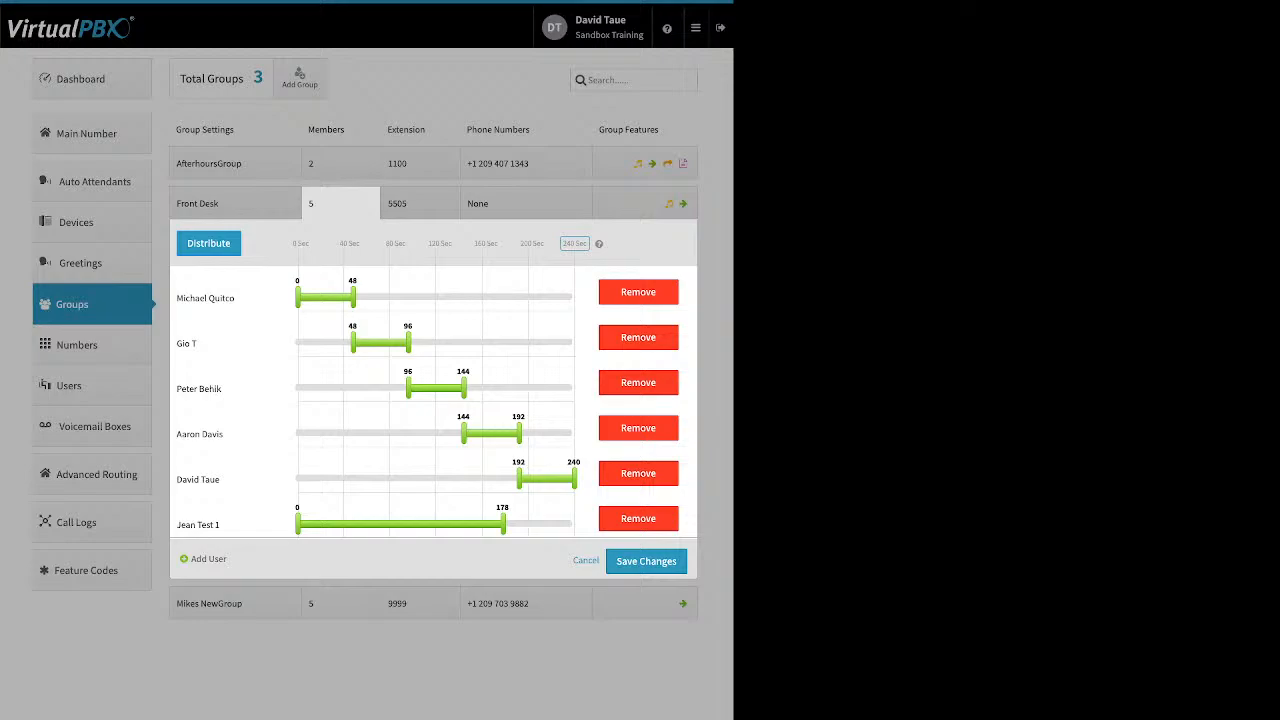
left_click(208, 243)
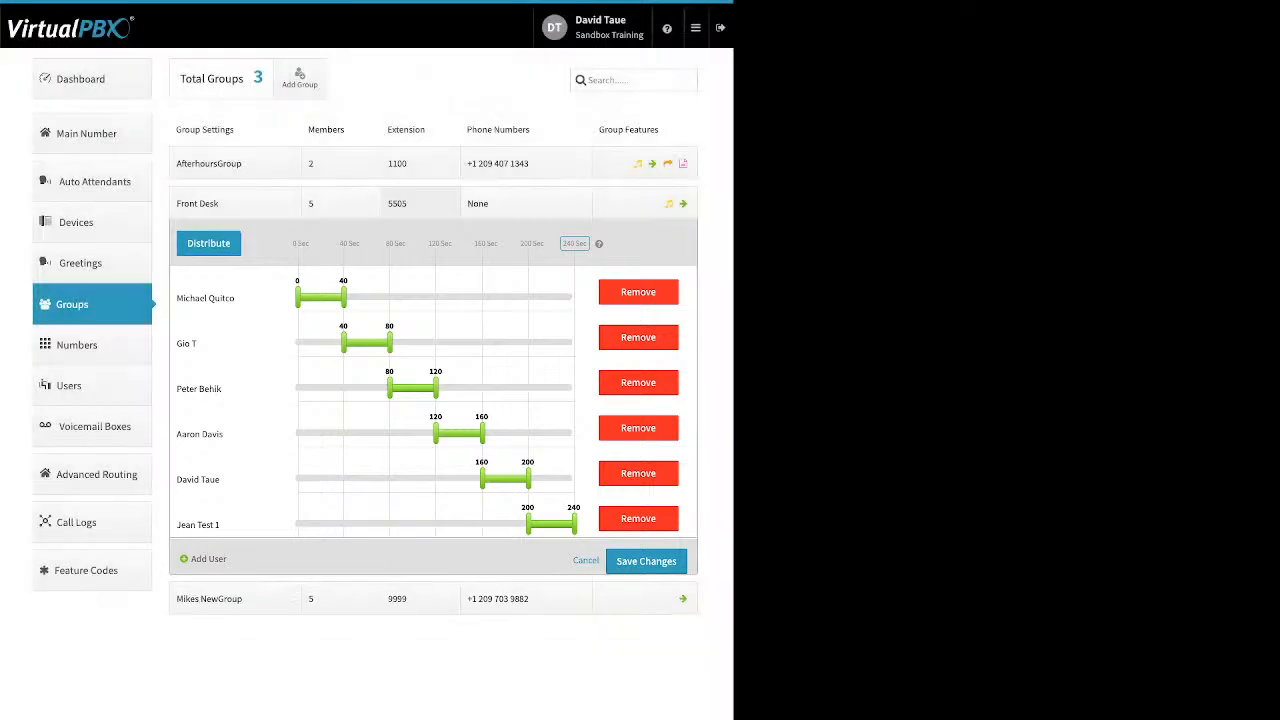
left_click(420, 203)
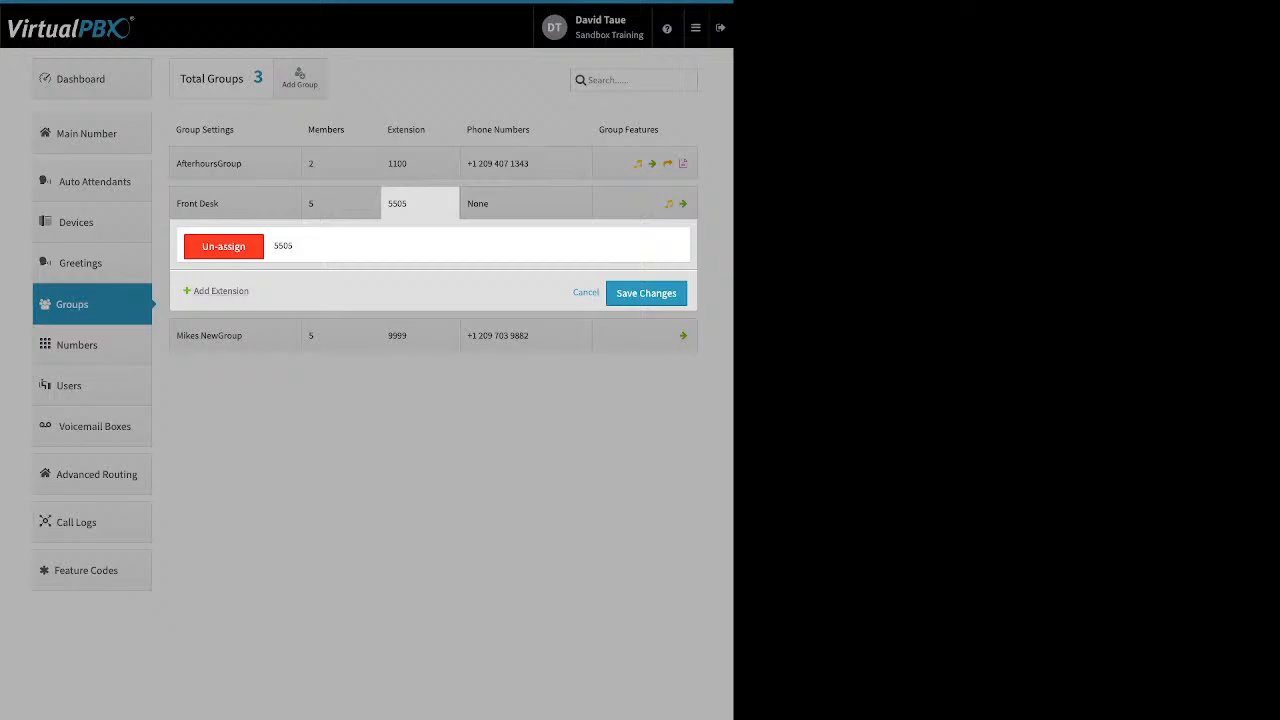
Check Front Desk's extension 5505 and its empty phone numbers, closing both unchanged.
left_click(526, 203)
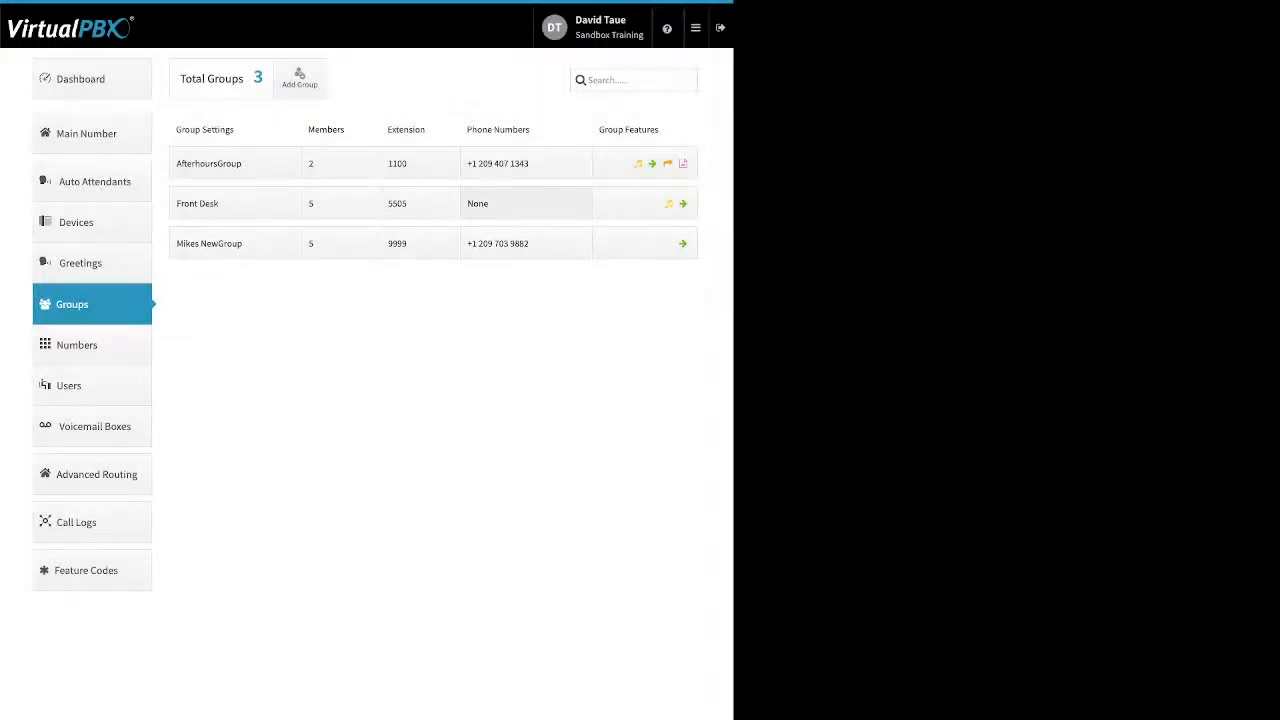
left_click(526, 203)
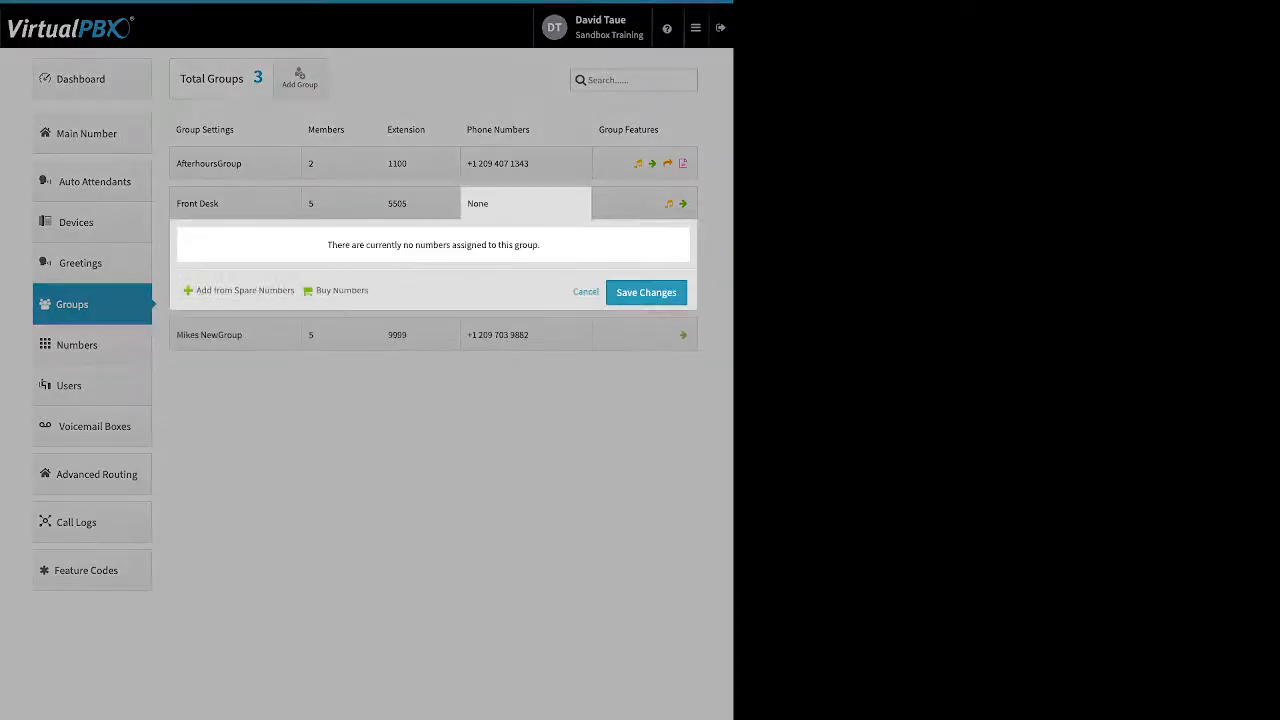
left_click(586, 292)
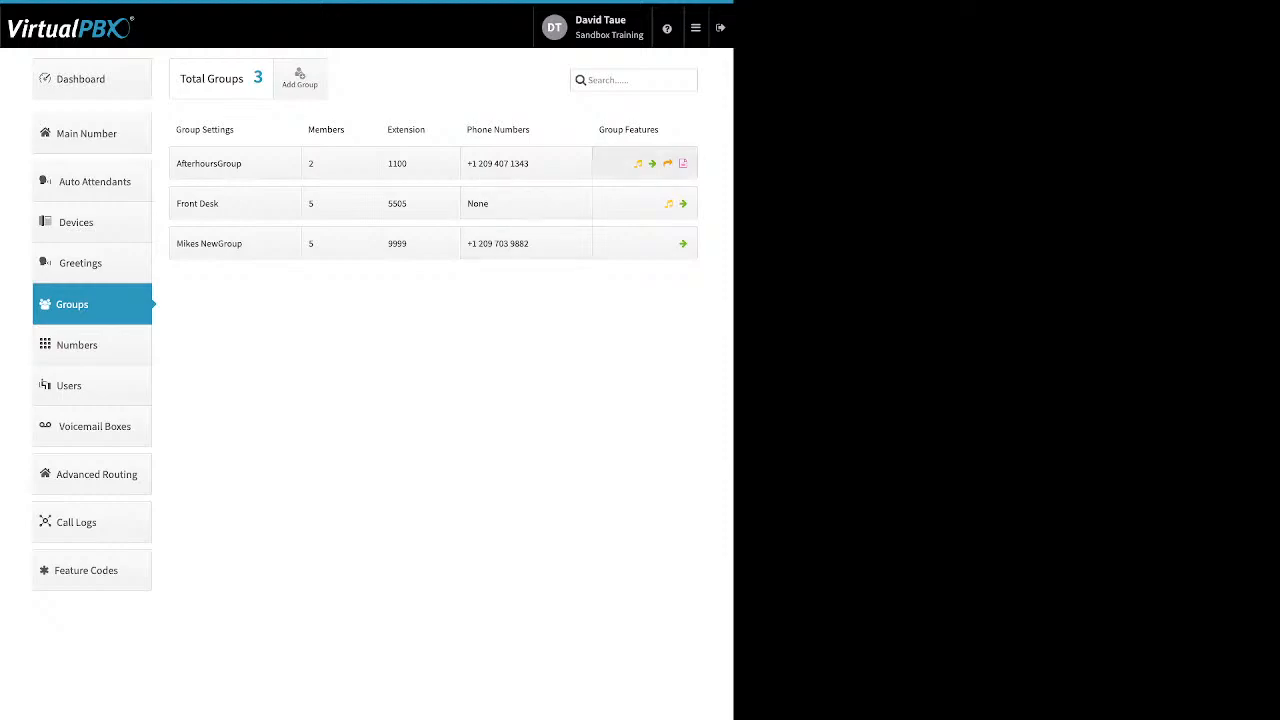
Check AfterhoursGroup's Ringback, which plays the 1002 unavailable greeting, and view its upload option.
left_click(645, 163)
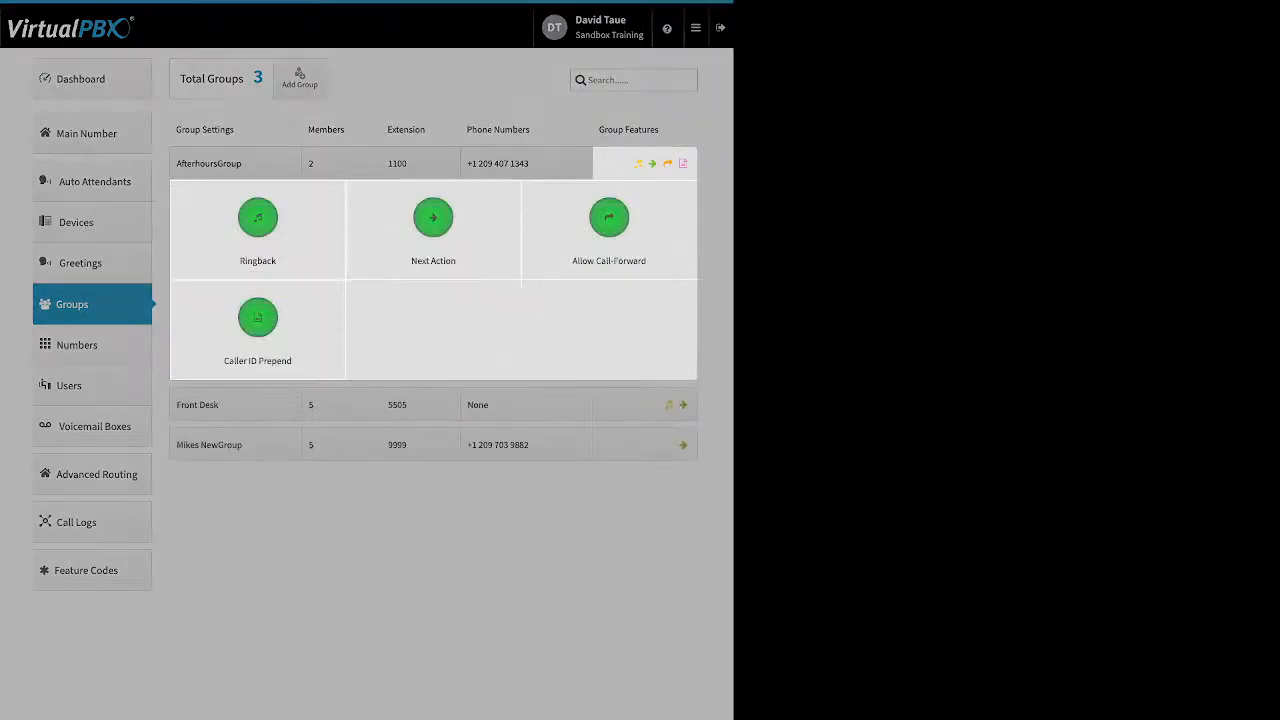
left_click(257, 218)
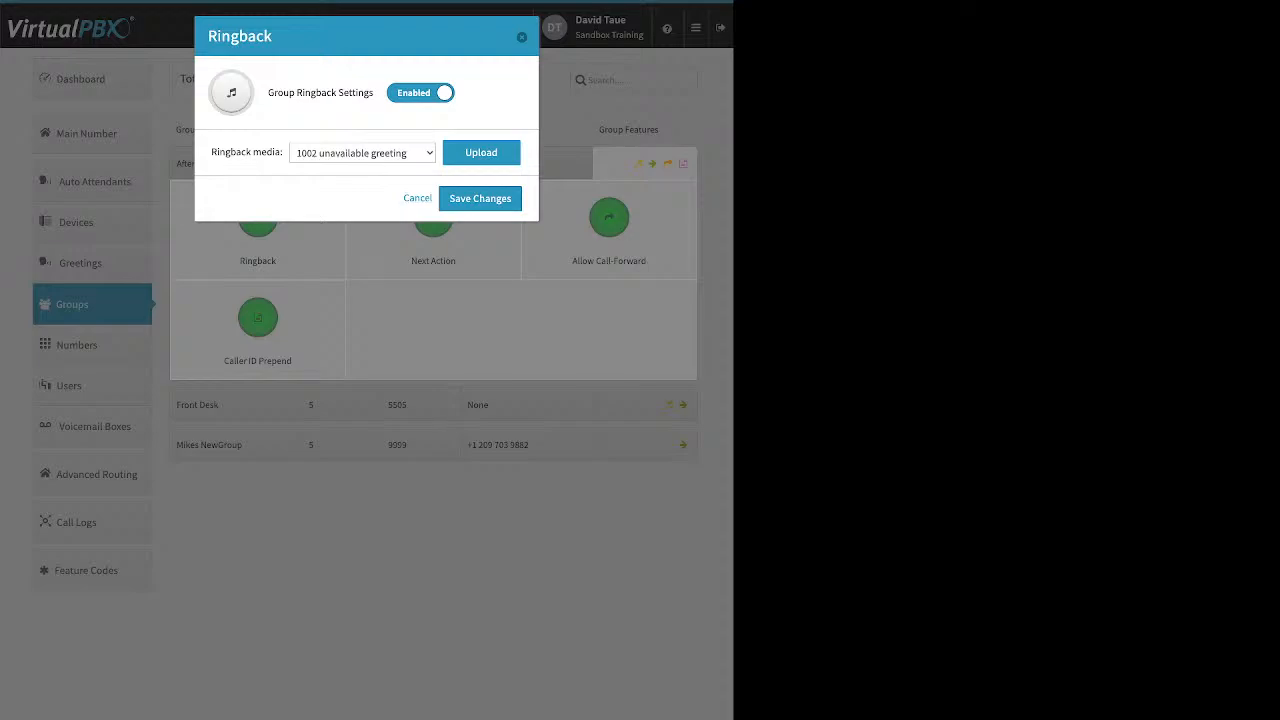
left_click(481, 153)
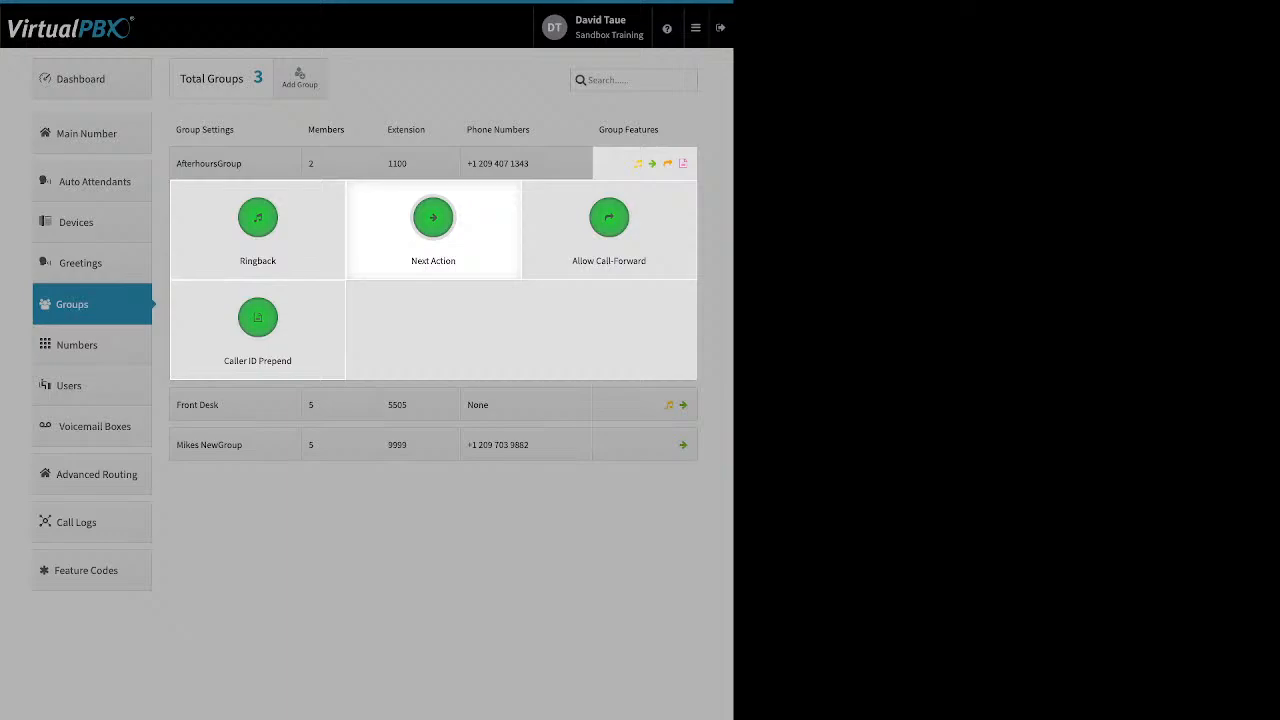
Bring up AfterhoursGroup's Next Action settings for unanswered calls.
left_click(433, 218)
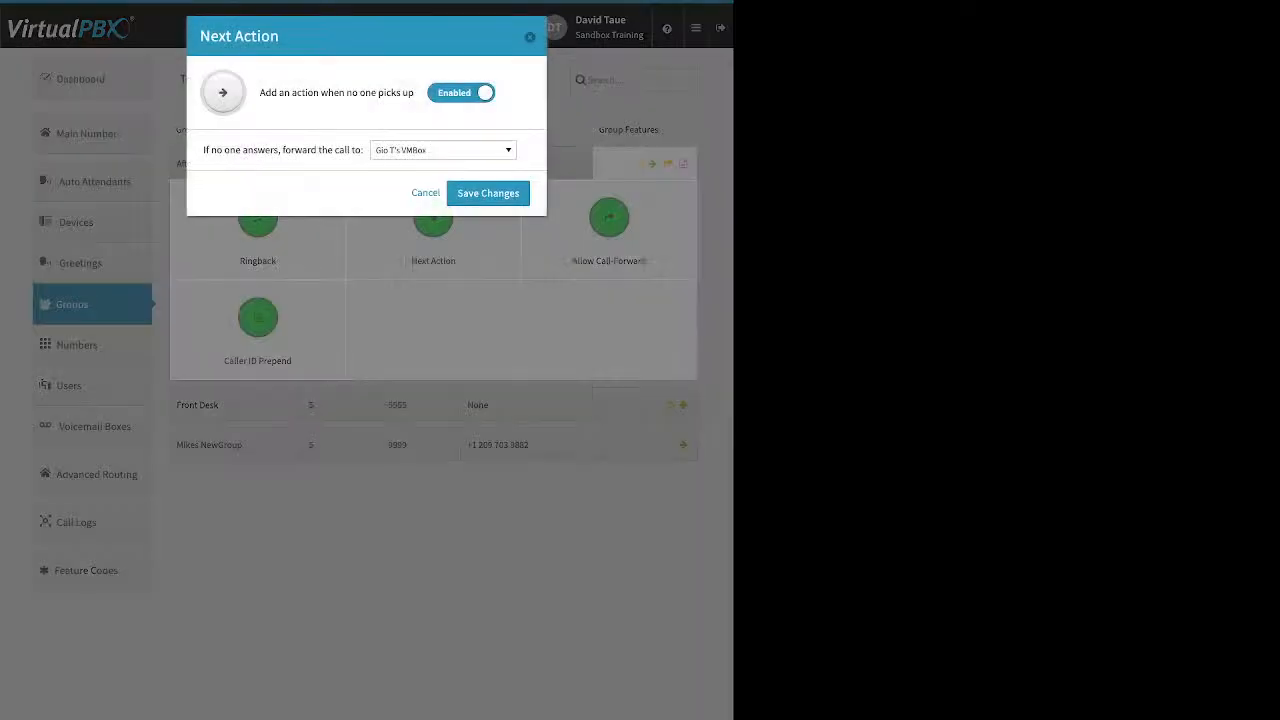
left_click_drag(364, 150, 339, 150)
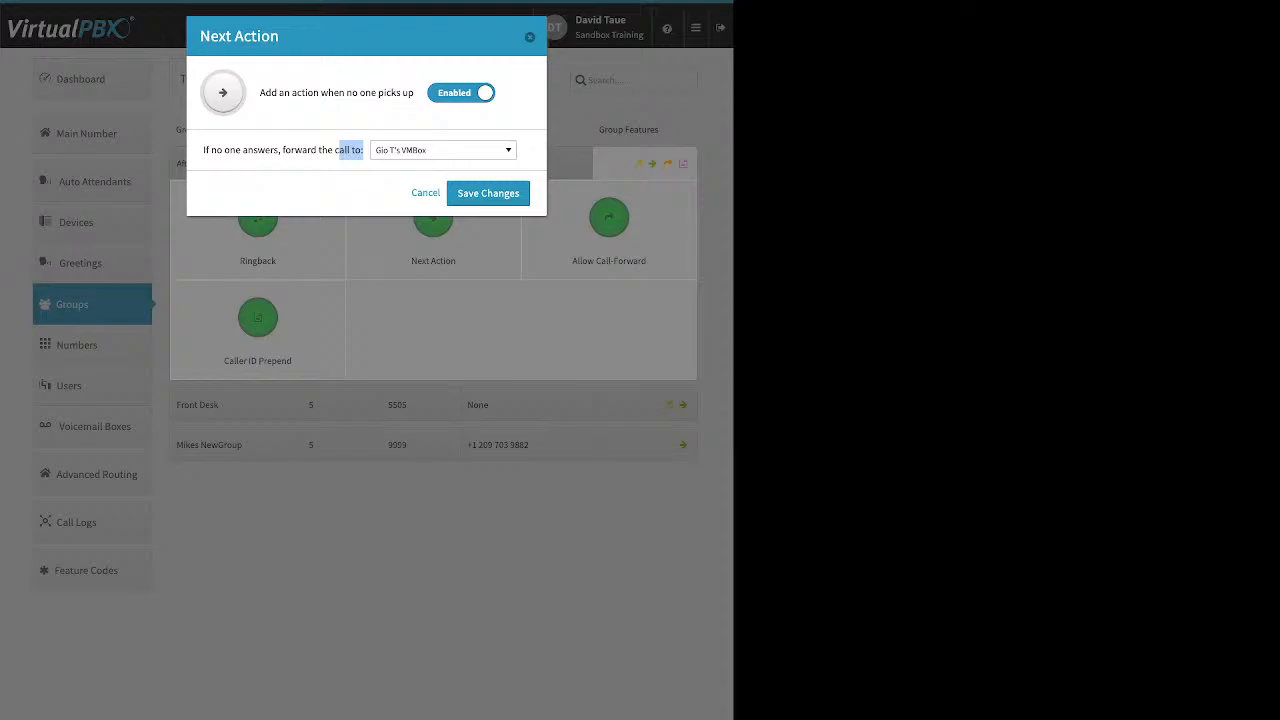
left_click(203, 150)
left_click_drag(203, 150, 364, 150)
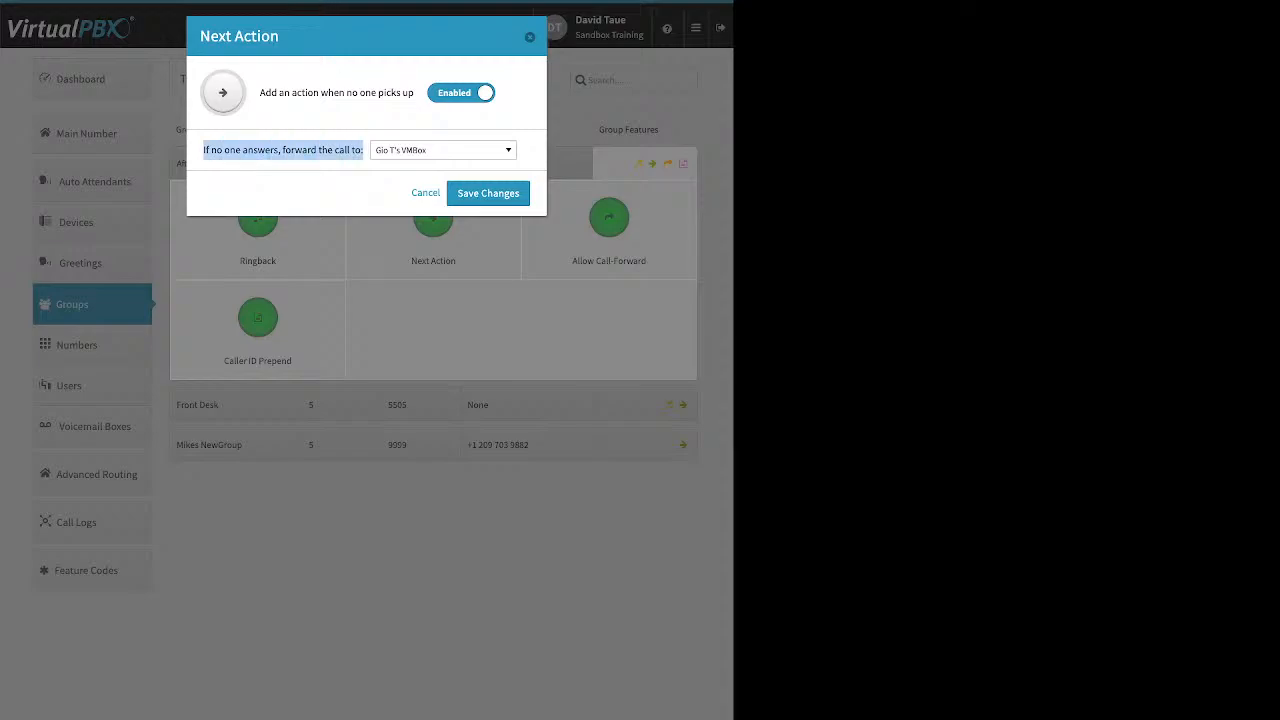
Forward unanswered calls to FrontDesk VM under Voicemail Boxes and save the change.
left_click(443, 150)
scroll(438, 306, "up", 15)
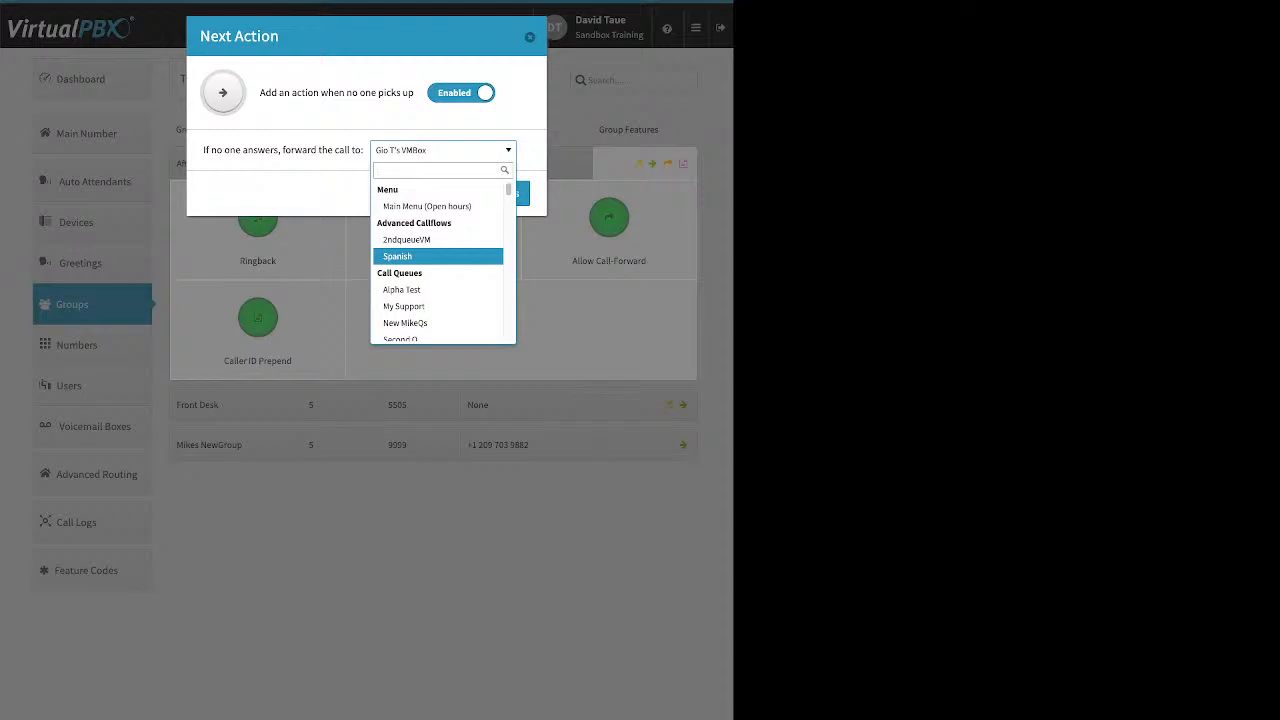
scroll(438, 258, "down", 1)
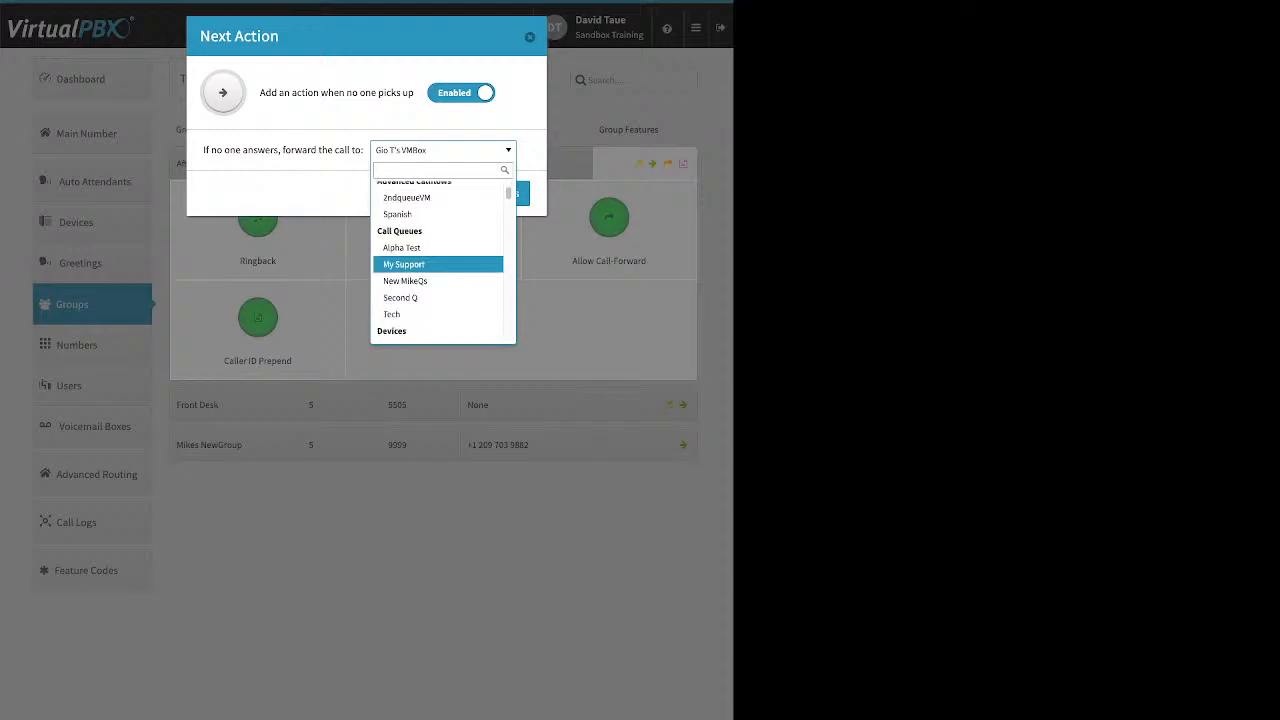
scroll(438, 258, "down", 1)
scroll(438, 260, "down", 8)
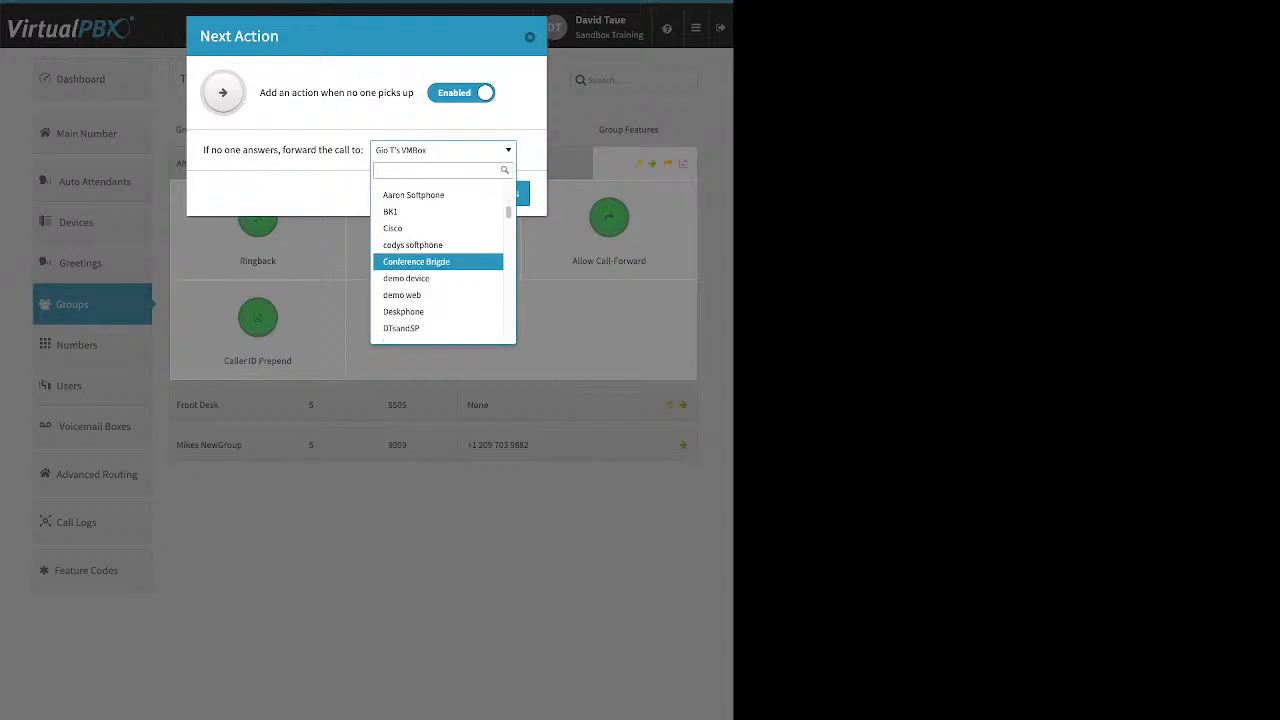
scroll(438, 262, "down", 8)
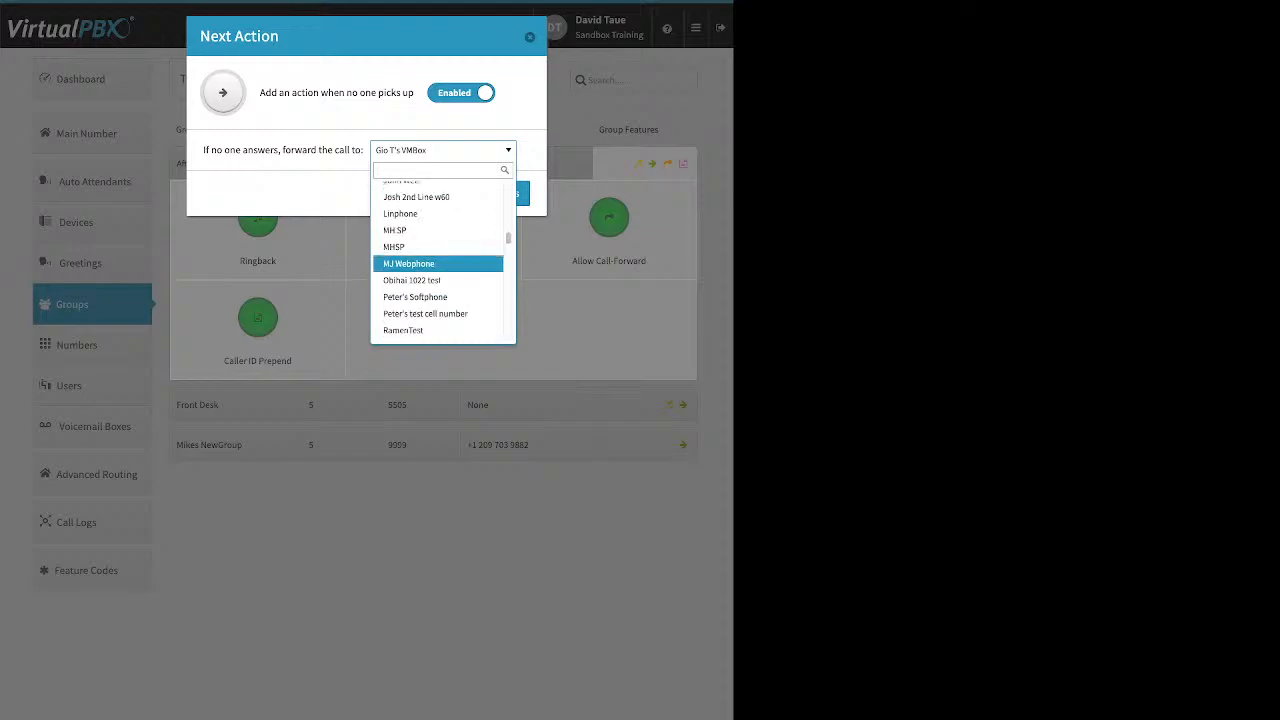
scroll(438, 262, "down", 5)
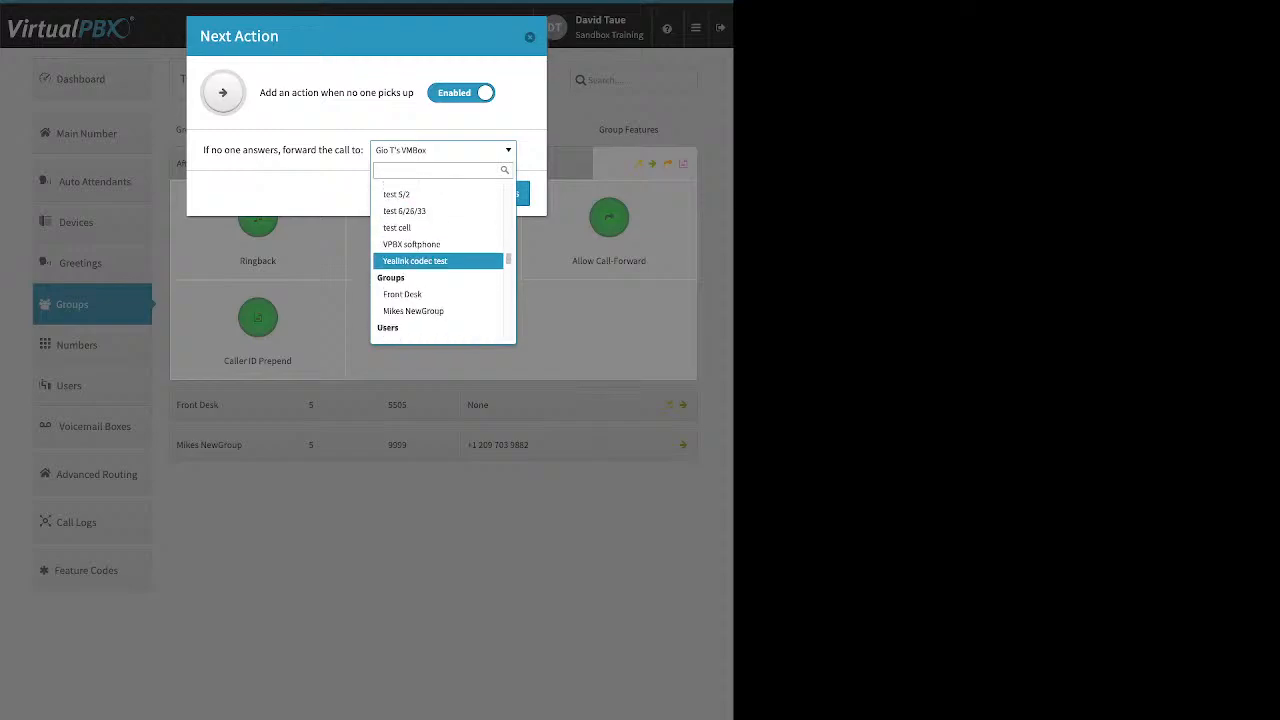
scroll(438, 262, "down", 3)
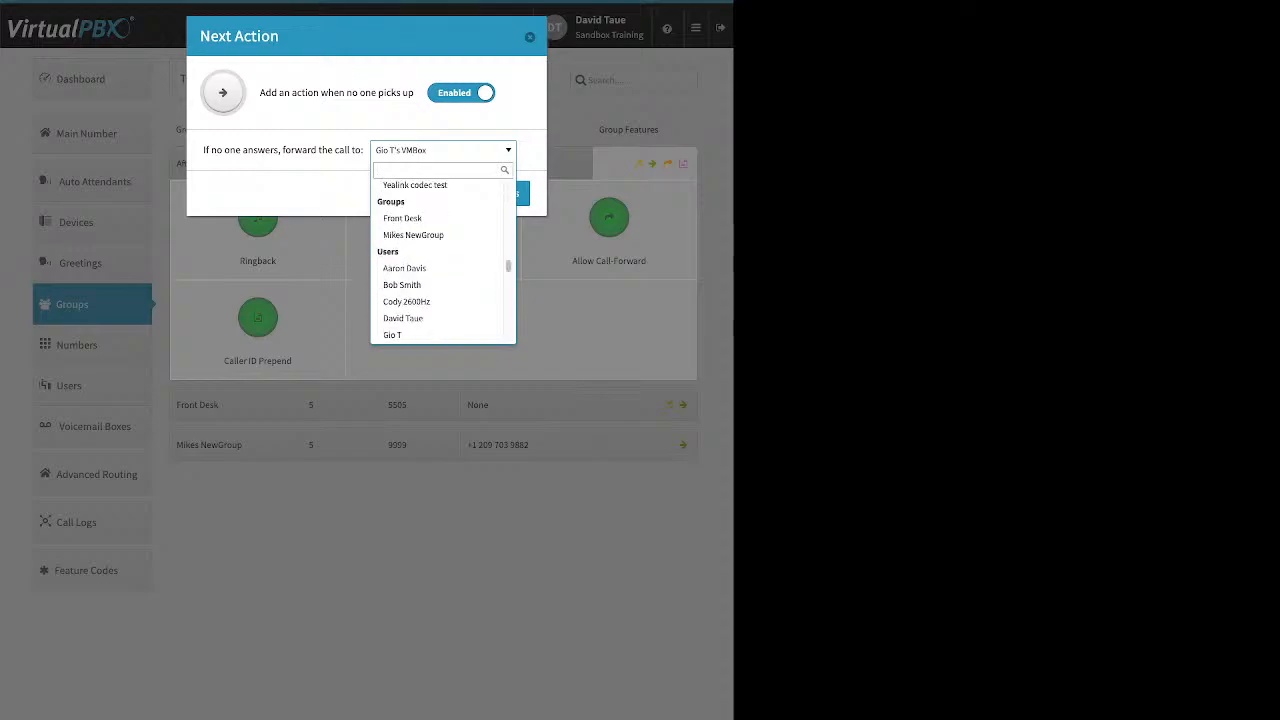
scroll(438, 262, "down", 1)
scroll(438, 268, "down", 5)
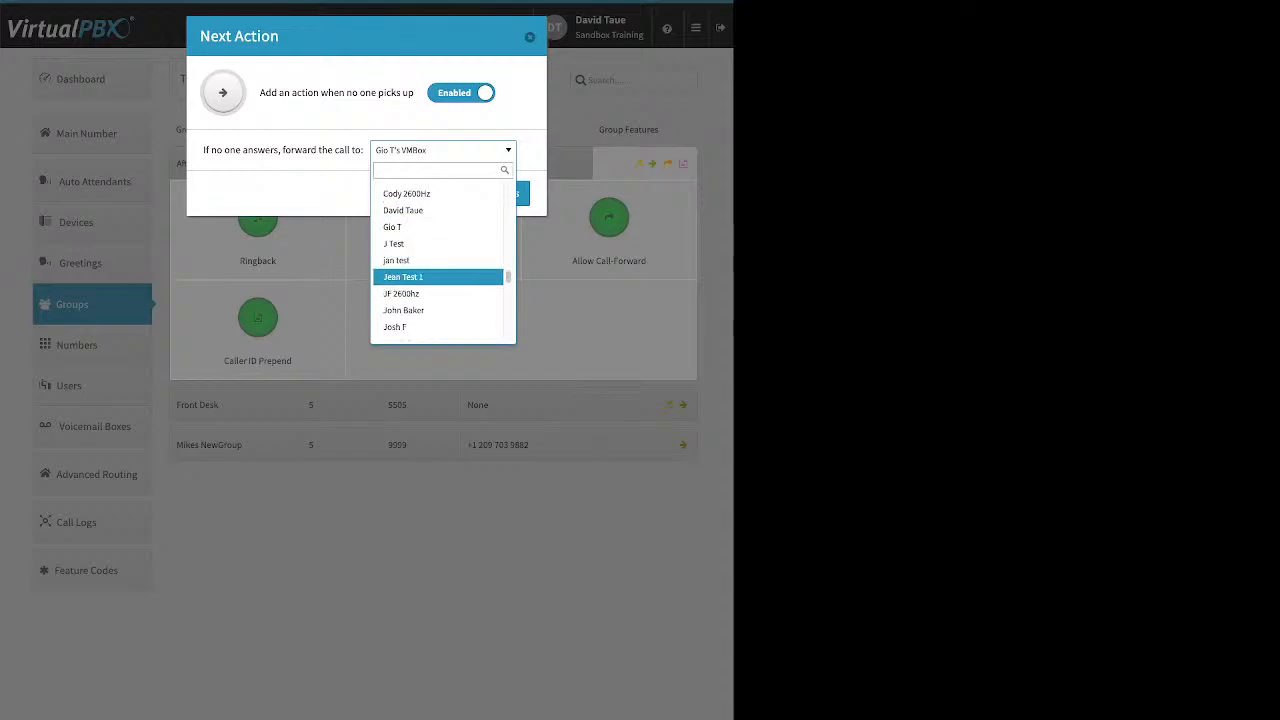
left_click(438, 274)
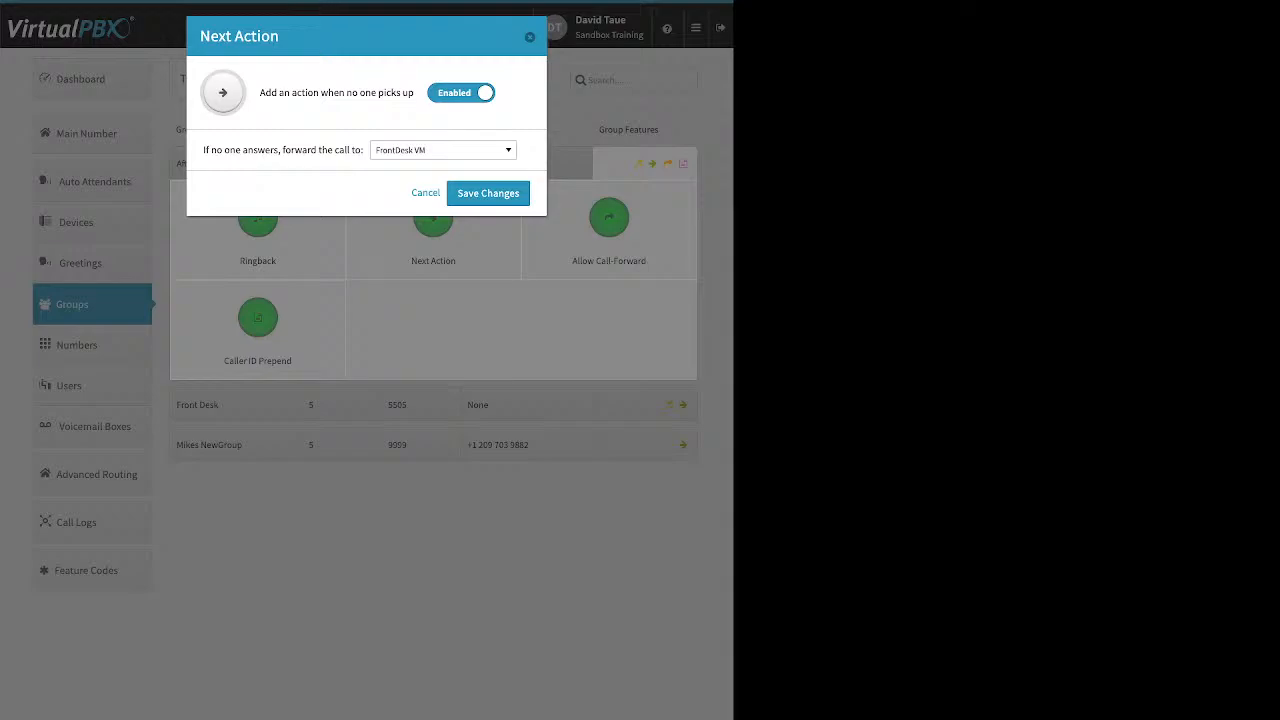
left_click(492, 193)
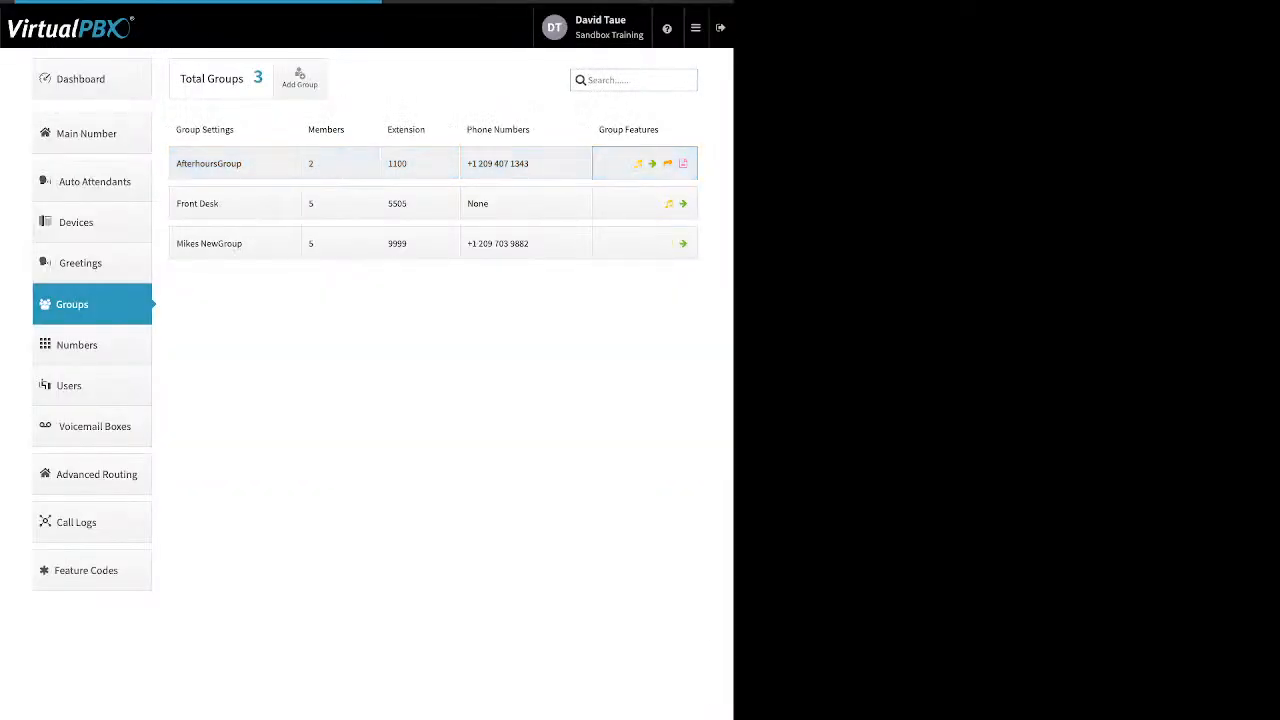
Review AfterhoursGroup's Allow Call-Forward and Caller ID Prepend settings unchanged, then collapse the features panel.
left_click(645, 163)
left_click(609, 217)
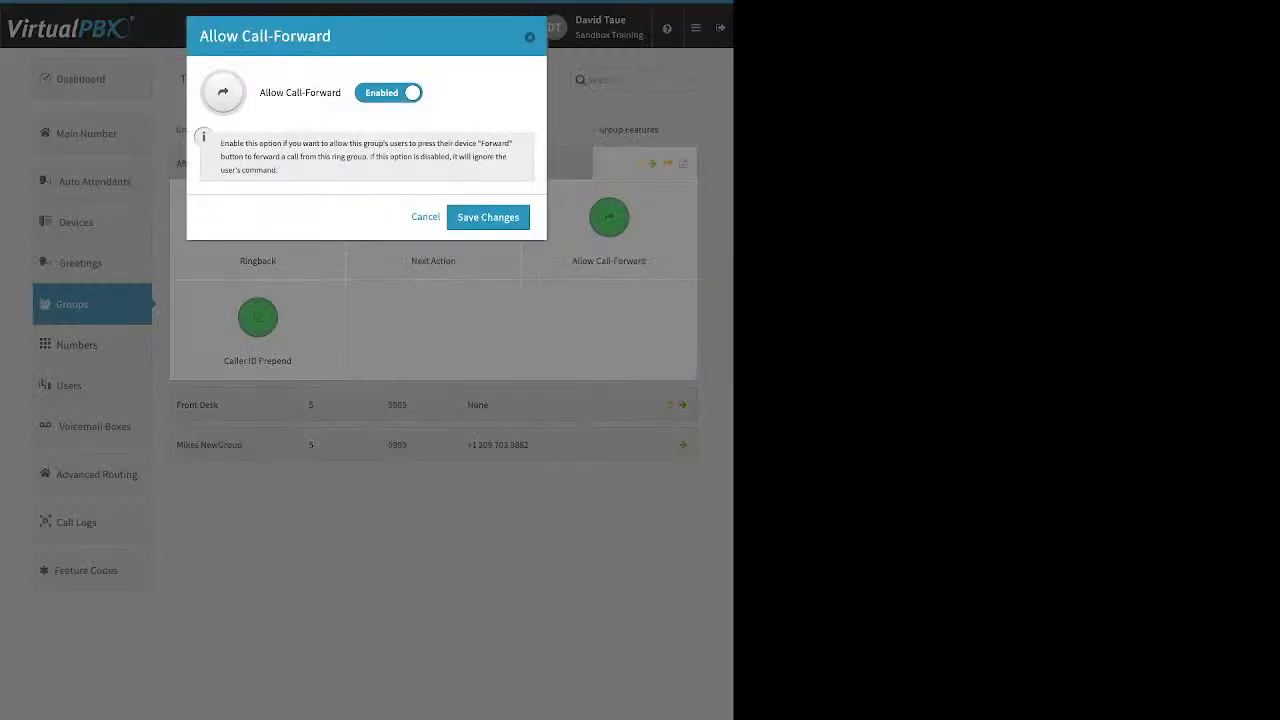
left_click(425, 217)
left_click(258, 317)
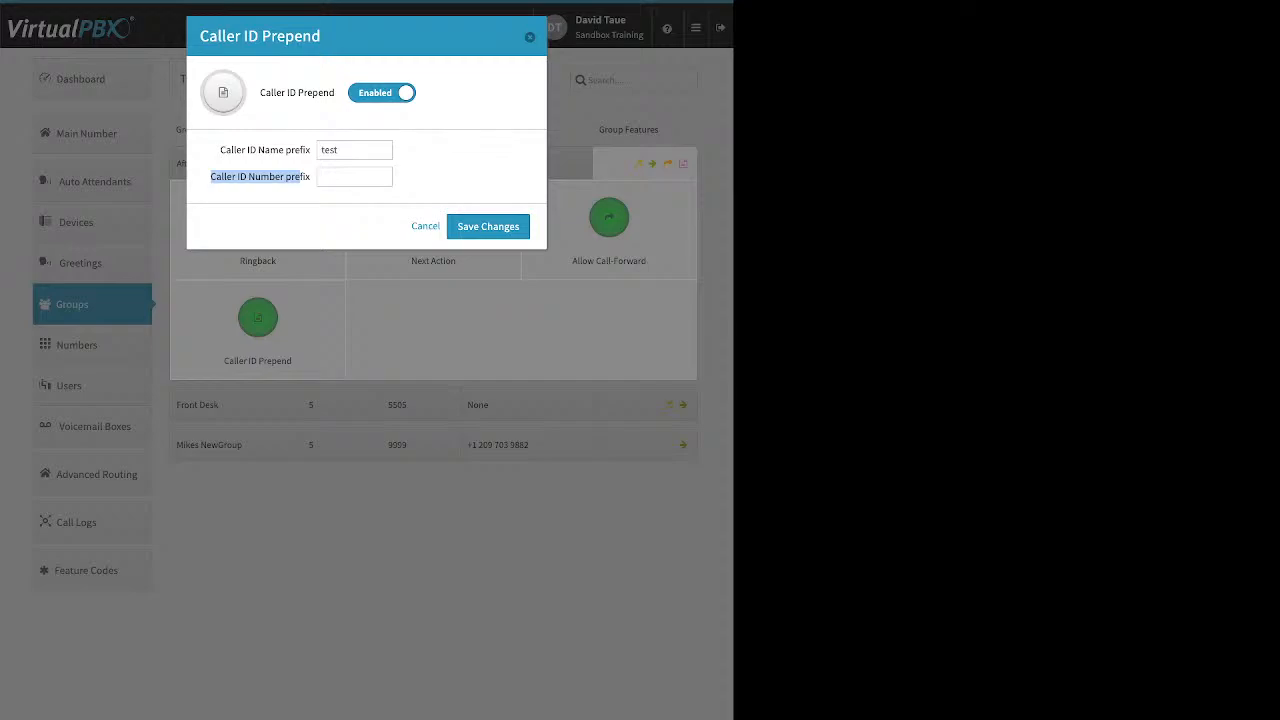
left_click(425, 226)
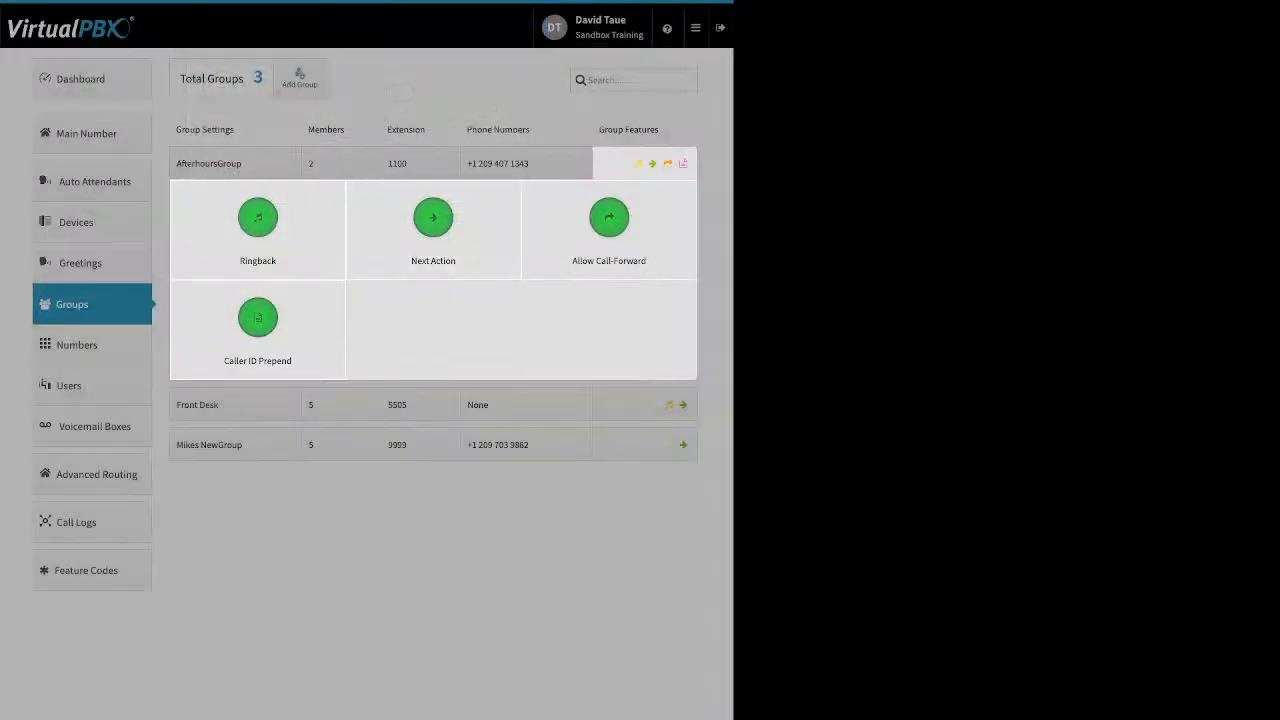
left_click(120, 346)
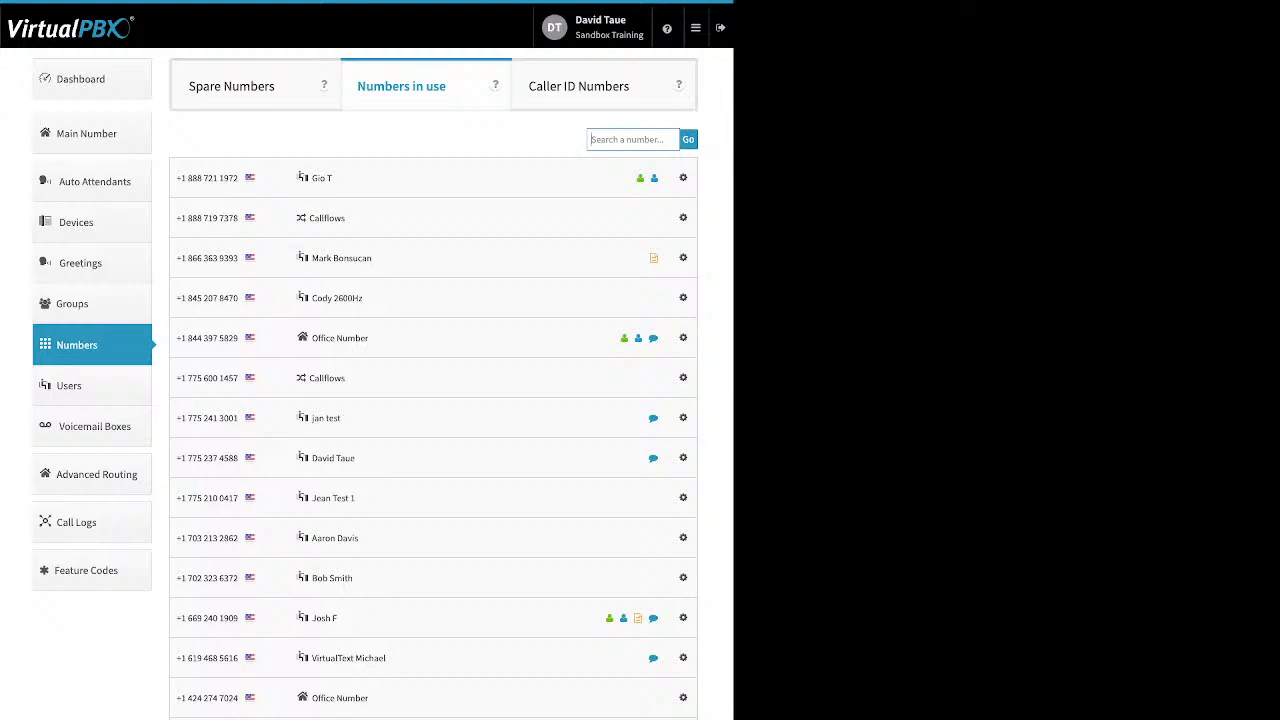
View the second number's Caller-ID settings, then switch to the Spare Numbers list of three numbers.
left_click(683, 218)
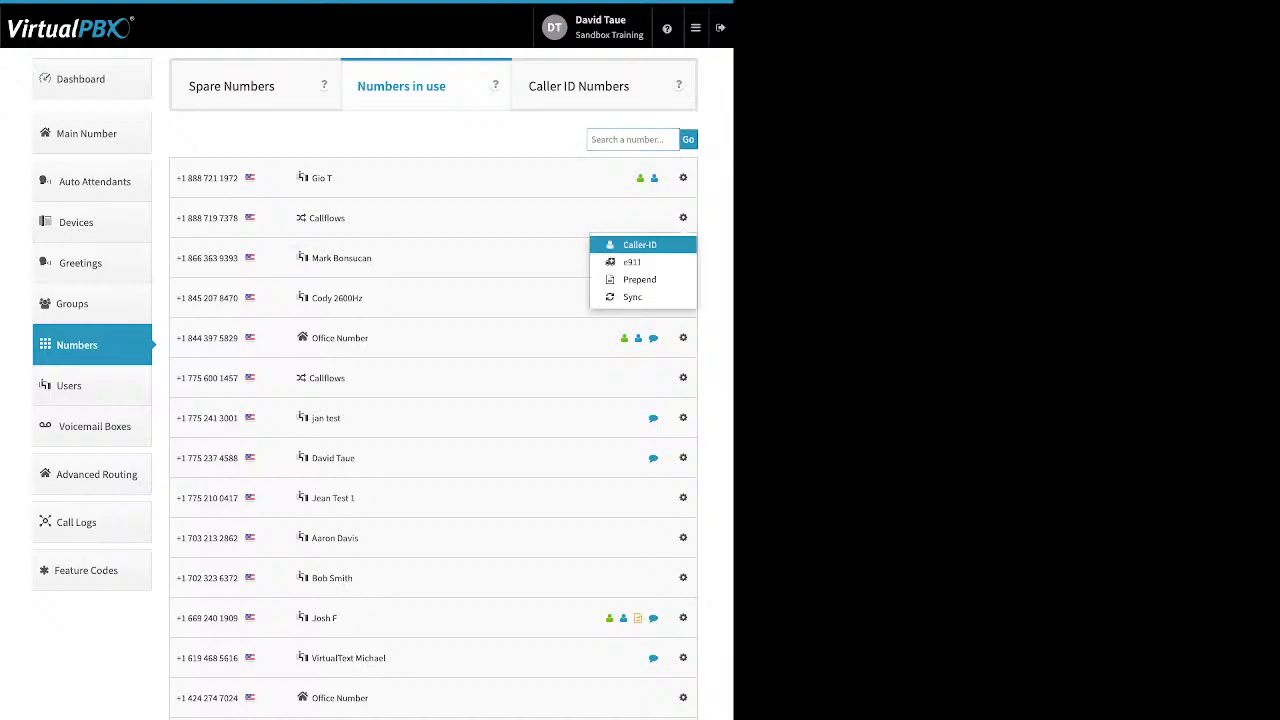
left_click(639, 244)
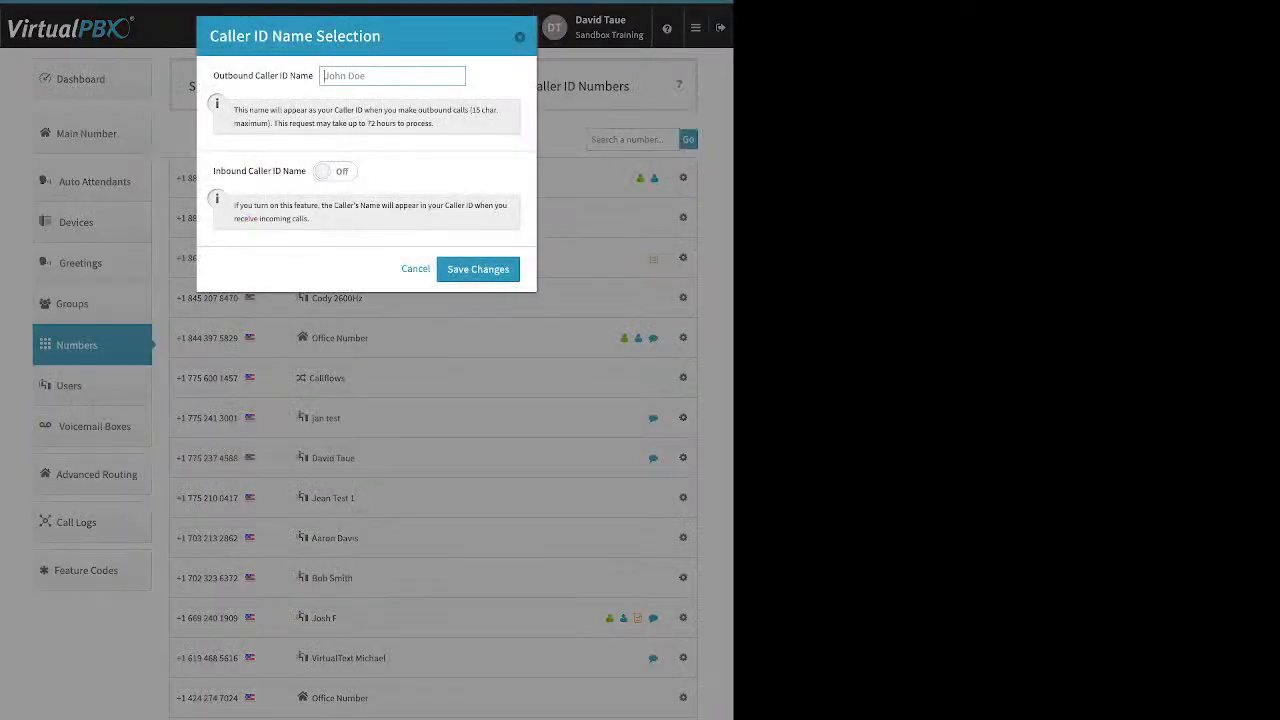
key("Escape")
left_click(683, 218)
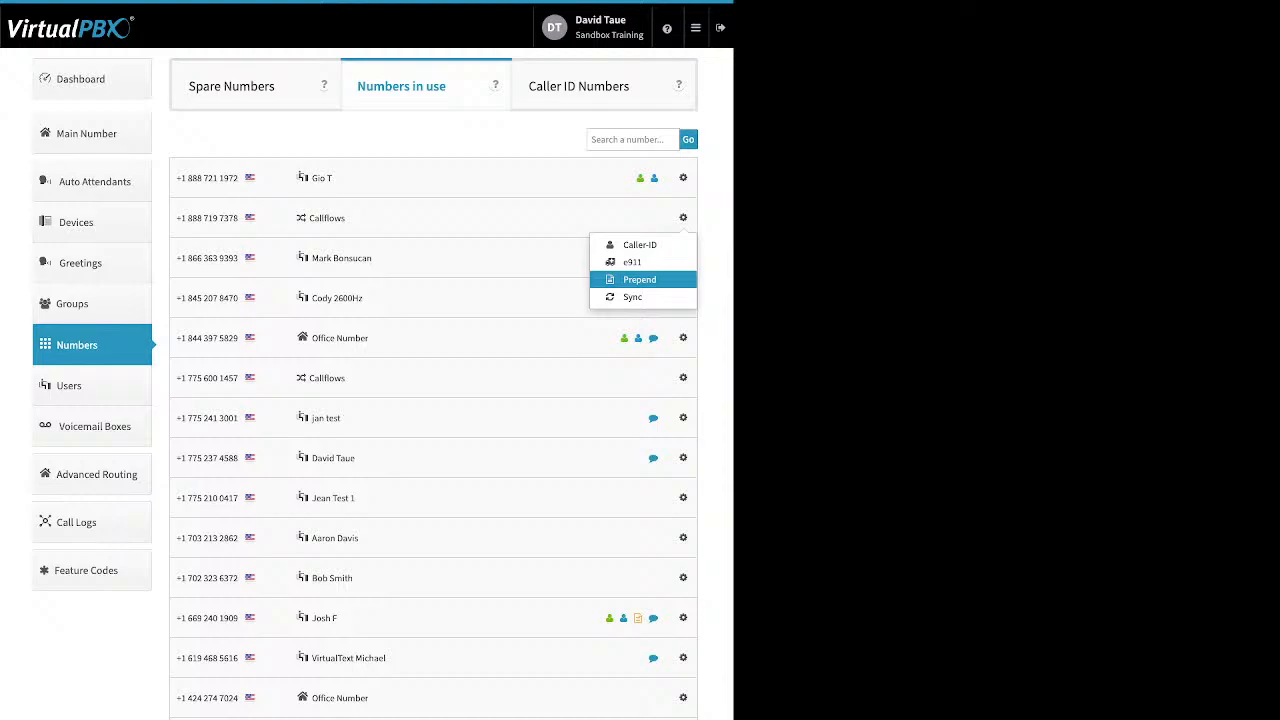
left_click(683, 218)
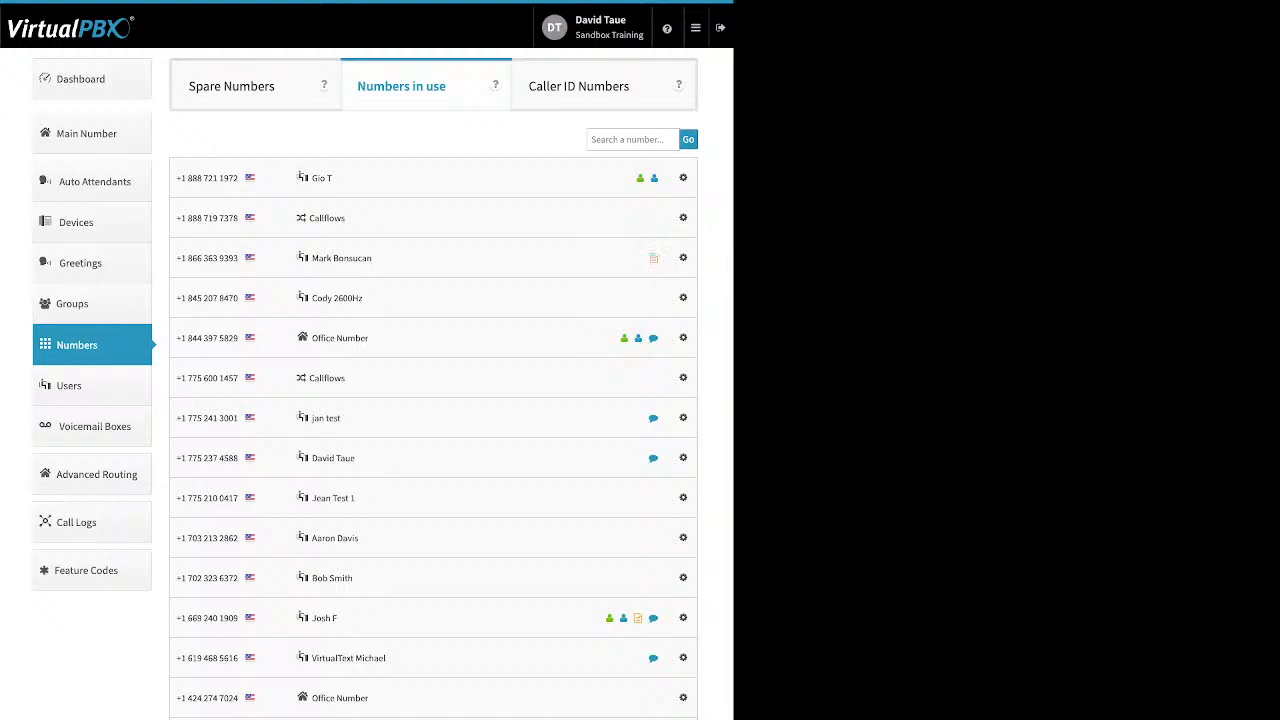
left_click(256, 86)
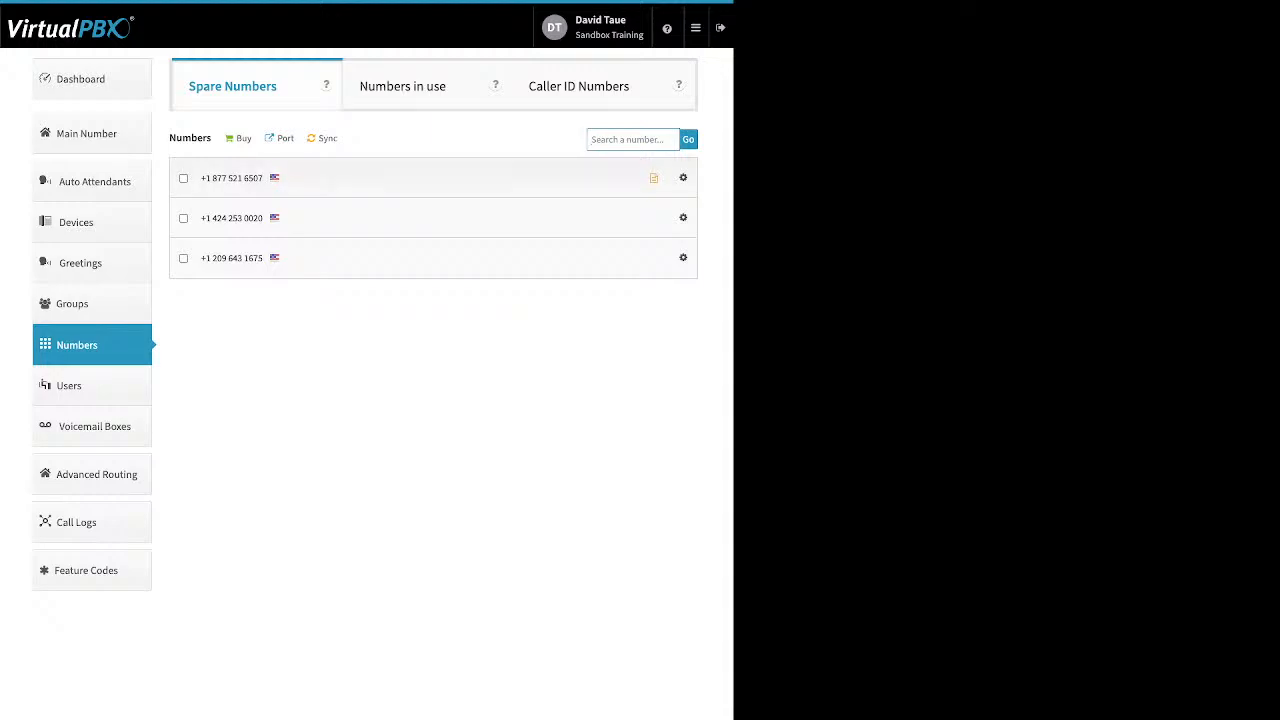
Delete the toll-free spare number and confirm, leaving two spare numbers.
left_click_drag(169, 138, 212, 138)
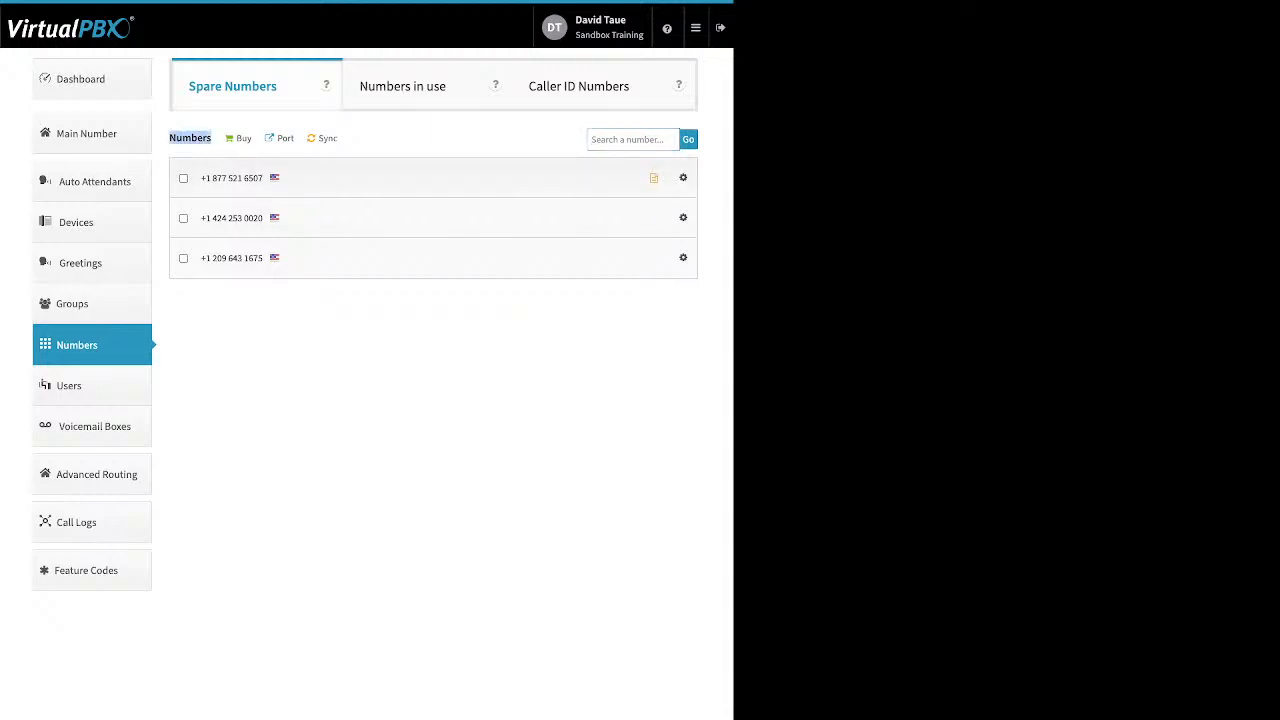
left_click(183, 178)
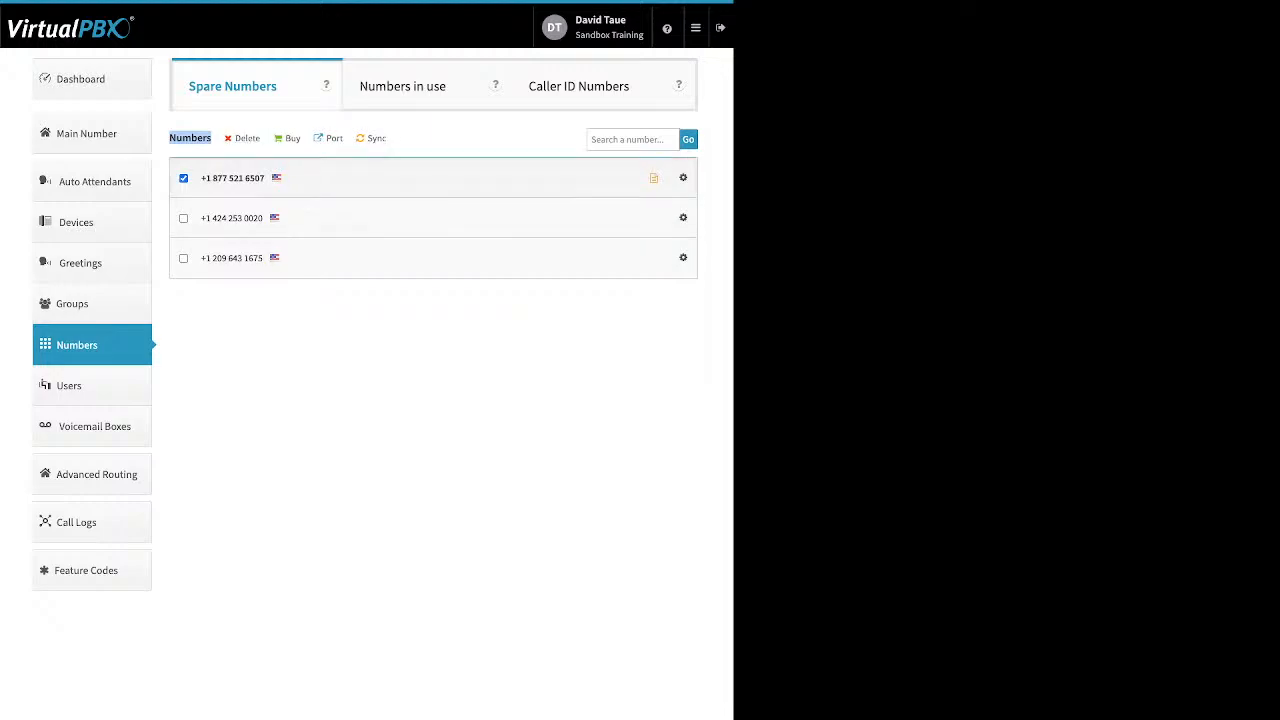
left_click(246, 138)
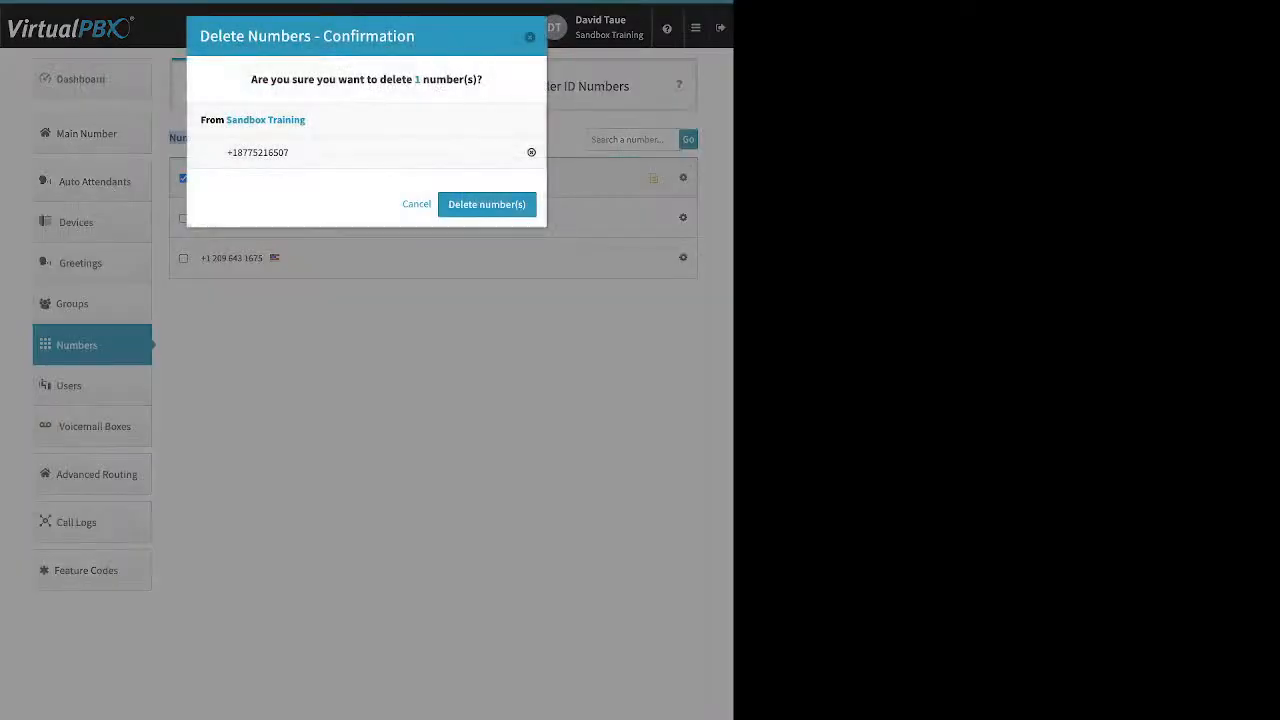
left_click(486, 204)
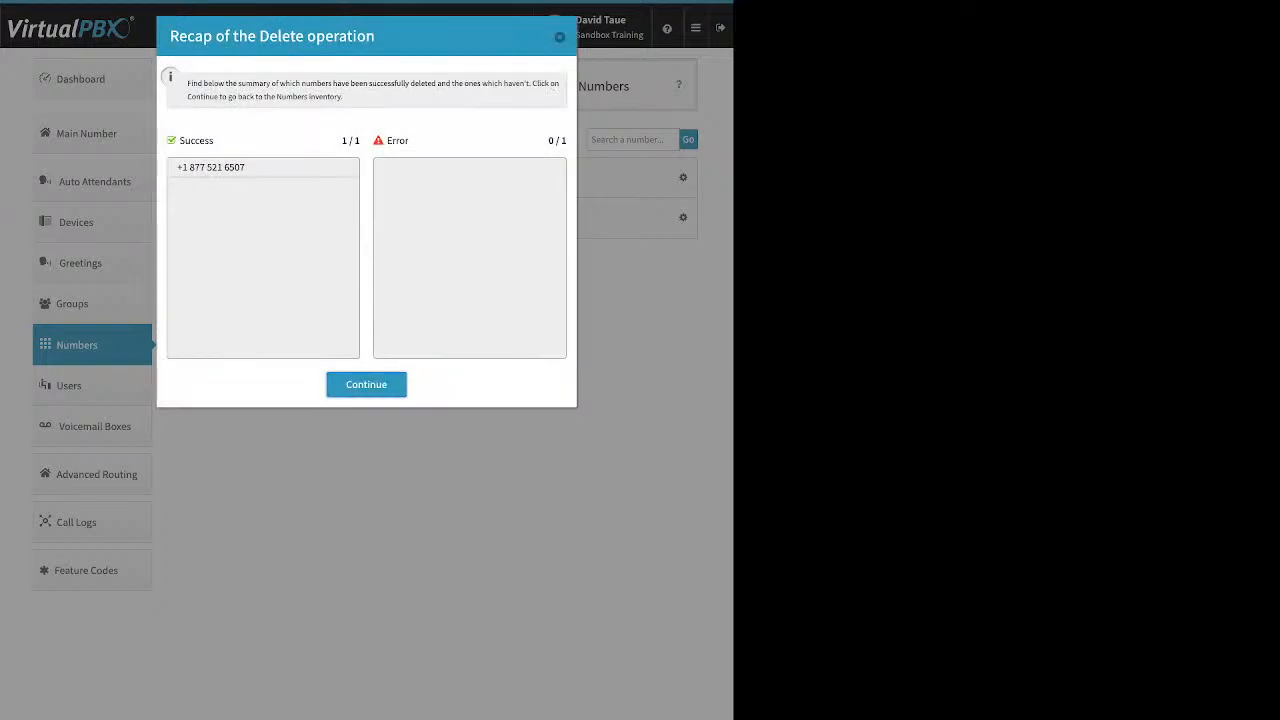
left_click(366, 385)
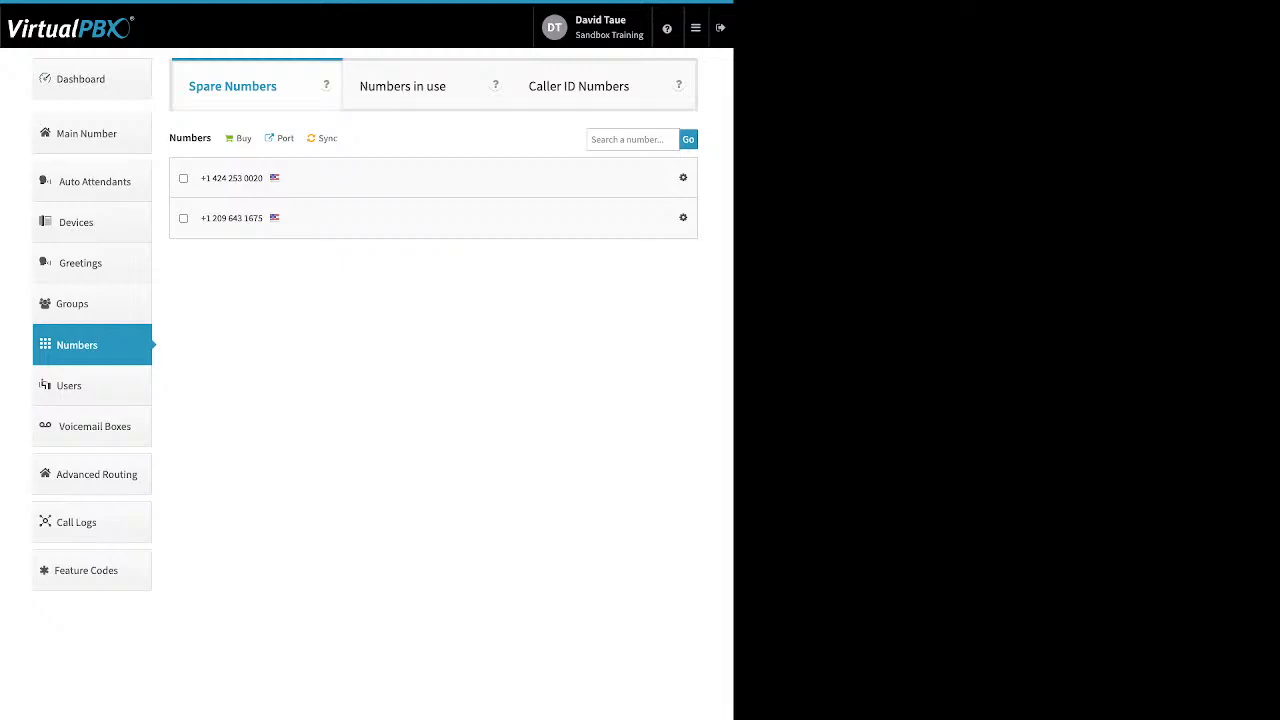
View the Local and Toll-free number options available to buy.
left_click(243, 139)
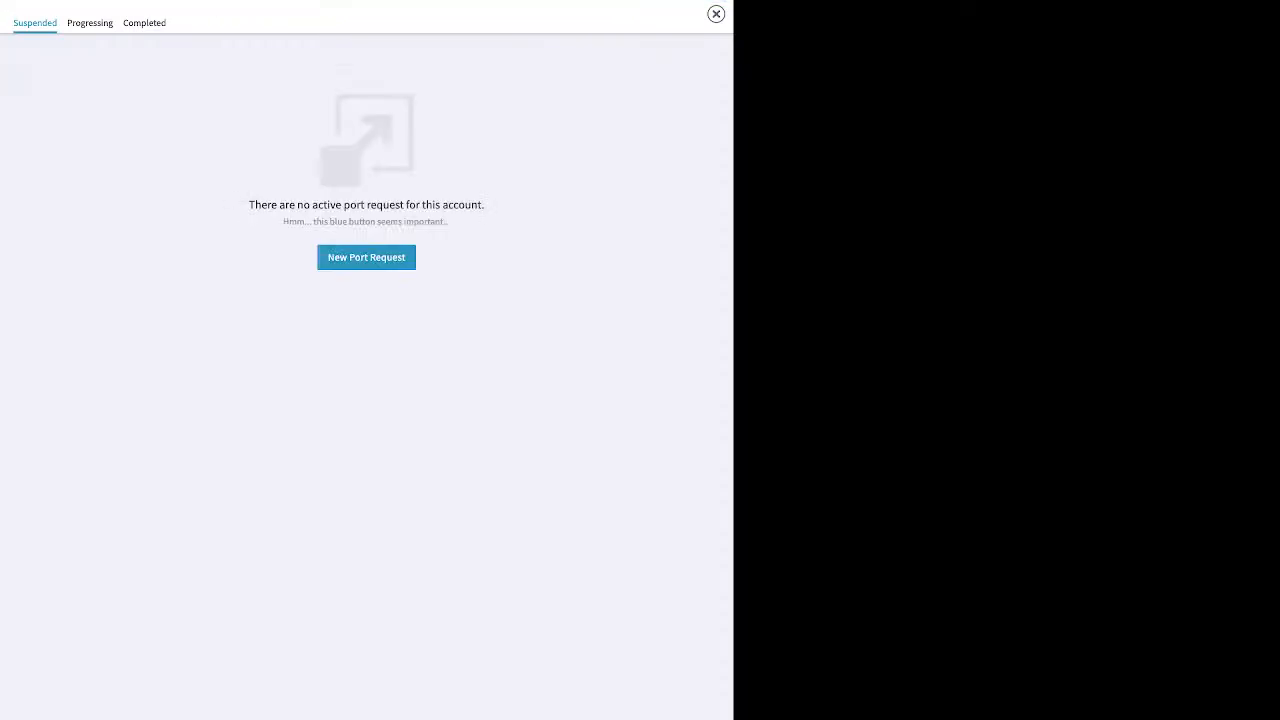
Start a new port request for U.S. local or toll-free numbers.
left_click(366, 257)
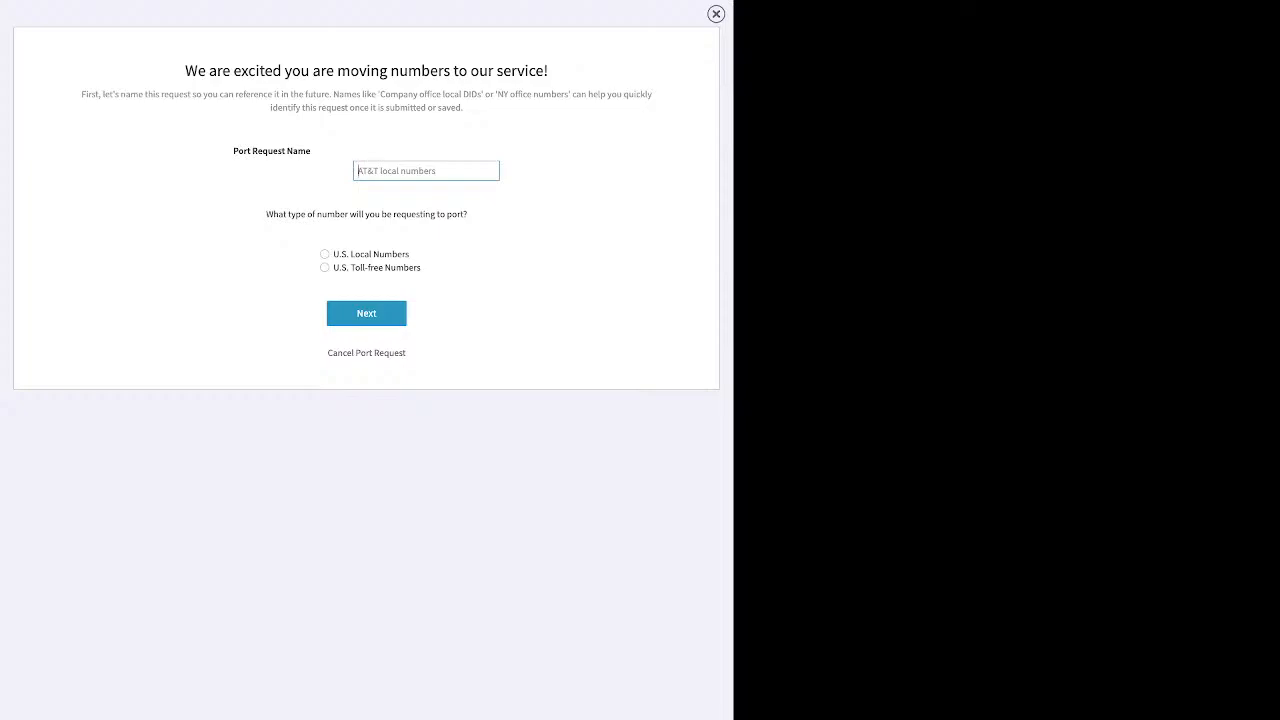
Close the port request form to return to the two spare numbers.
left_click(716, 14)
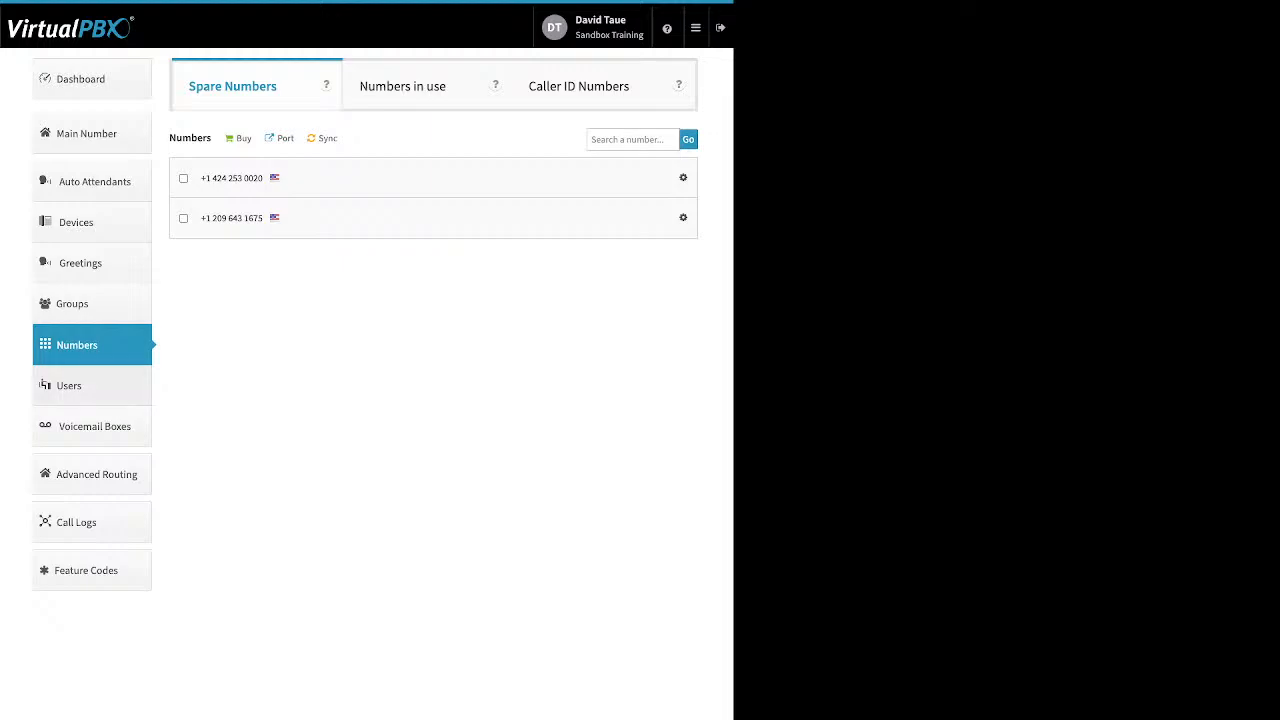
Go to the Users list of 21 users.
left_click(92, 386)
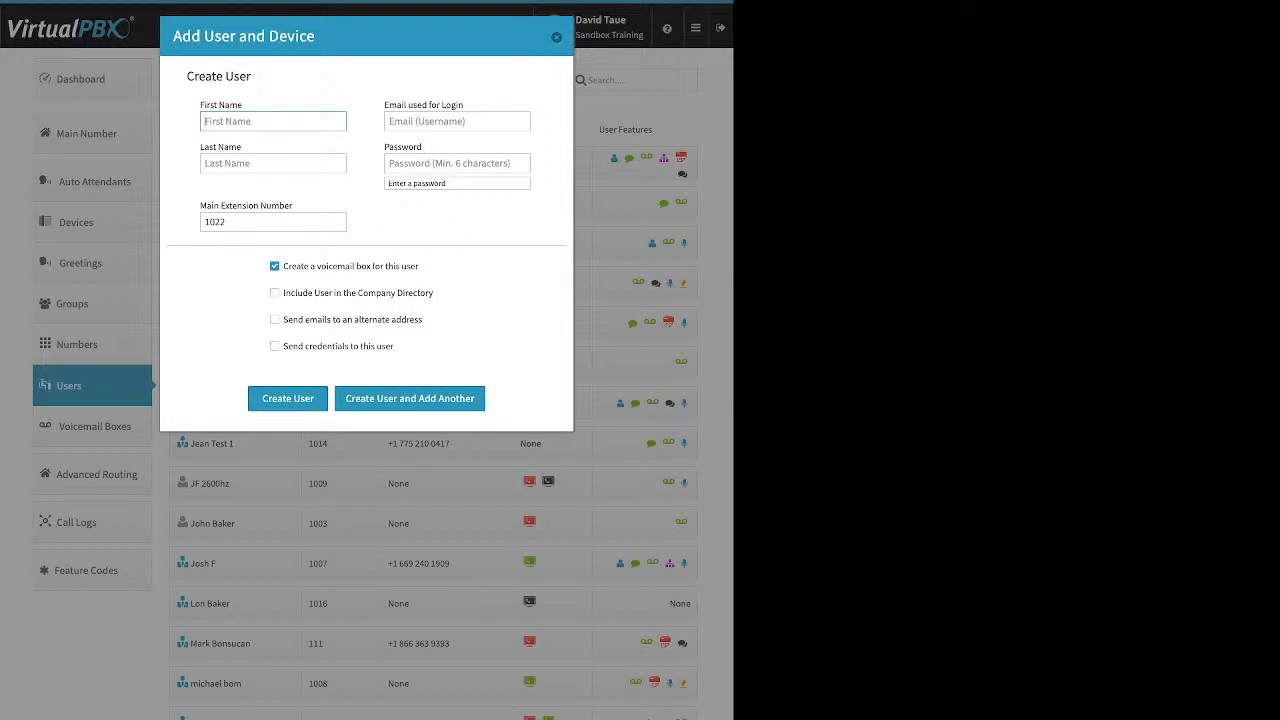
Change the new user's main extension number to 7324.
left_click_drag(464, 104, 383, 104)
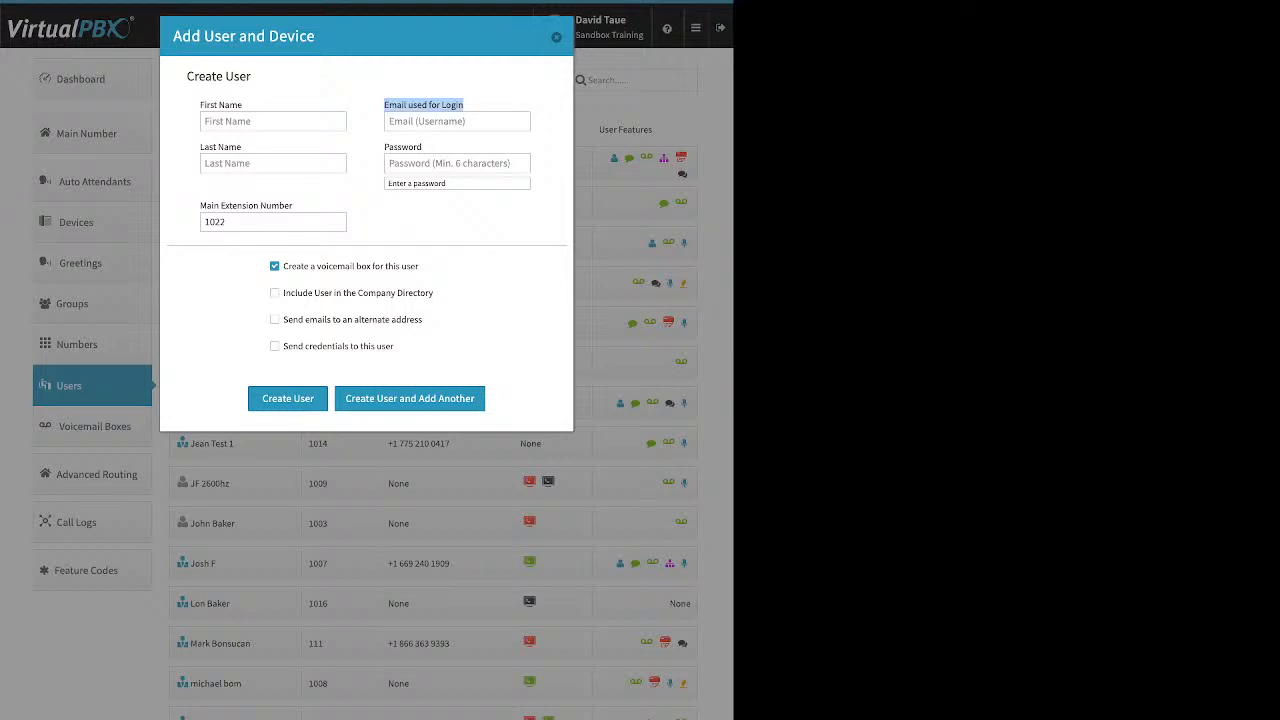
left_click(457, 162)
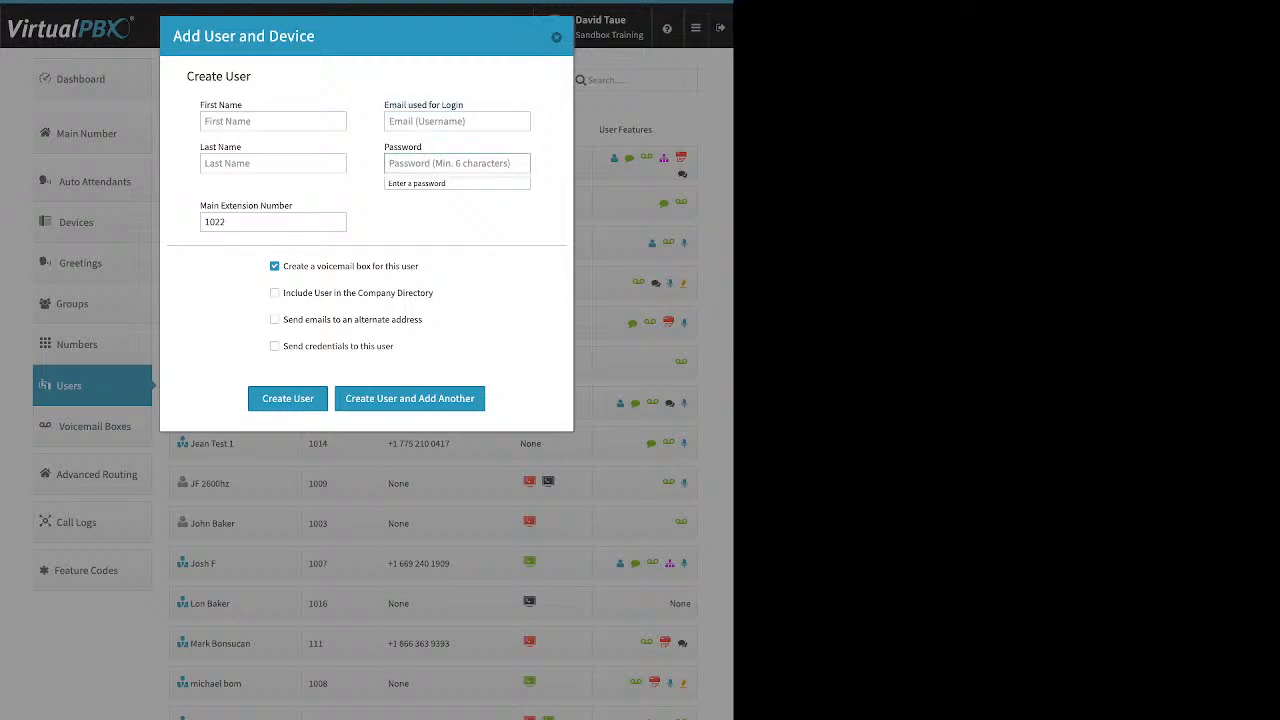
left_click(274, 222)
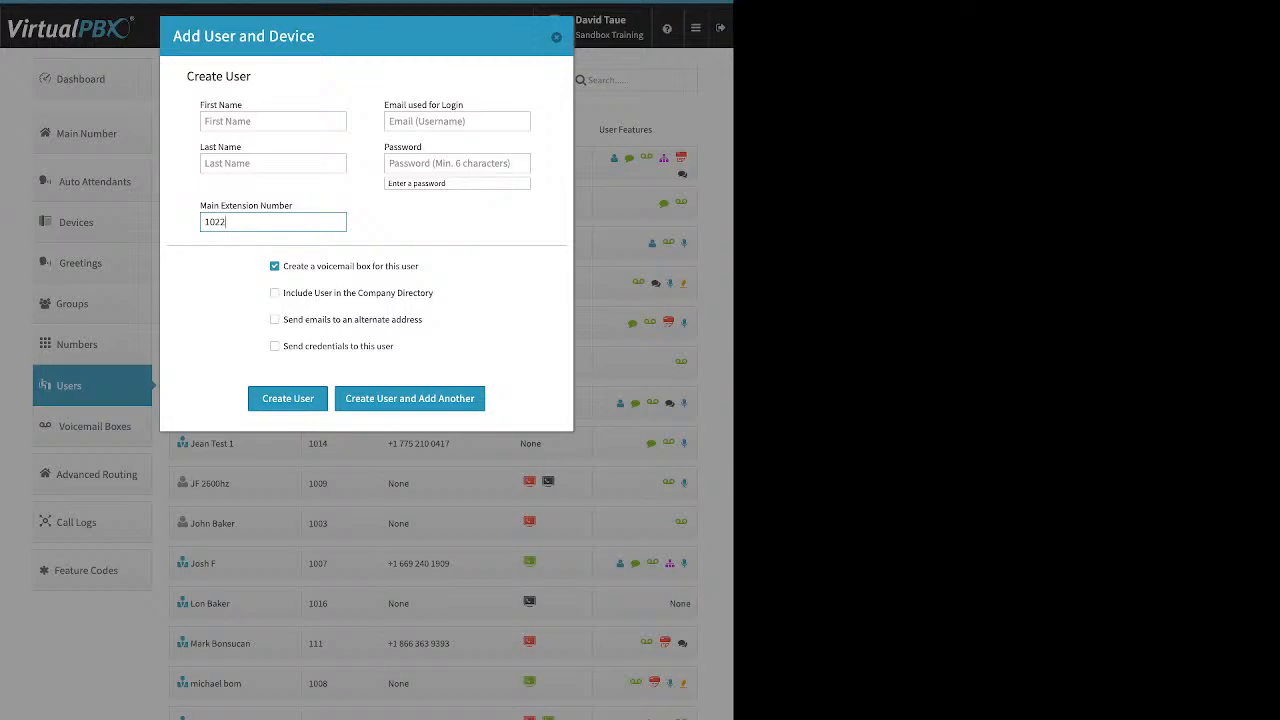
key("ctrl+a")
type("73245")
key("BackSpace")
Include the new user in the company directory.
left_click_drag(420, 266, 283, 266)
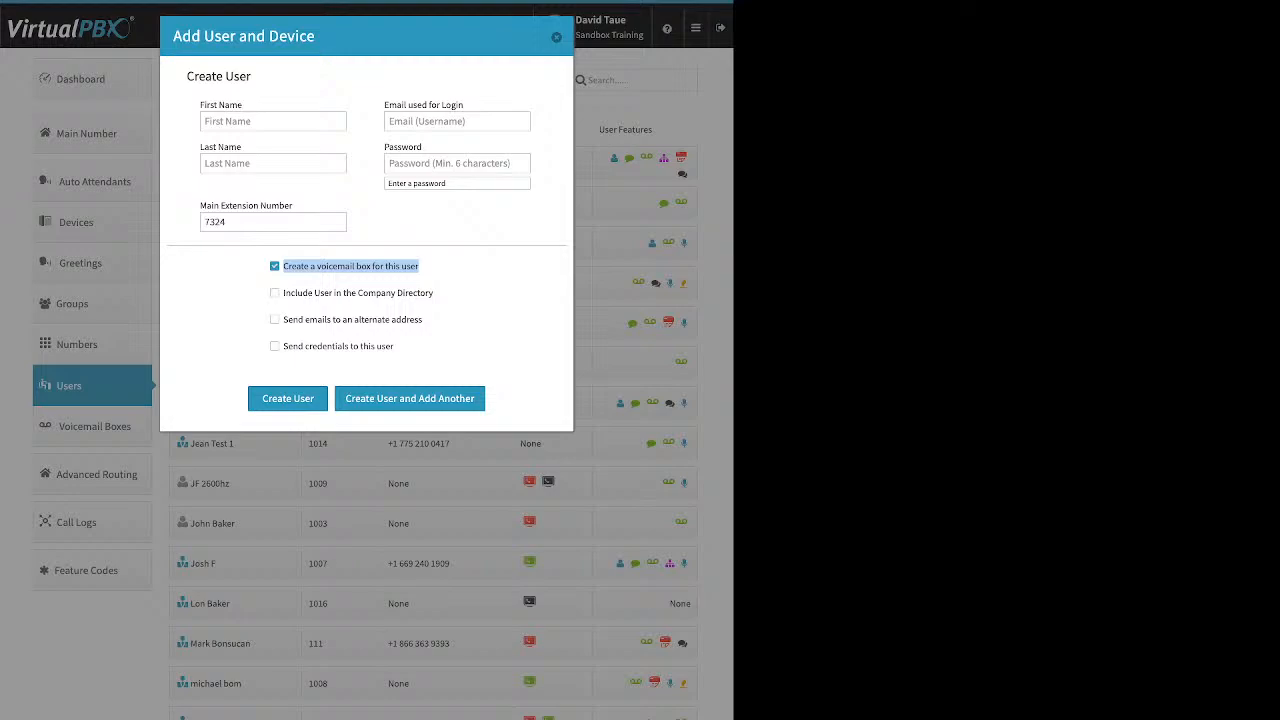
left_click(440, 275)
left_click_drag(283, 293, 436, 294)
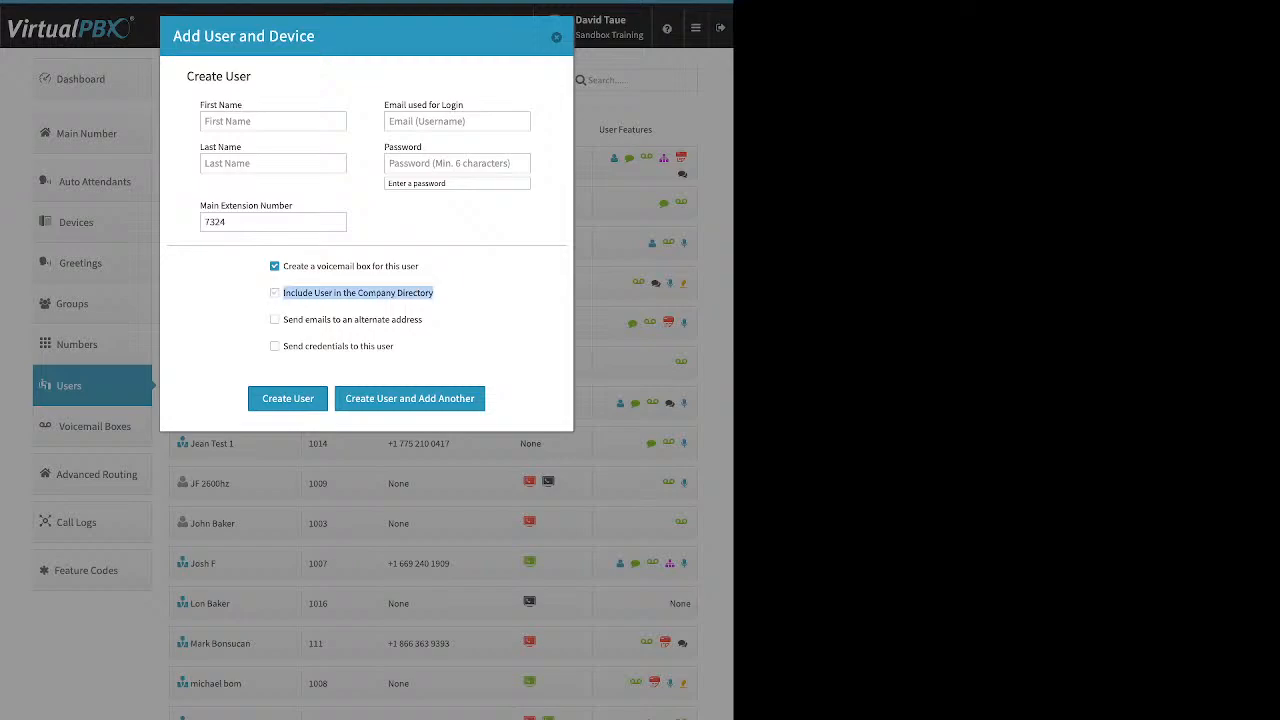
left_click(275, 293)
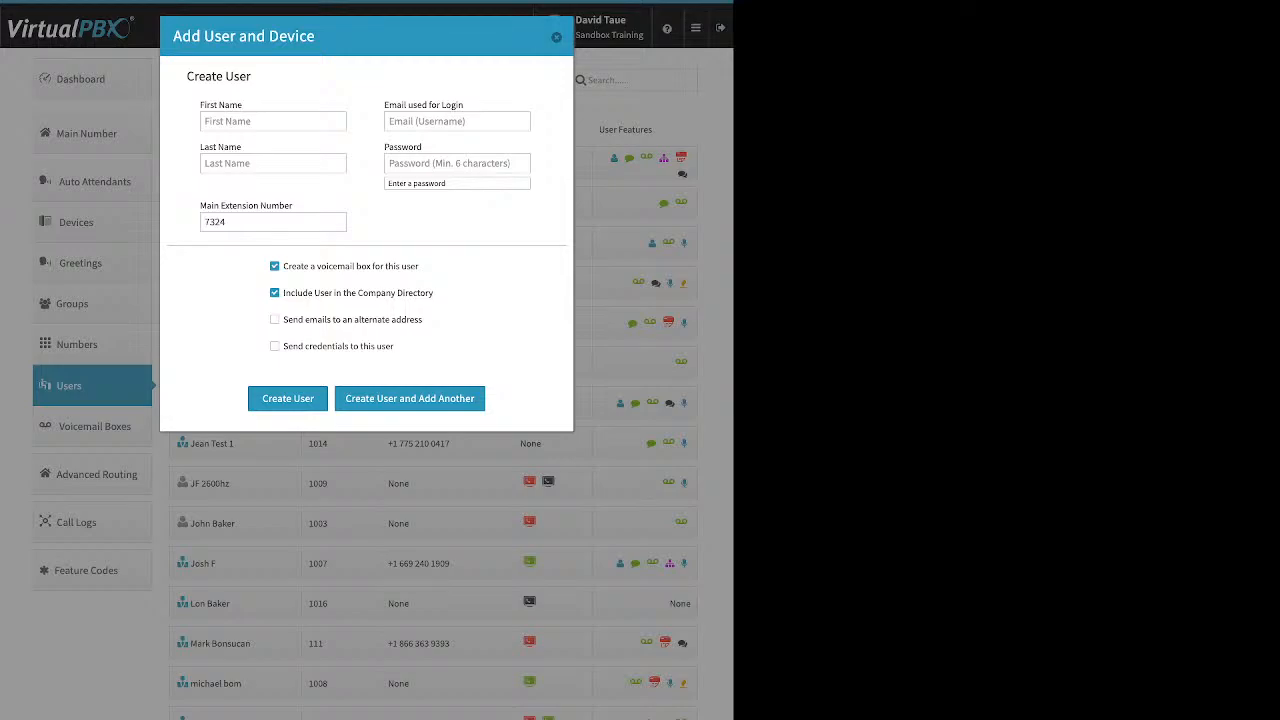
left_click_drag(422, 320, 288, 320)
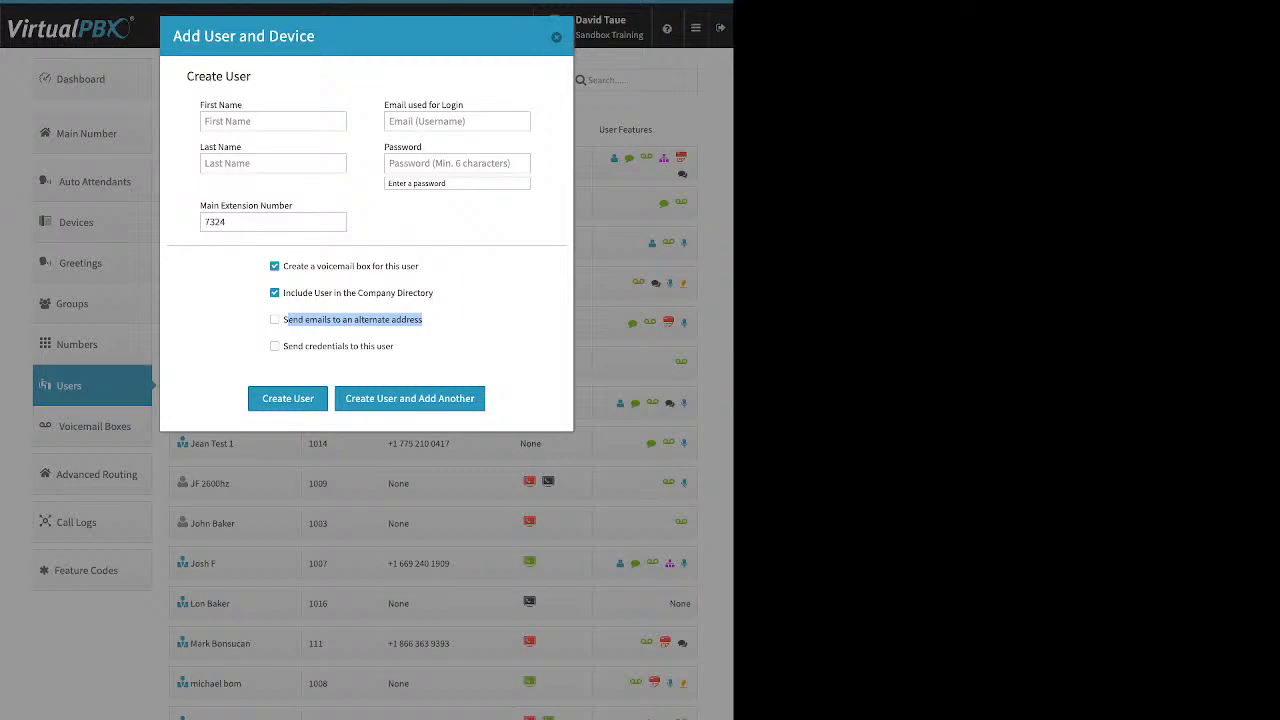
left_click(446, 322)
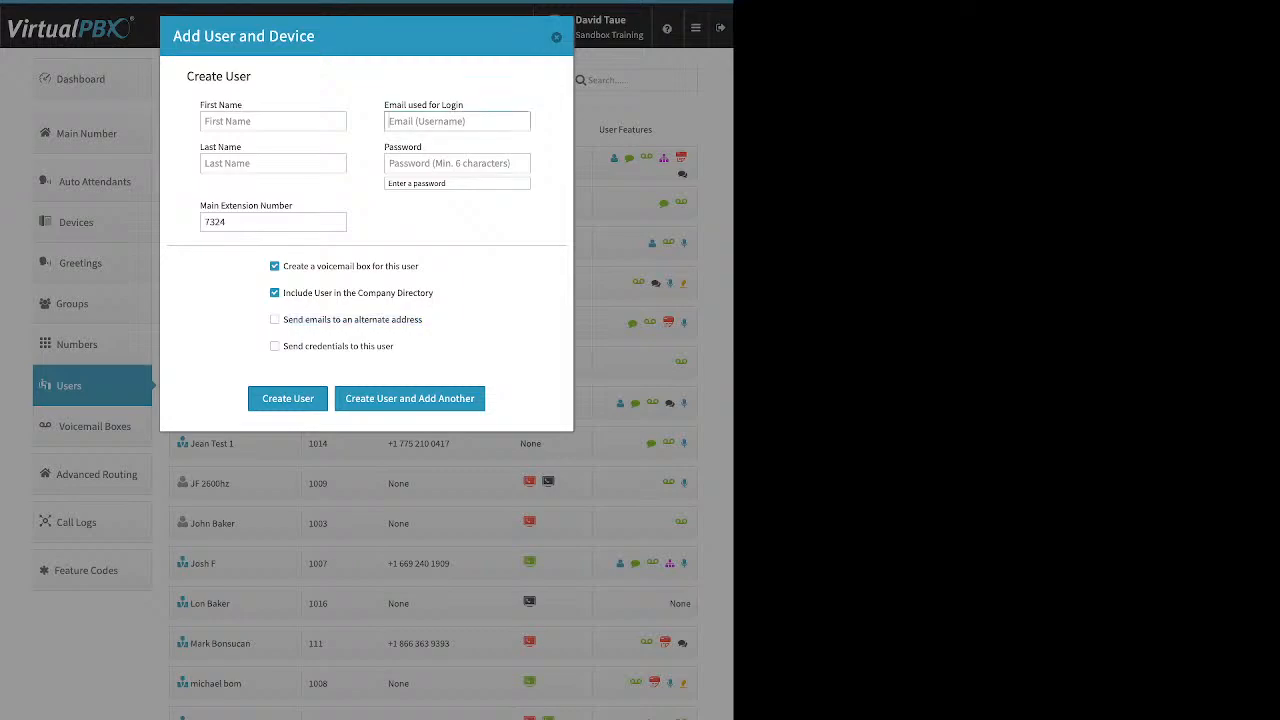
Have login credentials sent to the new user, leaving alternate-address e-mails off.
left_click_drag(464, 104, 384, 104)
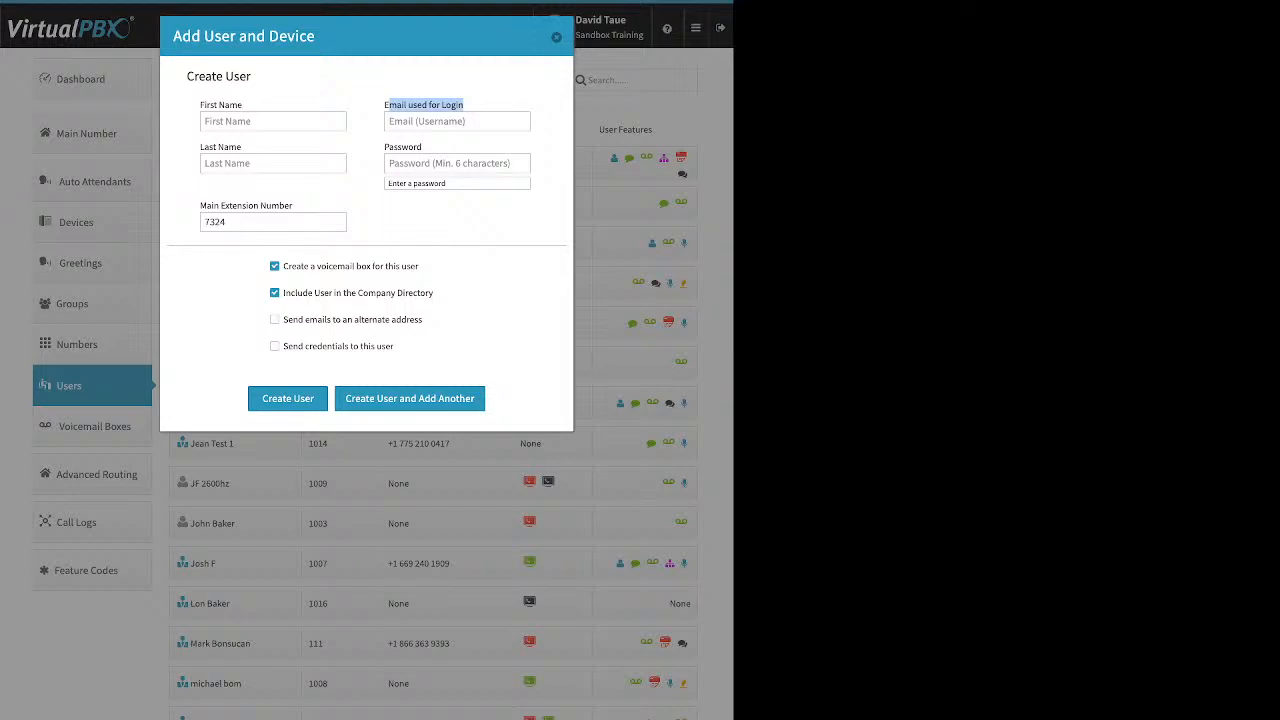
left_click_drag(423, 320, 283, 320)
left_click(398, 346)
left_click(275, 320)
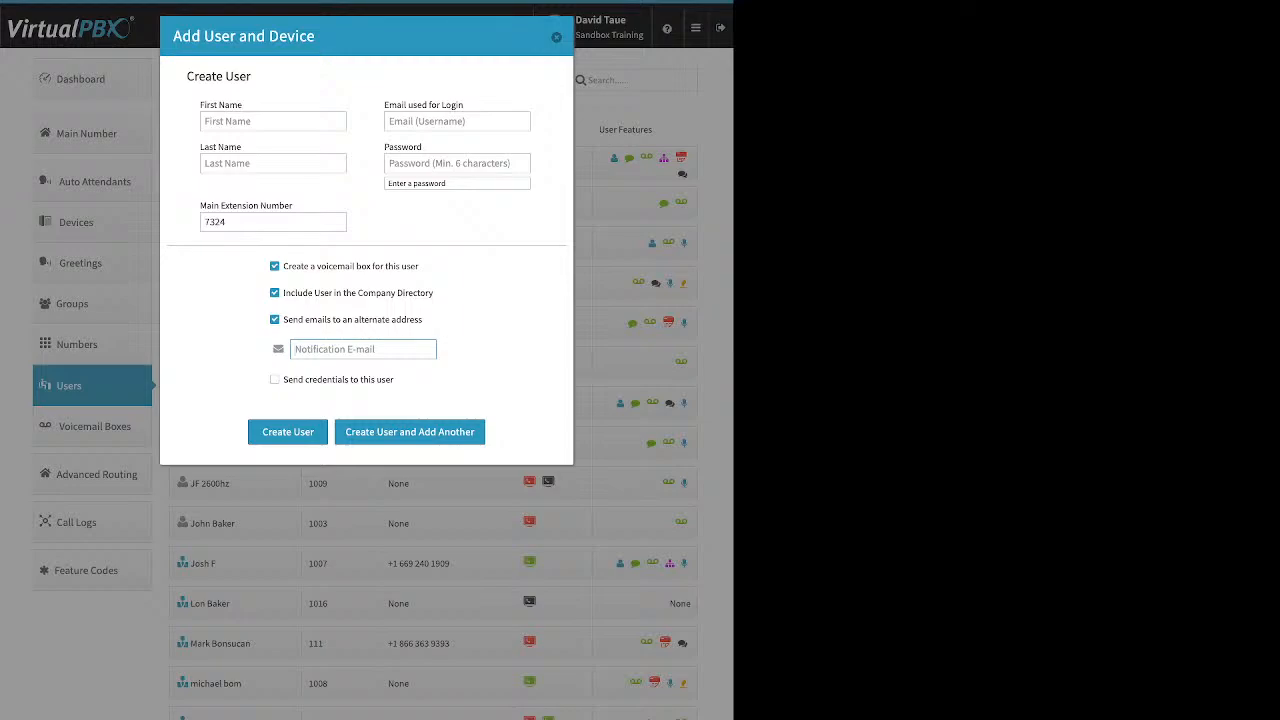
left_click(275, 320)
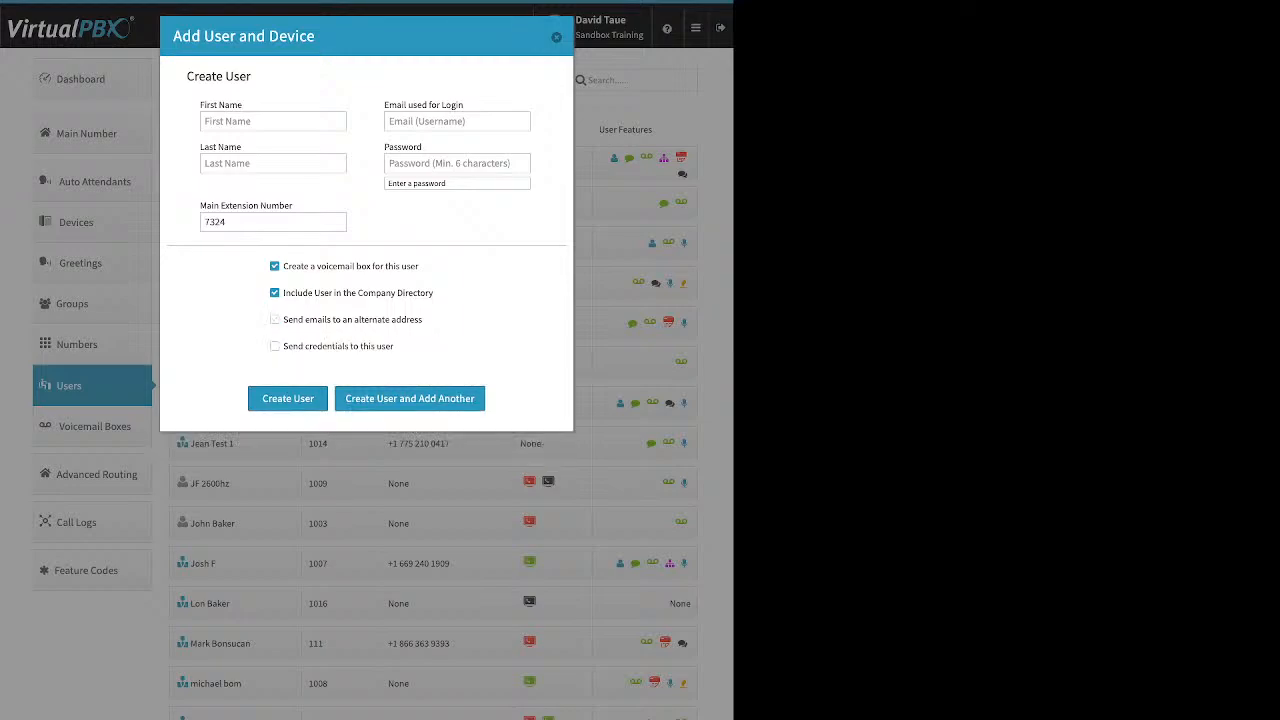
left_click_drag(394, 346, 283, 346)
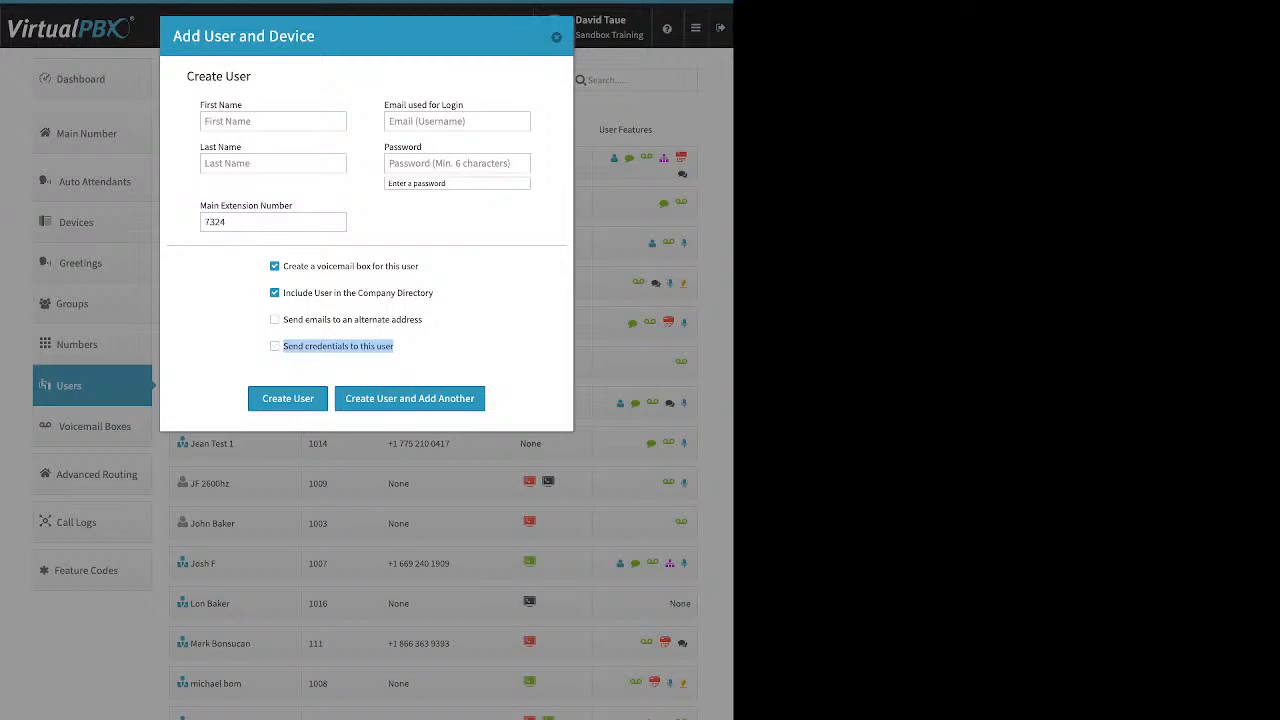
left_click(275, 346)
left_click_drag(394, 346, 283, 346)
Close the Add User and Device dialog unsaved and expand the extension 1001 user's settings.
left_click(556, 37)
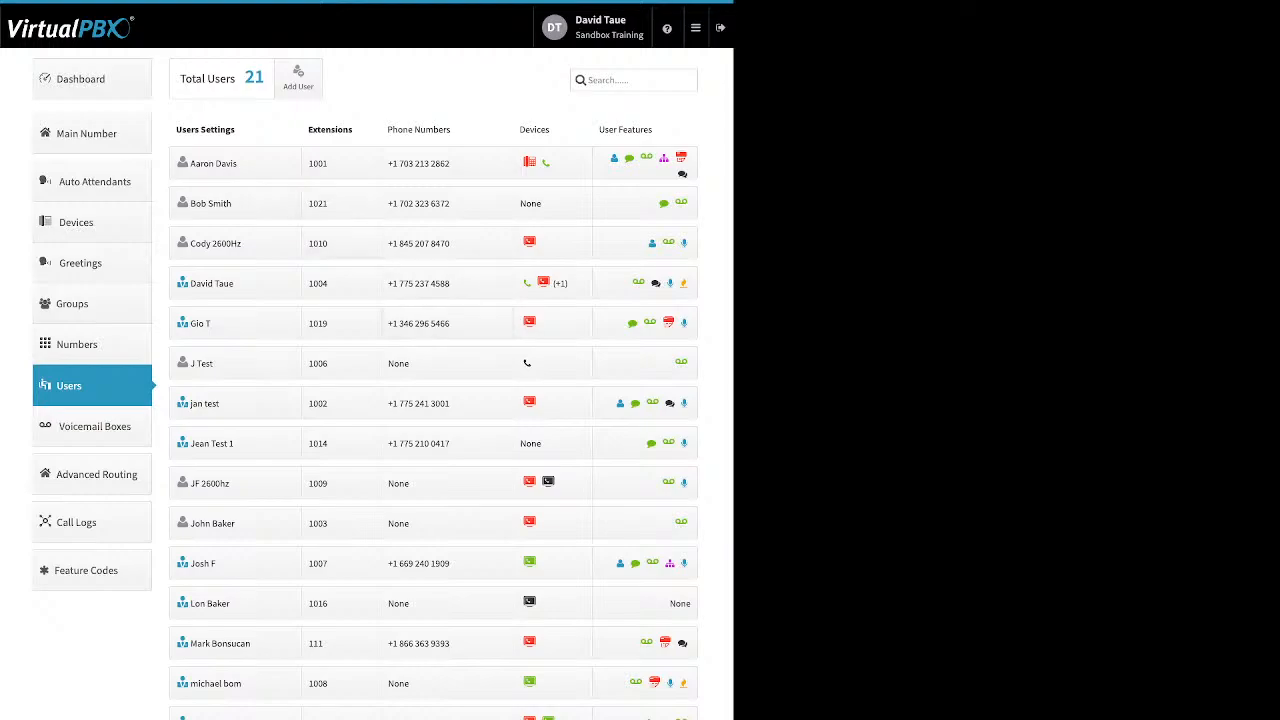
left_click(237, 164)
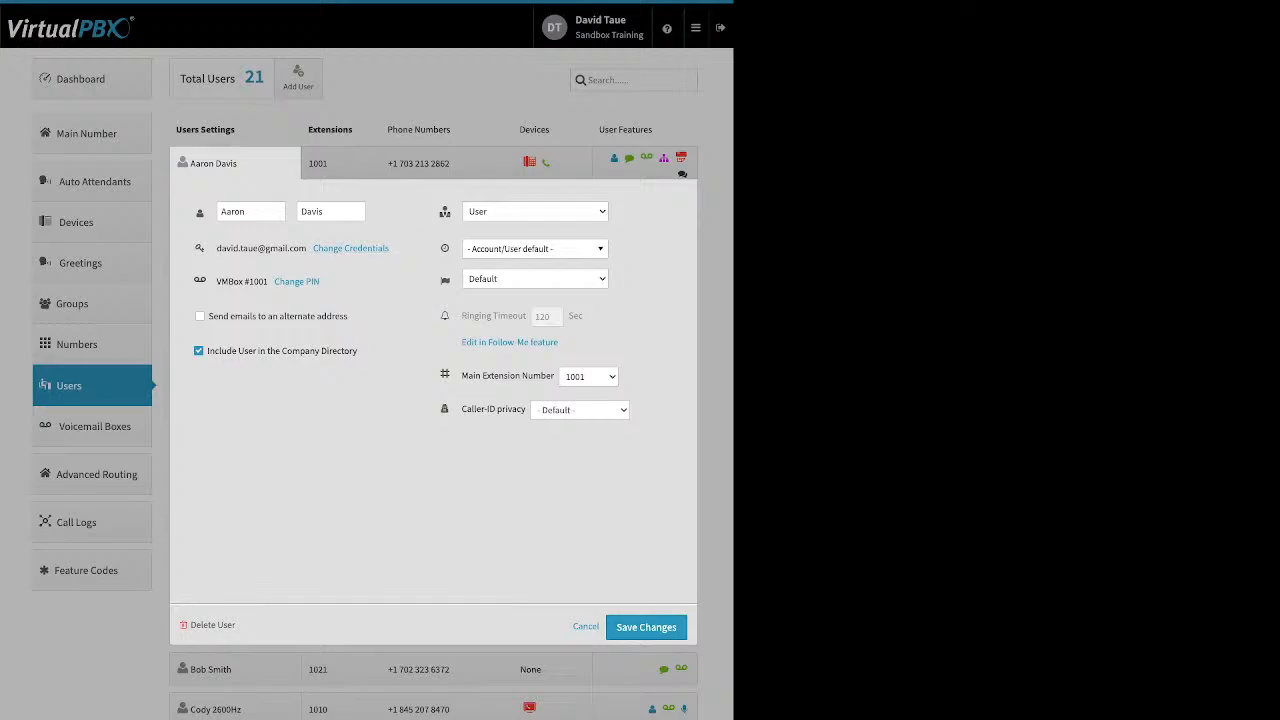
Open Change Credentials for the extension 1001 user, noting the password reset e-mail option.
left_click(351, 249)
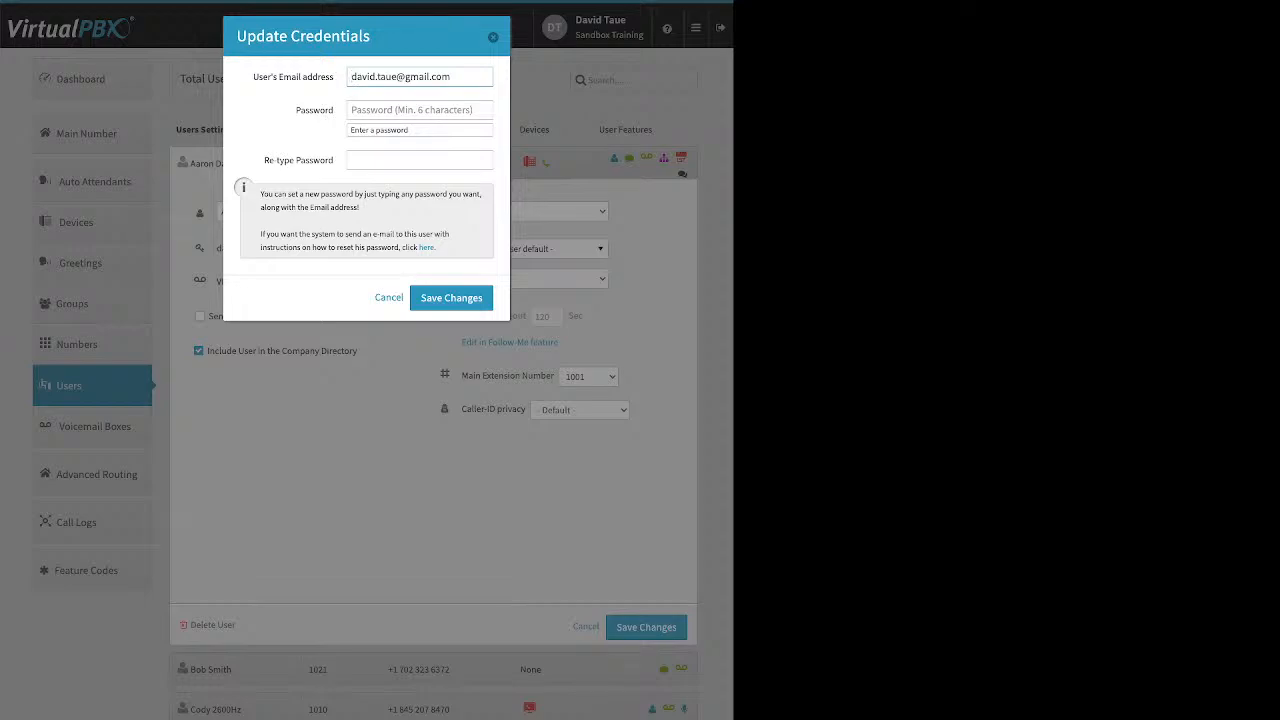
left_click(427, 247)
Close the credentials editor unsaved, then open and close the voicemail PIN editor unchanged.
key("Escape")
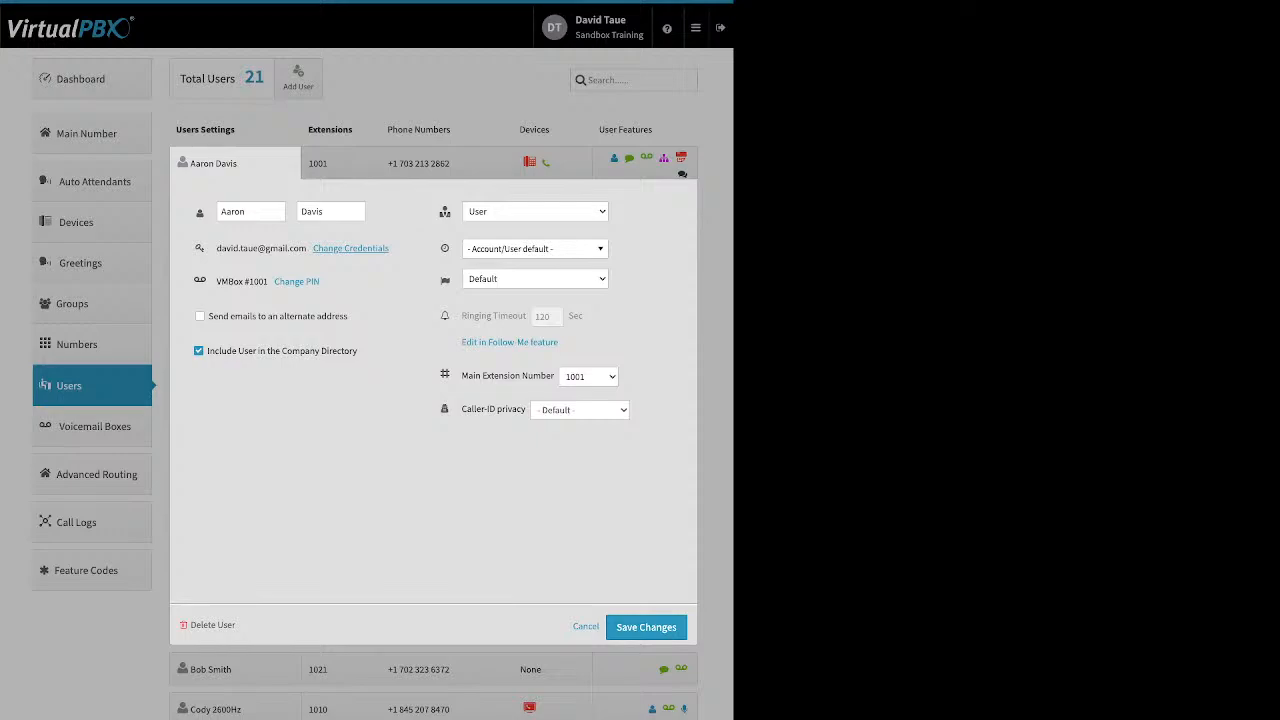
left_click(296, 281)
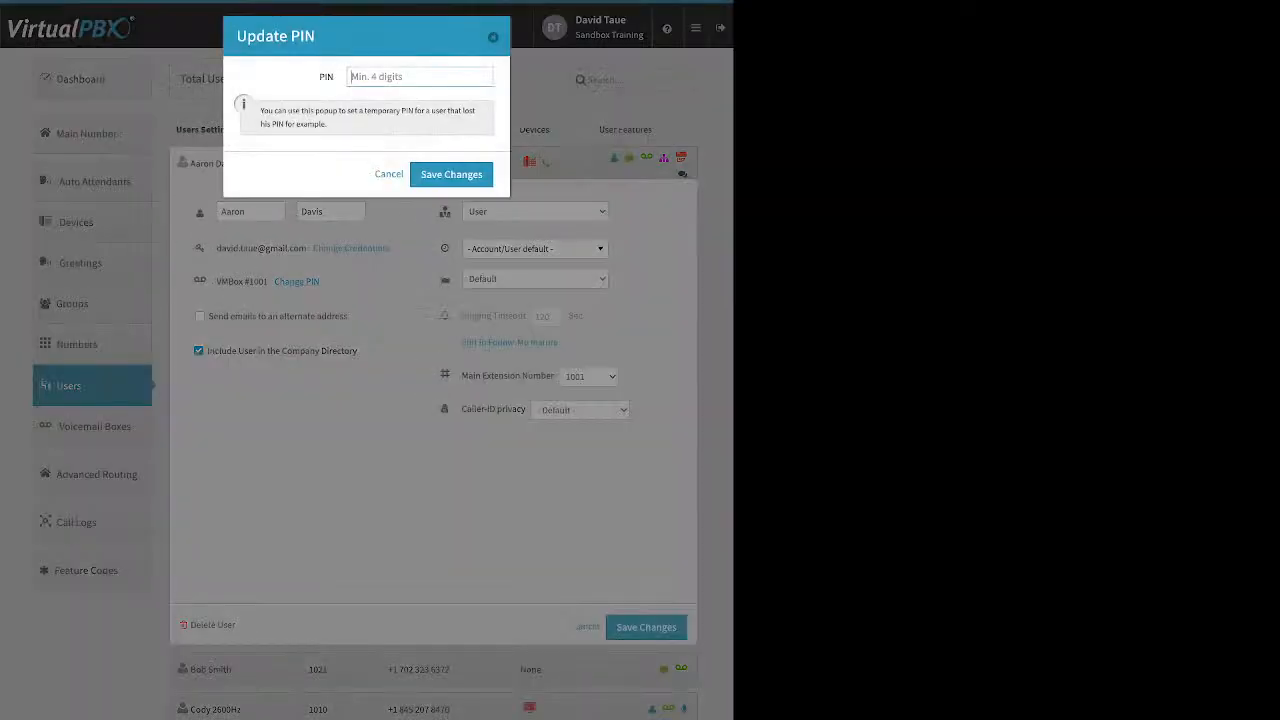
key("Escape")
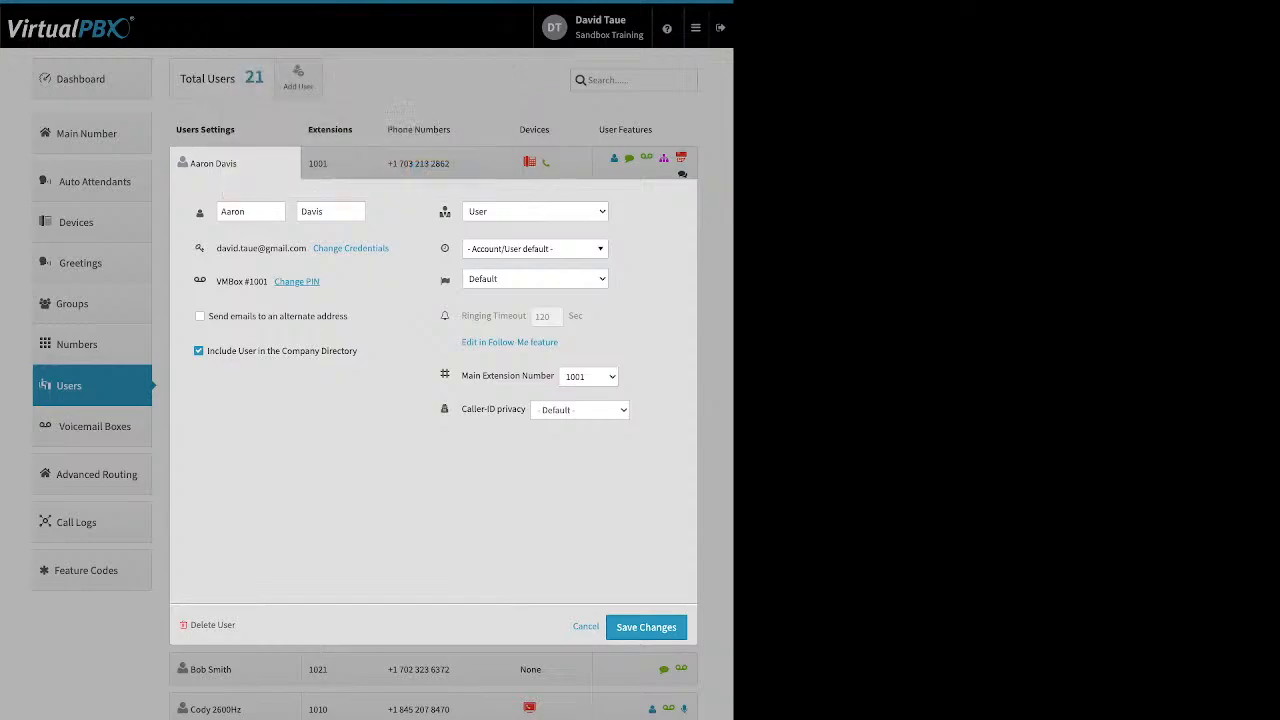
Toggle the alternate-address e-mail option on and back off, and highlight the company directory option.
left_click_drag(348, 316, 231, 316)
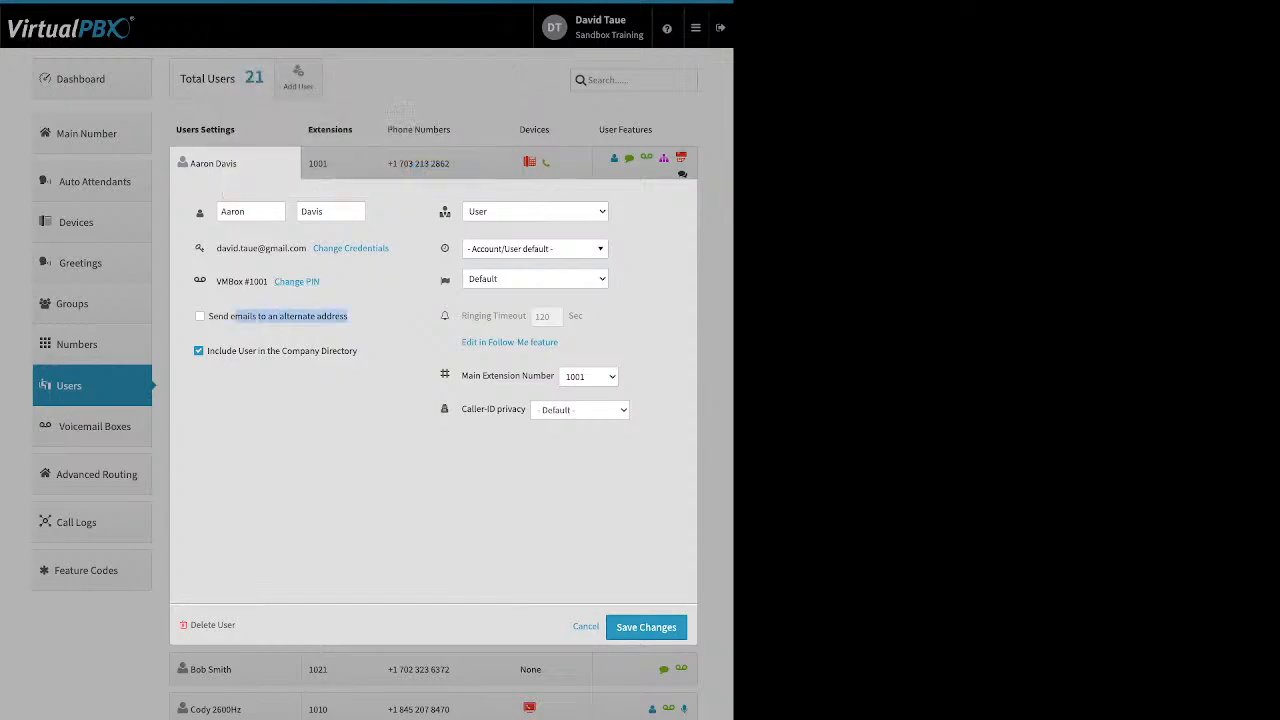
left_click(200, 316)
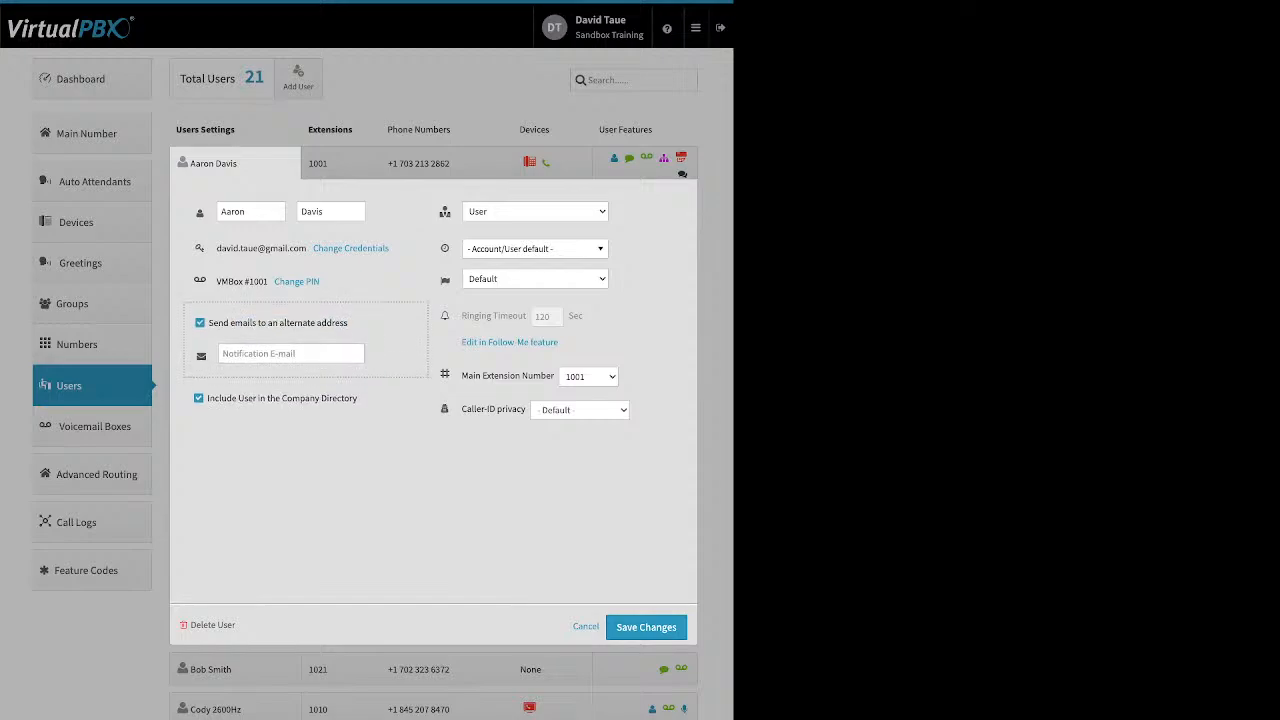
left_click(200, 321)
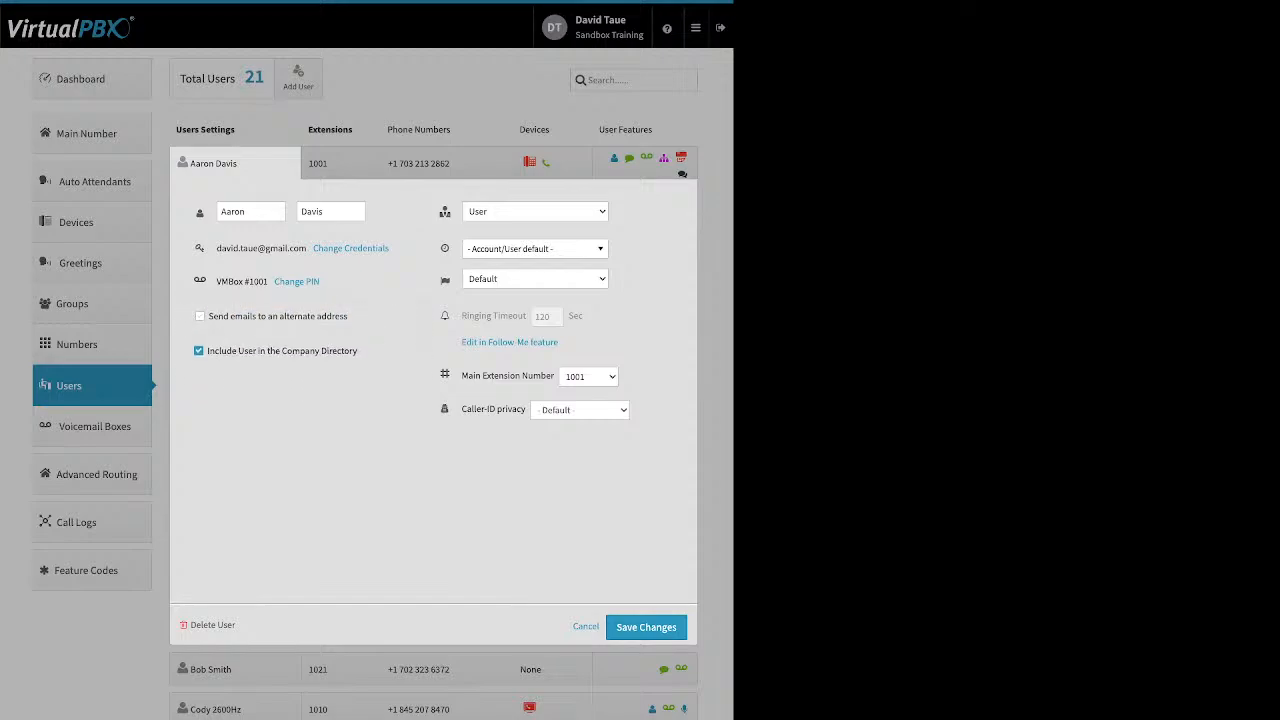
left_click_drag(357, 351, 257, 351)
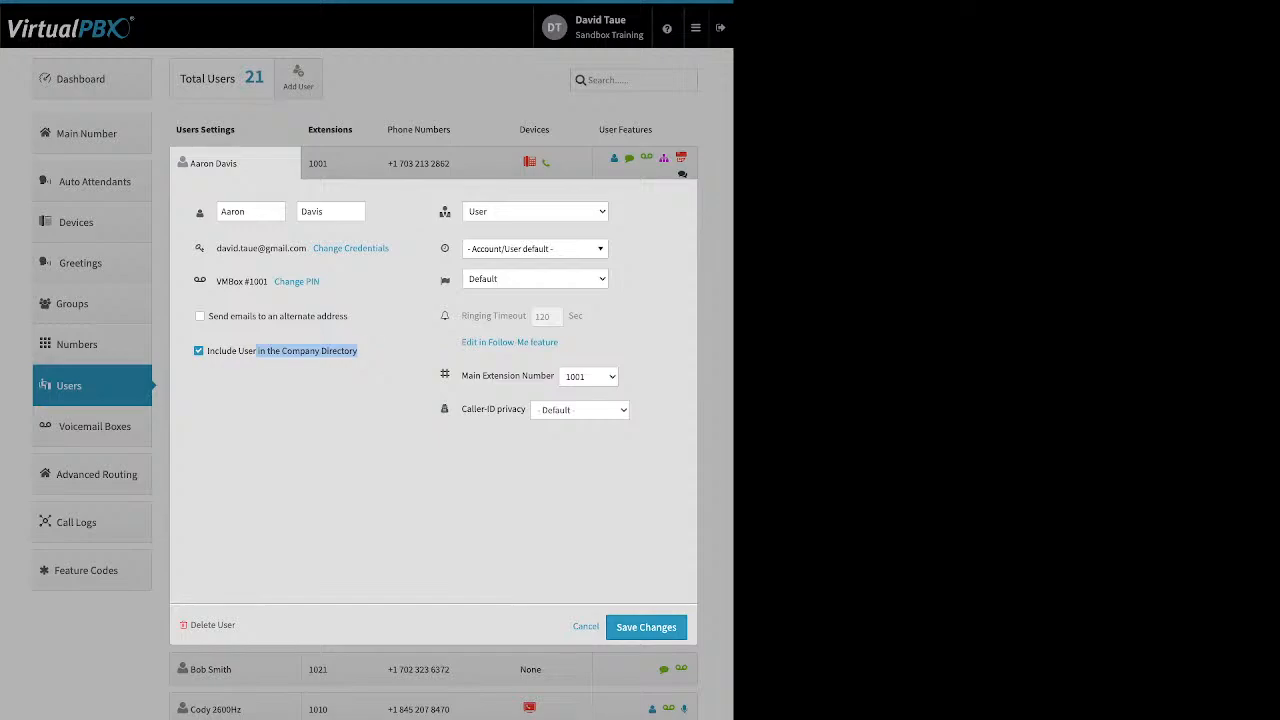
left_click(402, 360)
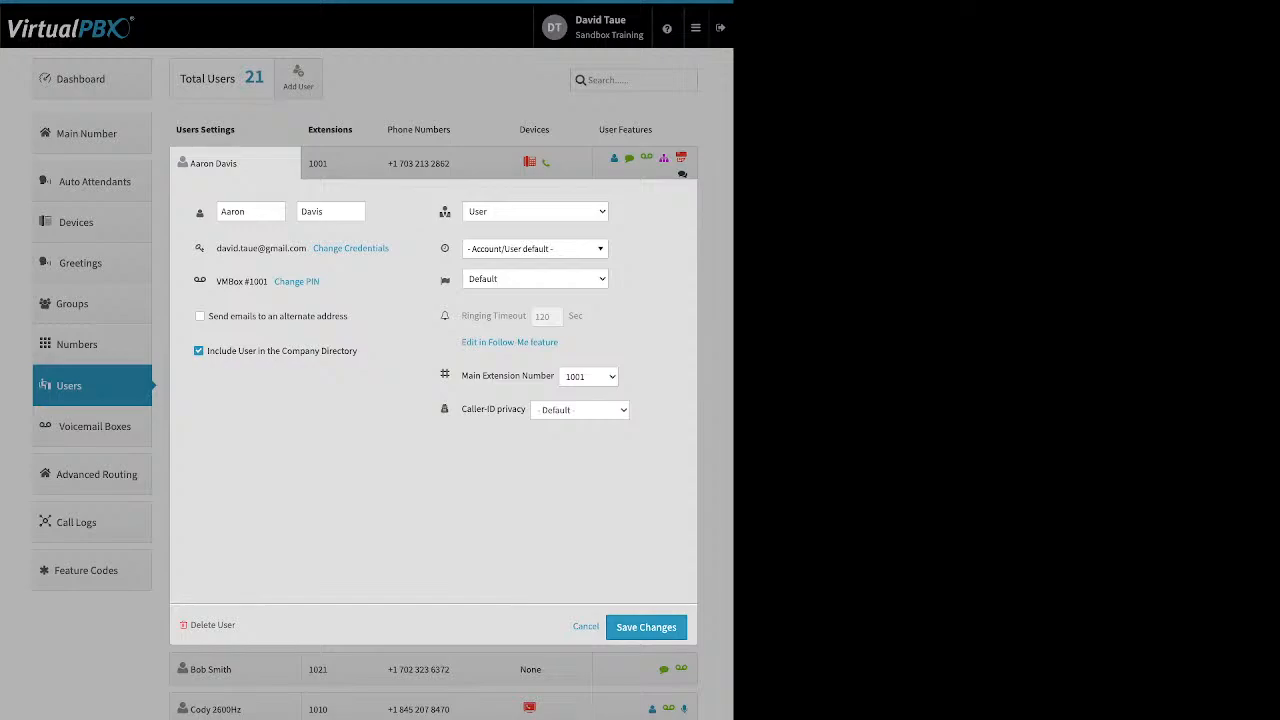
Browse the time zone list and close it, leaving the time zone unchanged.
left_click(535, 249)
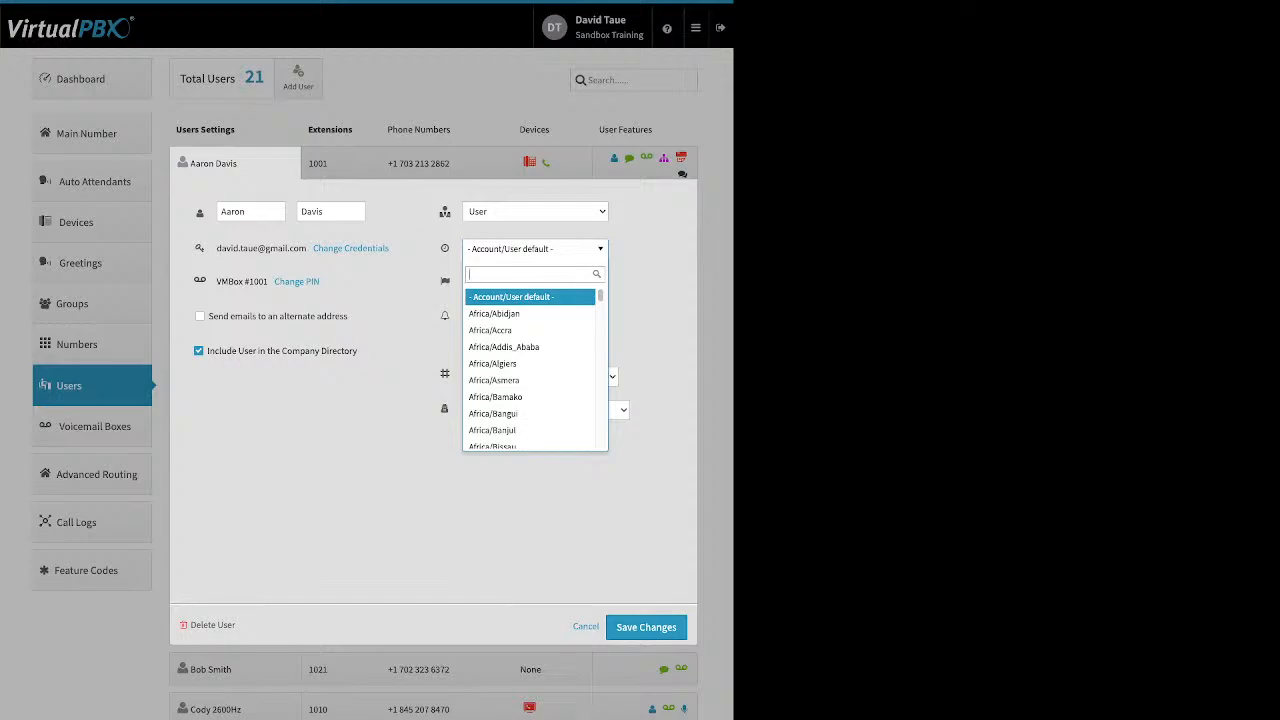
key("Escape")
mouse_move(522, 316)
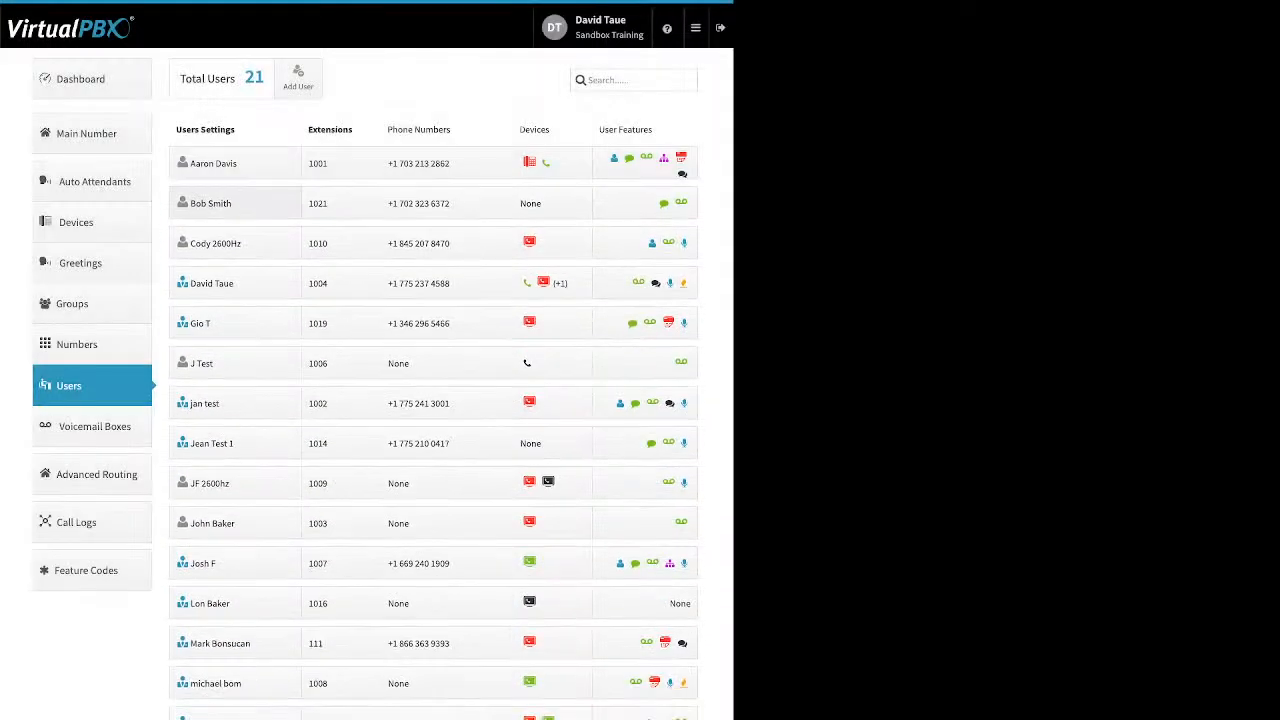
Expand the extension 1021 user's settings, showing voicemail box 1021 and a 20-second ringing timeout.
left_click(235, 203)
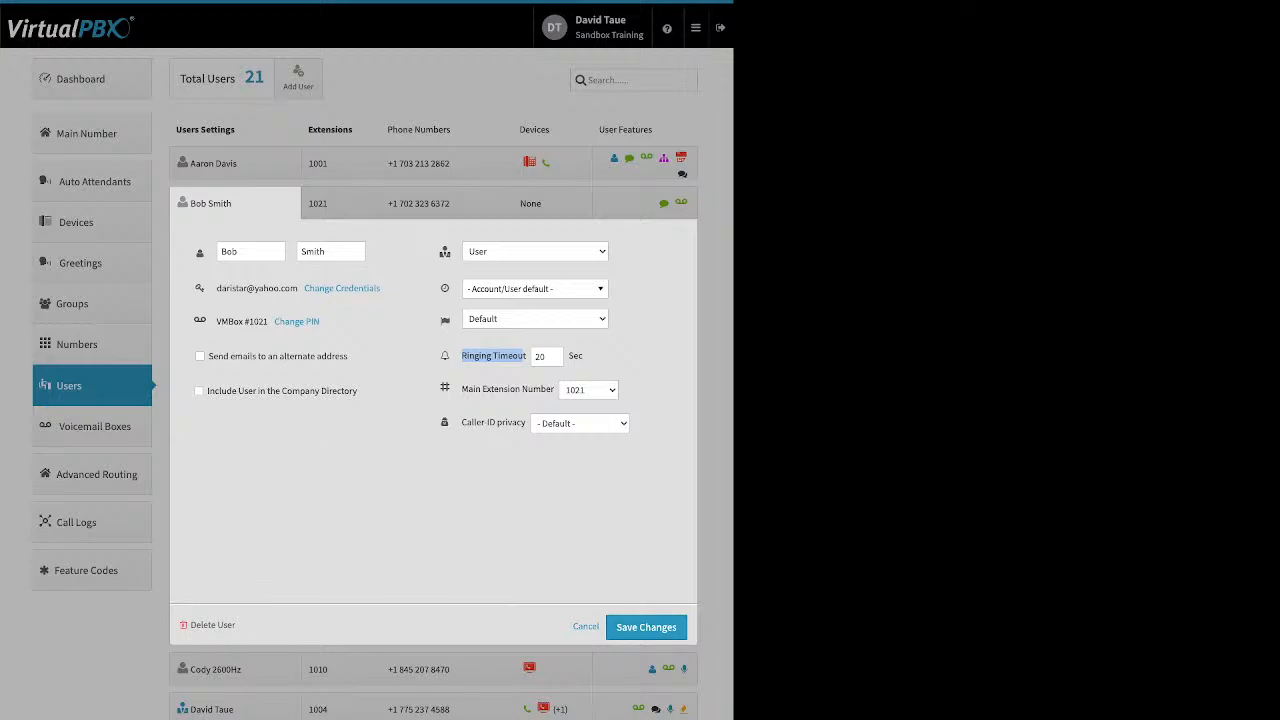
View extension 1001's extension and phone number assignments, then close them without changes.
left_click(520, 357)
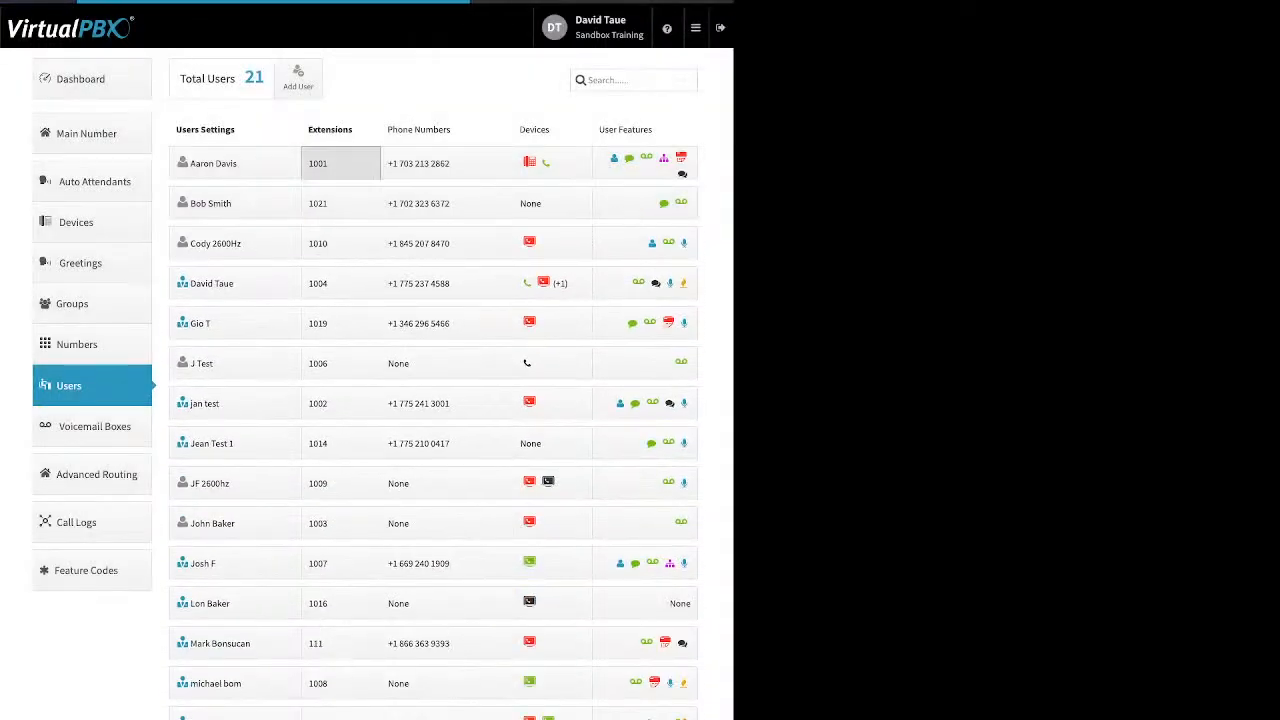
left_click(340, 163)
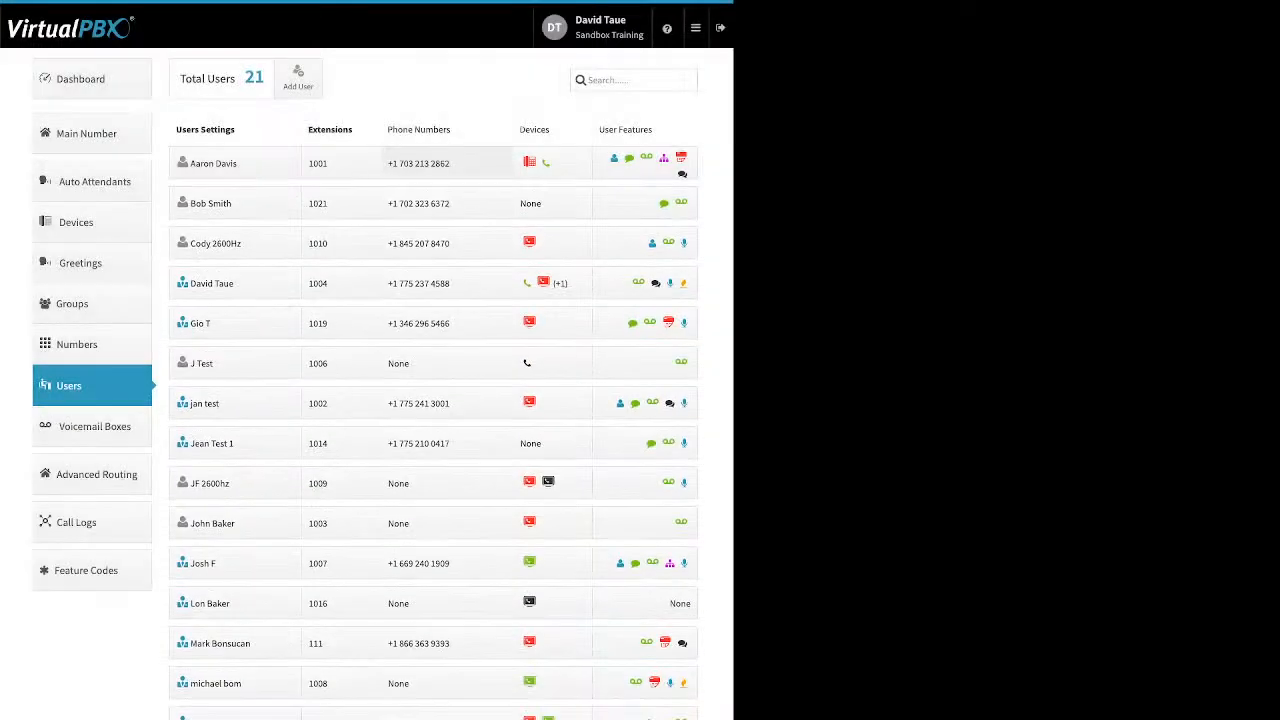
left_click(446, 163)
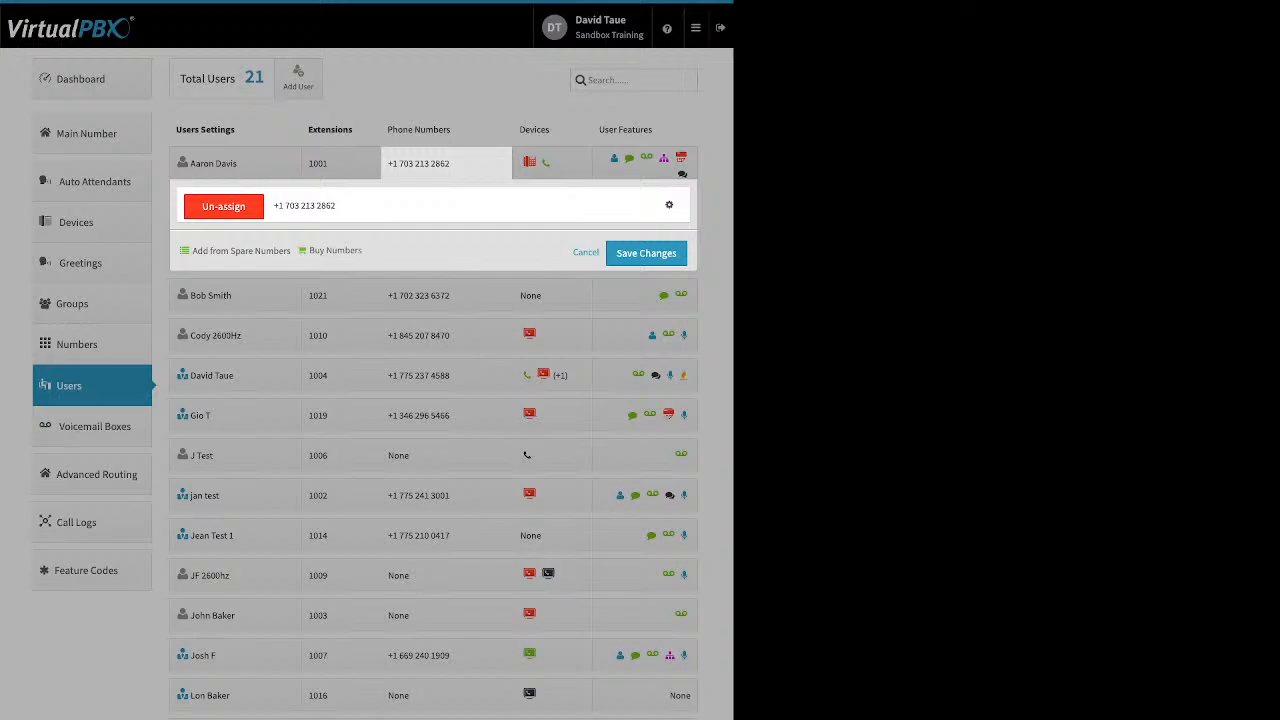
key("Escape")
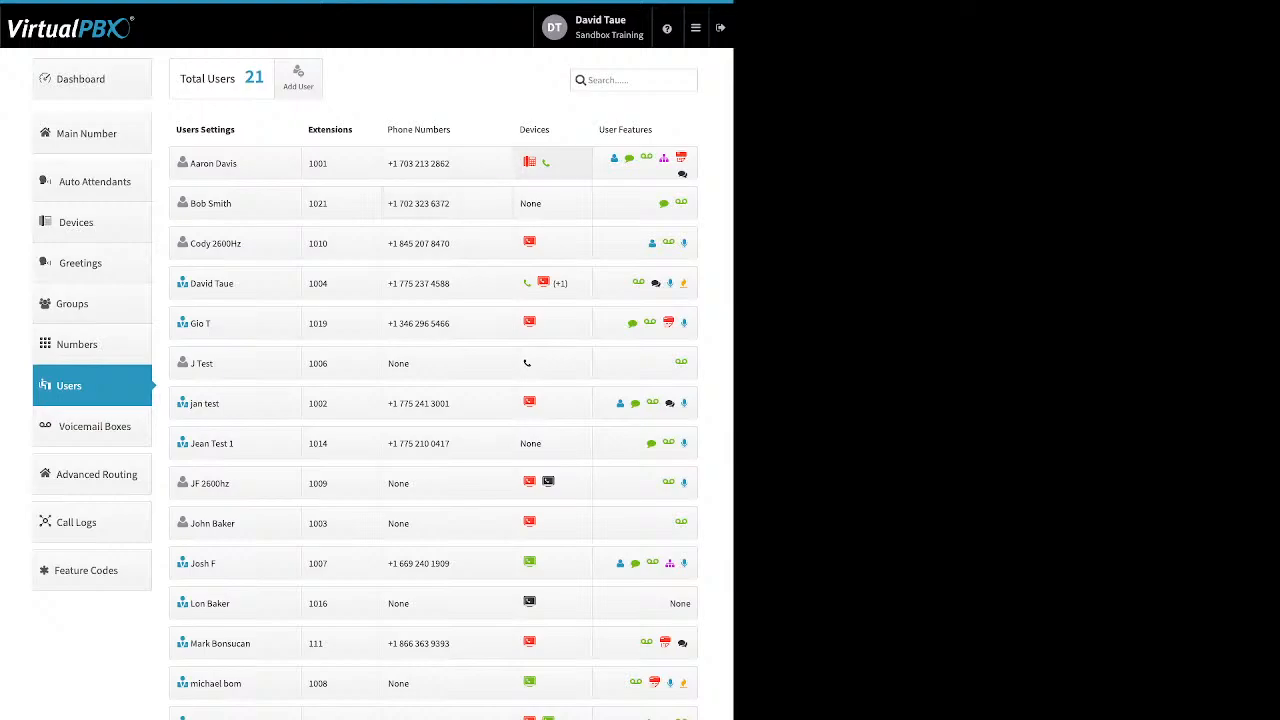
Start adding a new Soft Phone device from extension 1021's device assignments.
left_click(552, 163)
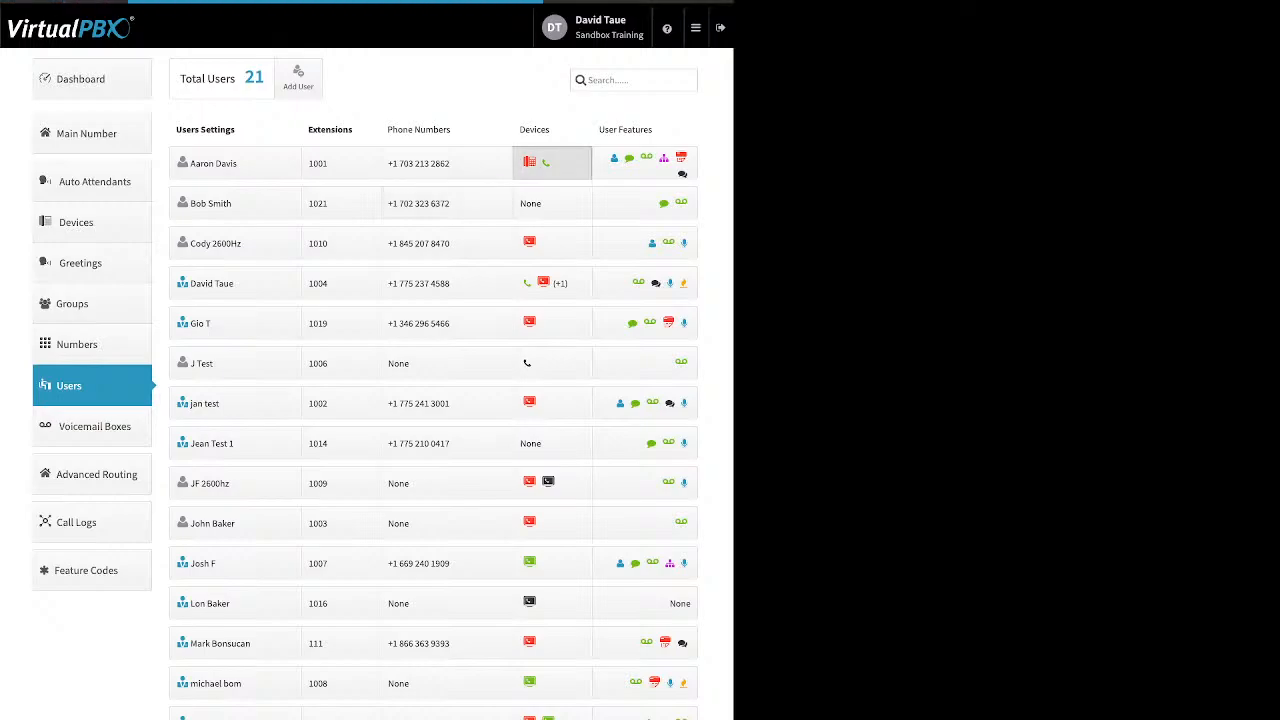
left_click(586, 288)
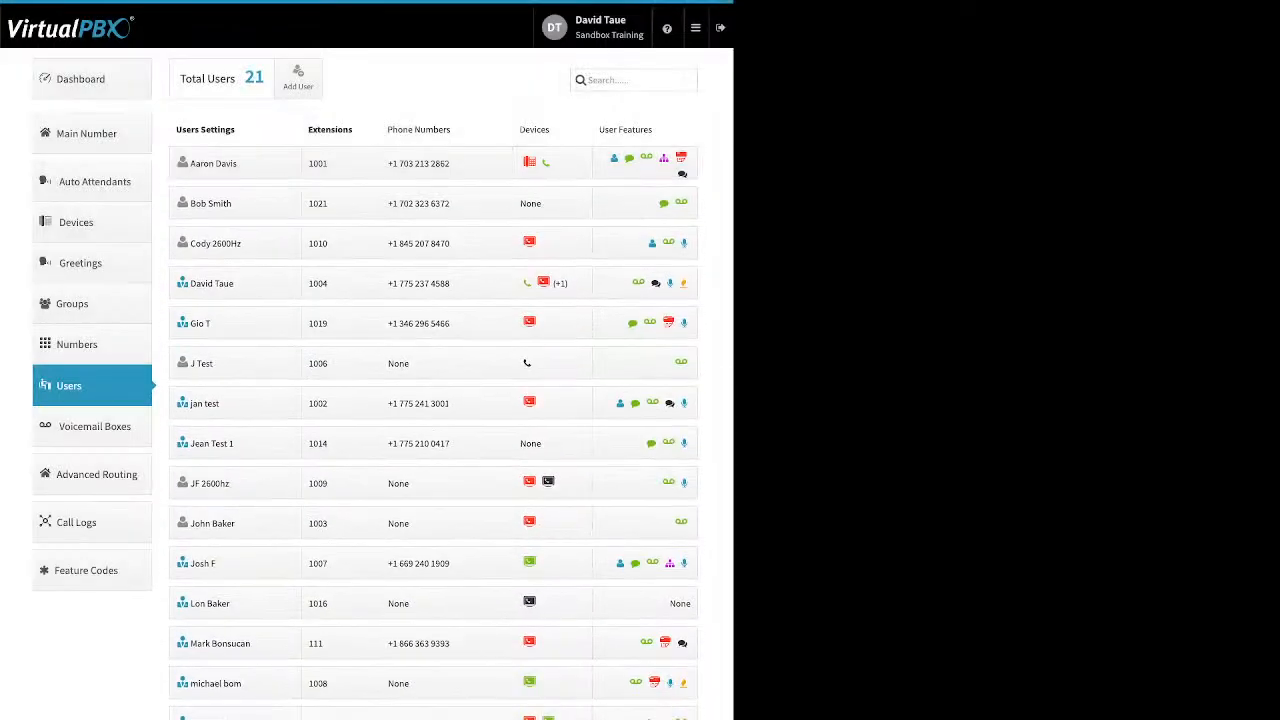
left_click(552, 203)
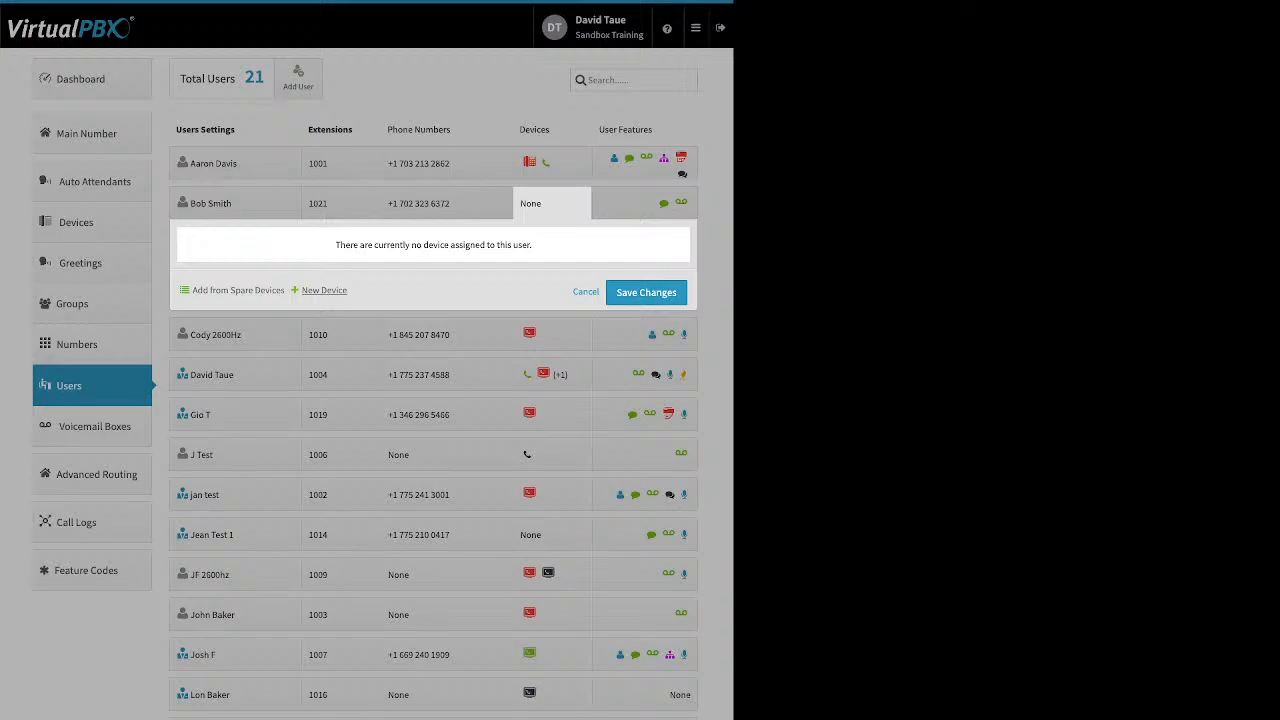
left_click(324, 290)
left_click(345, 351)
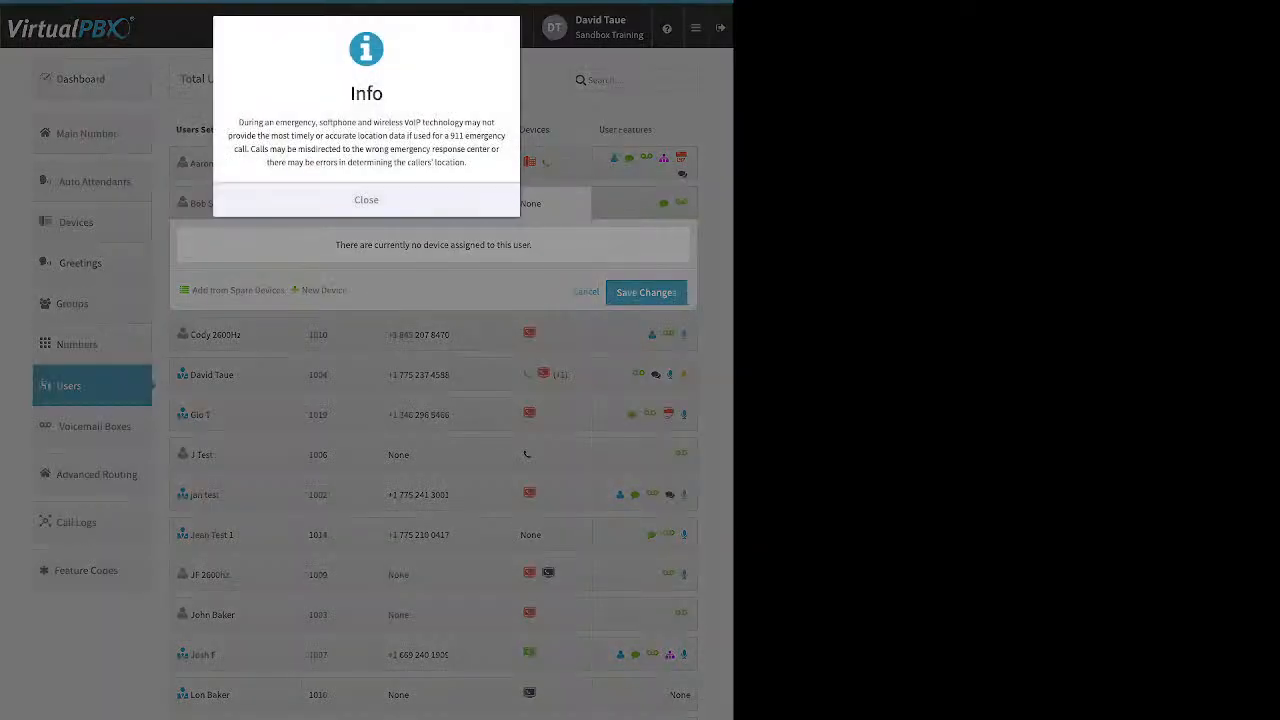
Cancel the softphone after the e-mail-in-use warning, then show extension 1001's devices.
left_click(366, 200)
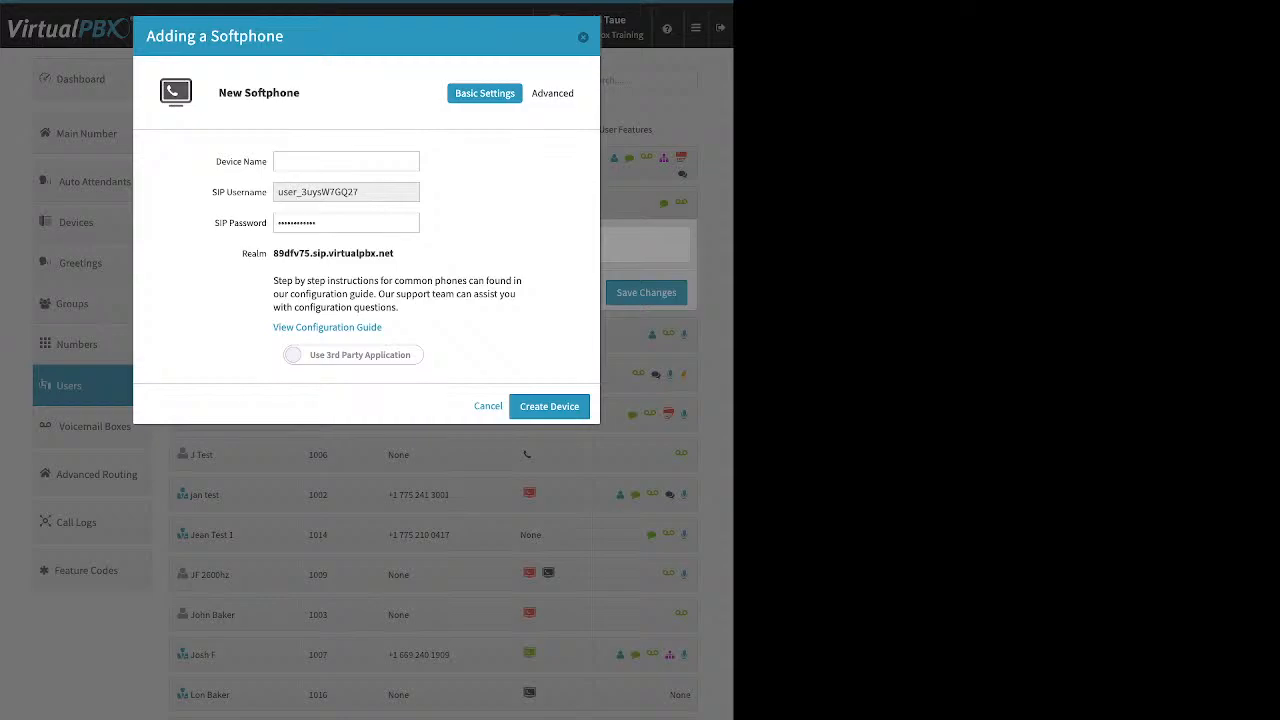
left_click_drag(384, 328, 308, 328)
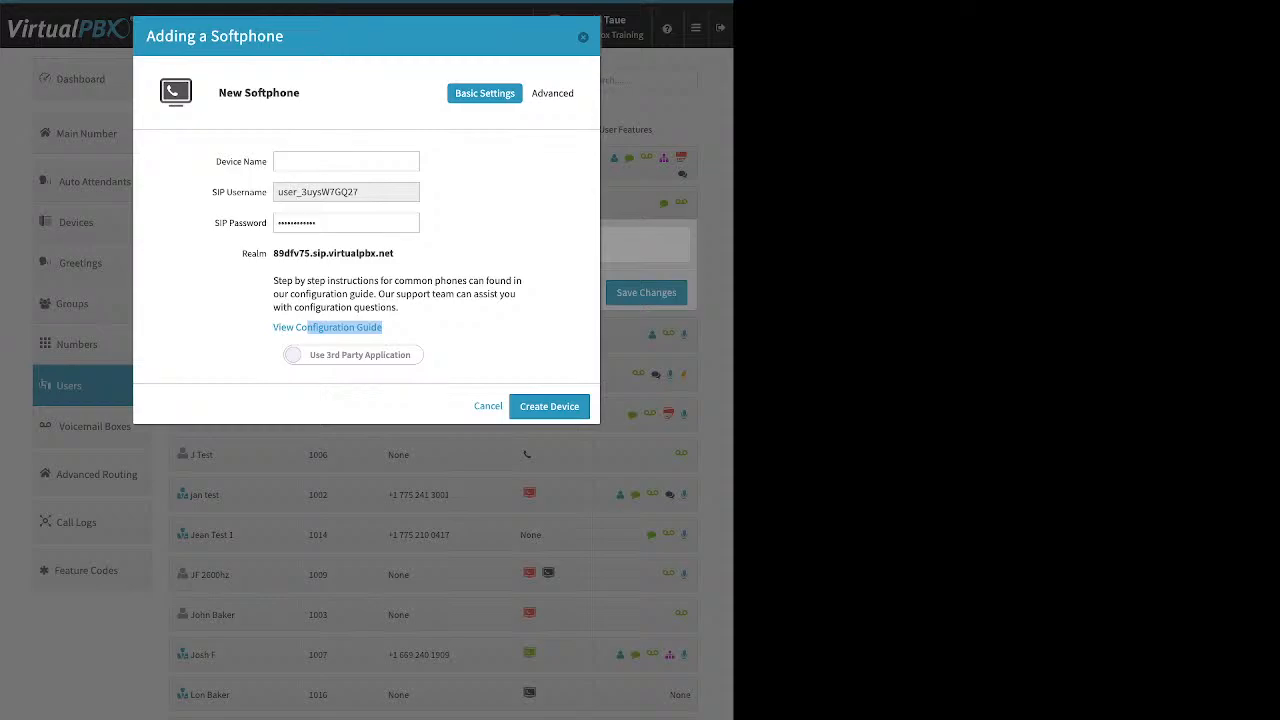
left_click(353, 355)
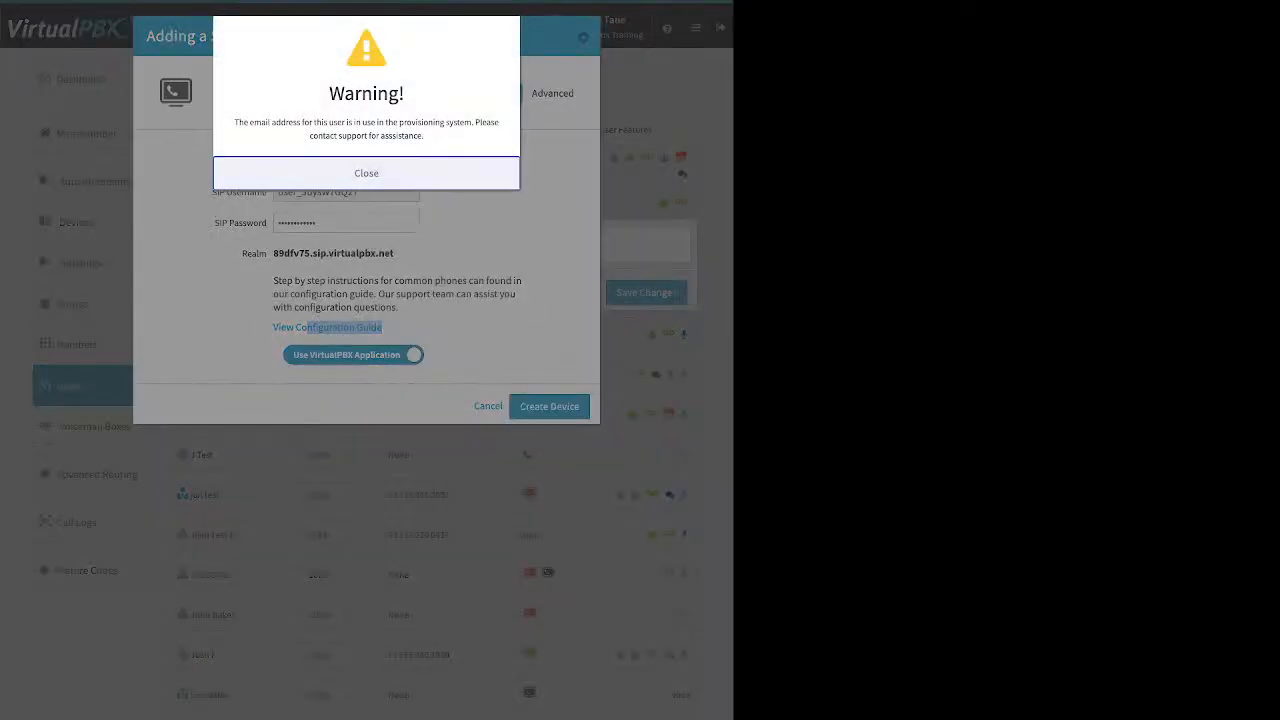
left_click(366, 173)
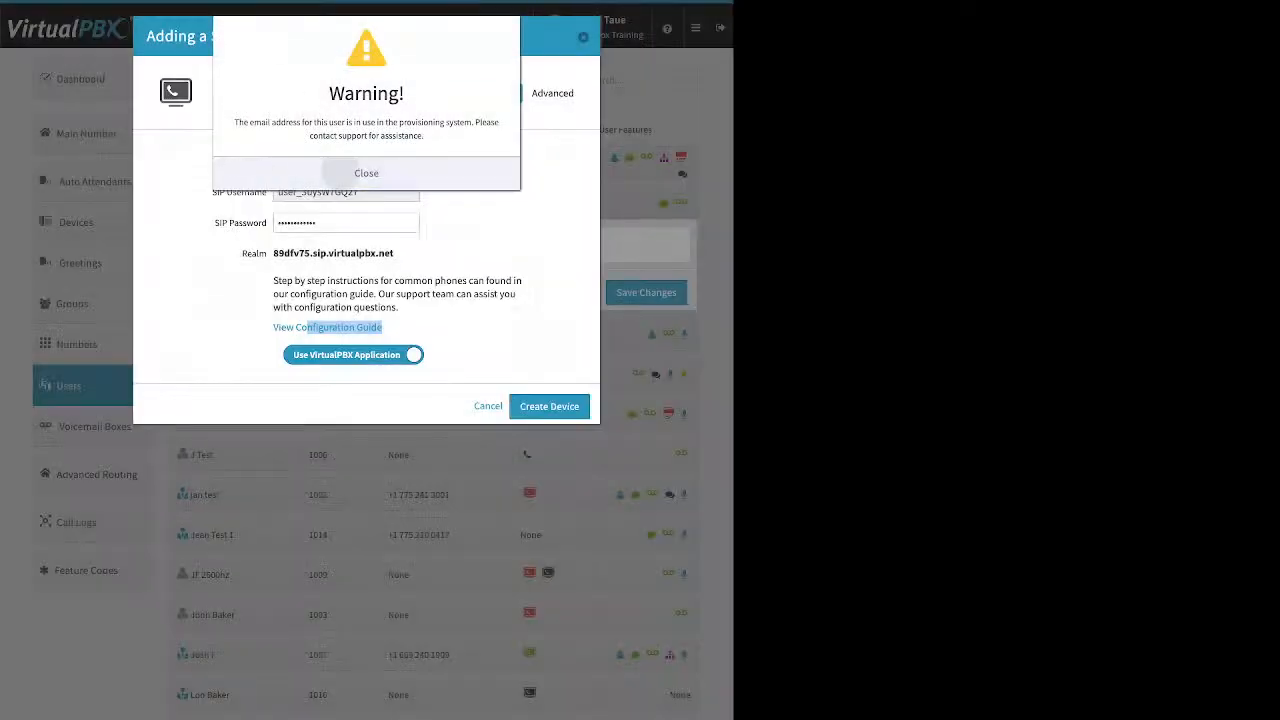
left_click(554, 93)
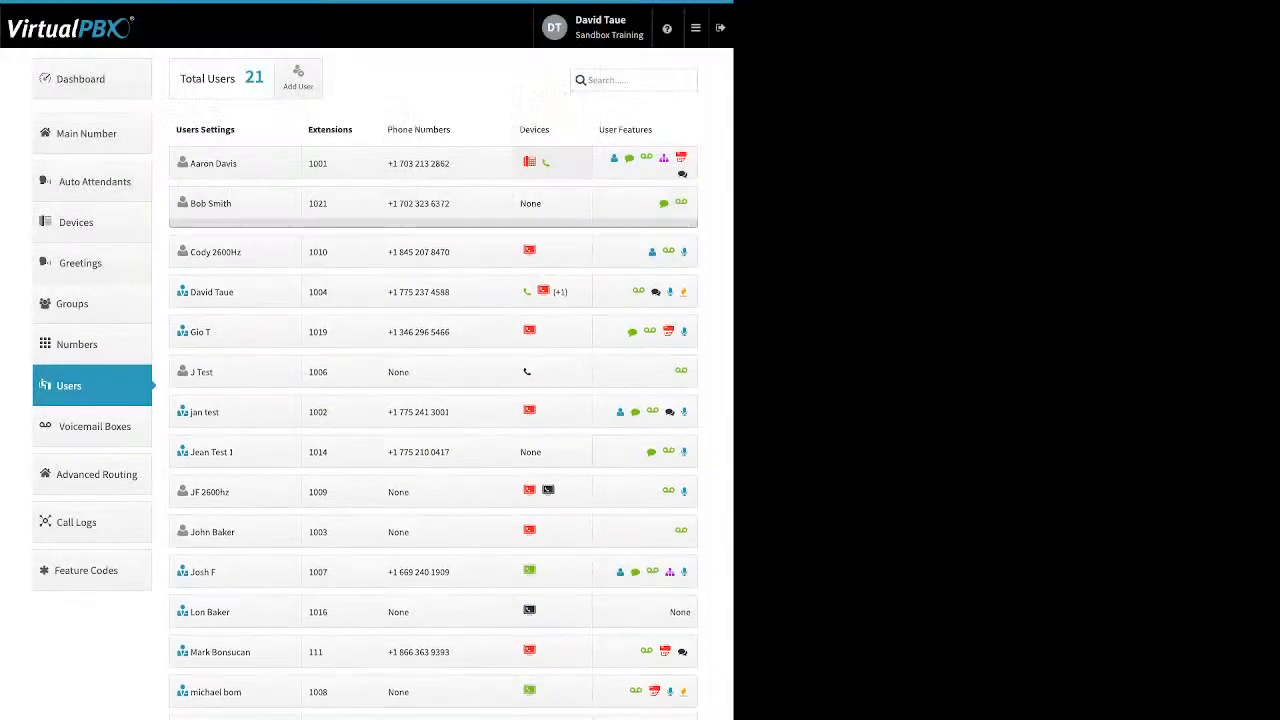
left_click(552, 163)
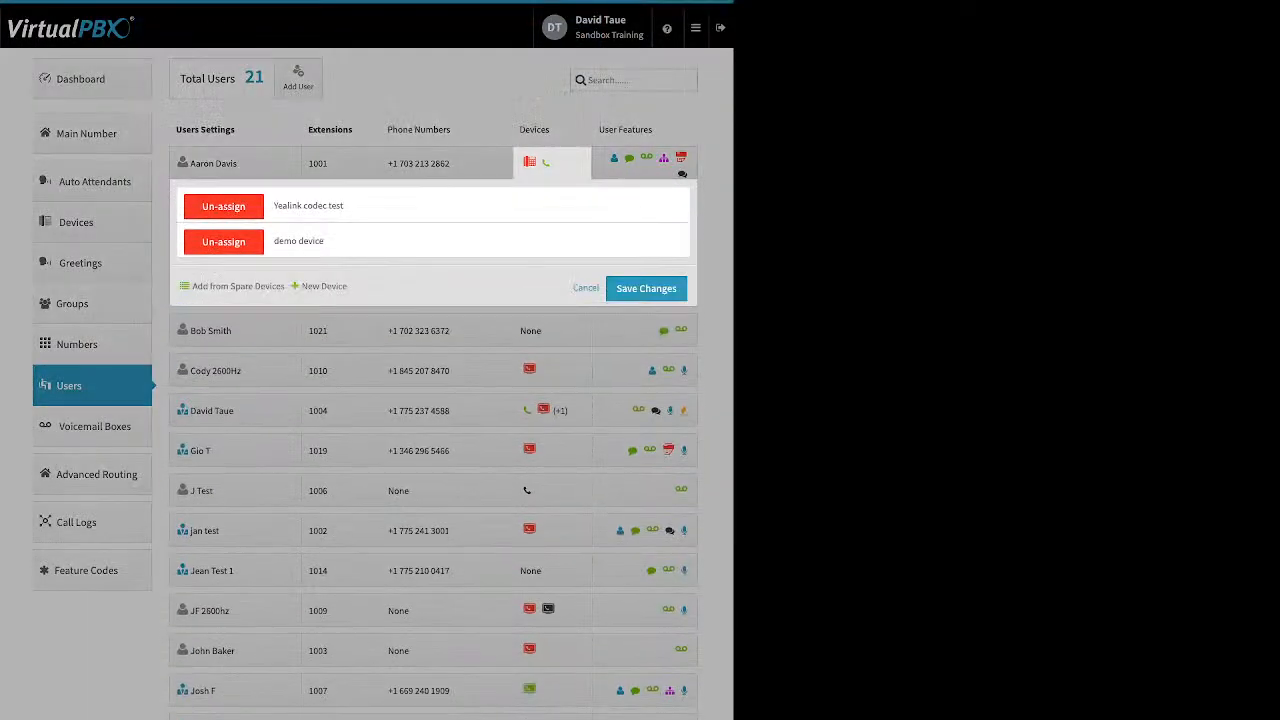
Begin a VirtualPBX-app softphone for extension 1001, then abandon it without creating it.
left_click(324, 286)
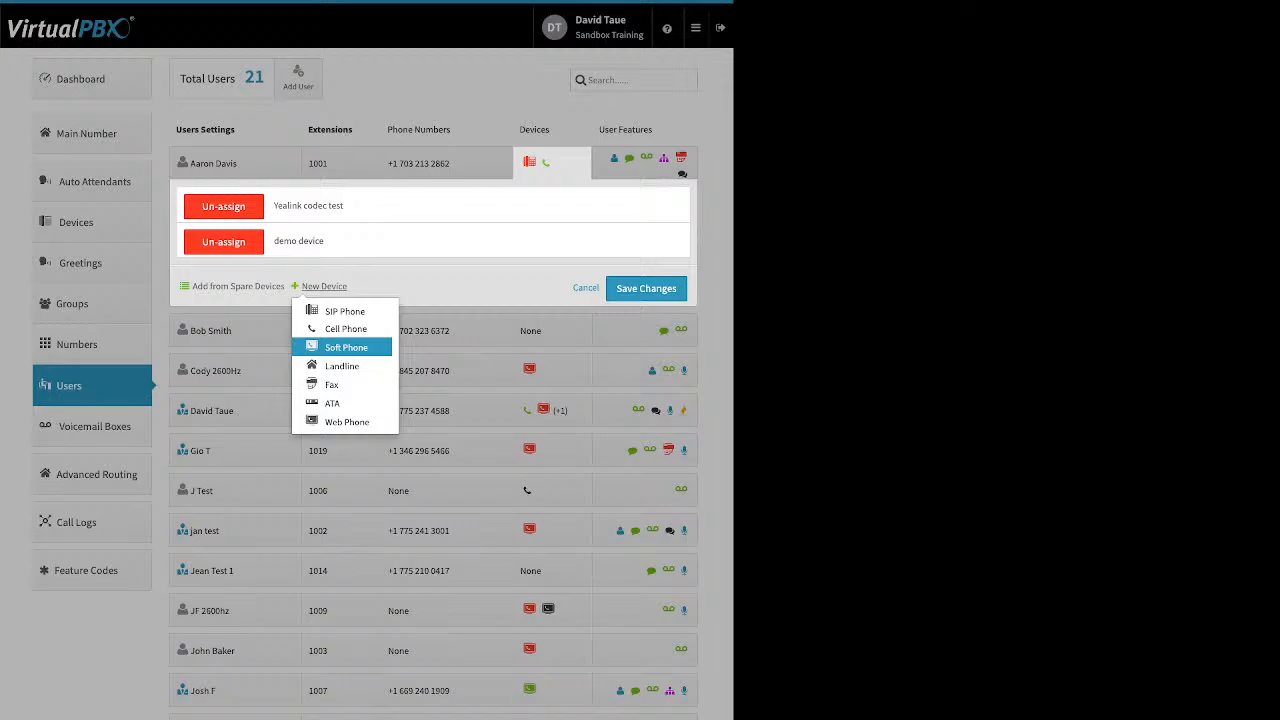
left_click(346, 347)
left_click(366, 200)
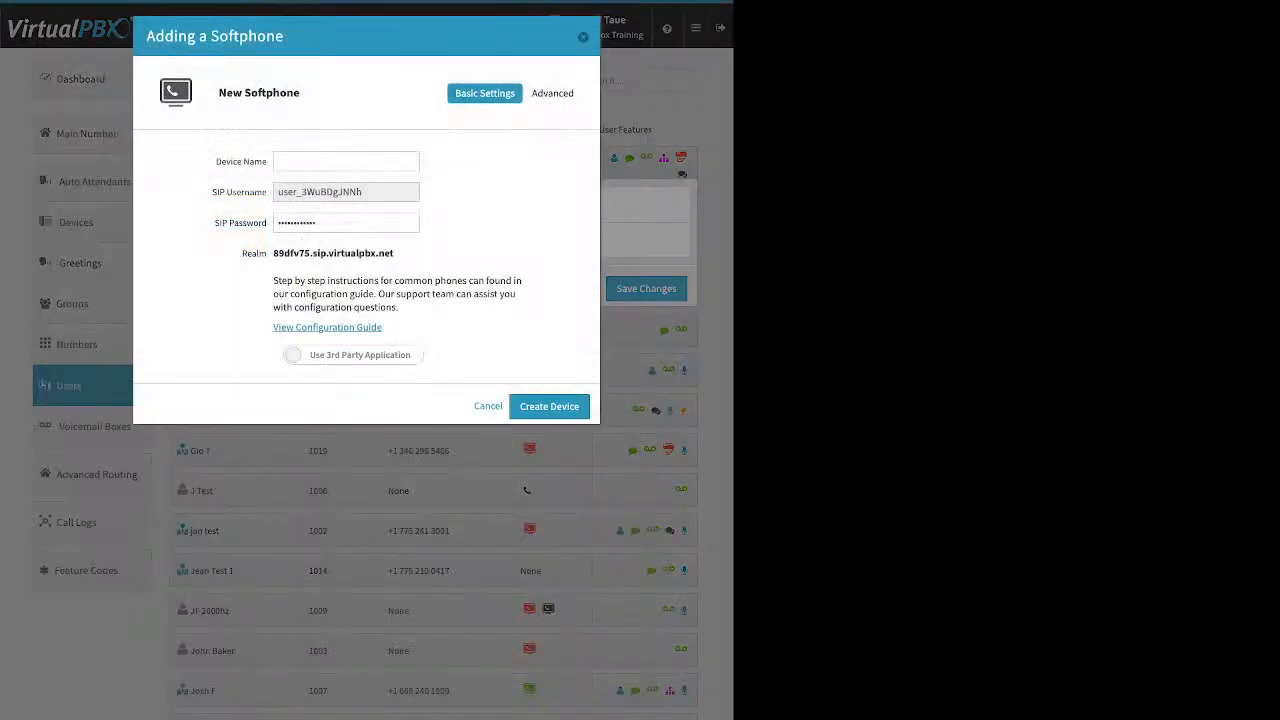
left_click(353, 355)
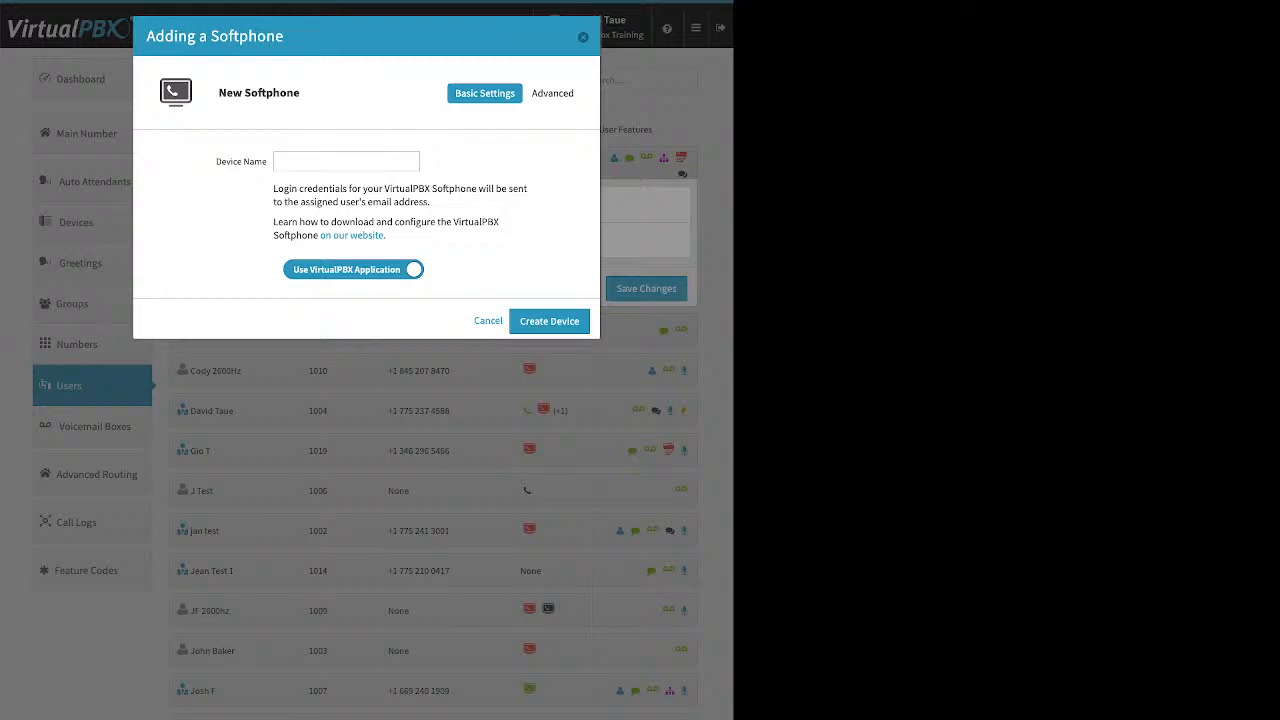
key("Escape")
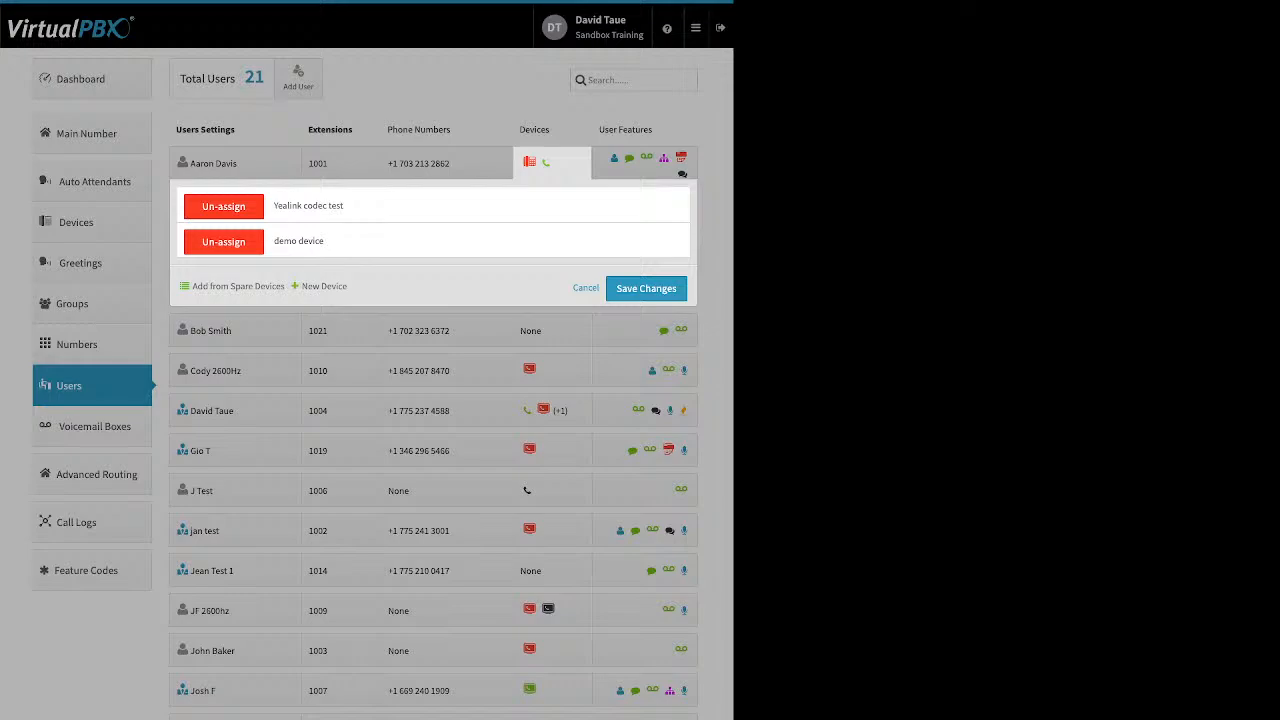
Begin a Web Phone device for extension 1001, then abandon it without creating it.
left_click(324, 286)
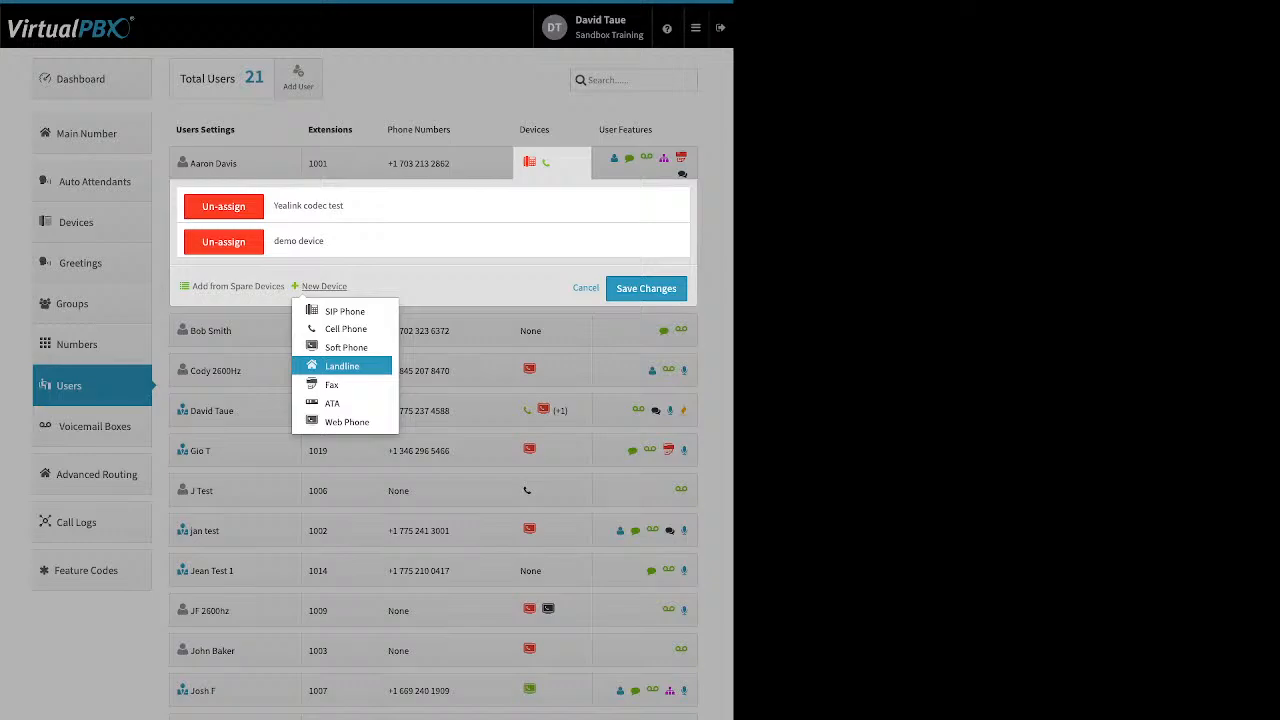
left_click(346, 422)
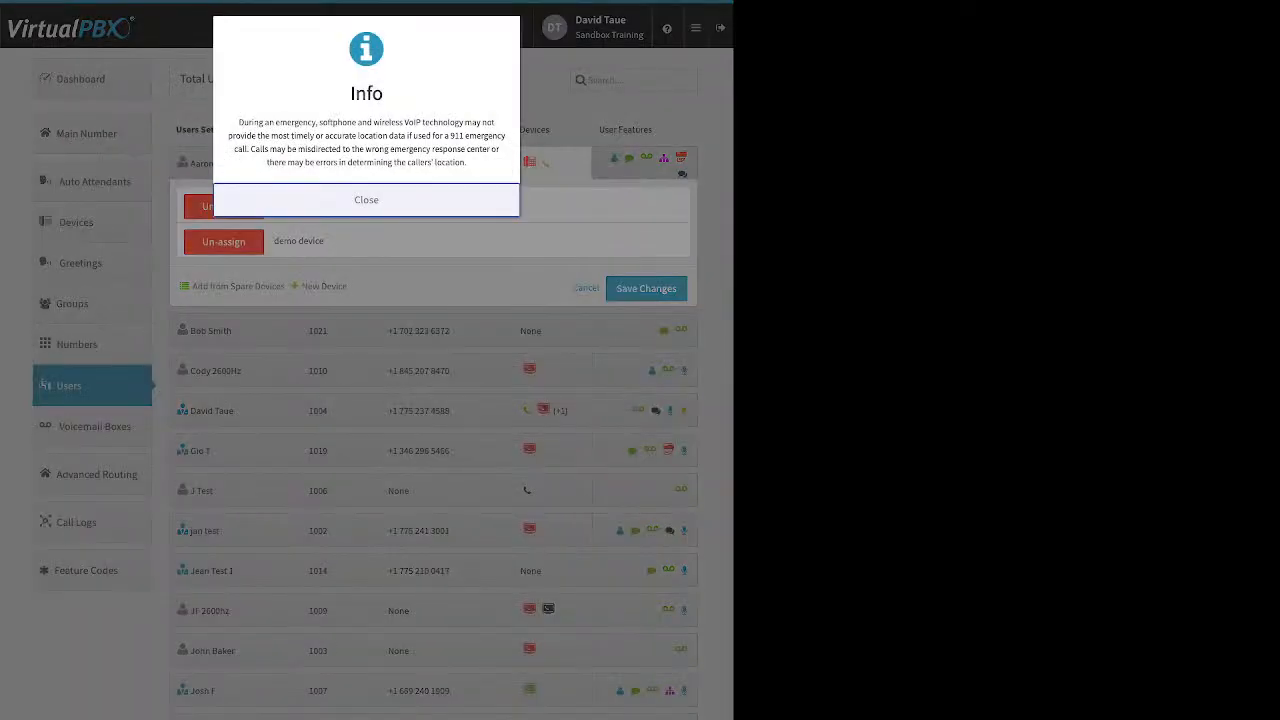
left_click(366, 200)
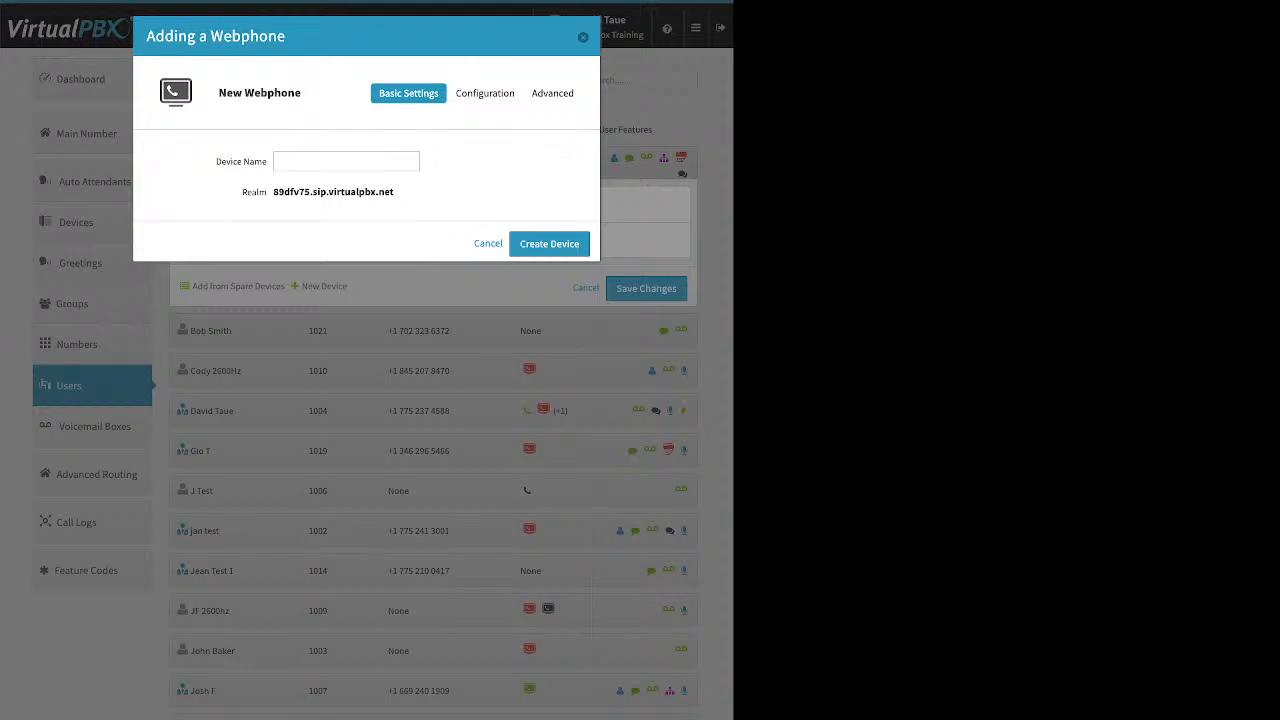
left_click(346, 161)
key("Escape")
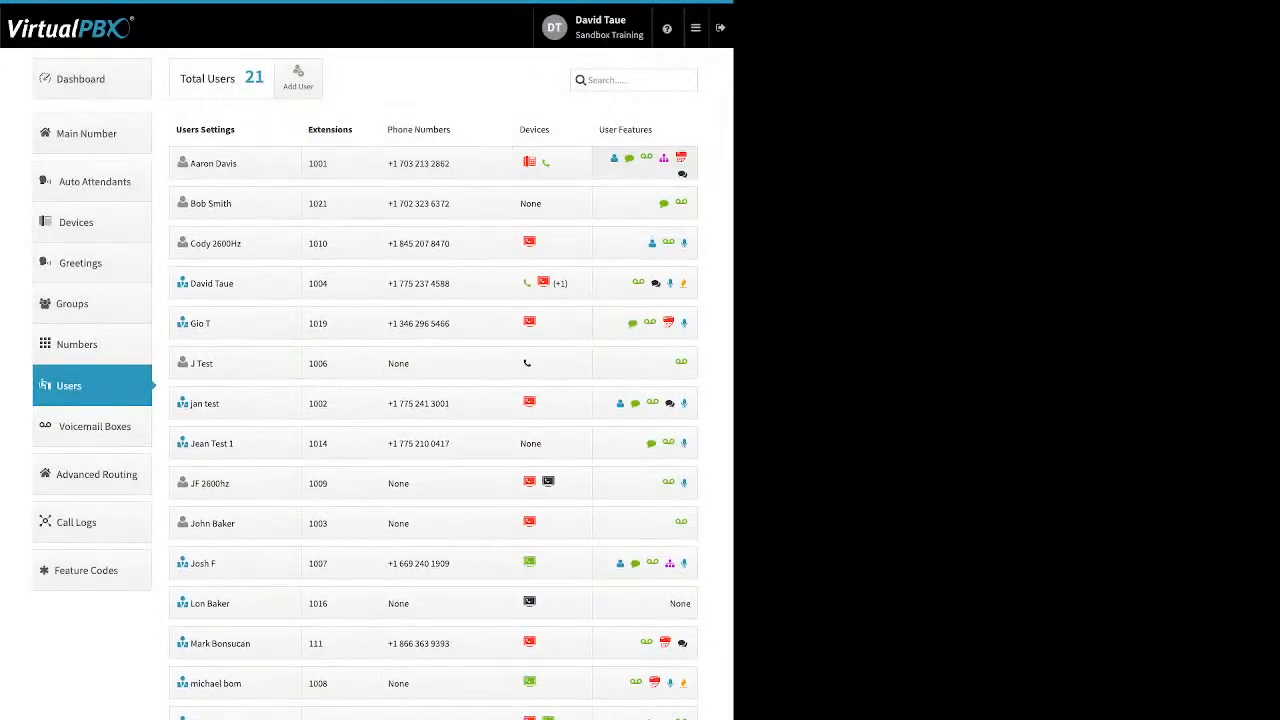
Save extension 1001's Caller-ID Number settings from its user features.
left_click(644, 164)
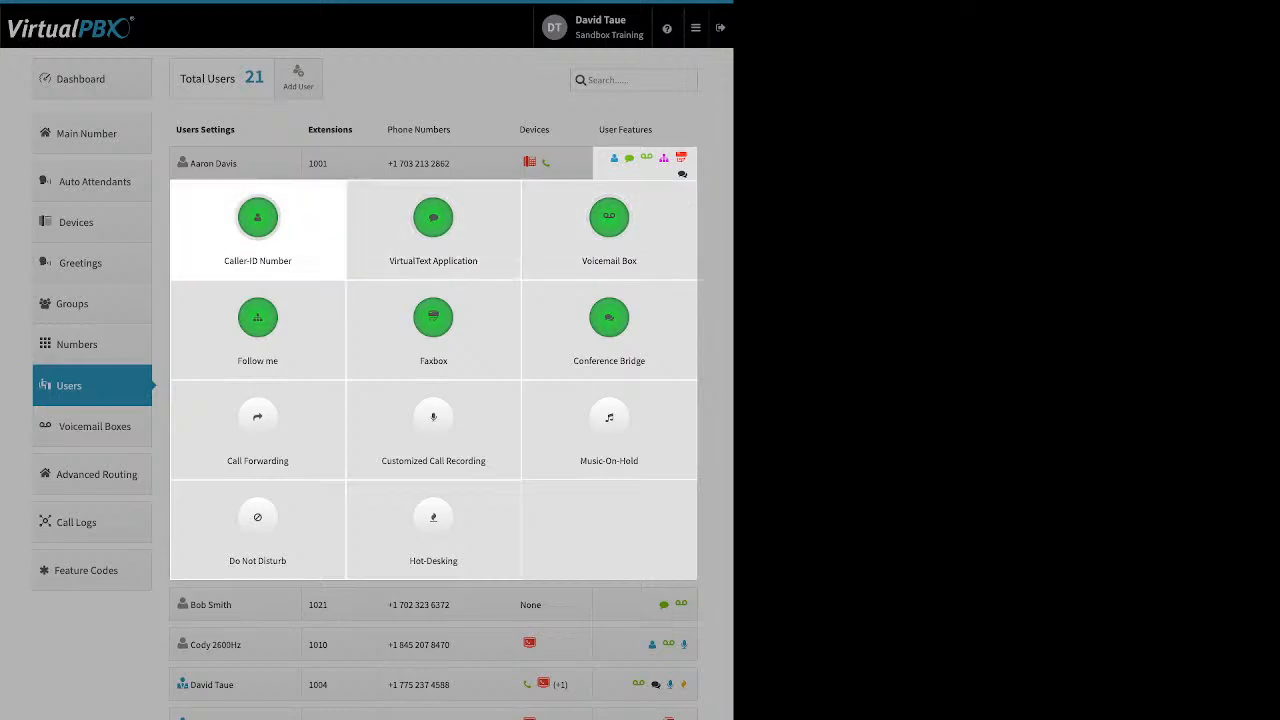
left_click(257, 225)
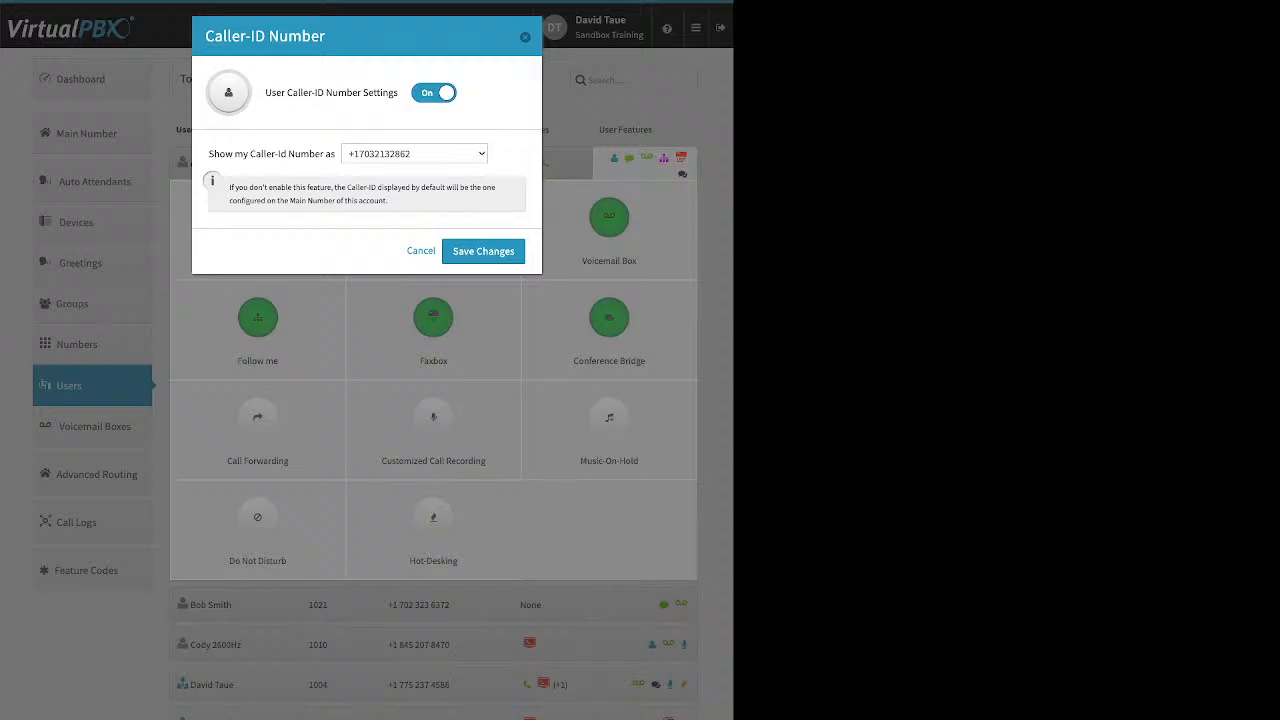
left_click(483, 252)
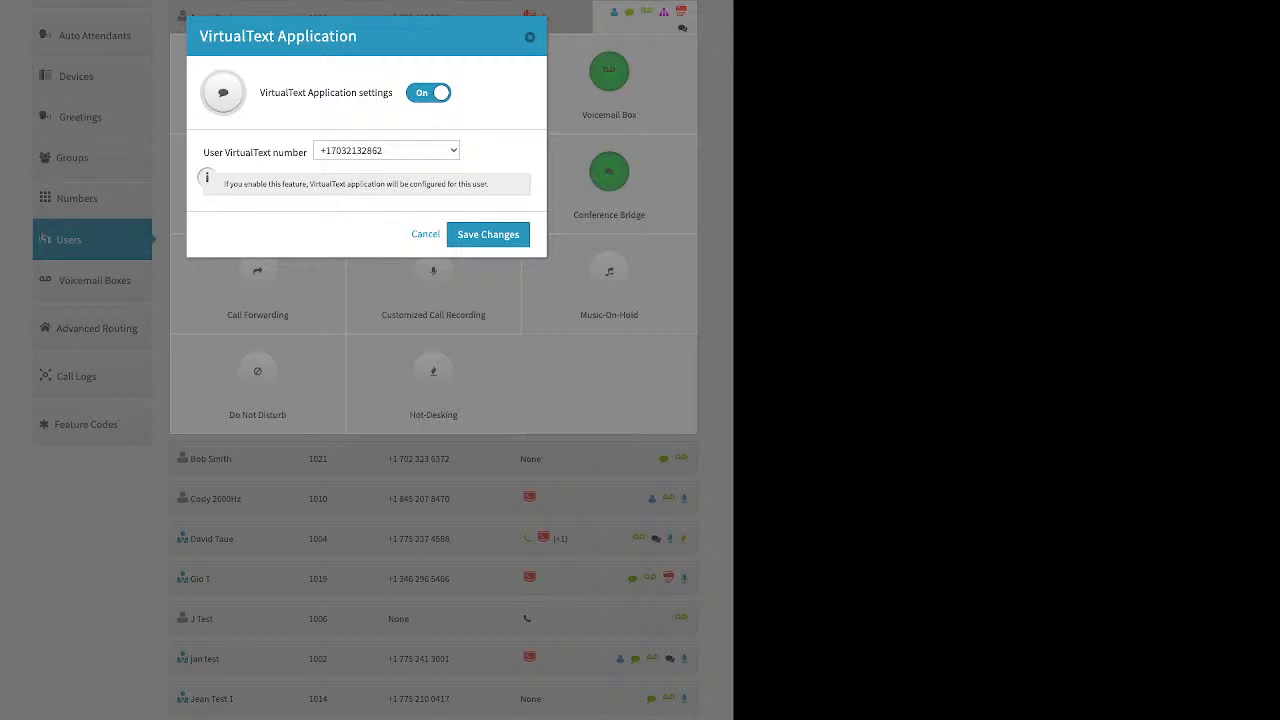
Cancel the VirtualText Application settings and open extension 1001's Voicemail Box settings.
left_click(530, 37)
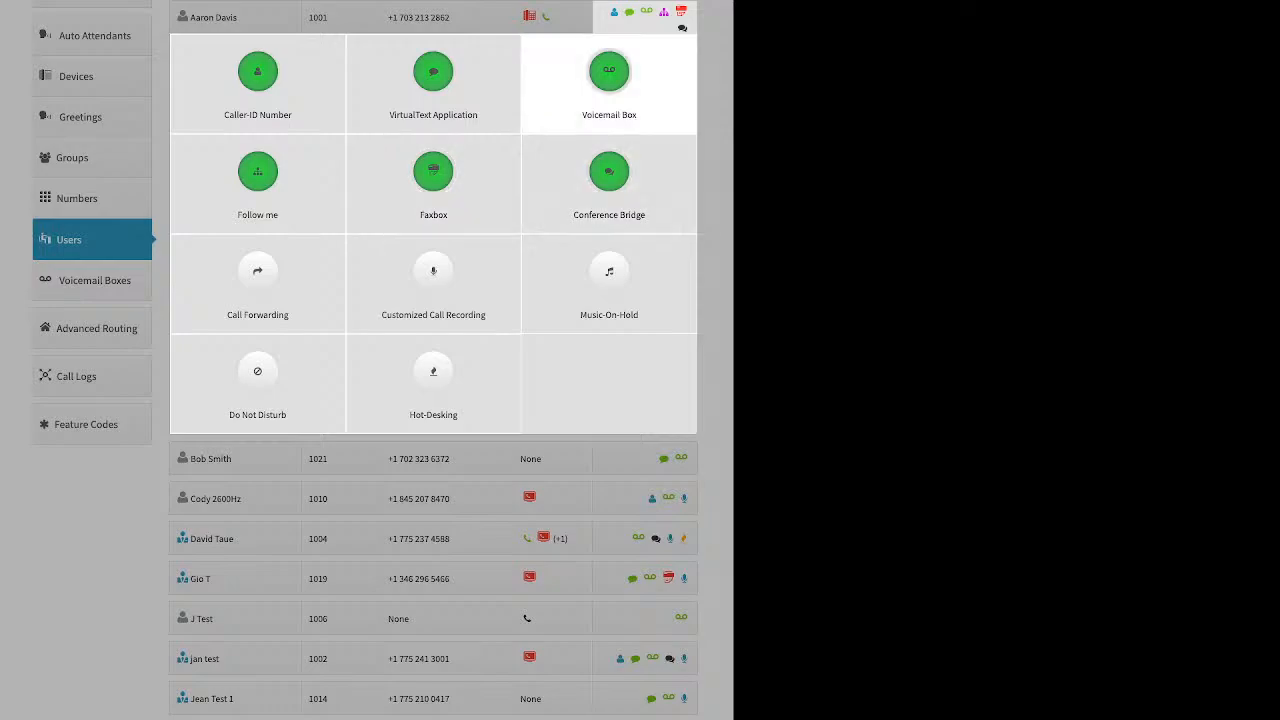
left_click(609, 80)
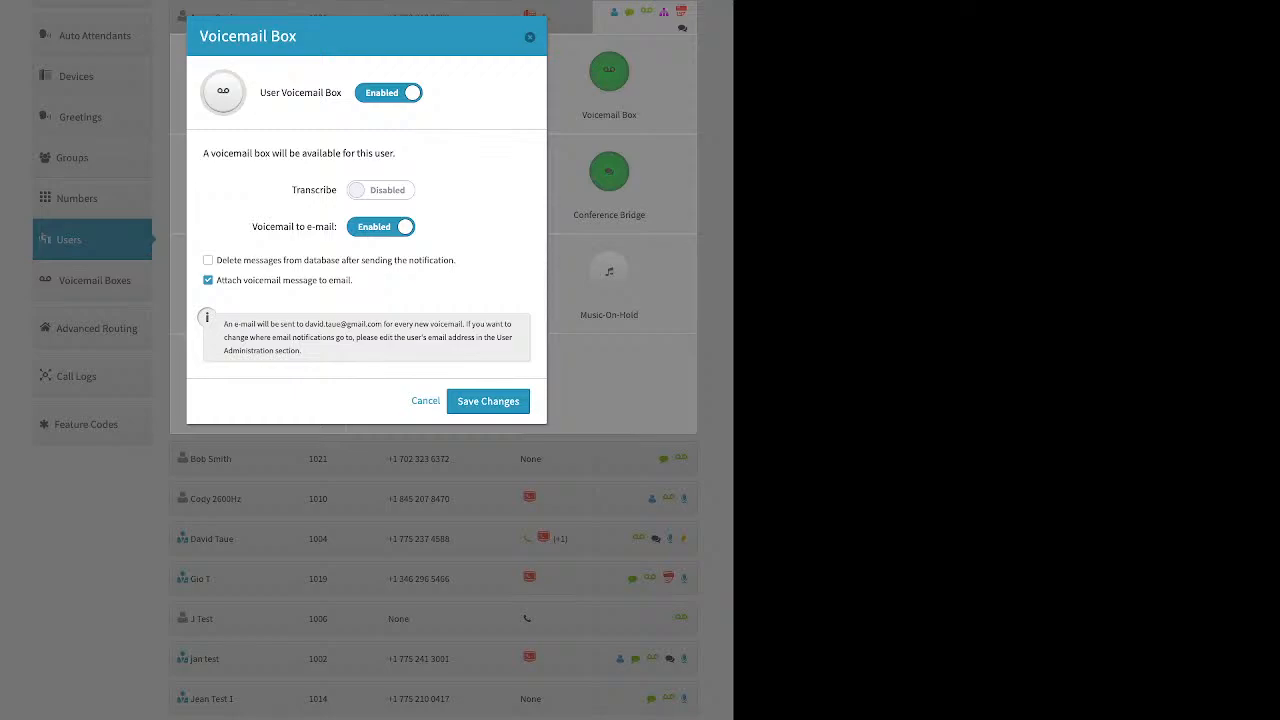
left_click_drag(292, 190, 336, 190)
left_click(330, 190)
left_click_drag(354, 280, 258, 280)
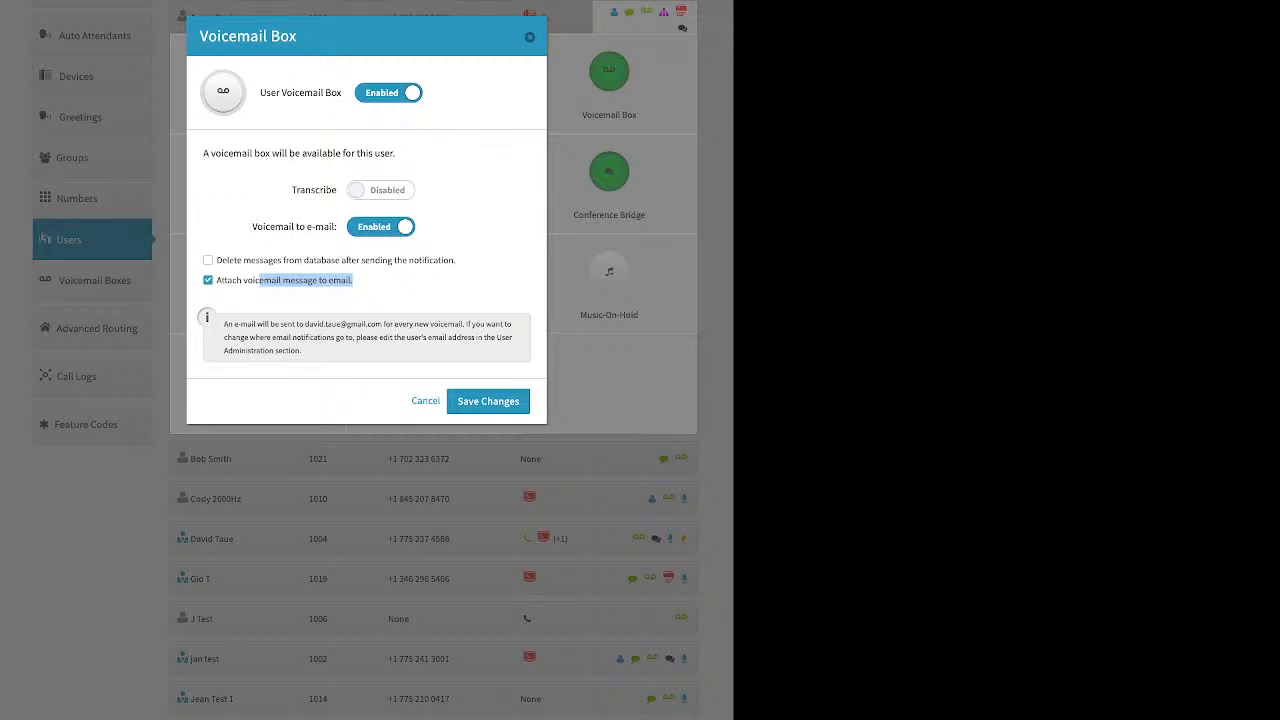
Leave 'Delete messages from database' unchecked so messages are kept, and save the voicemail settings.
left_click_drag(456, 260, 216, 260)
left_click(208, 260)
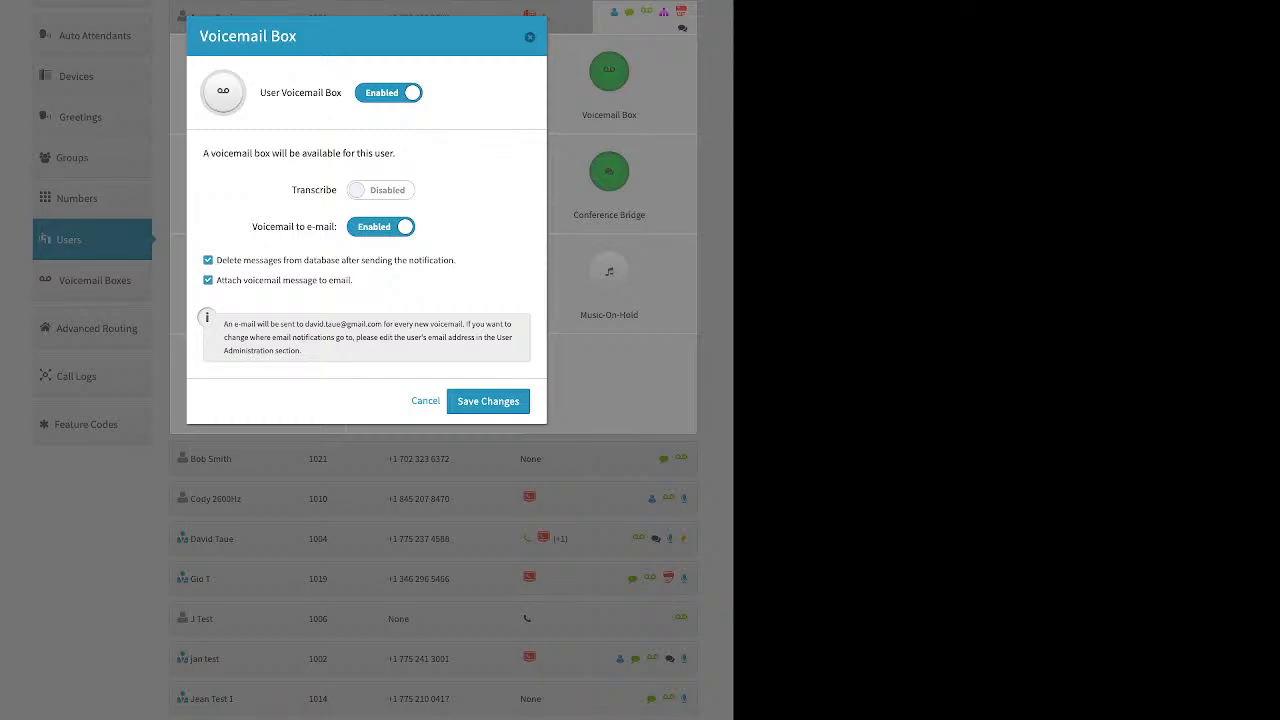
left_click(208, 260)
left_click(530, 37)
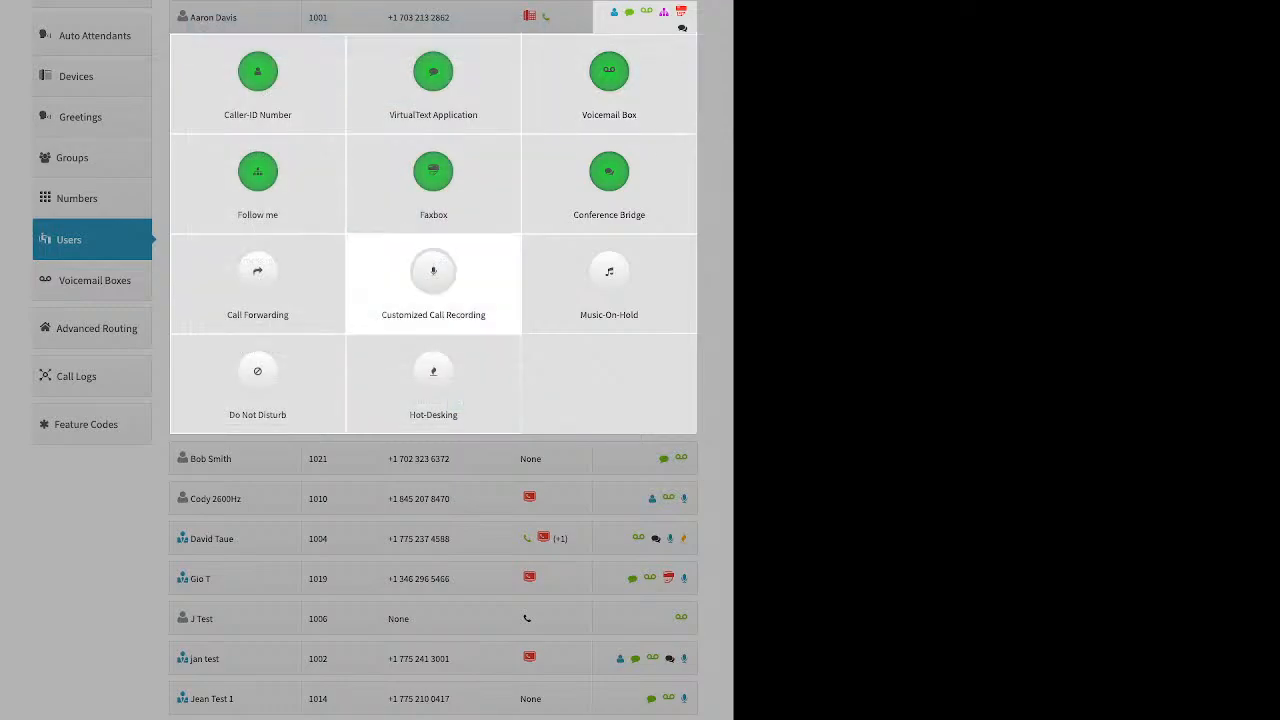
Enable Follow me for the user and allow both the Yealink and demo devices to ring.
left_click(258, 180)
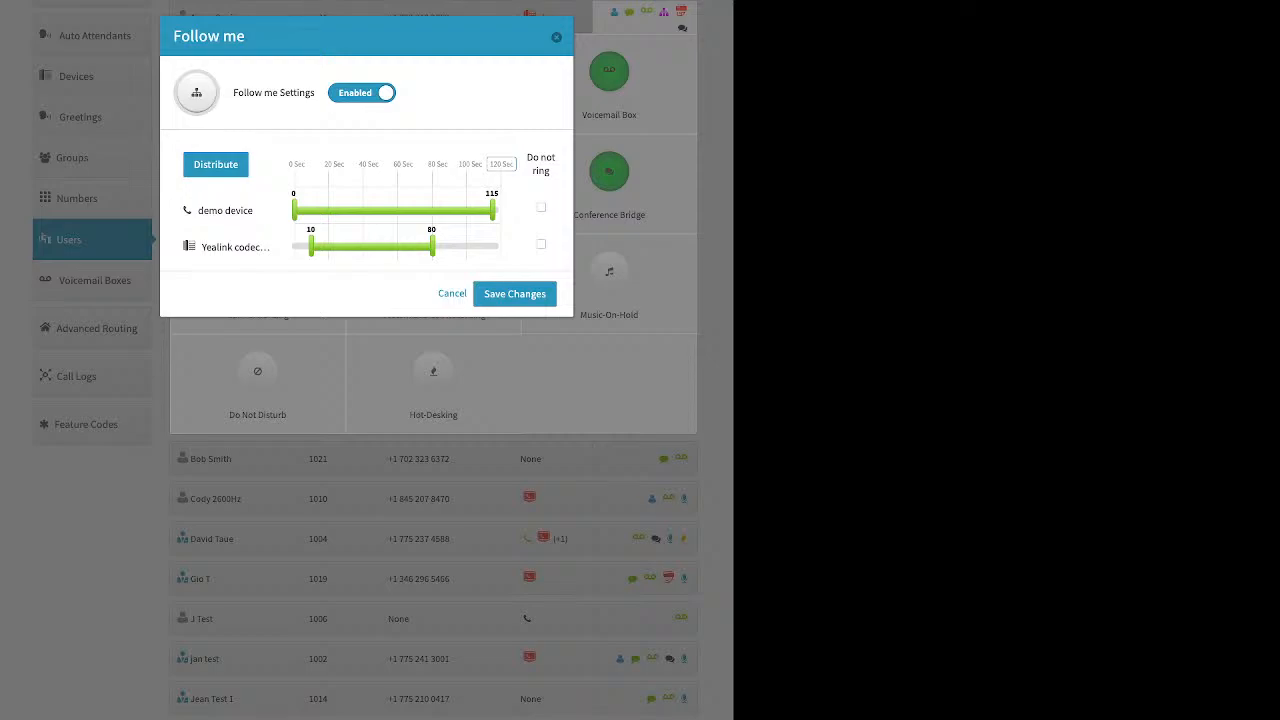
left_click(362, 93)
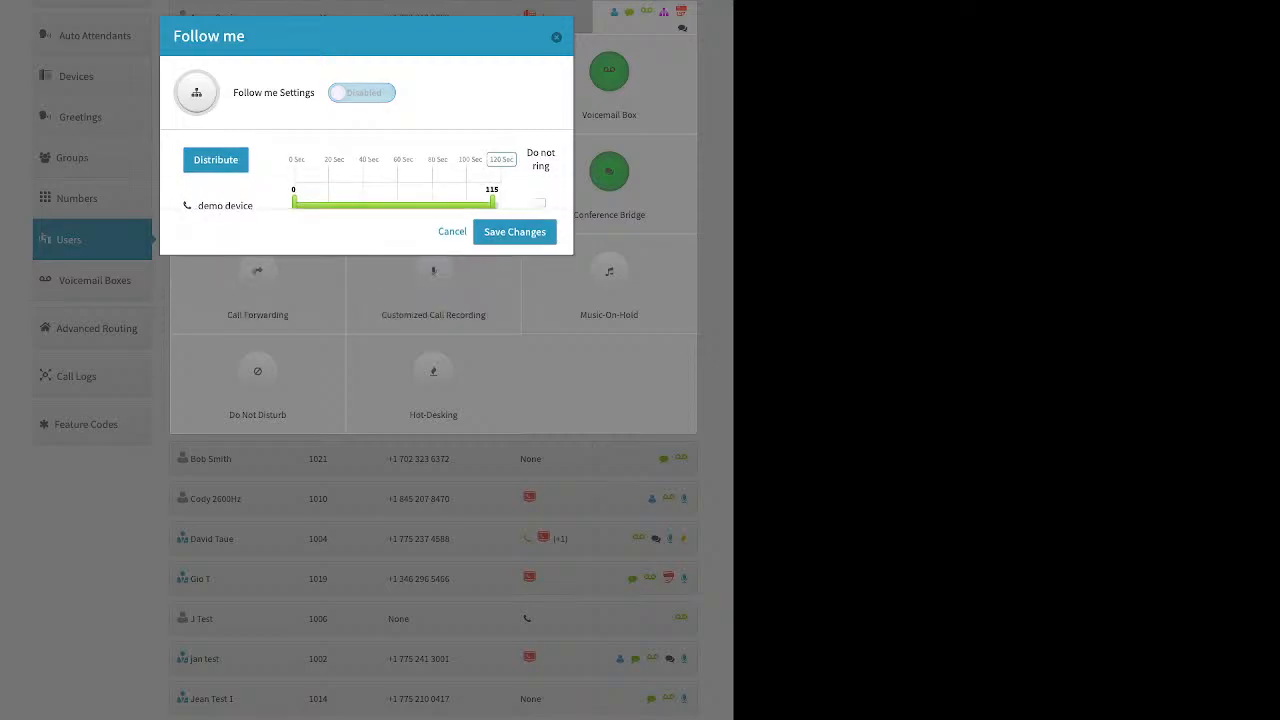
left_click(515, 153)
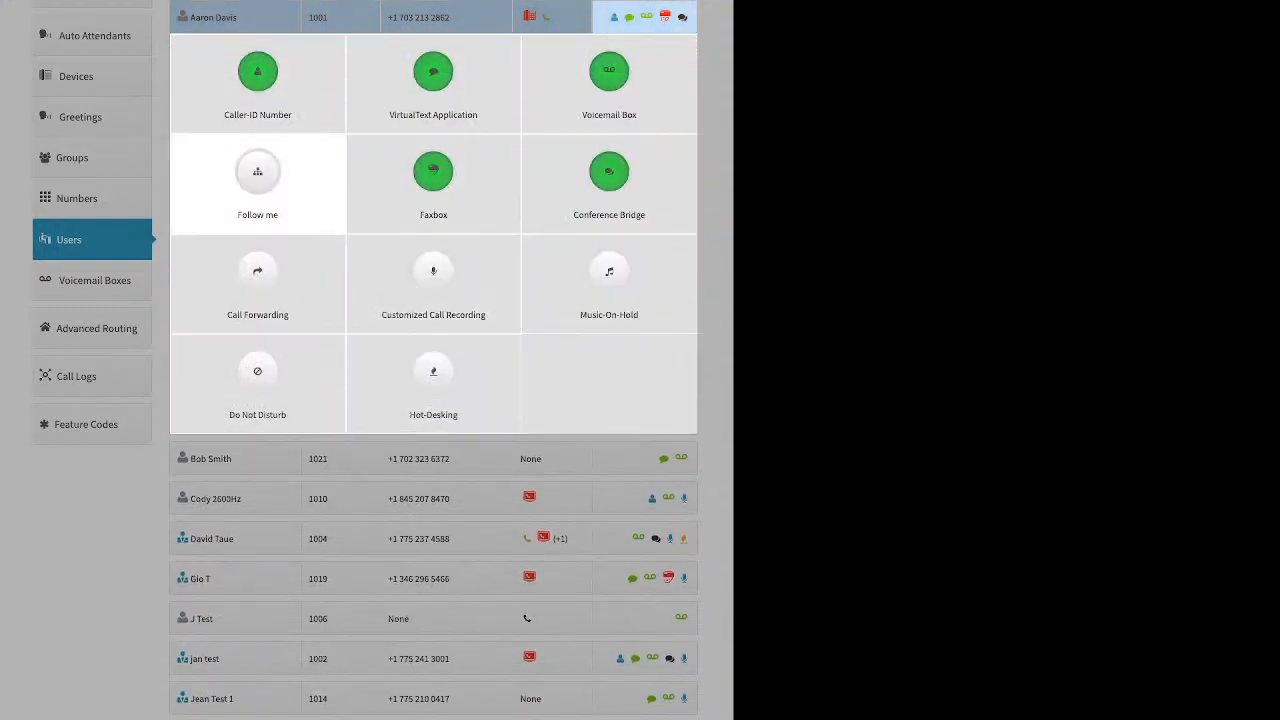
left_click(258, 180)
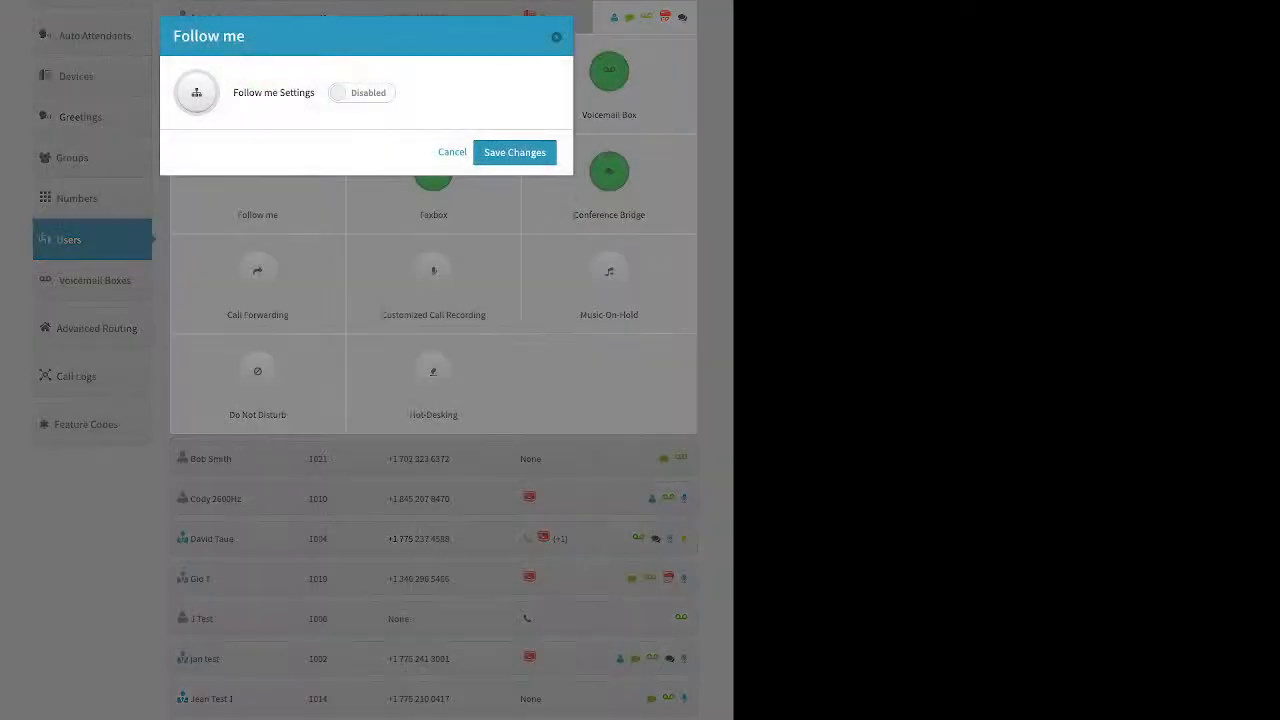
left_click(362, 93)
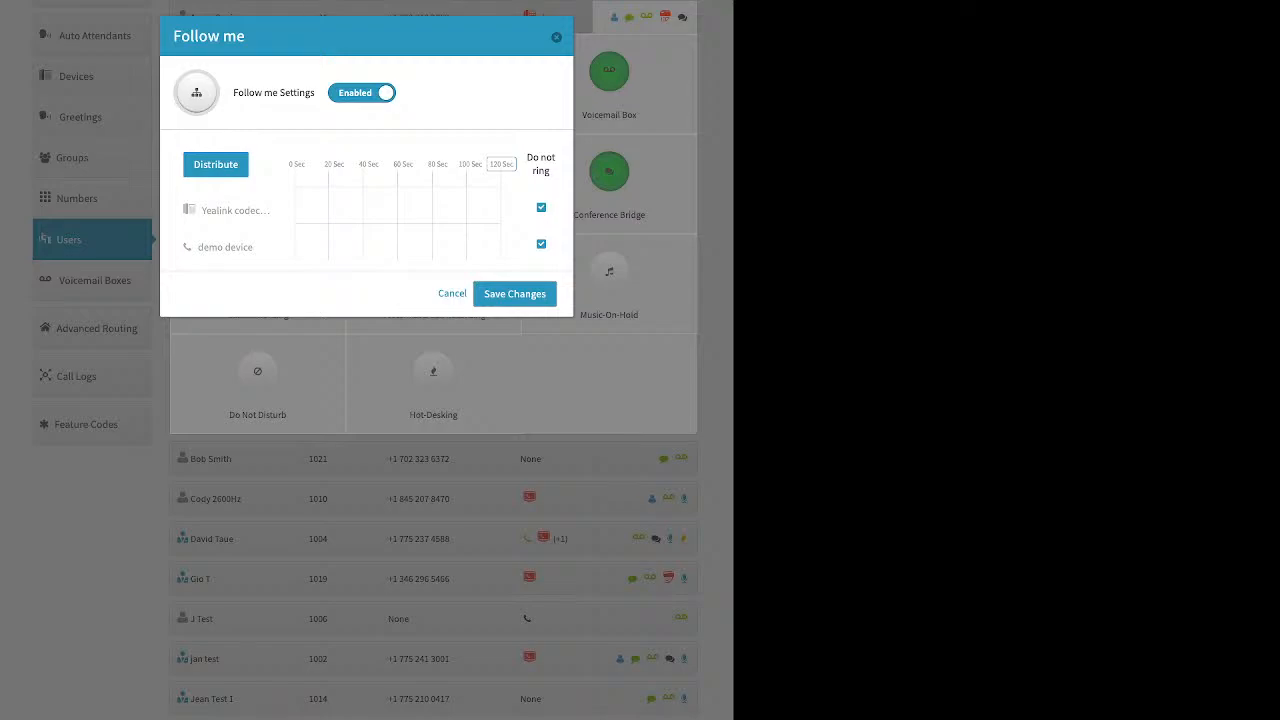
left_click(541, 208)
left_click(541, 244)
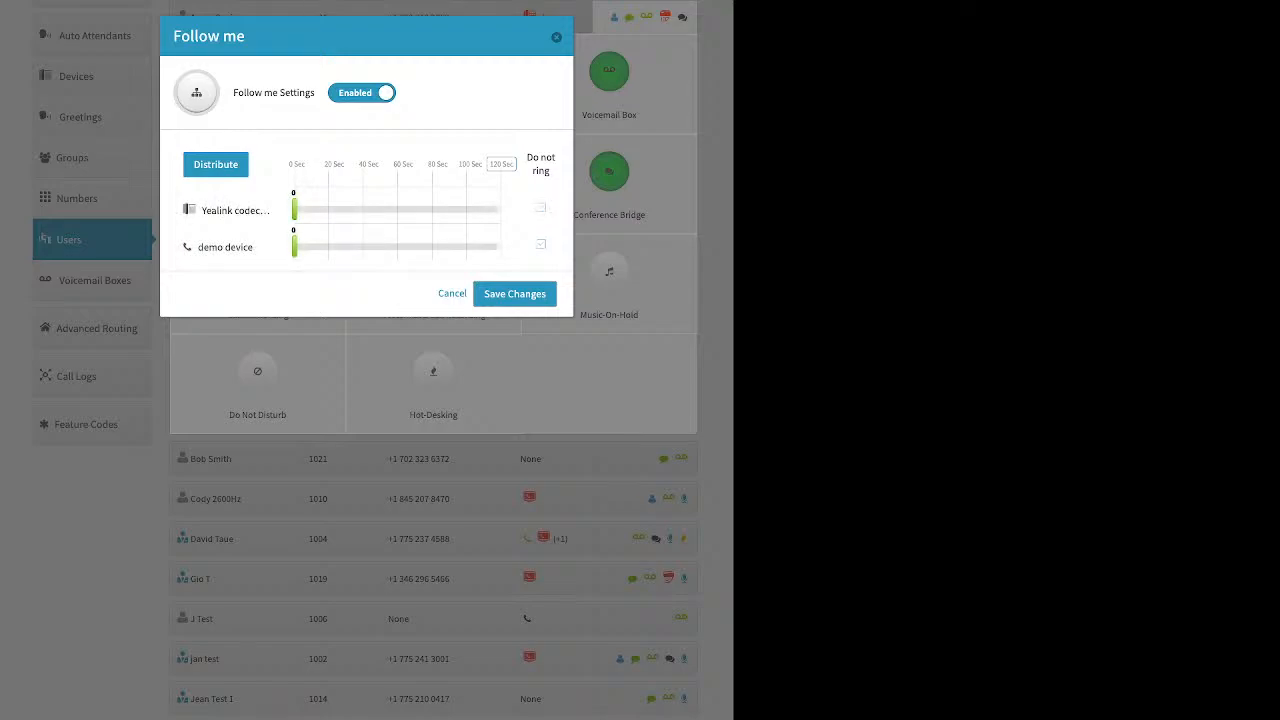
Ring the demo device for 0–60 seconds, then the Yealink device for 60–120 seconds, and save.
left_click_drag(294, 246, 501, 246)
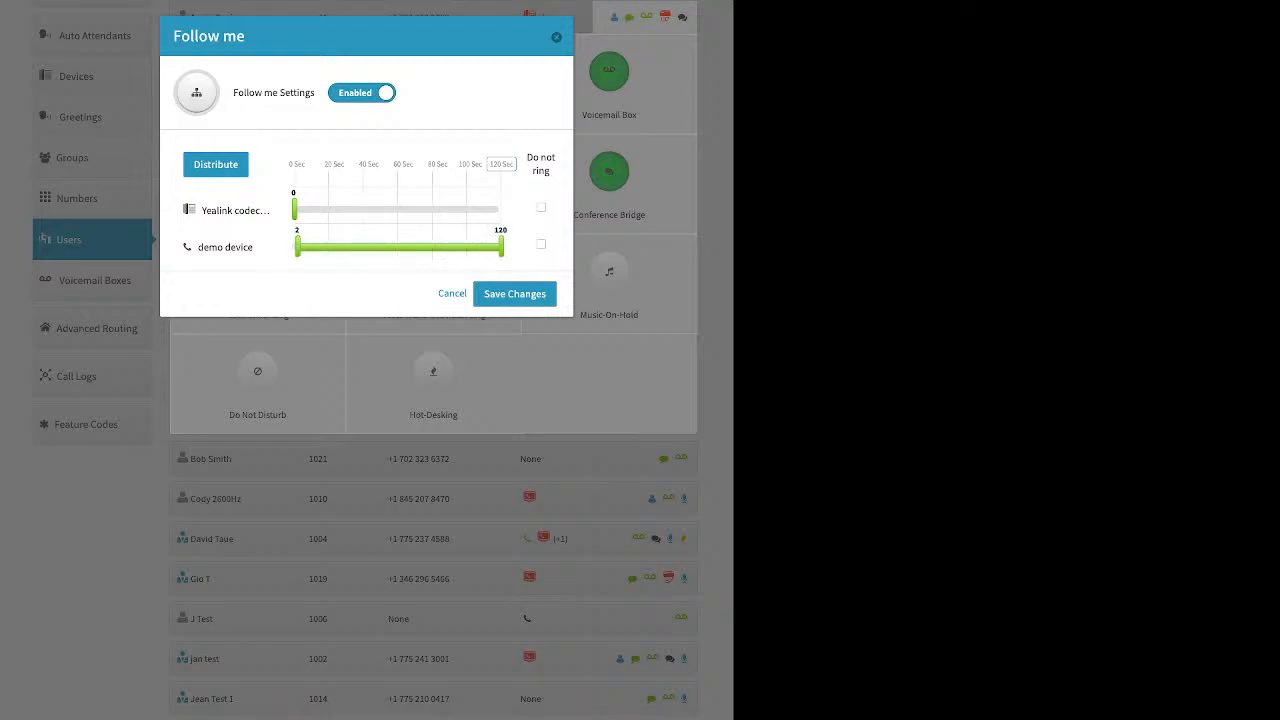
left_click_drag(294, 246, 340, 246)
left_click_drag(294, 208, 372, 208)
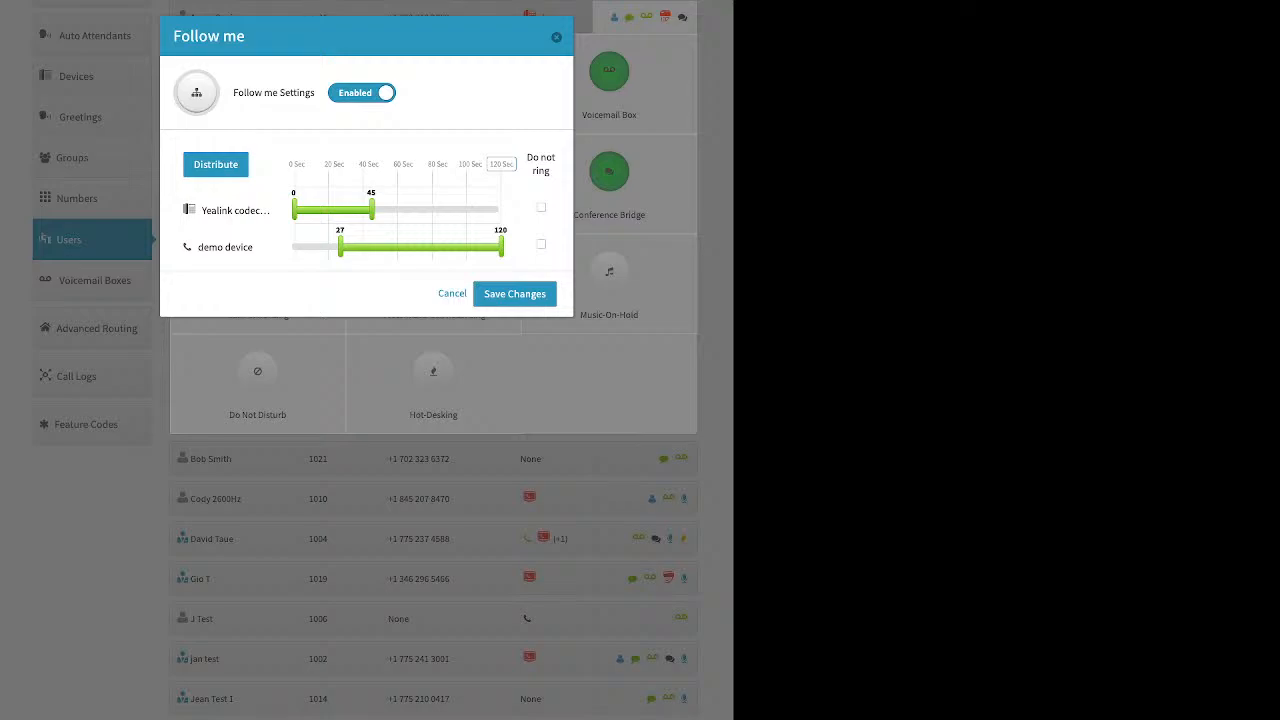
left_click(501, 164)
left_click(216, 165)
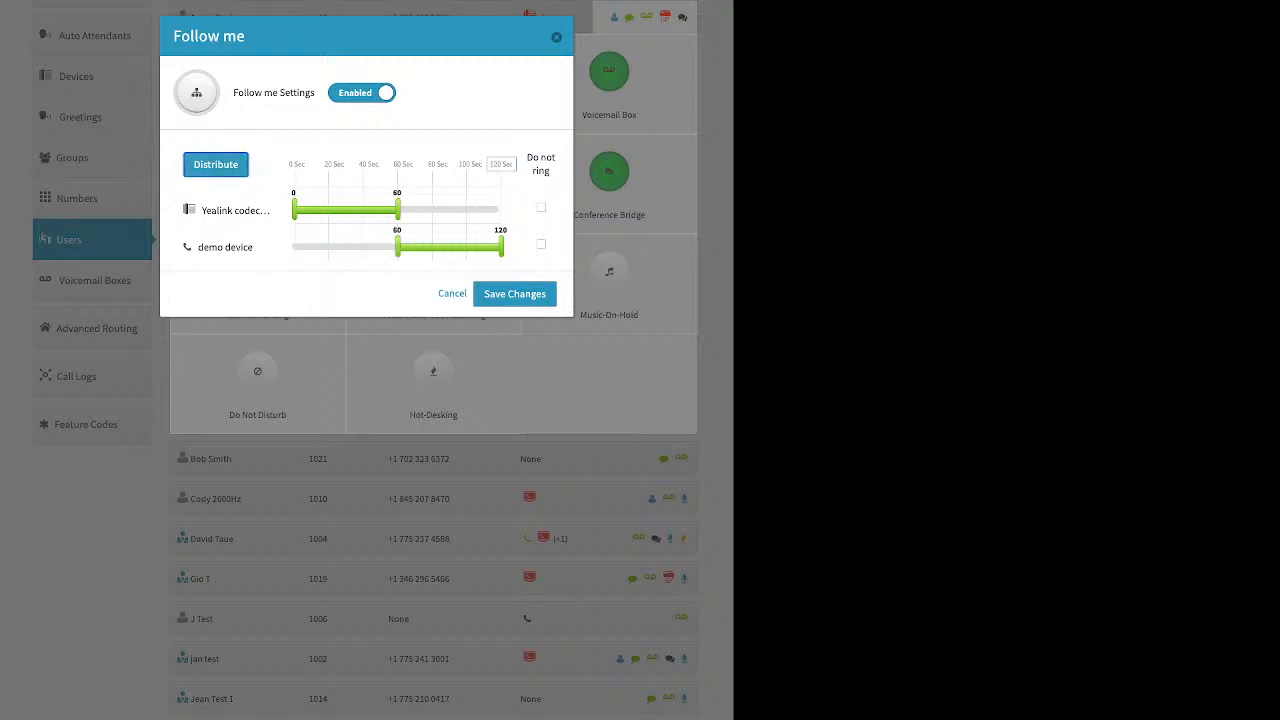
left_click_drag(228, 247, 210, 178)
left_click(216, 165)
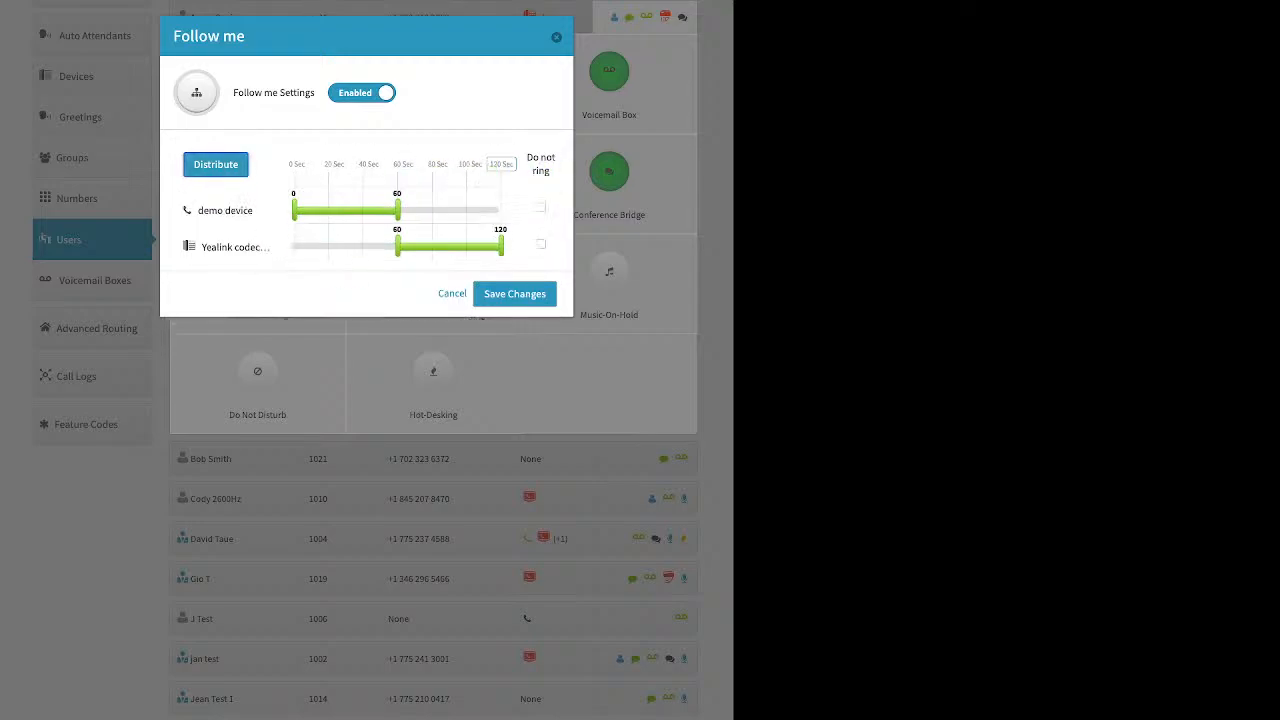
left_click(515, 294)
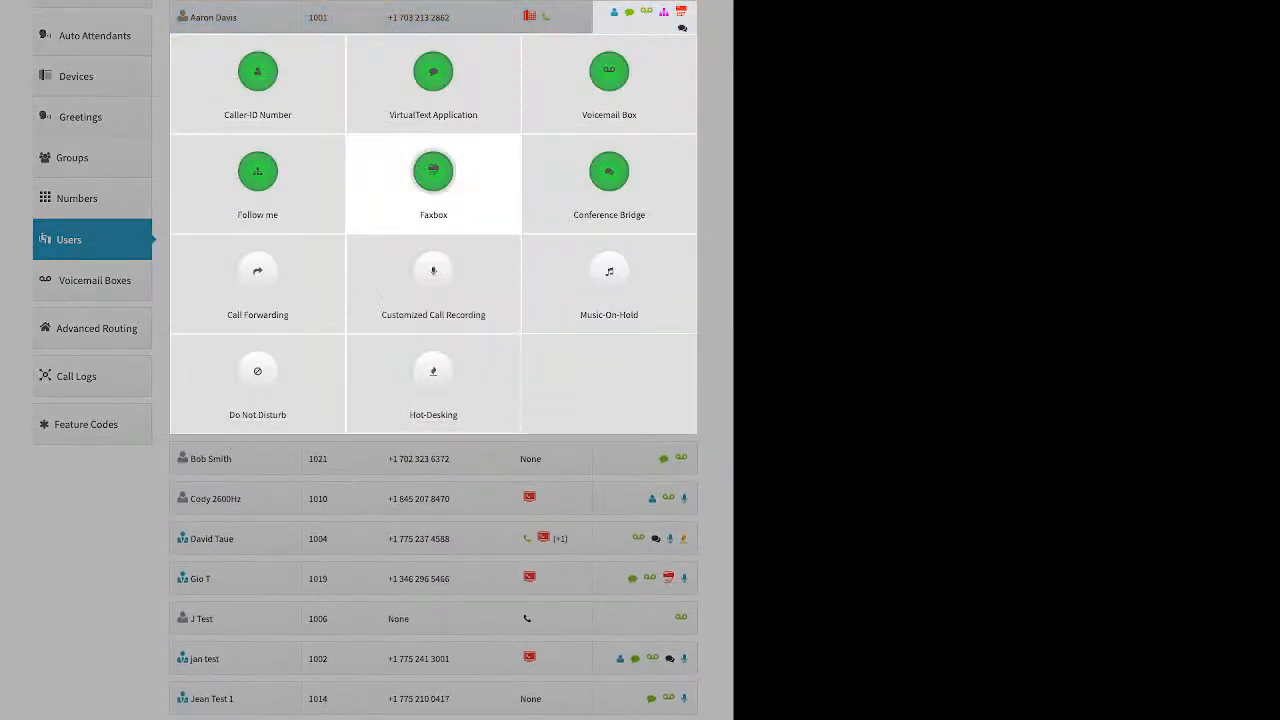
left_click(433, 180)
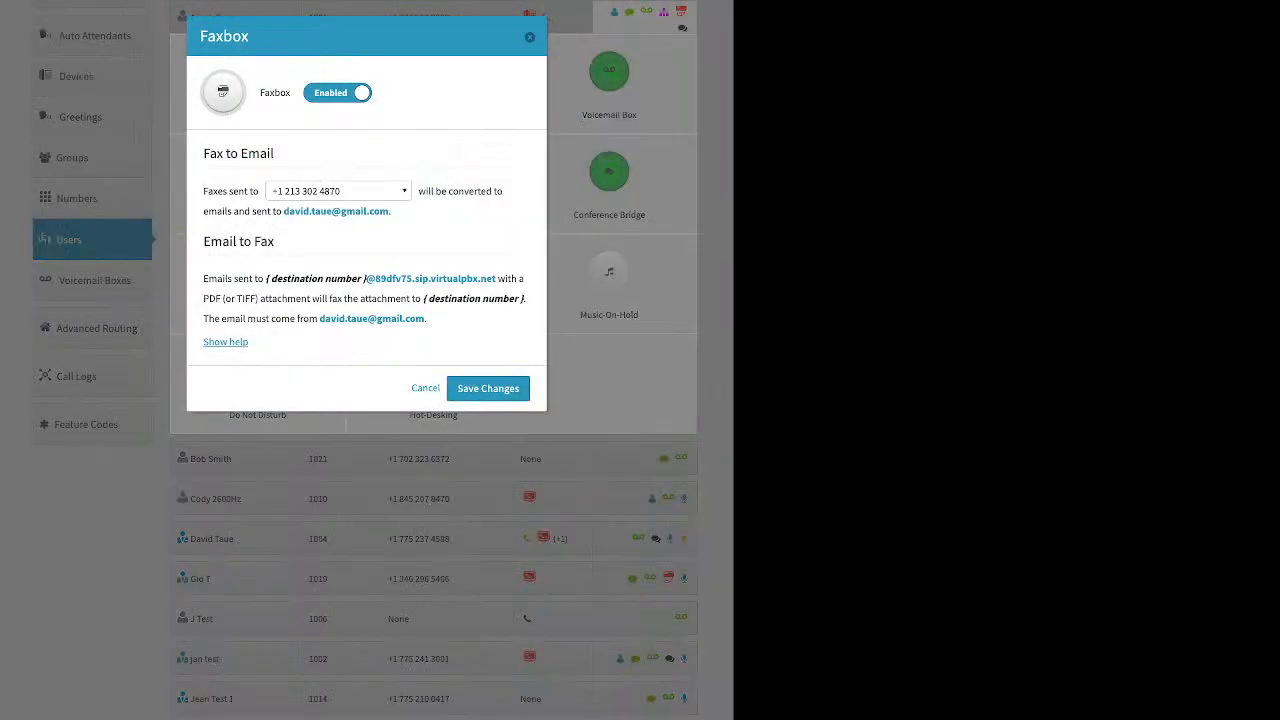
left_click(339, 191)
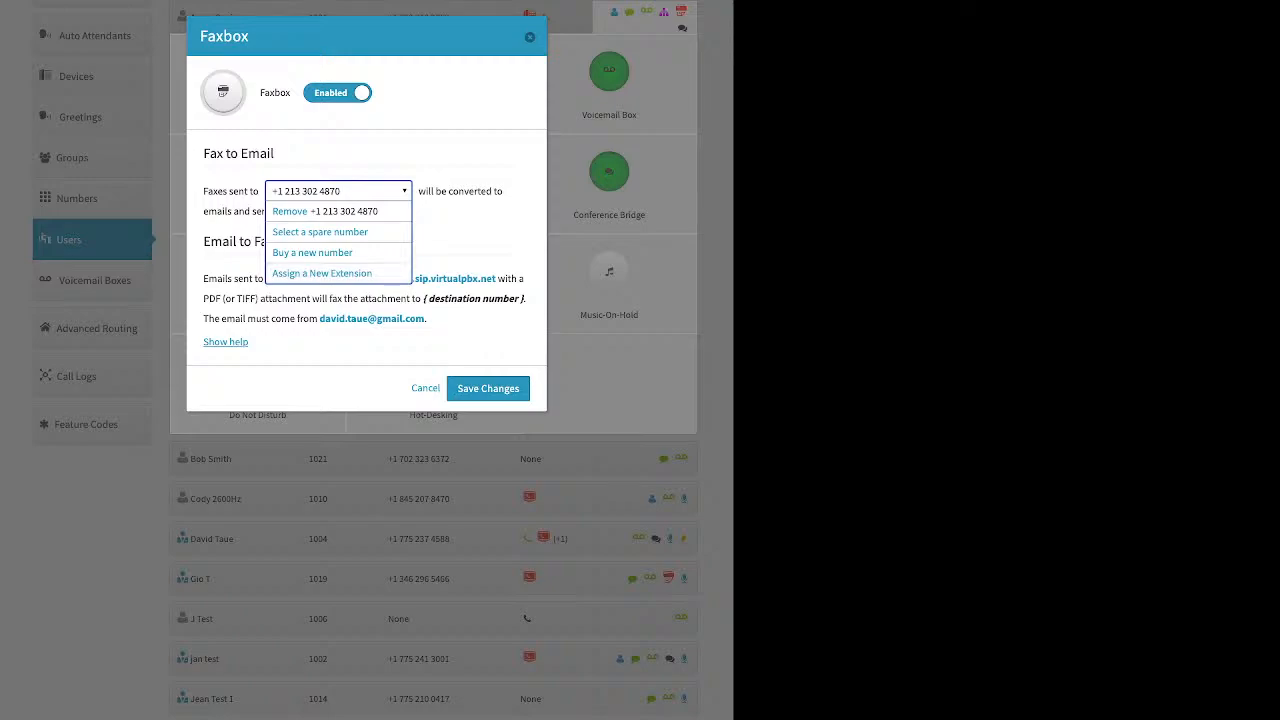
left_click(530, 37)
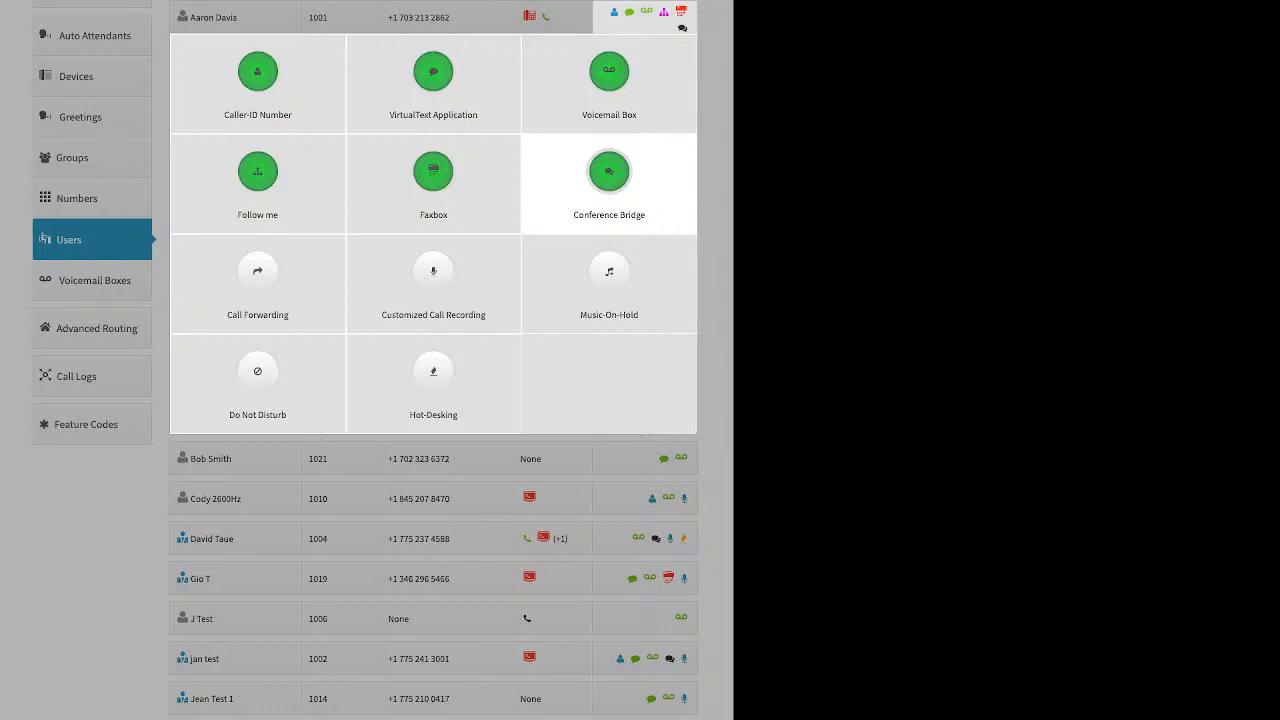
left_click(609, 172)
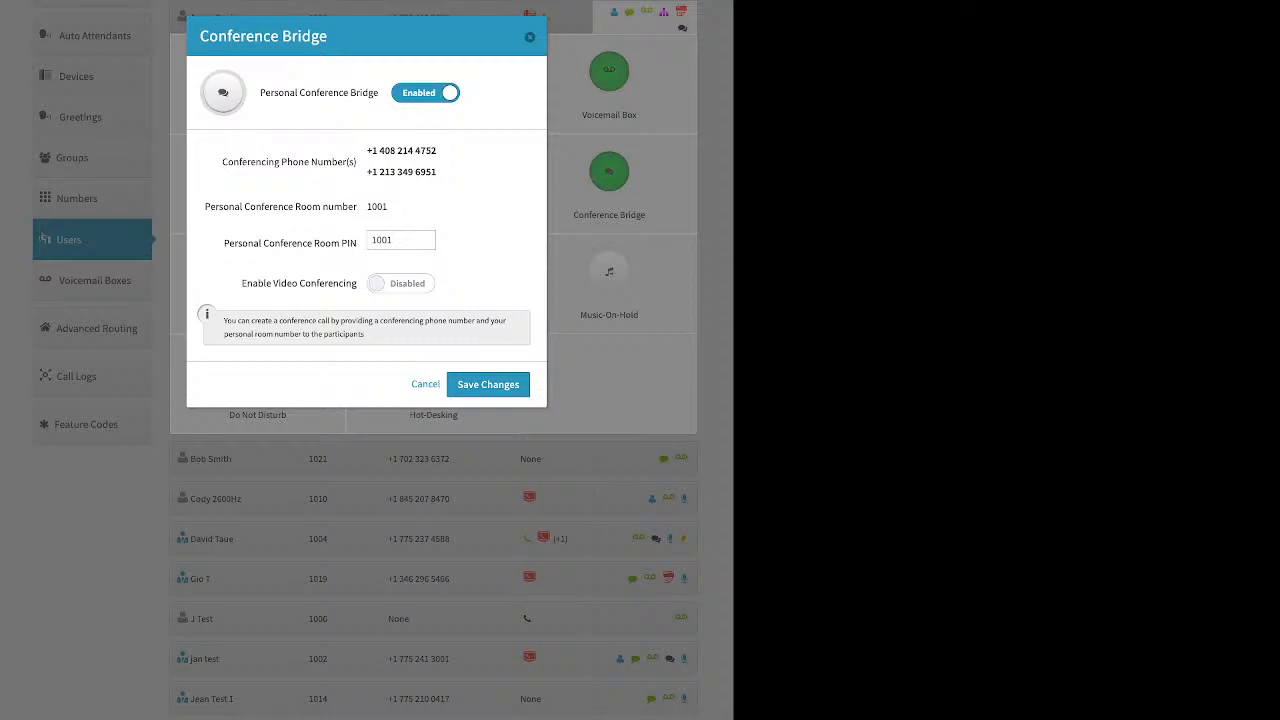
left_click_drag(394, 240, 377, 240)
left_click(530, 37)
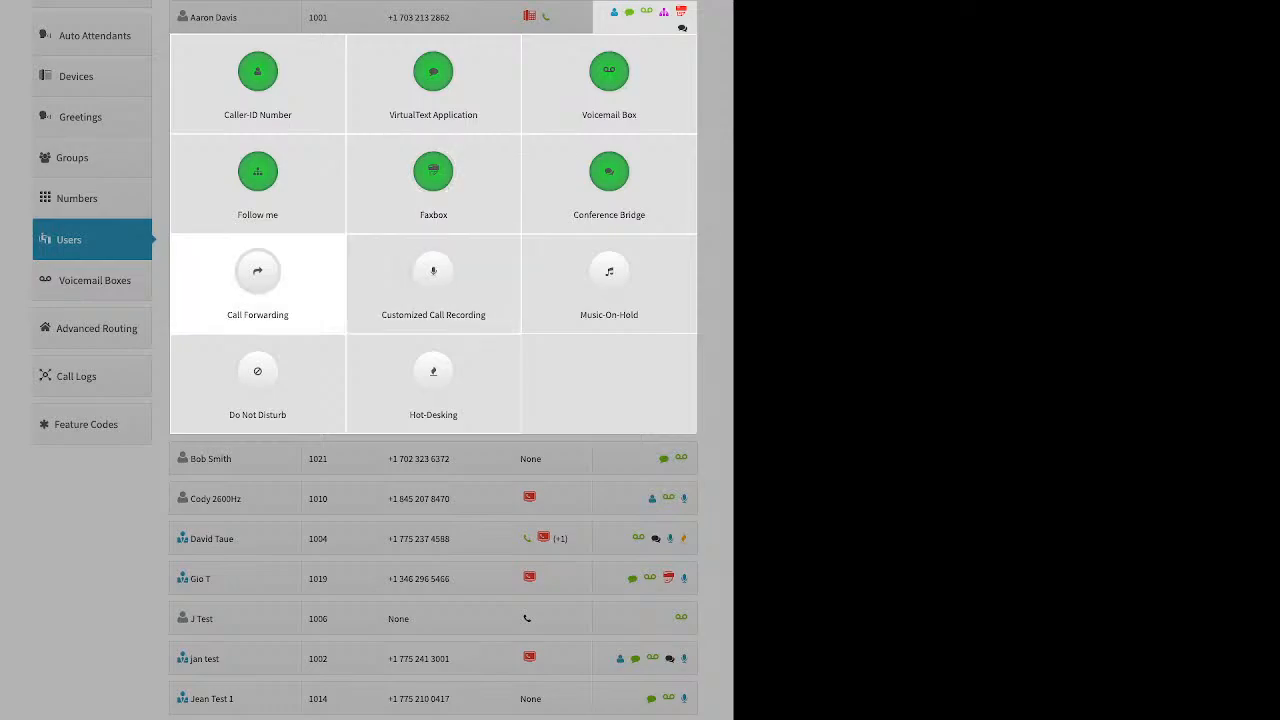
left_click(257, 280)
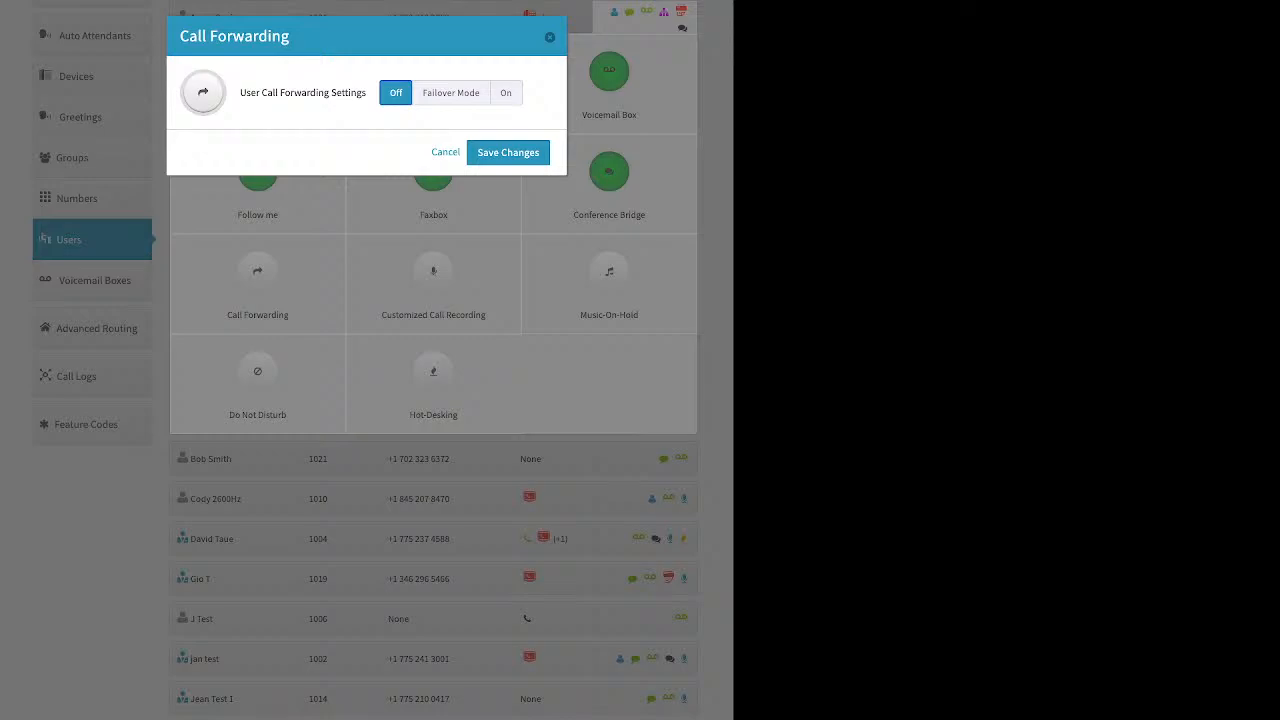
left_click(451, 93)
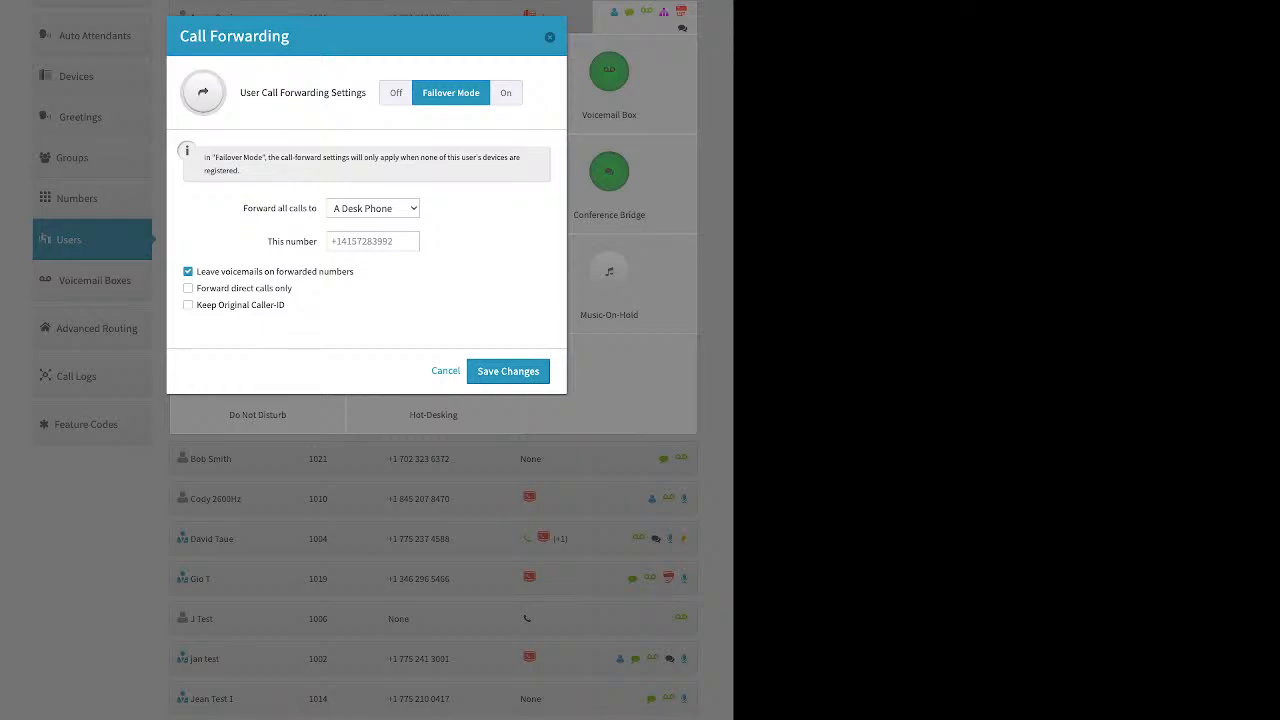
left_click(373, 241)
left_click(549, 37)
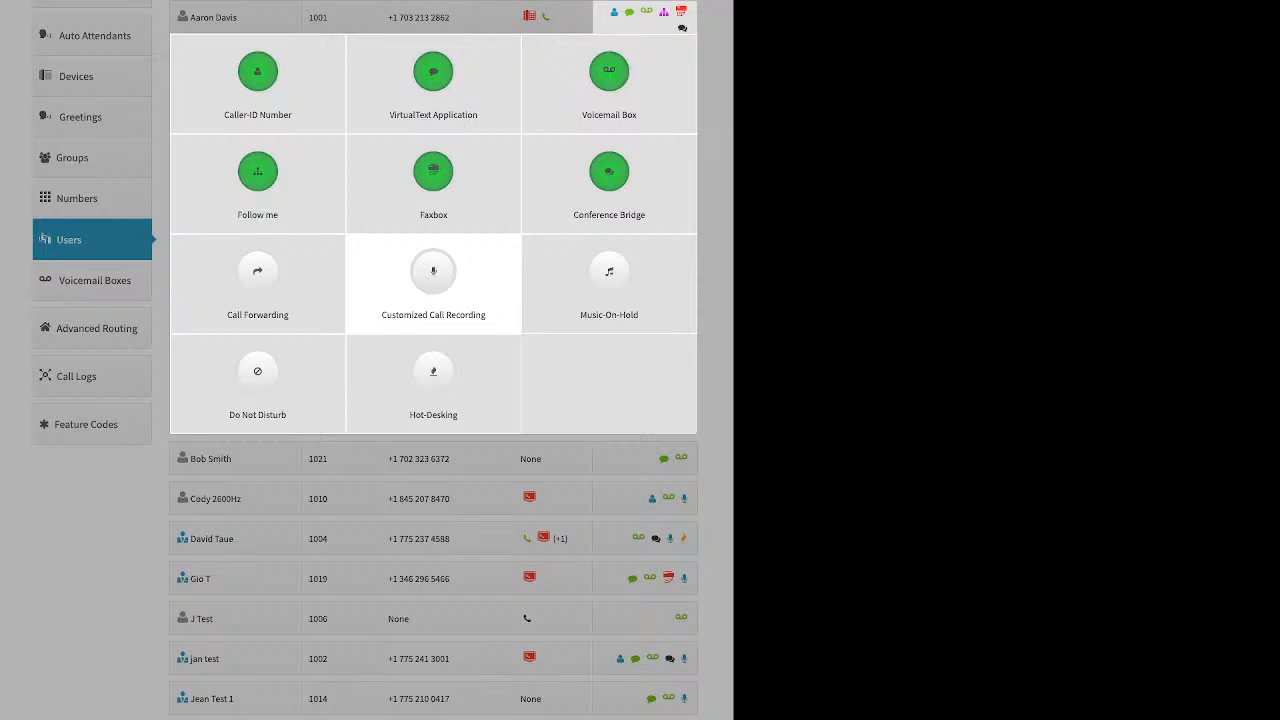
Enable Customized Call Recording with inbound/outbound internal and external recording all On, and save.
left_click(433, 285)
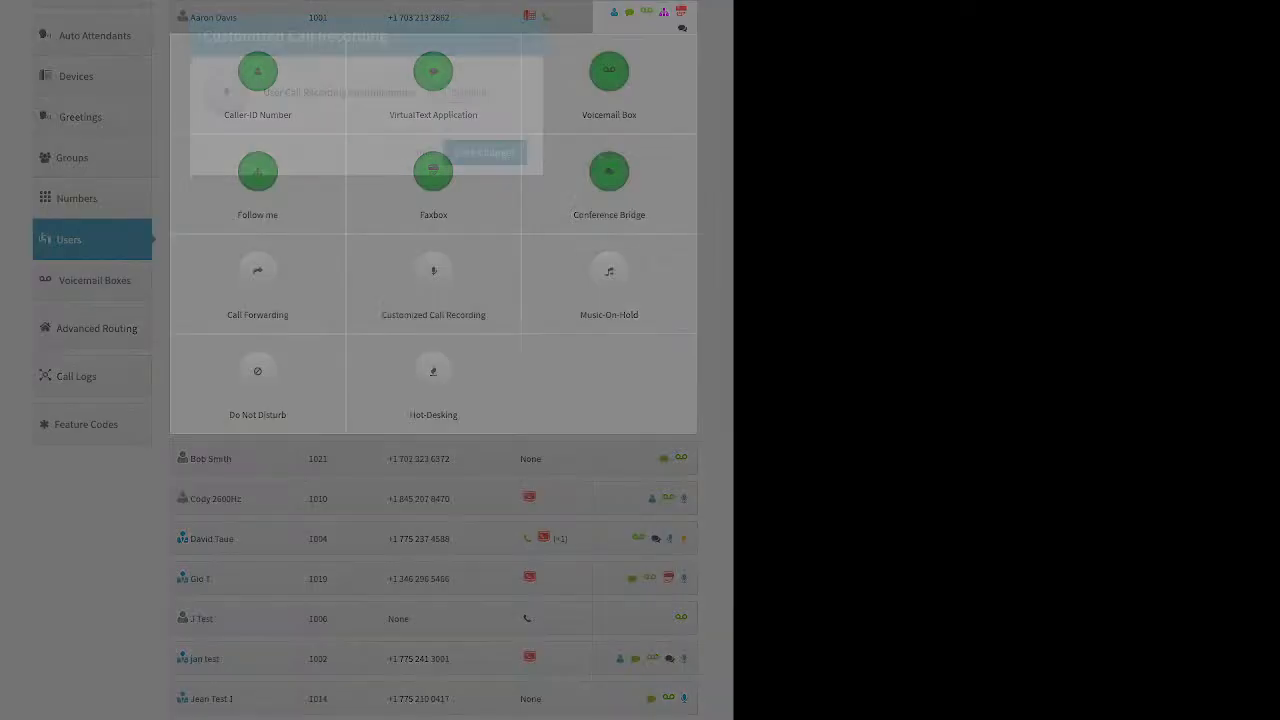
left_click(461, 93)
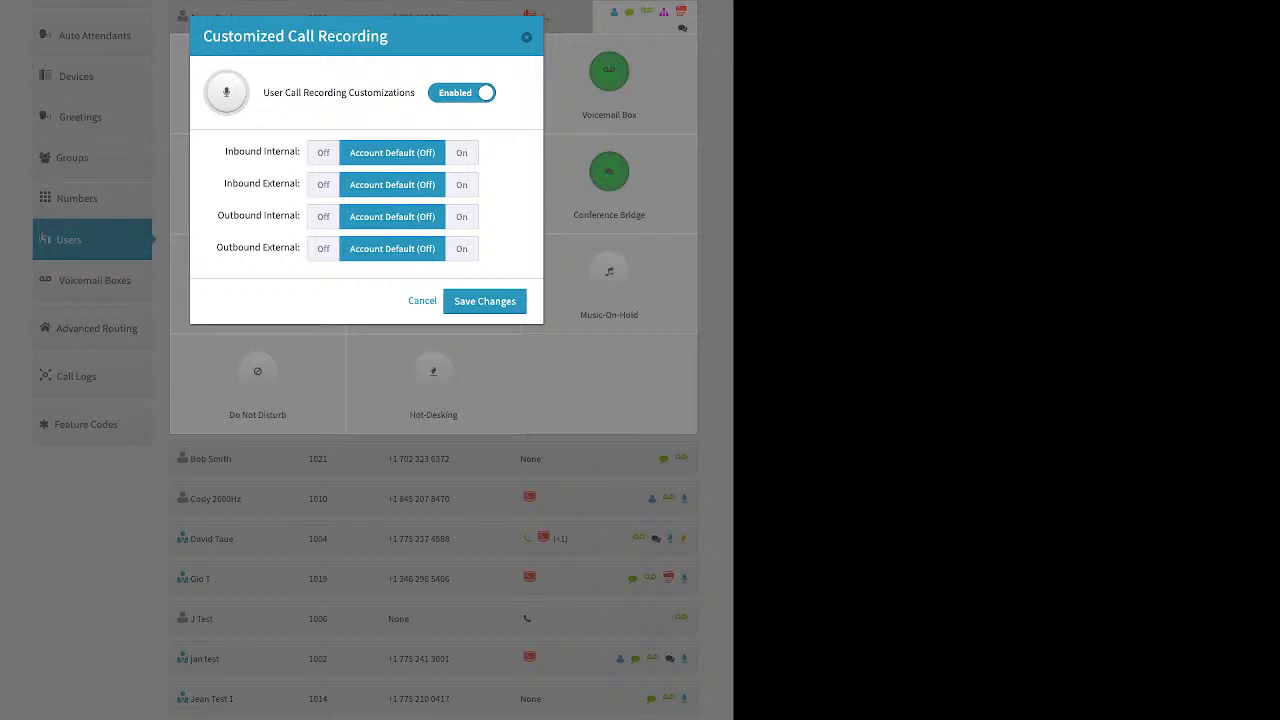
left_click(462, 153)
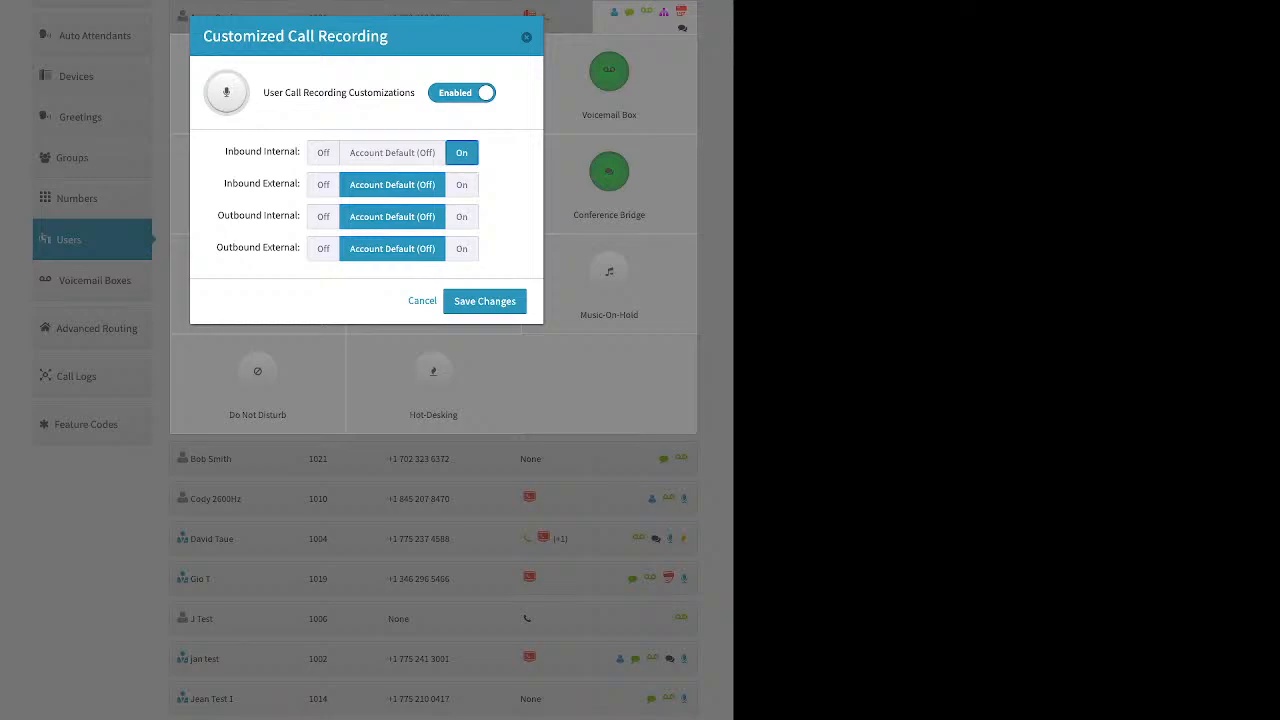
left_click(462, 185)
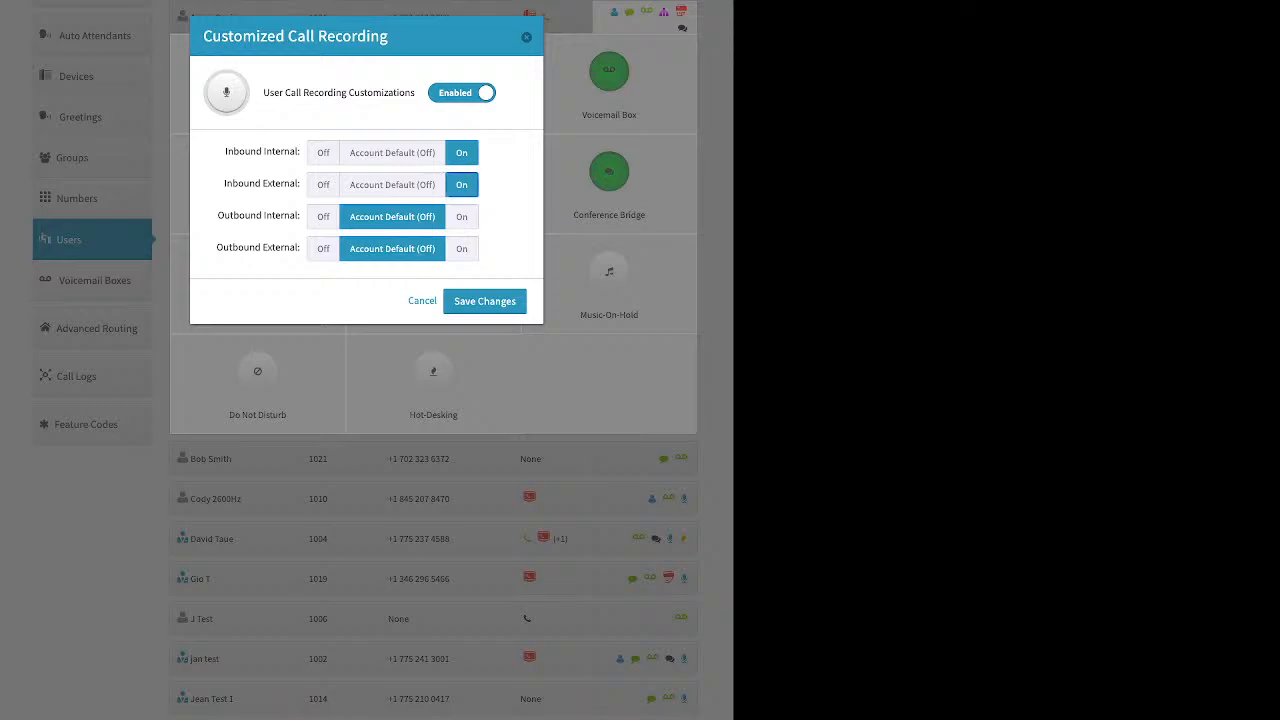
left_click(462, 217)
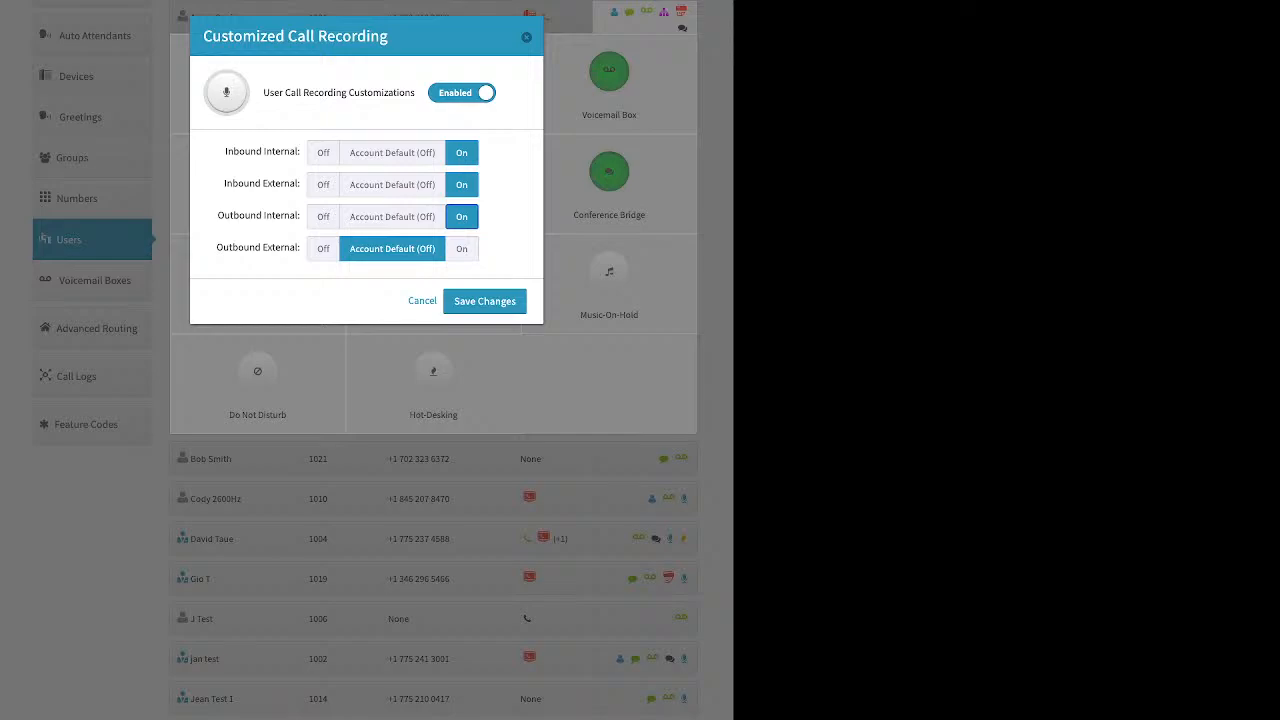
left_click(462, 249)
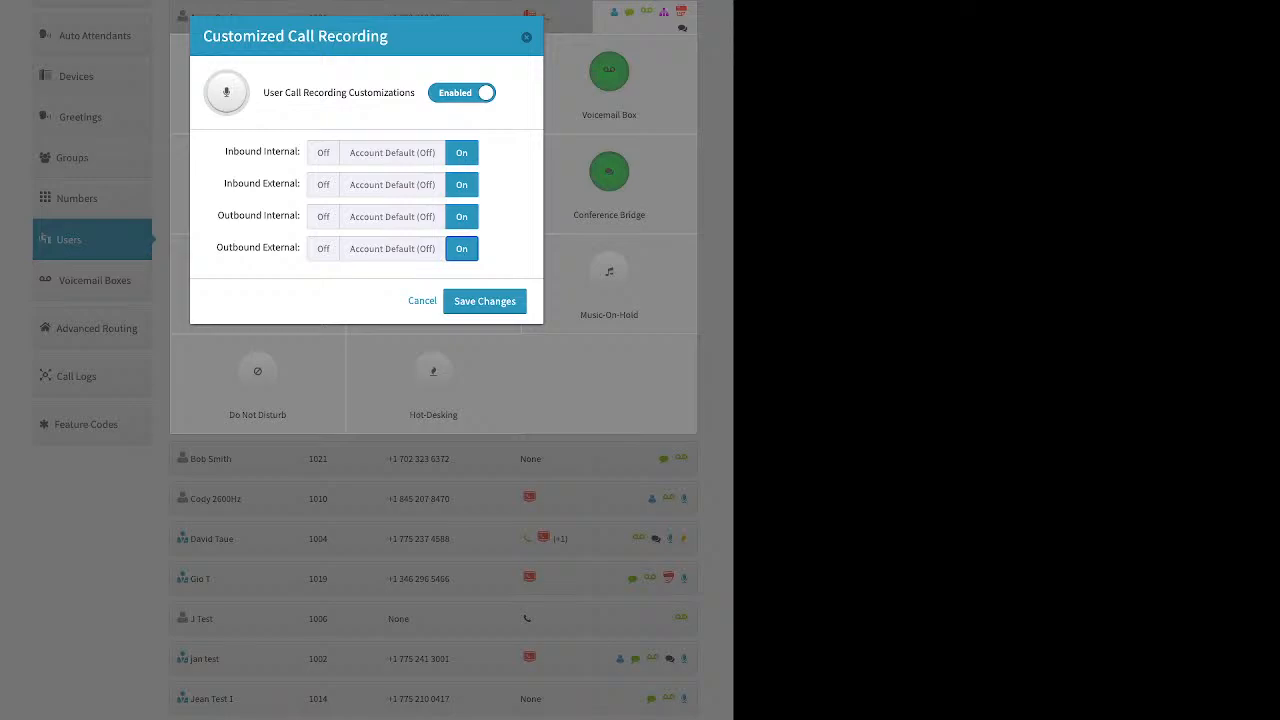
left_click(485, 301)
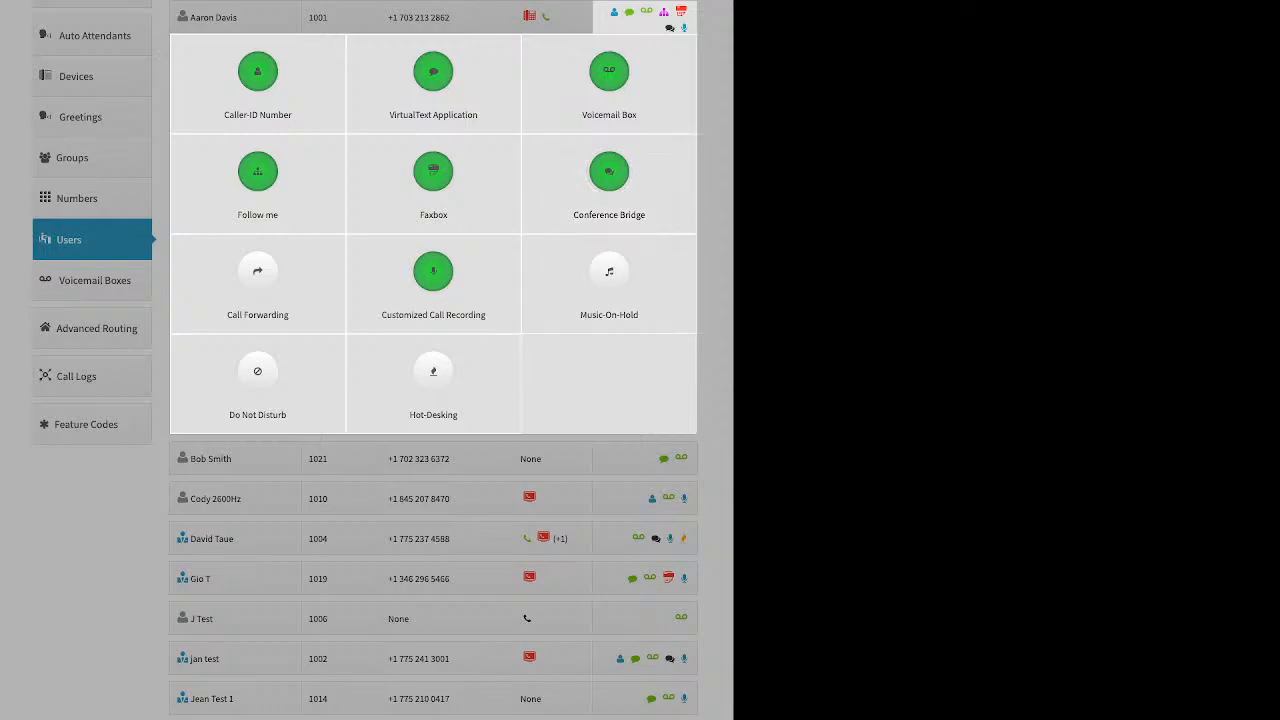
left_click(609, 280)
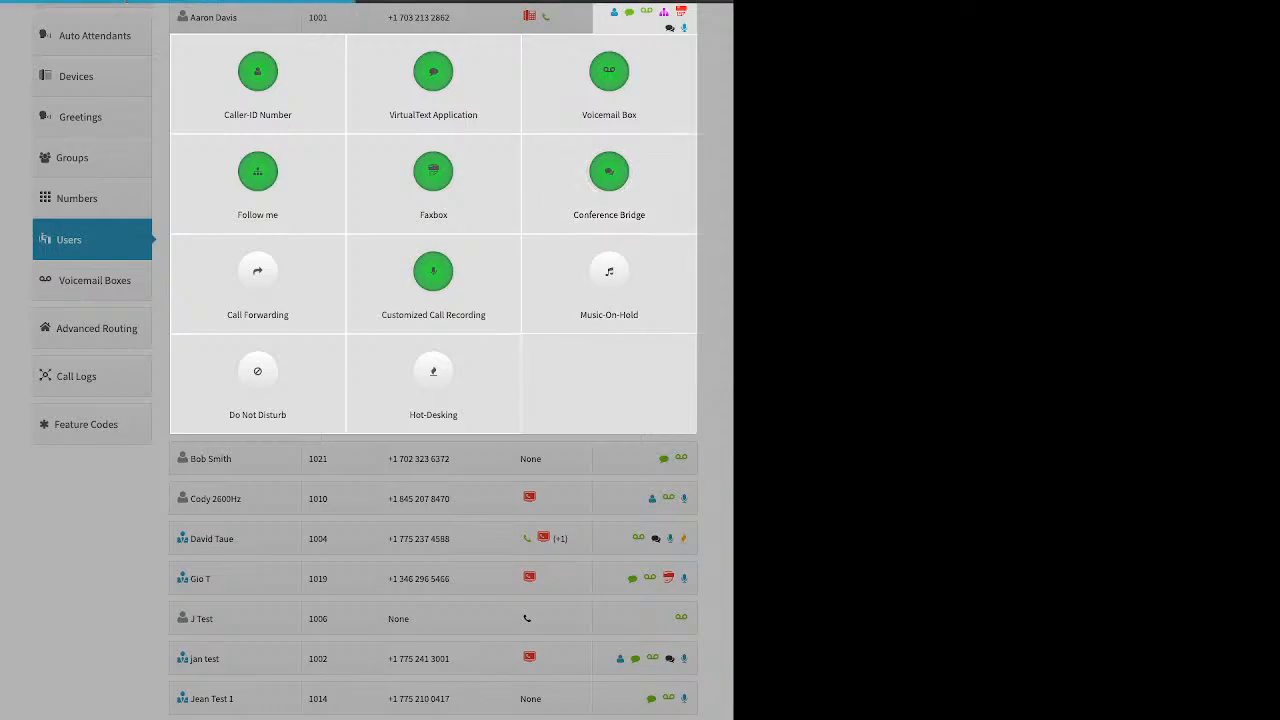
left_click(440, 92)
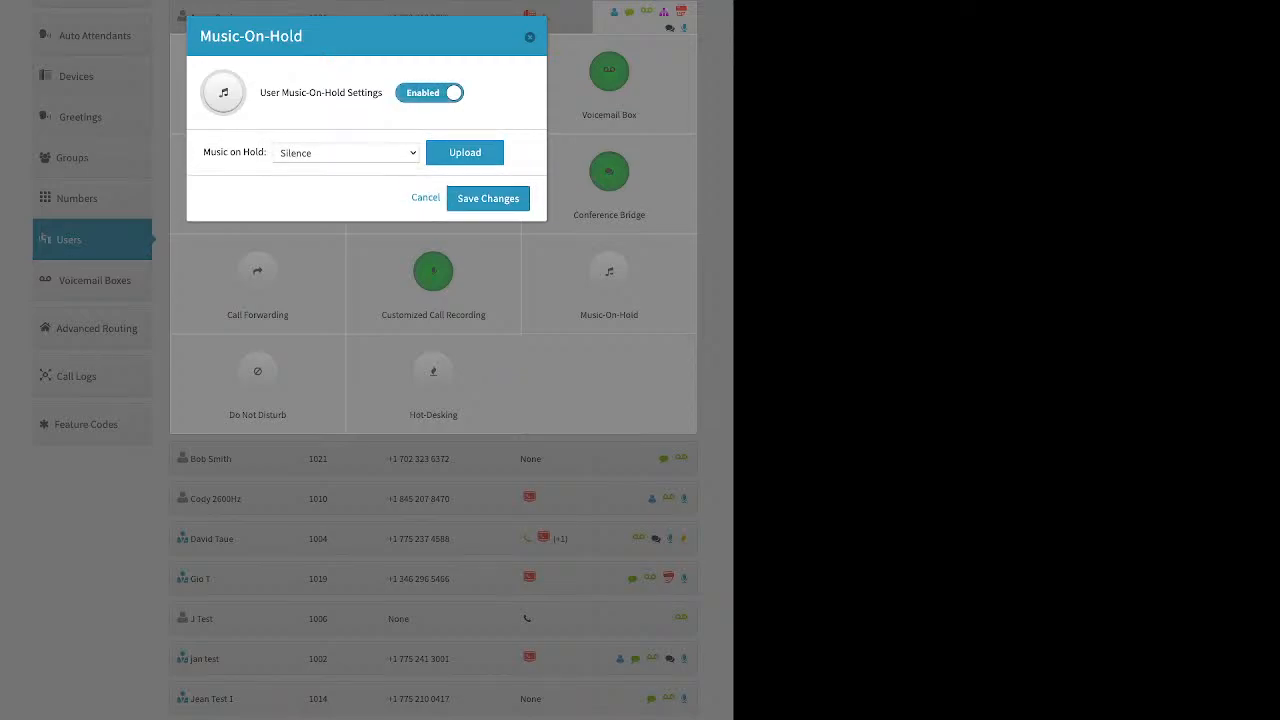
left_click(465, 152)
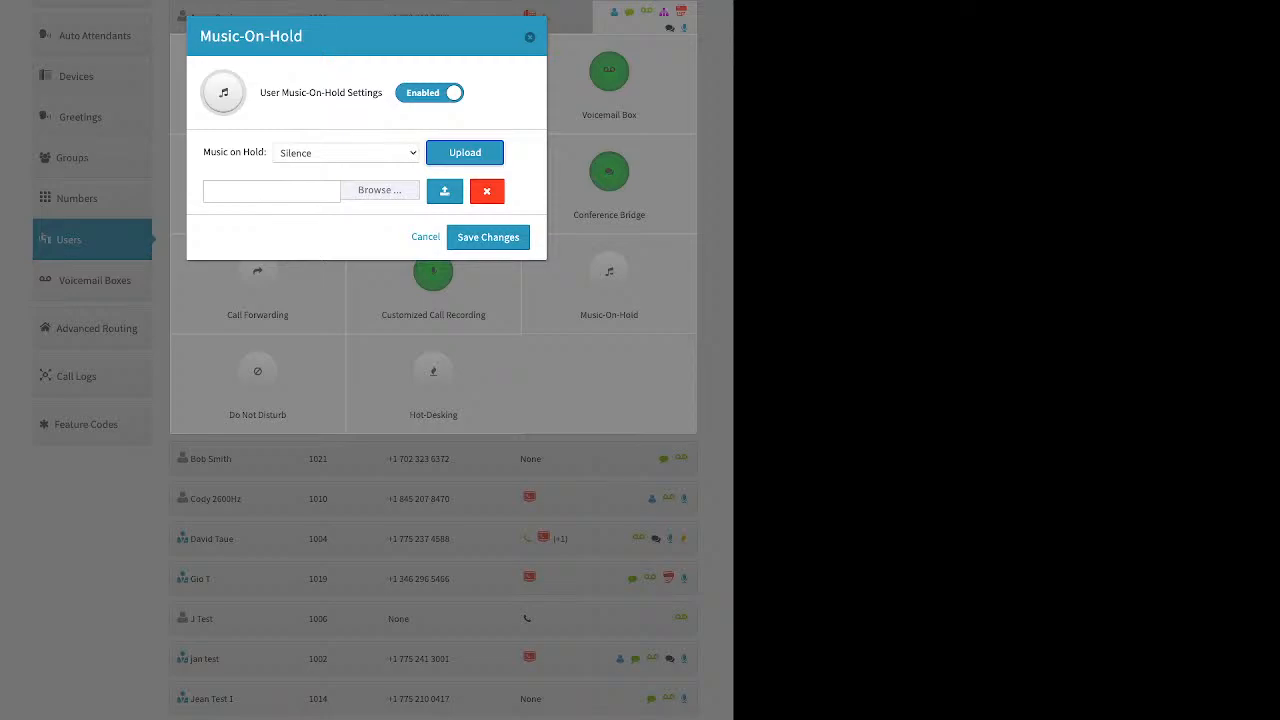
left_click(530, 37)
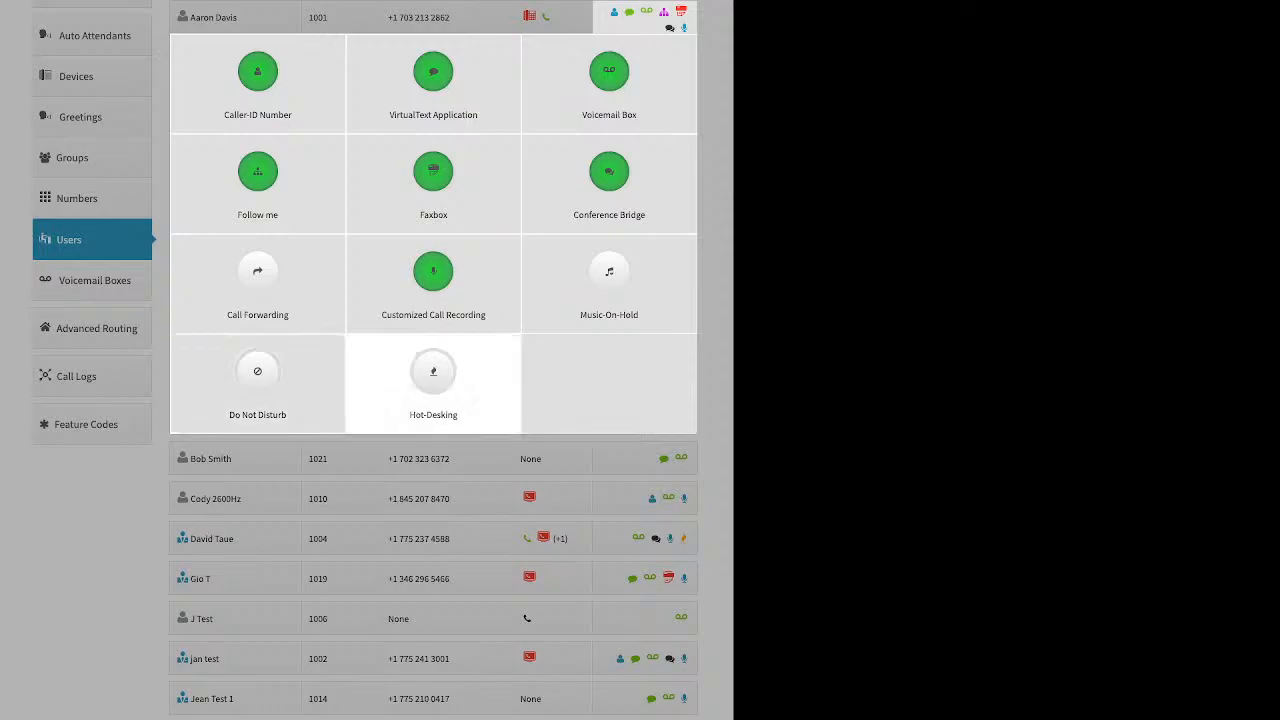
Switch User Hot-Desking Settings to Enabled for extension 1001 with Hotdesk ID 1001.
left_click(433, 375)
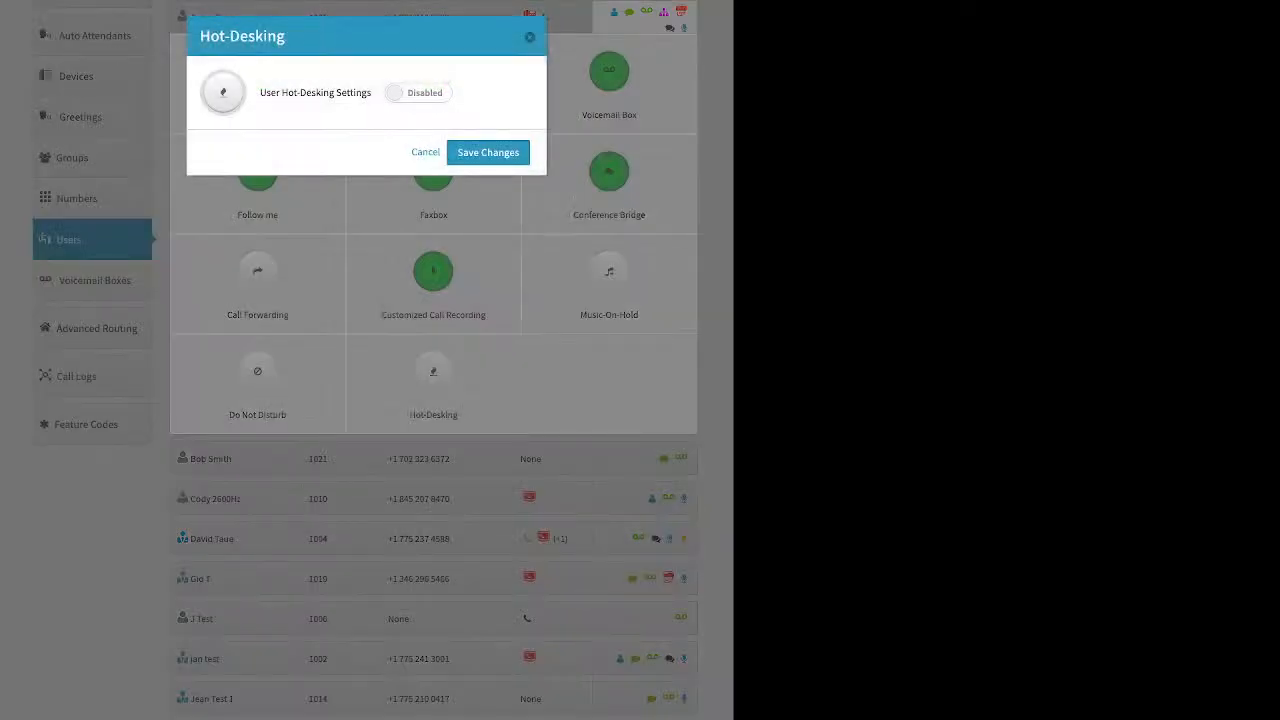
left_click(418, 93)
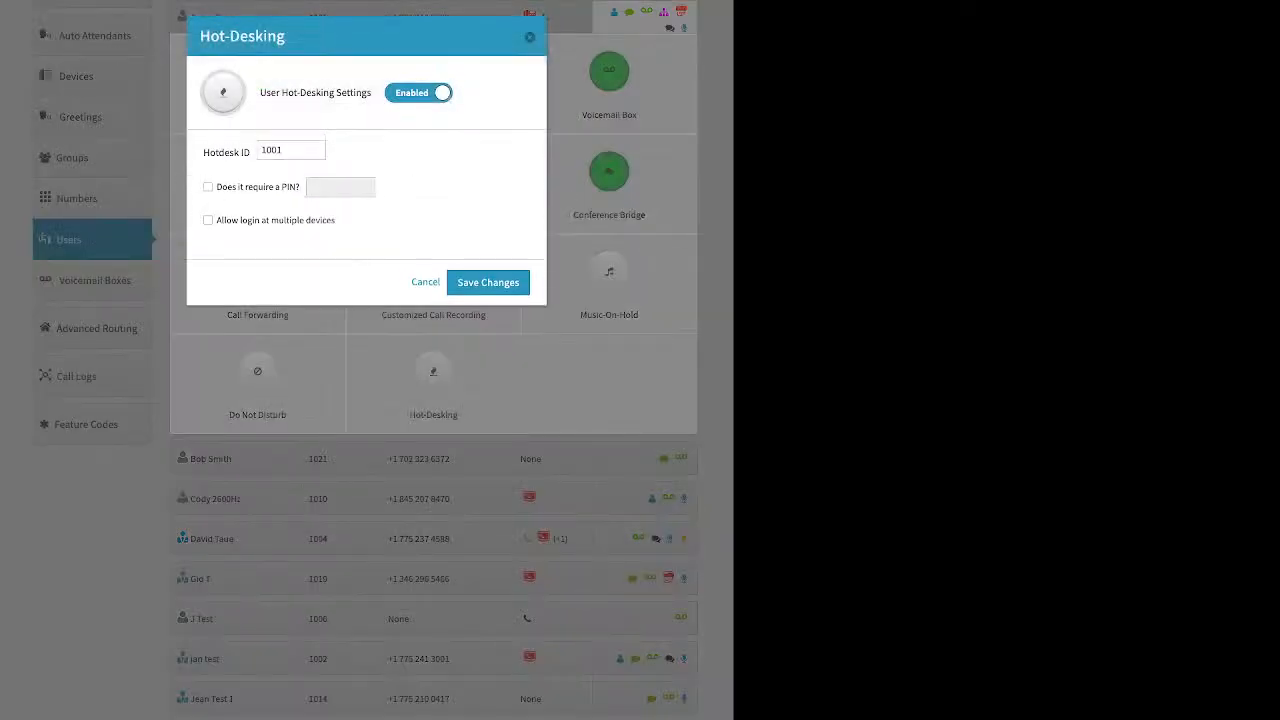
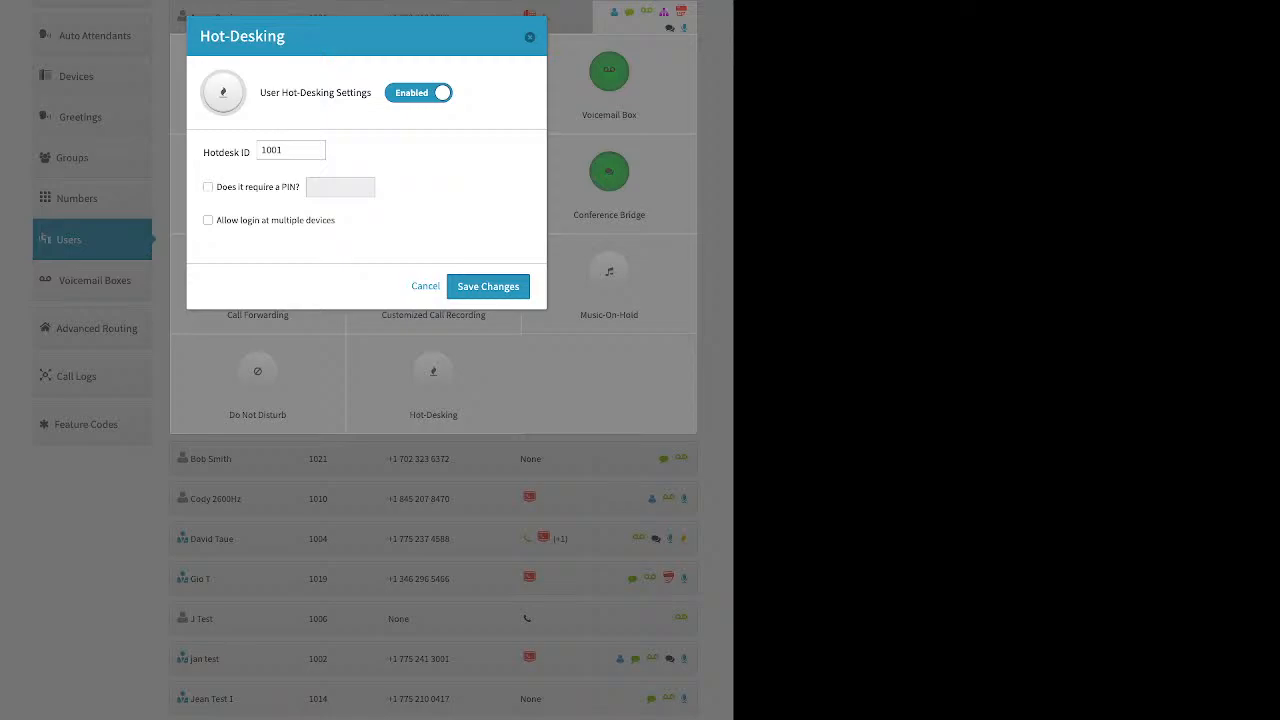
Close hot-desking, collapse the feature grid, and open the Voicemail Boxes list of 23 boxes.
left_click(530, 37)
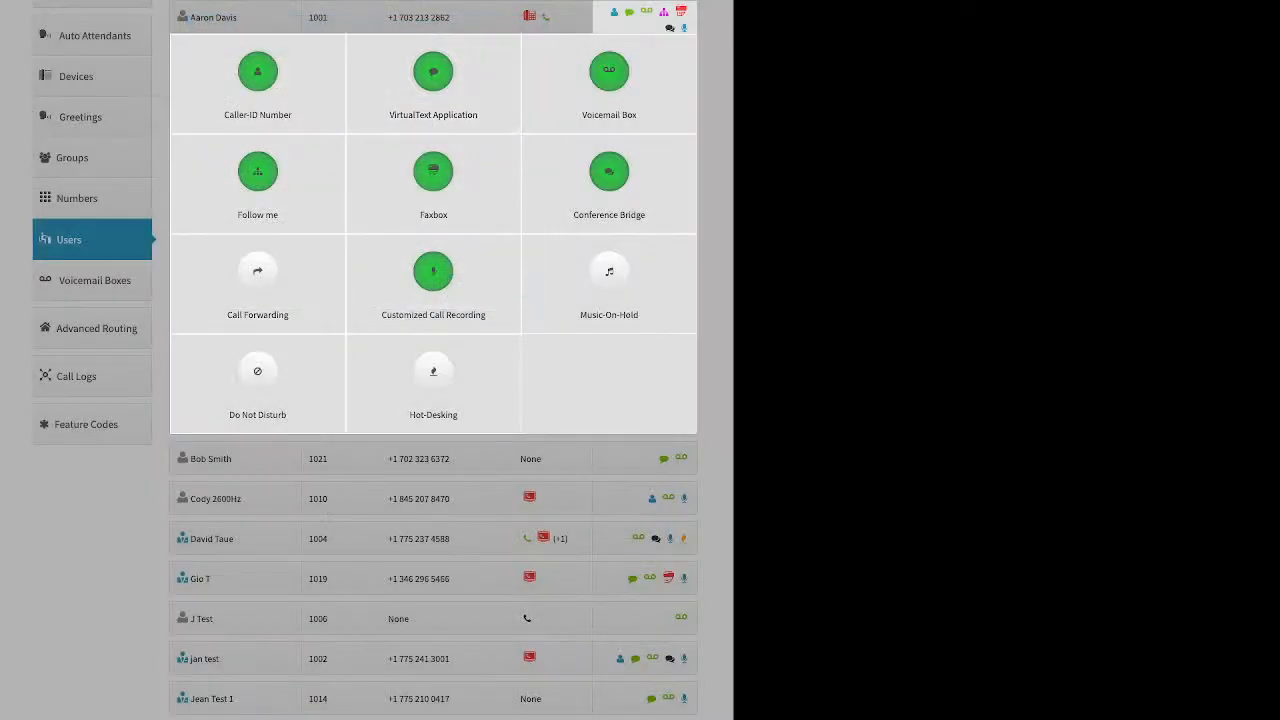
left_click(100, 560)
left_click(94, 280)
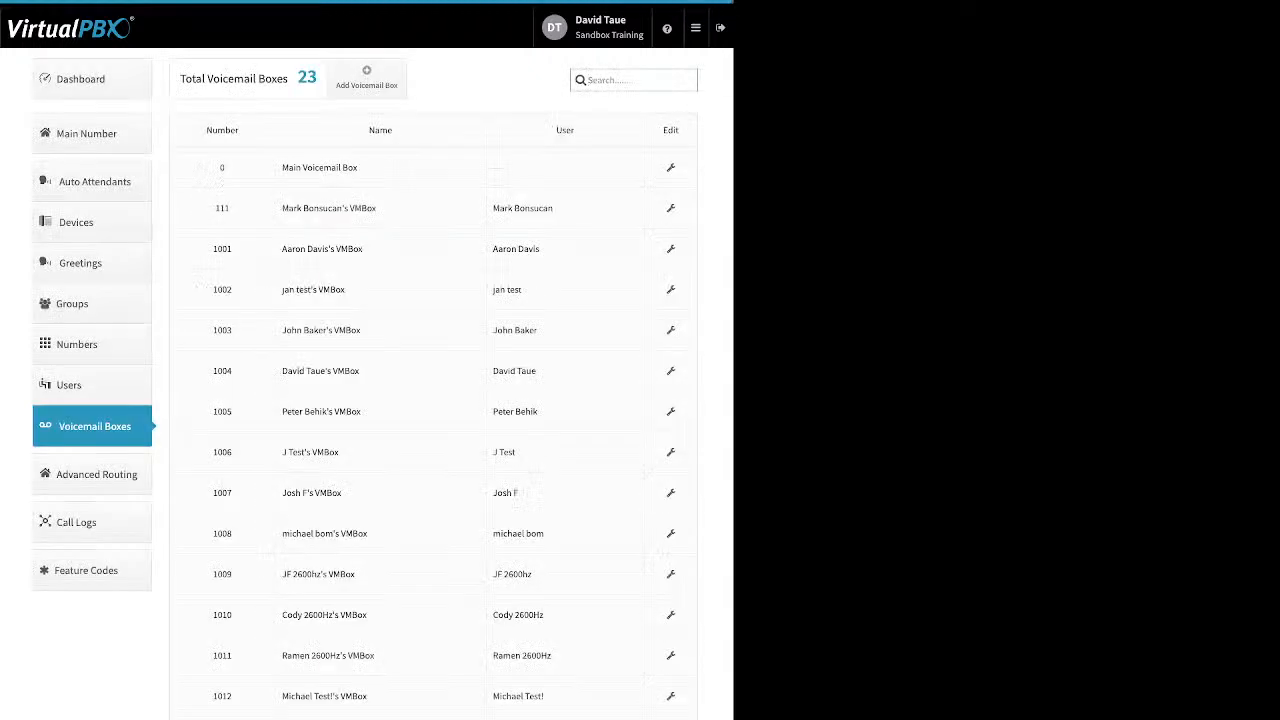
Preview the Add Voicemail Box form, cancel it unsaved, and open Main Voicemail Box for editing.
left_click_drag(493, 249, 540, 249)
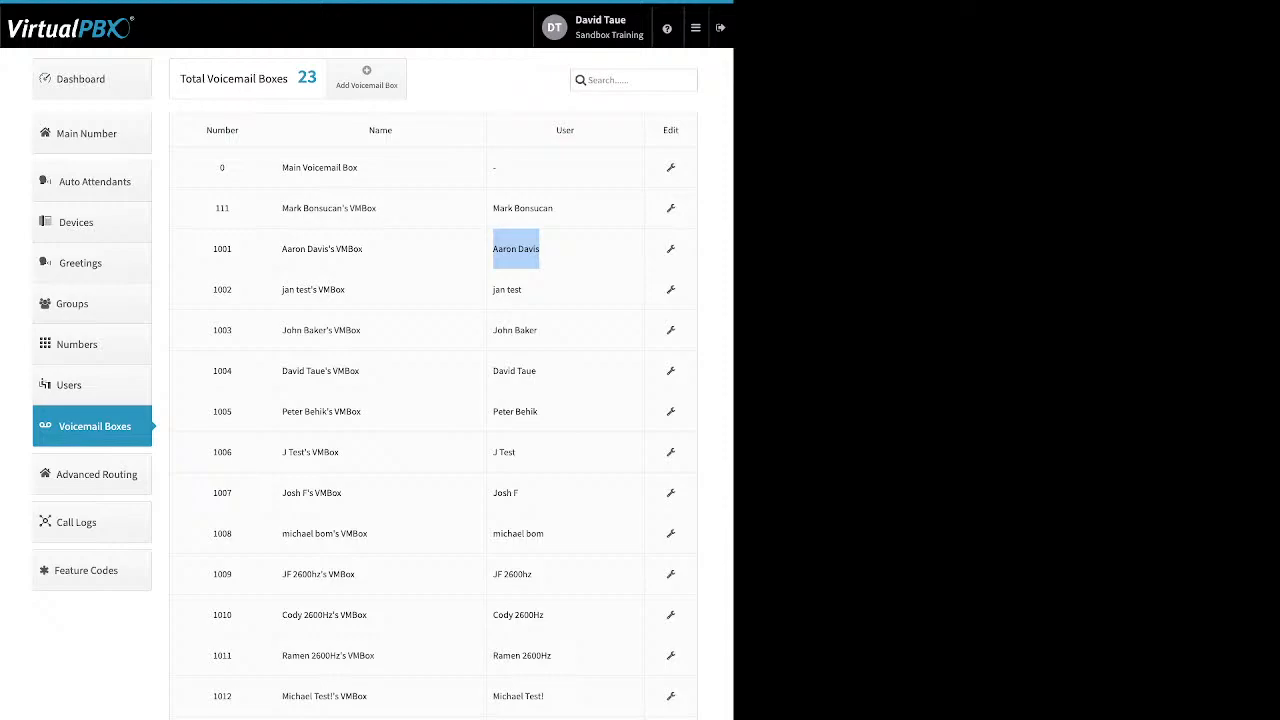
left_click(516, 249)
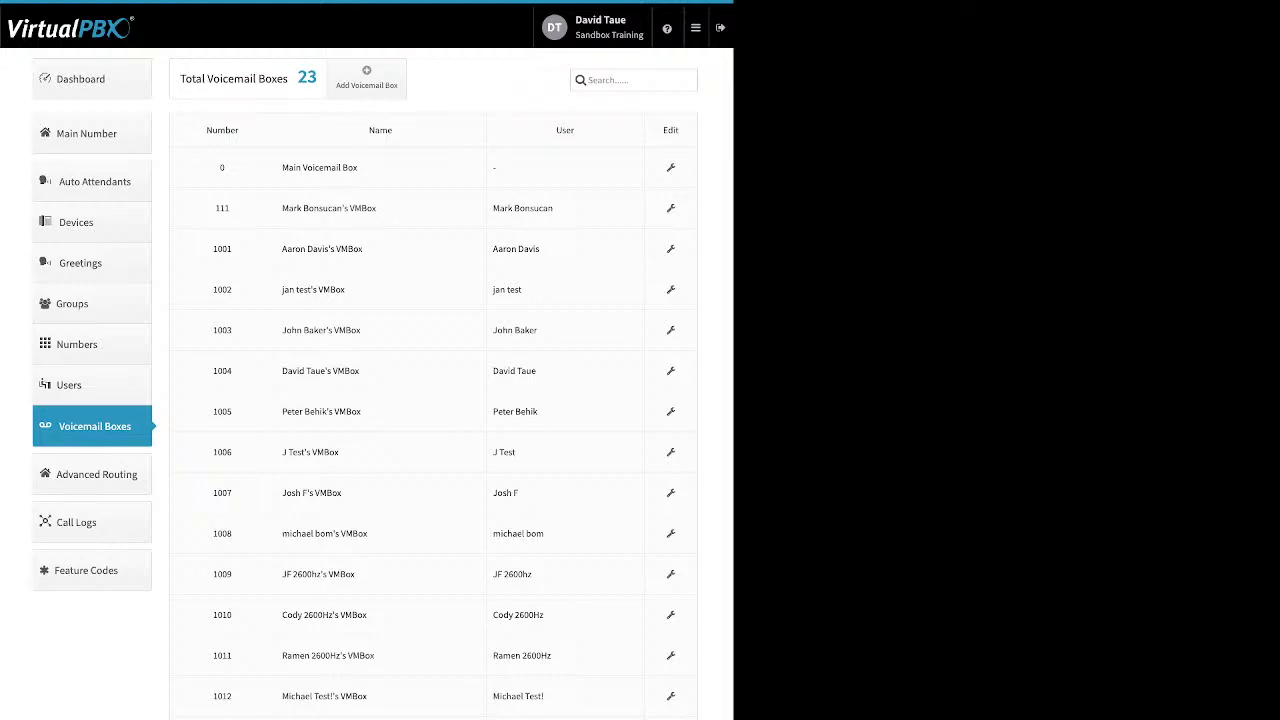
left_click(367, 77)
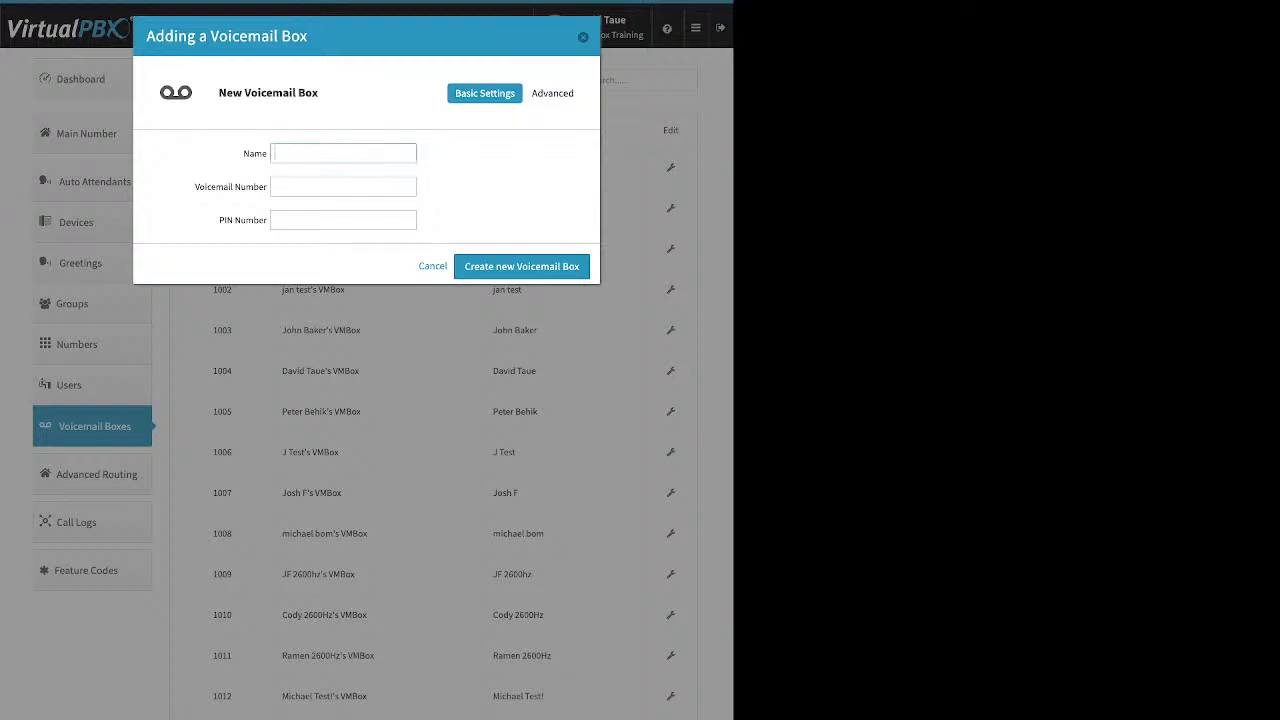
left_click(343, 187)
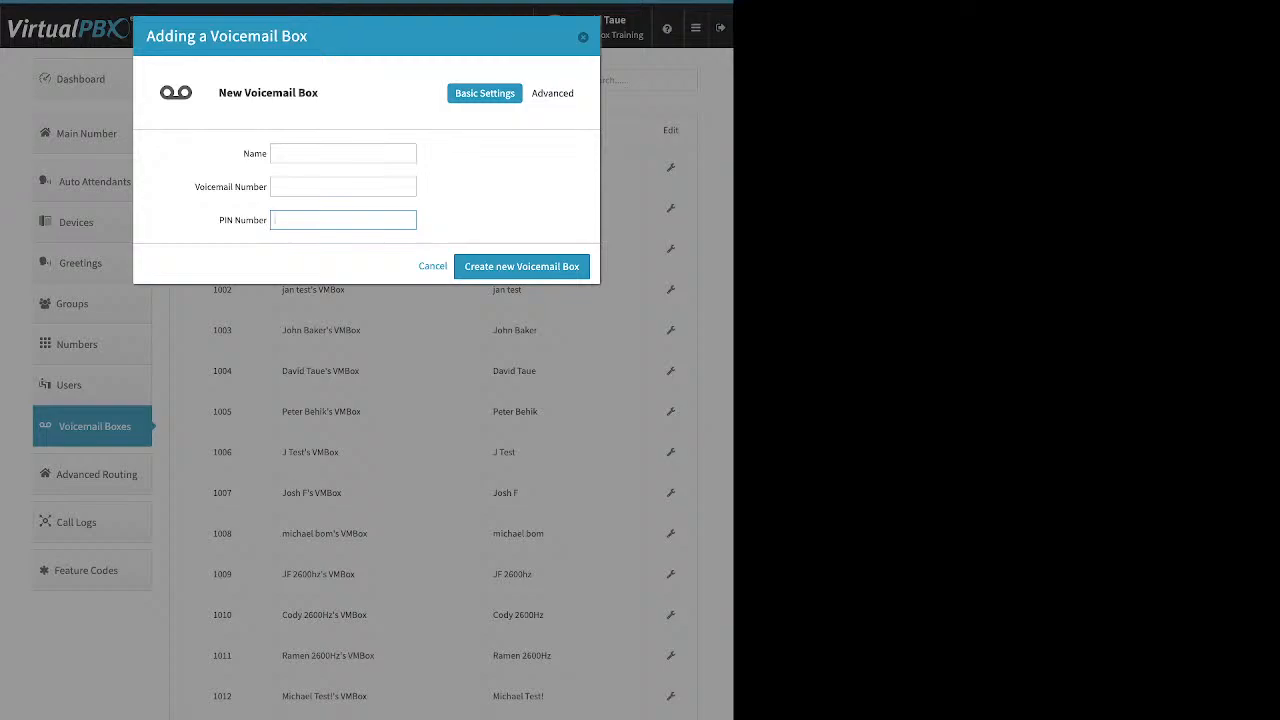
key("Escape")
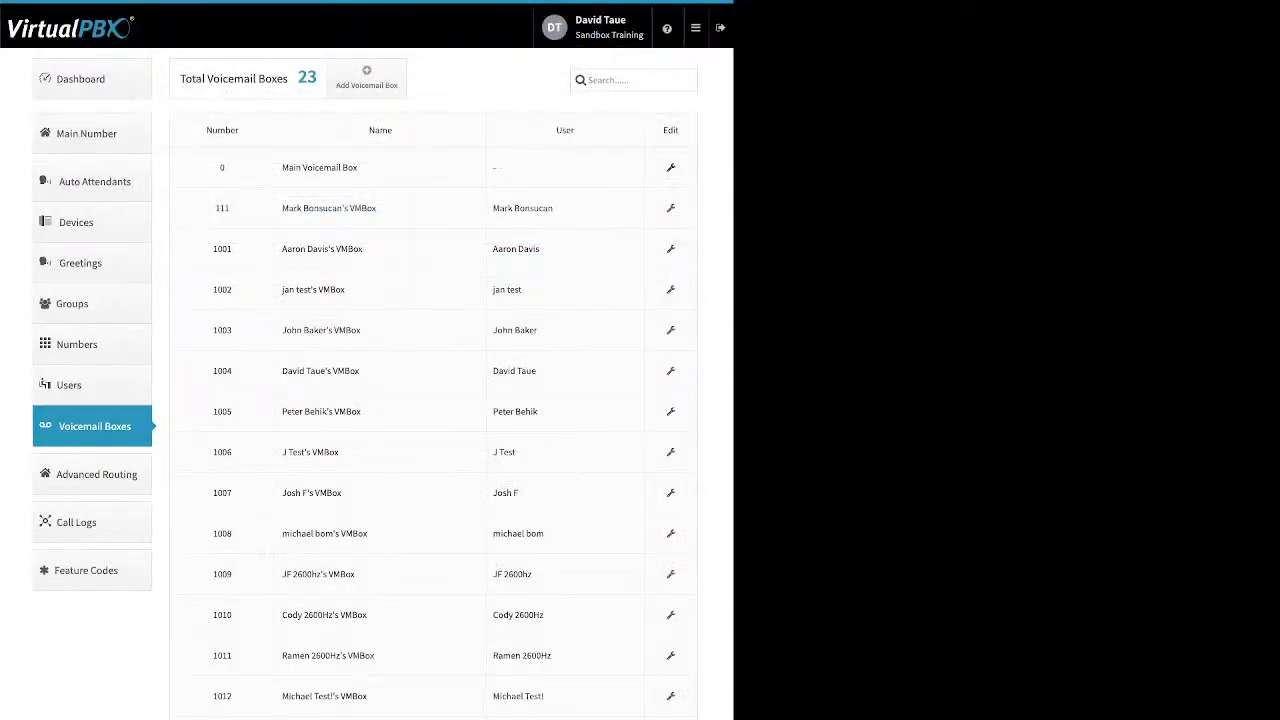
left_click(671, 168)
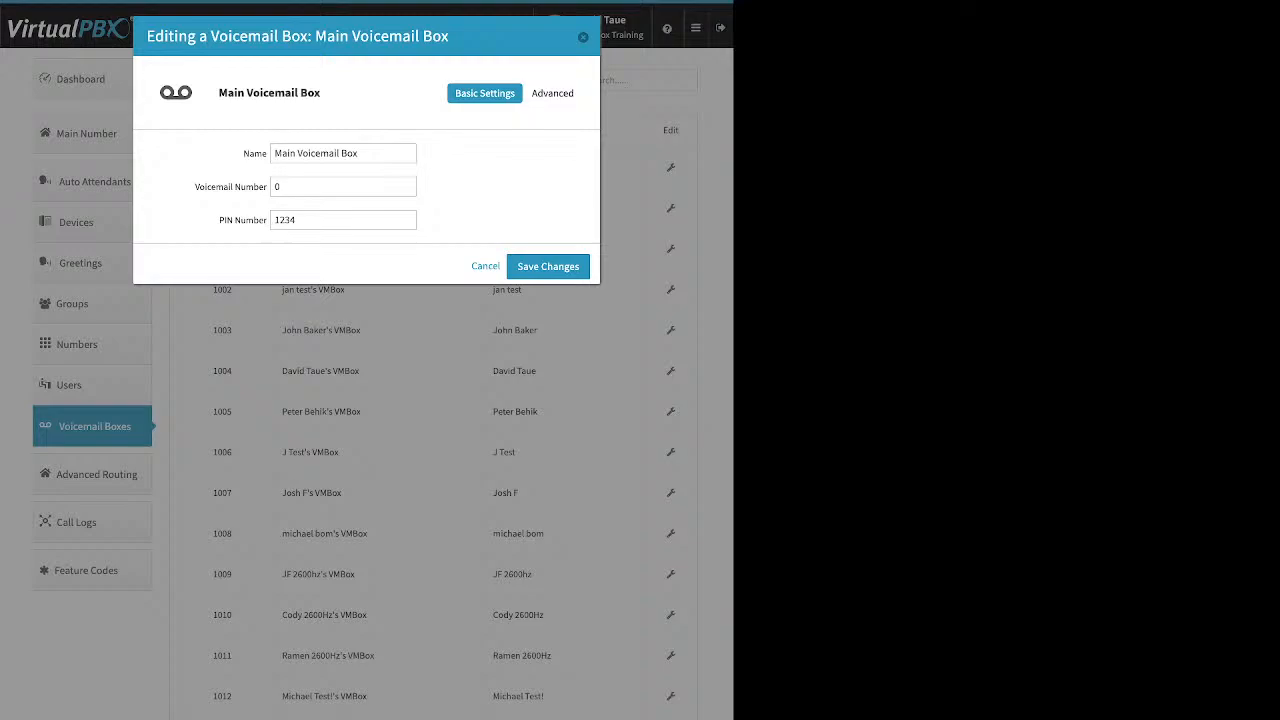
Show the Main Voicemail Box's Greeting Media section, leaving Media and Temporary greetings as none.
left_click(556, 93)
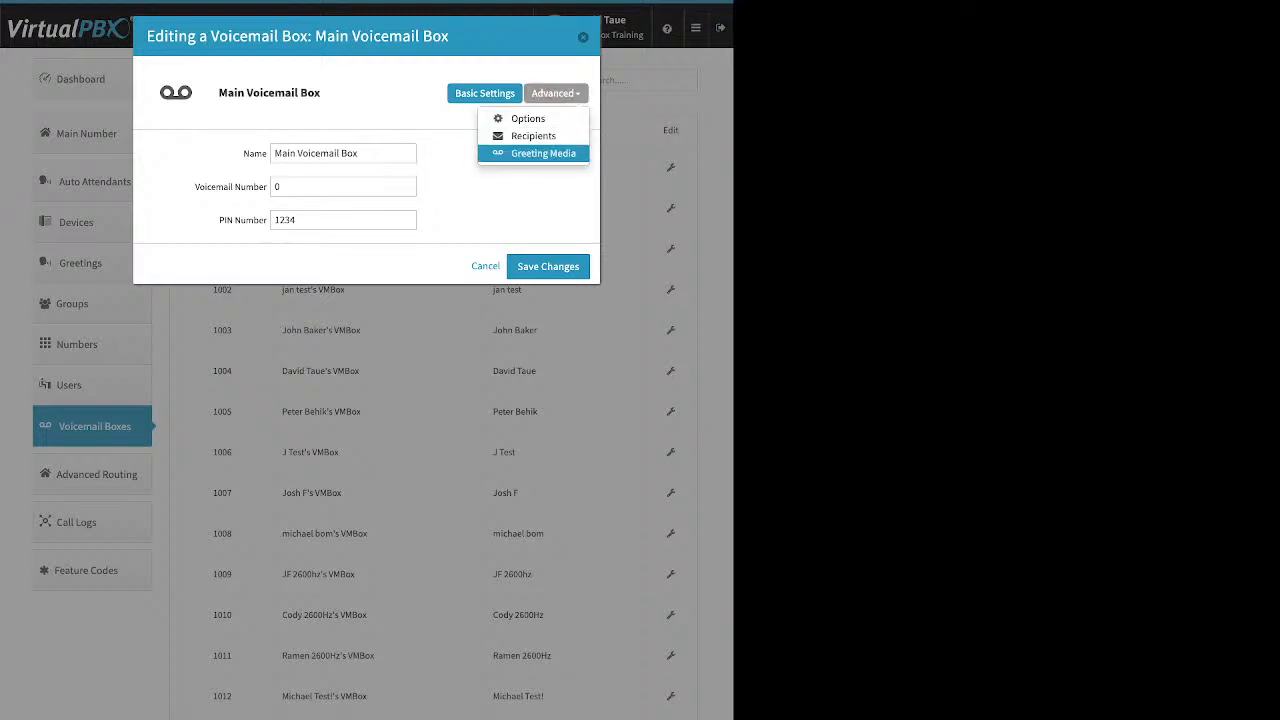
left_click(543, 153)
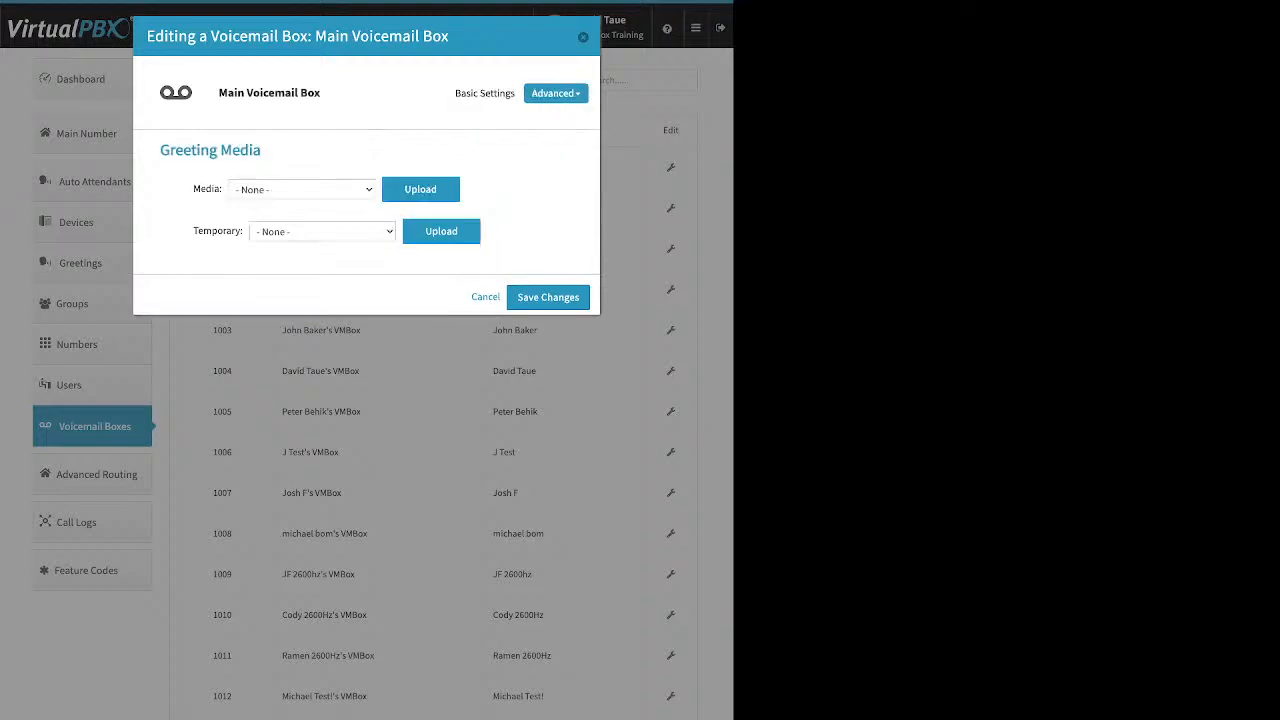
left_click(420, 189)
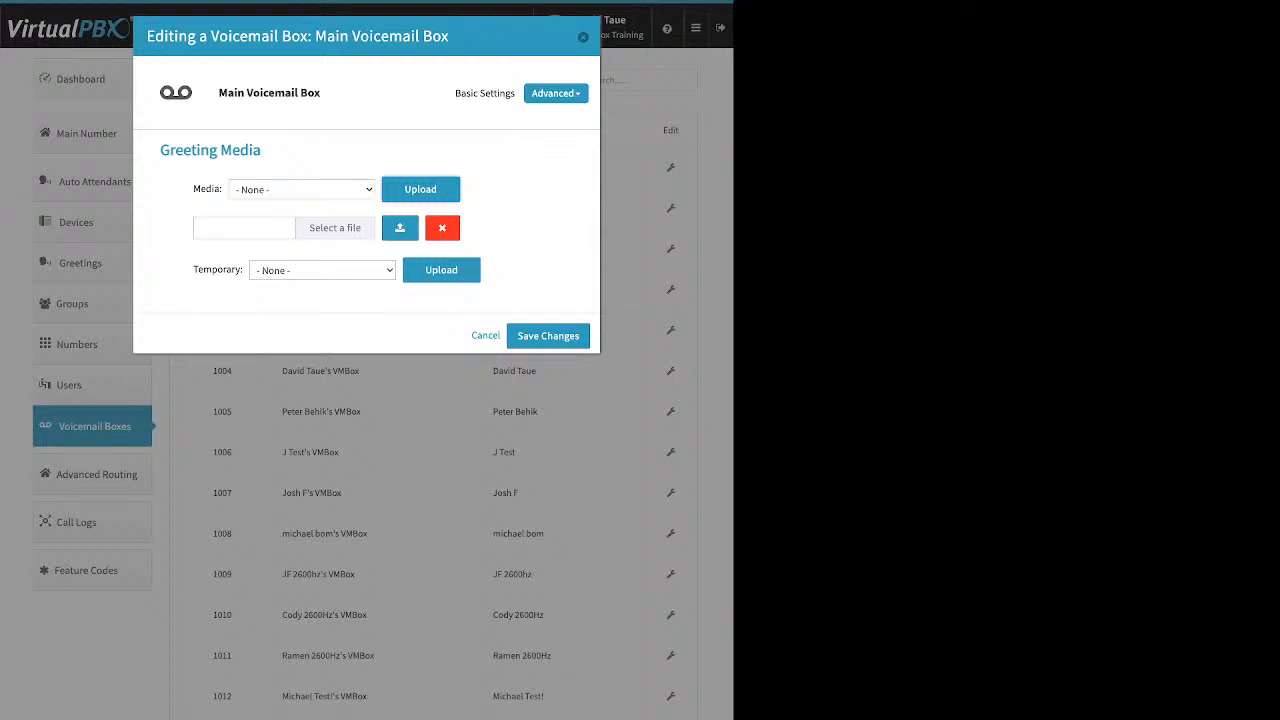
left_click_drag(193, 189, 219, 189)
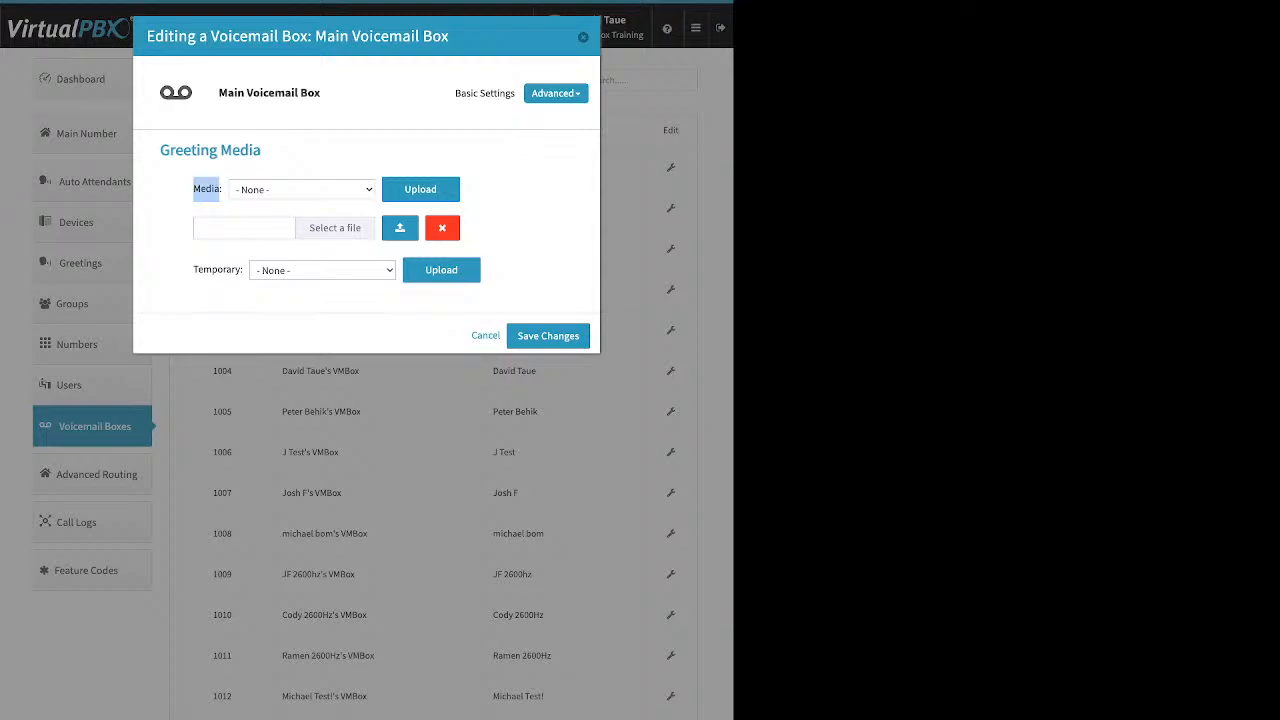
left_click(214, 190)
left_click(442, 228)
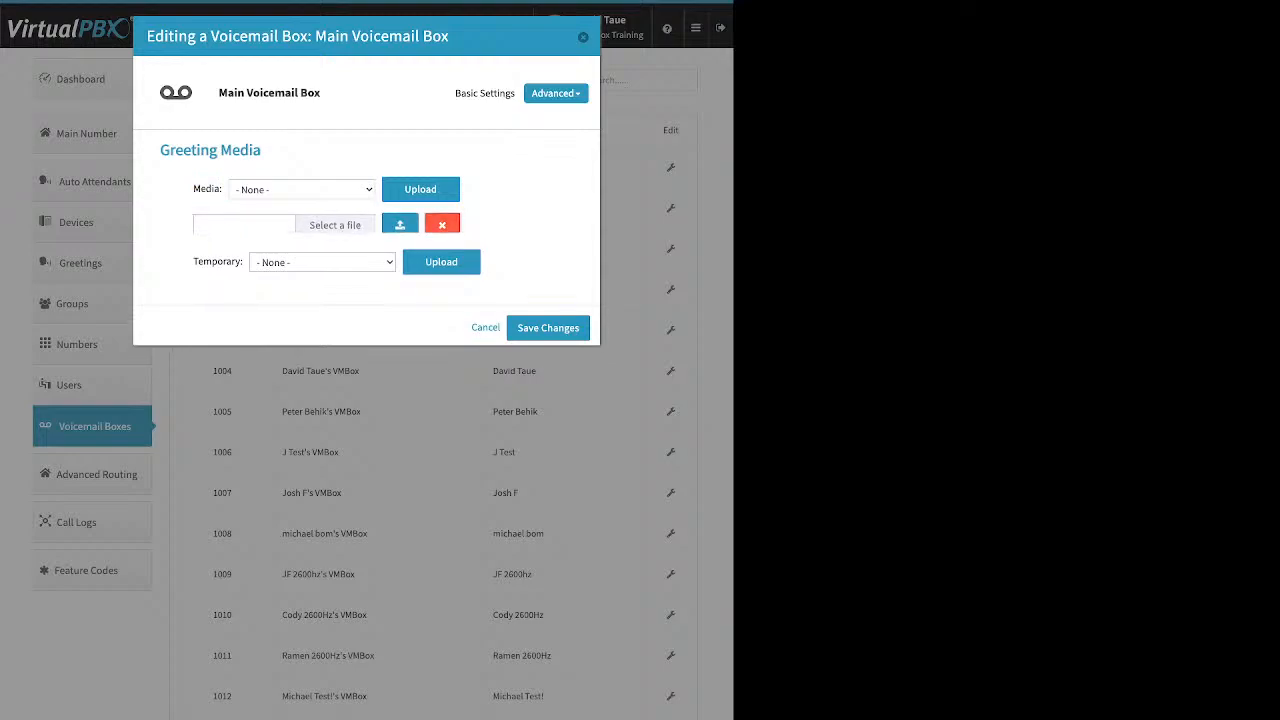
left_click_drag(194, 231, 243, 231)
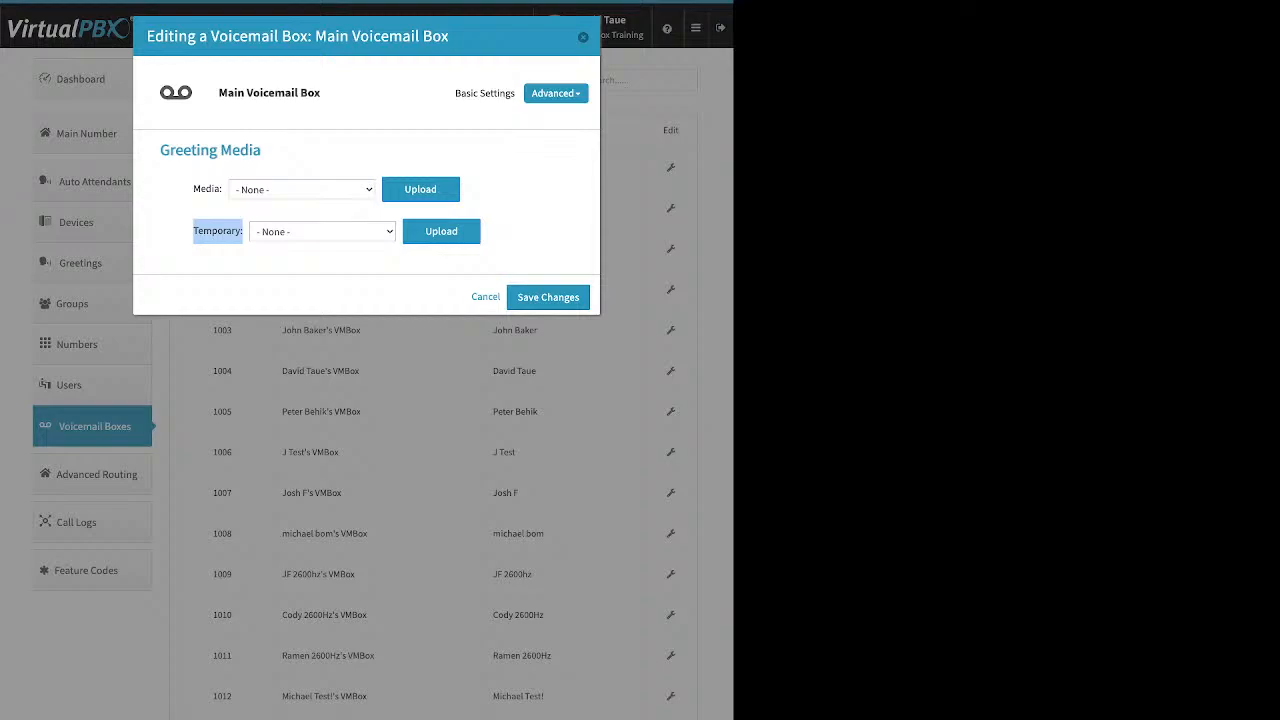
left_click(220, 232)
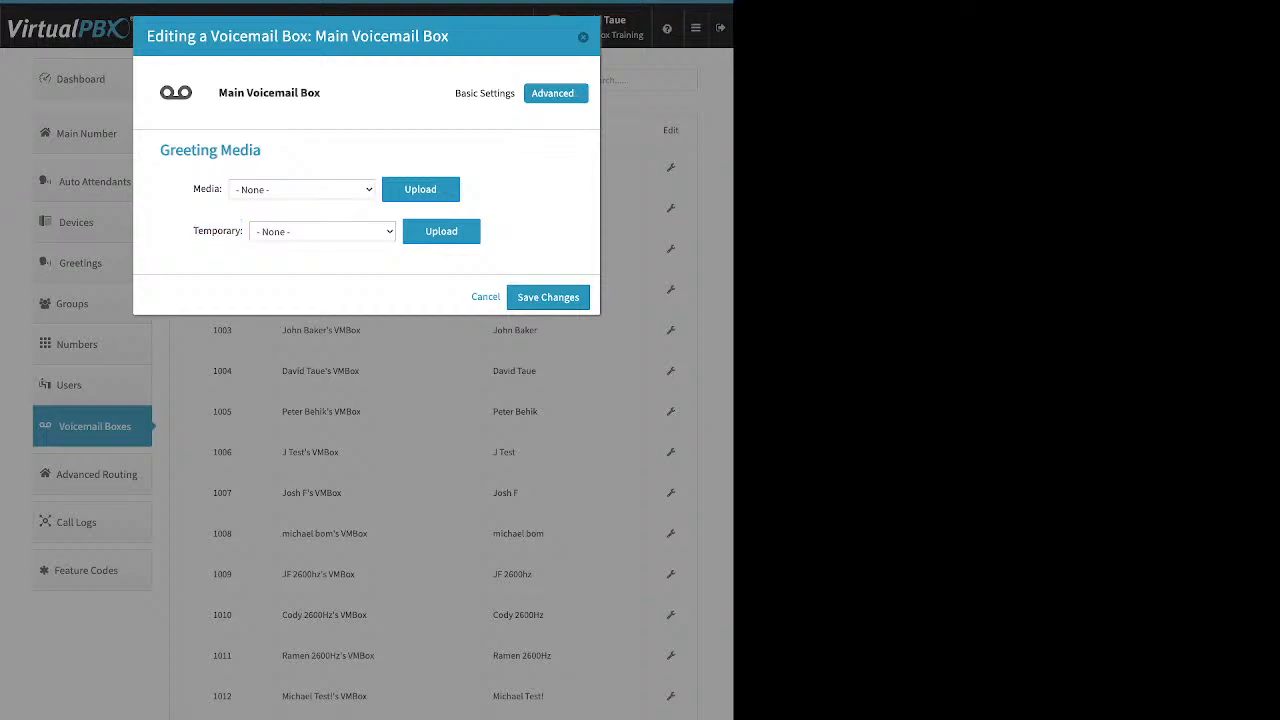
left_click(556, 93)
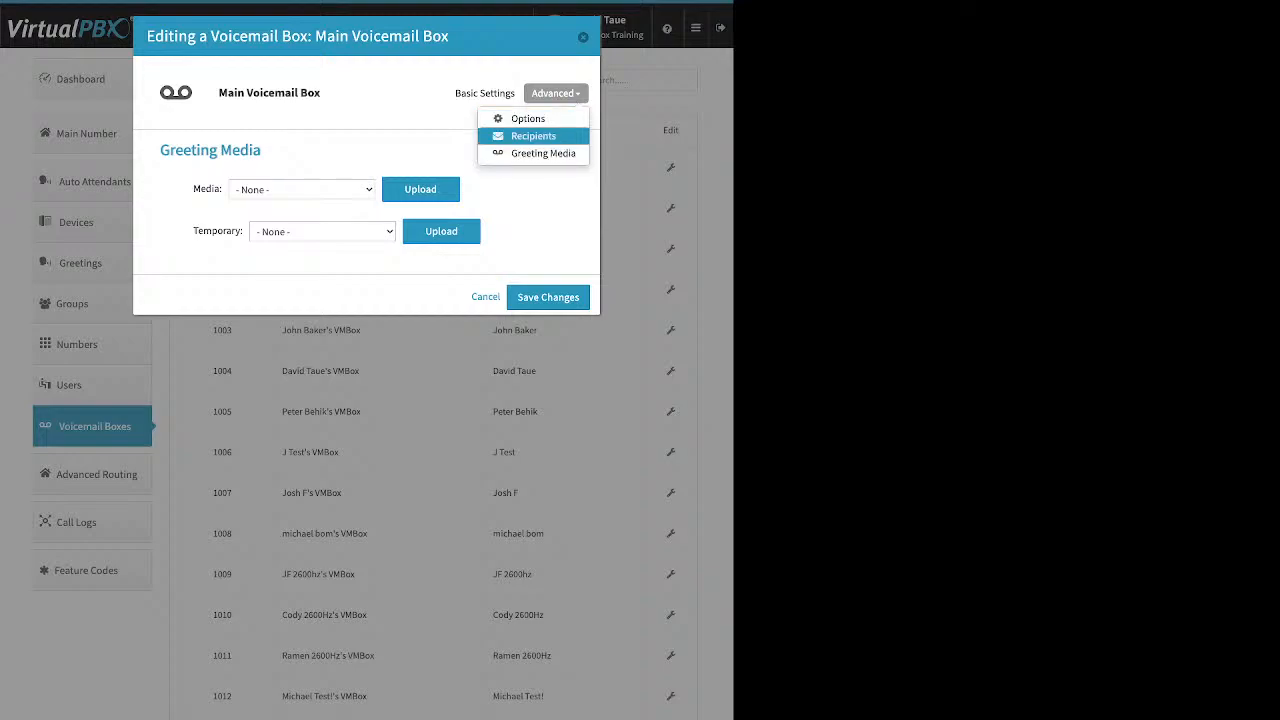
Show the Main Voicemail Box's Recipients and start a blank new-recipient e-mail entry.
left_click(533, 136)
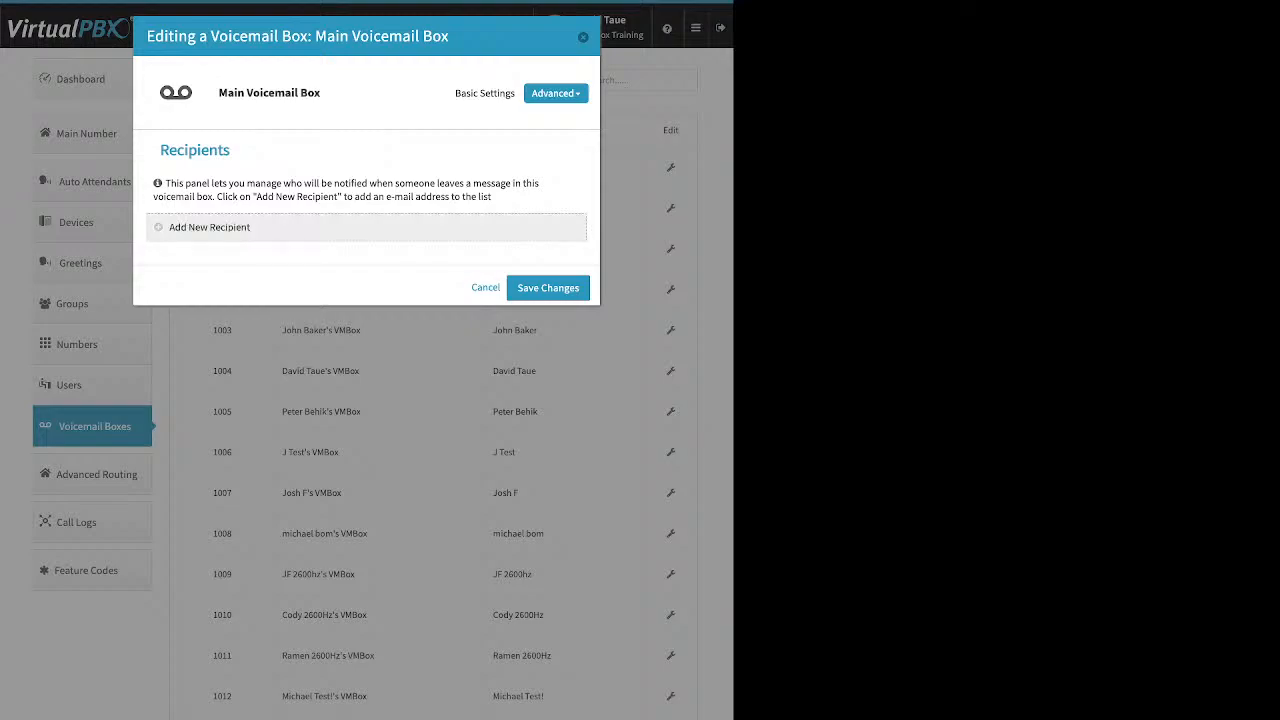
left_click(209, 228)
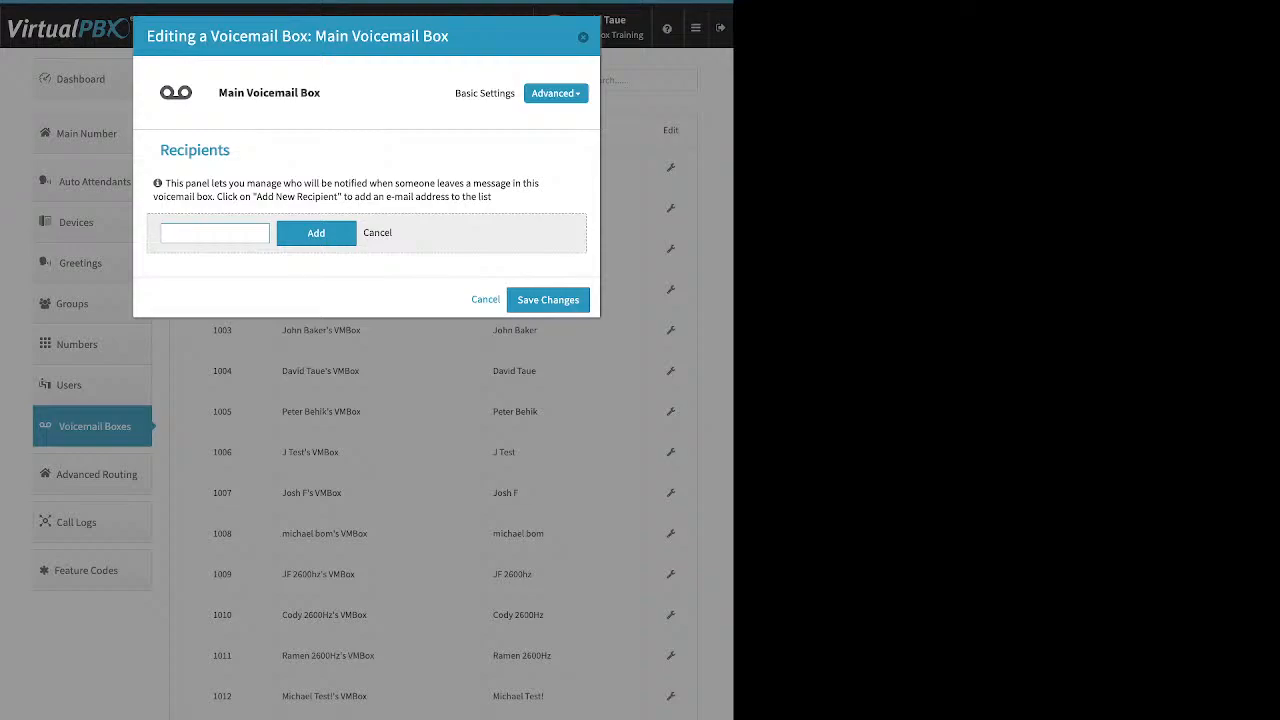
left_click(556, 93)
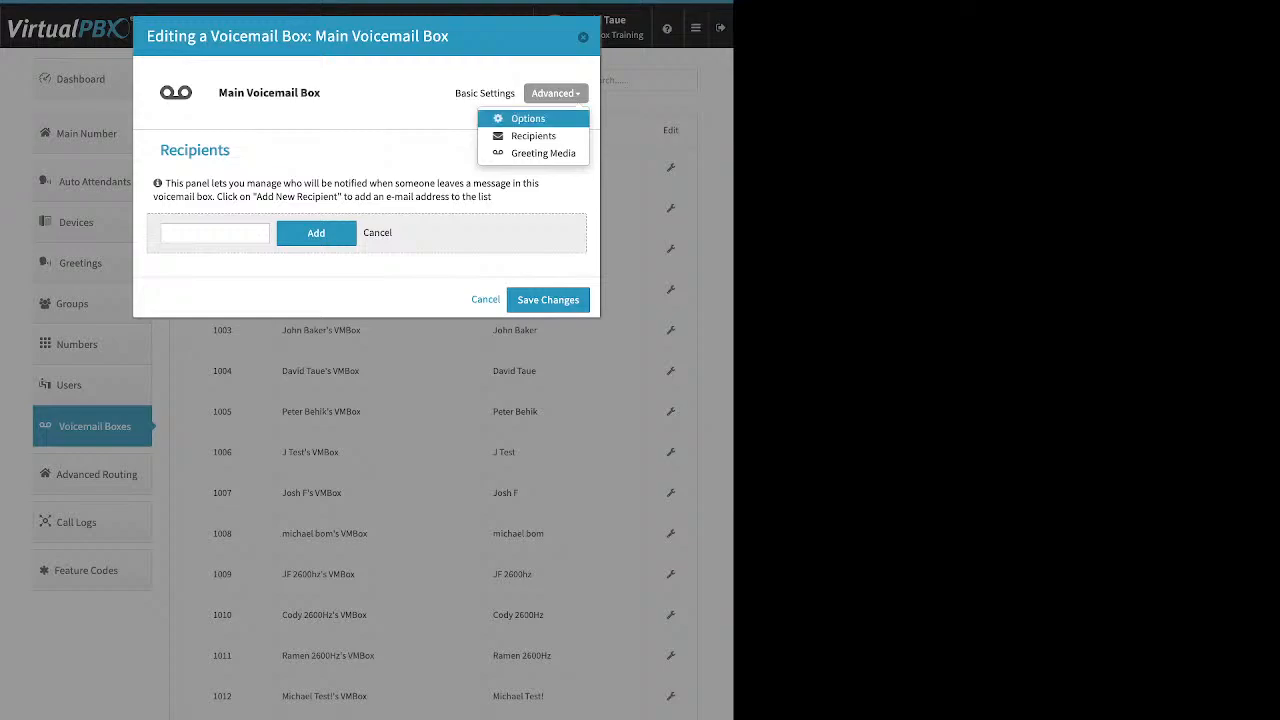
Review the Main Voicemail Box options unchanged, close it, and go to Advanced Routing.
left_click(528, 118)
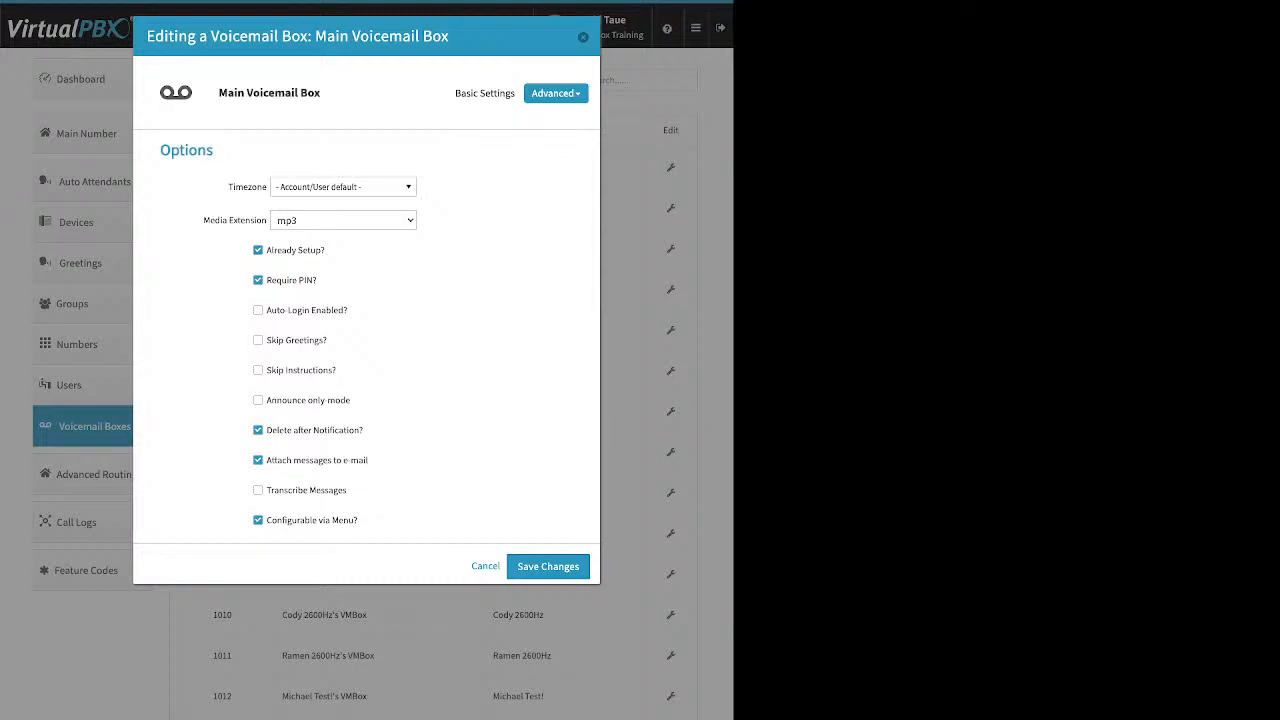
left_click_drag(273, 250, 325, 250)
left_click_drag(369, 460, 266, 430)
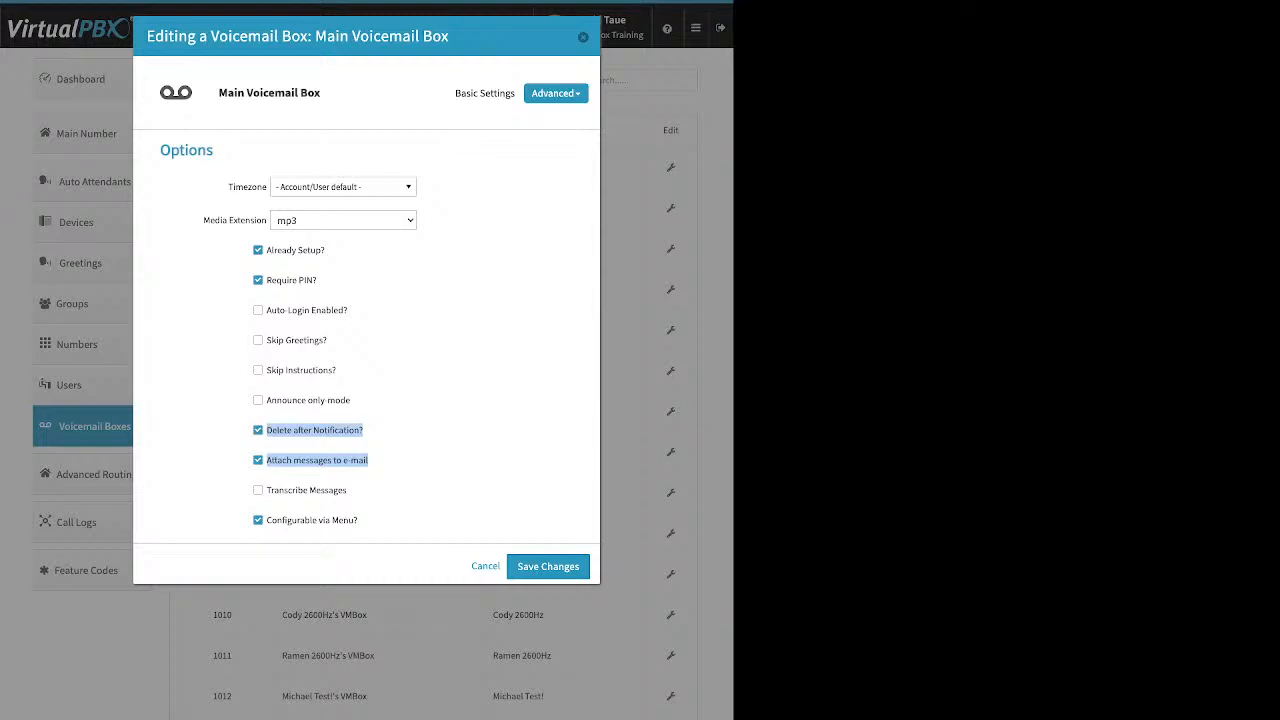
left_click(428, 456)
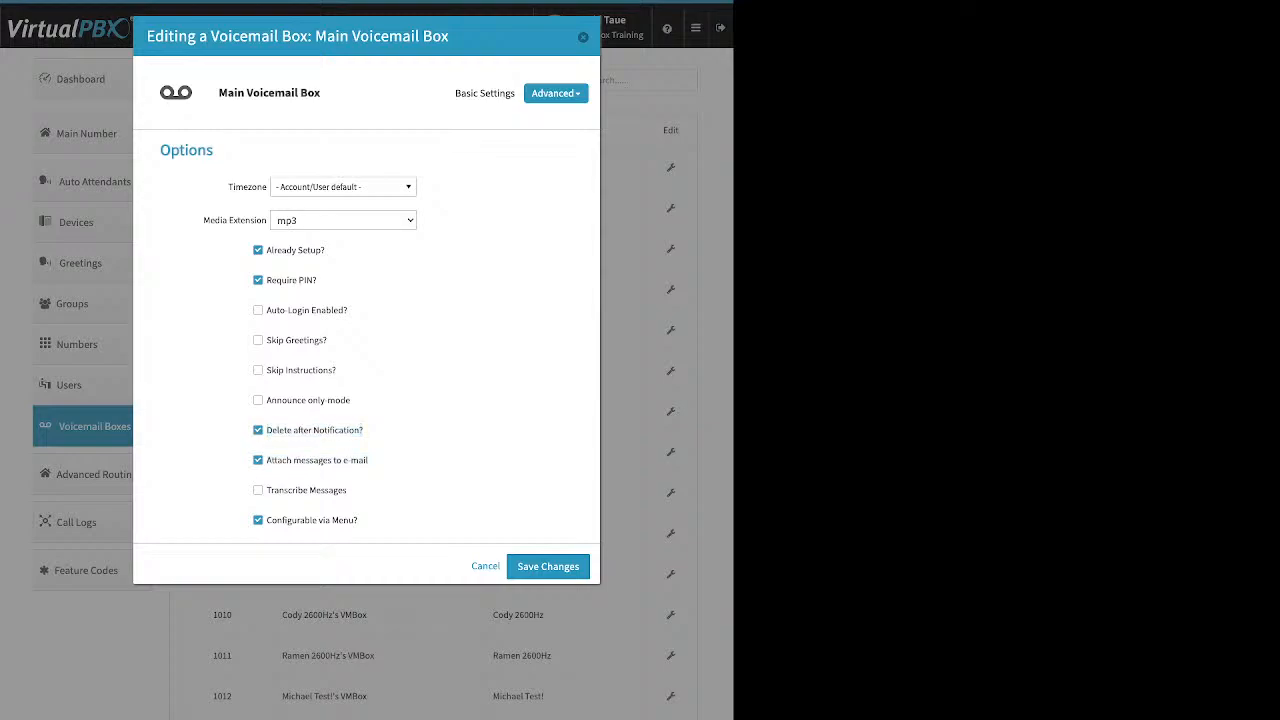
left_click(583, 37)
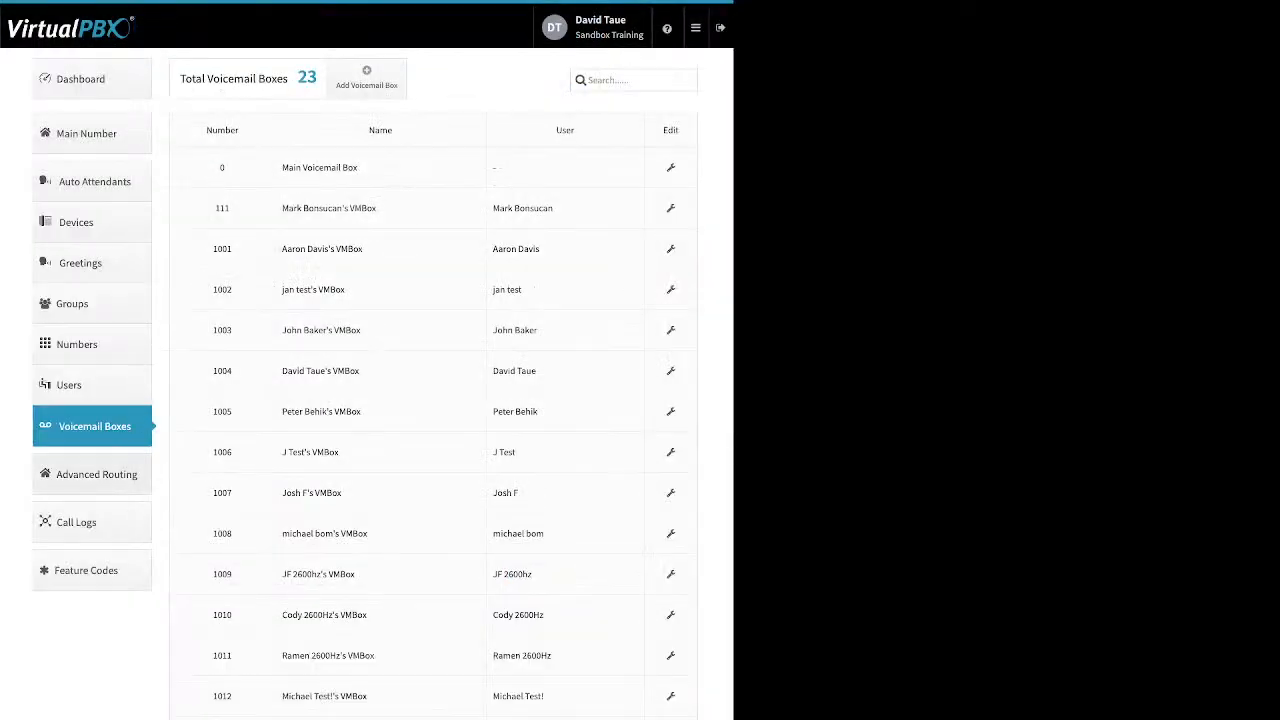
left_click(96, 474)
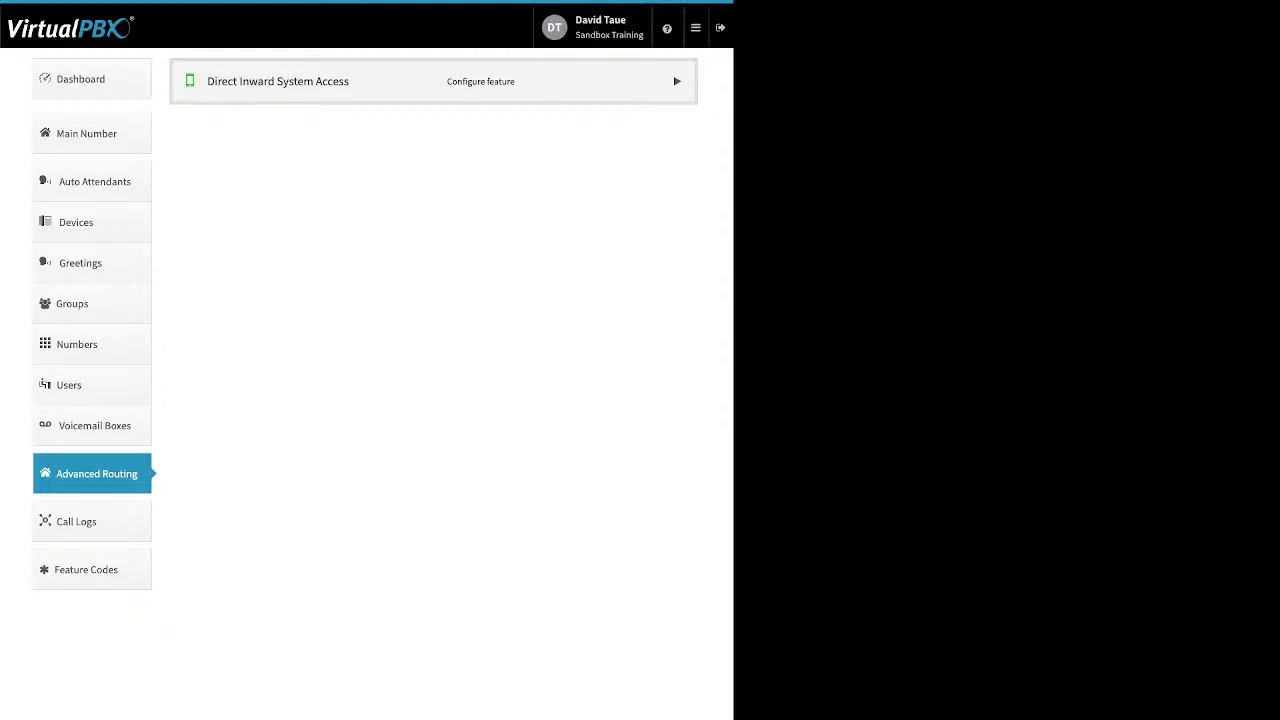
Enable Direct Inward System Access and bring up its Edit DISA settings.
left_click(677, 81)
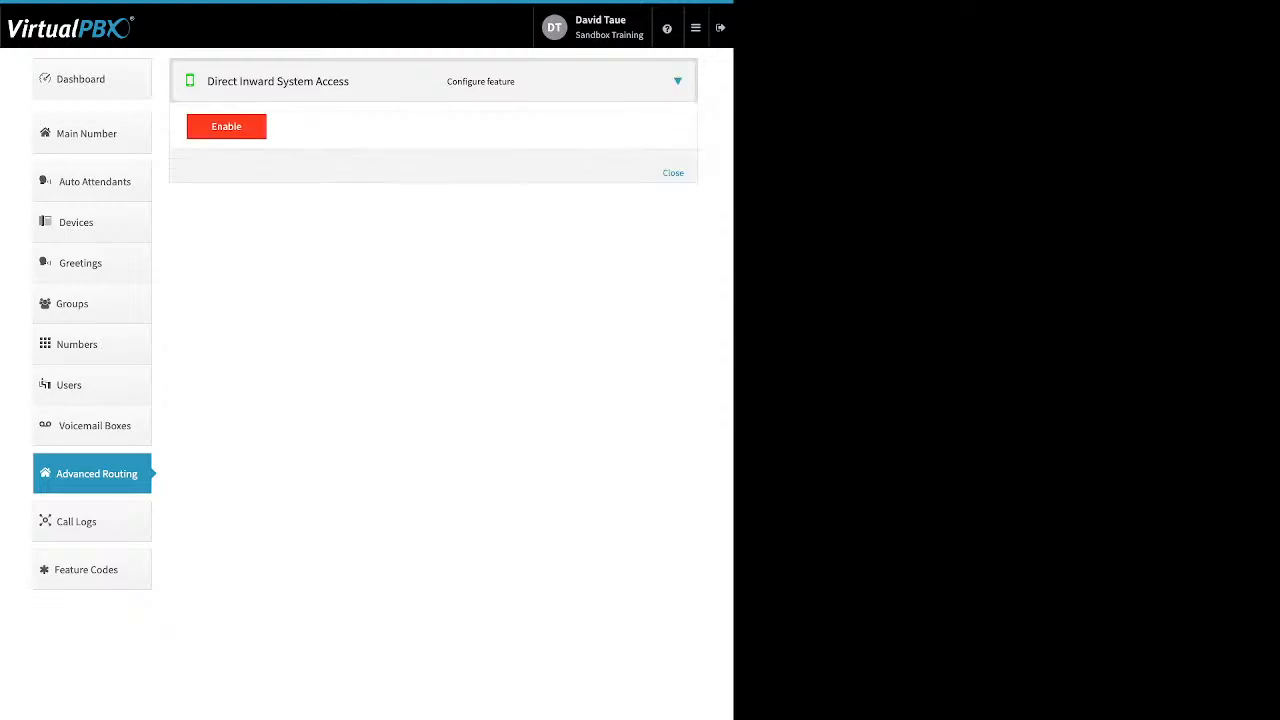
left_click(226, 127)
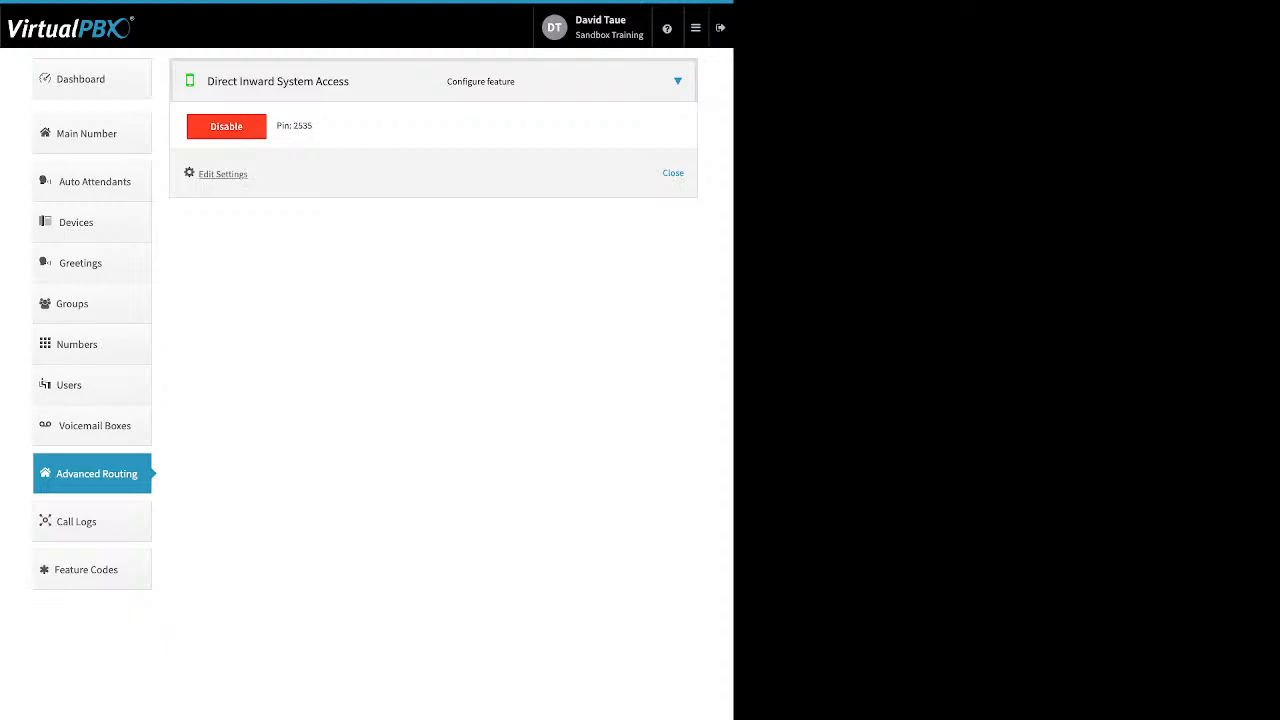
left_click(222, 174)
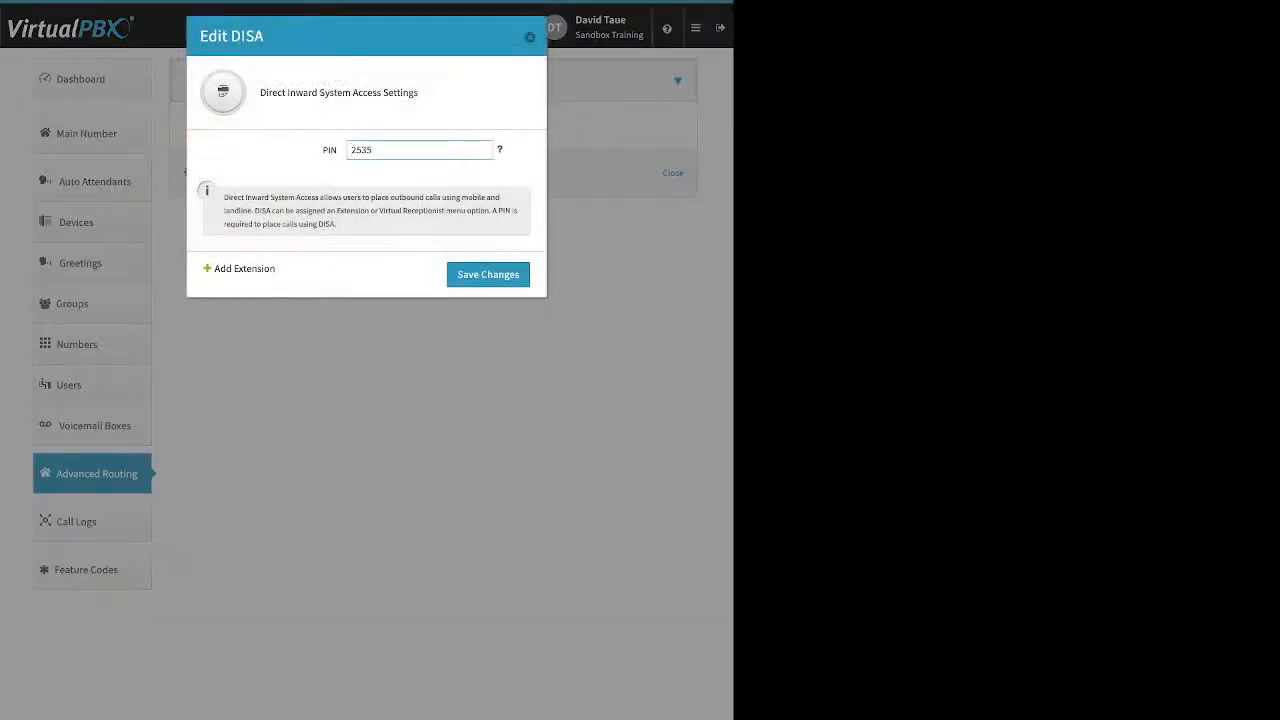
left_click(244, 268)
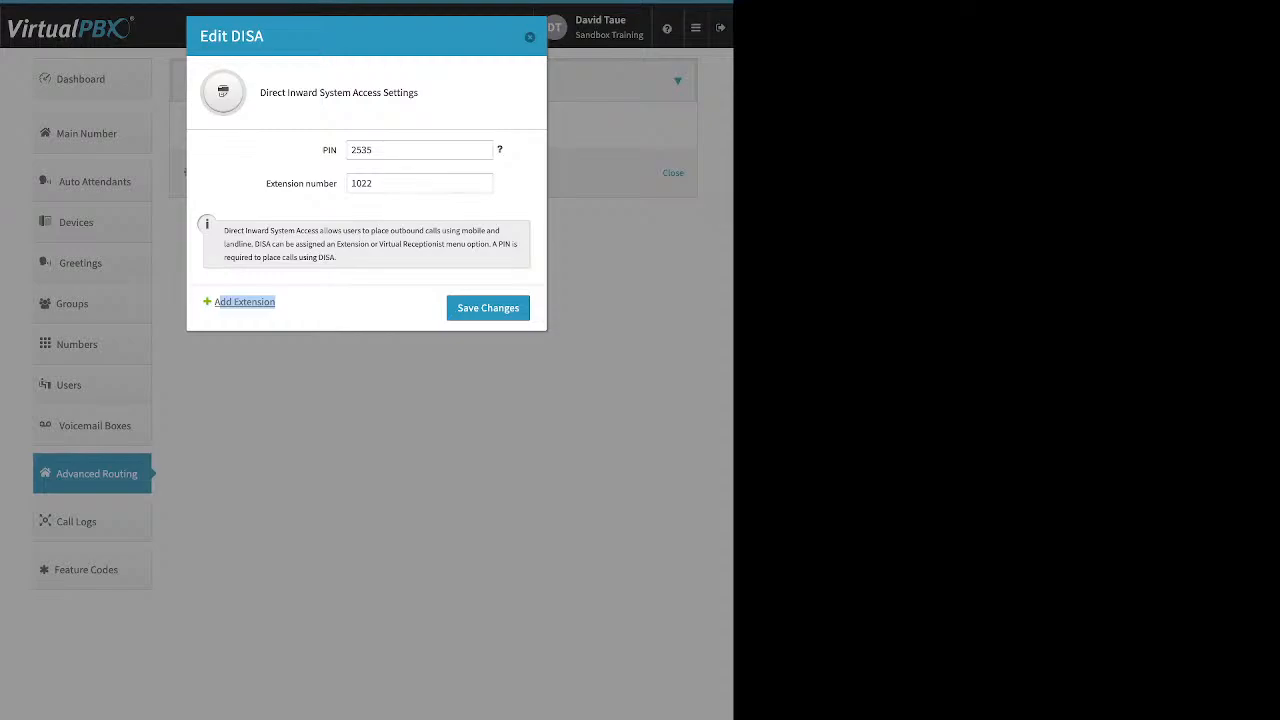
double_click(370, 183)
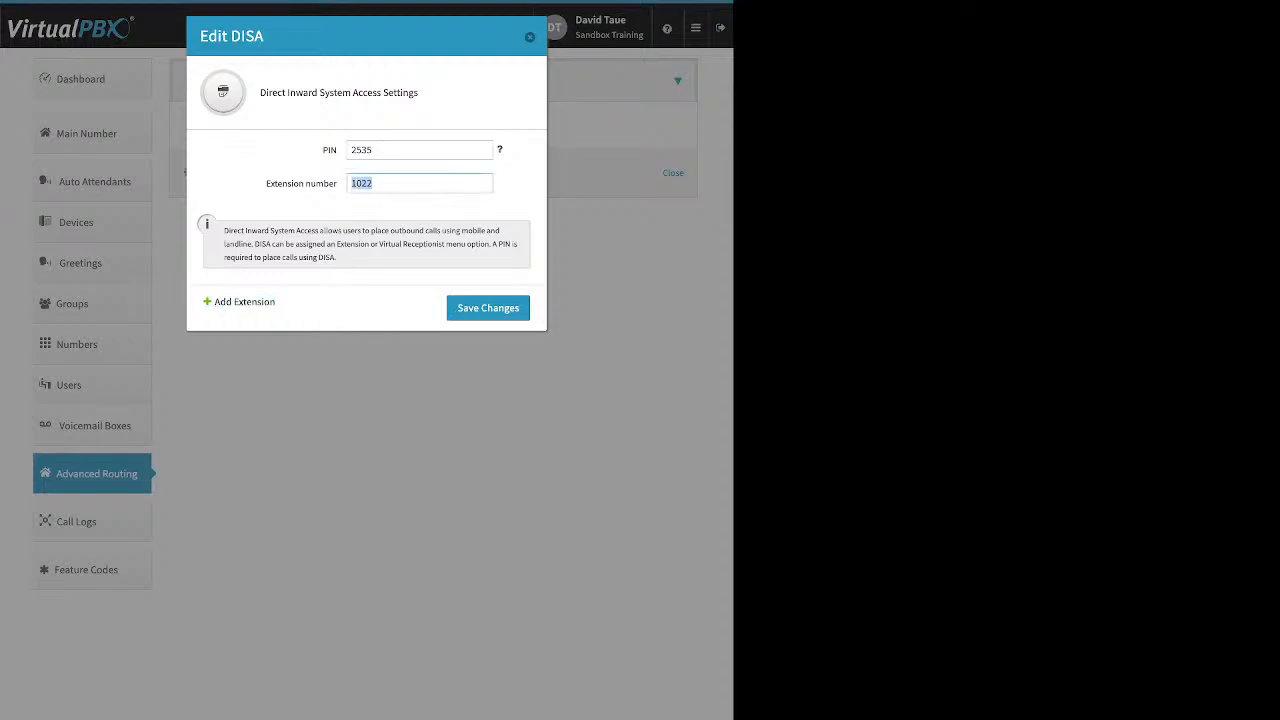
key("BackSpace")
key("Return")
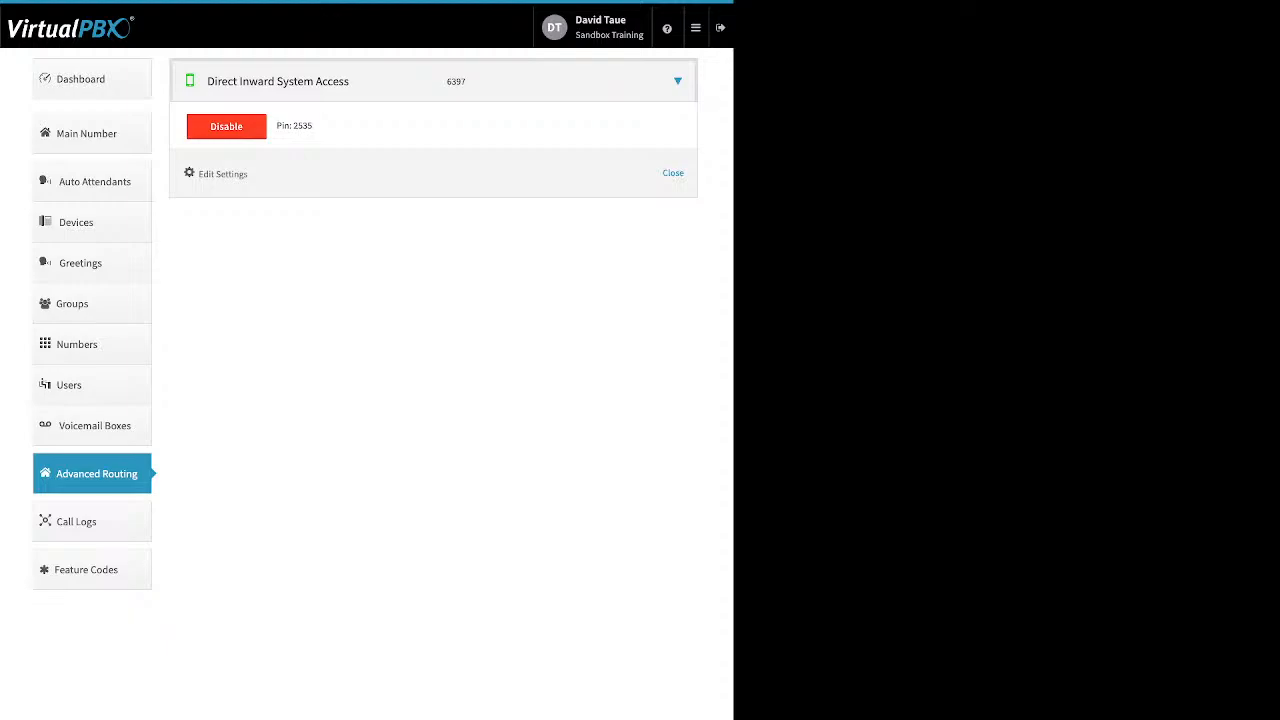
Glance at the company Caller ID settings on the Dashboard, then return to Advanced Routing.
left_click(82, 79)
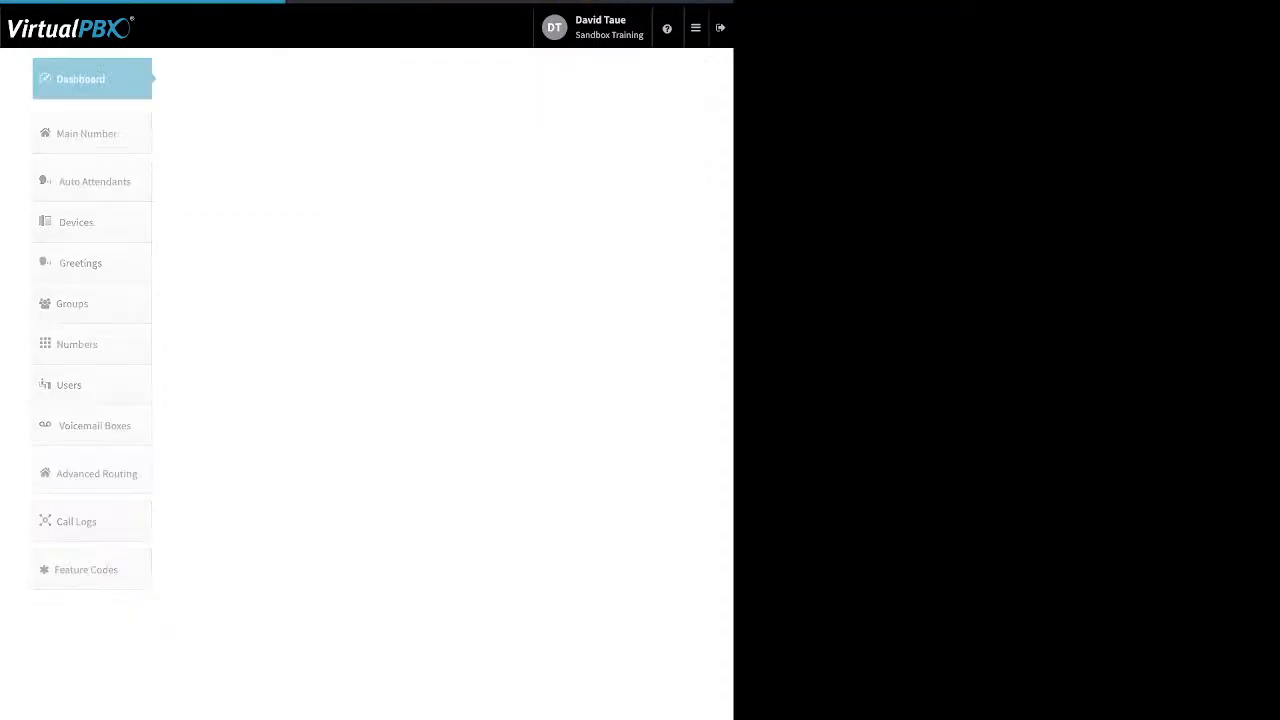
left_click(500, 79)
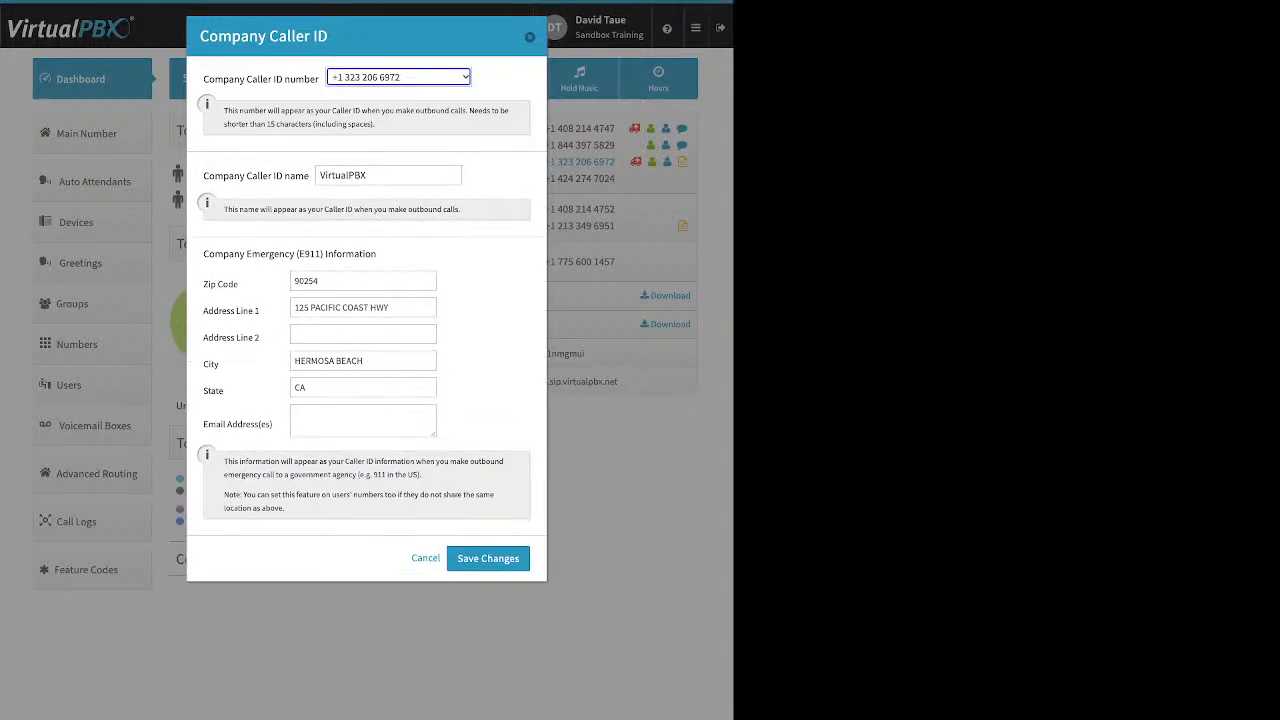
left_click(530, 37)
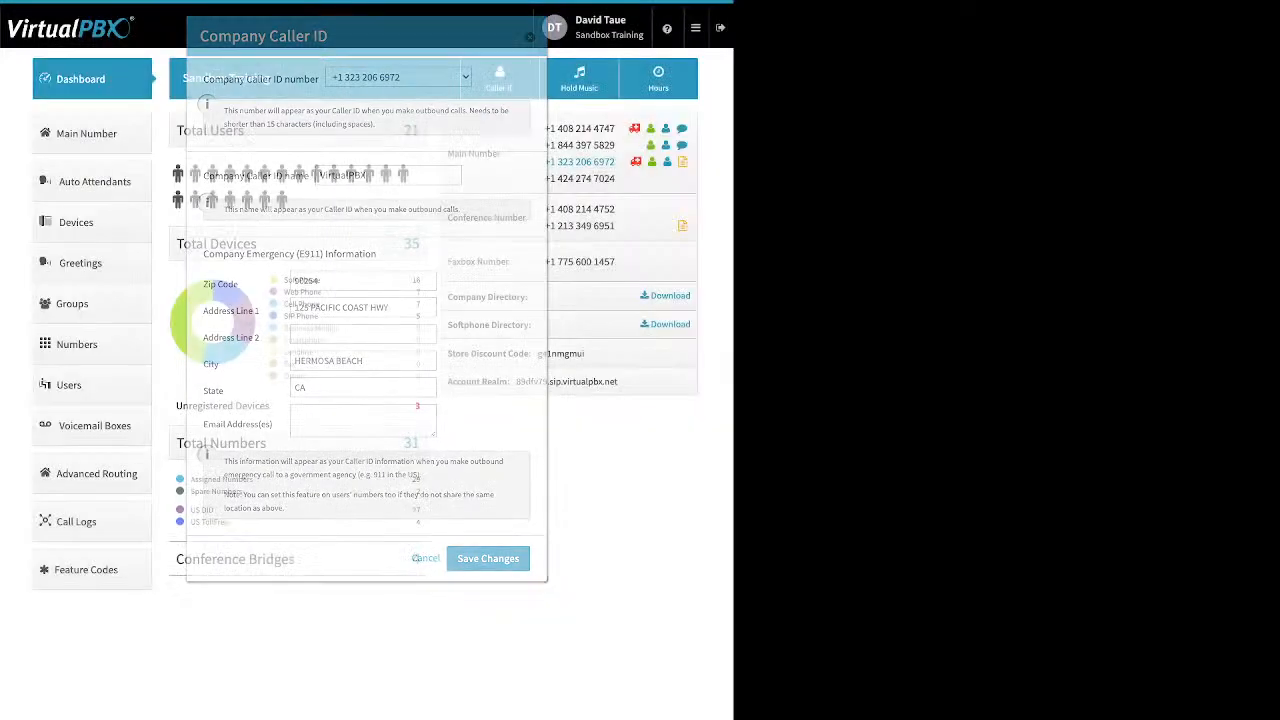
left_click(92, 473)
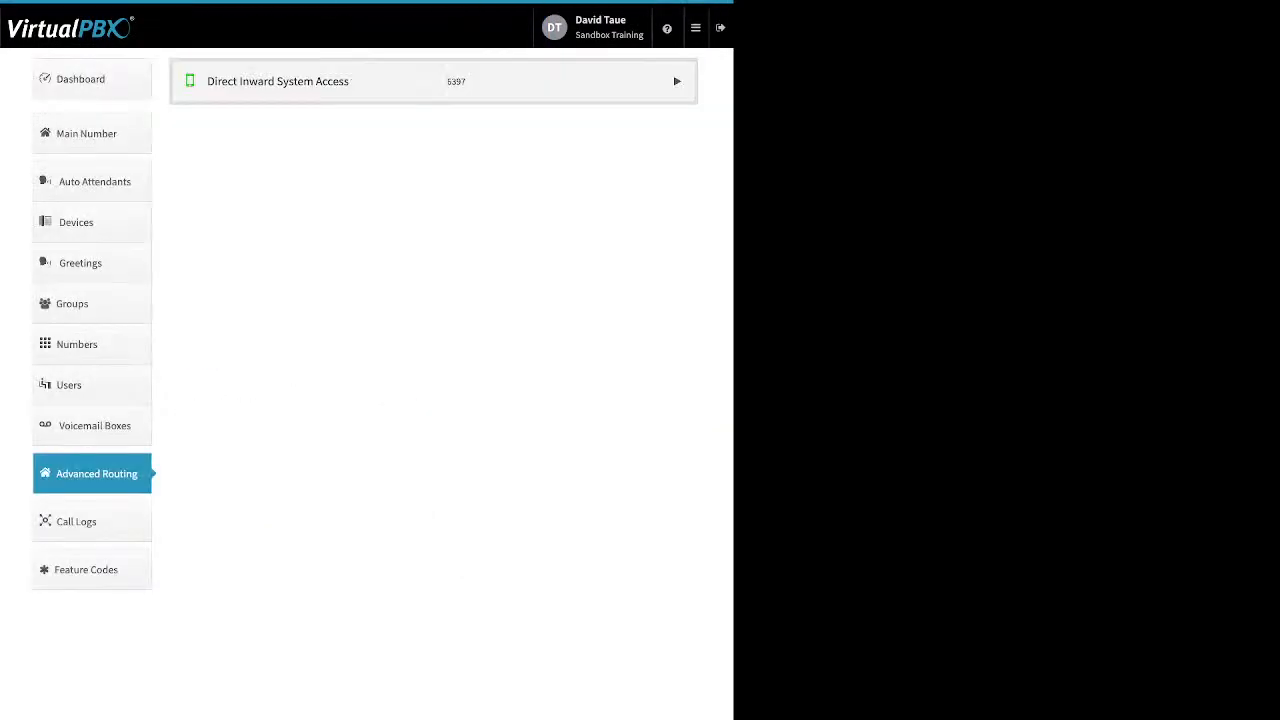
Disable Direct Inward System Access, confirm with OK, and open Call Logs.
left_click(677, 81)
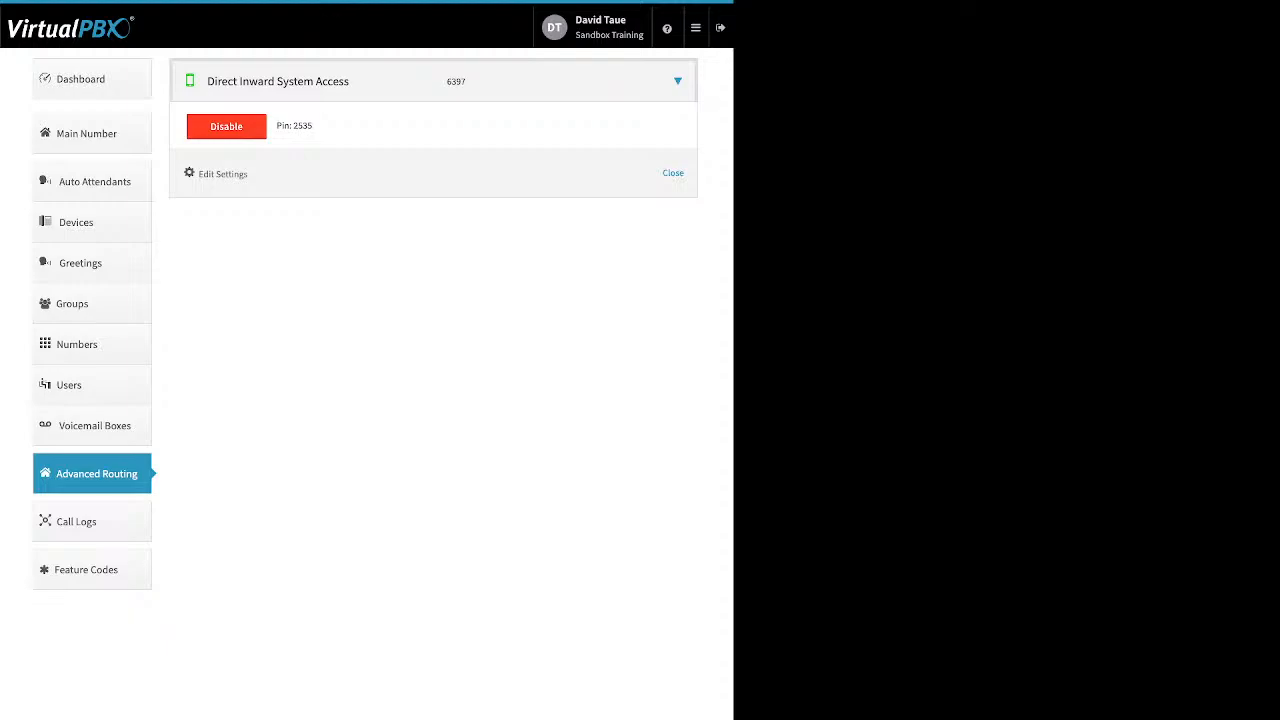
left_click(226, 126)
left_click(468, 164)
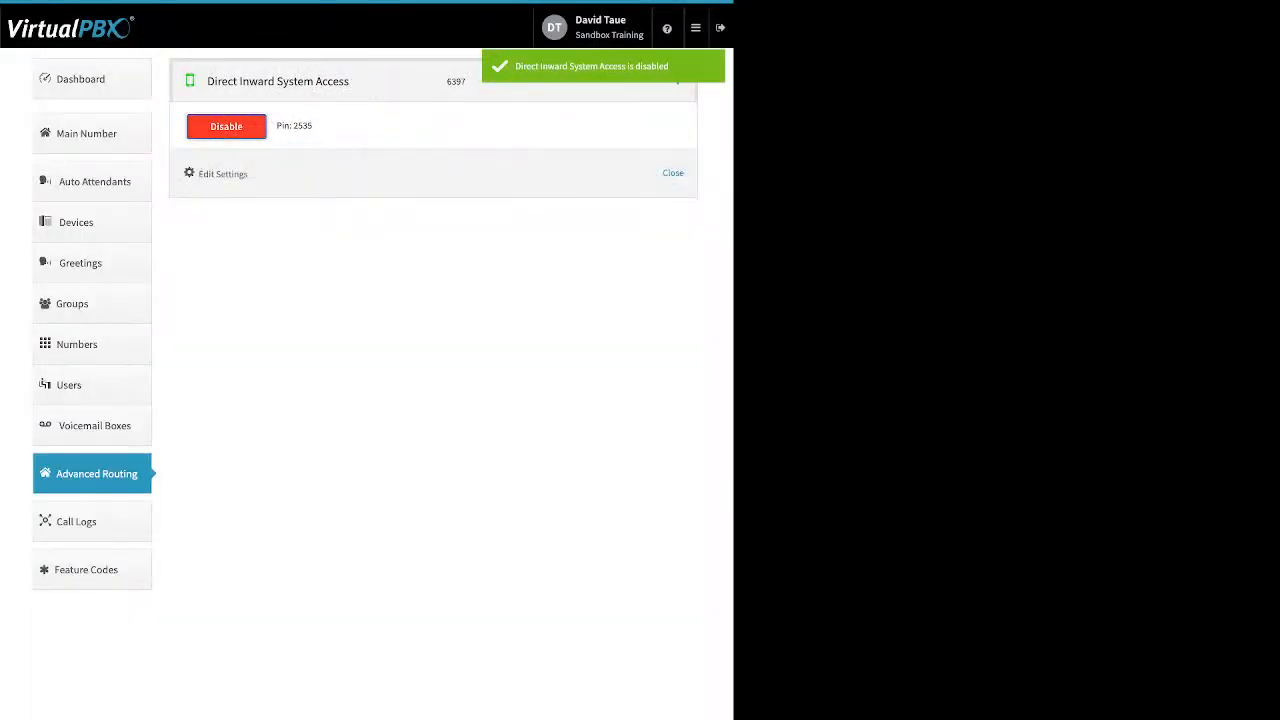
left_click(92, 521)
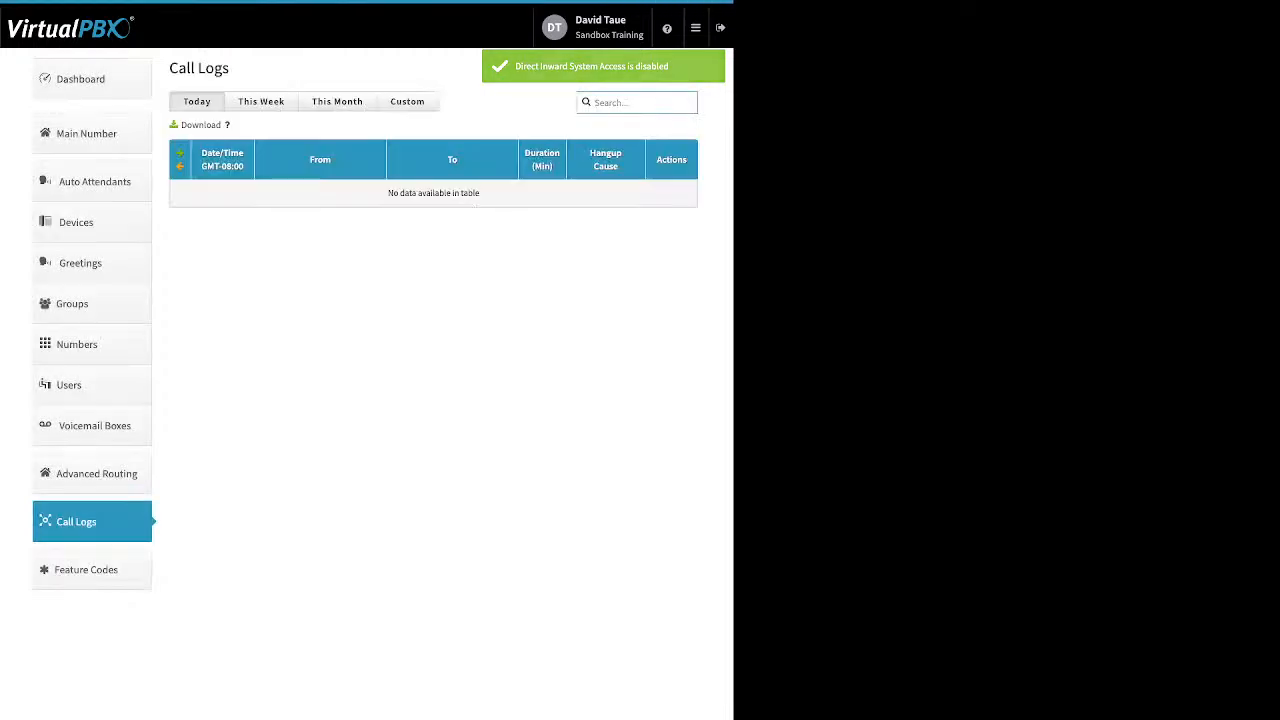
Browse This Month's calls, then narrow the logs to This Week, 07/11/2022–07/12/2022.
left_click(337, 101)
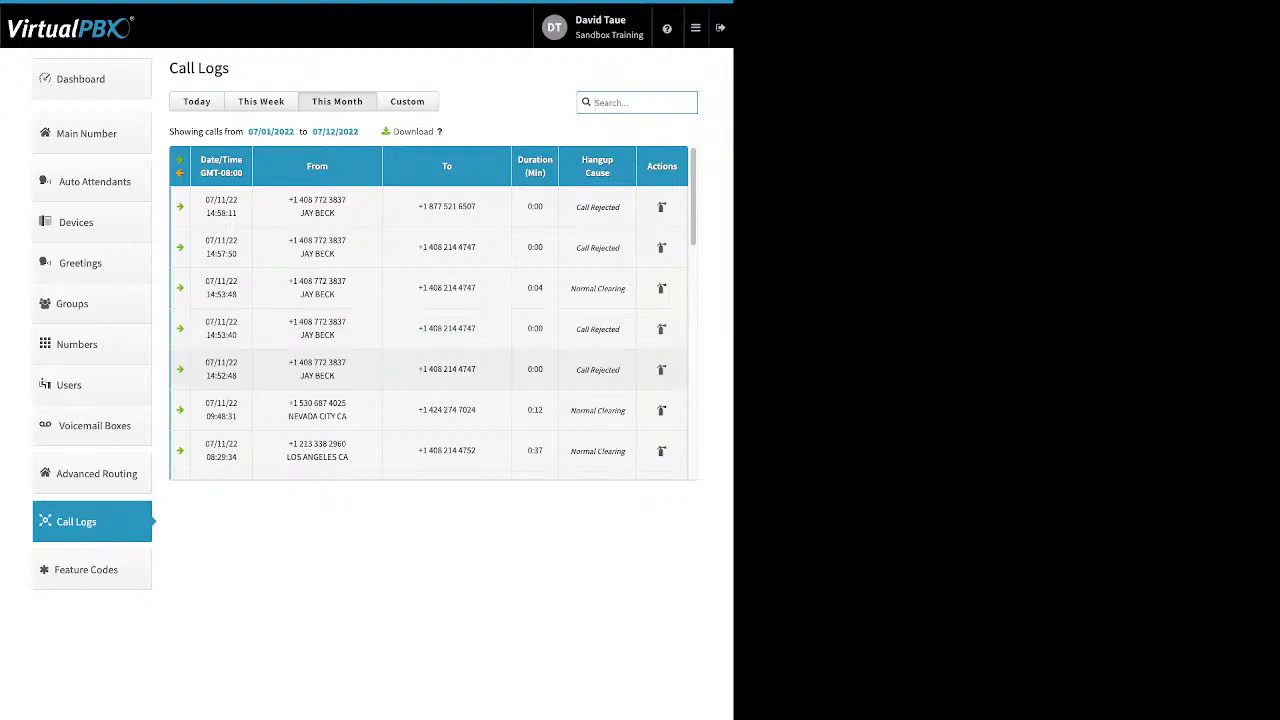
scroll(430, 310, "down", 1)
scroll(430, 310, "down", 5)
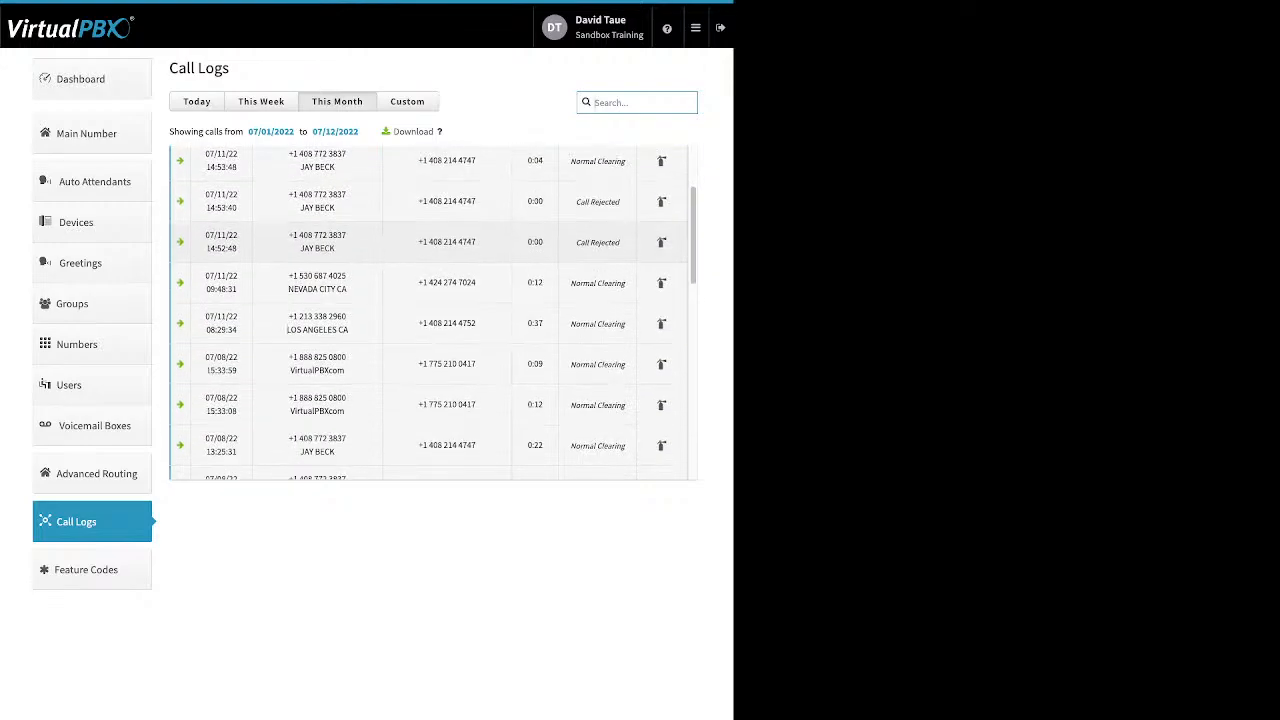
scroll(430, 310, "down", 4)
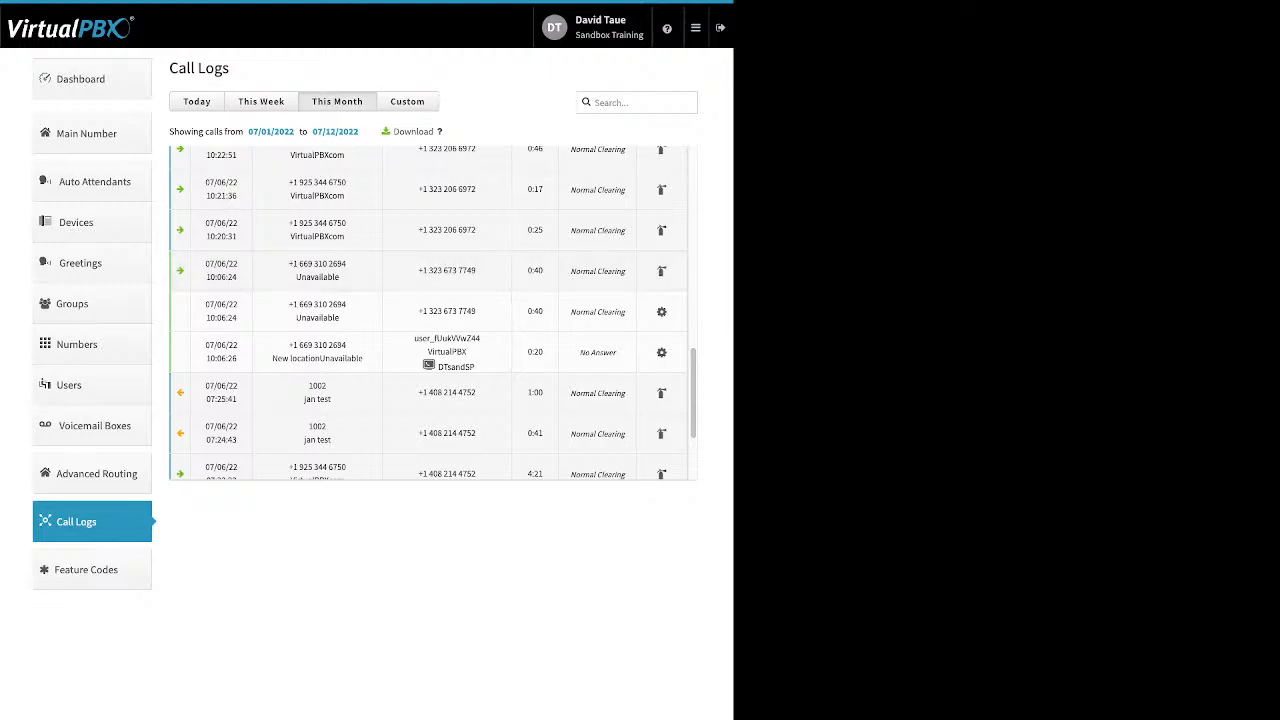
left_click(261, 101)
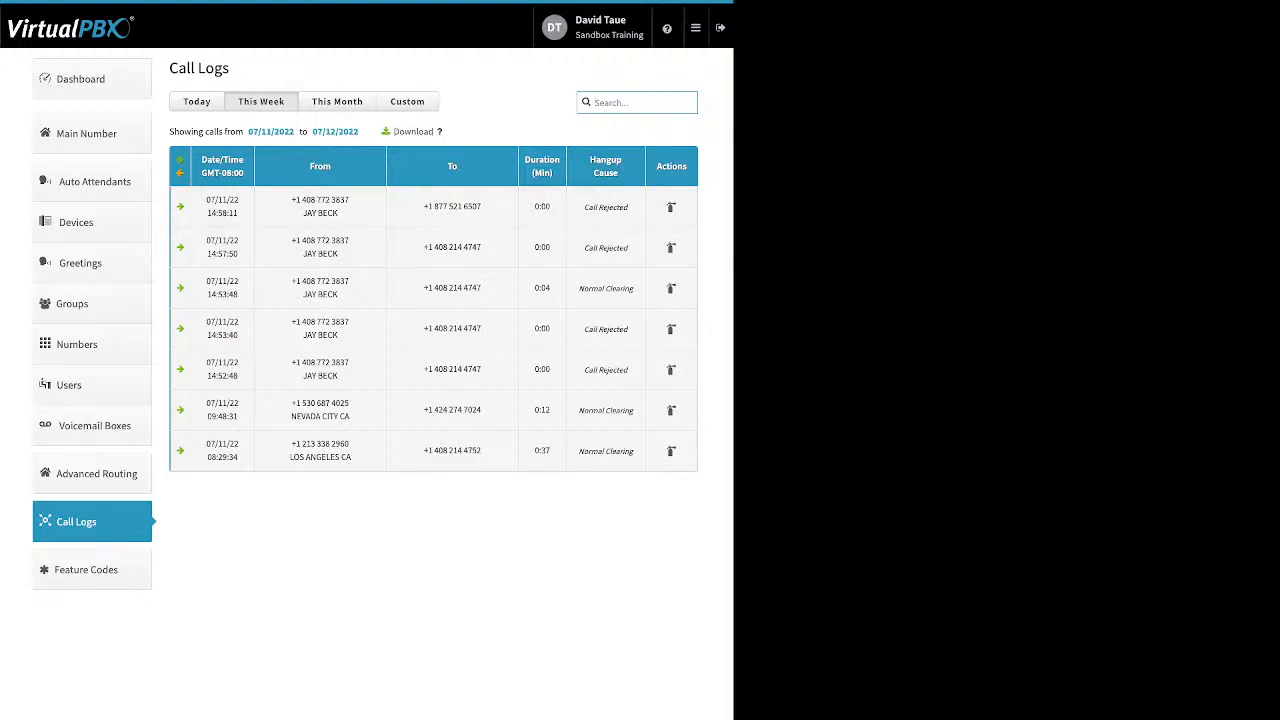
Try a Custom call-log date range, dismiss the start calendar, and open Feature Codes.
left_click(407, 101)
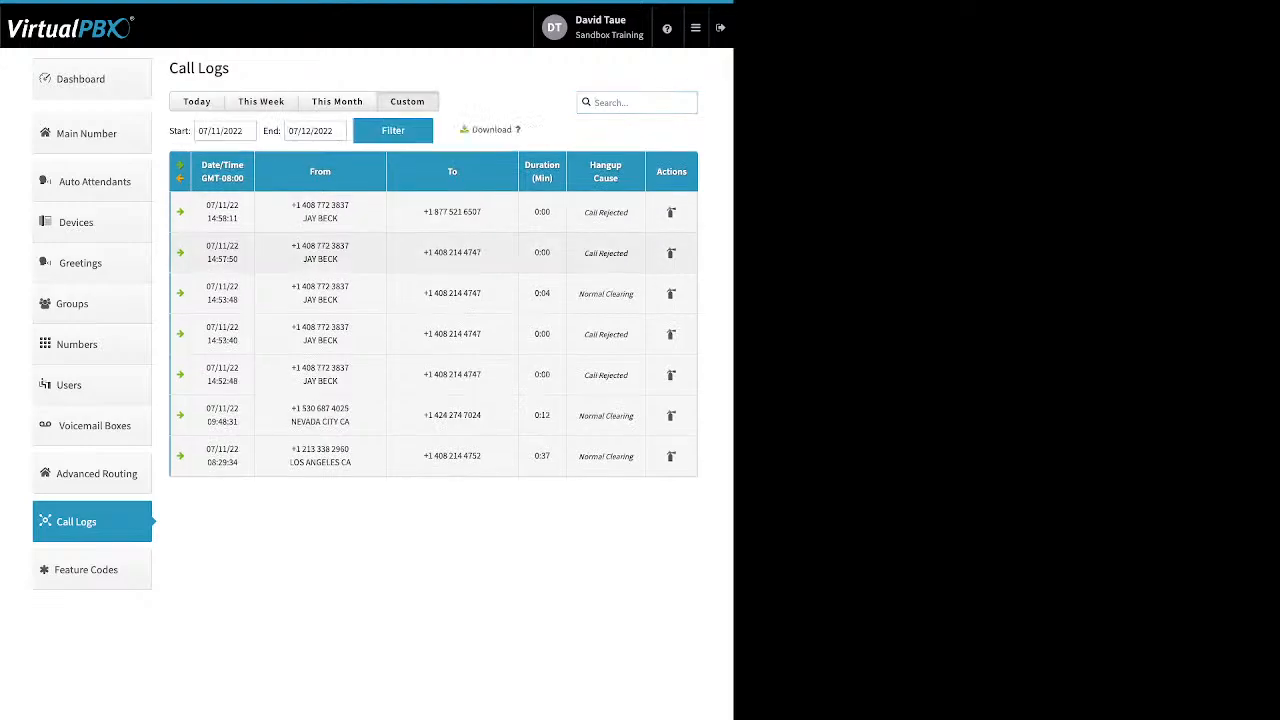
left_click(225, 131)
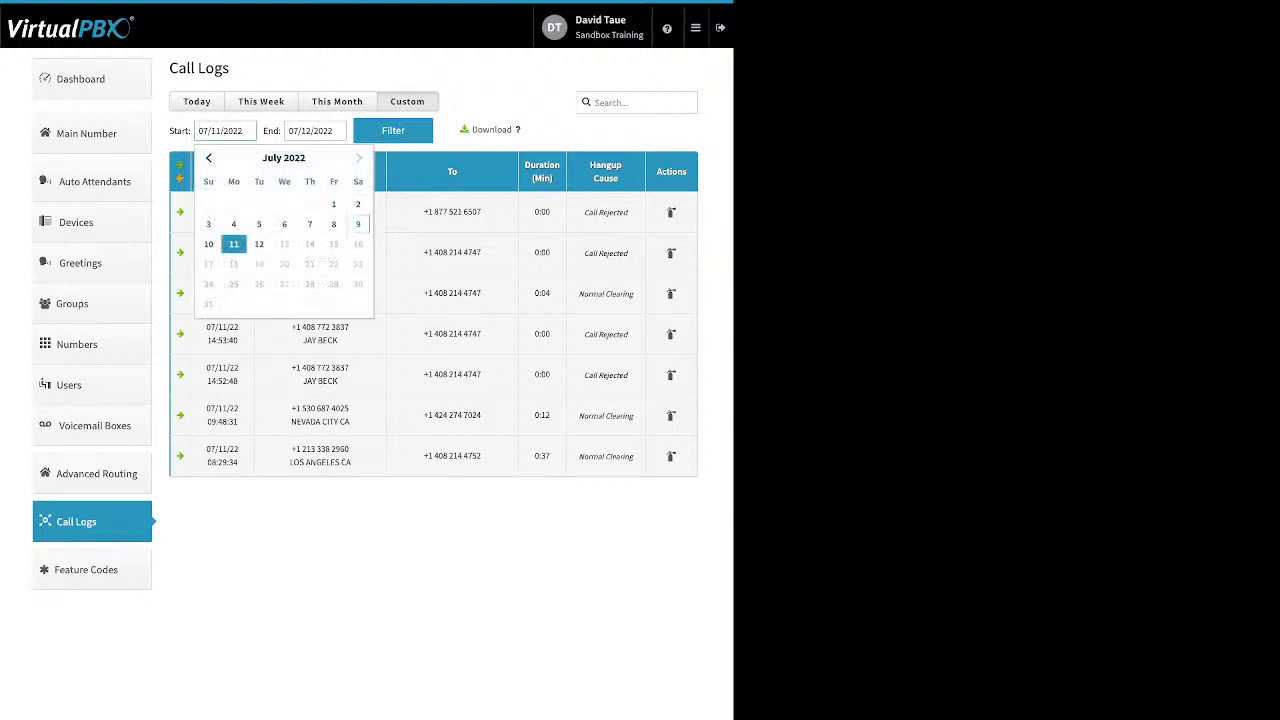
key("Escape")
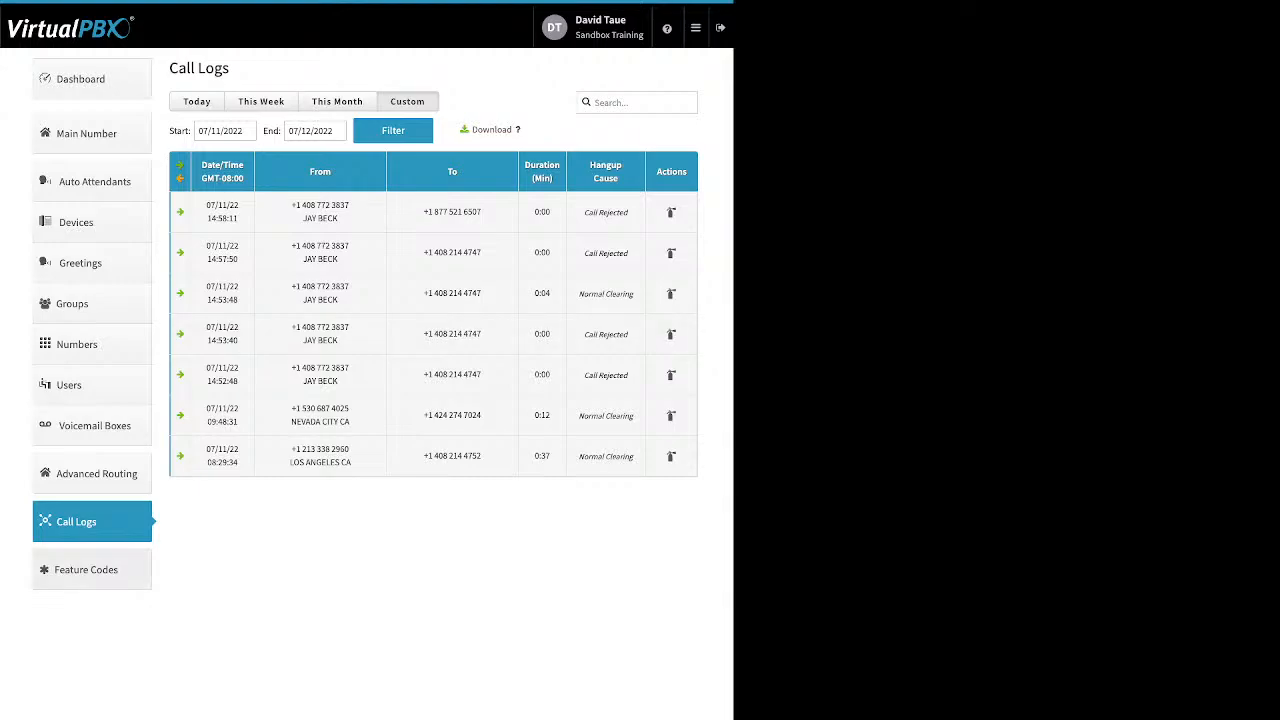
left_click(86, 569)
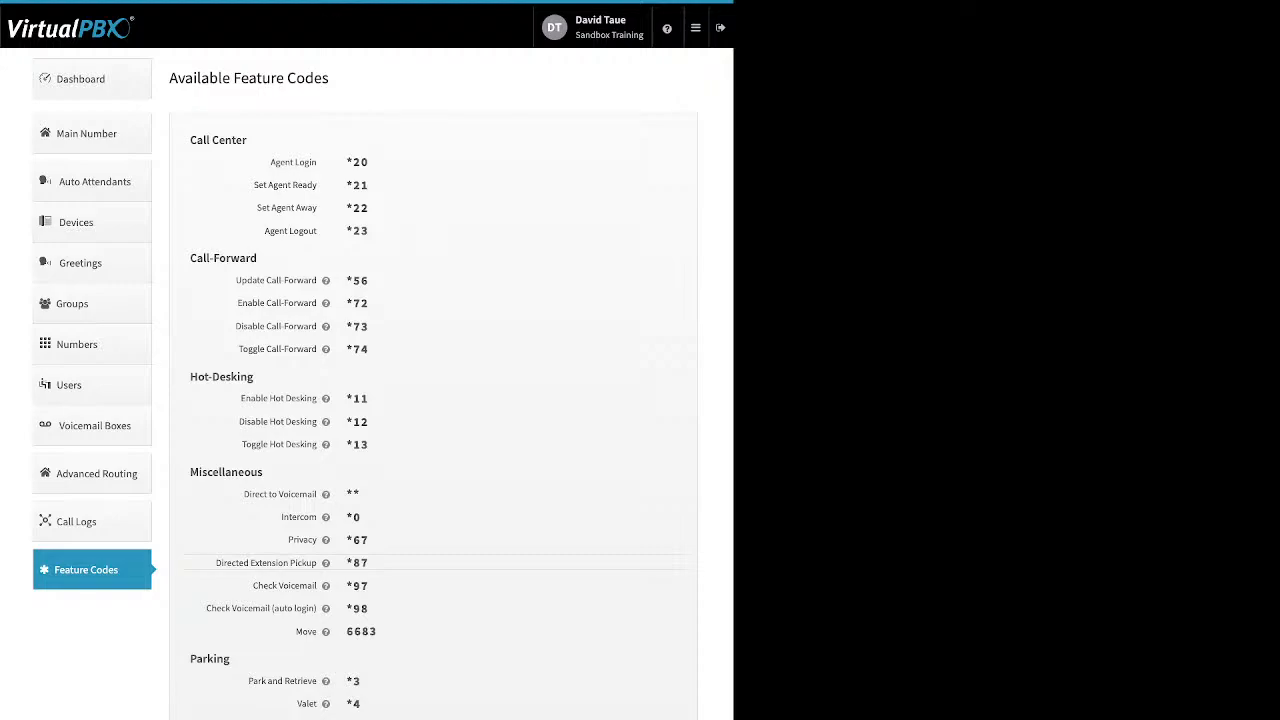
Highlight the Check Voicemail code *97 and bring up the apps menu over Feature Codes.
left_click_drag(347, 586, 369, 586)
mouse_move(696, 28)
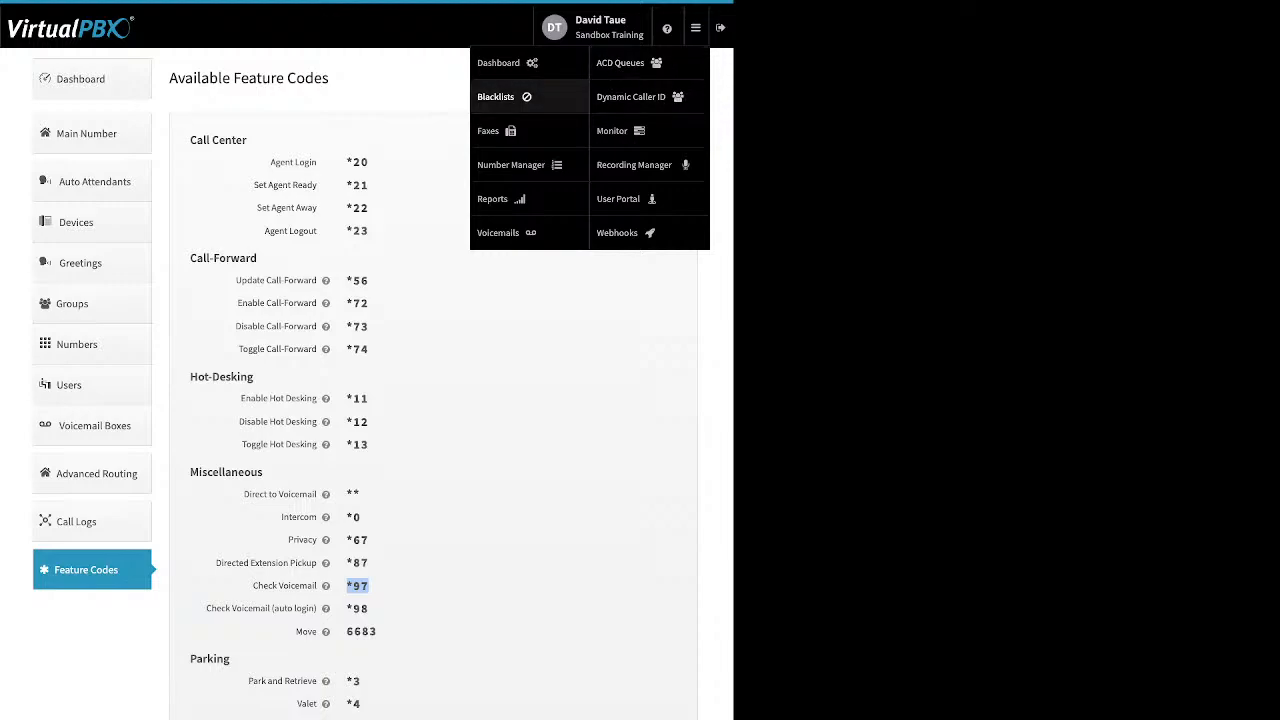
Open Edit Blacklists and inspect the 'test' blacklist's Block Anonymous setting.
left_click(495, 96)
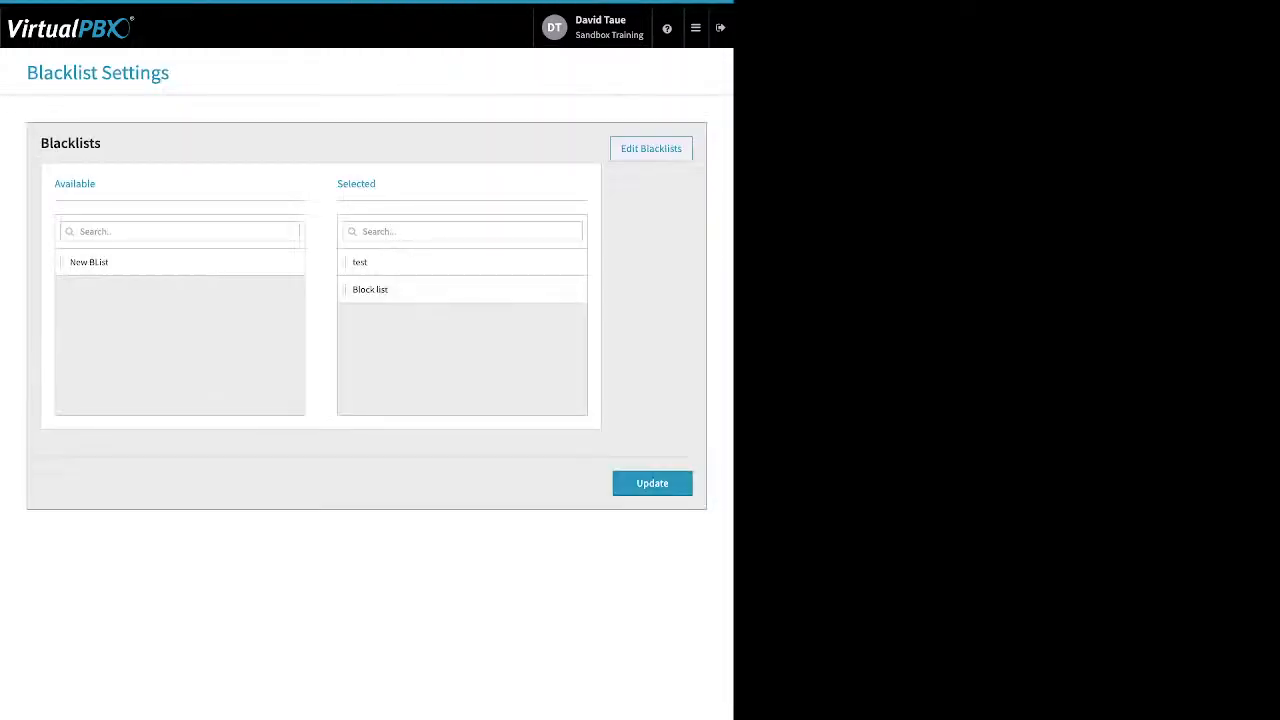
left_click(651, 148)
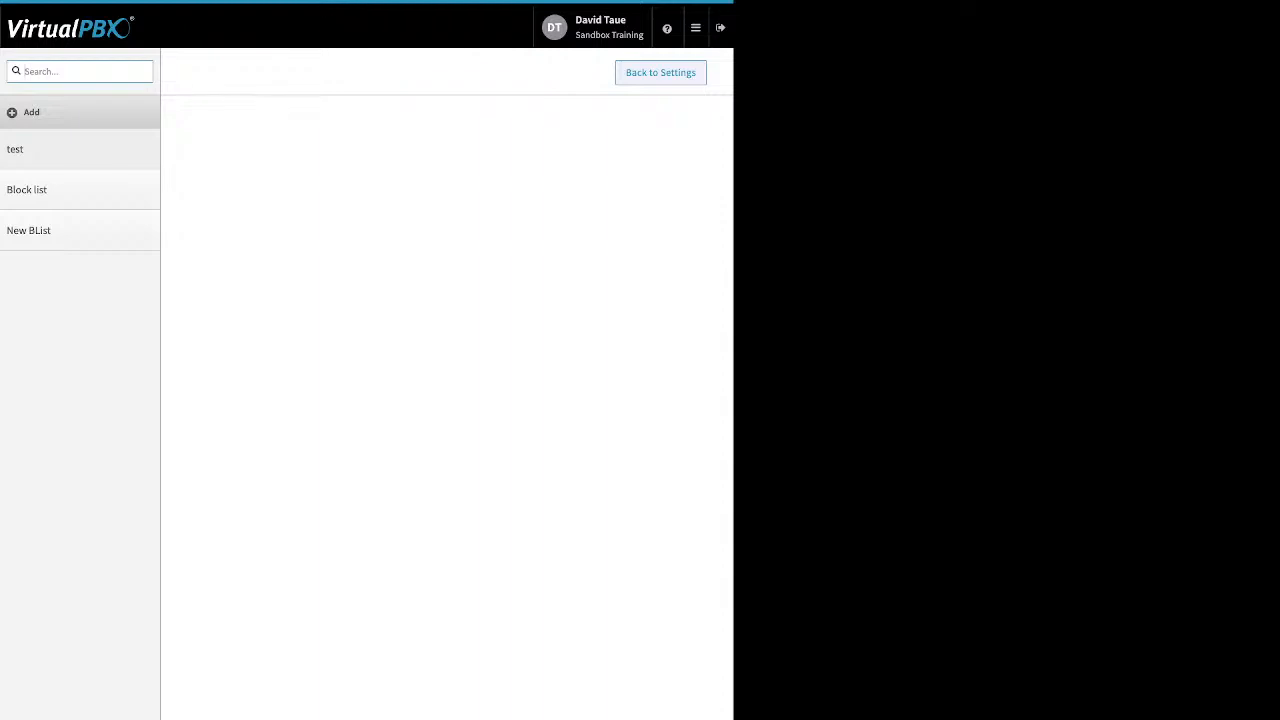
left_click(31, 112)
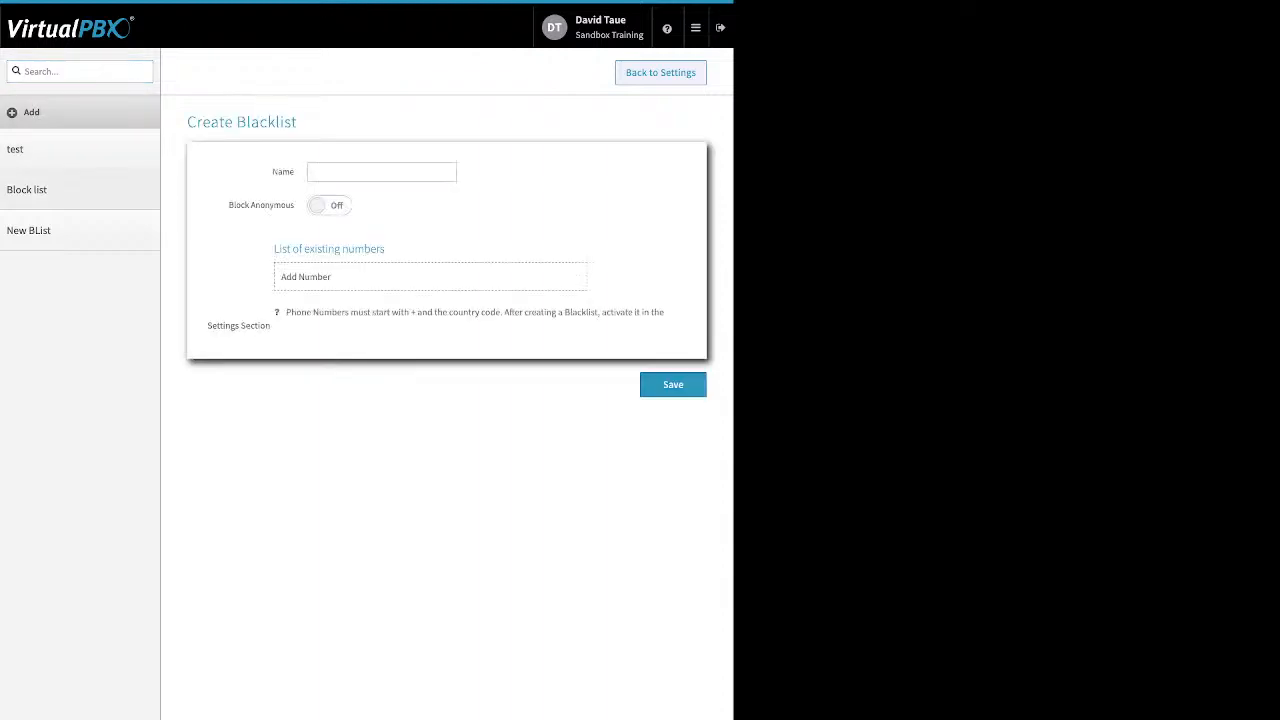
left_click(15, 149)
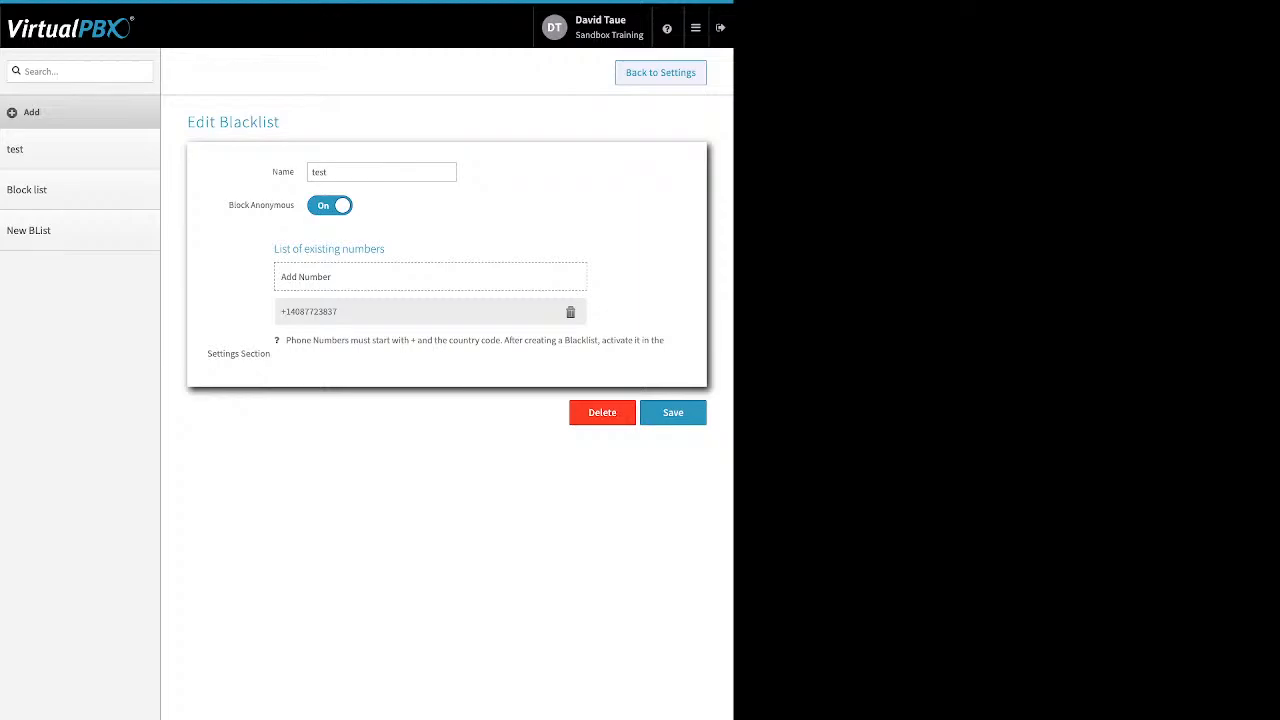
left_click_drag(295, 205, 228, 205)
Back in Blacklist Settings, update with 'test' and 'Block list' as the selected blacklists.
left_click(660, 73)
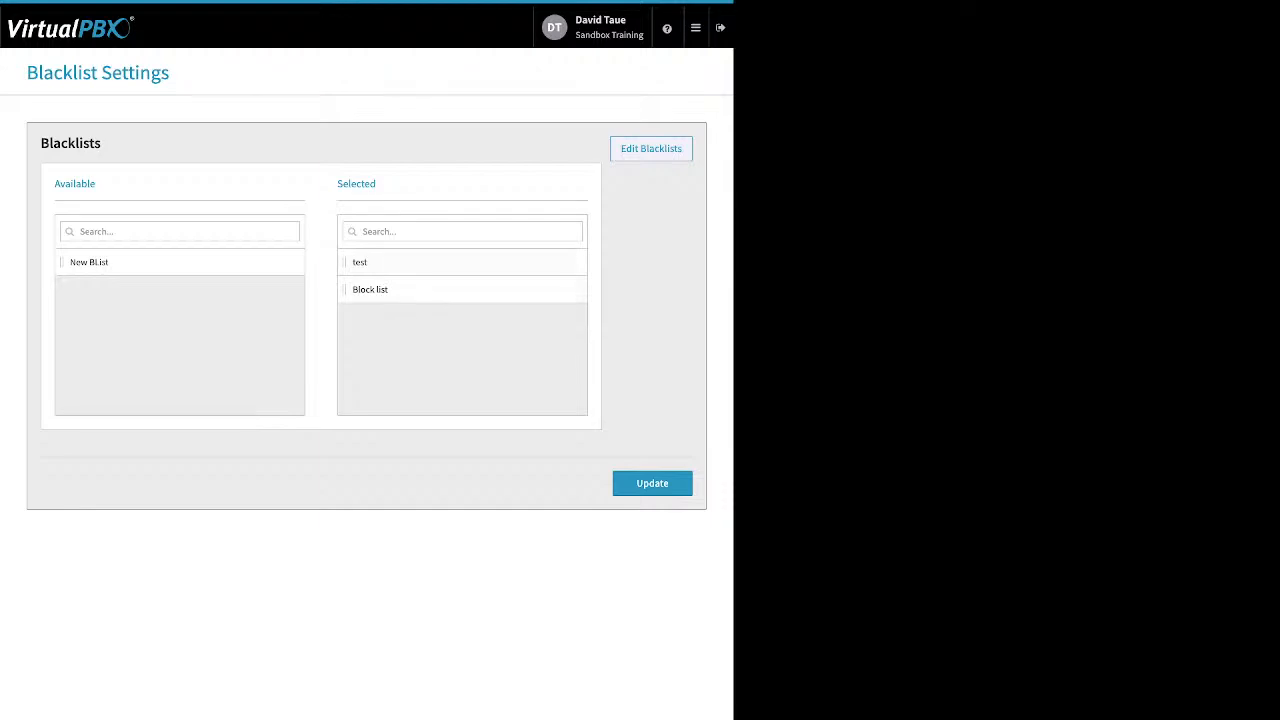
left_click_drag(337, 183, 376, 183)
left_click(652, 483)
left_click(696, 28)
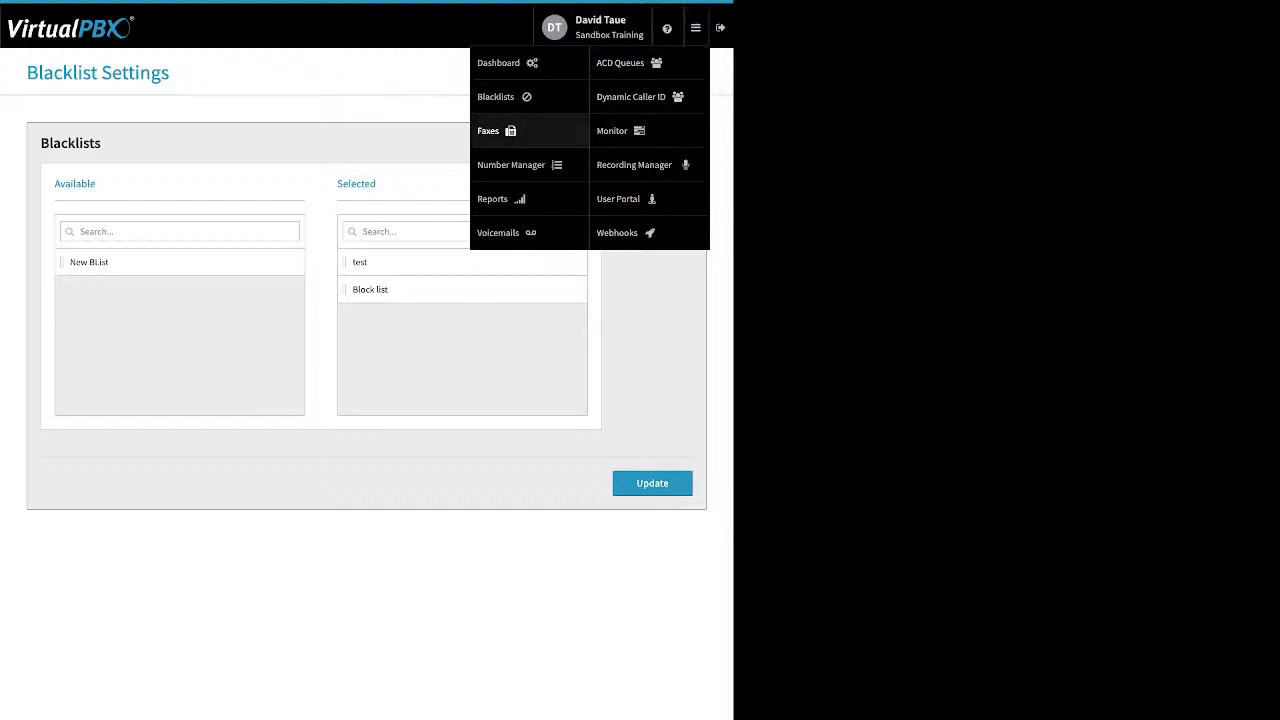
Open Faxes and view inbound faxes of Sandbox Training's Main Faxbox.
left_click(490, 131)
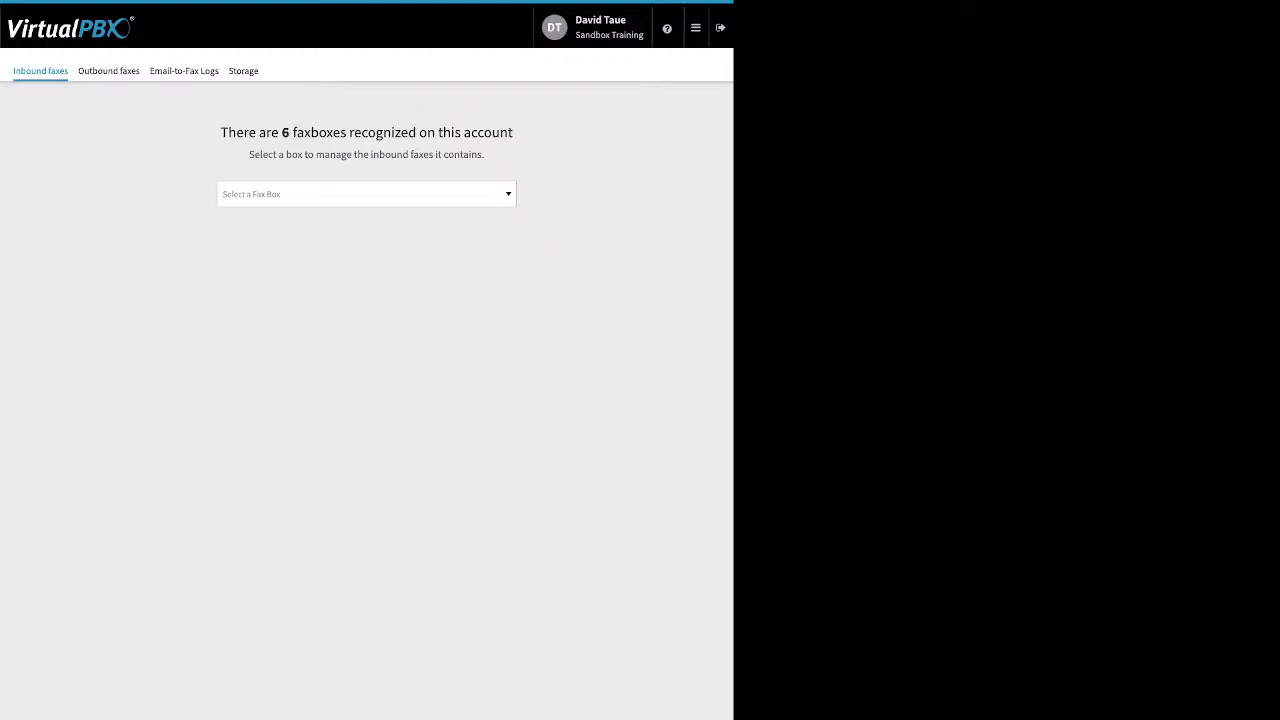
left_click(366, 194)
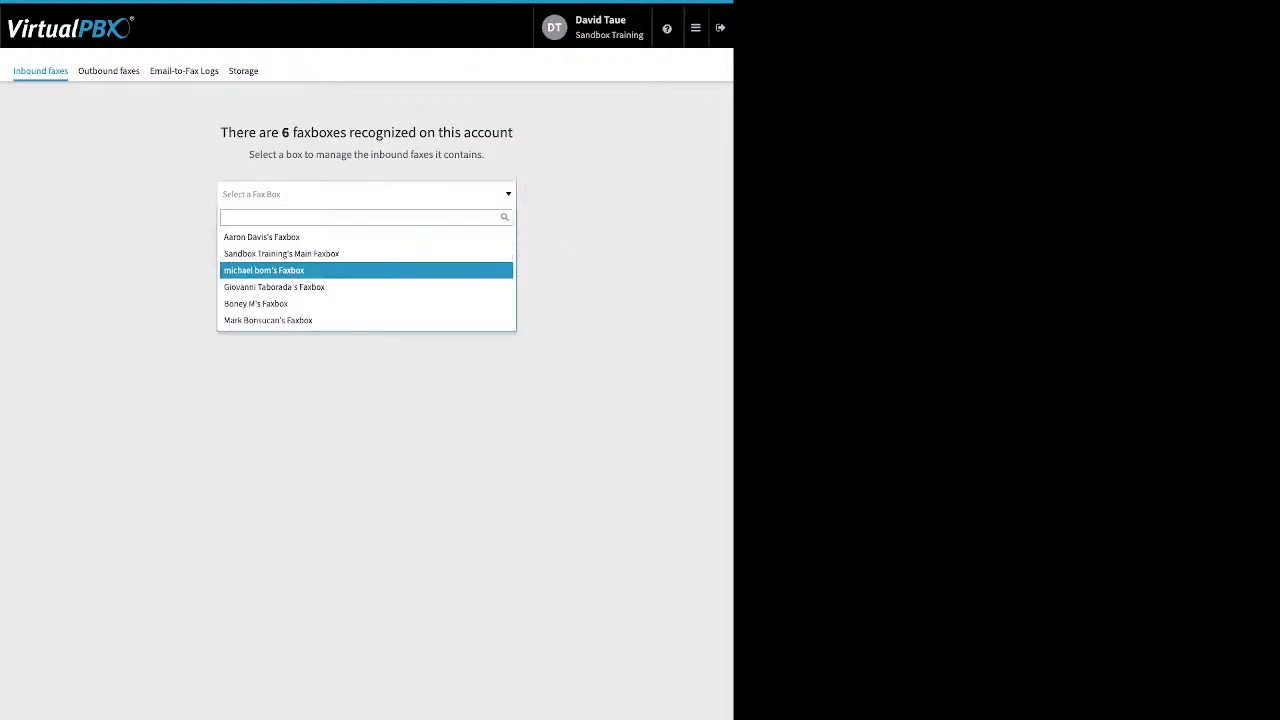
left_click(366, 254)
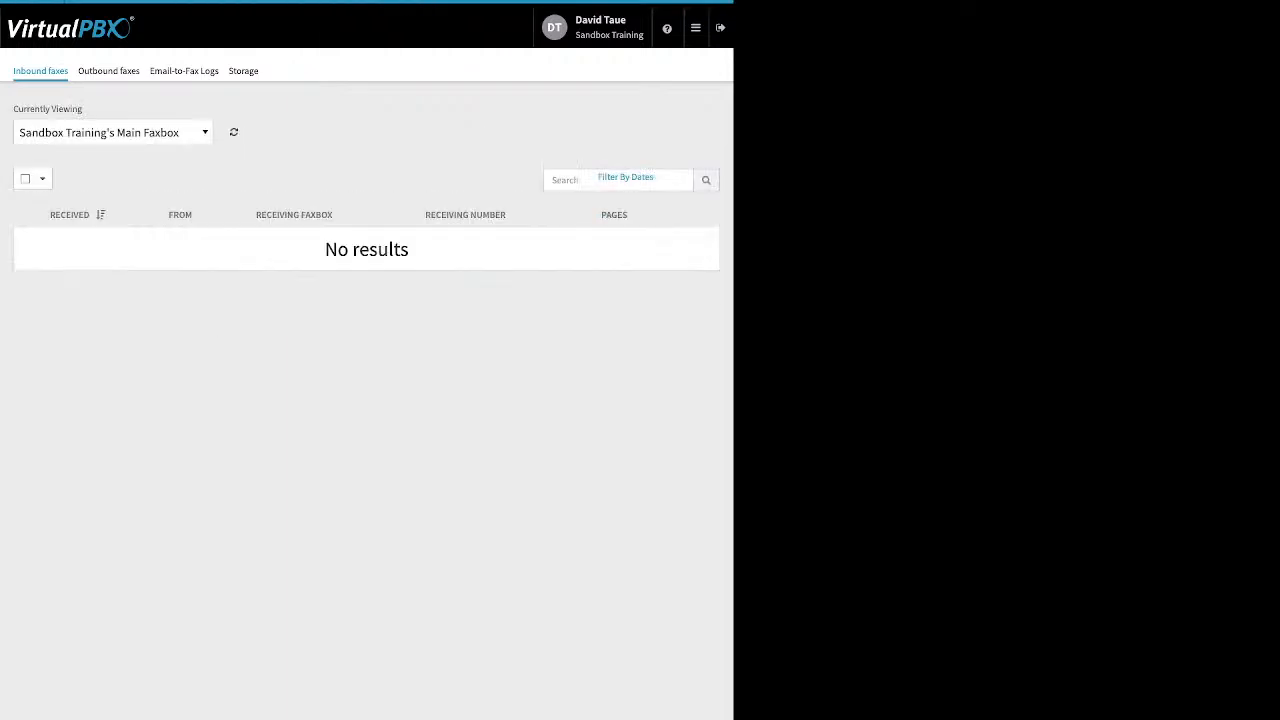
left_click(113, 133)
key("Return")
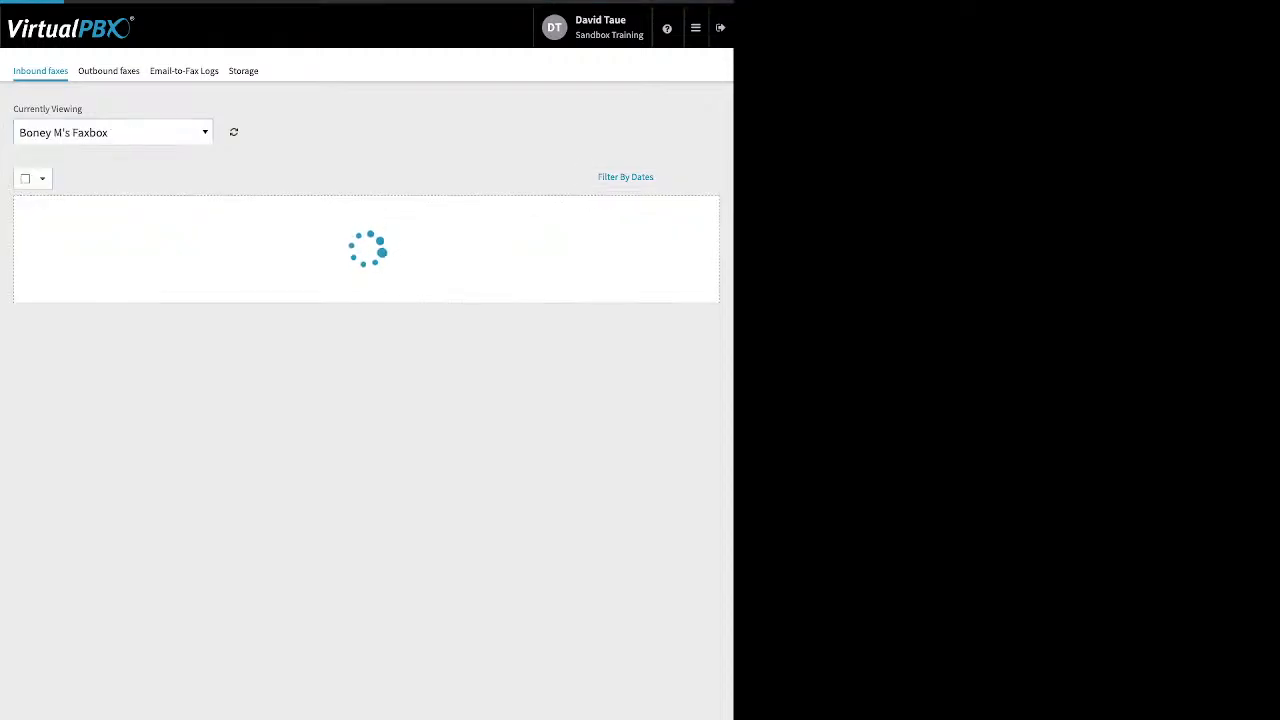
Cycle through the other faxboxes, ending on the one with a single received fax.
left_click(113, 132)
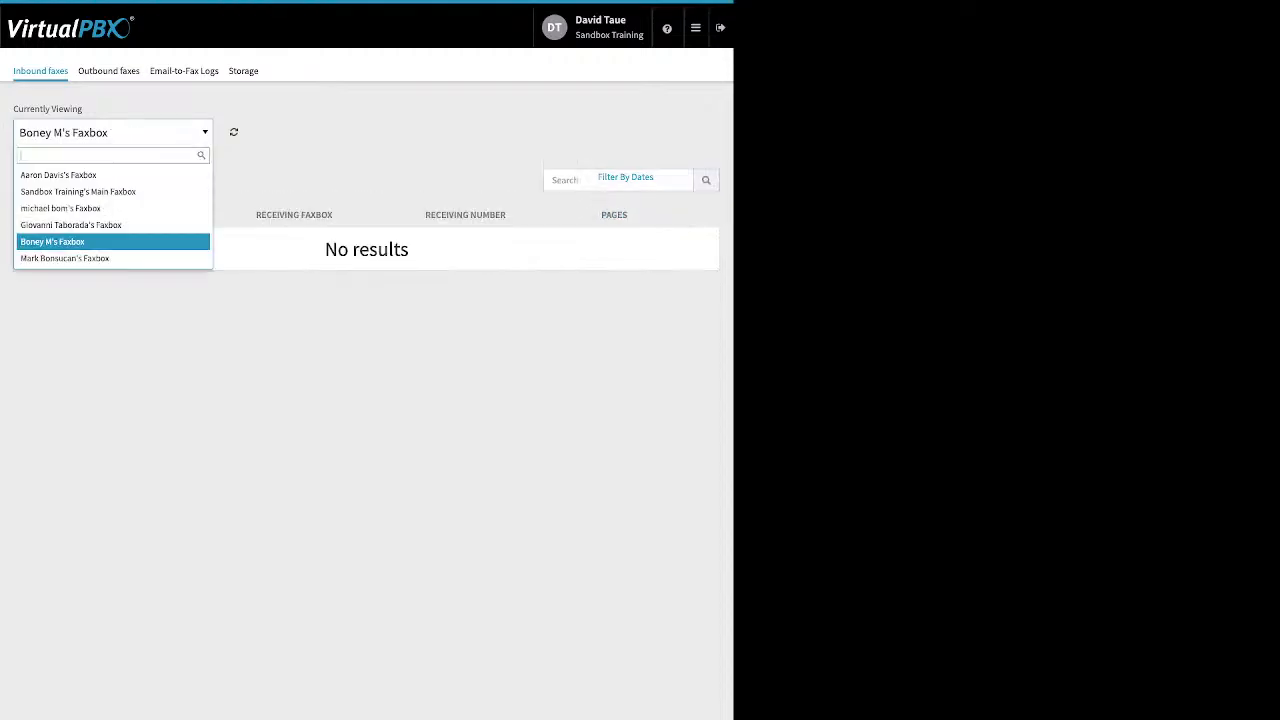
left_click(110, 258)
left_click(113, 132)
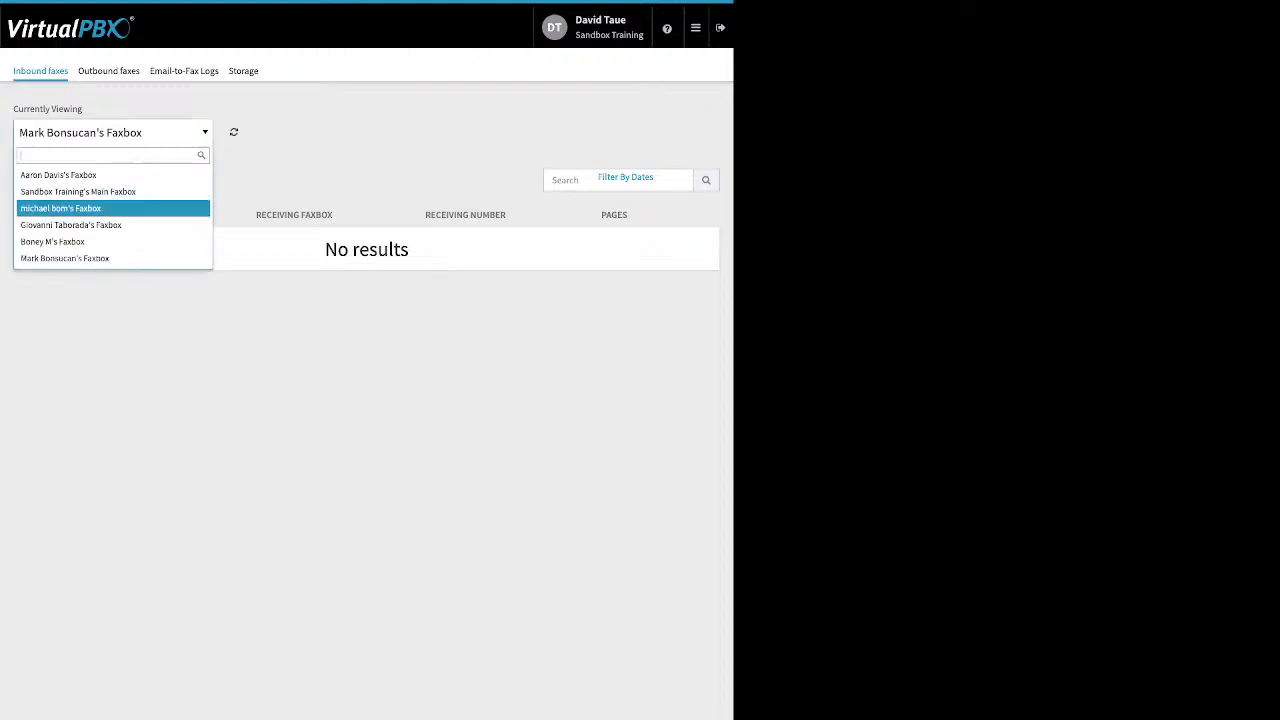
left_click(110, 225)
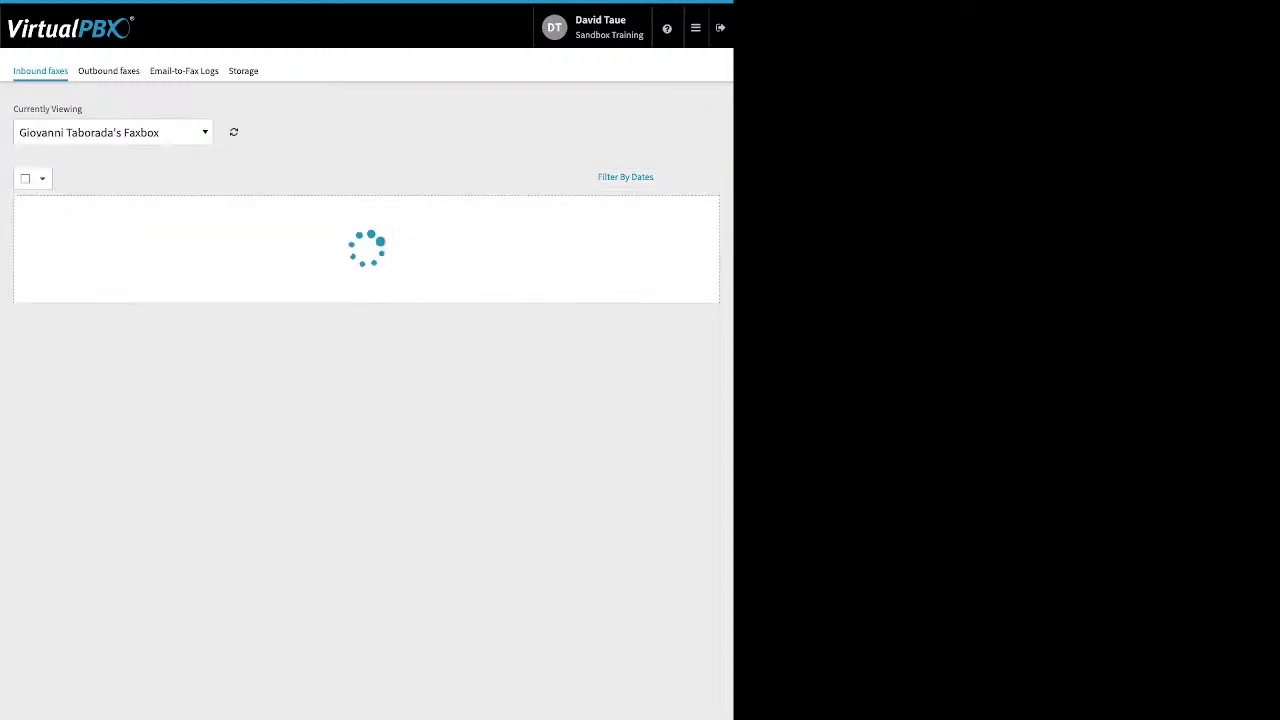
left_click(113, 132)
left_click(110, 208)
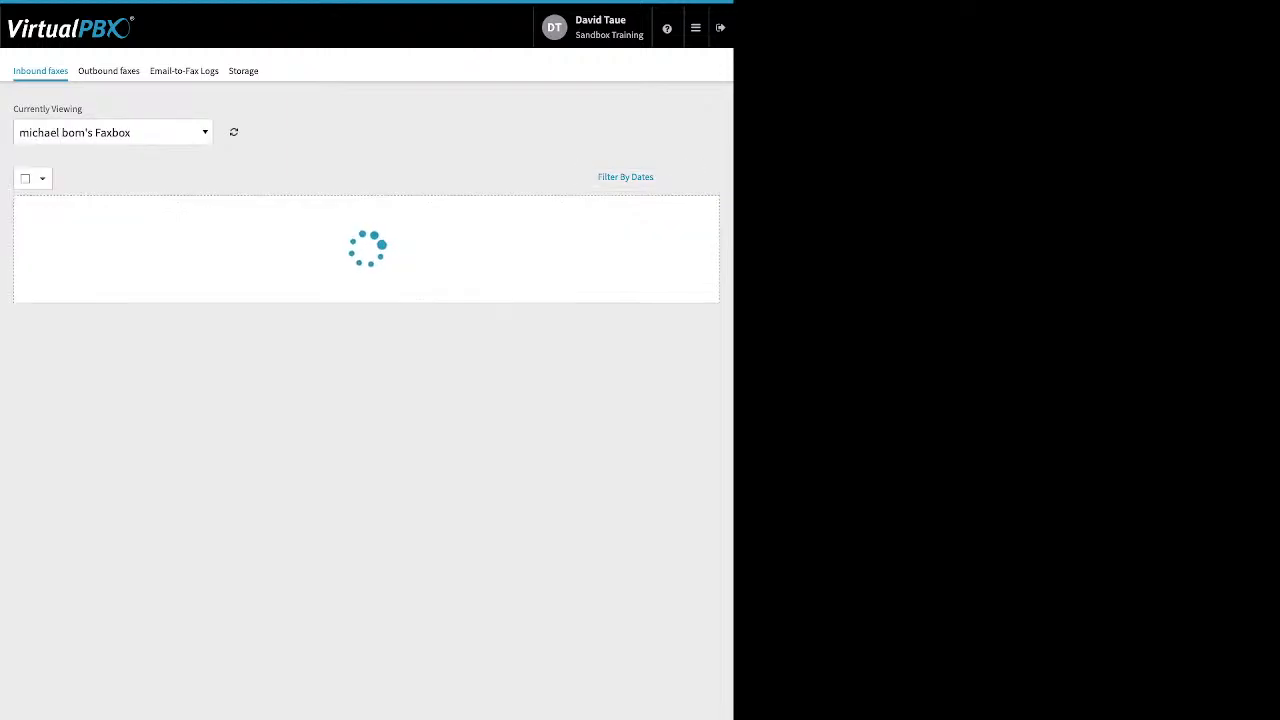
left_click(113, 132)
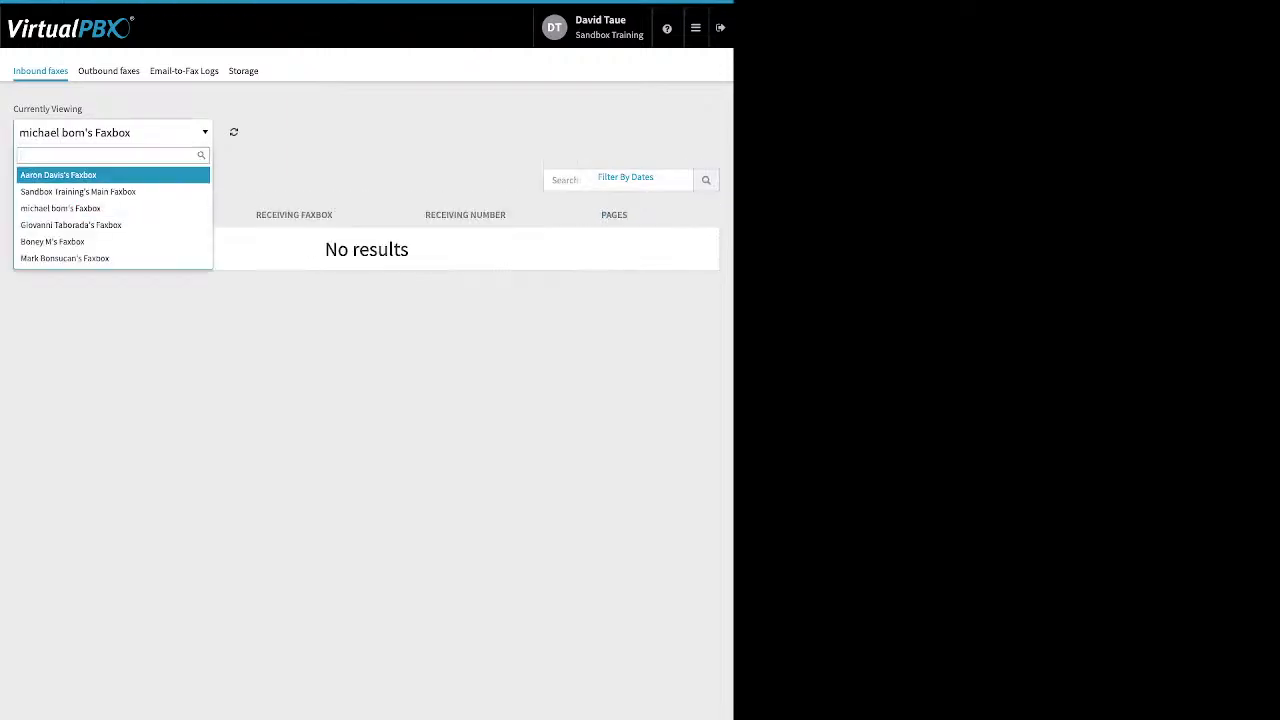
left_click(110, 175)
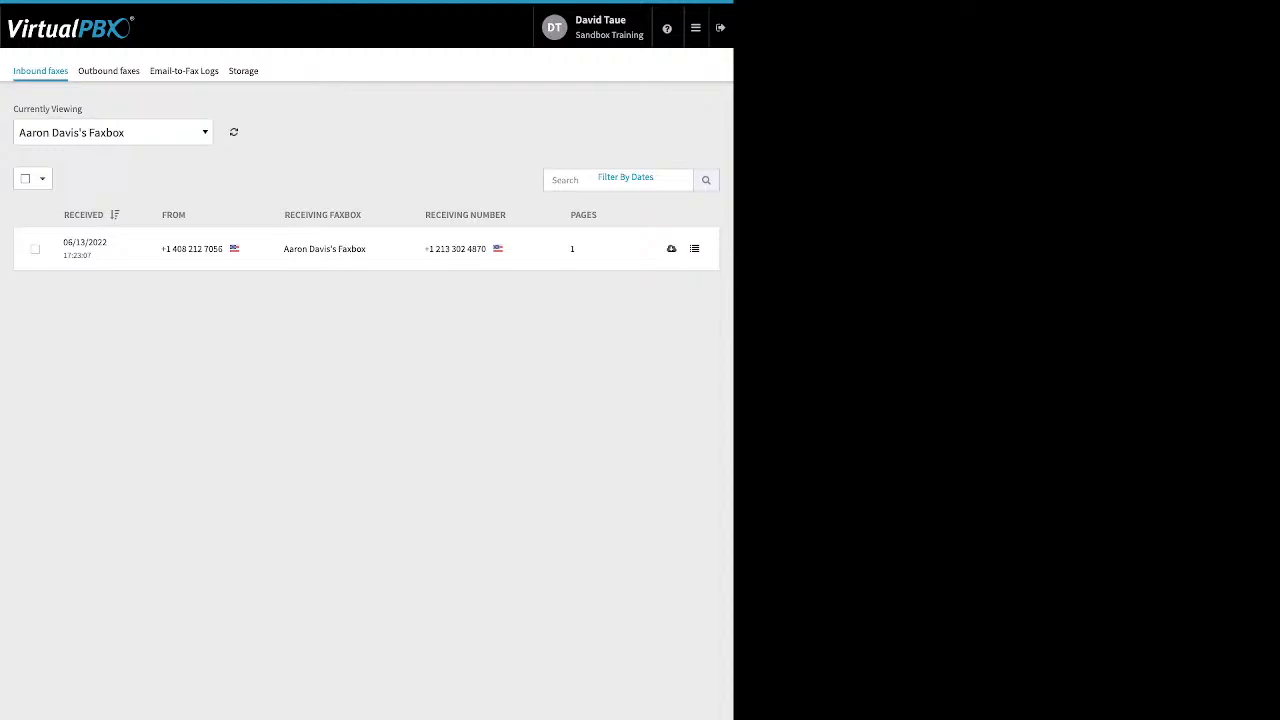
Show outbound faxes for the faxbox that sent two faxes and open the failed fax's details.
left_click(109, 71)
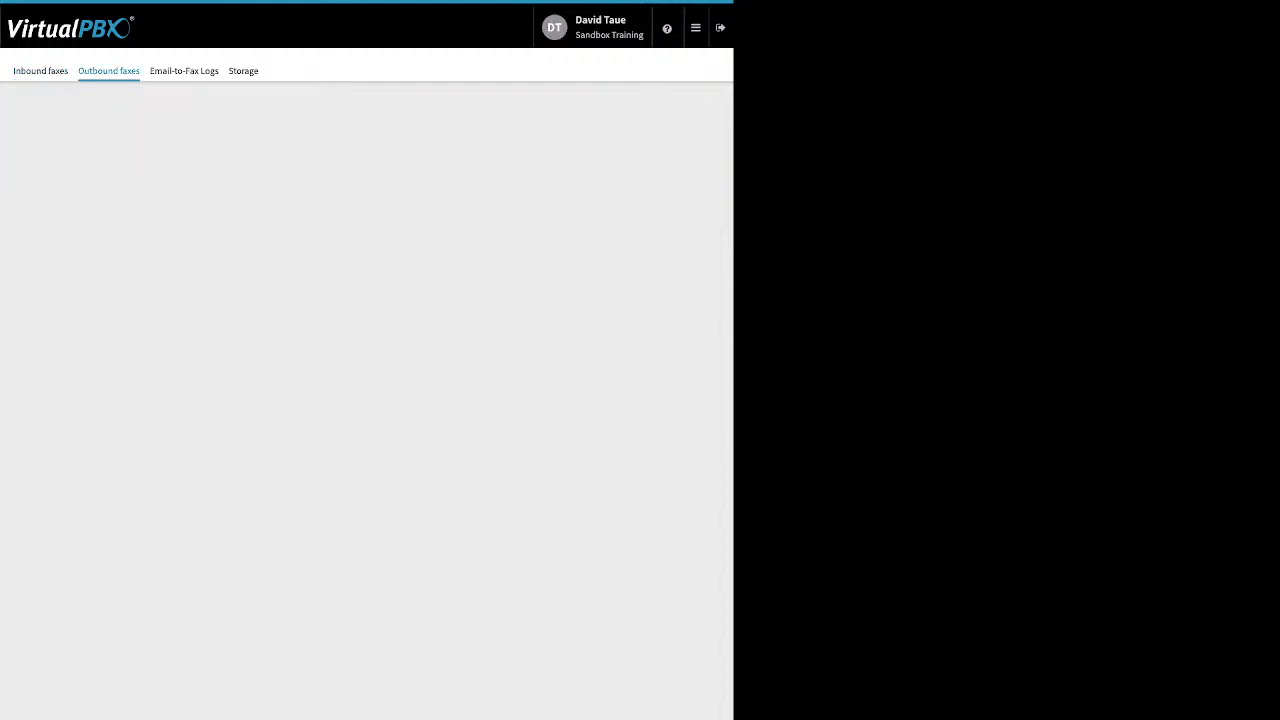
left_click(366, 194)
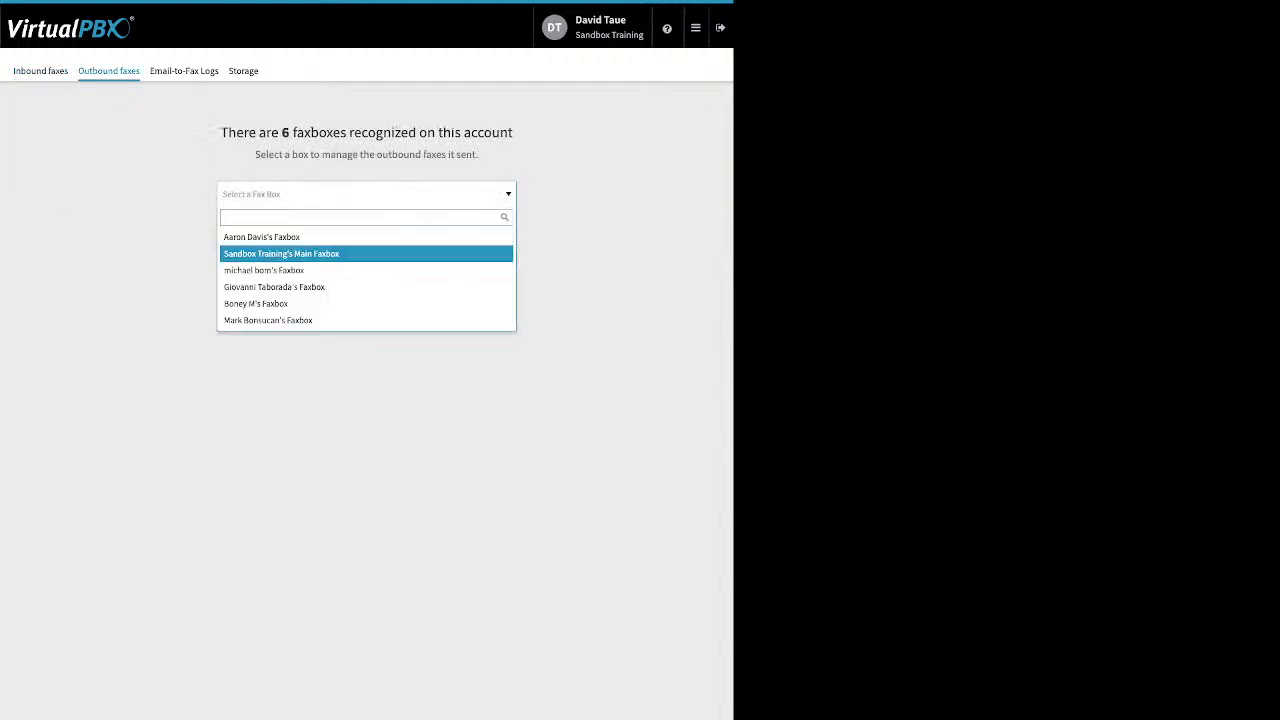
left_click(340, 253)
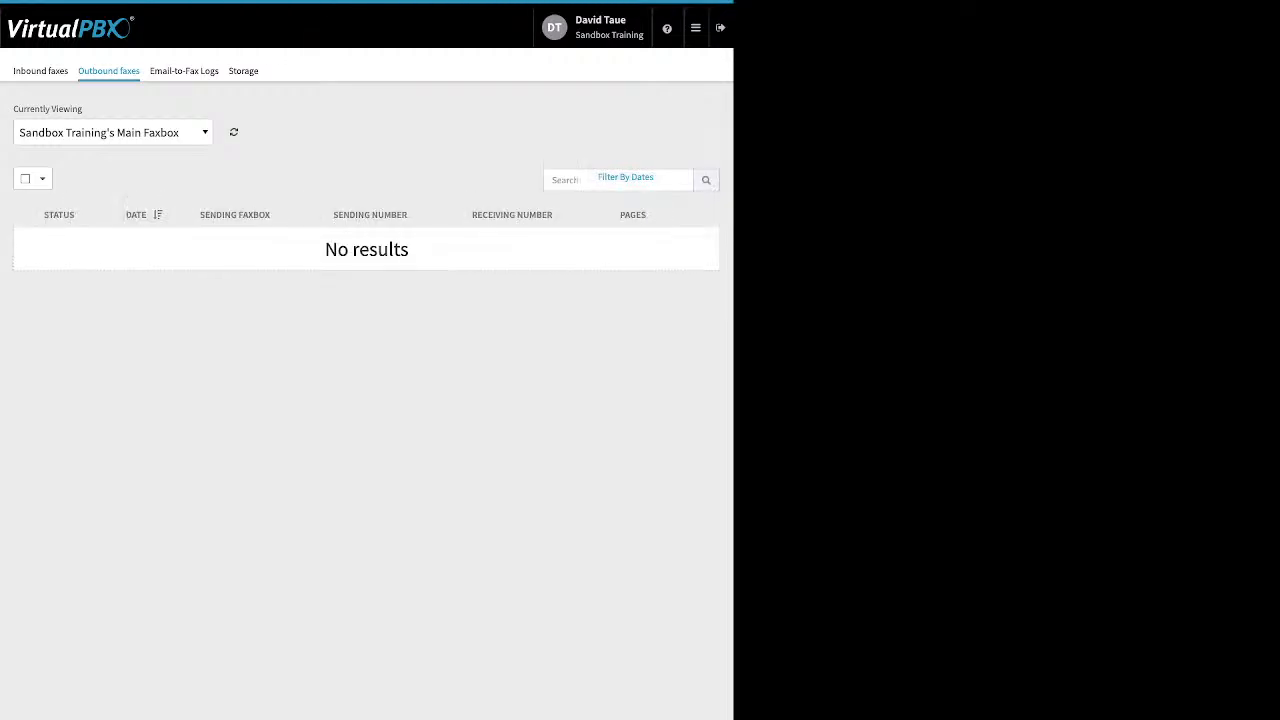
left_click(113, 132)
left_click(113, 132)
left_click(113, 132)
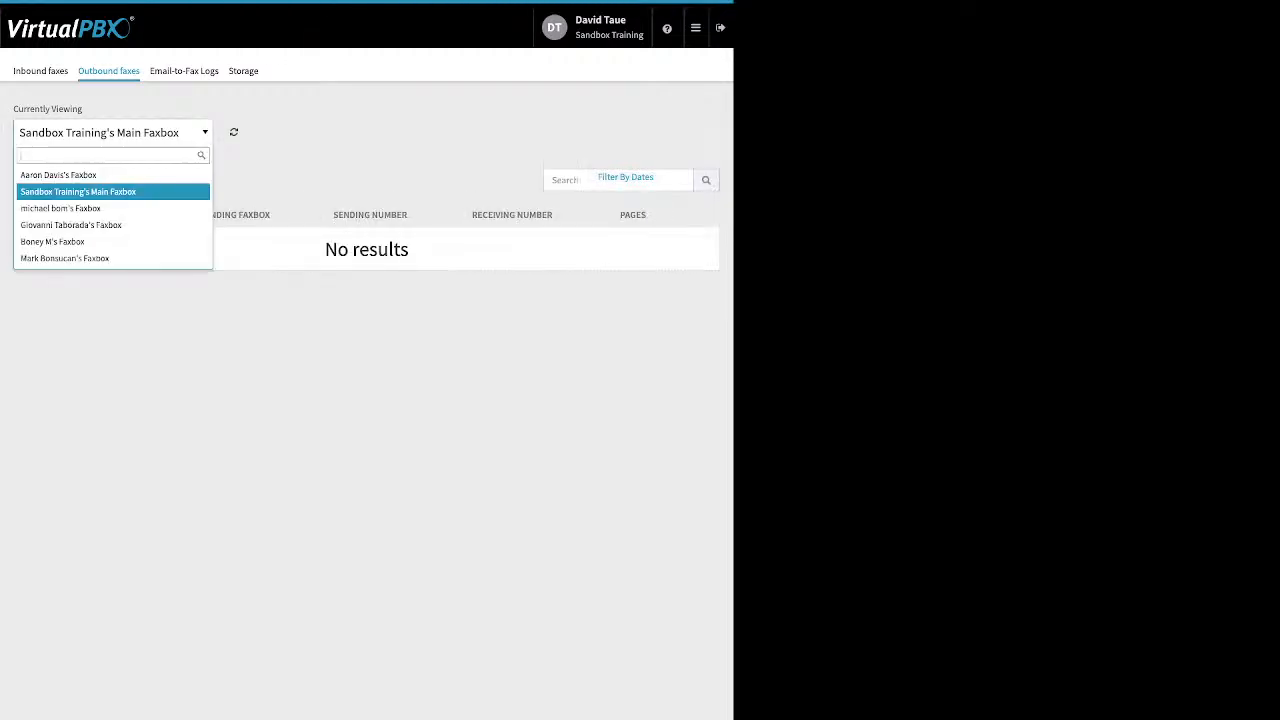
left_click(100, 175)
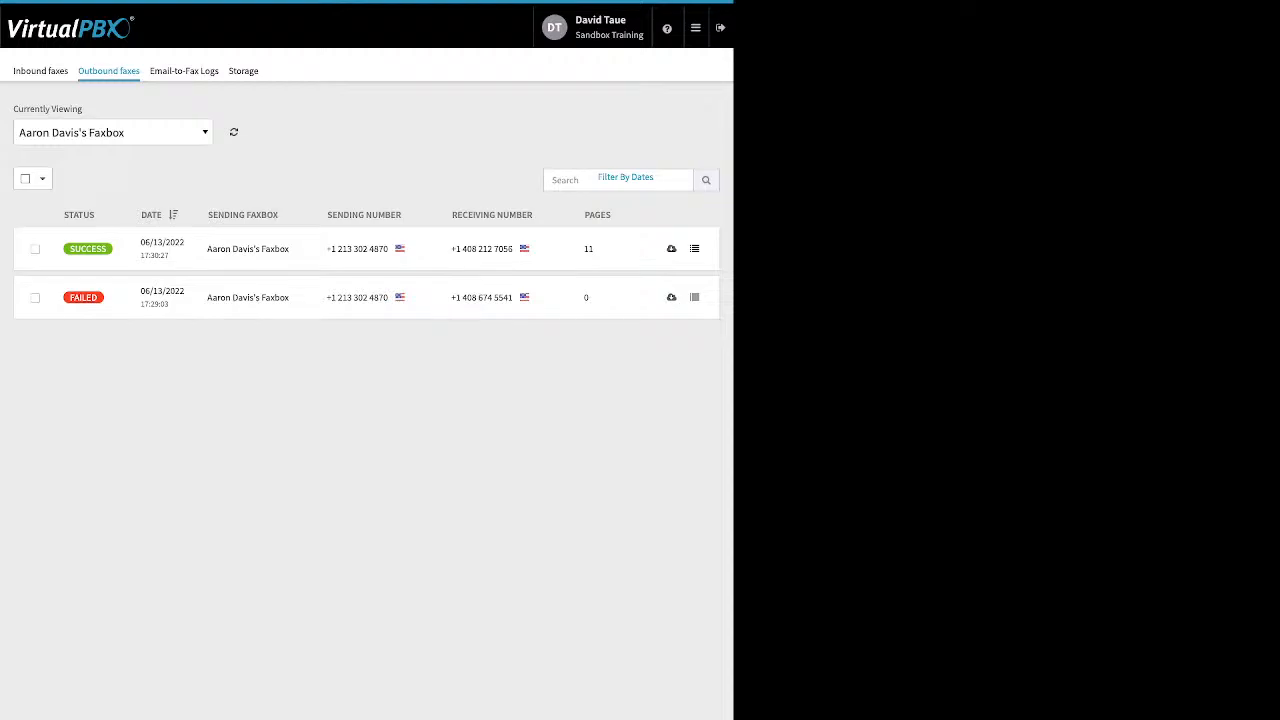
left_click(694, 297)
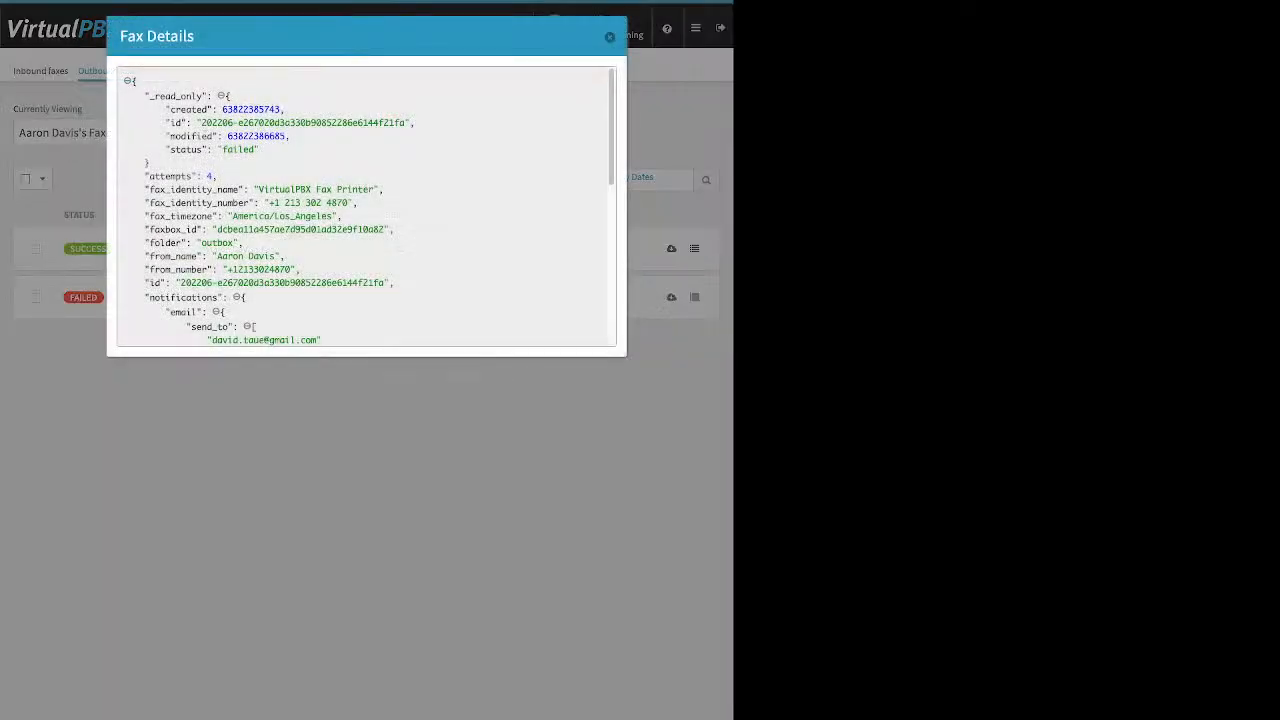
Mark the "success": false line in the Fax Details JSON, then close the dialog.
scroll(366, 205, "down", 10)
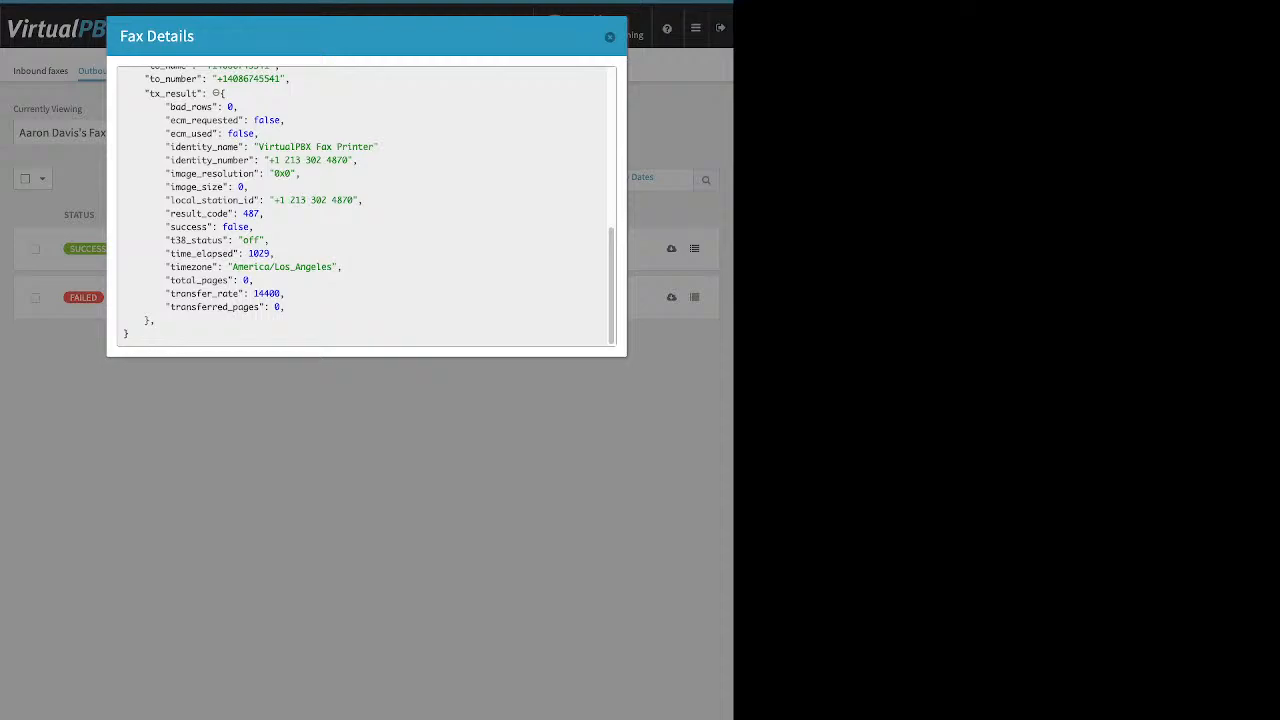
left_click_drag(254, 227, 160, 227)
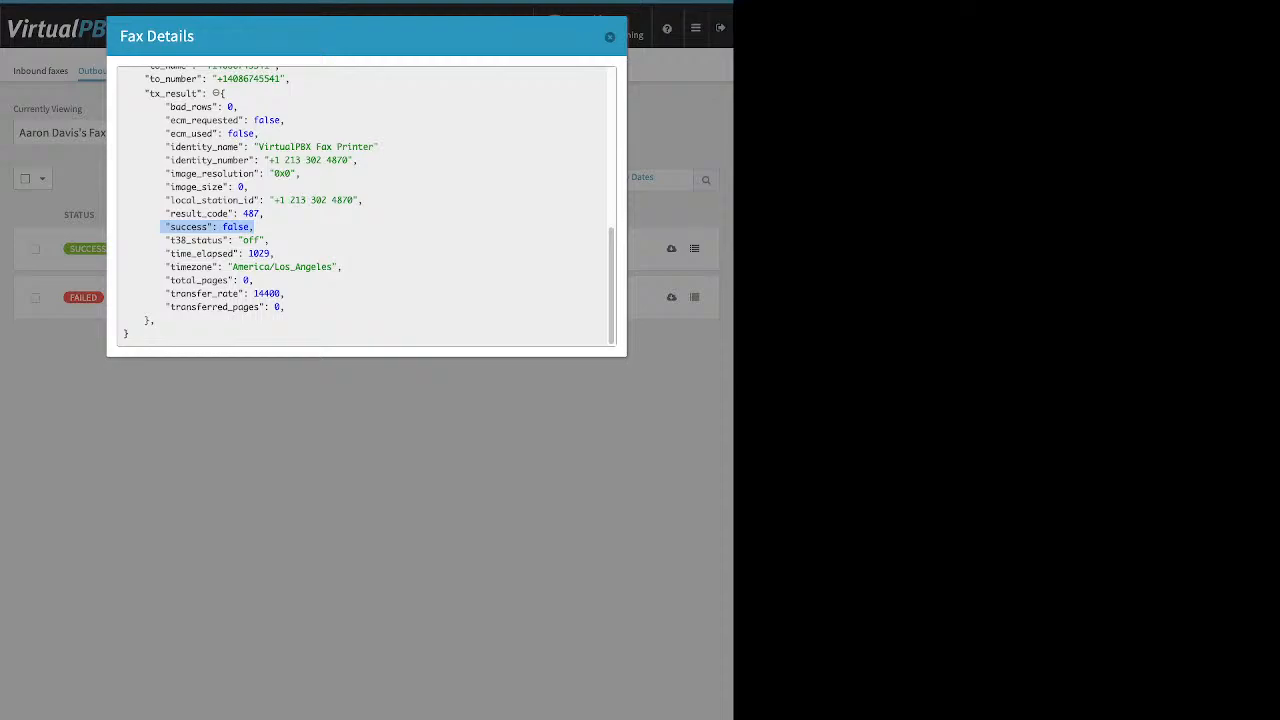
scroll(366, 205, "up", 4)
key("Escape")
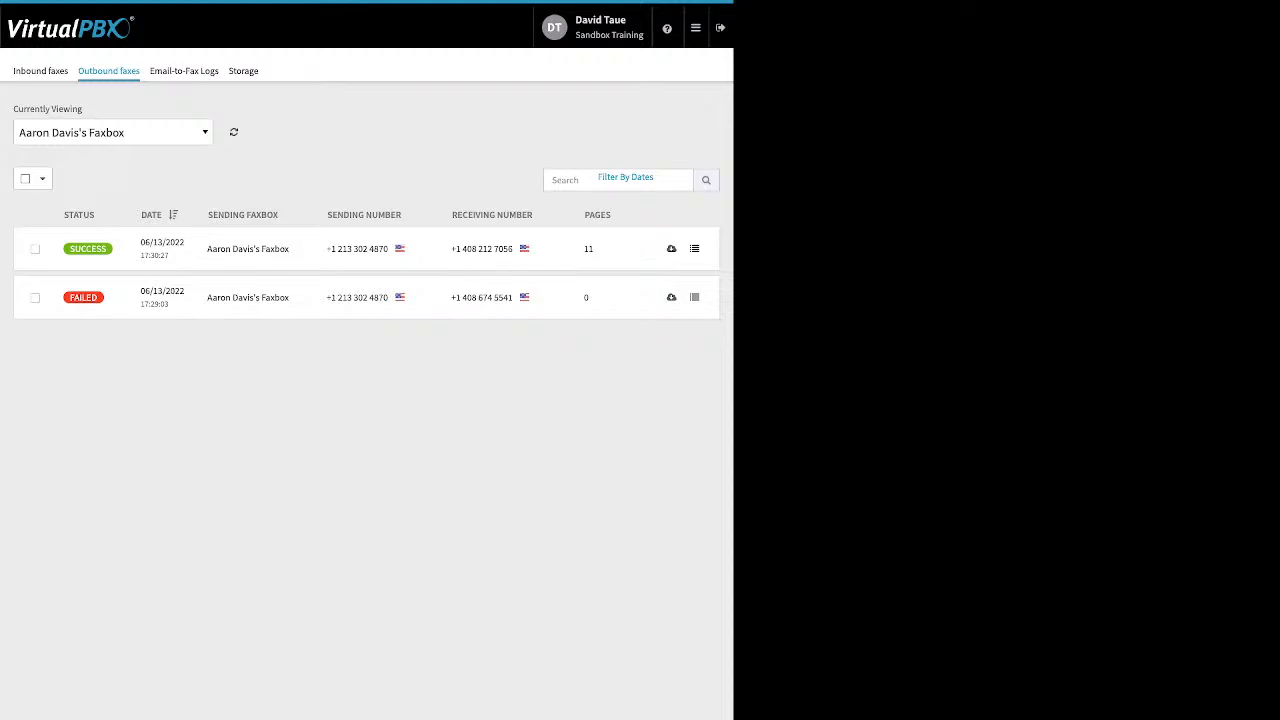
Show the empty Email-to-Fax Logs tab and open the navigation panel.
left_click(184, 71)
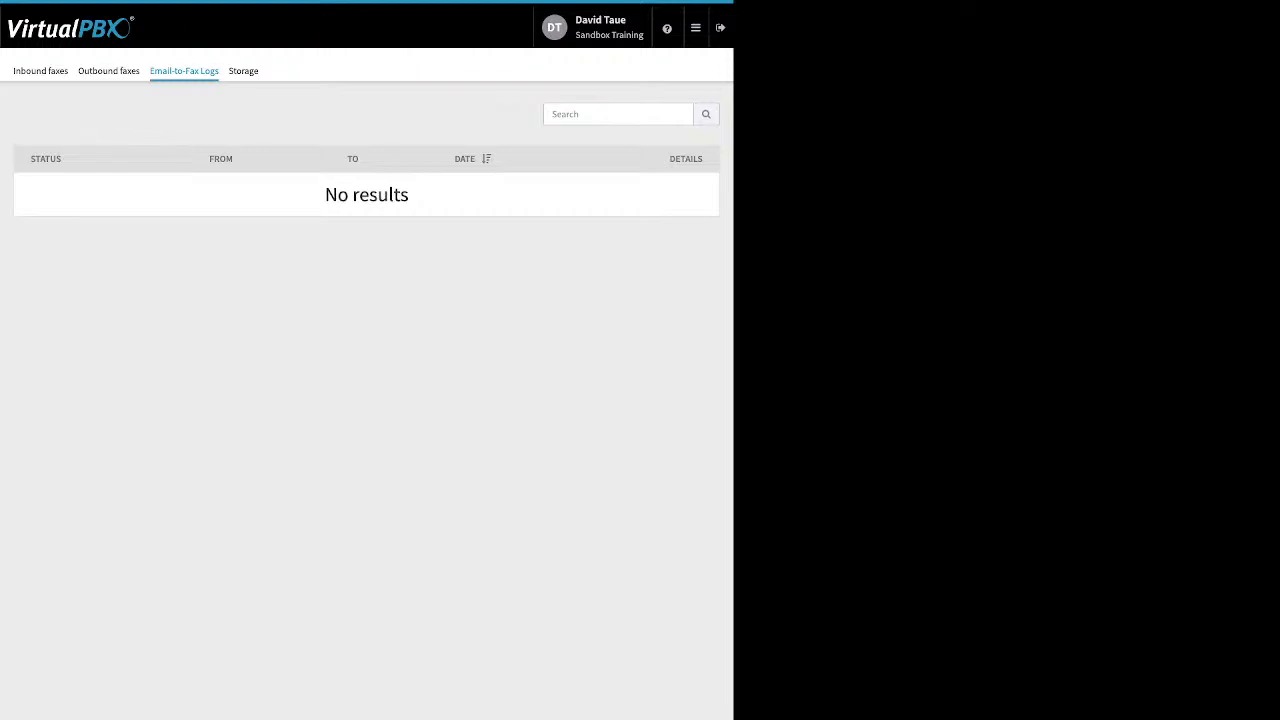
mouse_move(696, 28)
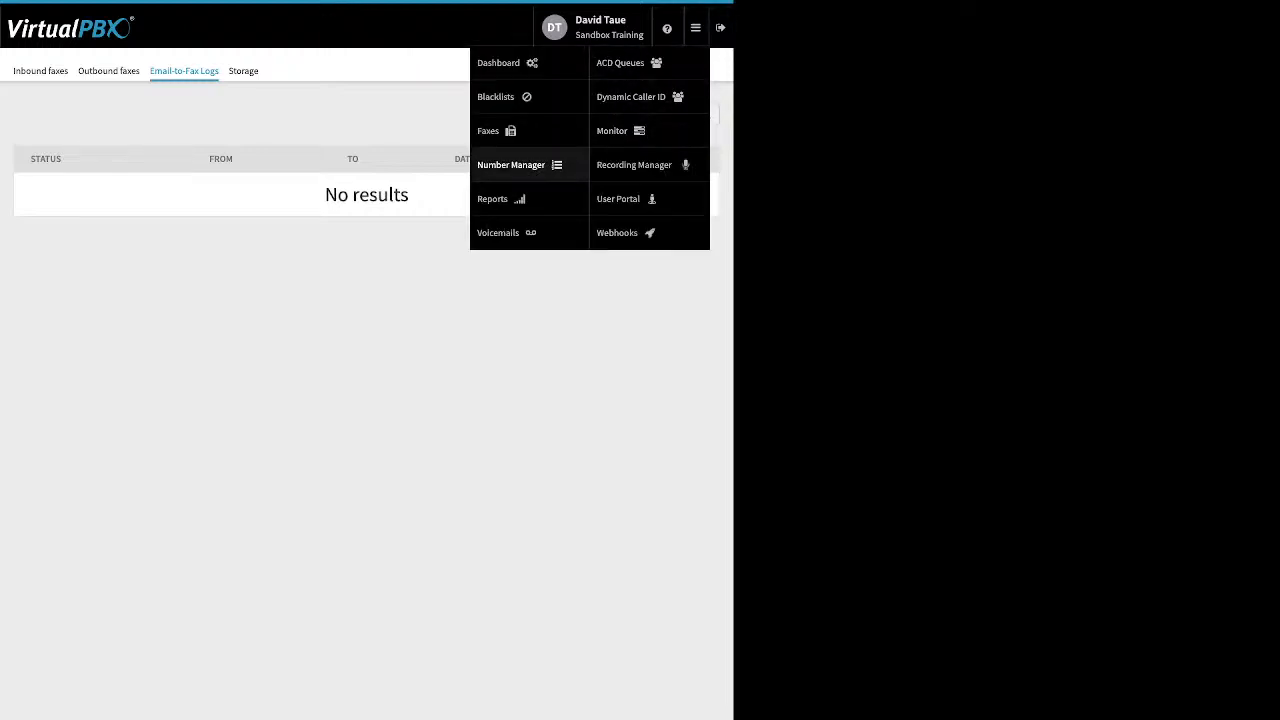
Open Number Manager's Spare Numbers list with two numbers, then reopen the navigation panel.
left_click(511, 165)
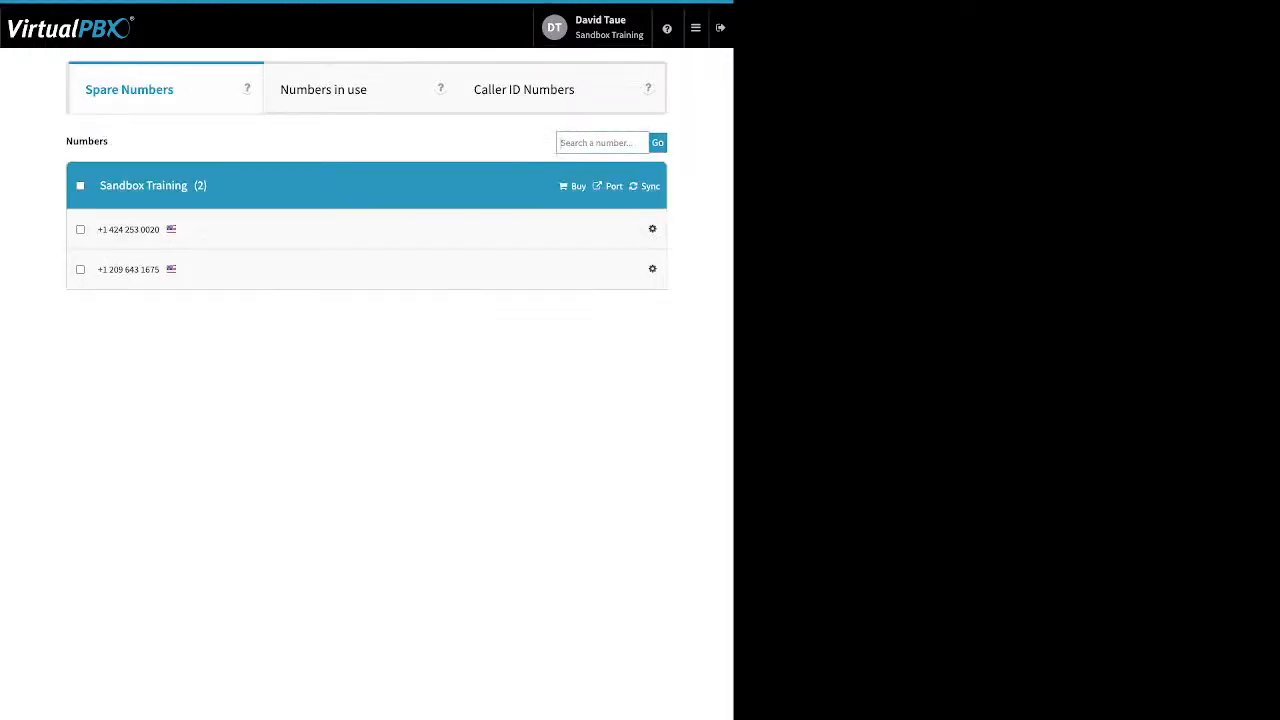
mouse_move(696, 28)
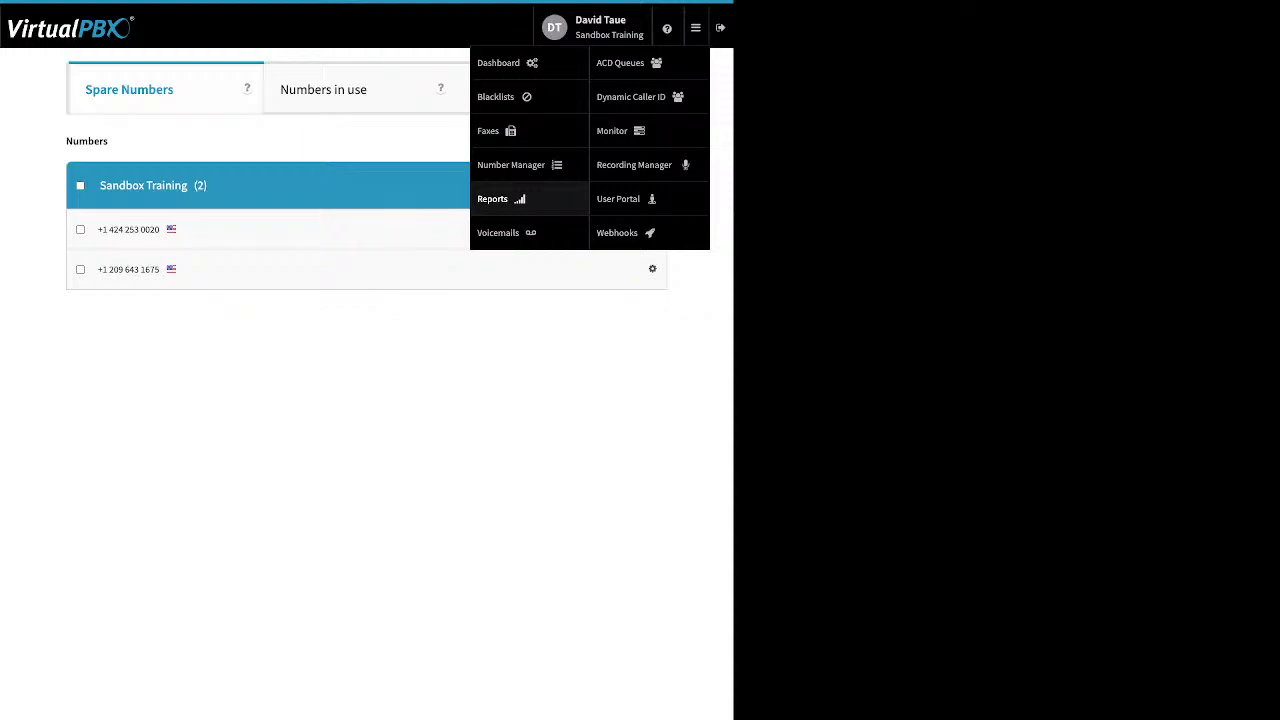
Open Voicemails and select the account owner's VMBox holding 3 messages.
left_click(505, 232)
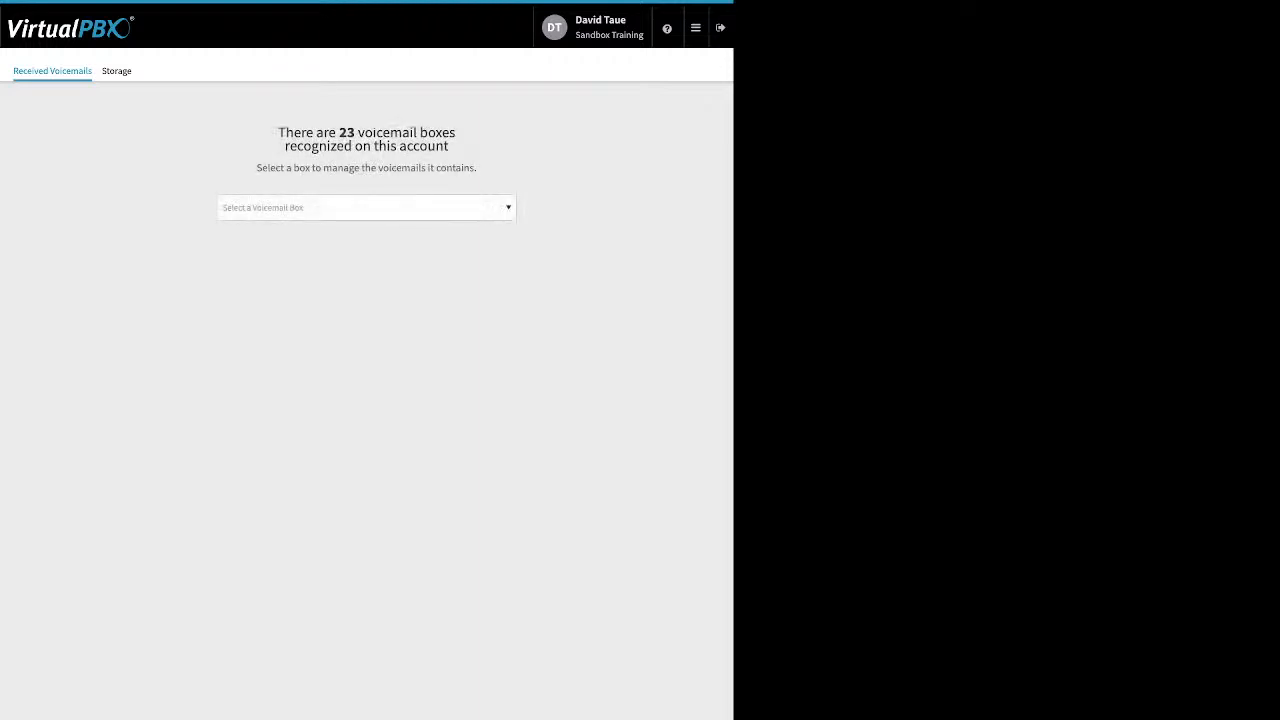
left_click(367, 208)
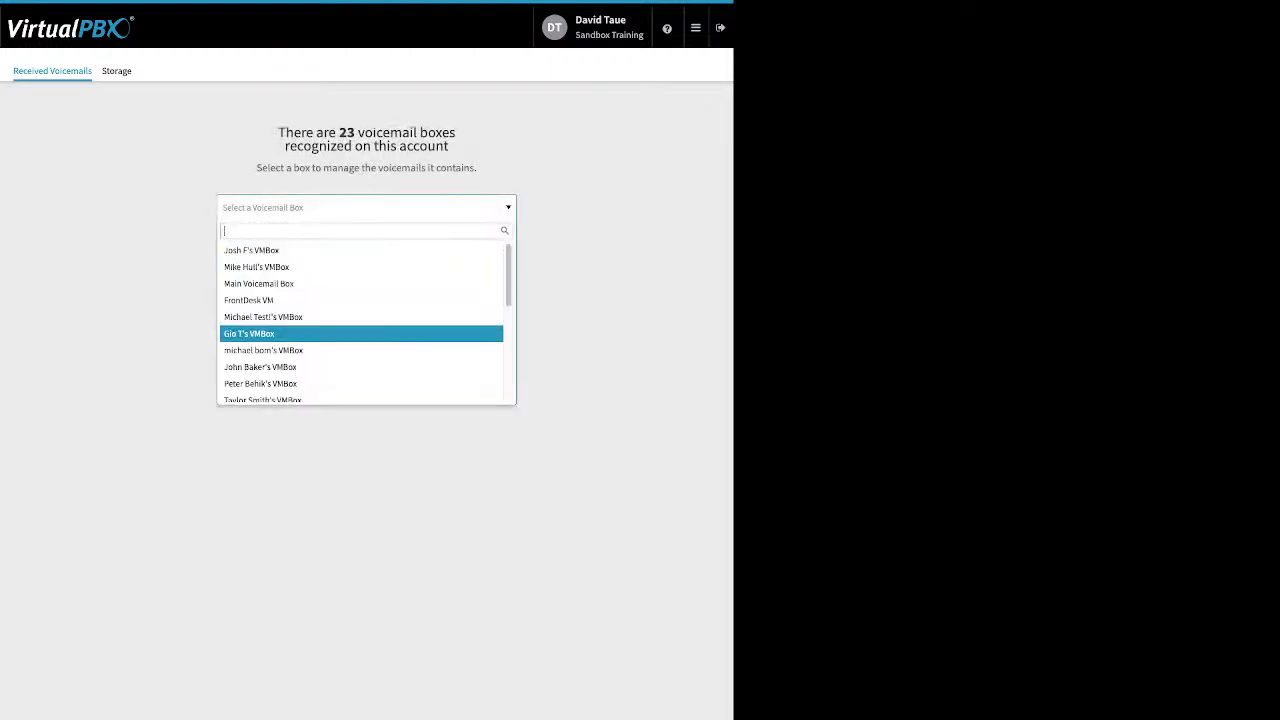
scroll(362, 328, "down", 3)
scroll(362, 326, "down", 2)
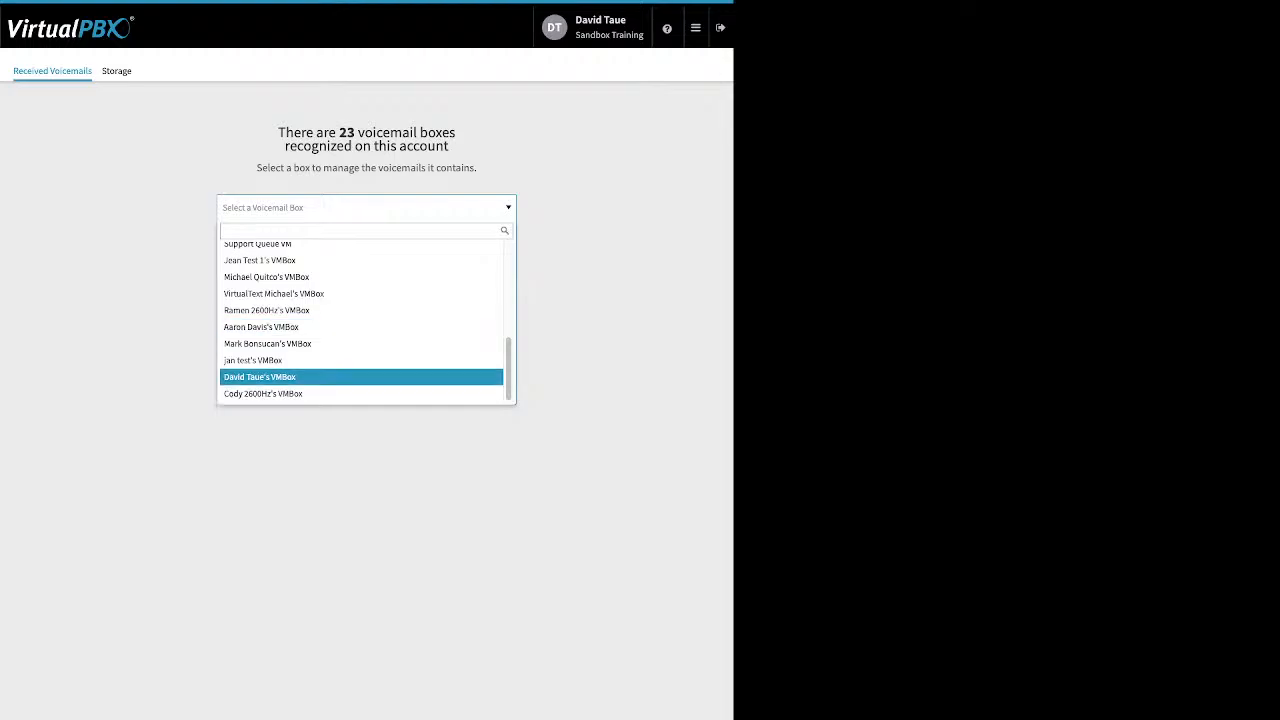
left_click(362, 377)
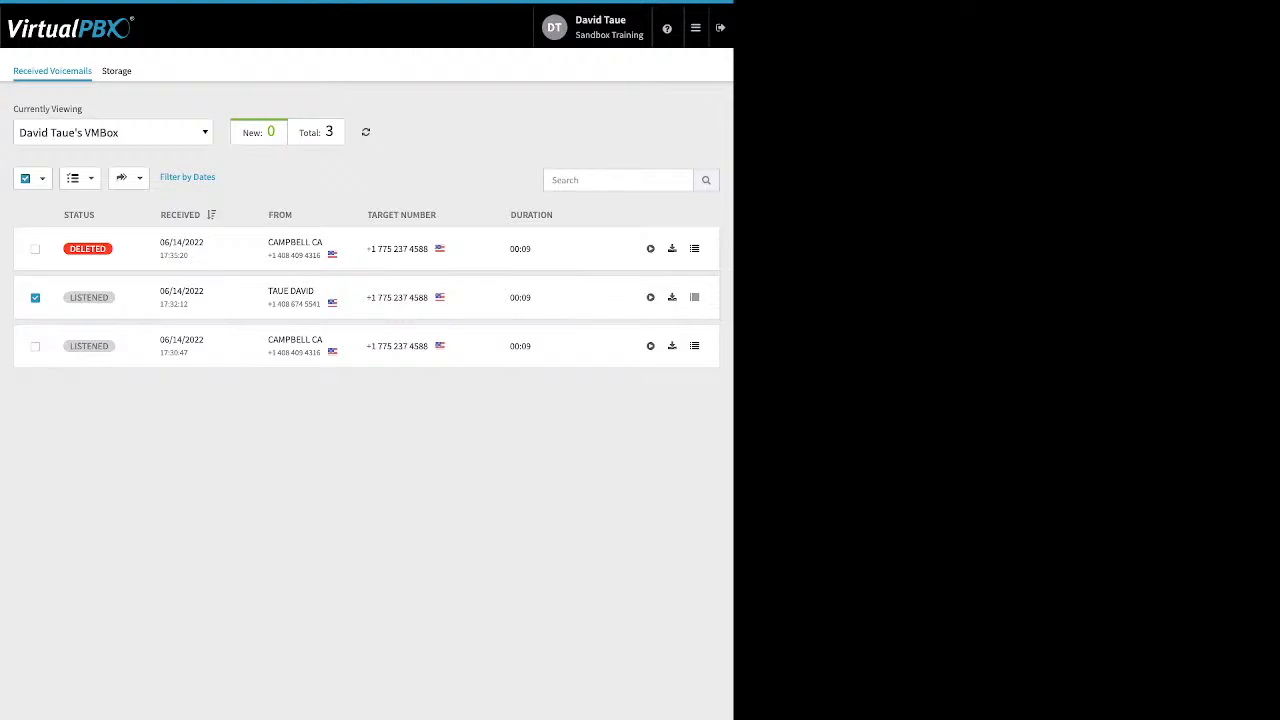
Check the Move-to box list, then mark the second voicemail as new (1 new of 3).
left_click(128, 177)
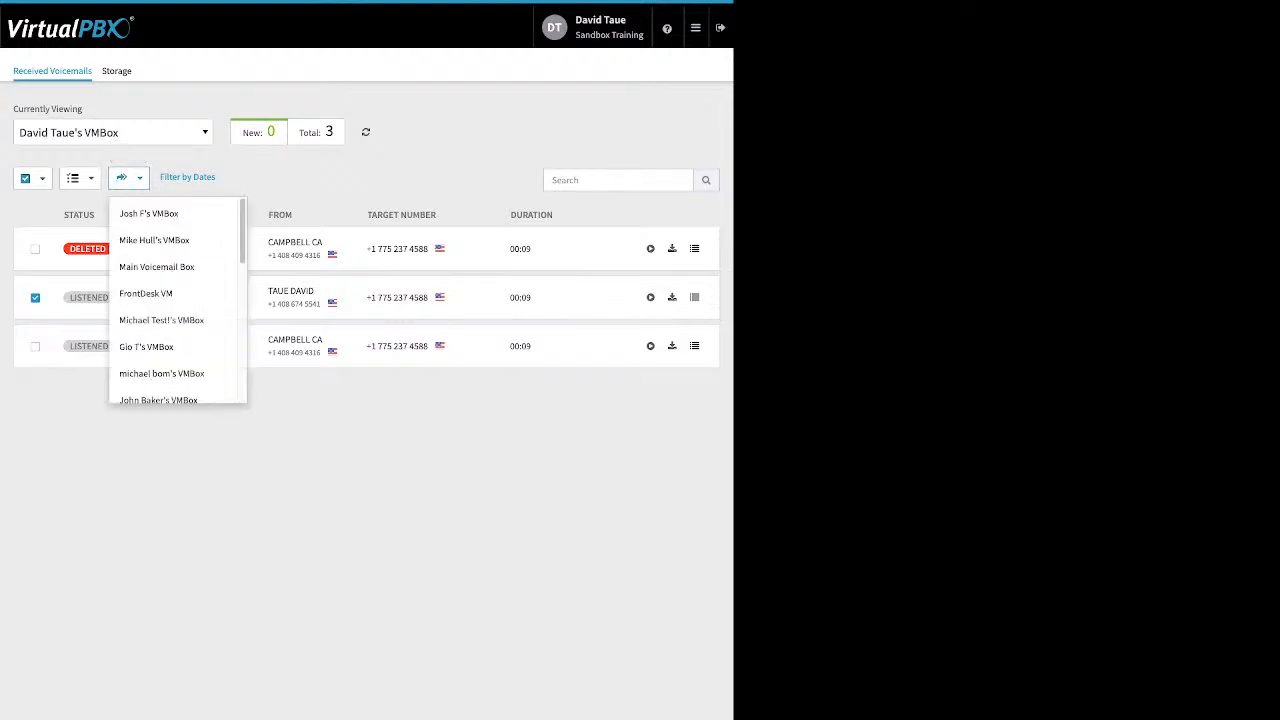
left_click(128, 177)
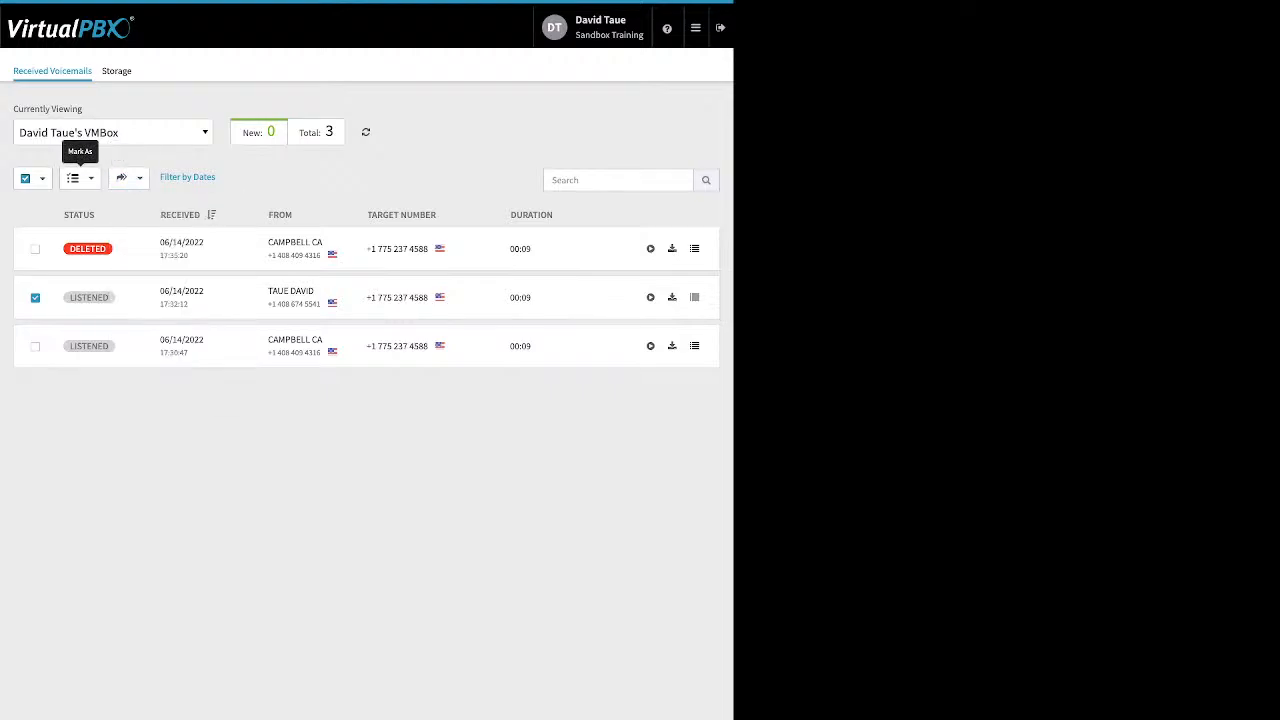
left_click(80, 177)
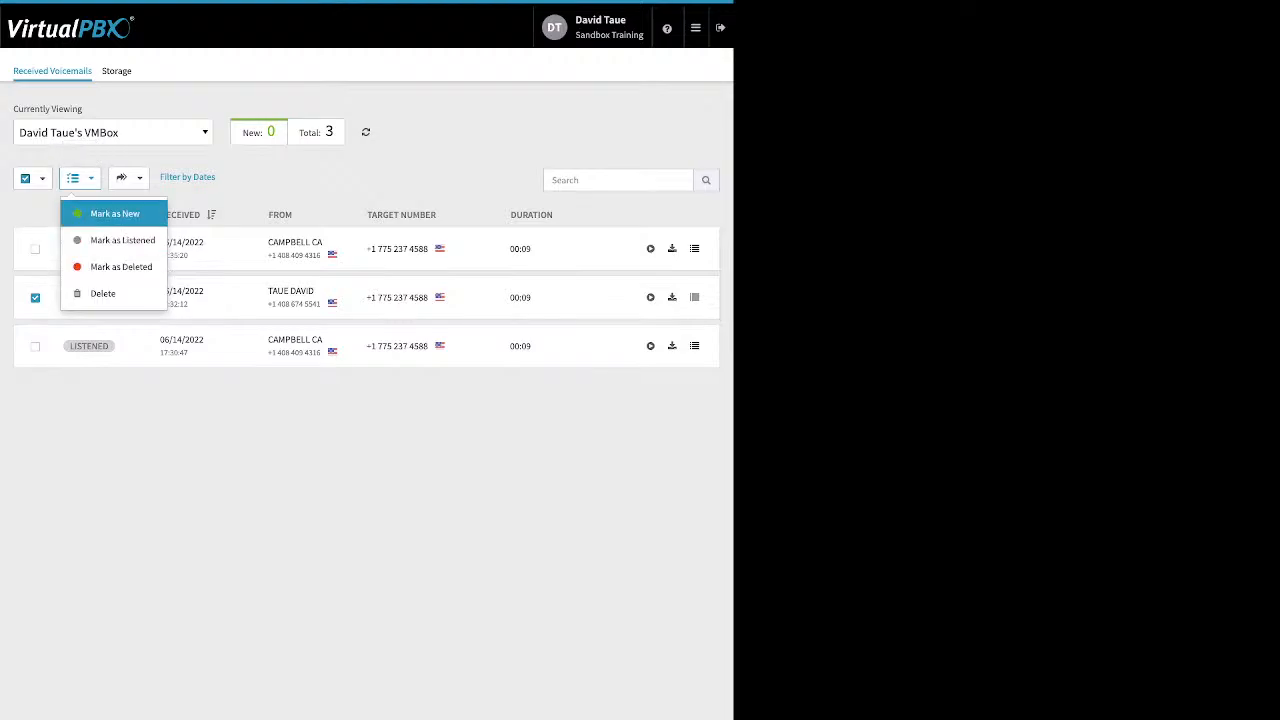
left_click(115, 213)
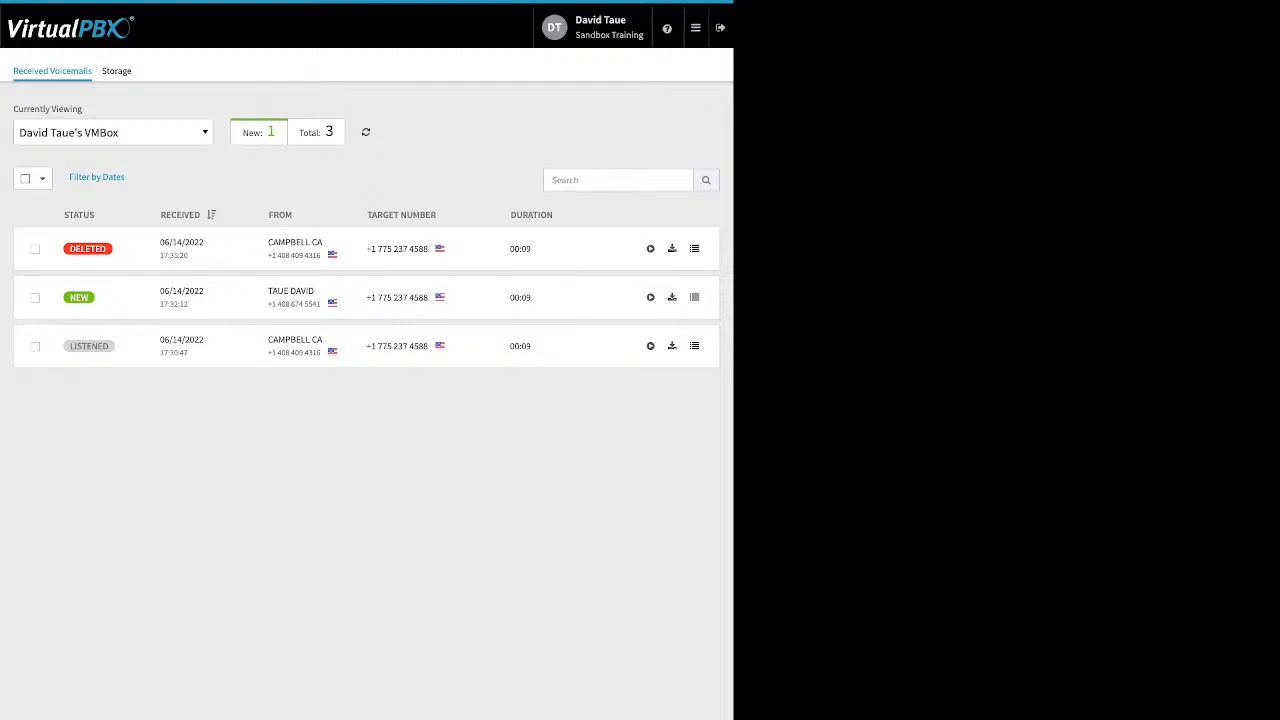
Open ACD Queues and view My Support's settings: Round Robin, 3600-second timeout, call limit 4.
mouse_move(696, 28)
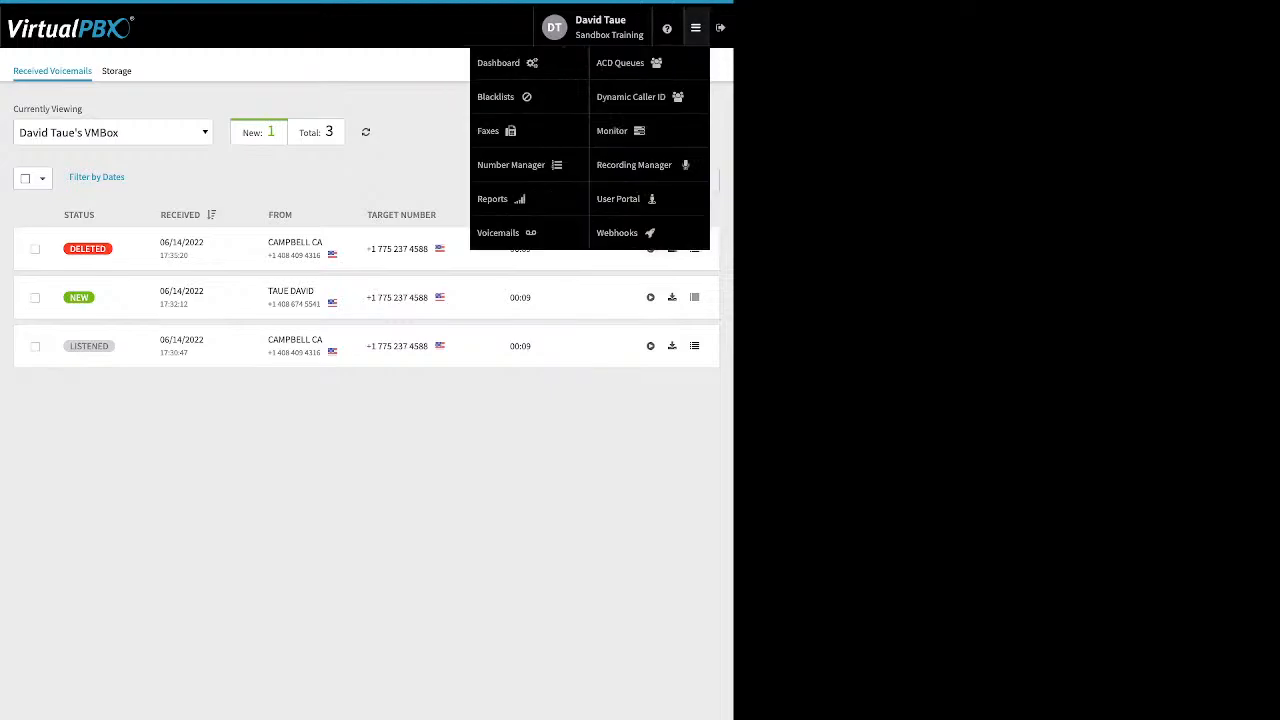
left_click(622, 62)
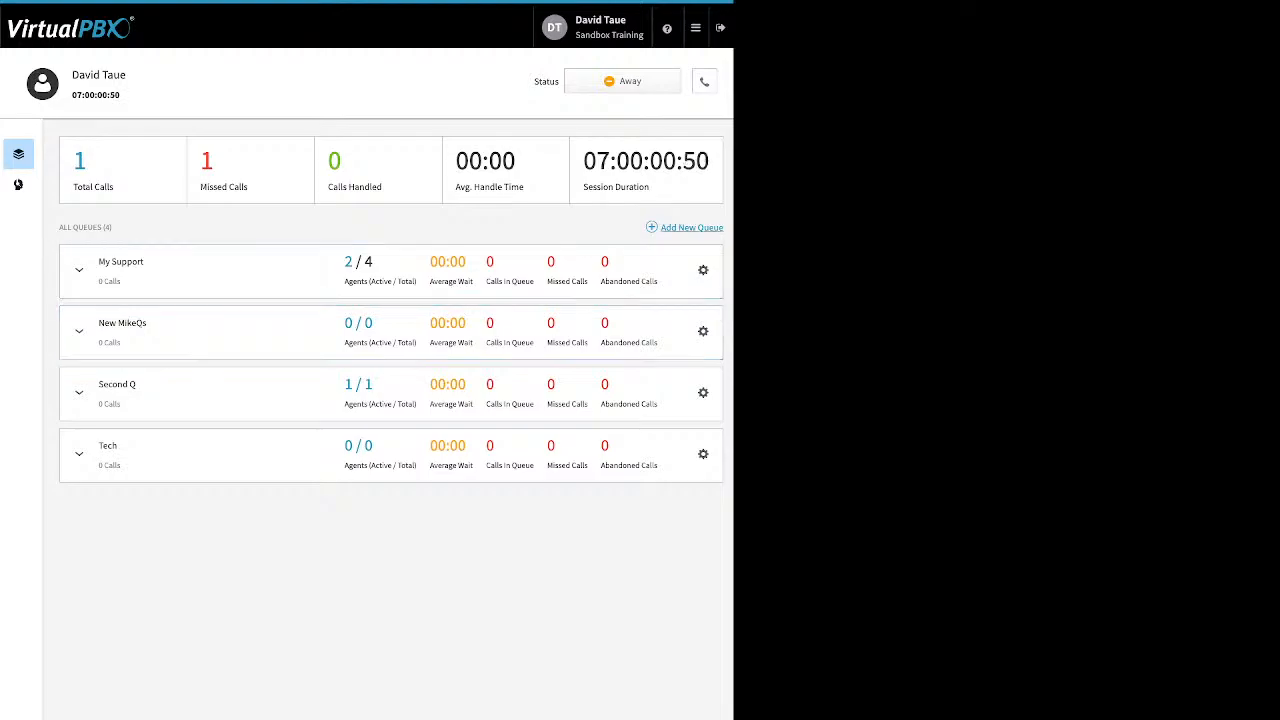
left_click(703, 270)
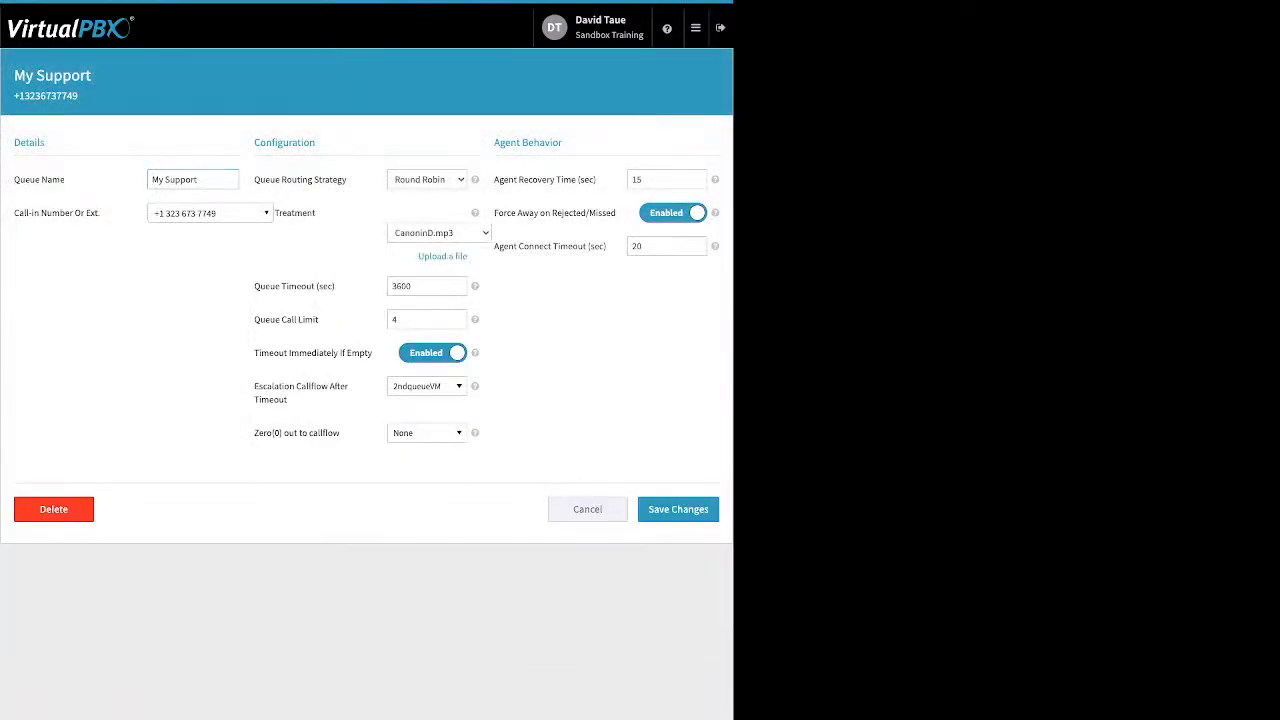
Point out the Call-in Number, Routing Strategy and Treatment settings, then reveal the treatment upload option.
triple_click(57, 213)
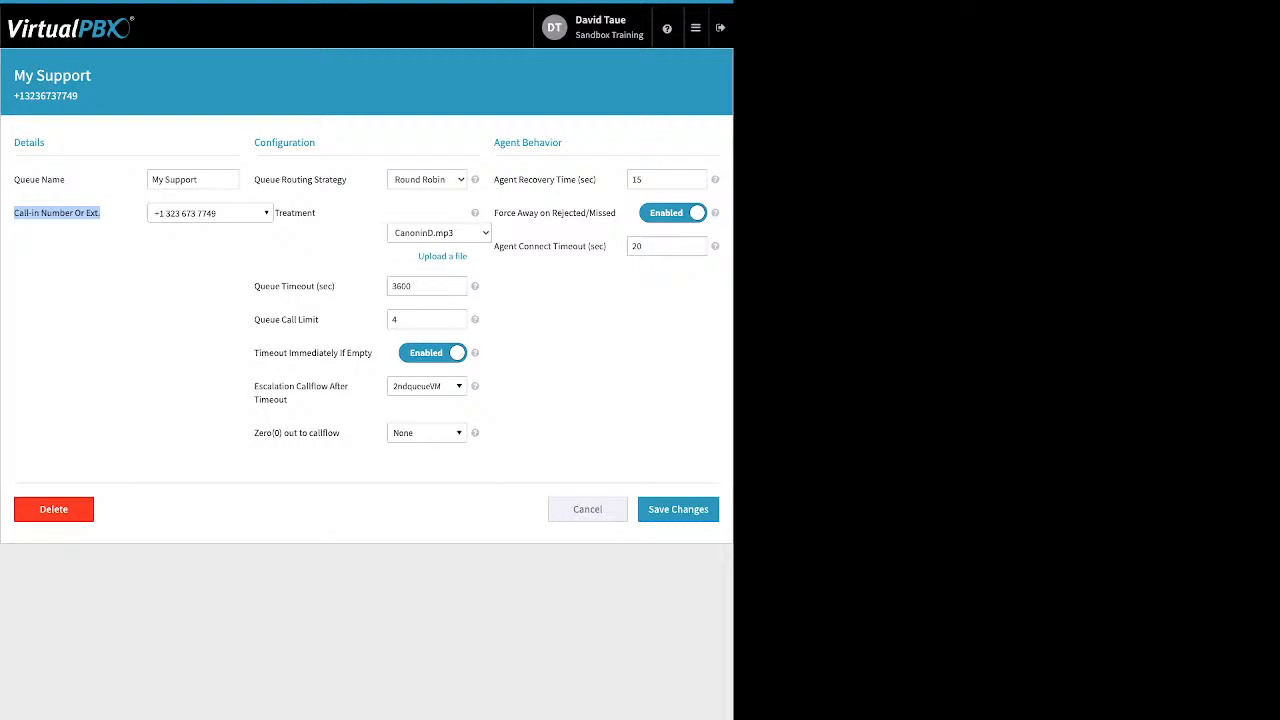
left_click_drag(350, 180, 254, 180)
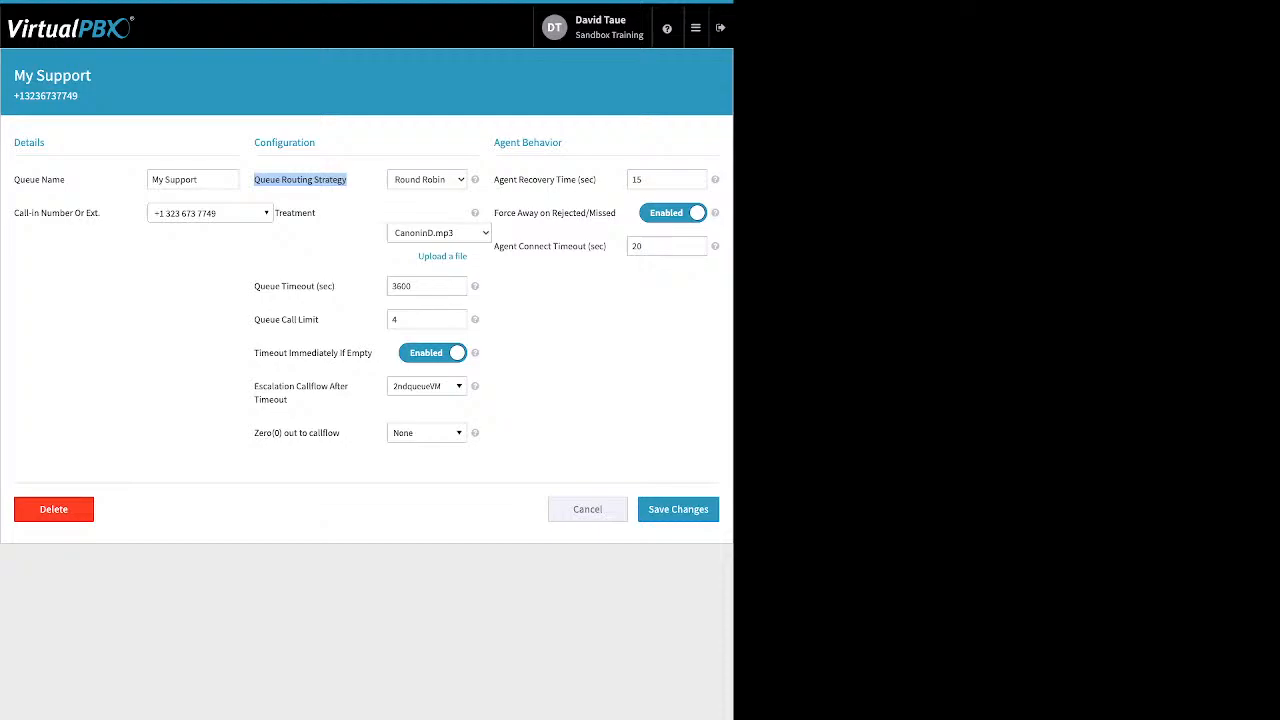
left_click(320, 213)
left_click_drag(317, 213, 275, 213)
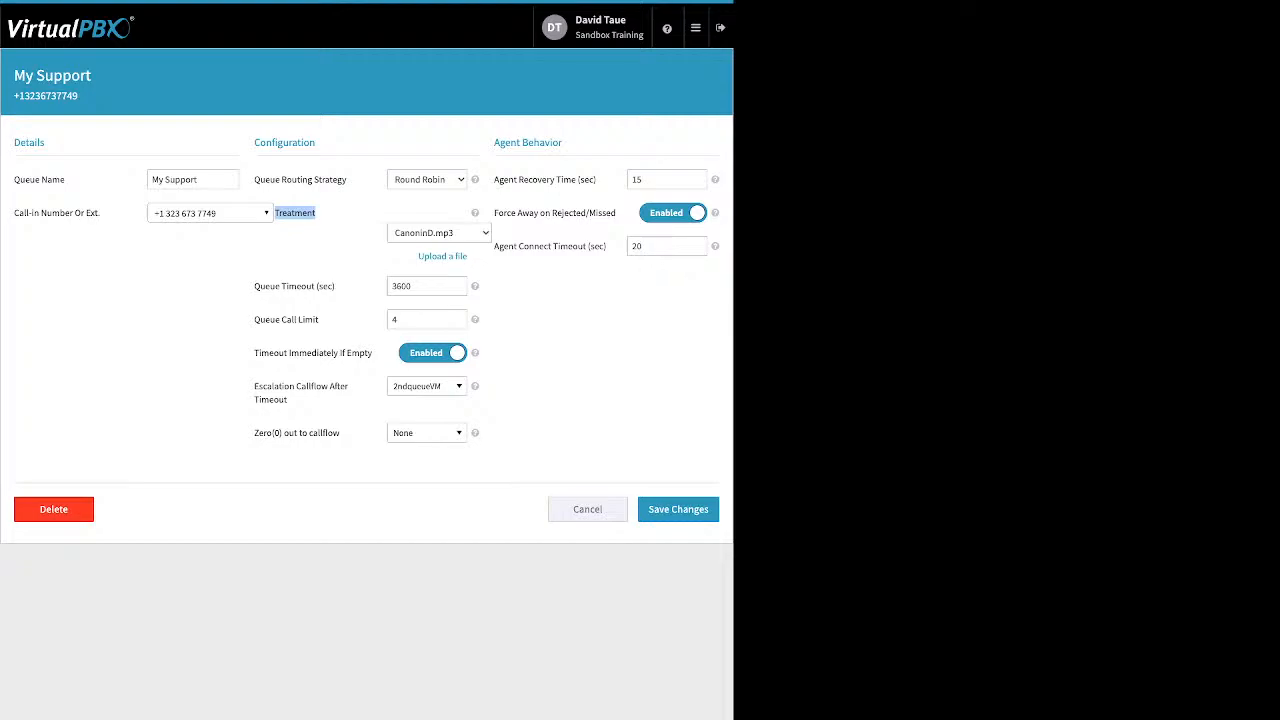
left_click(442, 256)
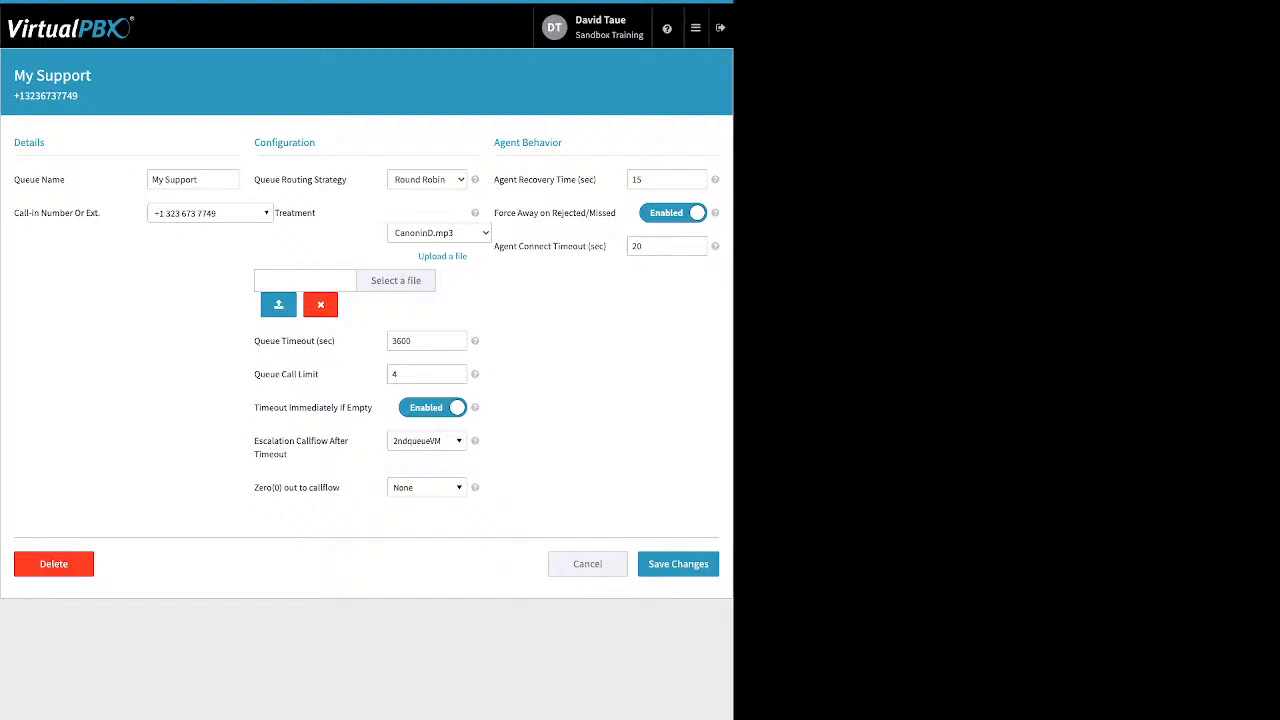
Cancel the treatment upload row and point out the 3600-second Queue Timeout and Queue Call Limit 4.
left_click_drag(260, 341, 336, 341)
left_click(320, 305)
double_click(411, 286)
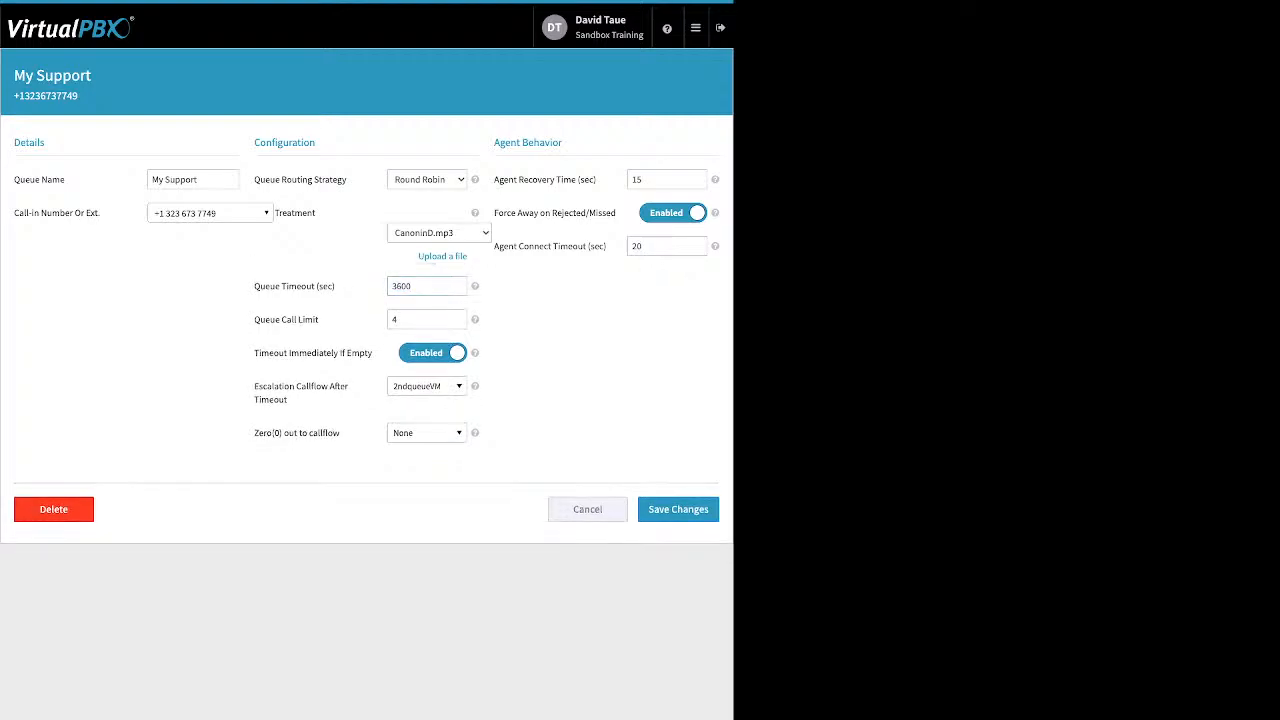
left_click_drag(318, 319, 265, 319)
left_click(268, 325)
double_click(397, 319)
left_click_drag(318, 319, 270, 319)
left_click(320, 322)
left_click_drag(254, 353, 372, 353)
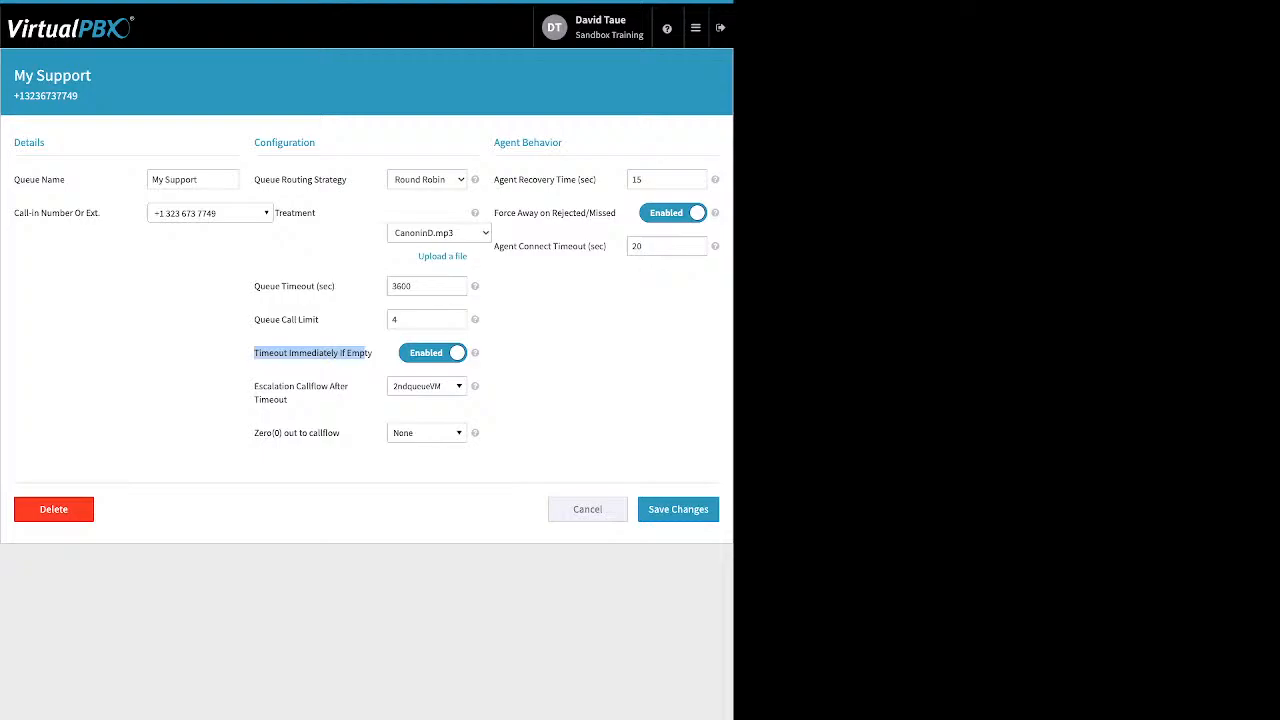
left_click(366, 354)
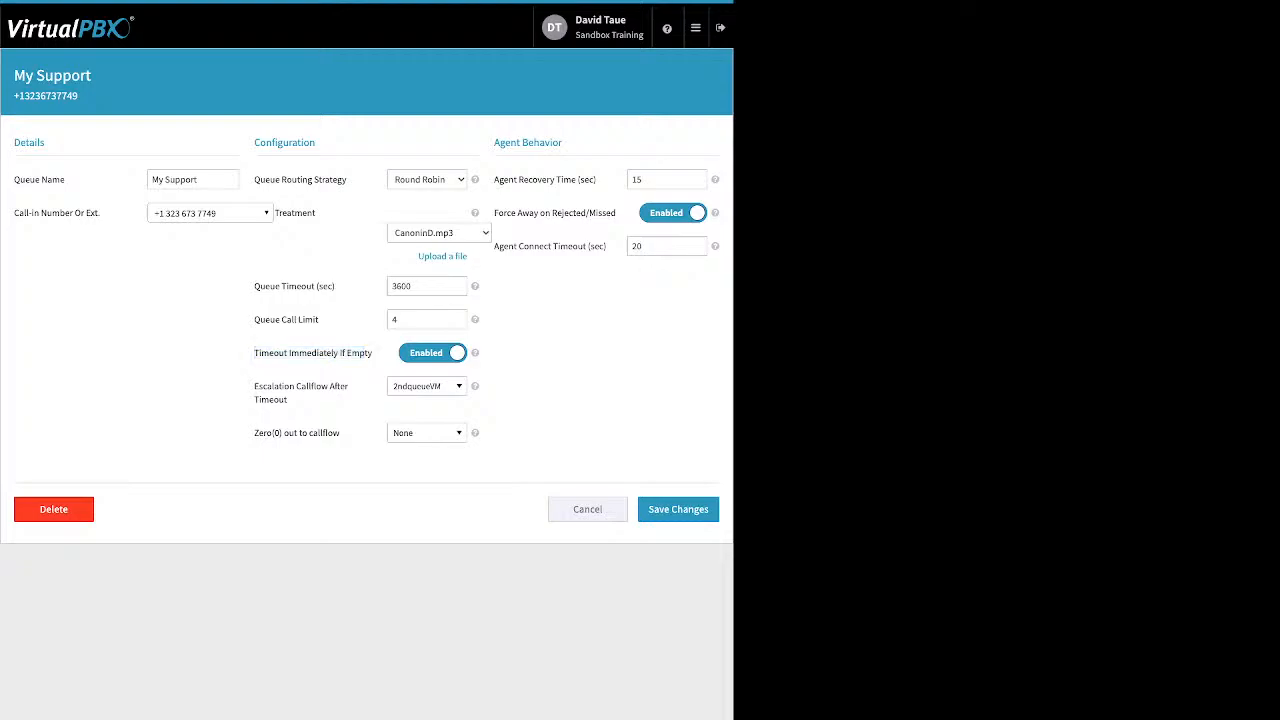
left_click_drag(290, 400, 259, 387)
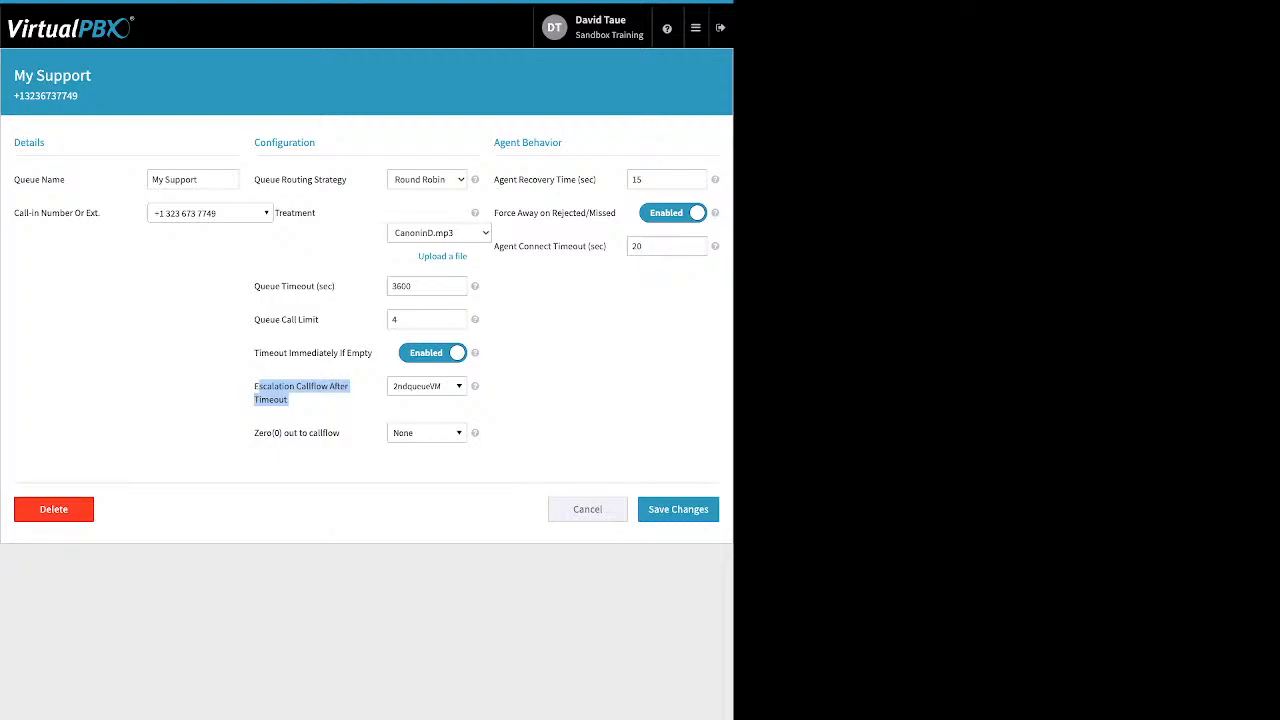
left_click(427, 386)
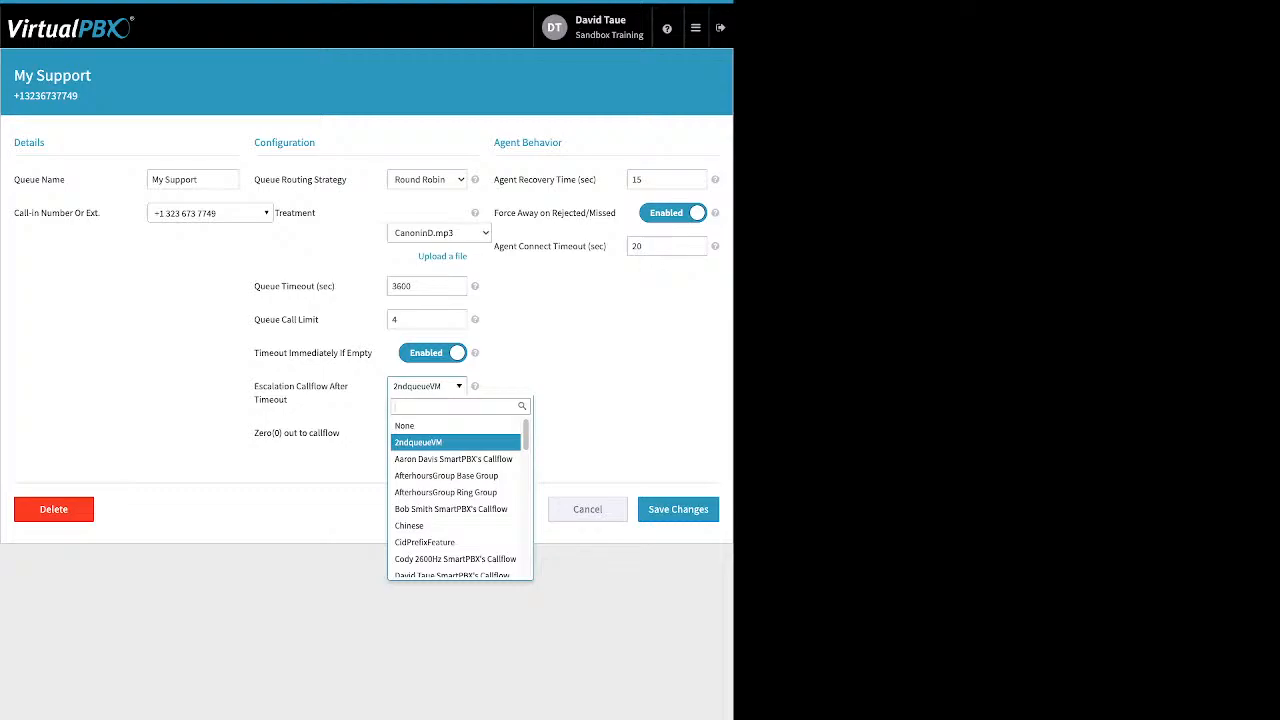
key("Escape")
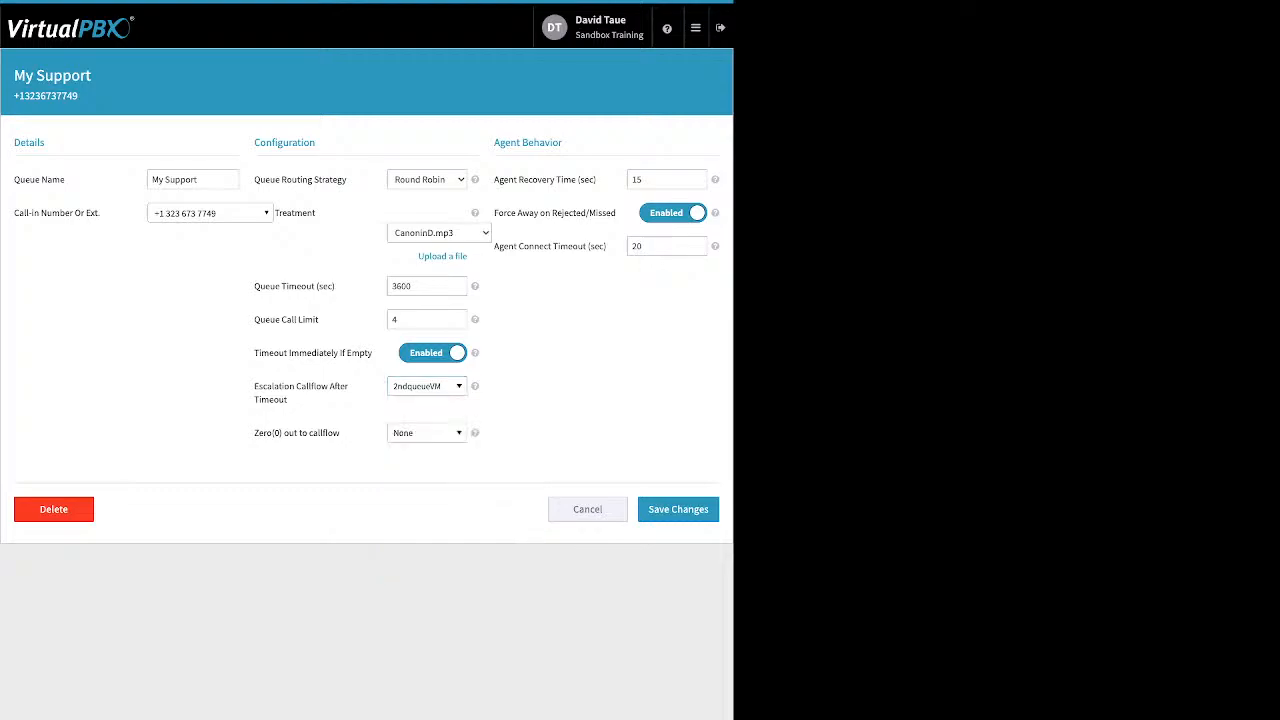
left_click_drag(343, 433, 258, 433)
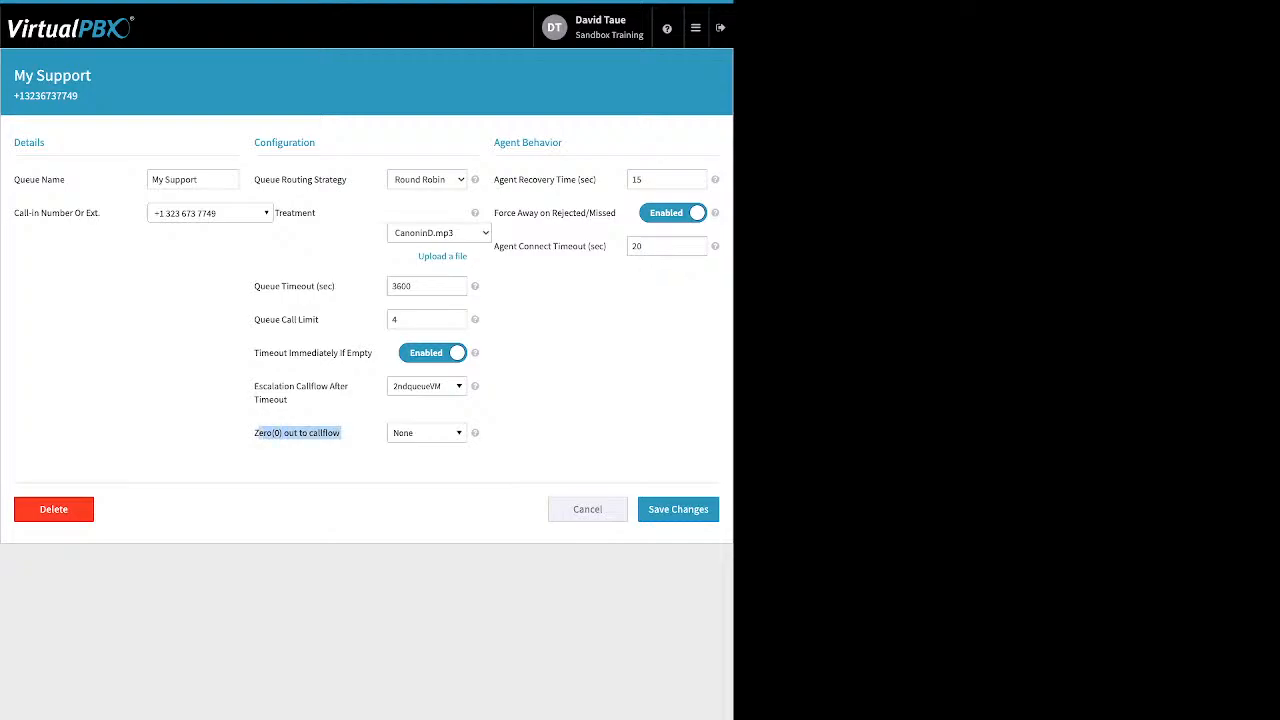
left_click(258, 433)
left_click_drag(341, 433, 284, 433)
left_click(427, 433)
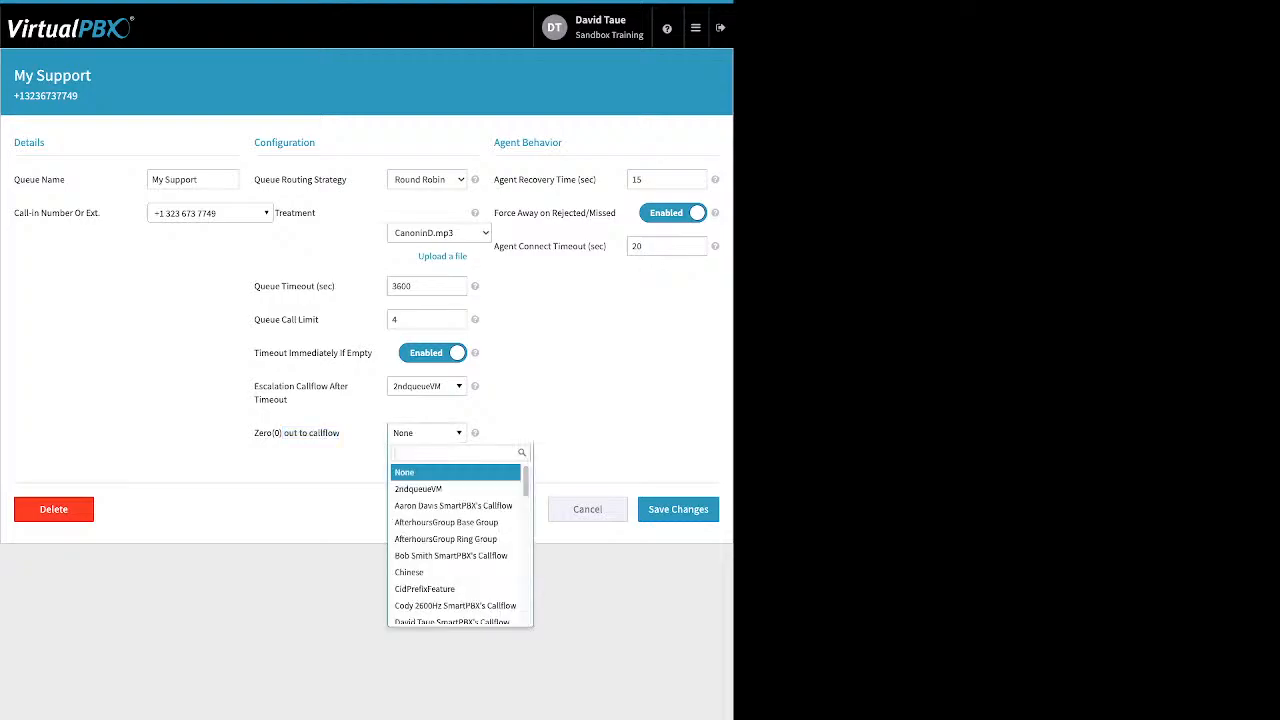
key("Escape")
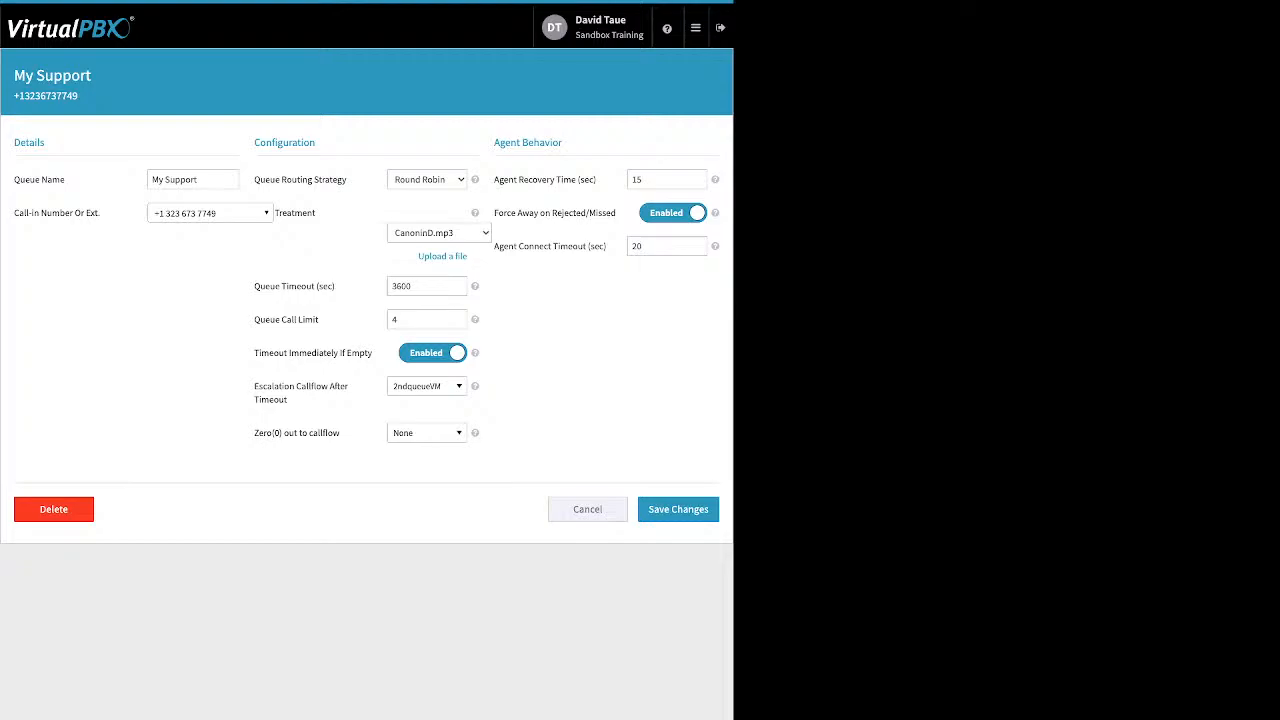
left_click_drag(597, 180, 498, 180)
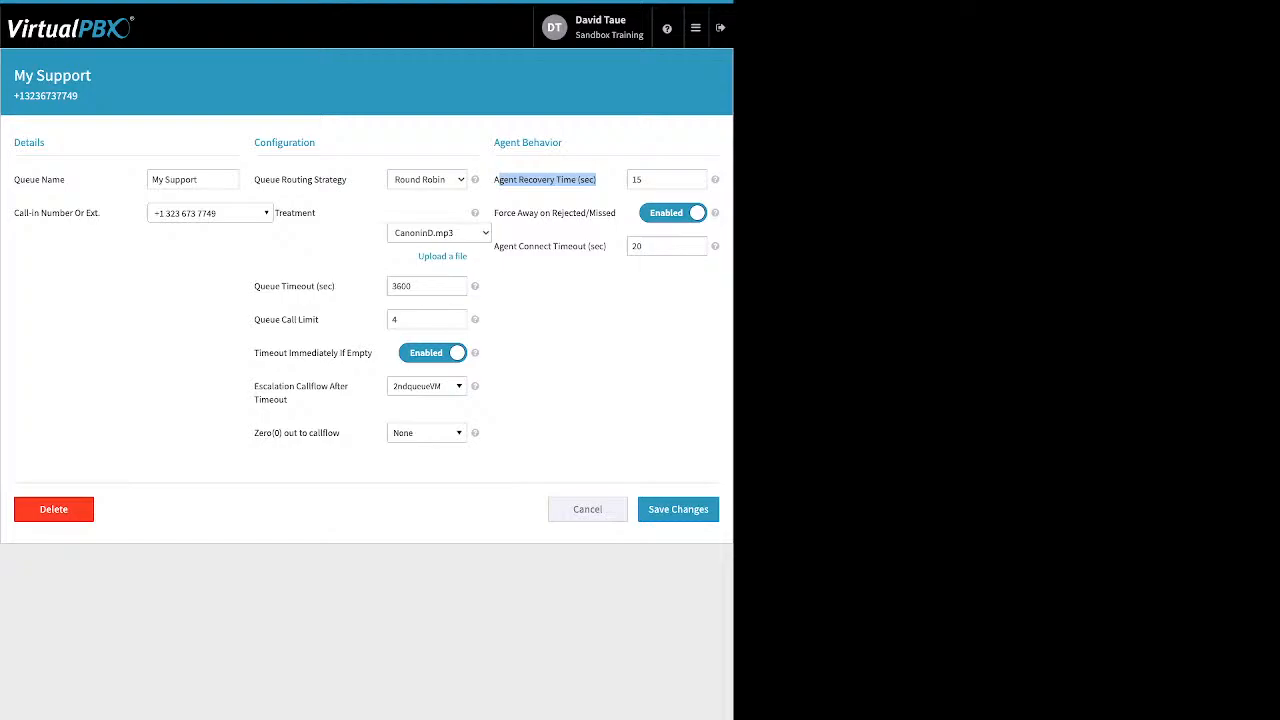
Review Force Away on Rejected/Missed (left on) and Agent Connect Timeout, then close My Support's settings.
left_click(673, 213)
left_click(673, 213)
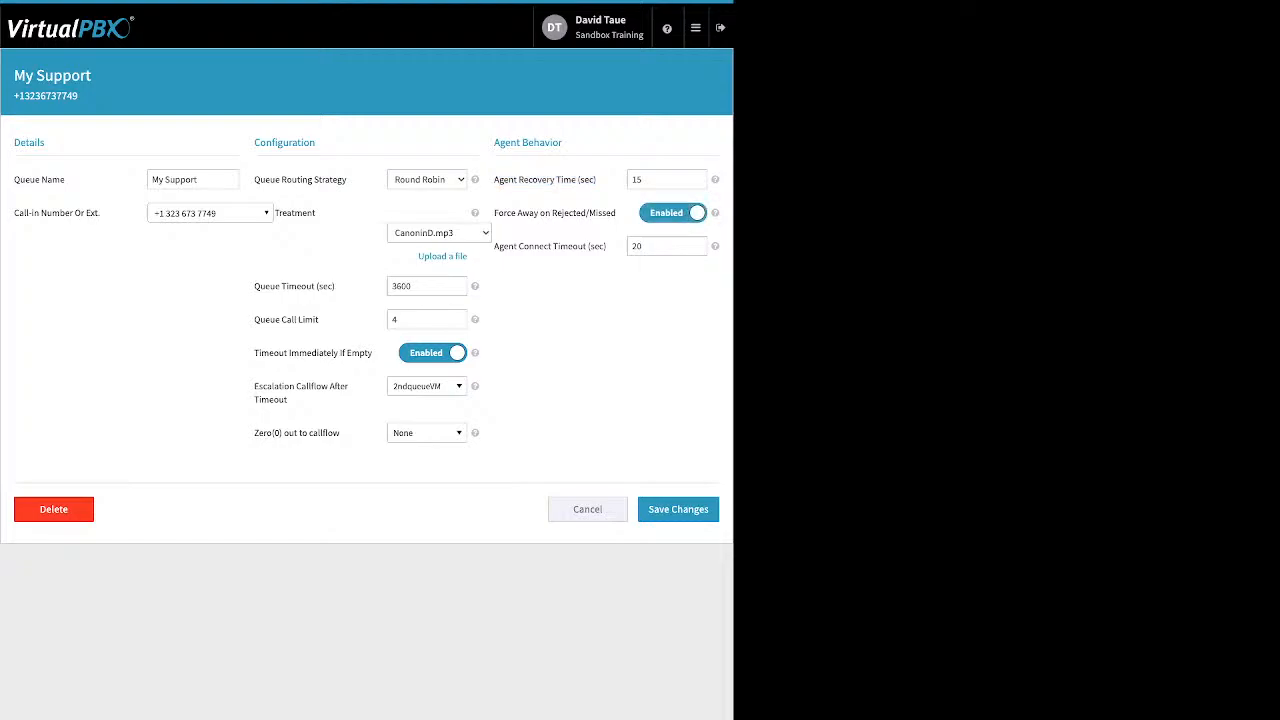
left_click_drag(617, 213, 494, 213)
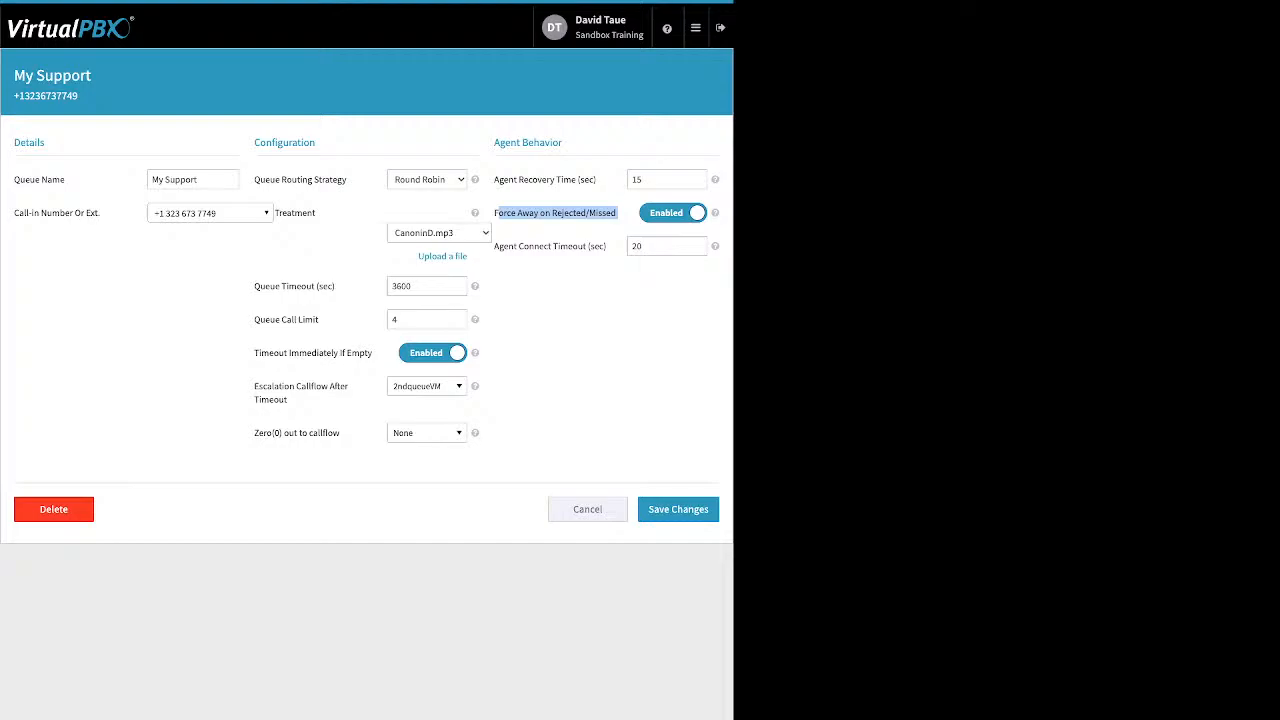
left_click(608, 247)
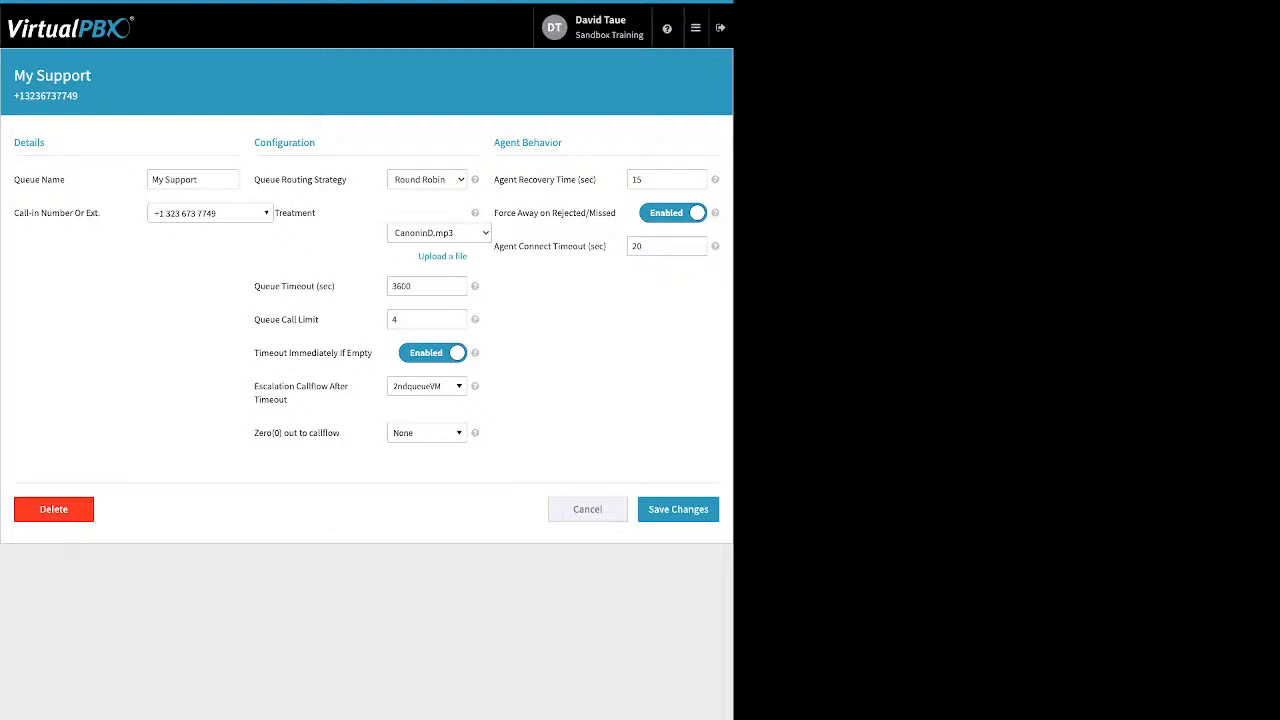
left_click_drag(606, 246, 494, 246)
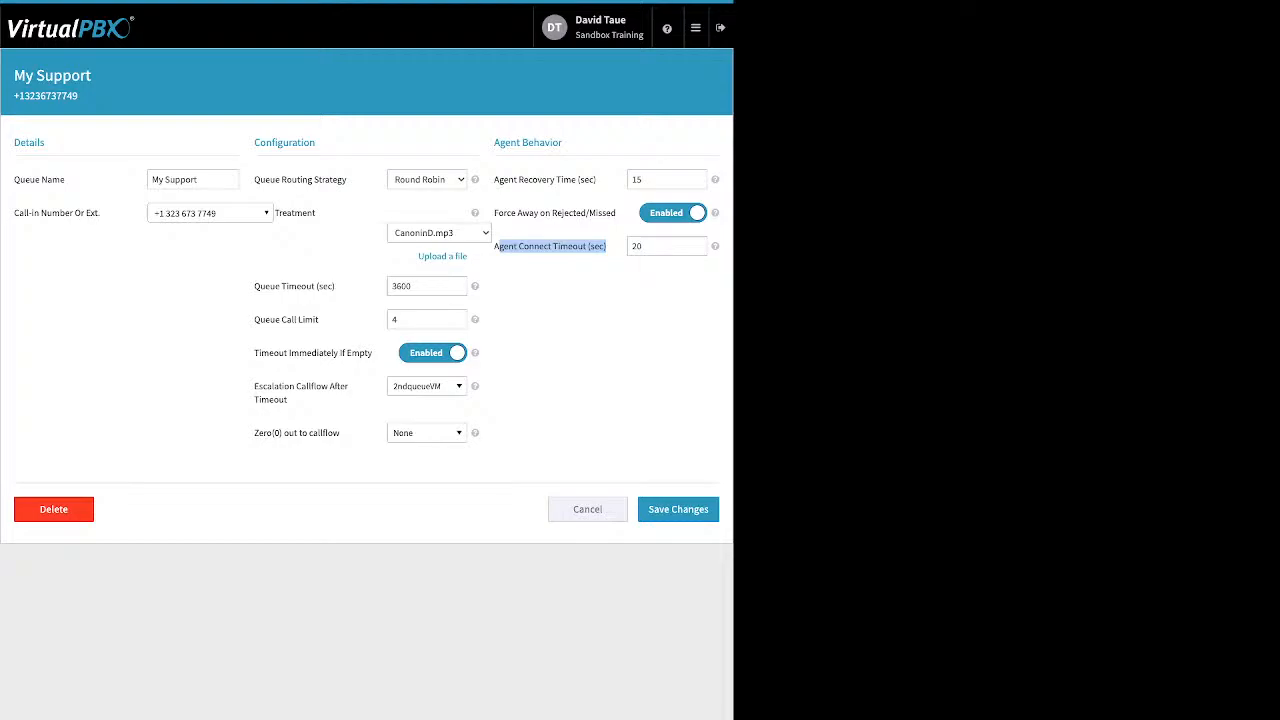
left_click(587, 509)
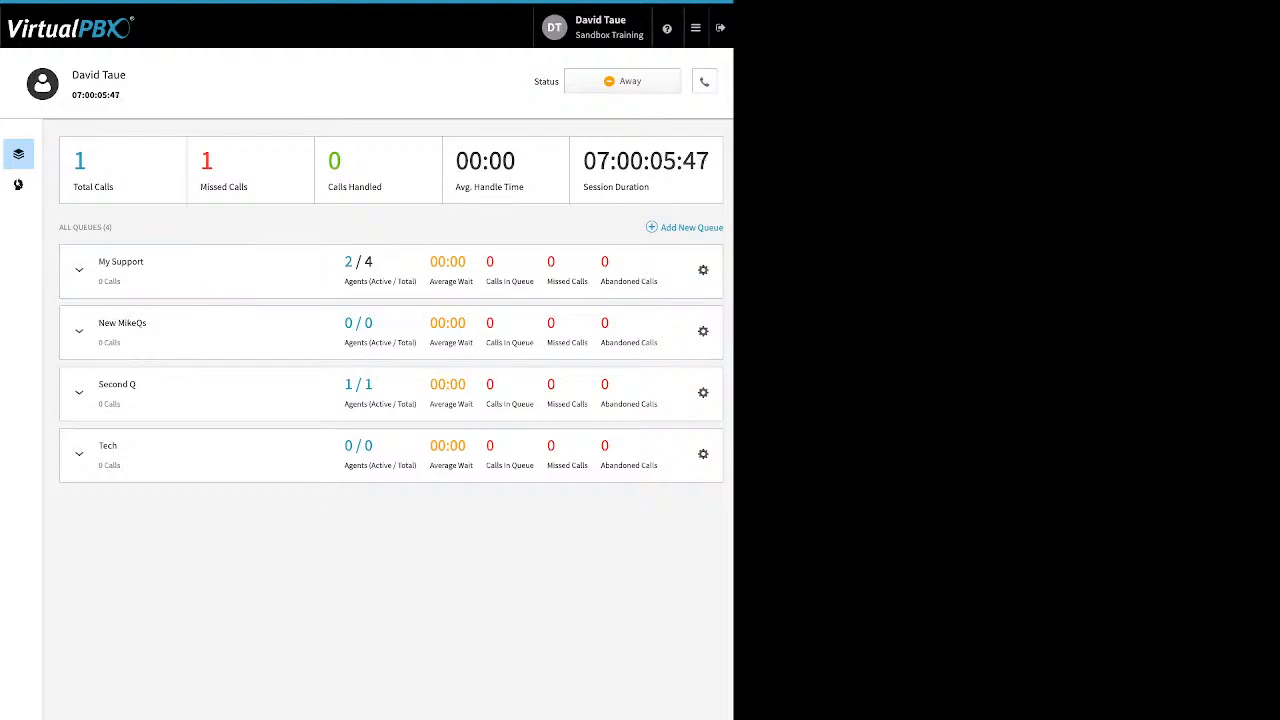
Add one available user as a call center member through Manage Members, then return to the Queues overview.
left_click(18, 186)
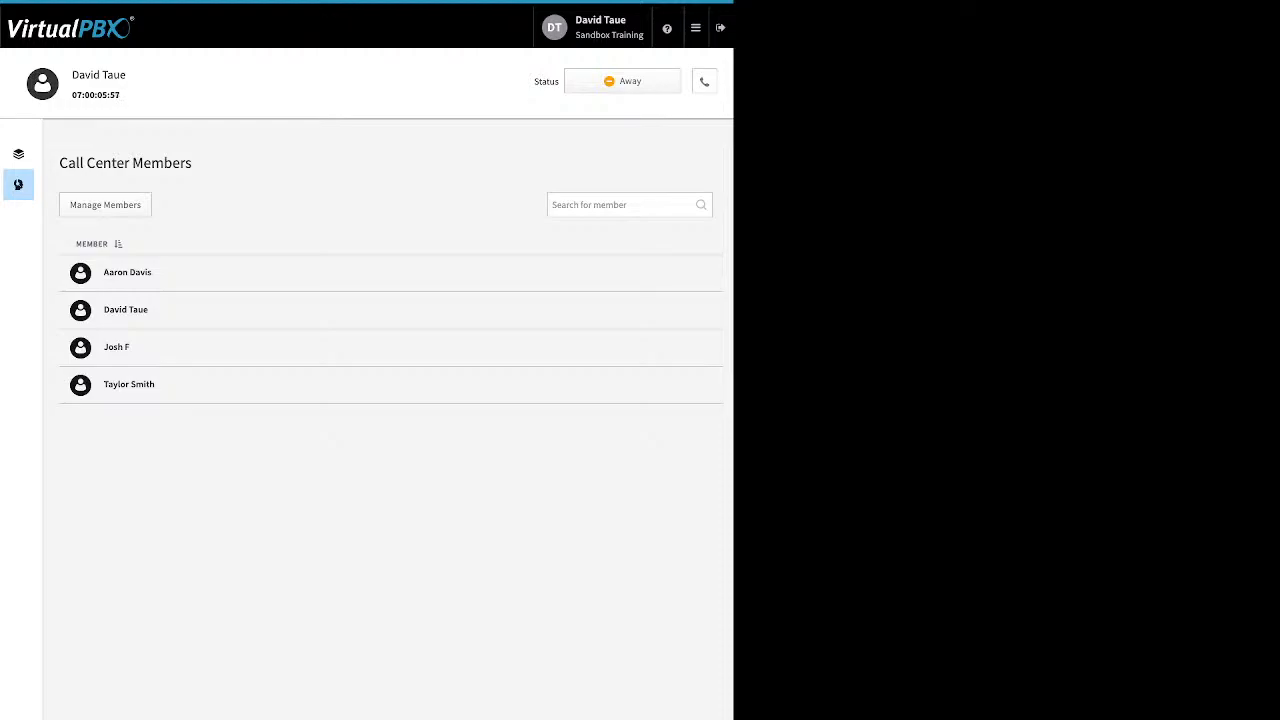
left_click(105, 205)
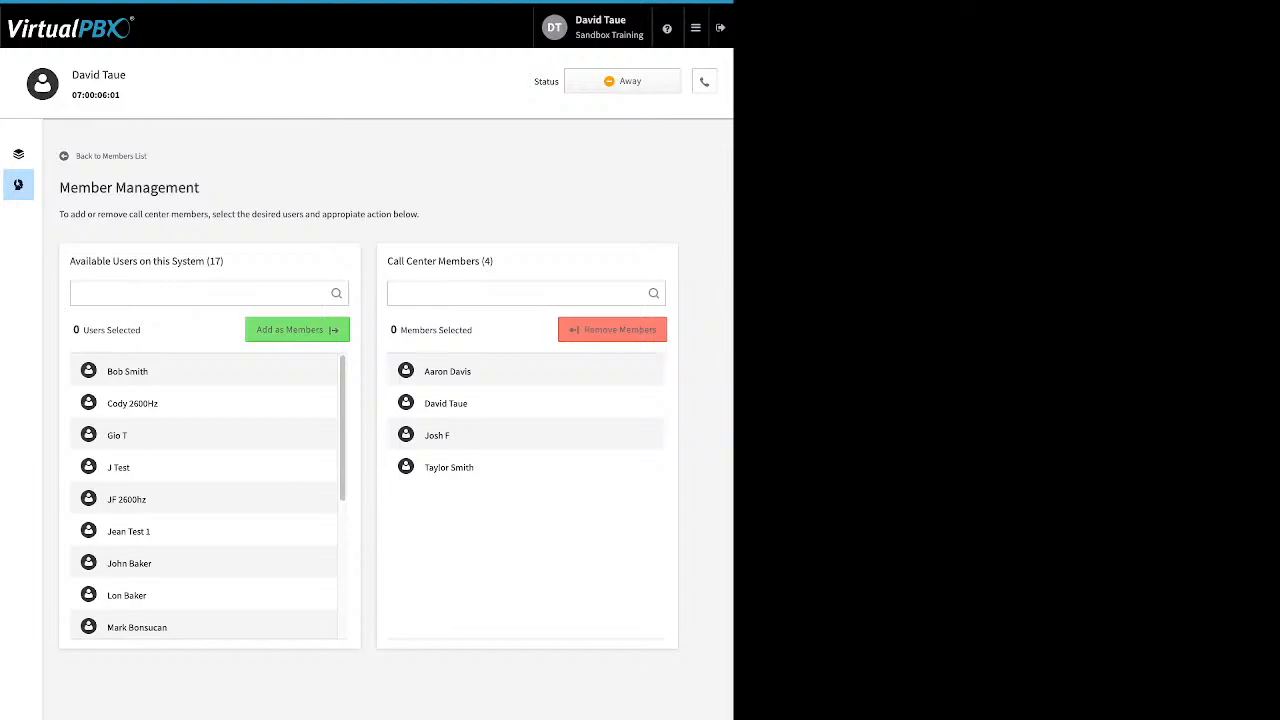
scroll(205, 500, "down", 5)
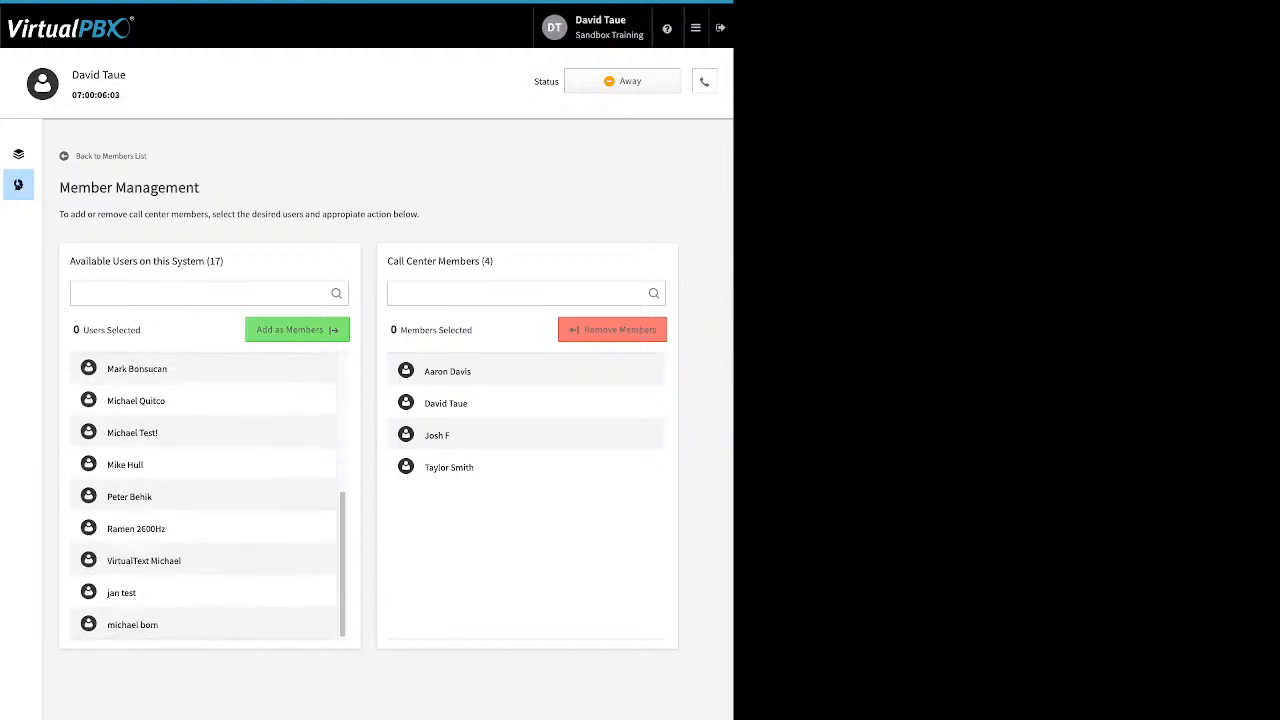
scroll(205, 500, "up", 5)
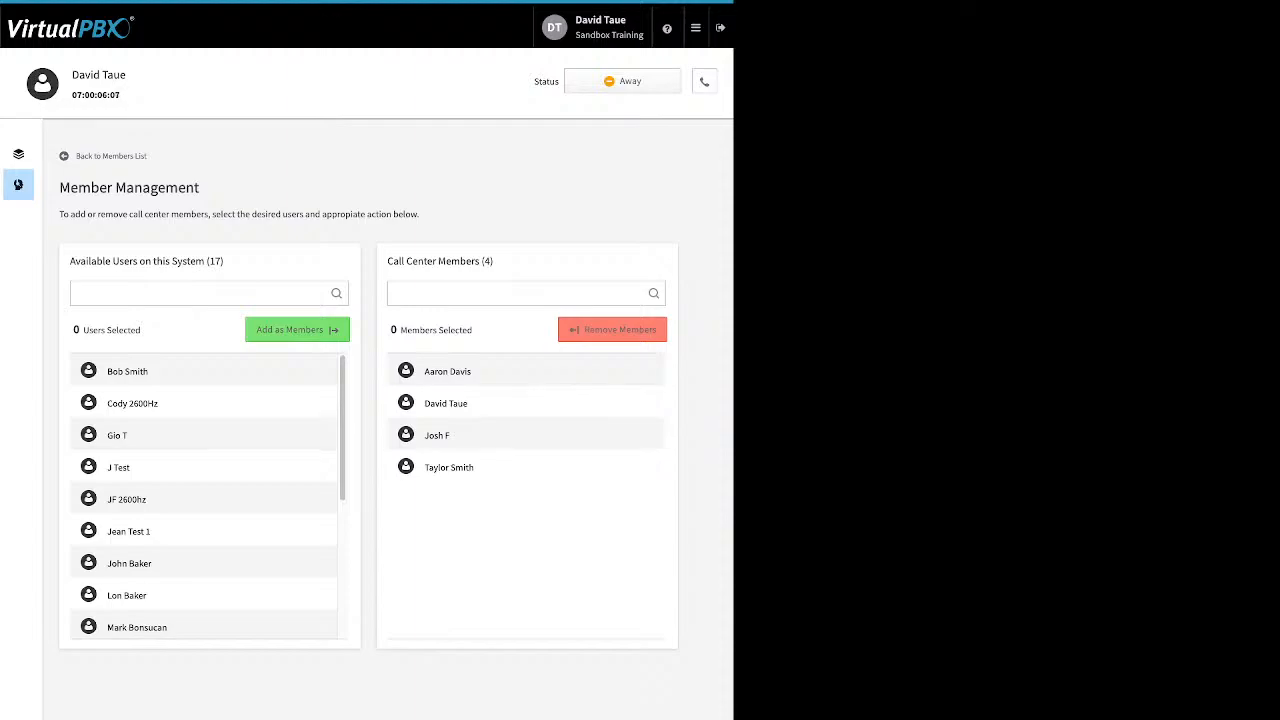
scroll(205, 570, "down", 1)
left_click(205, 571)
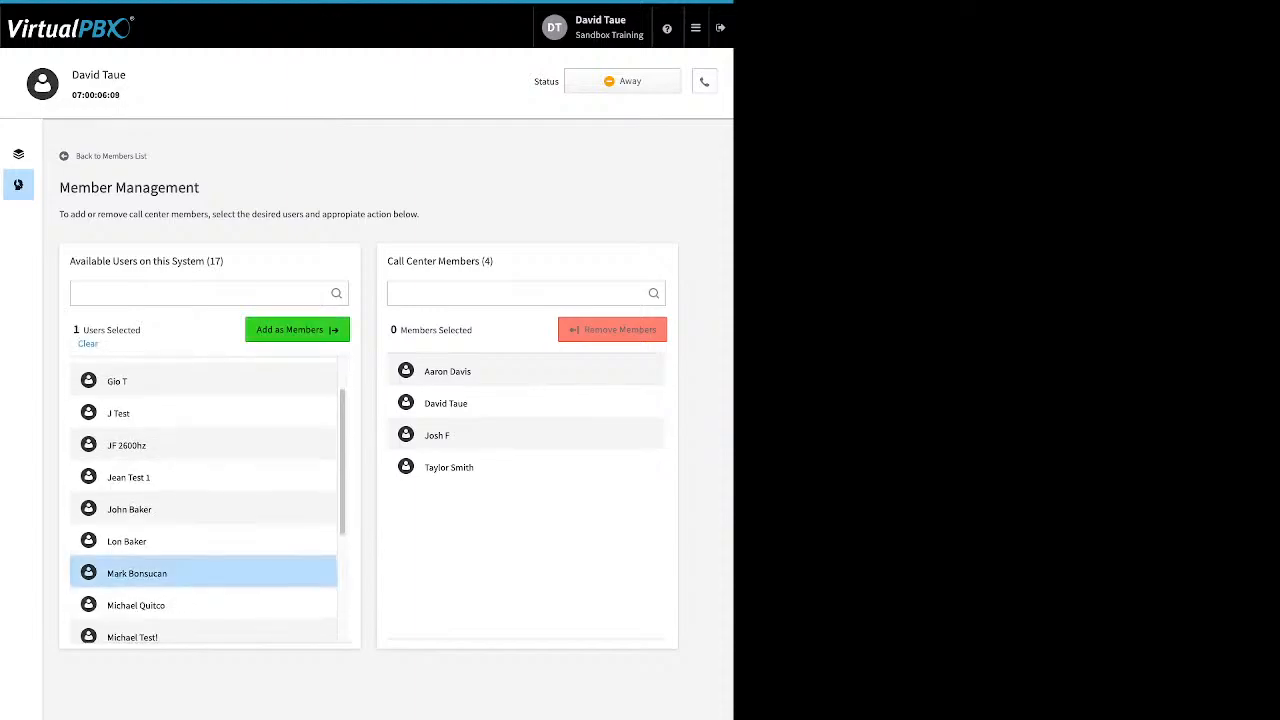
left_click(297, 330)
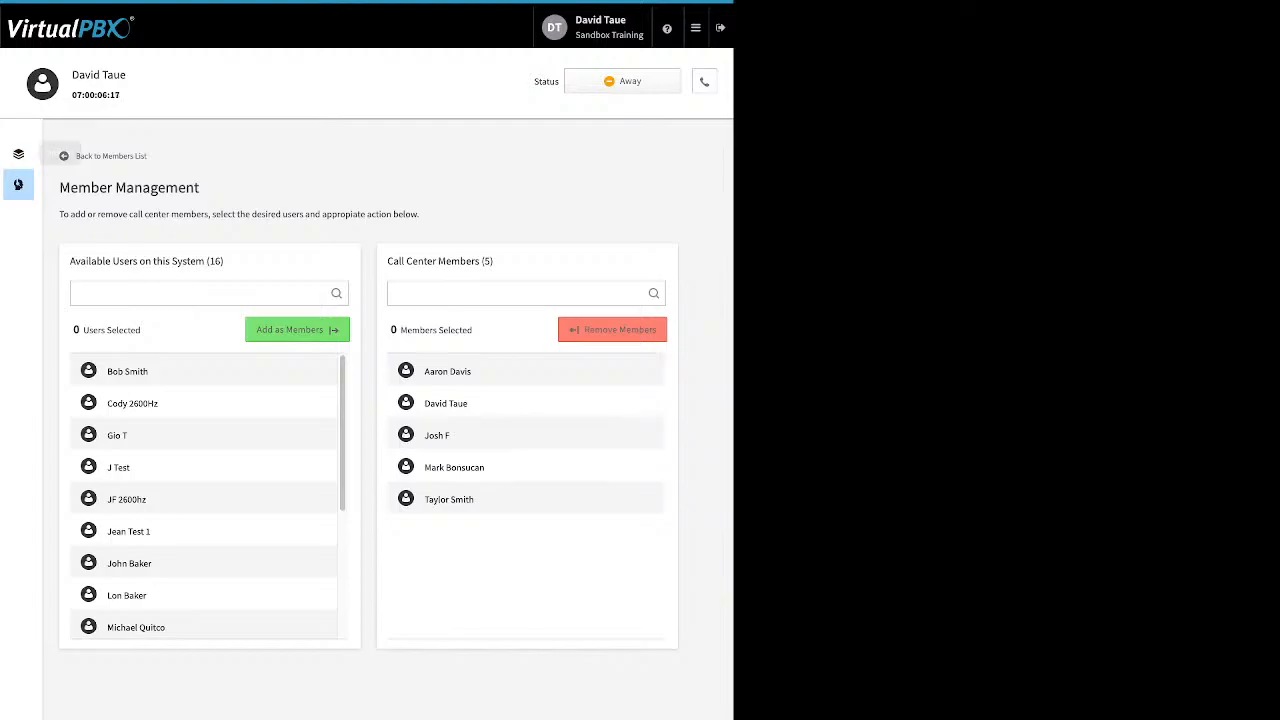
left_click(18, 153)
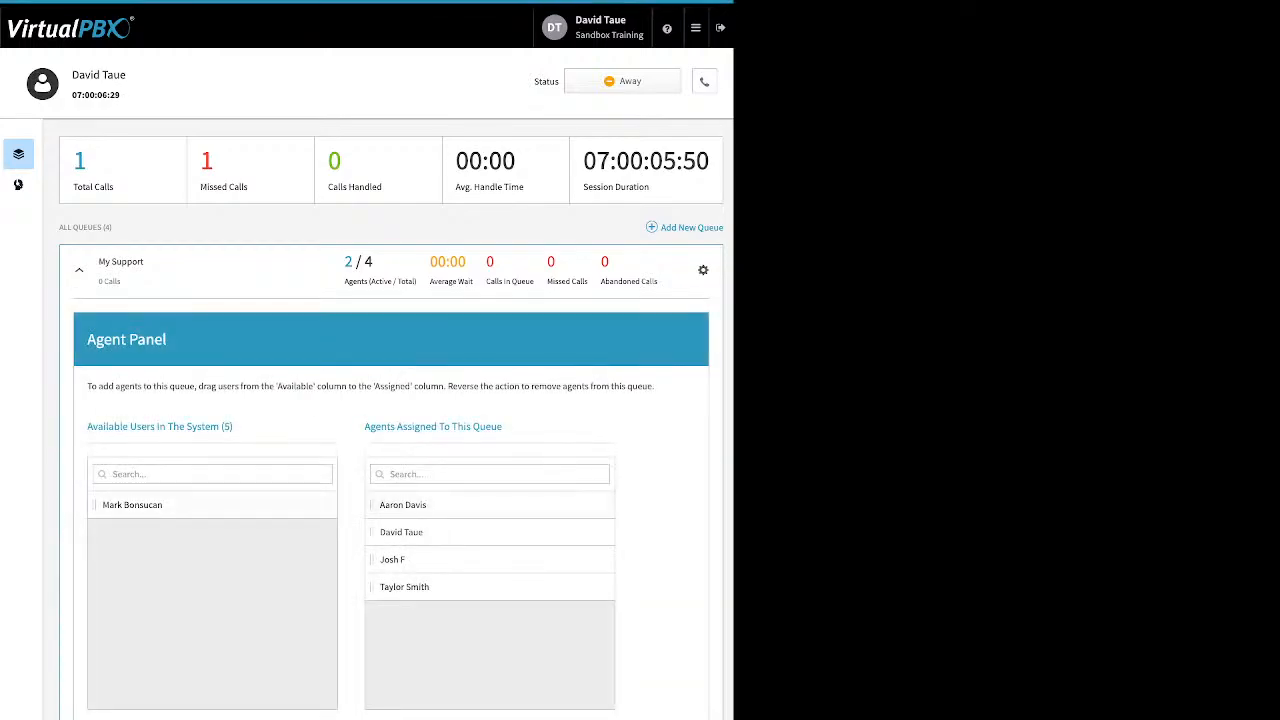
Assign the last available user as a My Support agent and move one manager back to Available.
left_click_drag(132, 504, 430, 558)
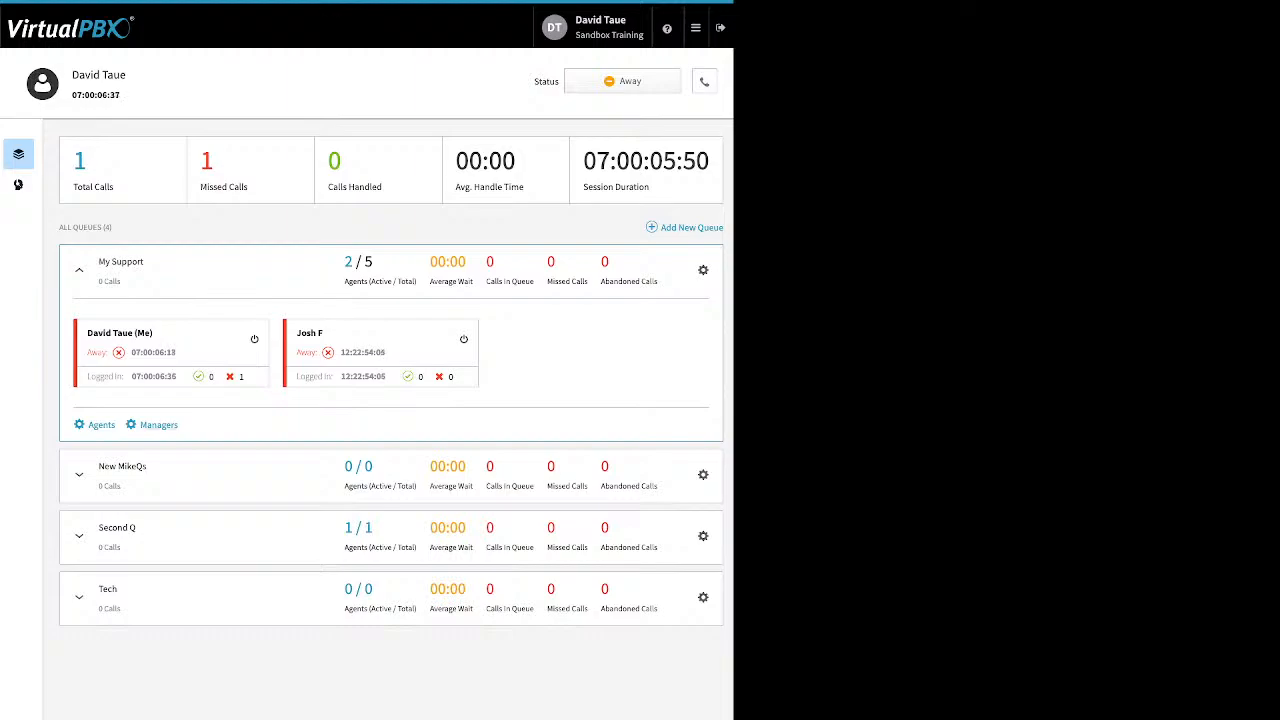
left_click(158, 425)
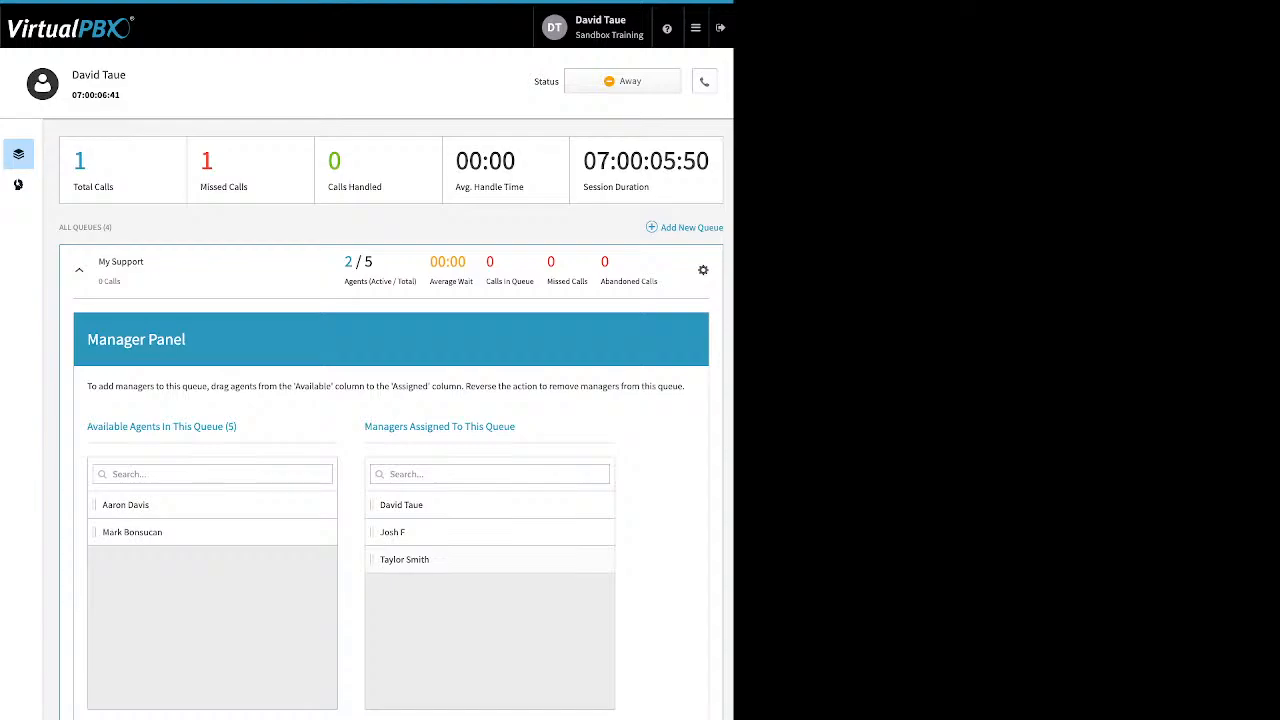
left_click_drag(392, 532, 215, 560)
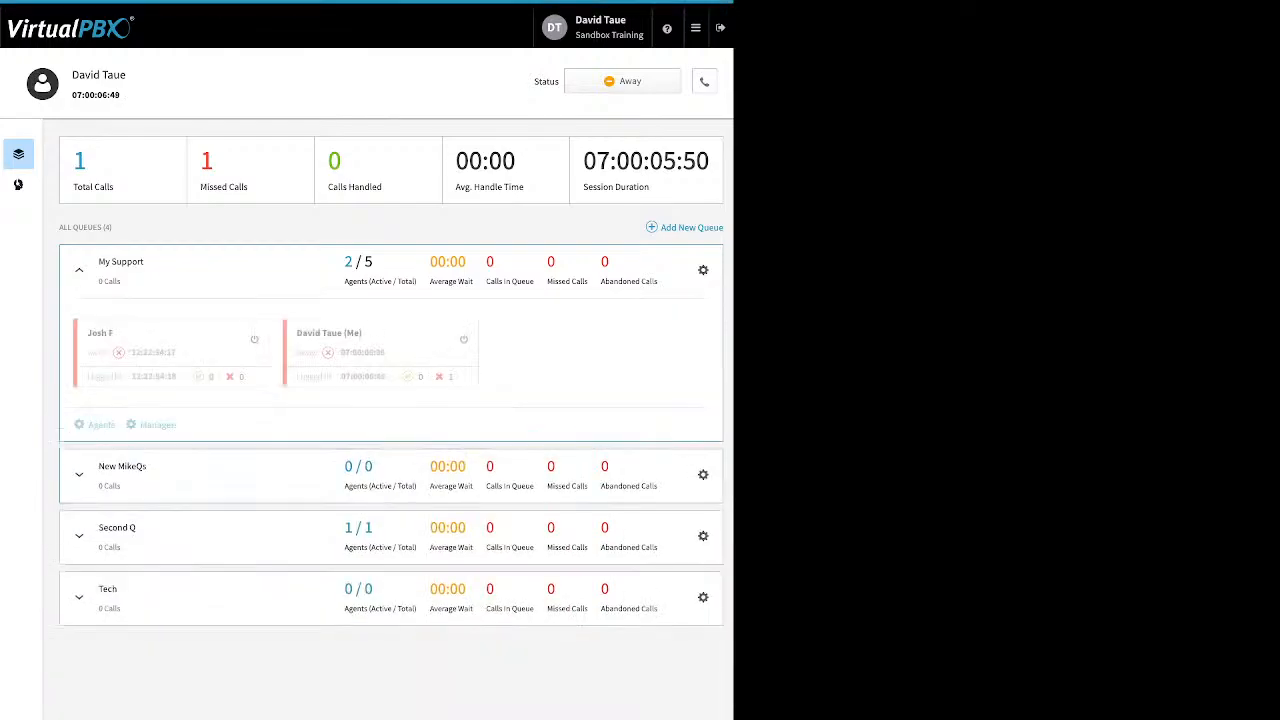
End the current agent session and begin a fresh one with zeroed session stats.
left_click(622, 81)
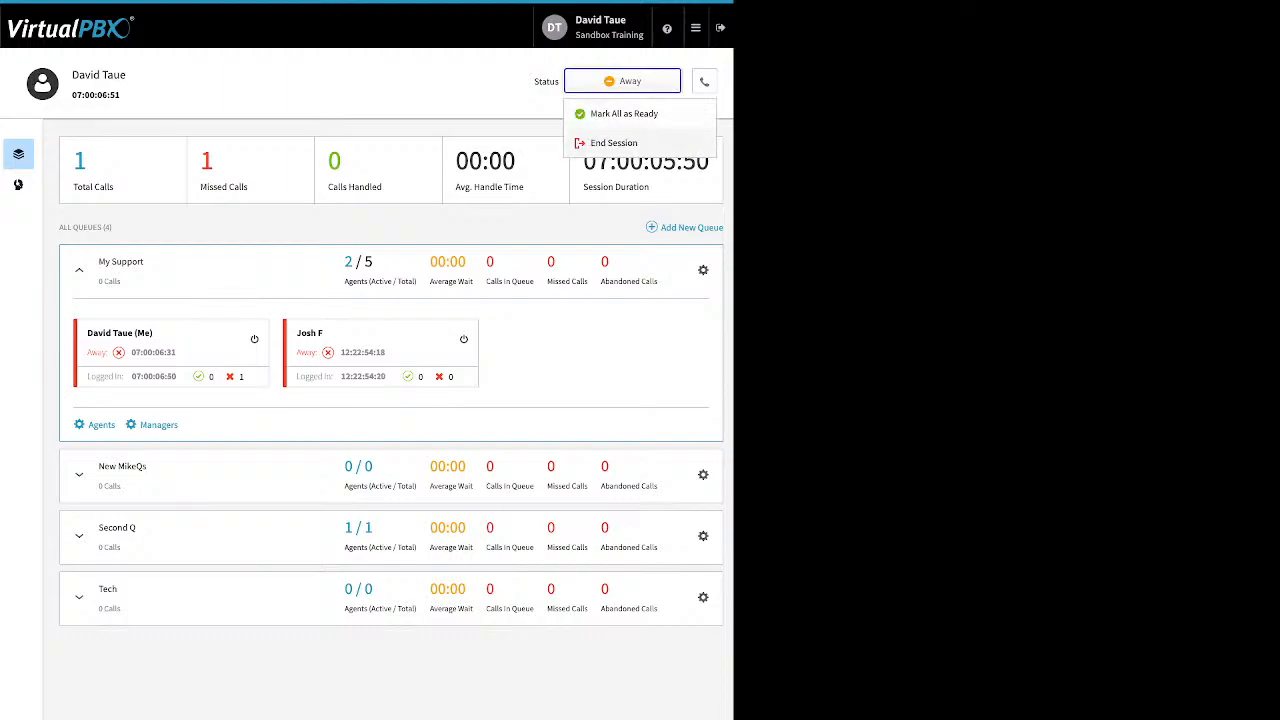
left_click(614, 143)
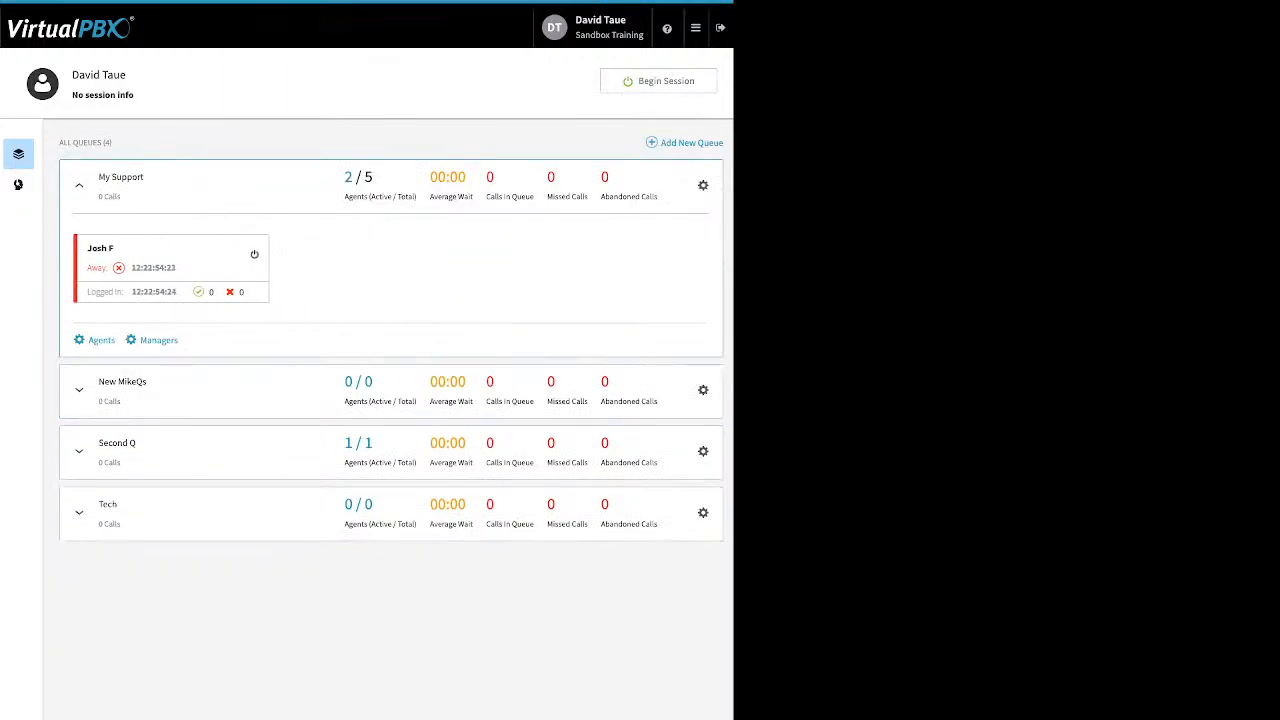
left_click(696, 28)
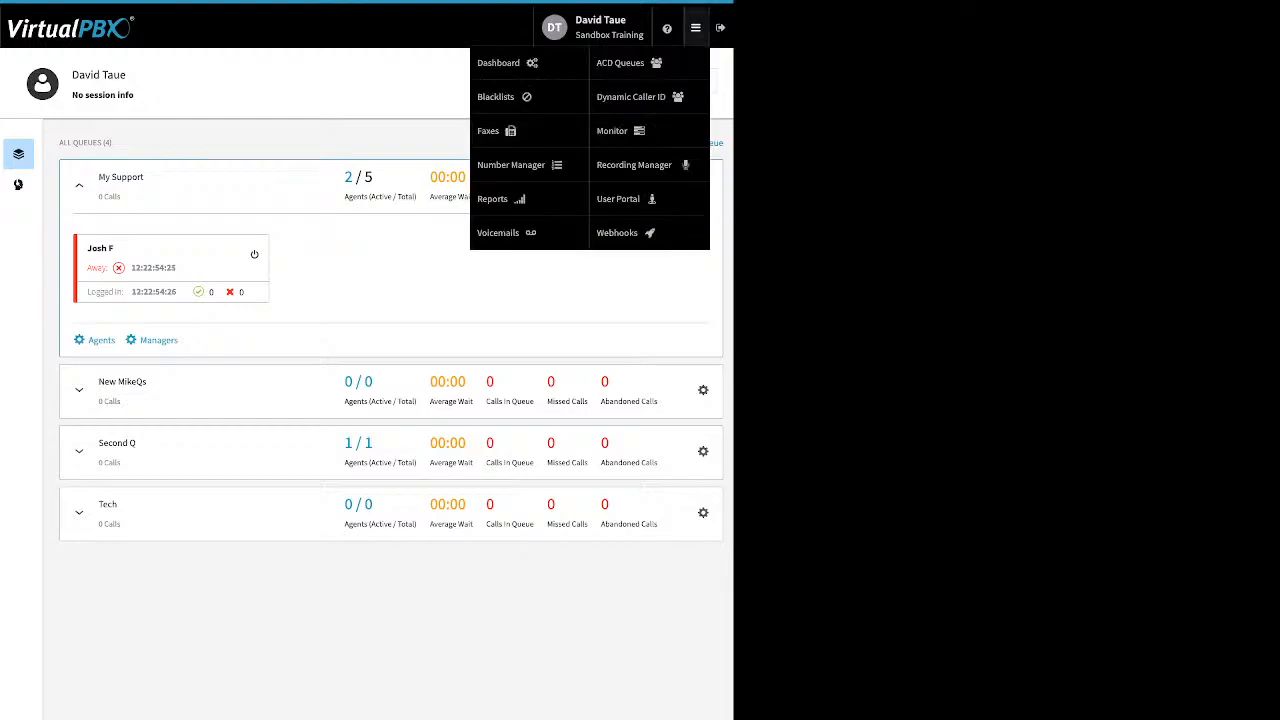
left_click(628, 63)
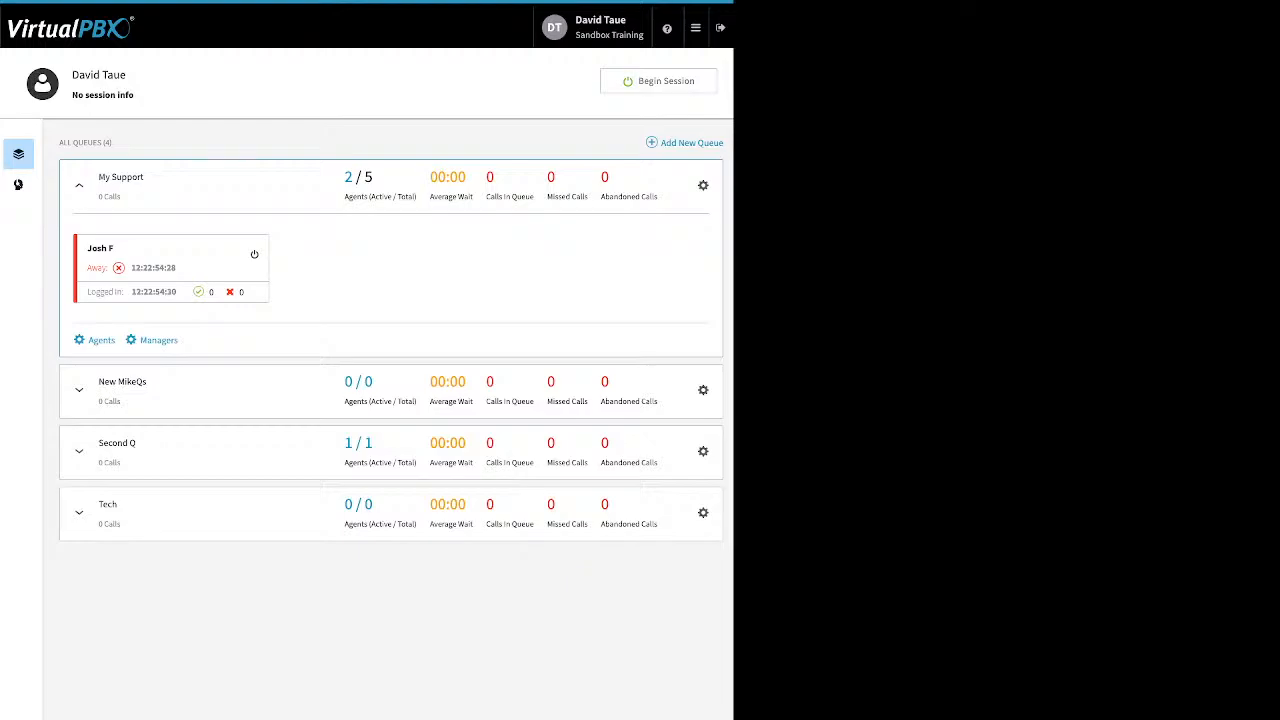
left_click(660, 81)
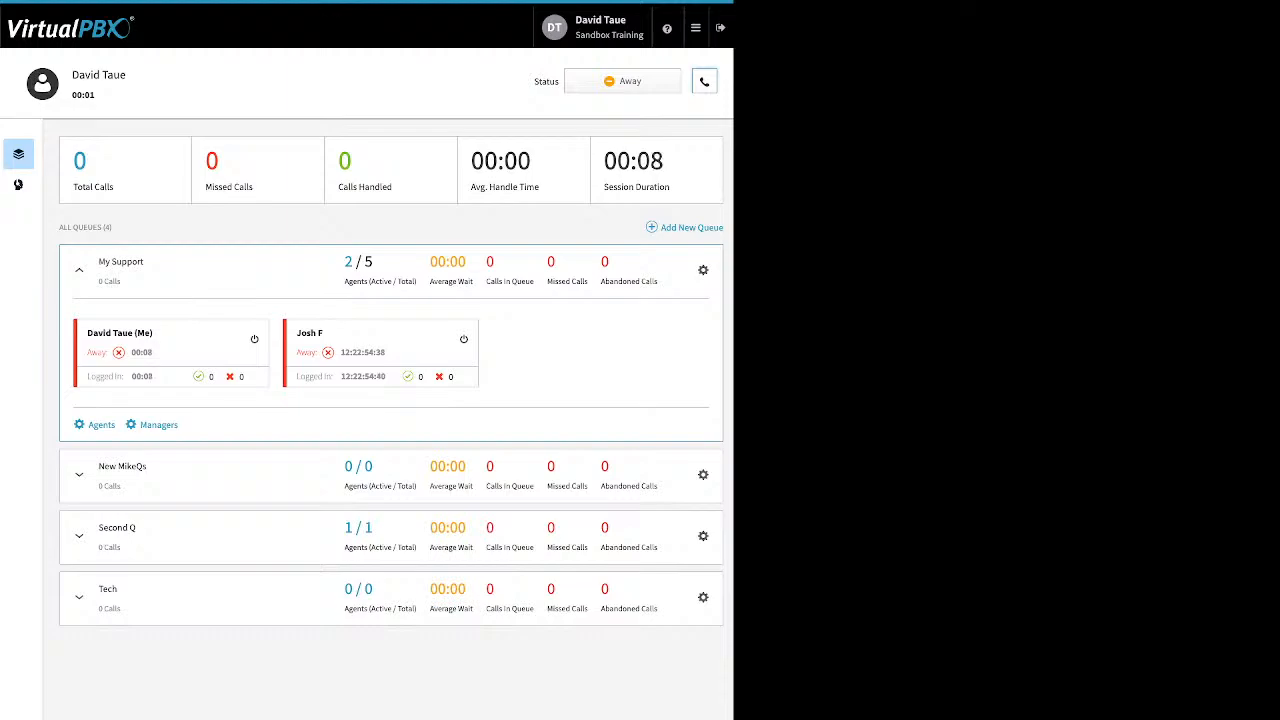
Make dtwebphone the default answering device.
left_click(704, 82)
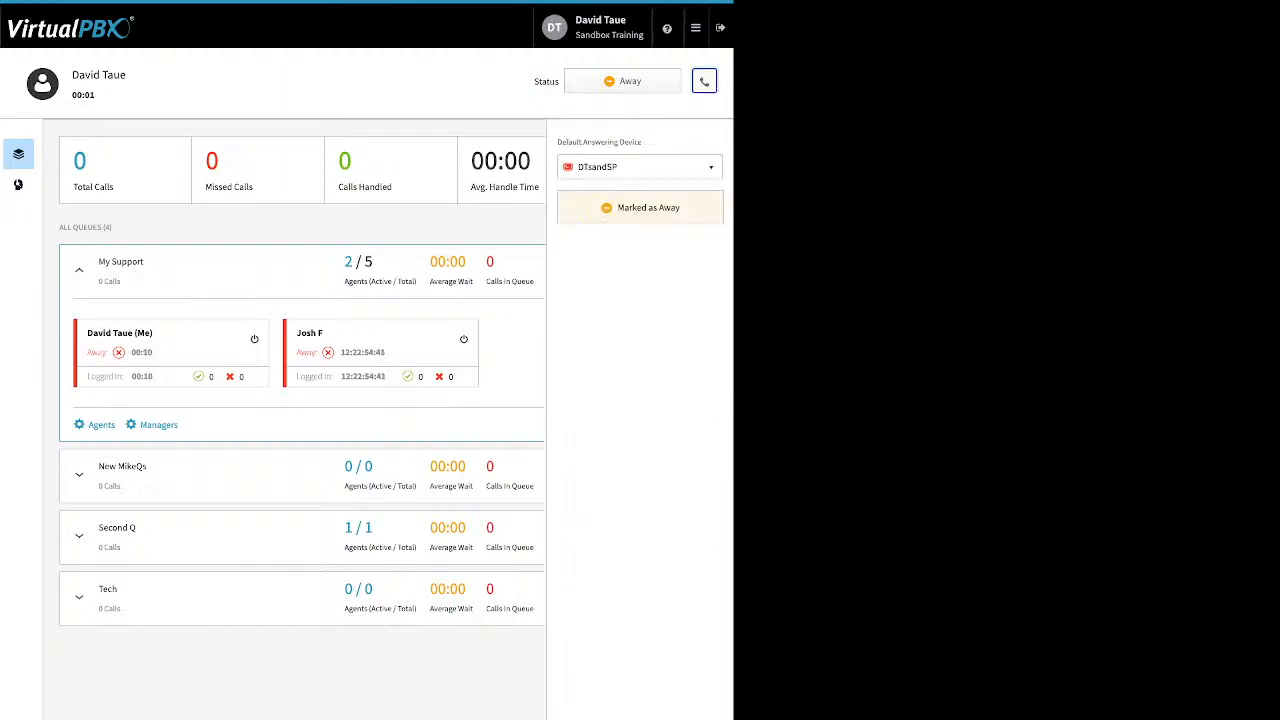
left_click(640, 167)
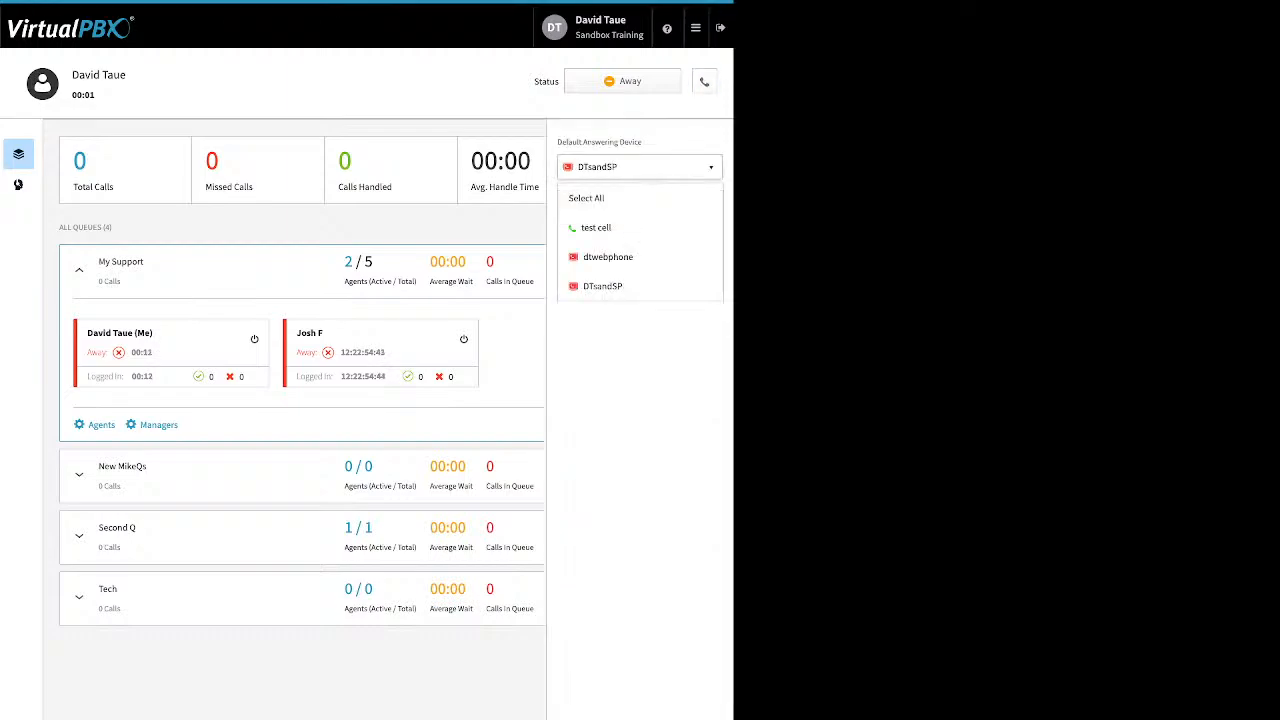
left_click(608, 257)
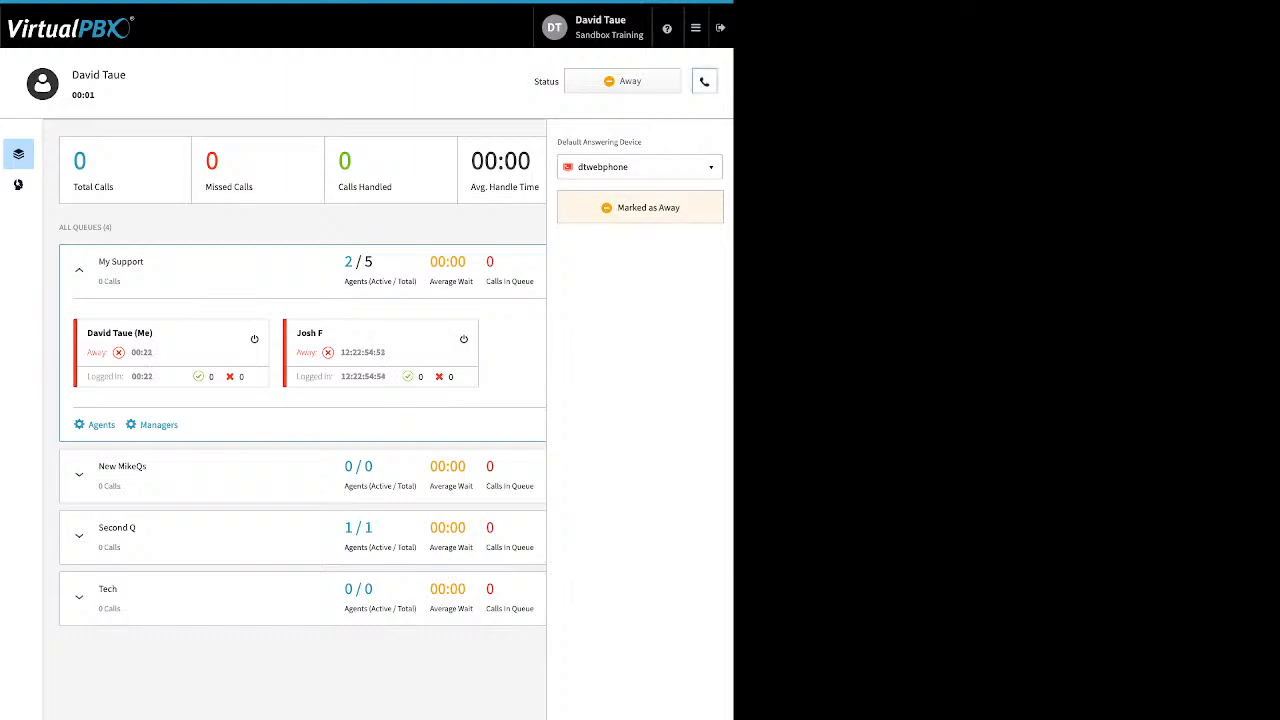
left_click(704, 81)
Set the agent status to Ready and collapse the My Support queue details.
left_click(622, 81)
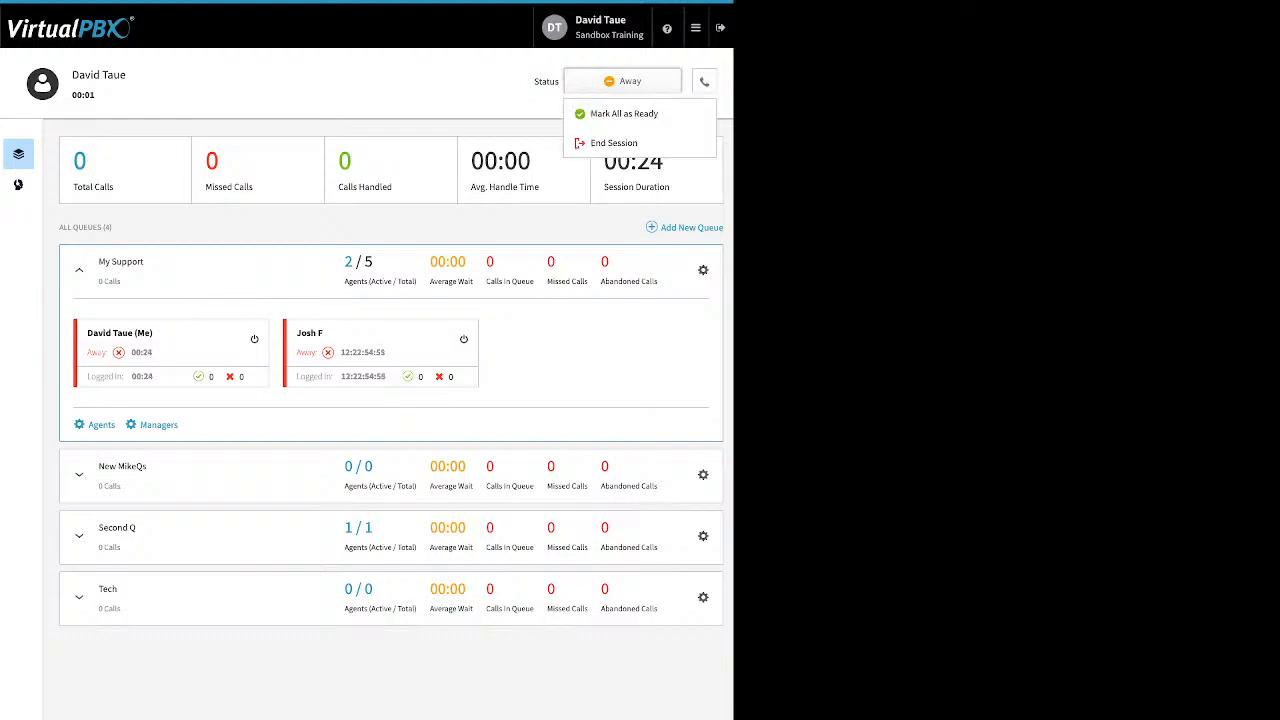
left_click(622, 114)
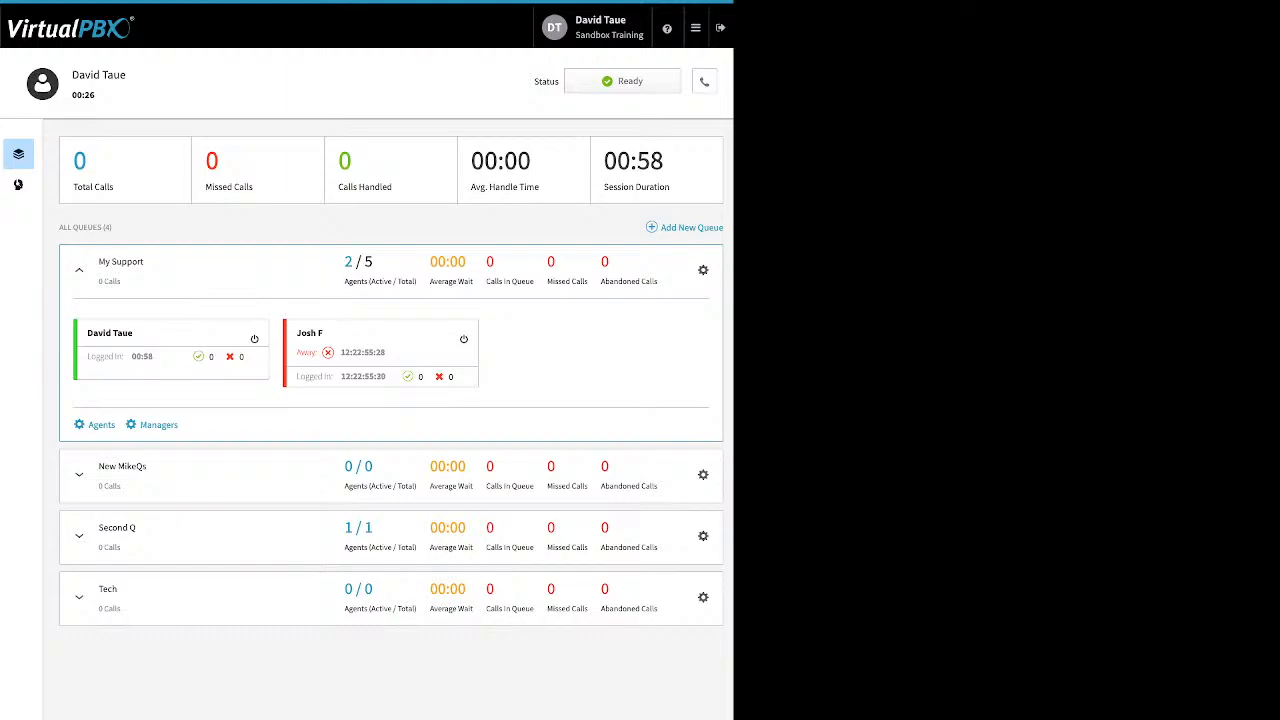
left_click(79, 270)
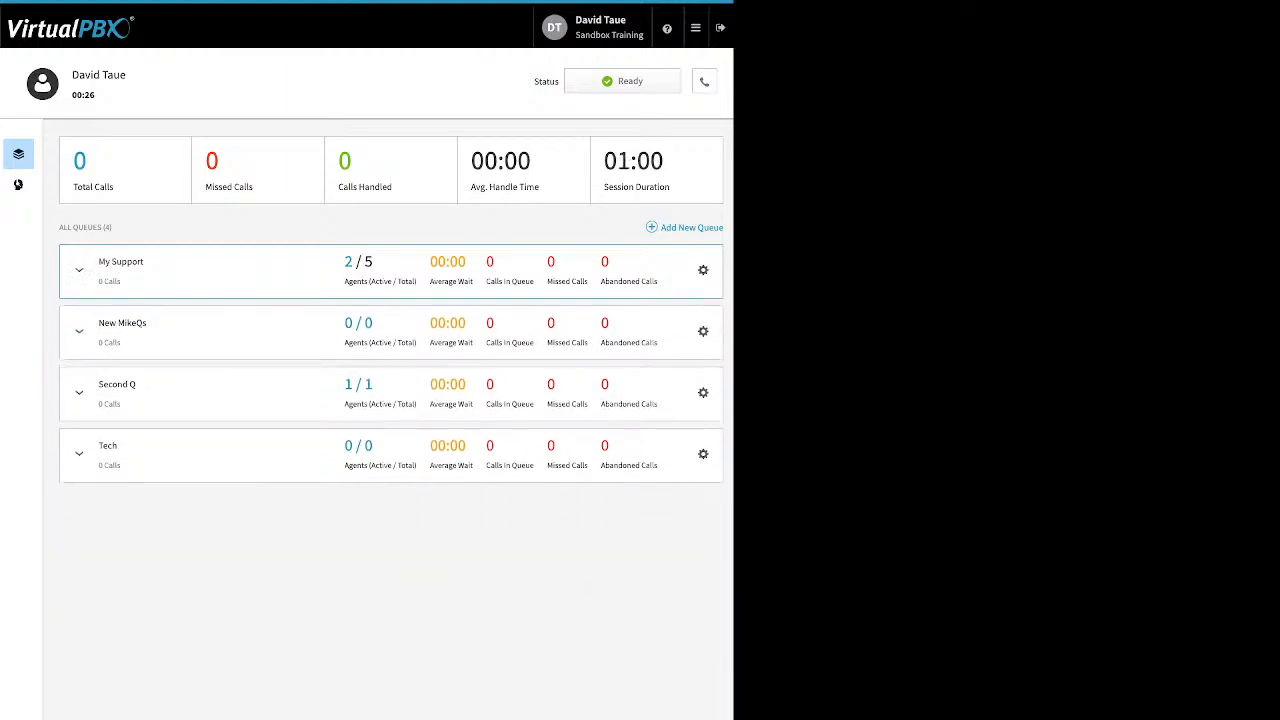
left_click(696, 28)
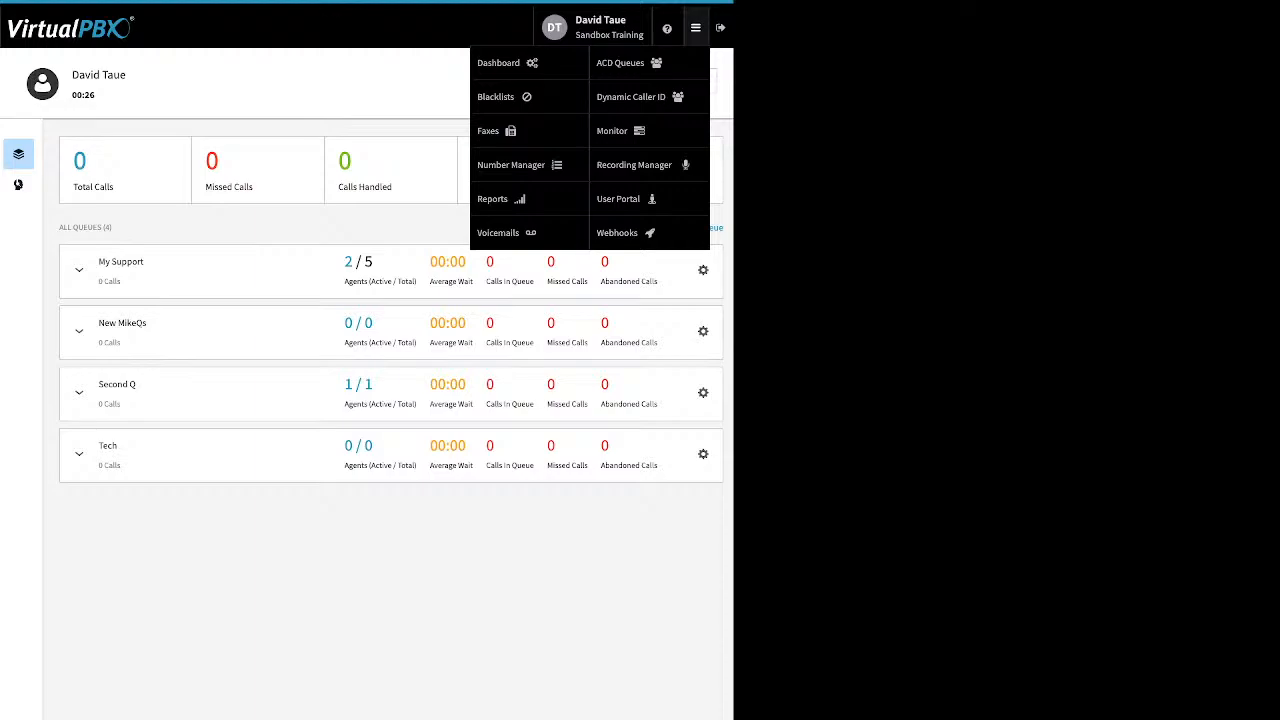
Review the 408 Dynamic Caller ID rule and its caller ID choices, discarding any changes.
left_click(631, 97)
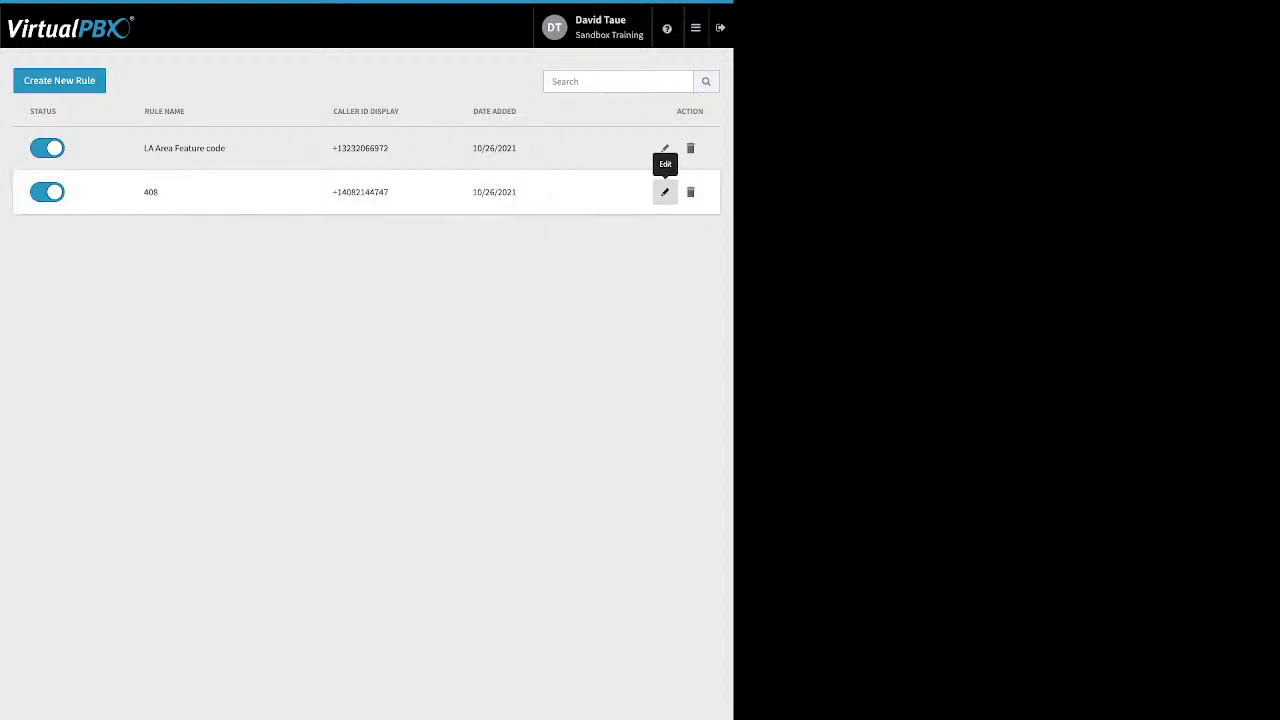
left_click(665, 192)
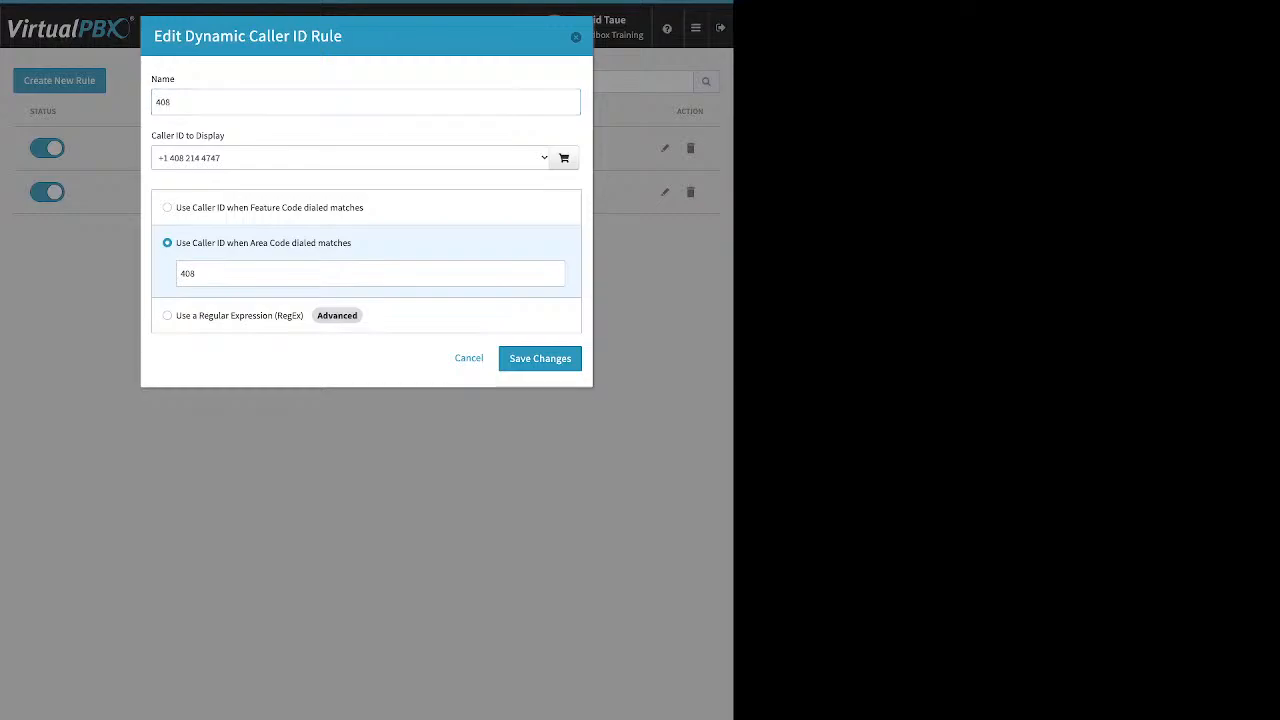
left_click(370, 273)
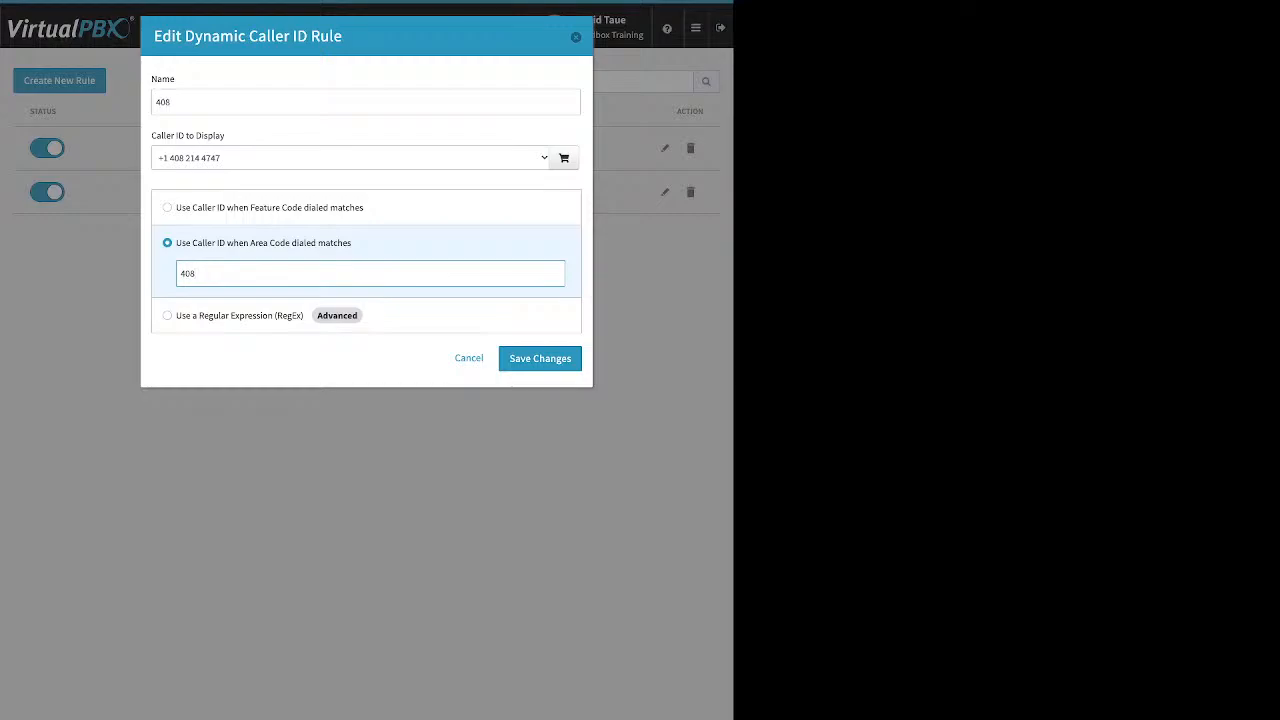
left_click(350, 158)
left_click(100, 71)
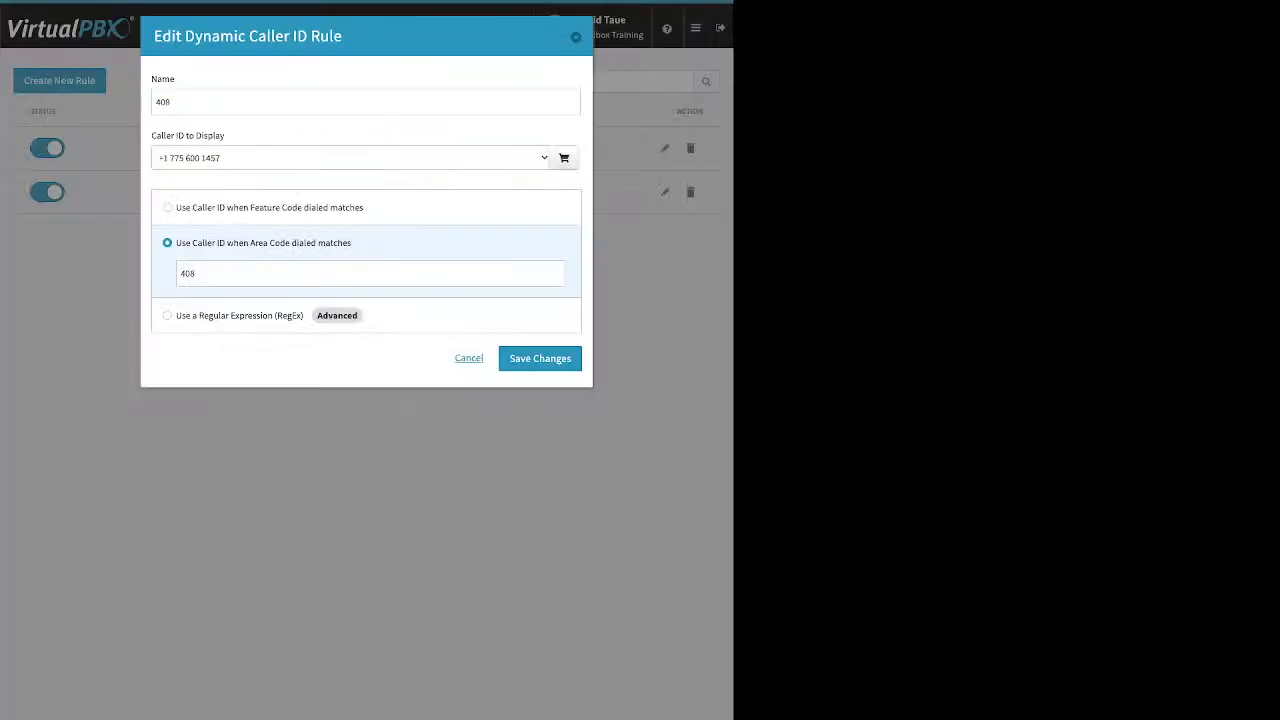
left_click(469, 358)
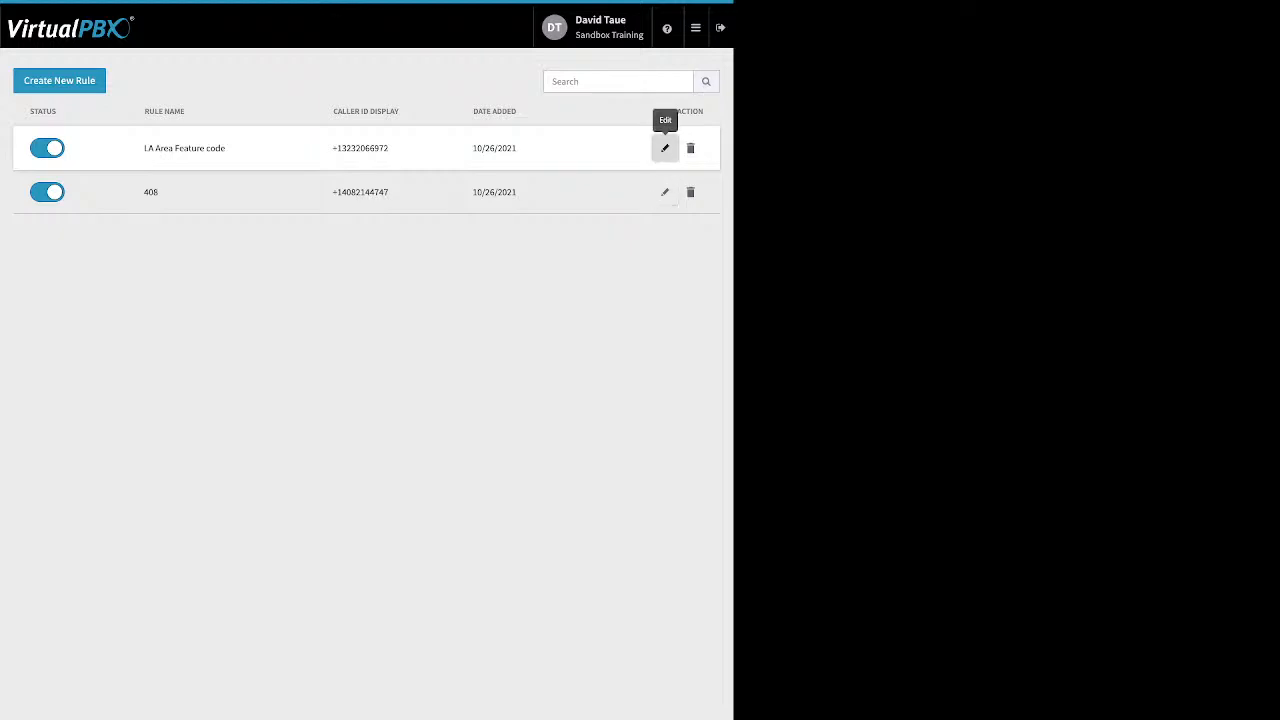
Inspect the LA Area Feature code rule's *550 code, then go to the Monitor page.
left_click(664, 148)
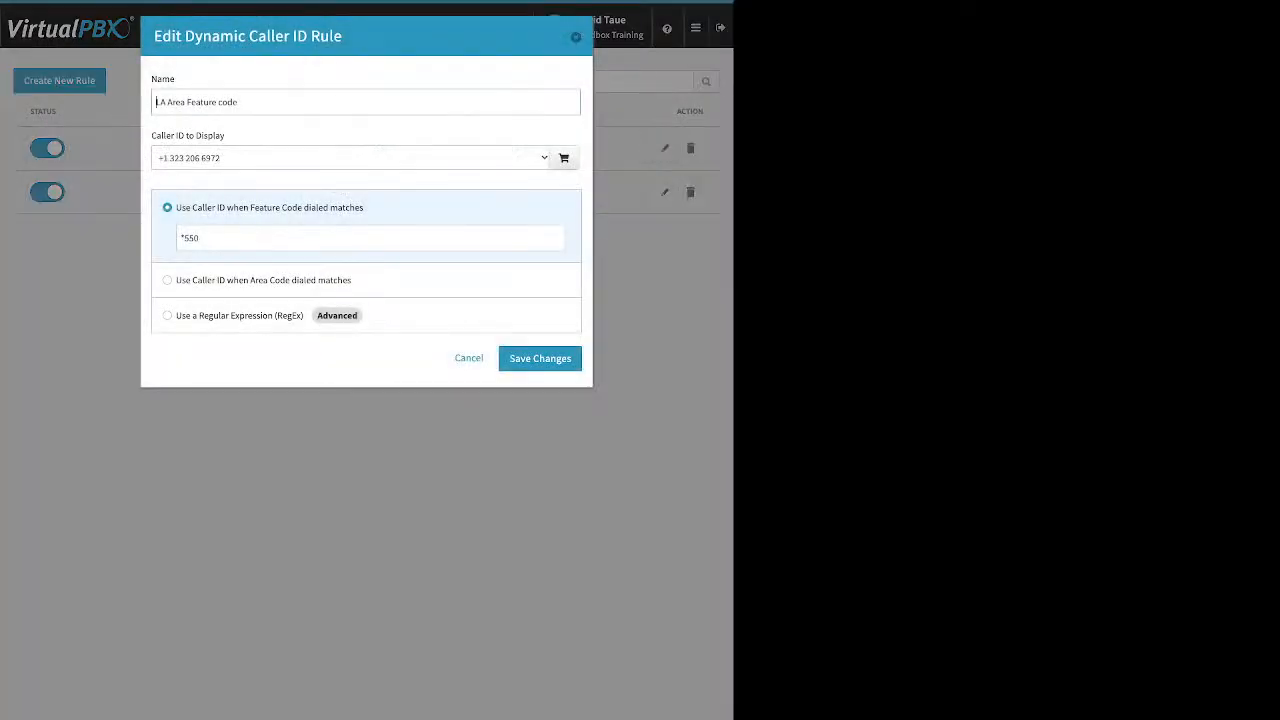
left_click_drag(208, 238, 178, 238)
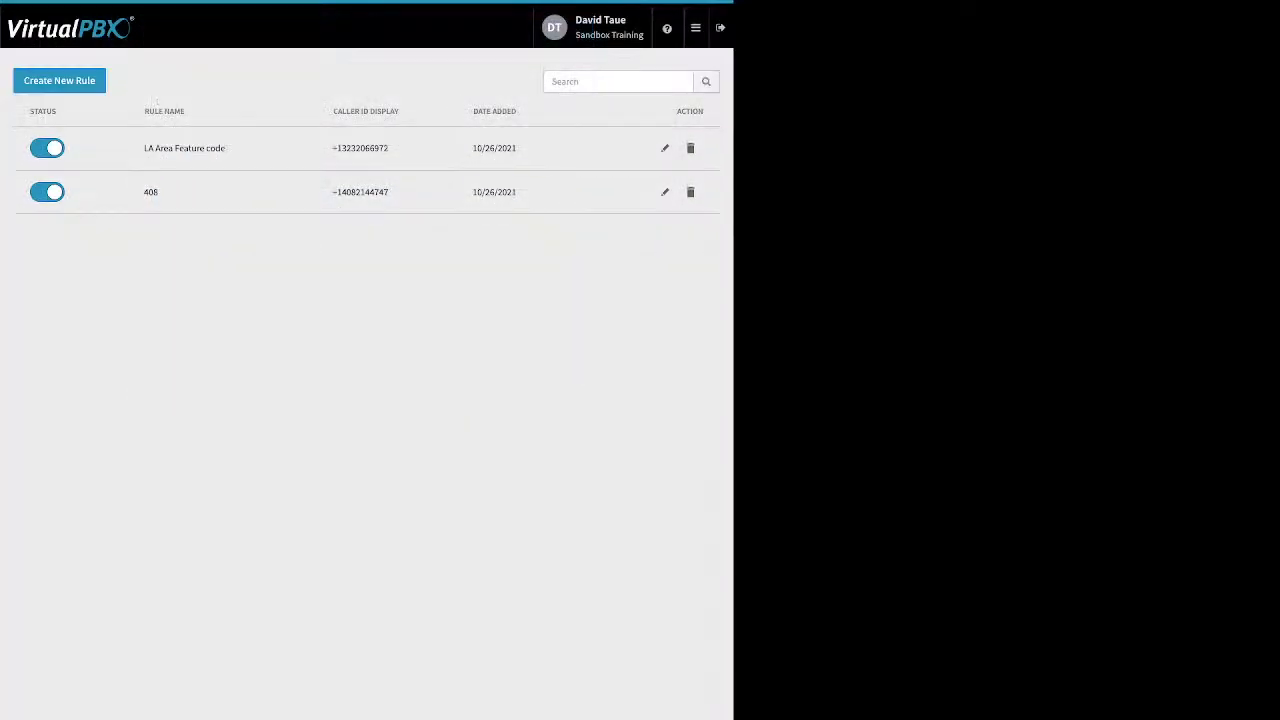
left_click(695, 27)
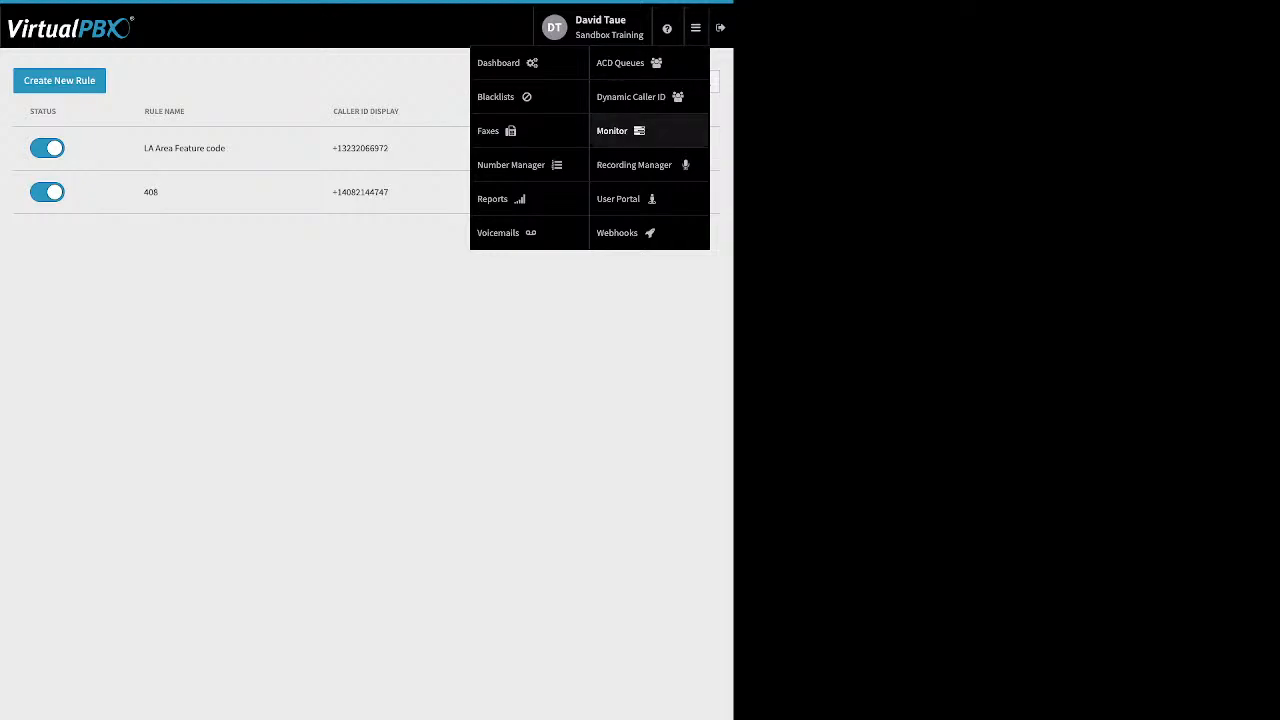
left_click(612, 130)
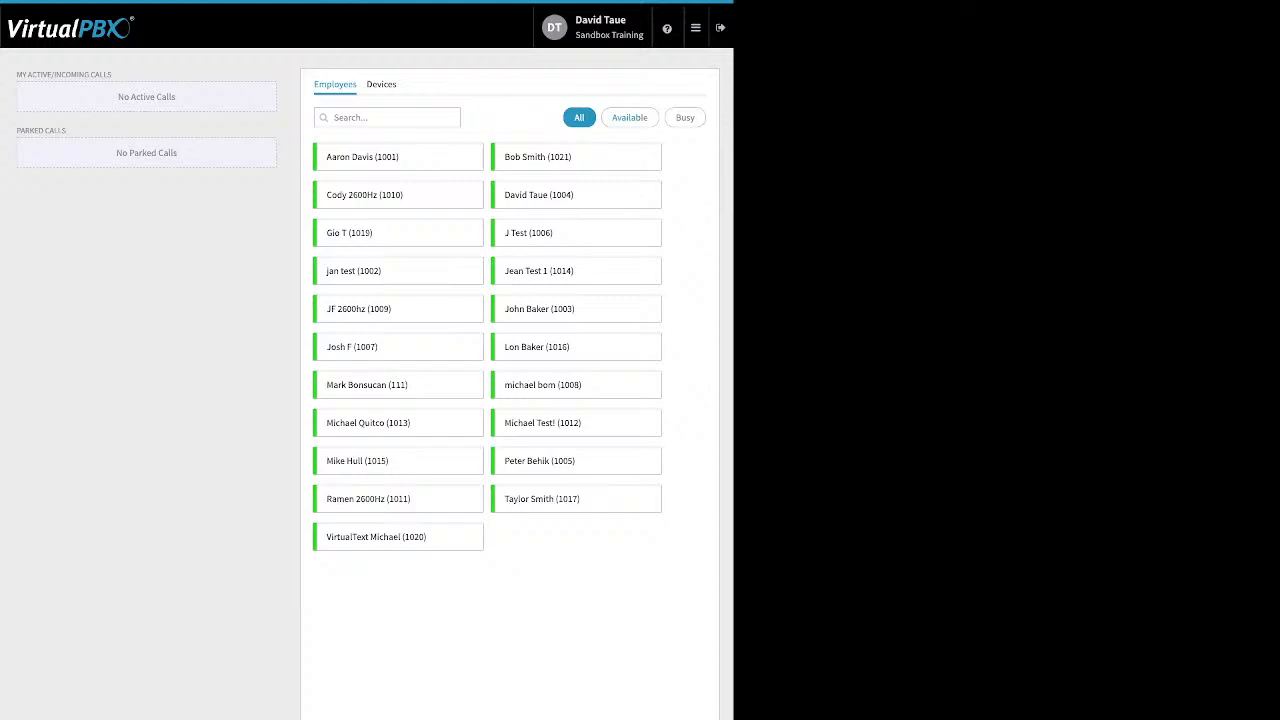
Filter employees by available, busy, then all, and point out the active and parked calls areas.
left_click(629, 117)
left_click(685, 117)
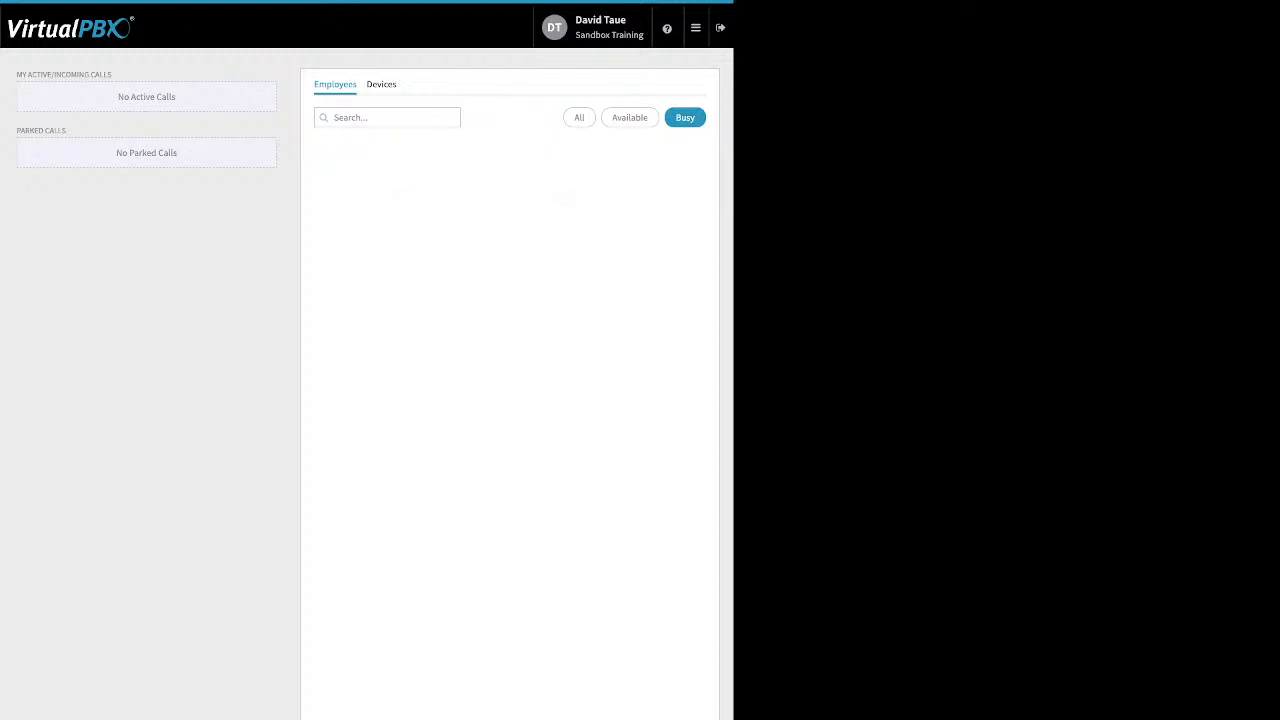
left_click(579, 117)
left_click_drag(112, 74, 16, 74)
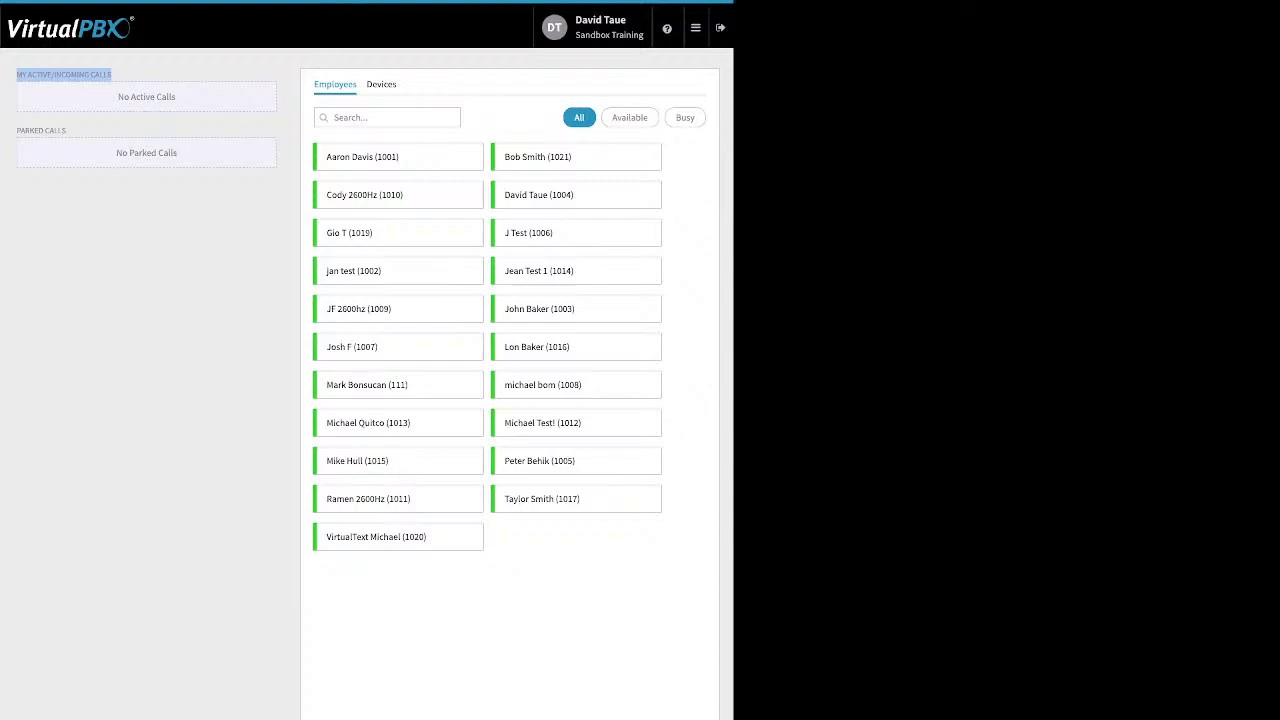
left_click(64, 75)
left_click_drag(16, 130, 66, 130)
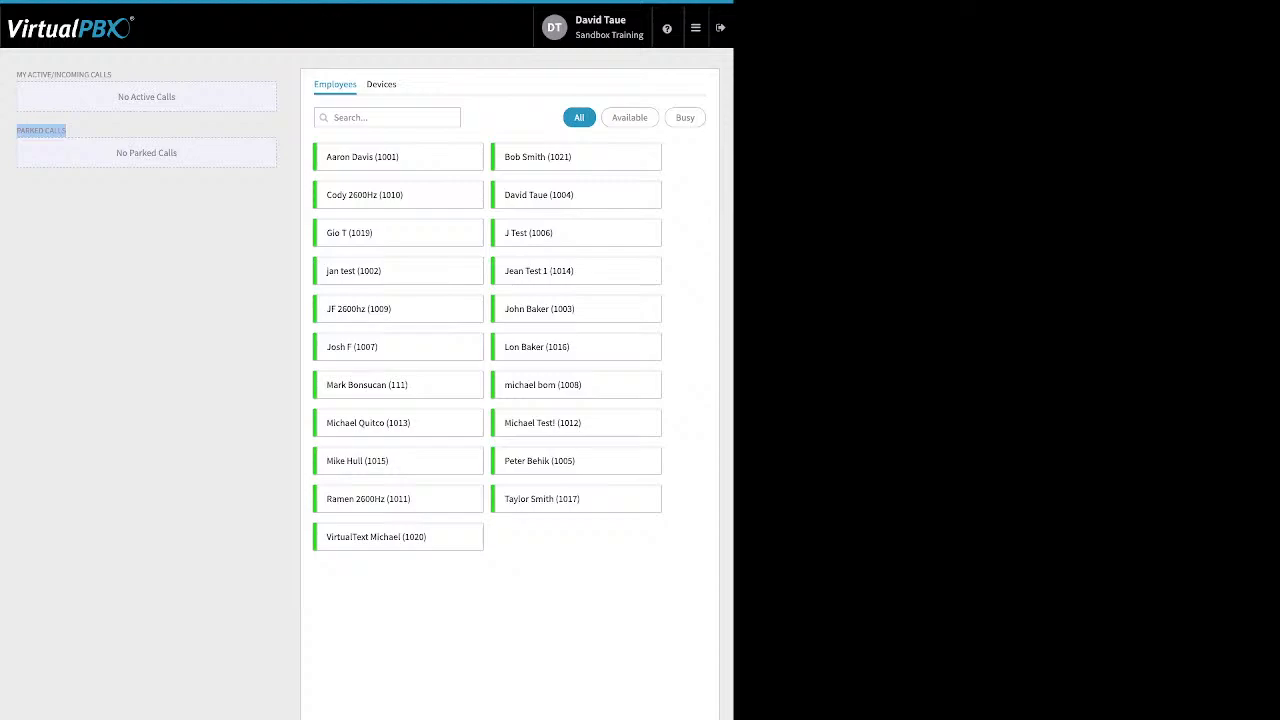
Open, close and reopen the portal sections menu.
left_click(695, 27)
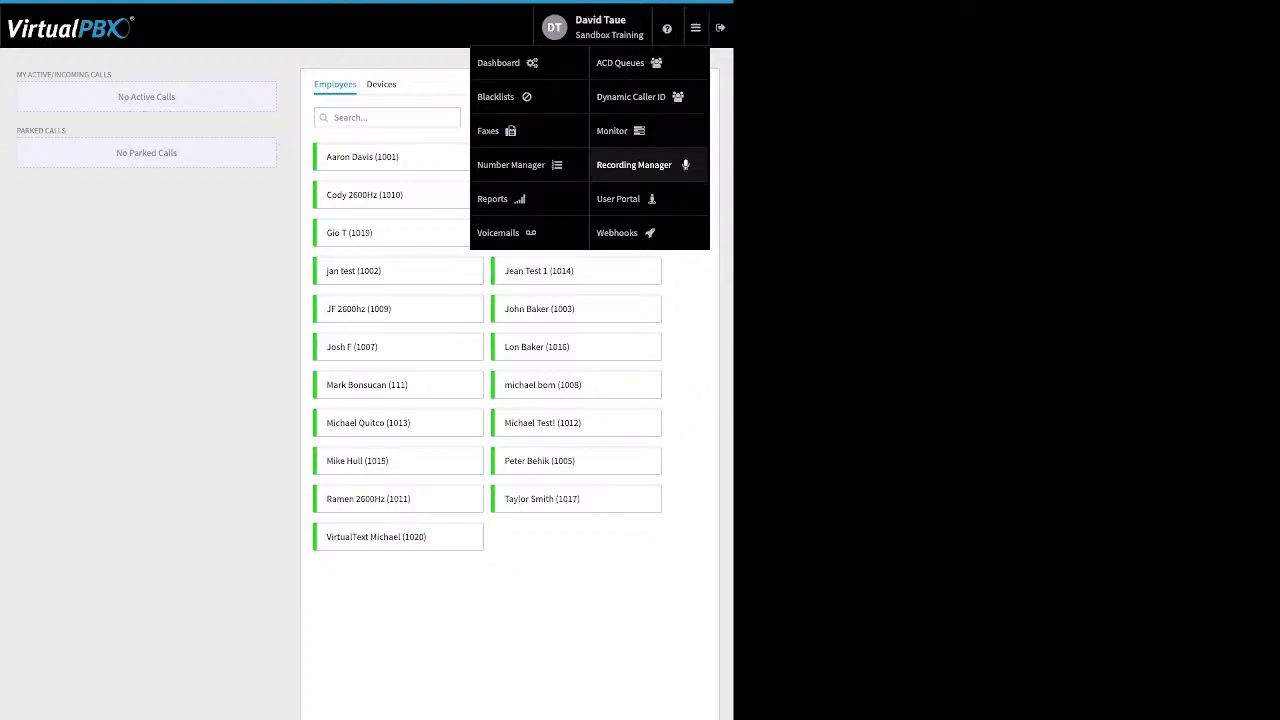
left_click(634, 165)
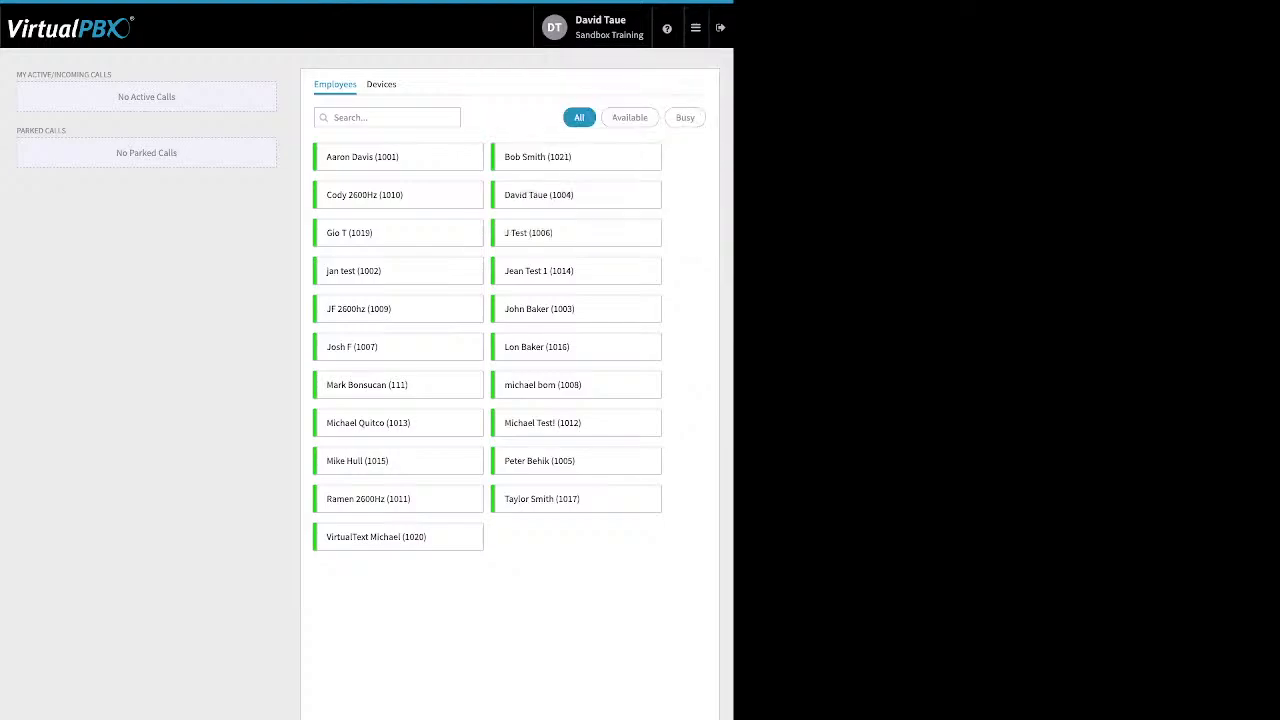
left_click(695, 27)
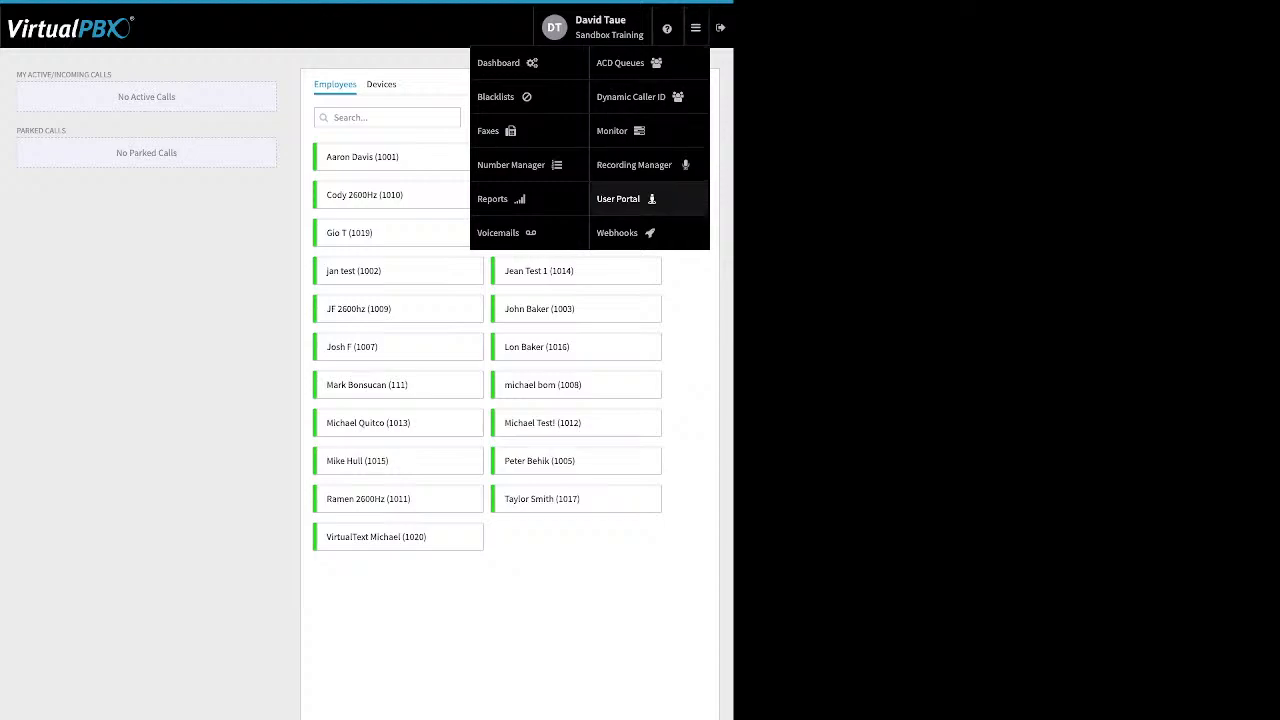
Open Webhooks and a blank Create New Webhook form, then switch to the User Portal.
left_click(618, 232)
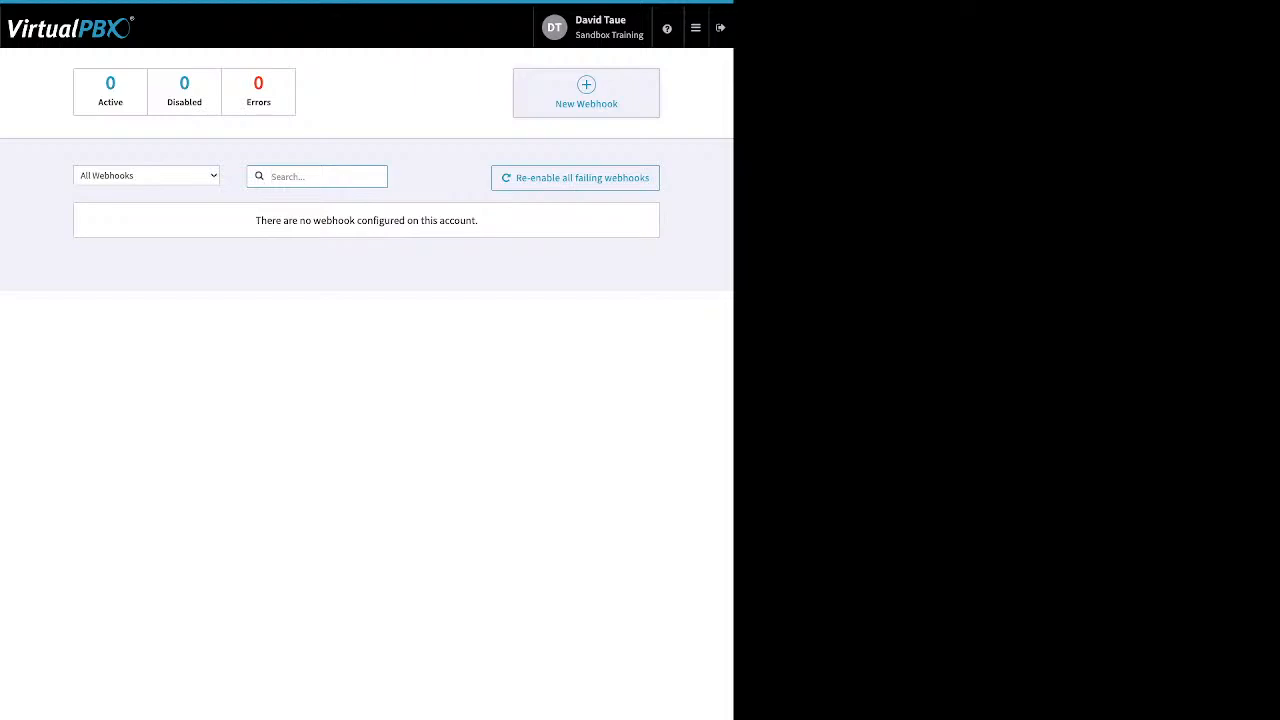
left_click(586, 92)
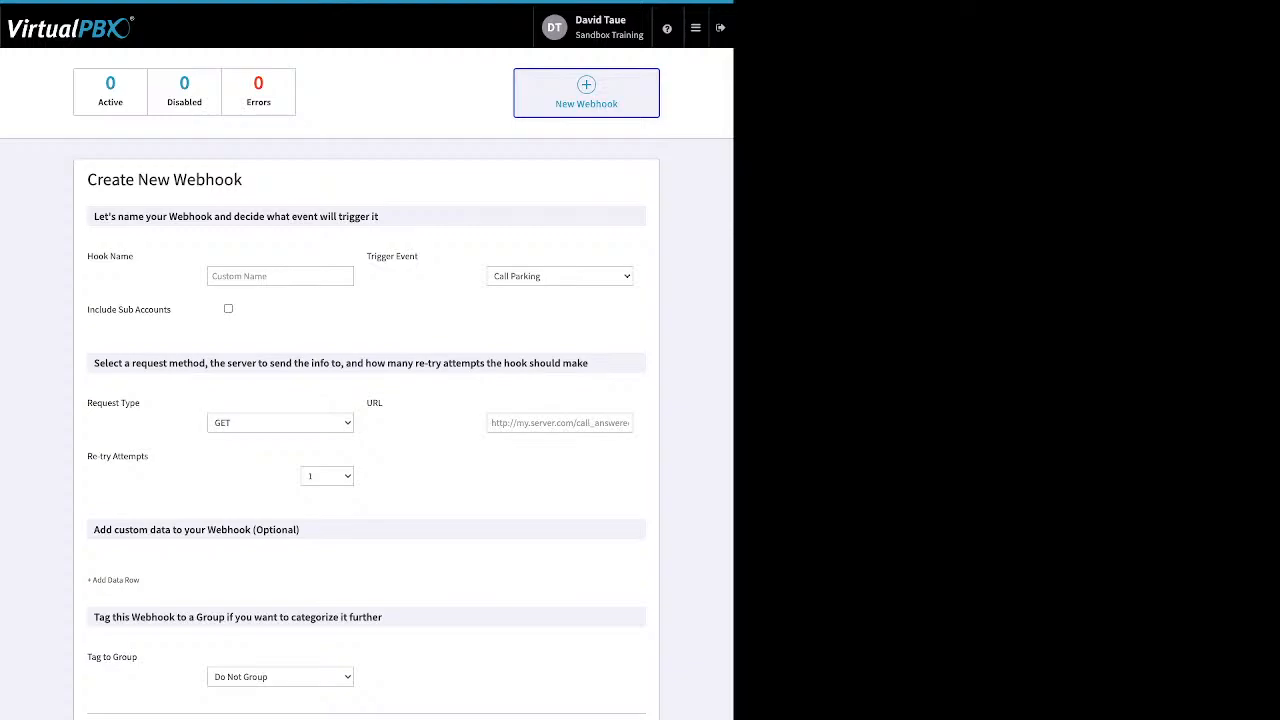
left_click(695, 27)
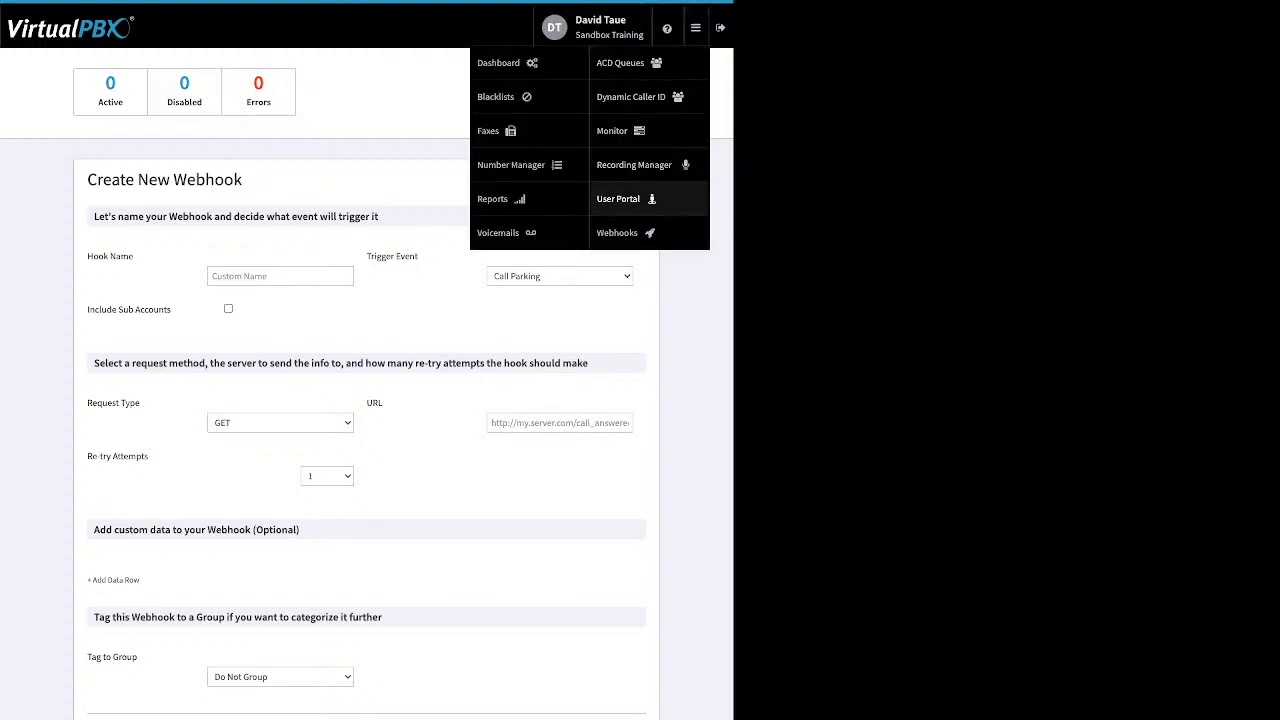
left_click(618, 198)
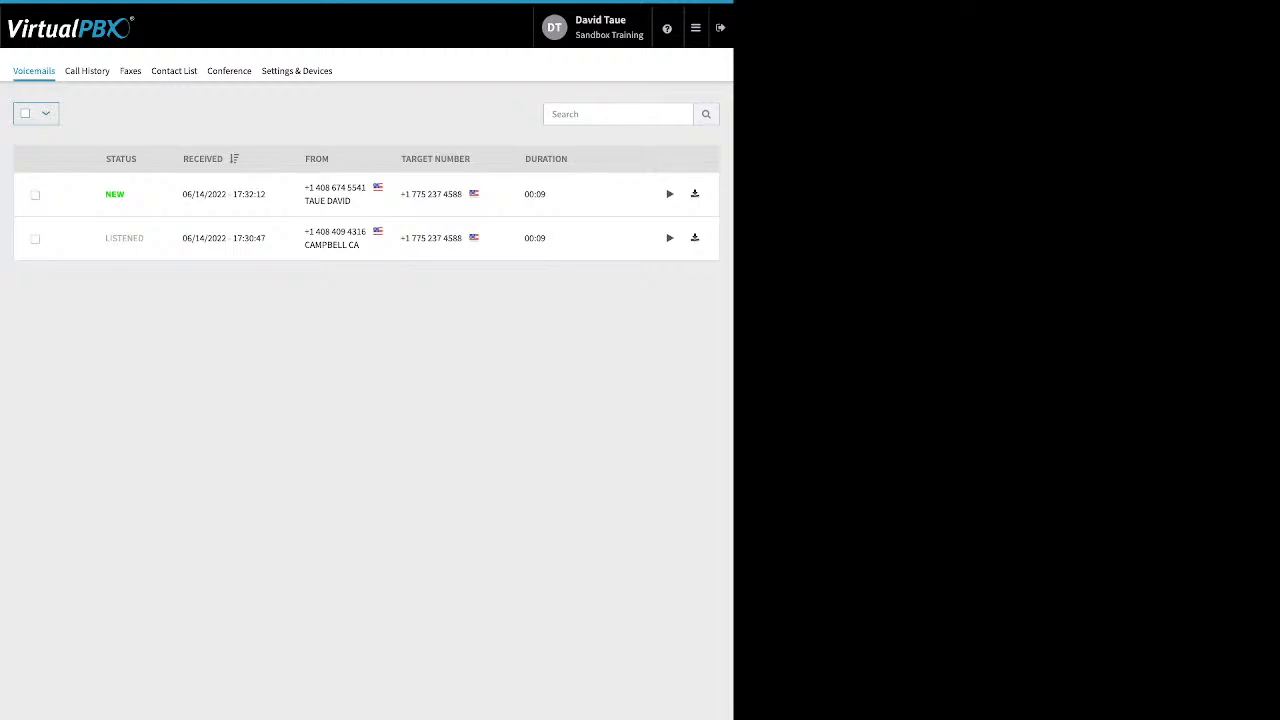
Mark the newer 06/14/2022 voicemail as listened, then view the Call History.
left_click(35, 194)
left_click(93, 114)
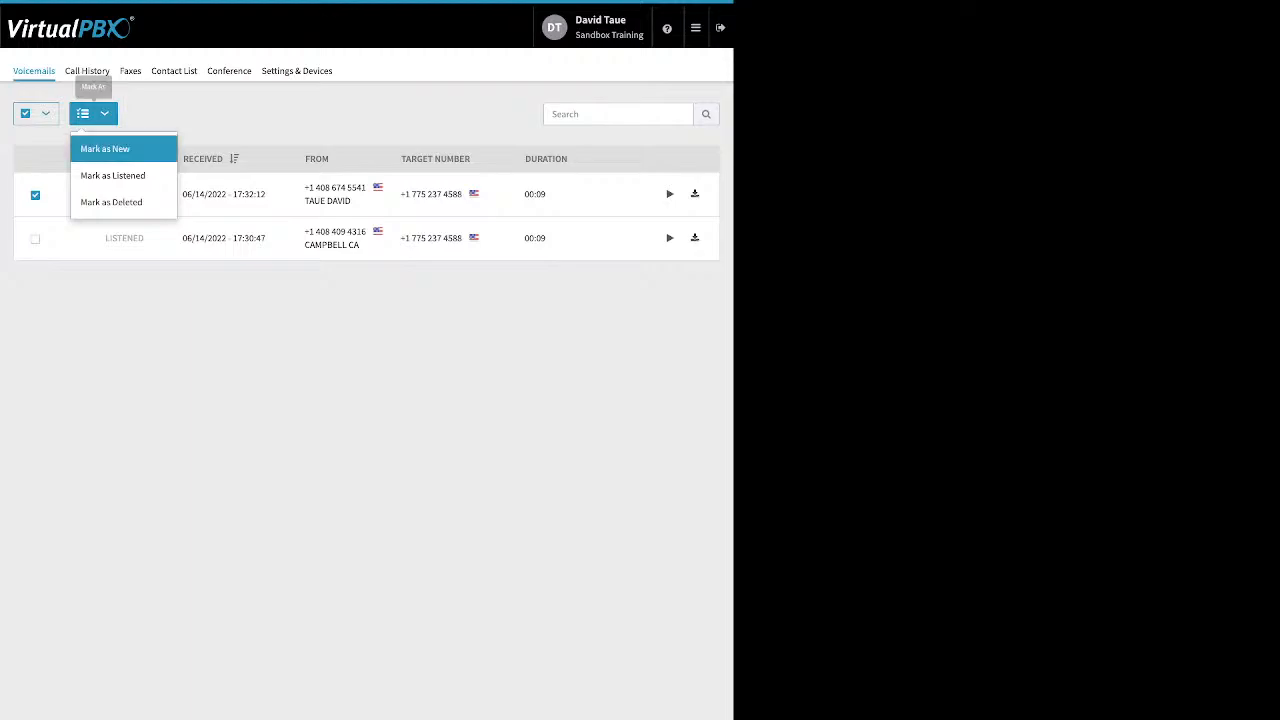
left_click(112, 175)
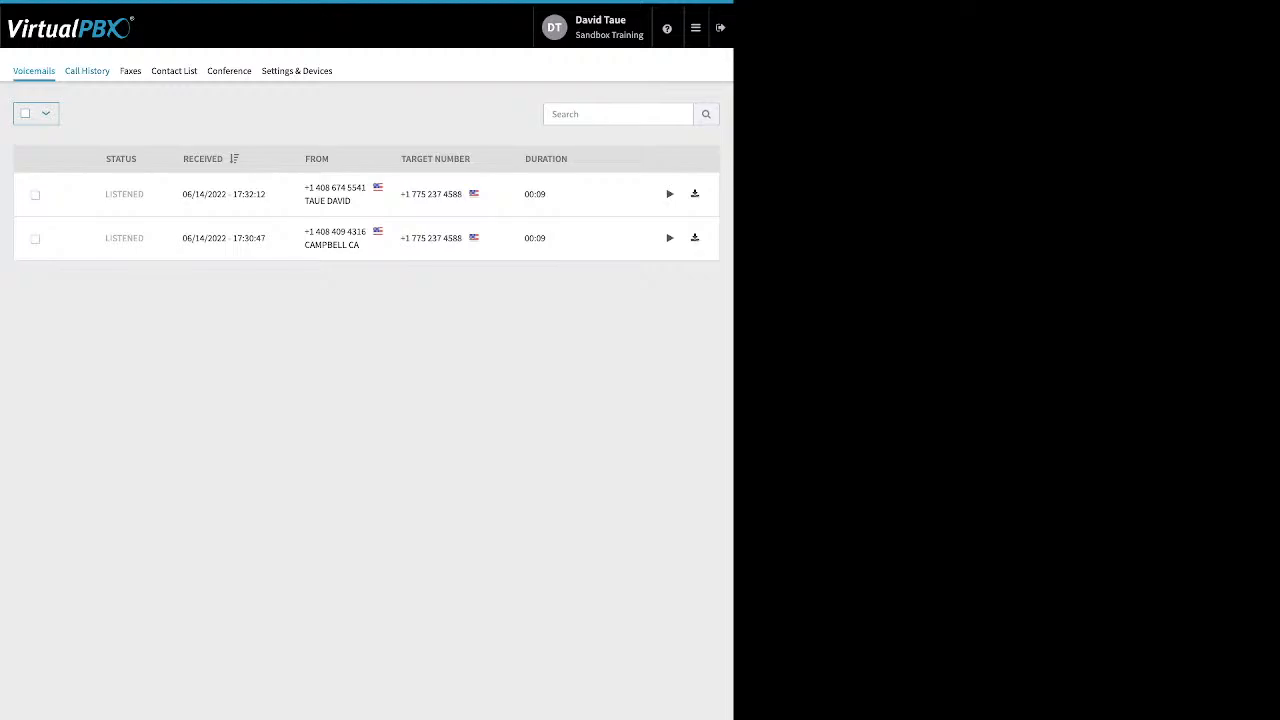
left_click(87, 71)
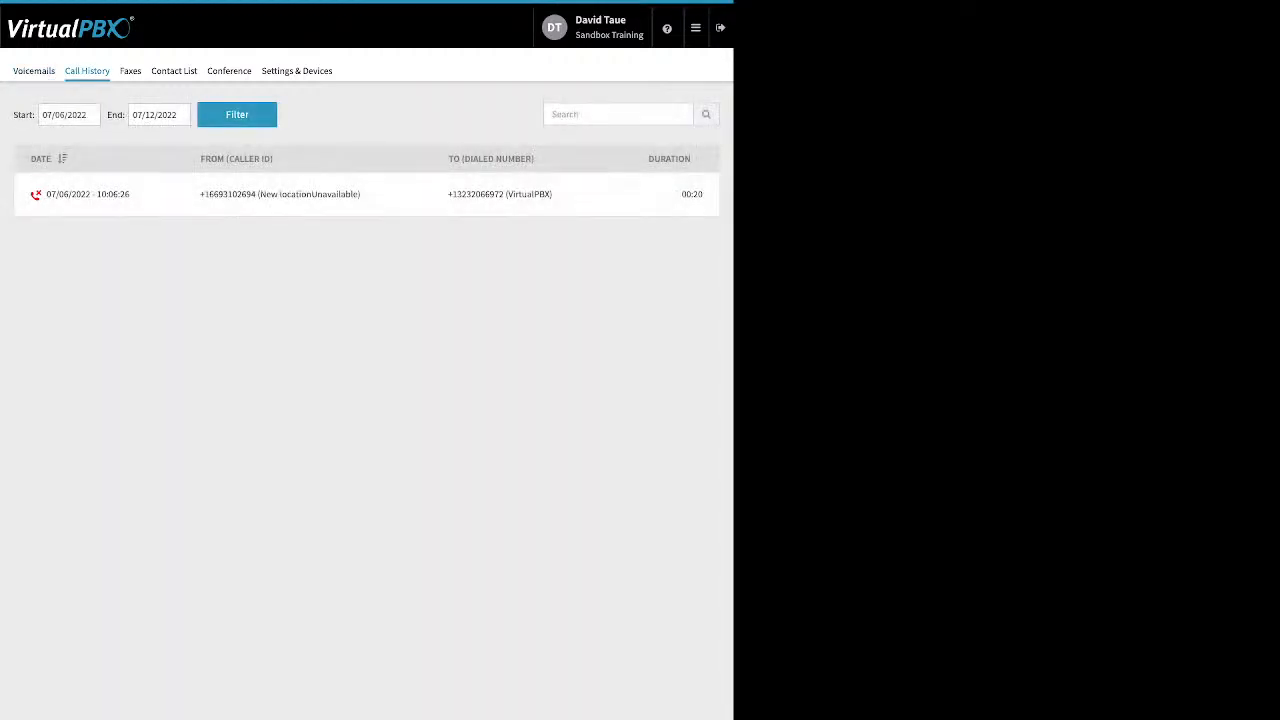
Filter call history from June 1, 2022 to list 27 calls, then view Faxes.
left_click(78, 115)
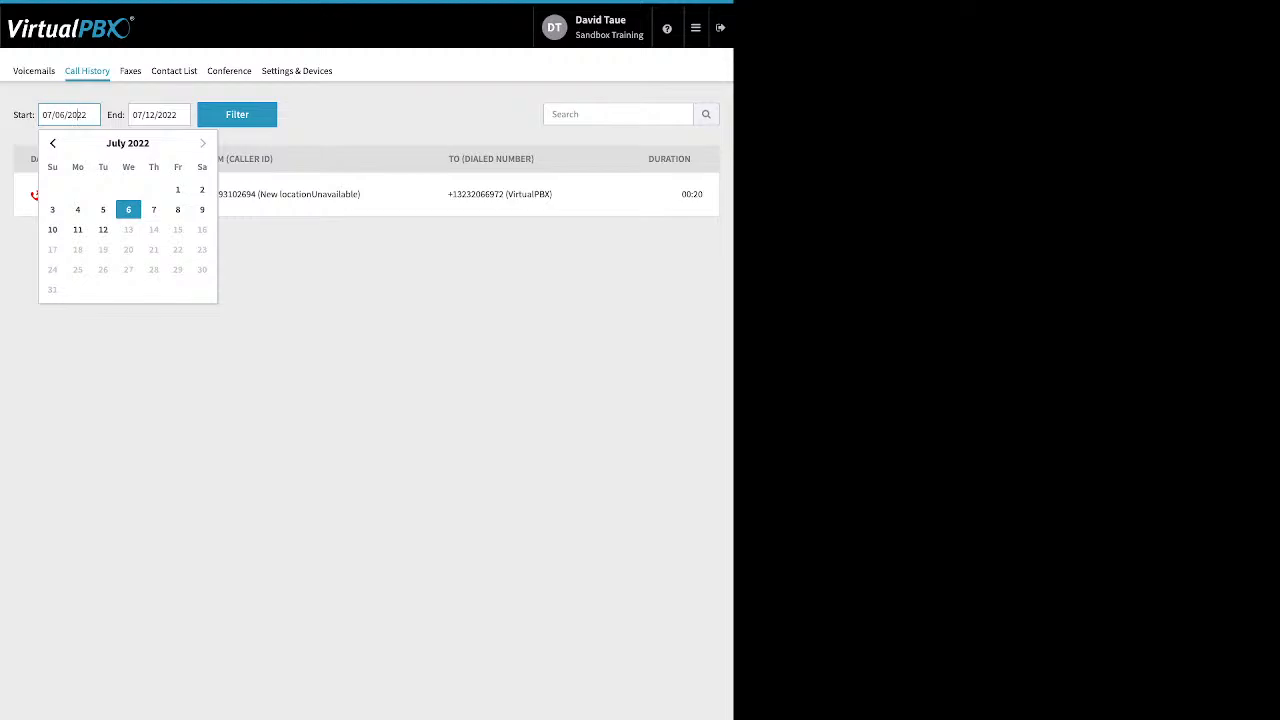
left_click(52, 143)
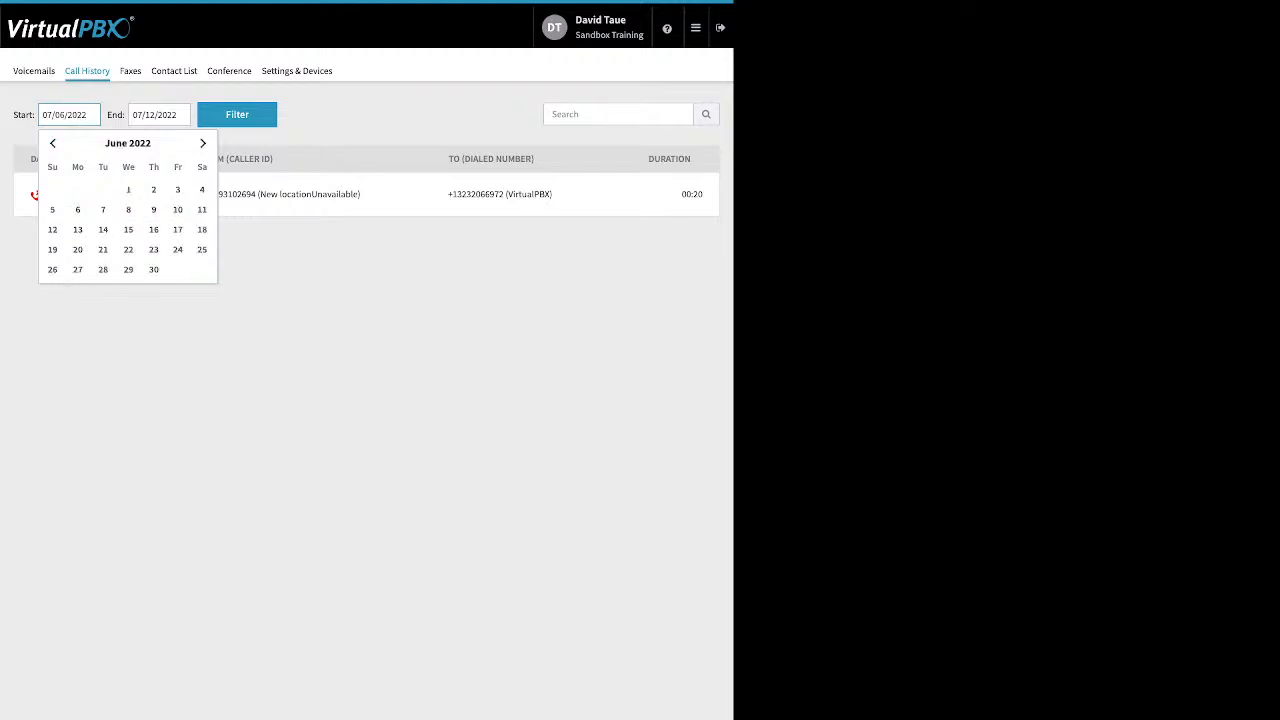
left_click(128, 189)
left_click(237, 114)
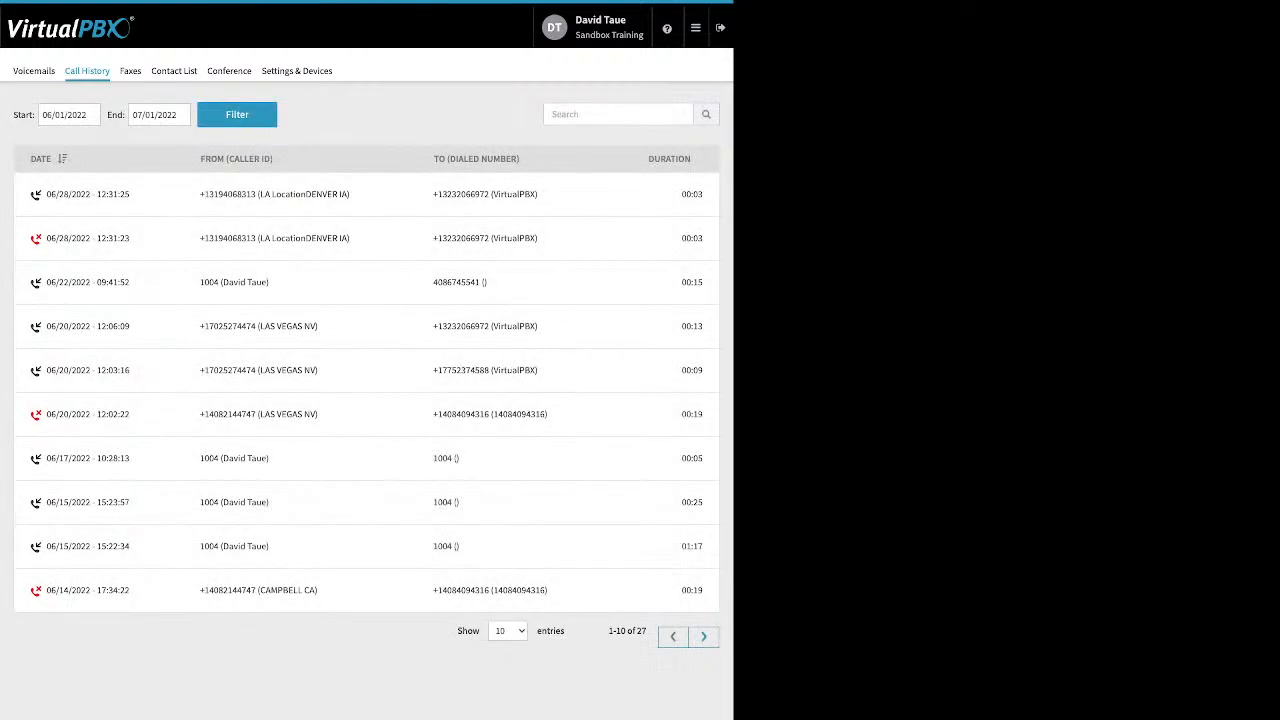
left_click(130, 70)
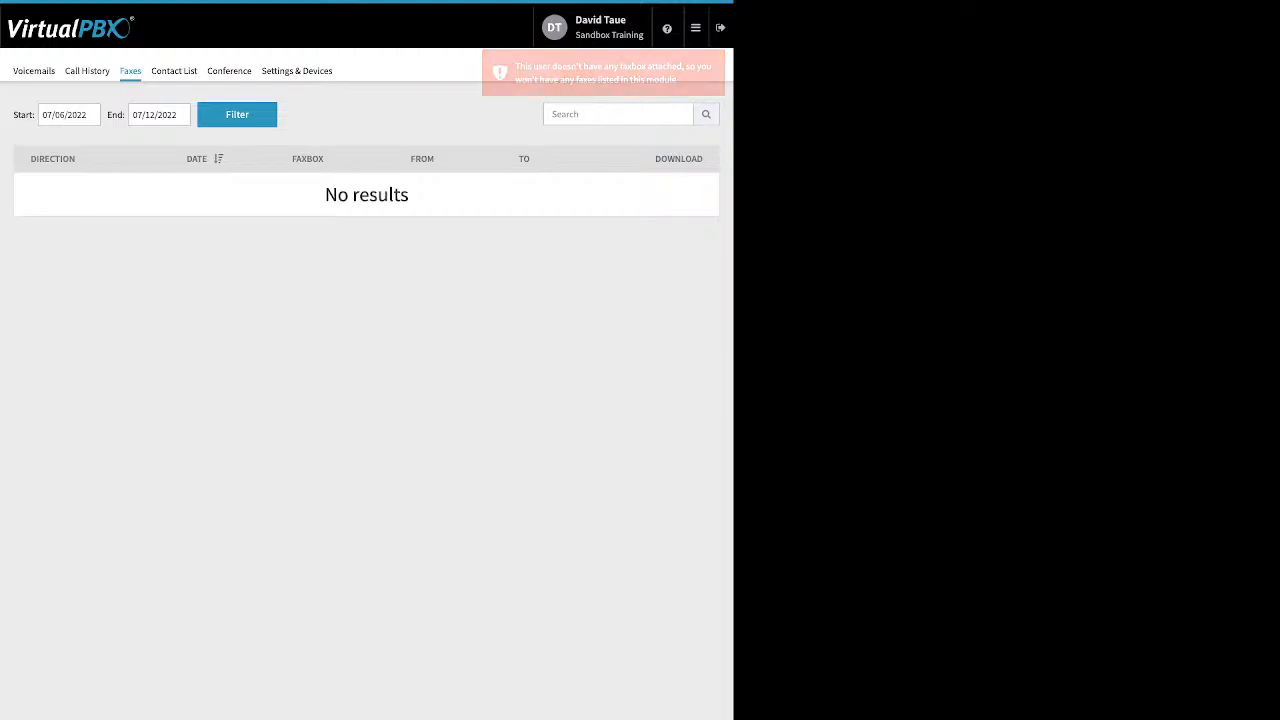
Browse the 62-entry Contact List, then view the user's Conference bridge settings.
left_click(174, 70)
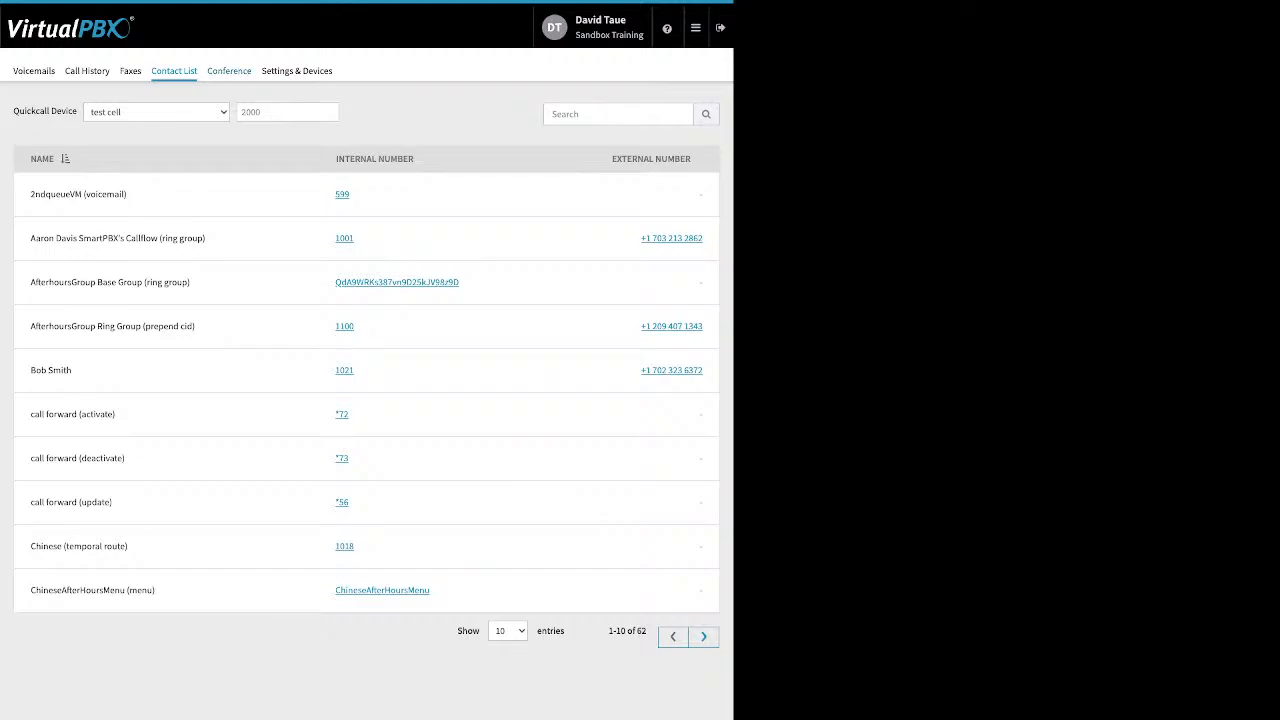
left_click(229, 71)
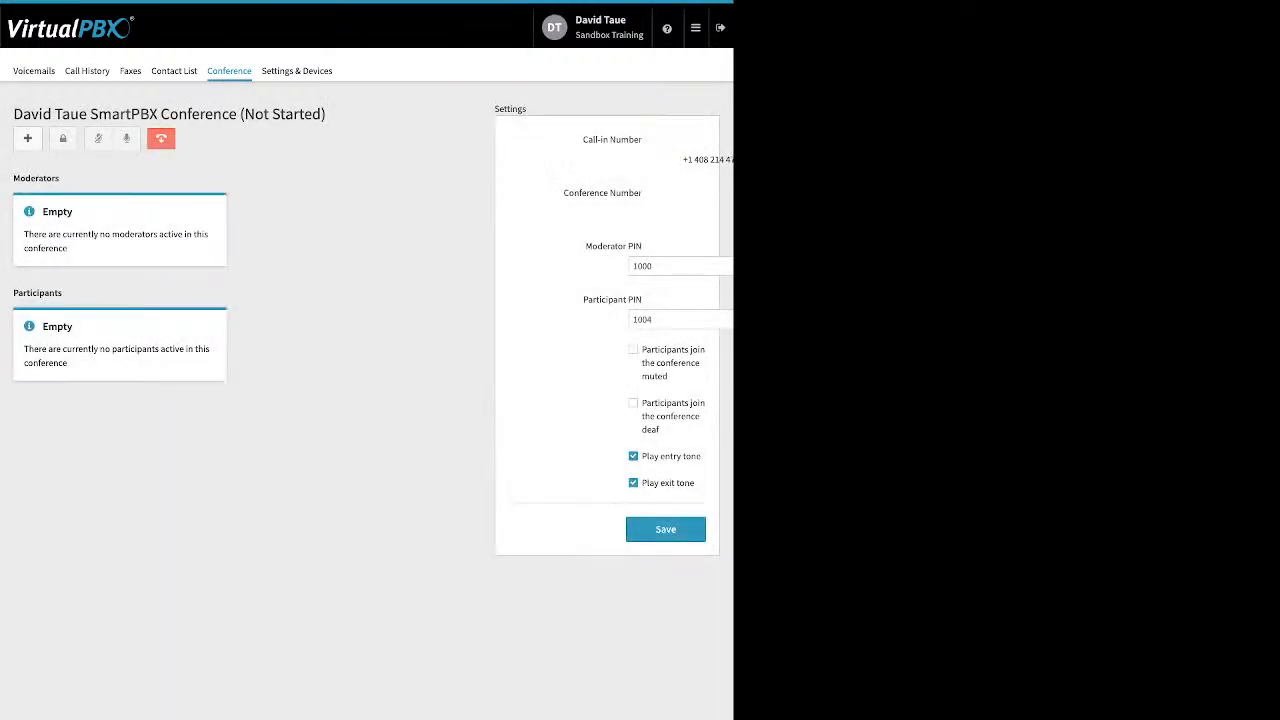
left_click_drag(585, 246, 642, 300)
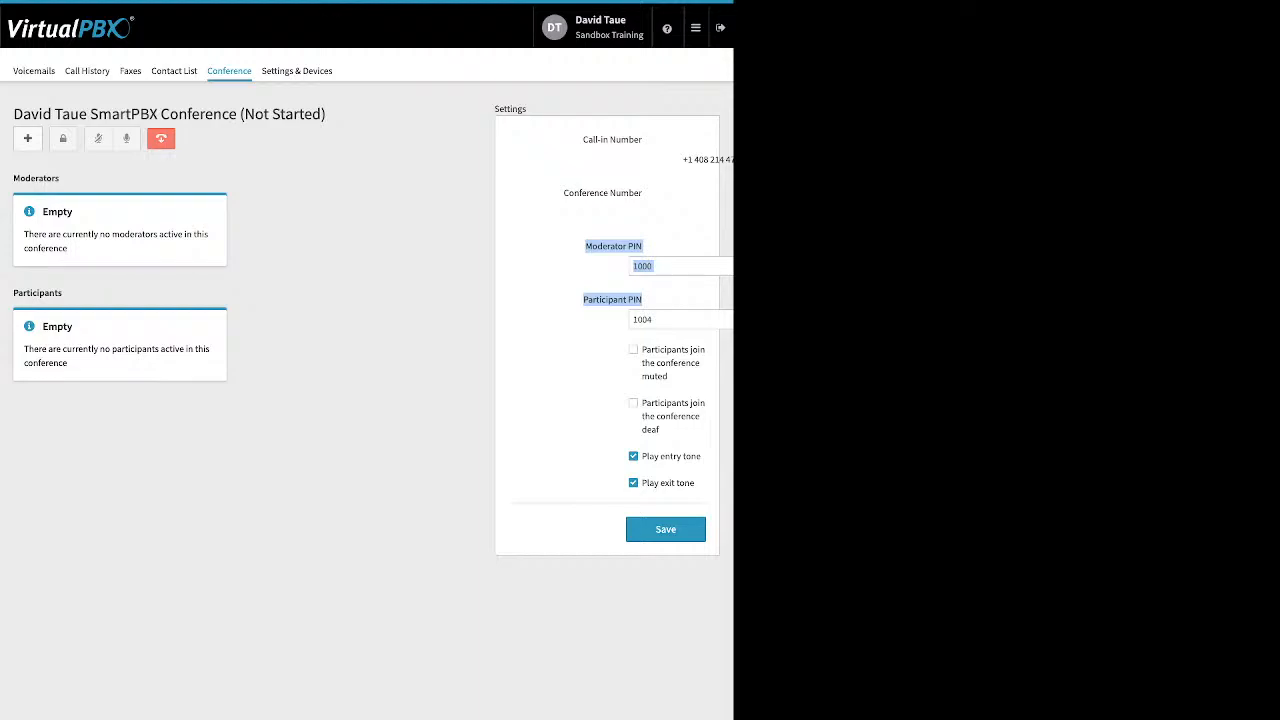
left_click(612, 347)
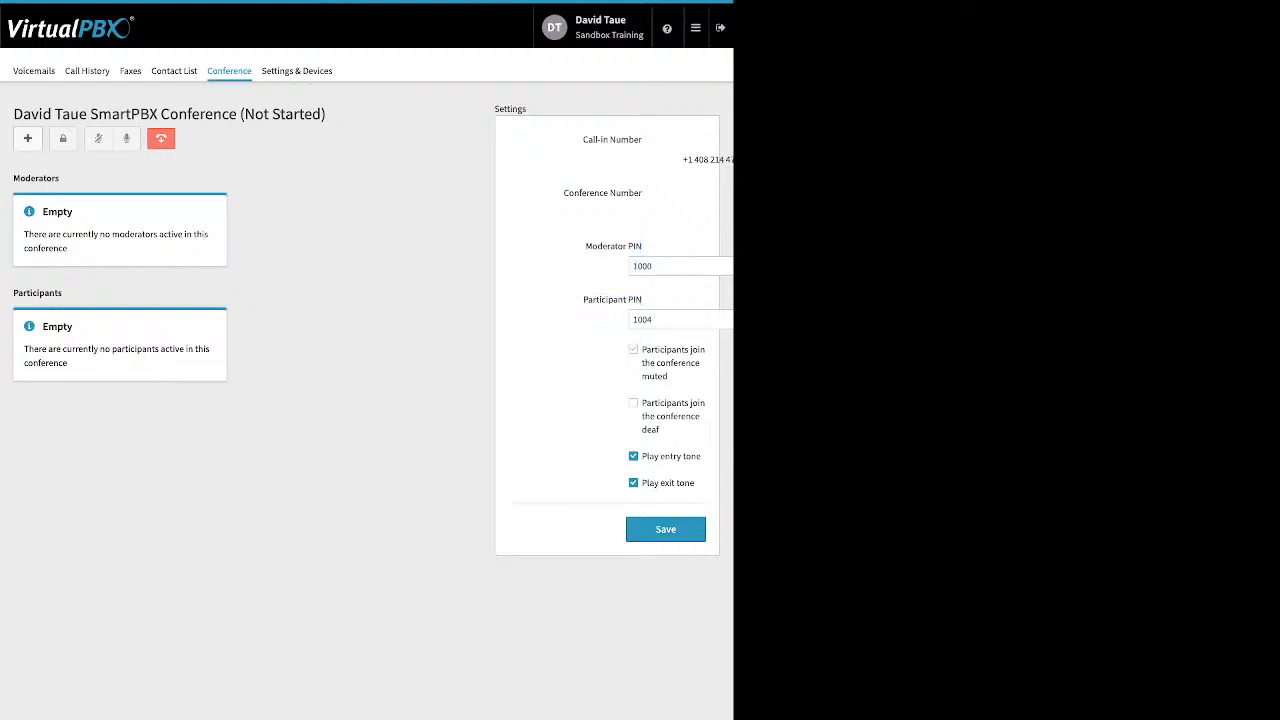
left_click_drag(641, 349, 662, 430)
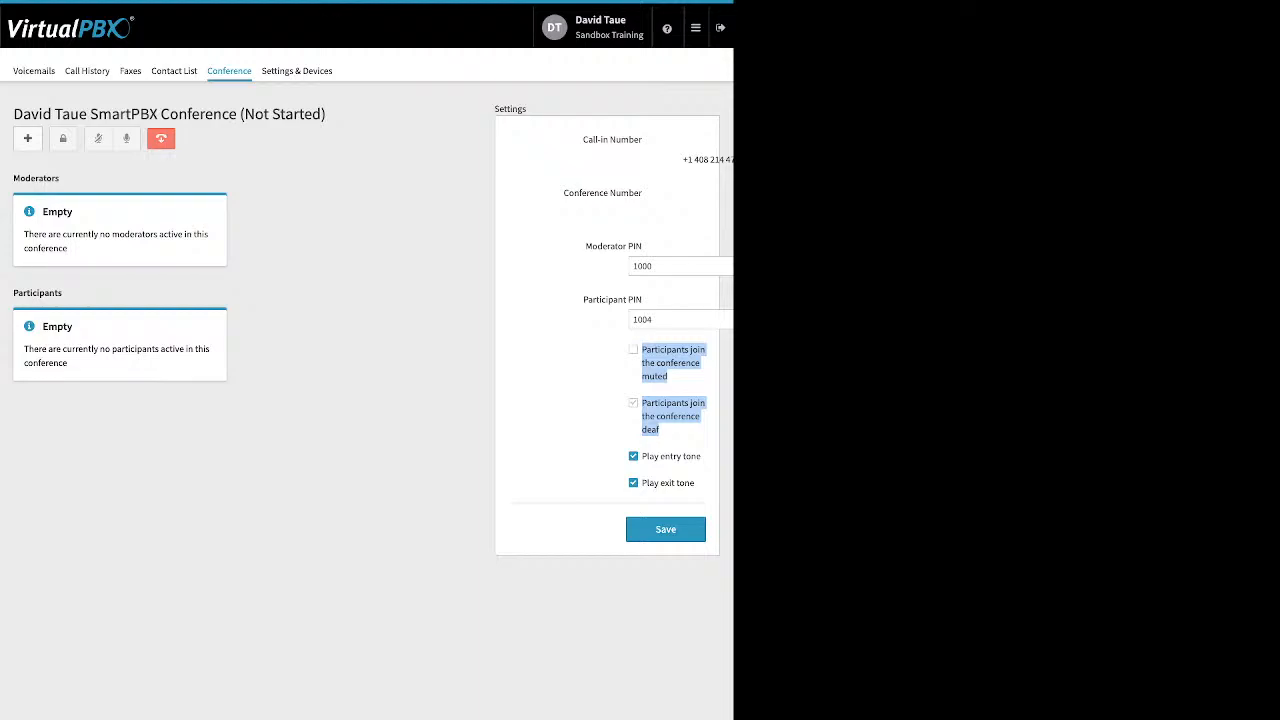
left_click(662, 428)
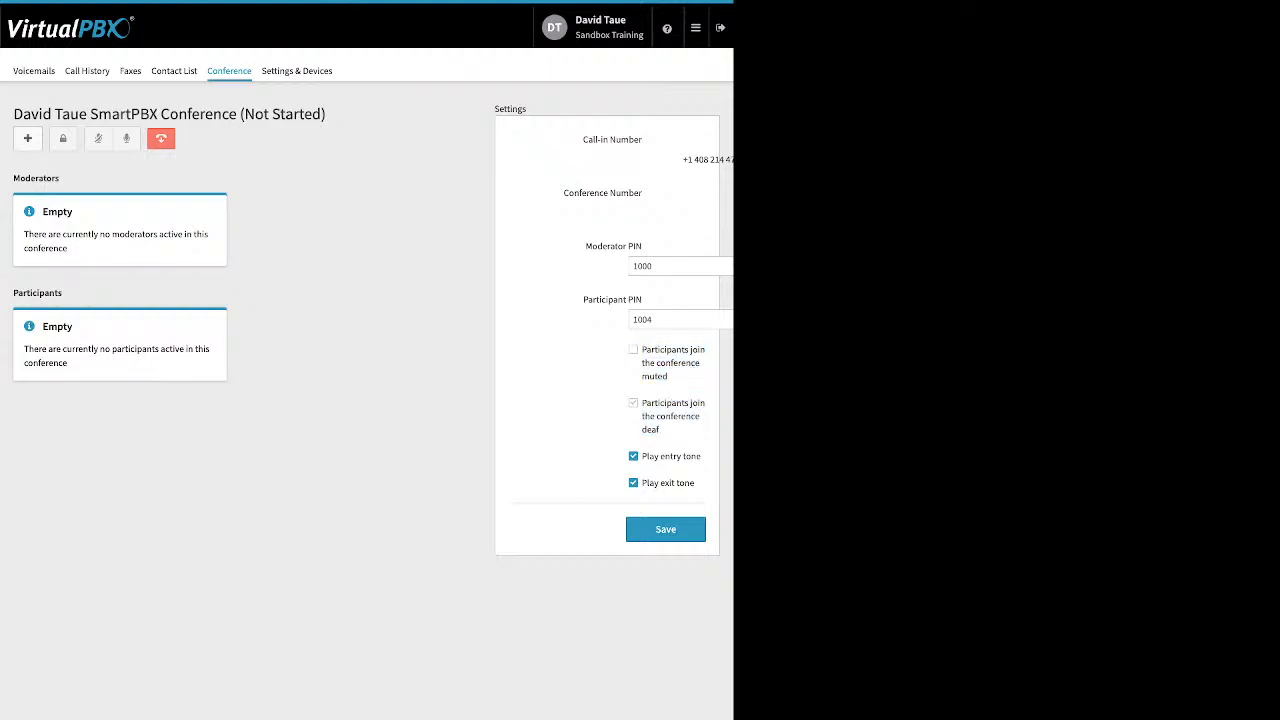
left_click_drag(646, 456, 694, 483)
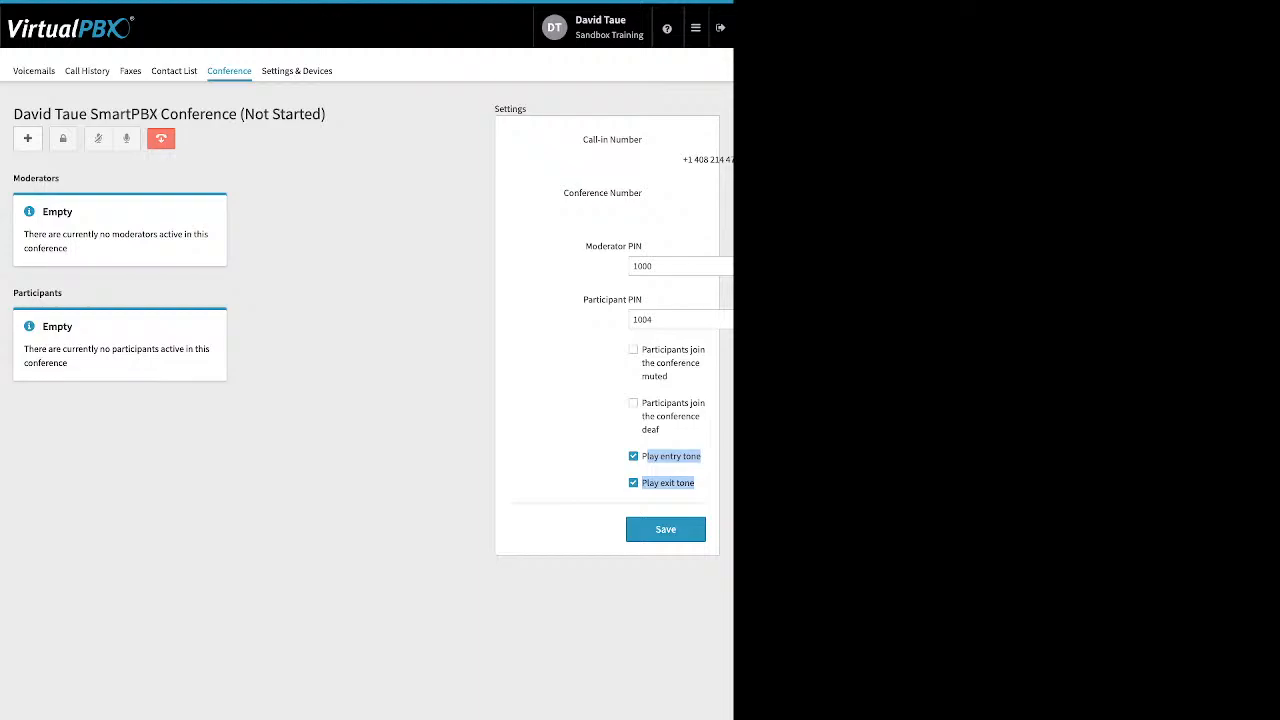
left_click(600, 468)
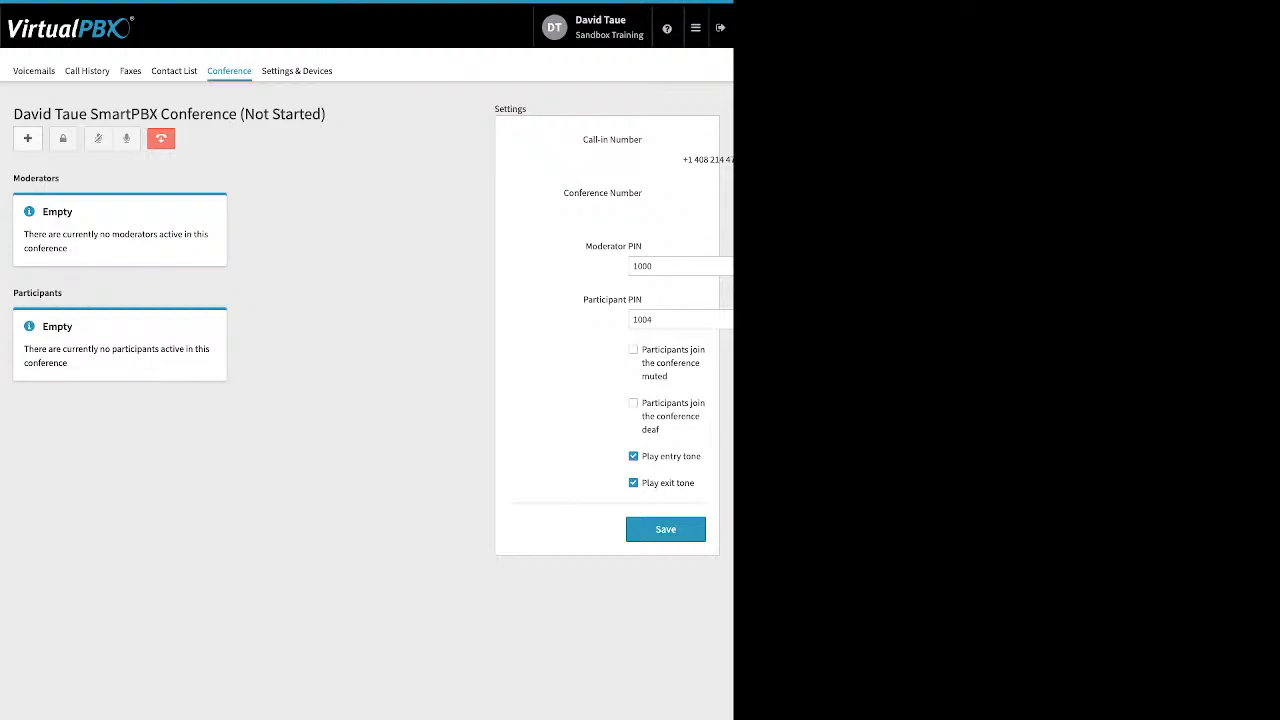
left_click(296, 70)
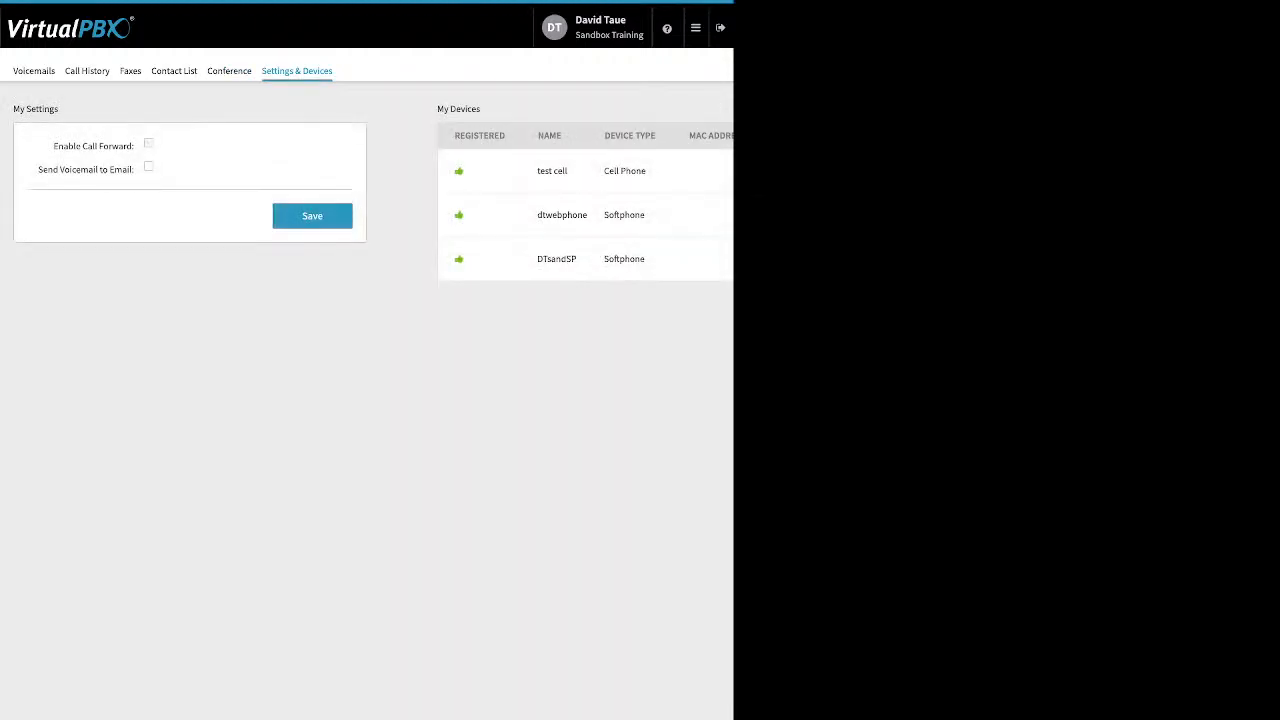
Enable Call Forward in Settings & Devices, then return to the admin Dashboard.
left_click_drag(53, 146, 133, 146)
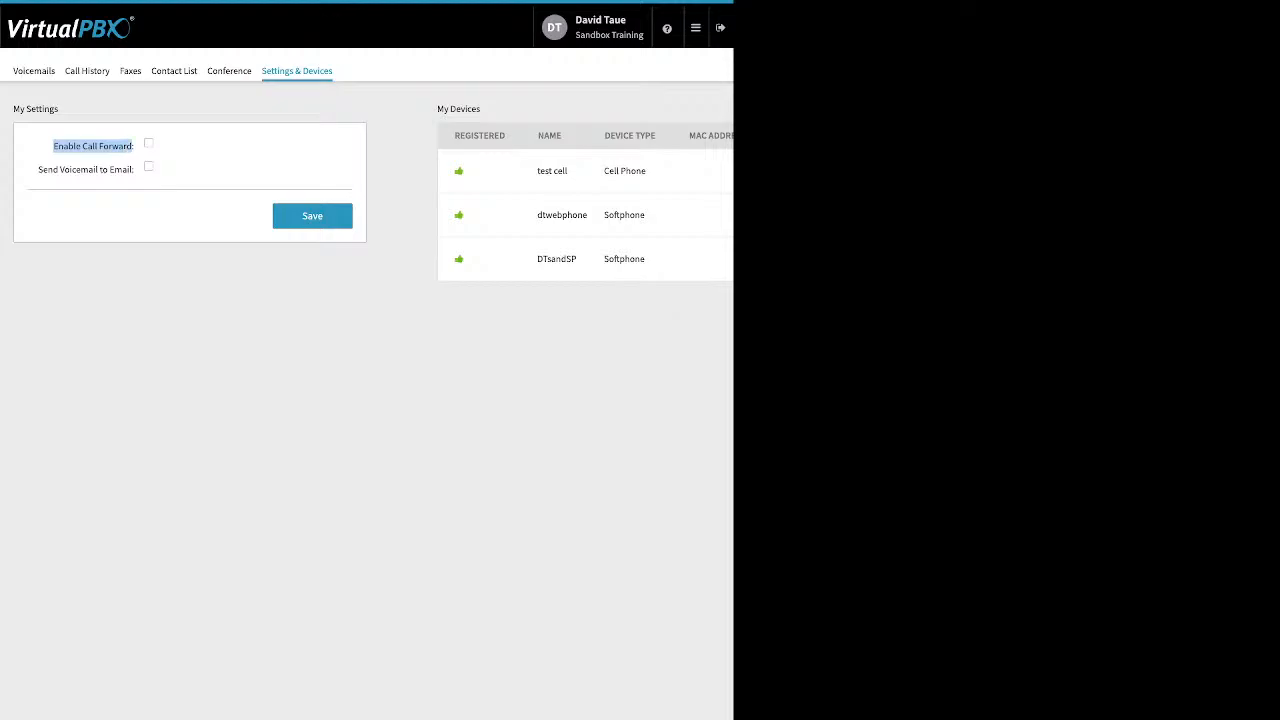
left_click(149, 143)
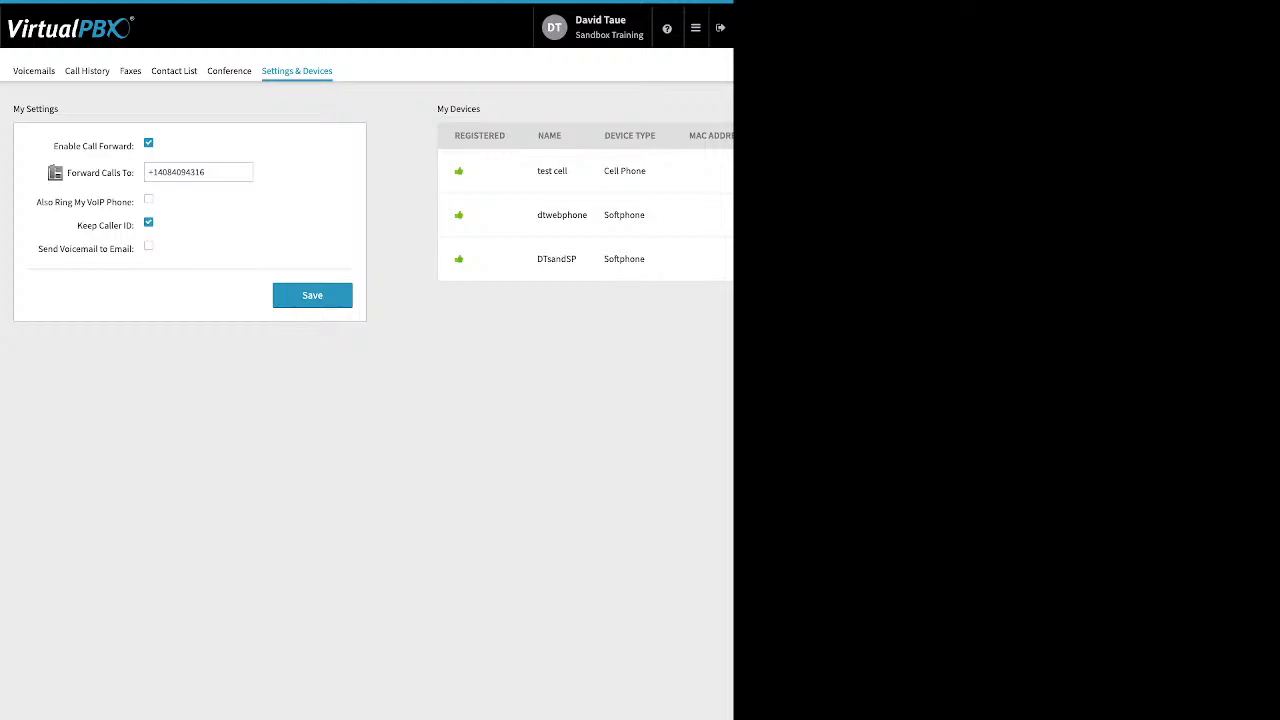
left_click(695, 27)
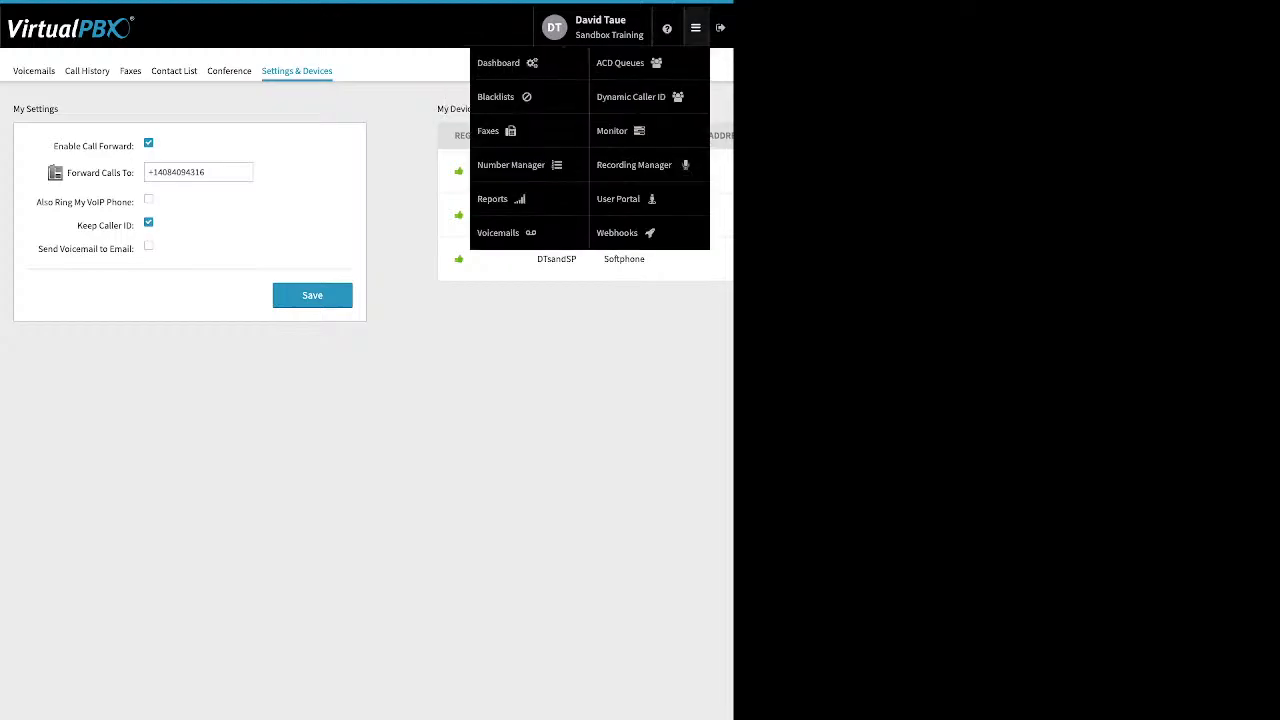
left_click(505, 60)
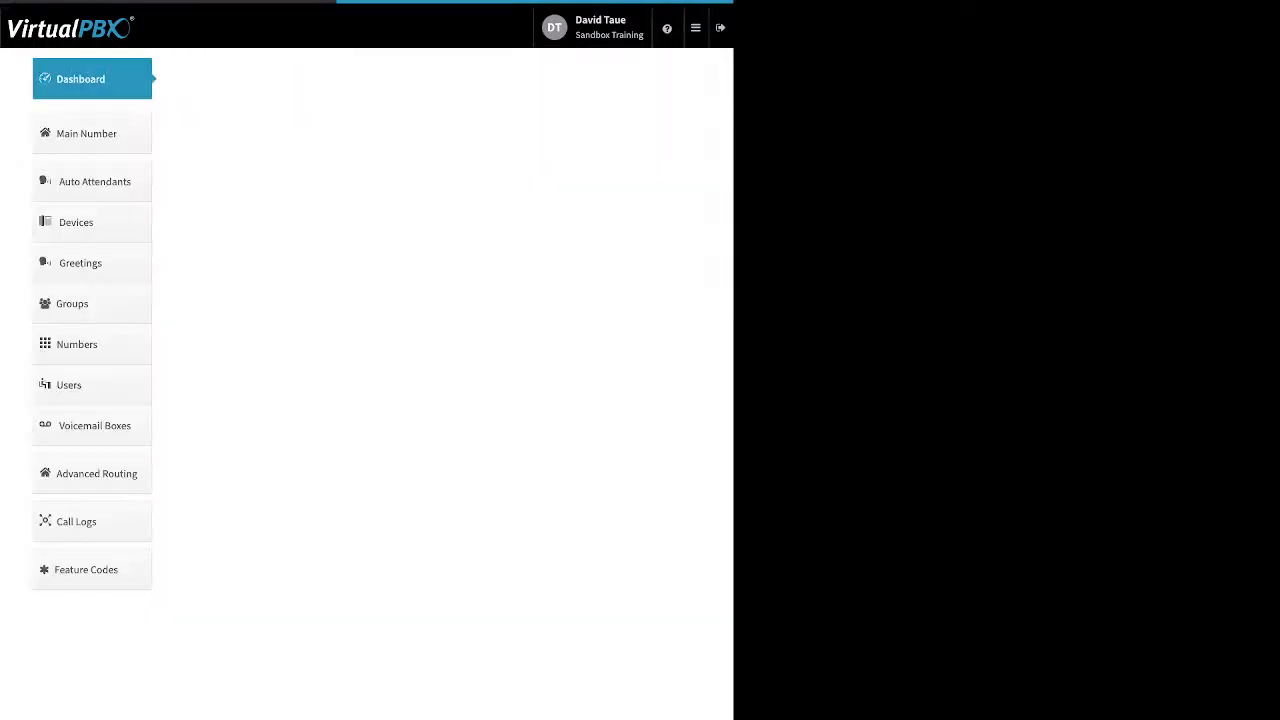